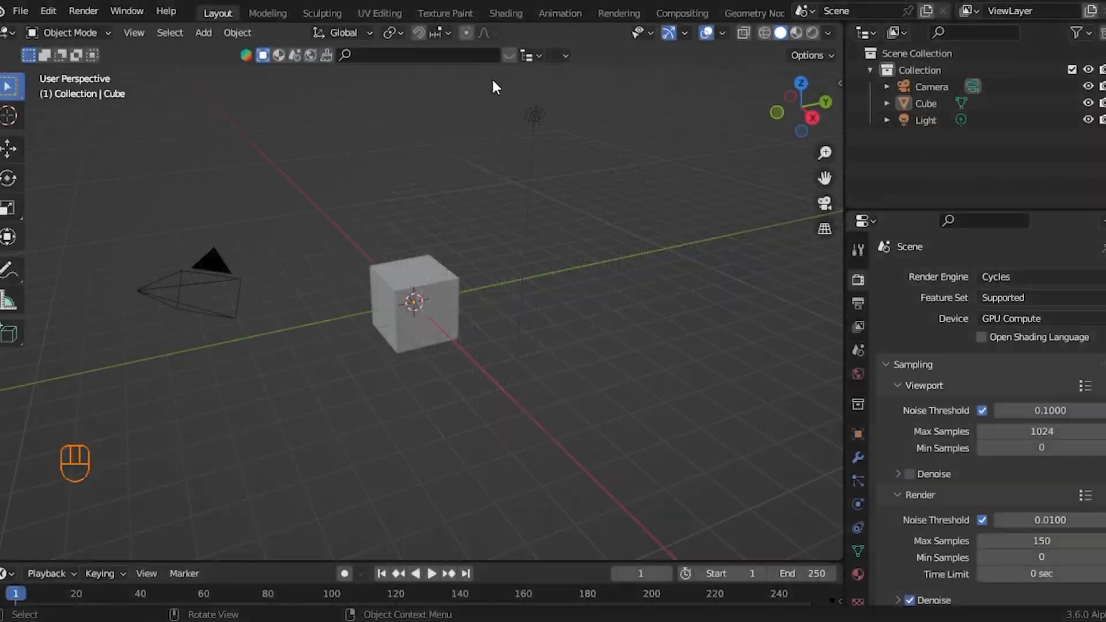
Step: Delete the light and camera, and select the default cube
left_click(534, 117)
left_click(237, 290, "shift")
key("x")
left_click(348, 301)
left_click(403, 302)
Step: Widen the 3D viewport and split it into one lower area and two upper areas
left_click_drag(844, 222, 990, 222)
scroll(486, 302, "up", 4)
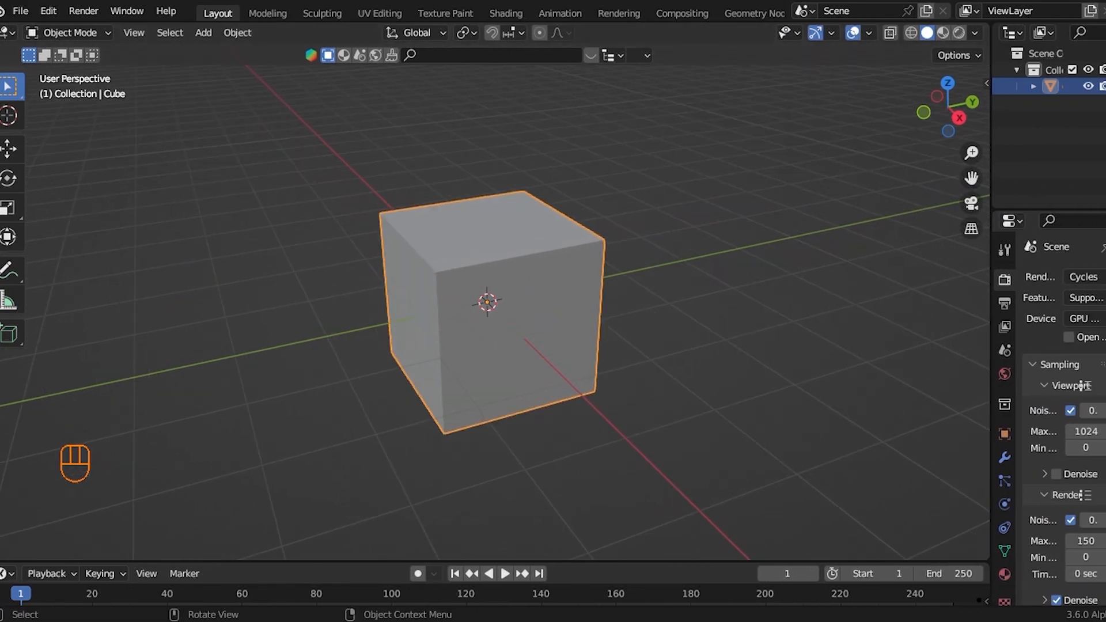
left_click_drag(986, 556, 553, 280)
left_click_drag(4, 27, 551, 81)
Step: Change the first of the two upper areas to a Spreadsheet and make it narrower
left_click(6, 33)
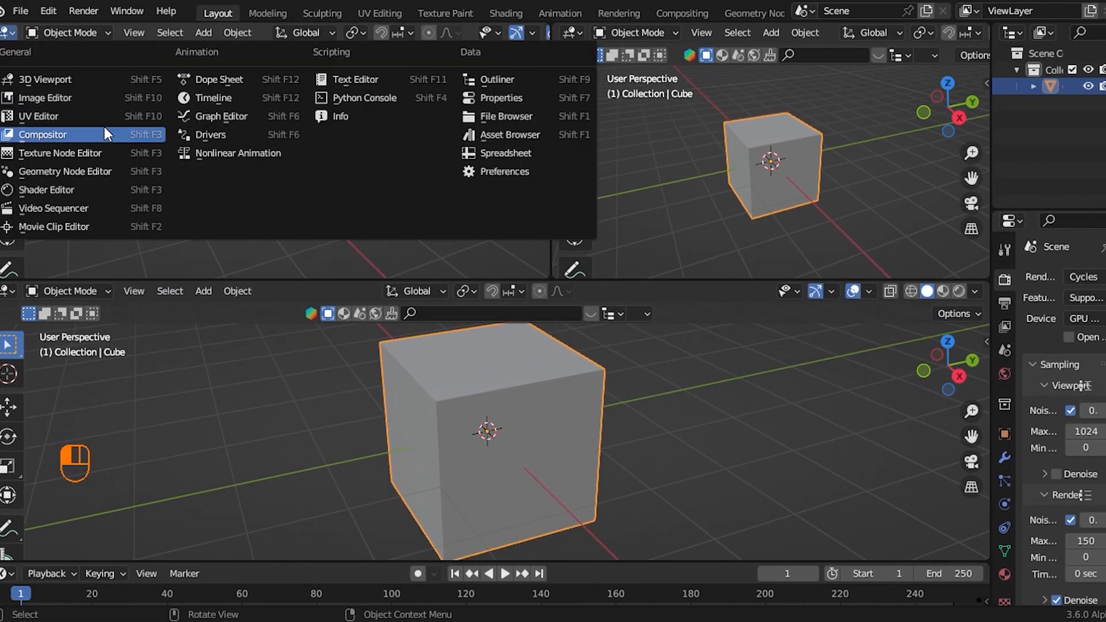
left_click(551, 153)
left_click_drag(553, 156, 385, 157)
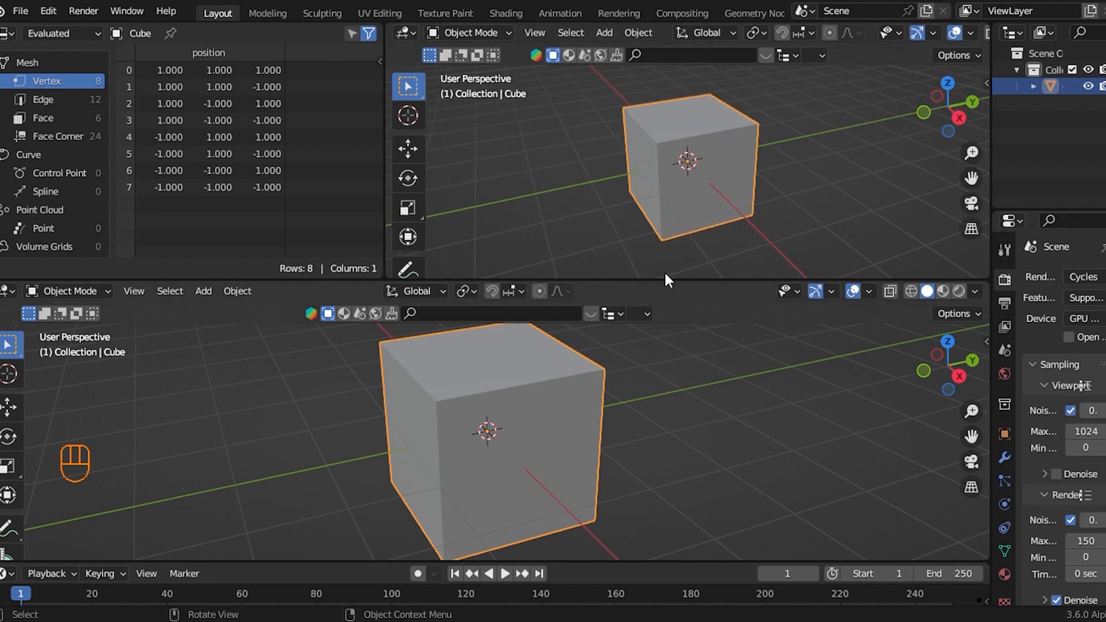
Step: Show the Screencast Keys settings in the viewport sidebar, and hide the sidebar again
key("n")
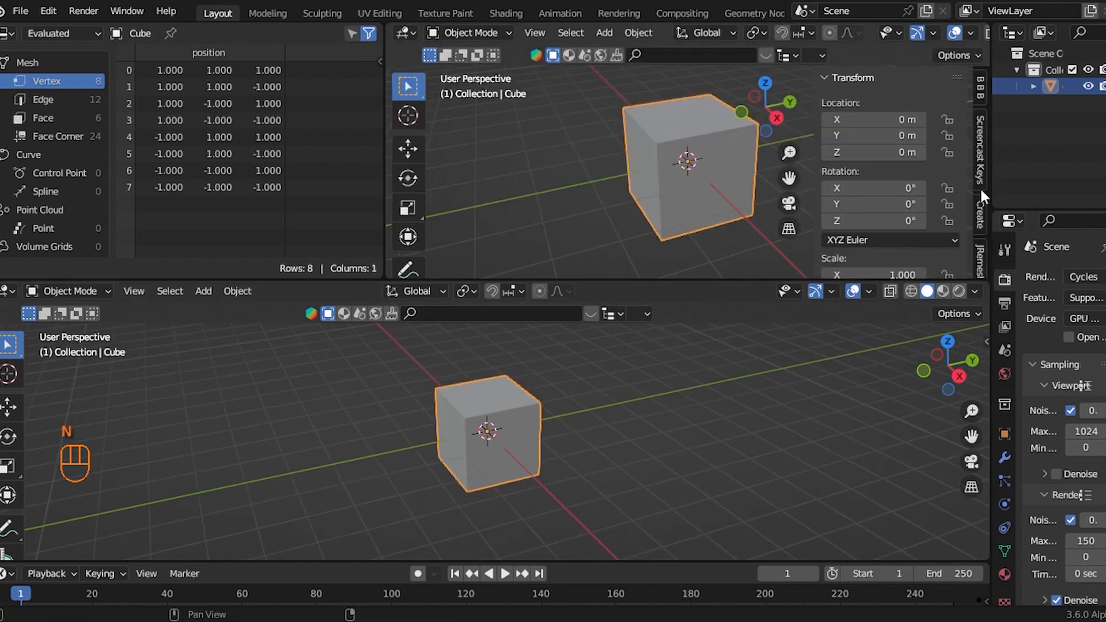
left_click(979, 167)
key("n")
Step: Change the lower viewport to a Geometry Node Editor and create a new node tree on the cube
left_click(7, 290)
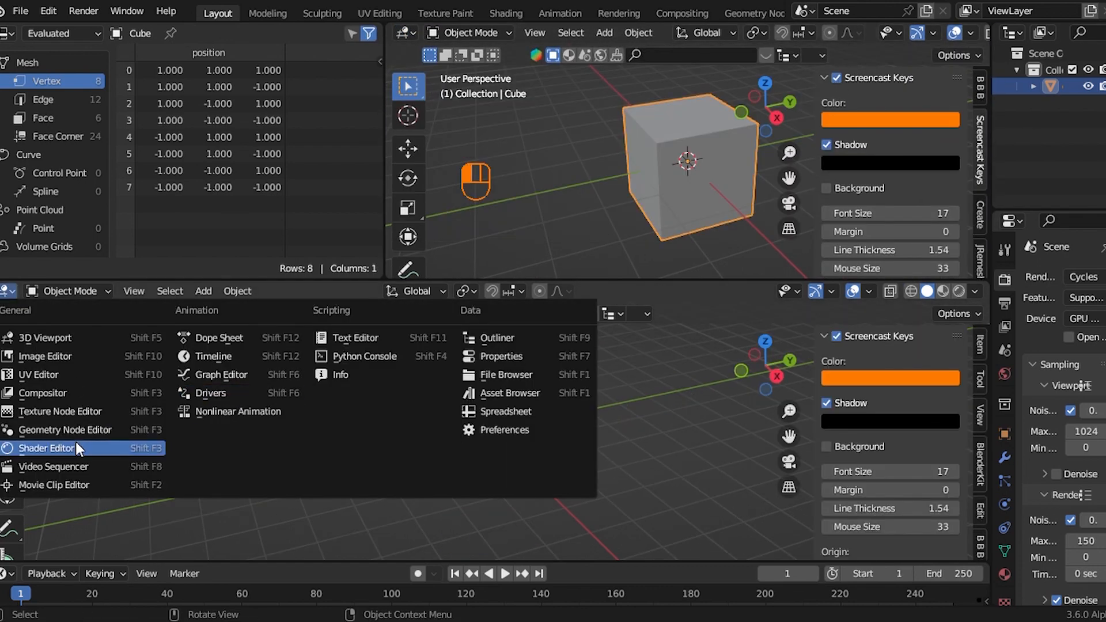
left_click(58, 428)
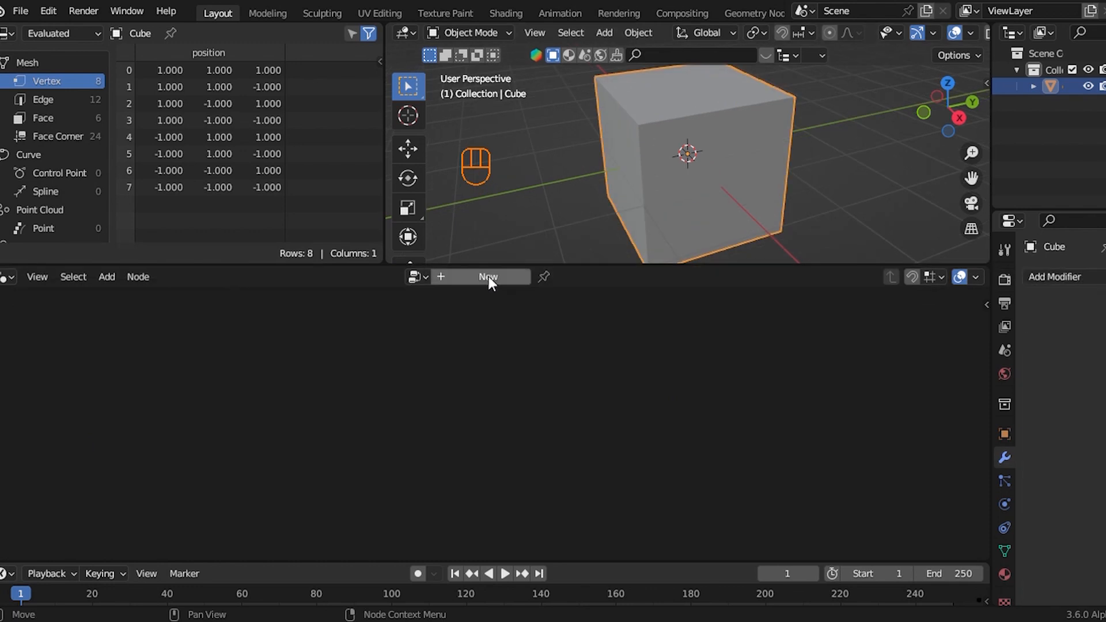
left_click(488, 276)
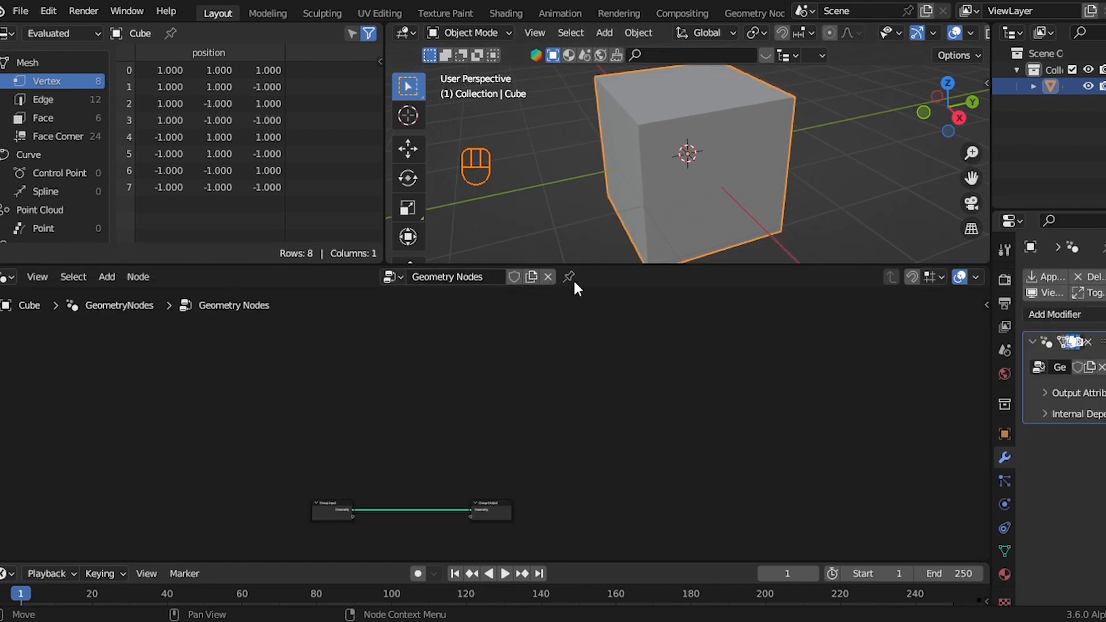
Step: Rename the node tree to "OBJ 1" and pin it in the editor
left_click(503, 278)
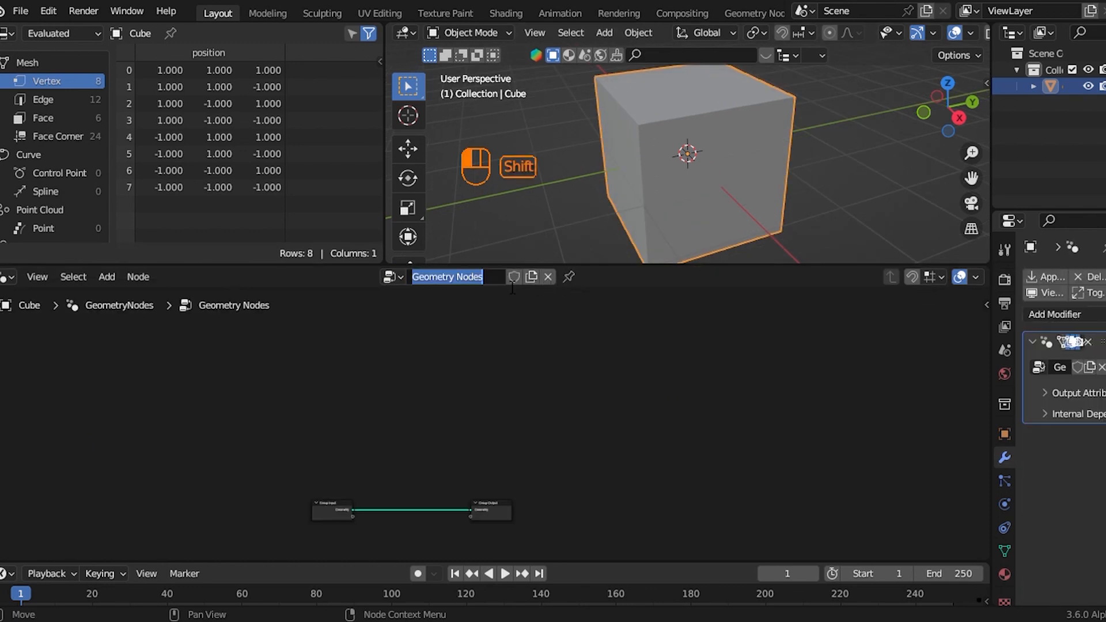
type("OBJ 1")
key("Return")
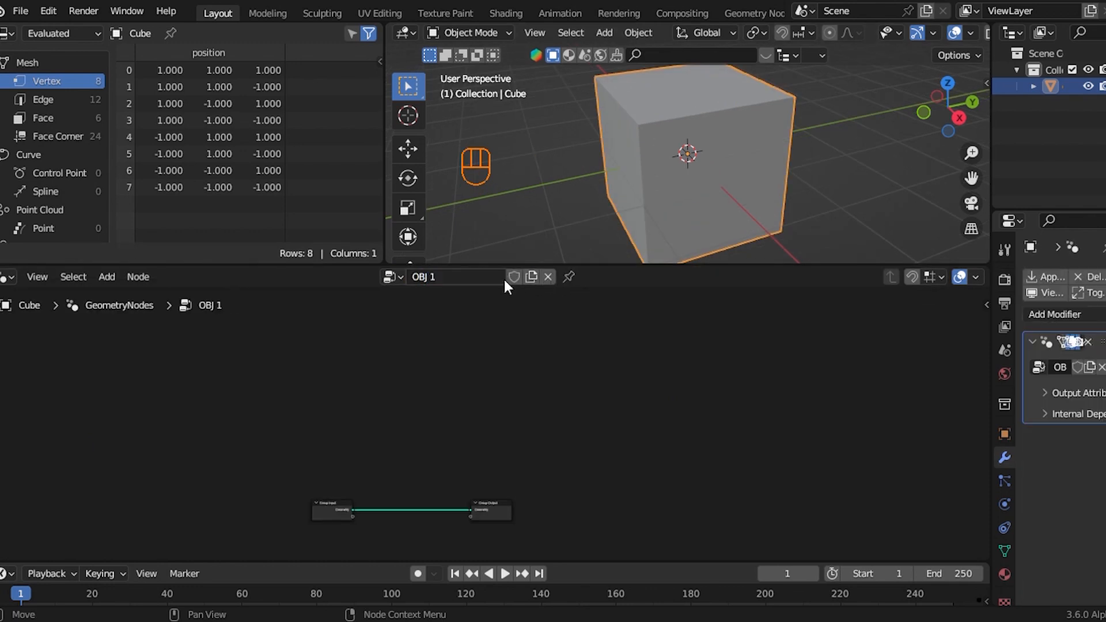
left_click(568, 277)
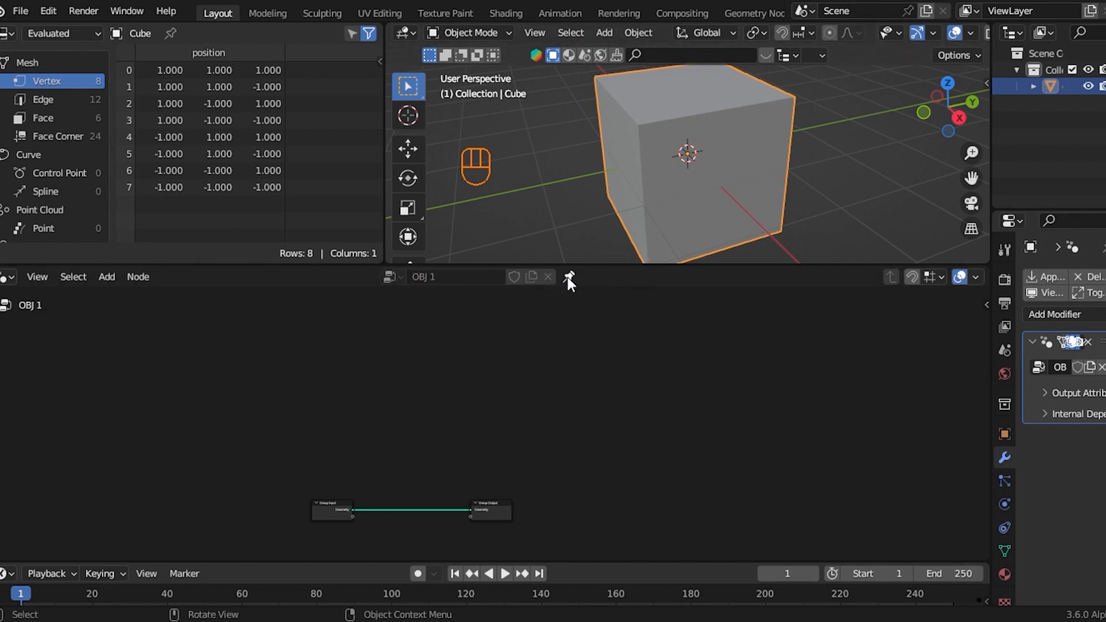
Step: Add a Curve Line node below the Group Input node
scroll(521, 434, "down", 7)
middle_click_drag(524, 438, 521, 422)
scroll(515, 426, "up", 5)
middle_click_drag(521, 495, 565, 420)
scroll(554, 414, "up", 3)
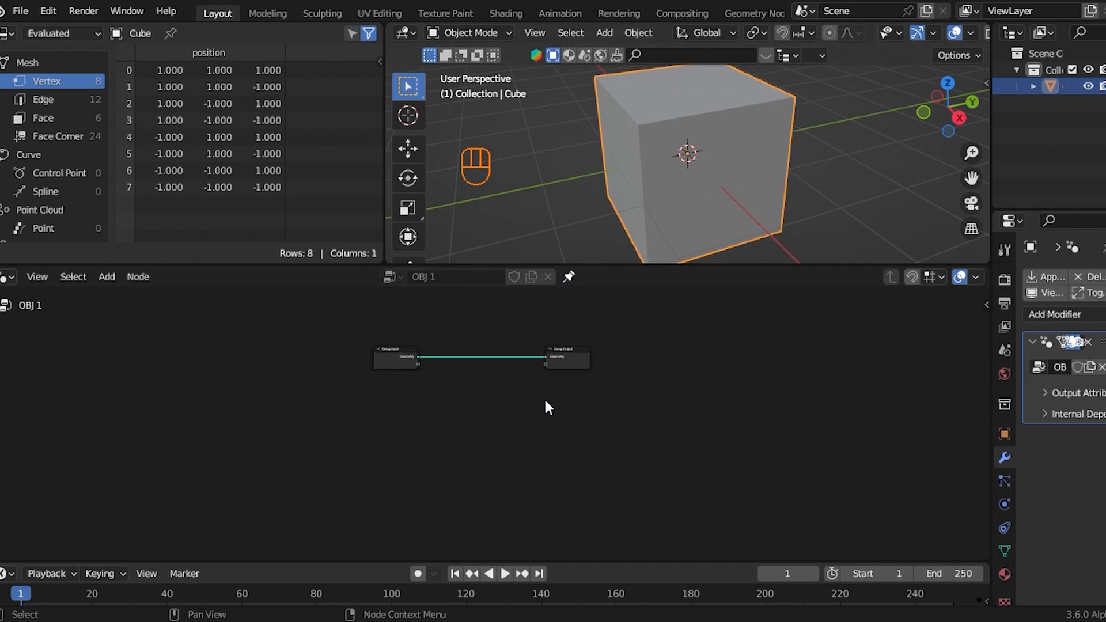
scroll(477, 418, "up", 2)
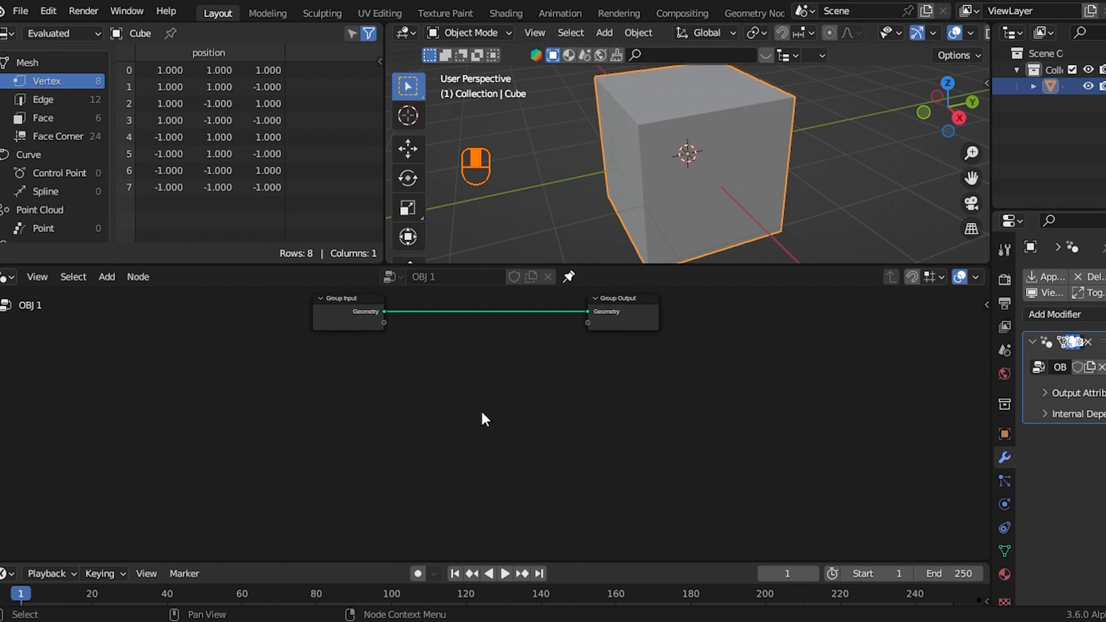
key("shift+a")
left_click(416, 237)
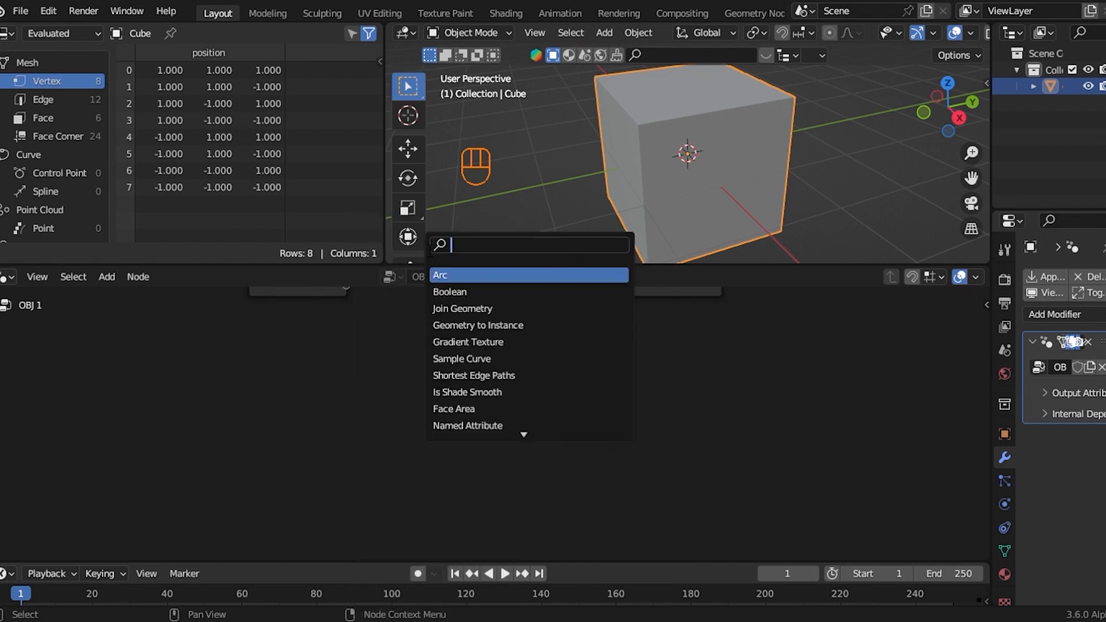
type("line")
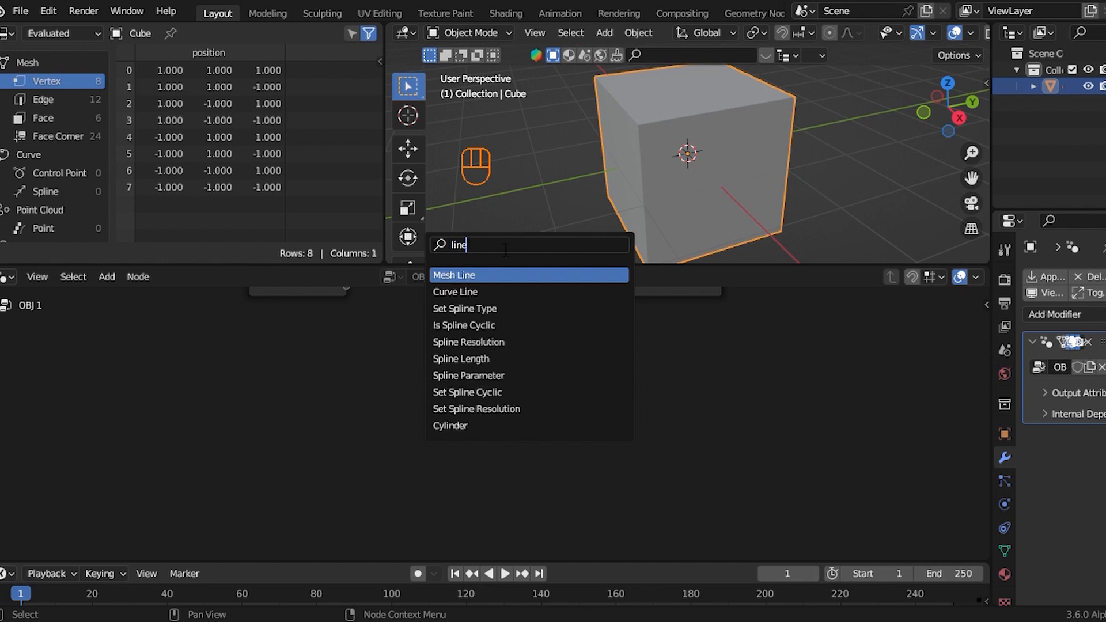
left_click(507, 292)
left_click(349, 415)
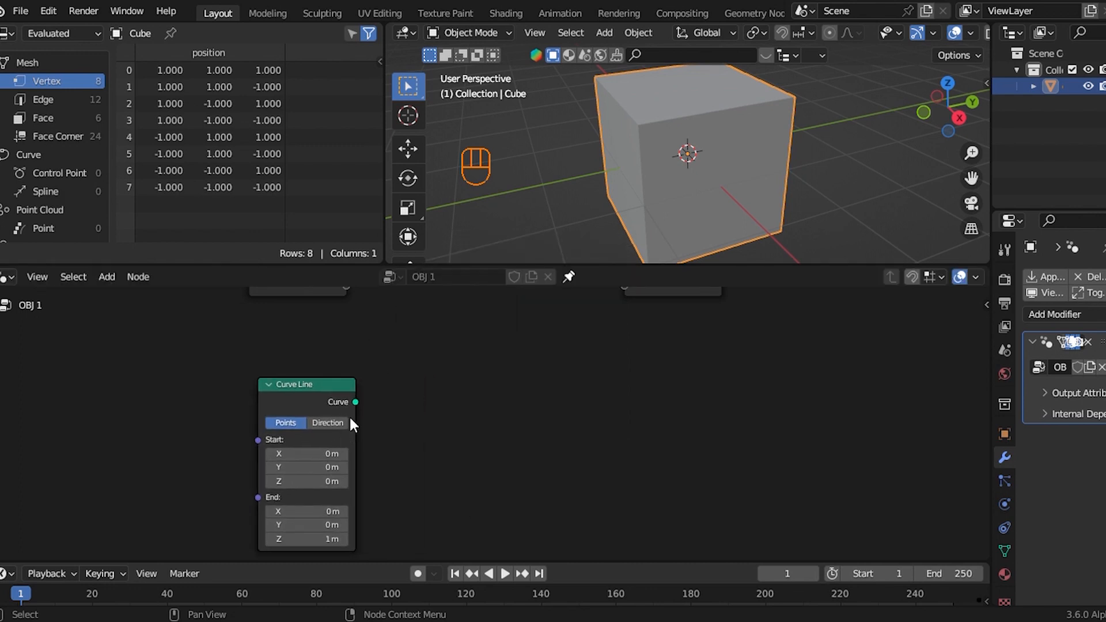
Step: Add an Instance on Points node with its Points input fed by the Curve Line's output
left_click_drag(355, 403, 733, 405)
type("in")
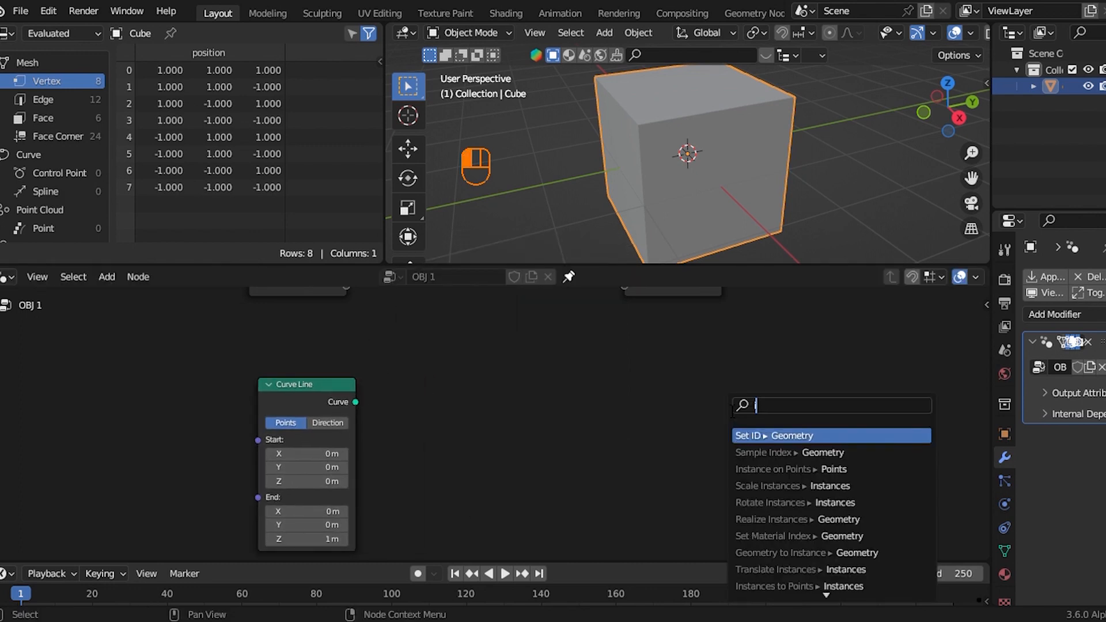
type("stane")
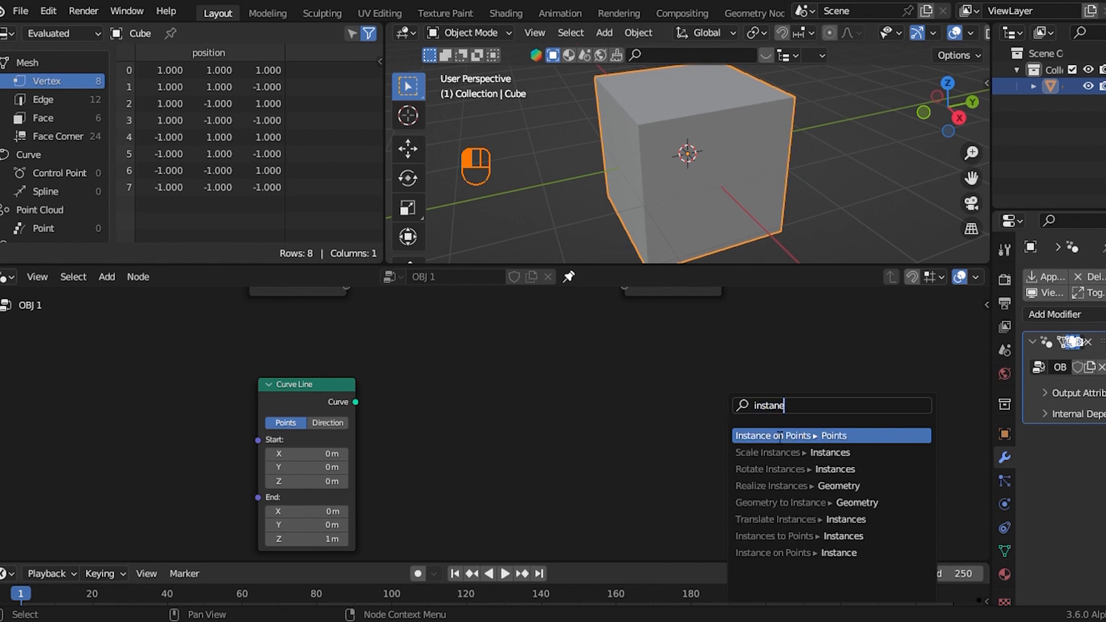
left_click(778, 436)
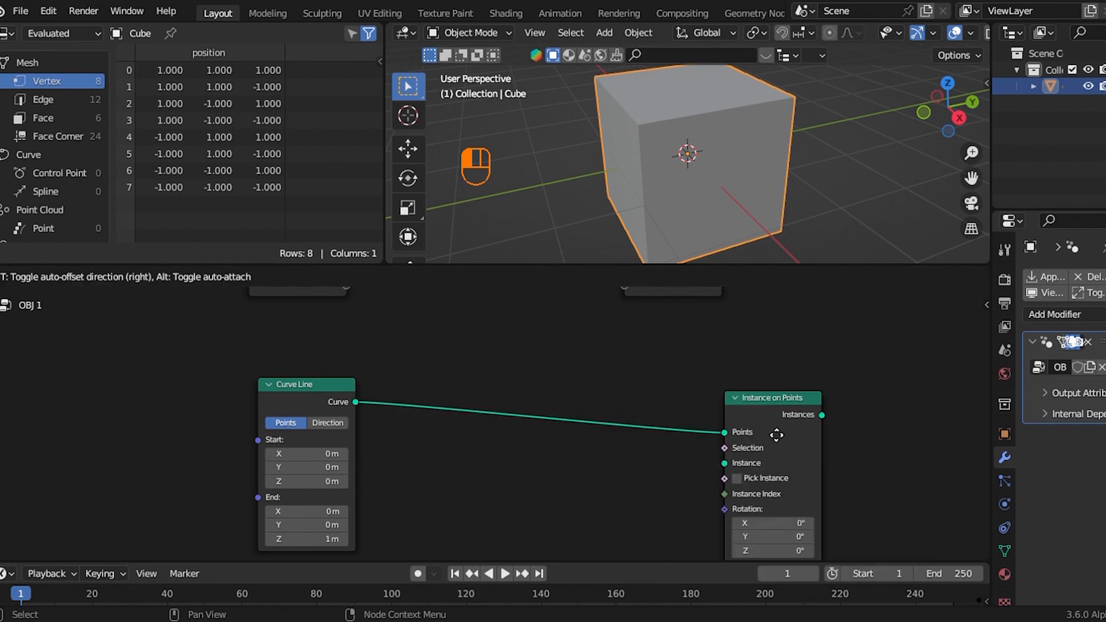
left_click(768, 396)
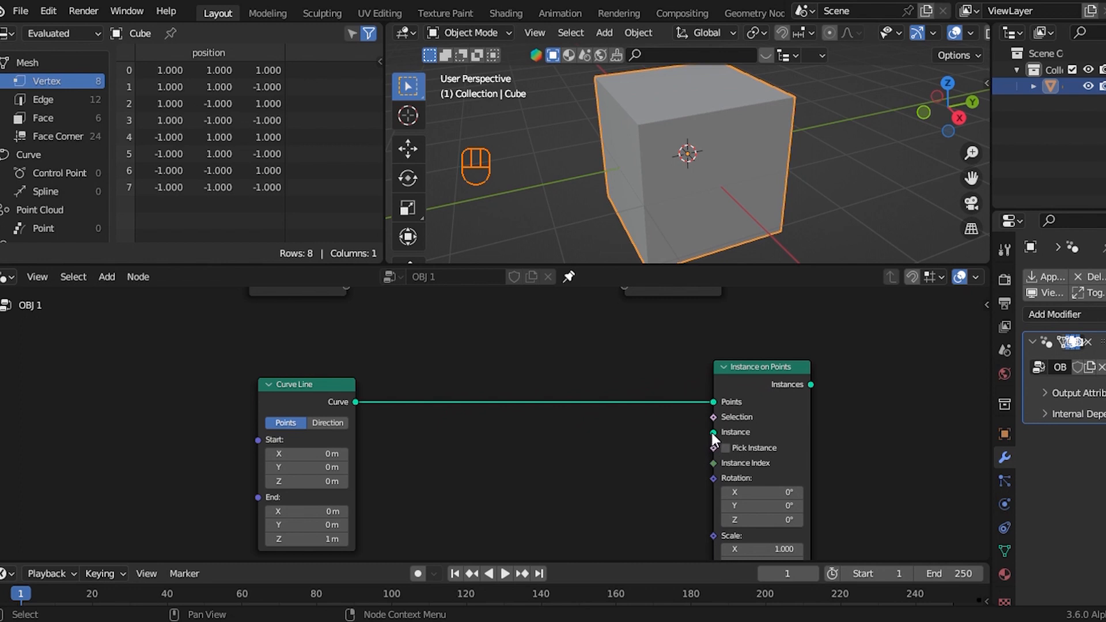
Step: Add a Grid node with its Mesh output connected to the Instance input of Instance on Points
left_click_drag(713, 432, 656, 458)
type("gr")
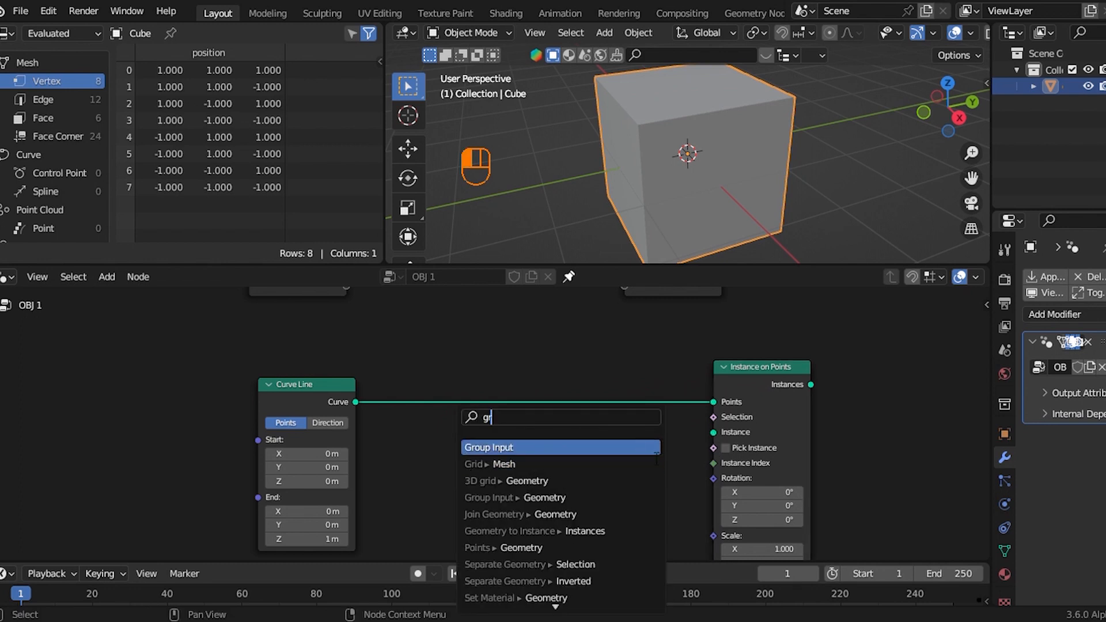
left_click(627, 464)
left_click(544, 421)
Step: Insert a Resample Curve node on the link between Curve Line and Instance on Points
scroll(545, 421, "down", 2)
key("shift+a")
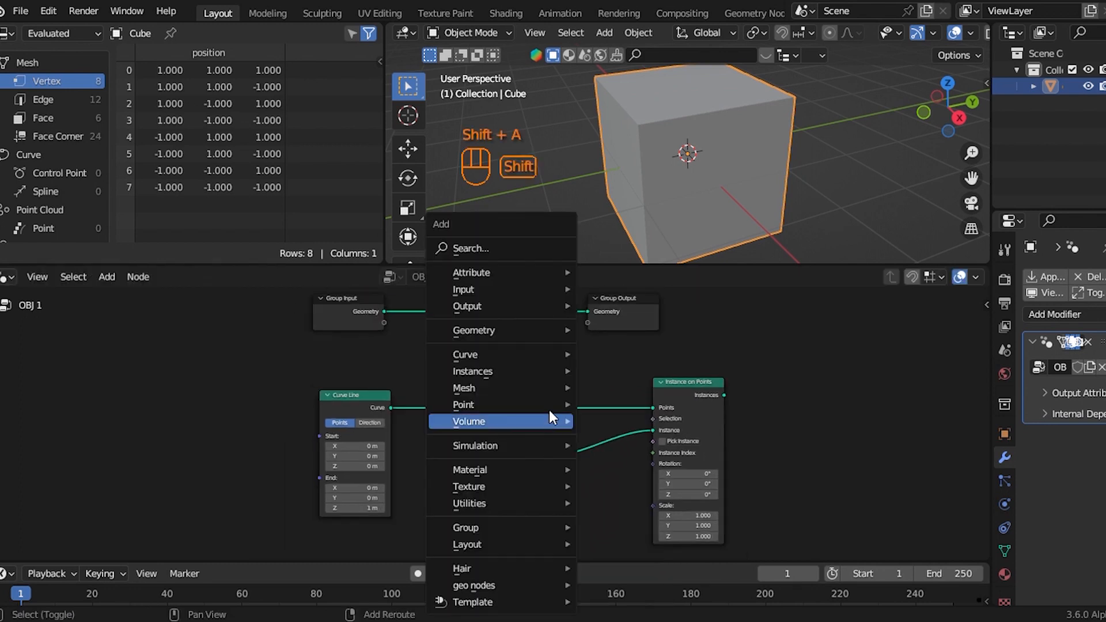
left_click(496, 242)
type("resa")
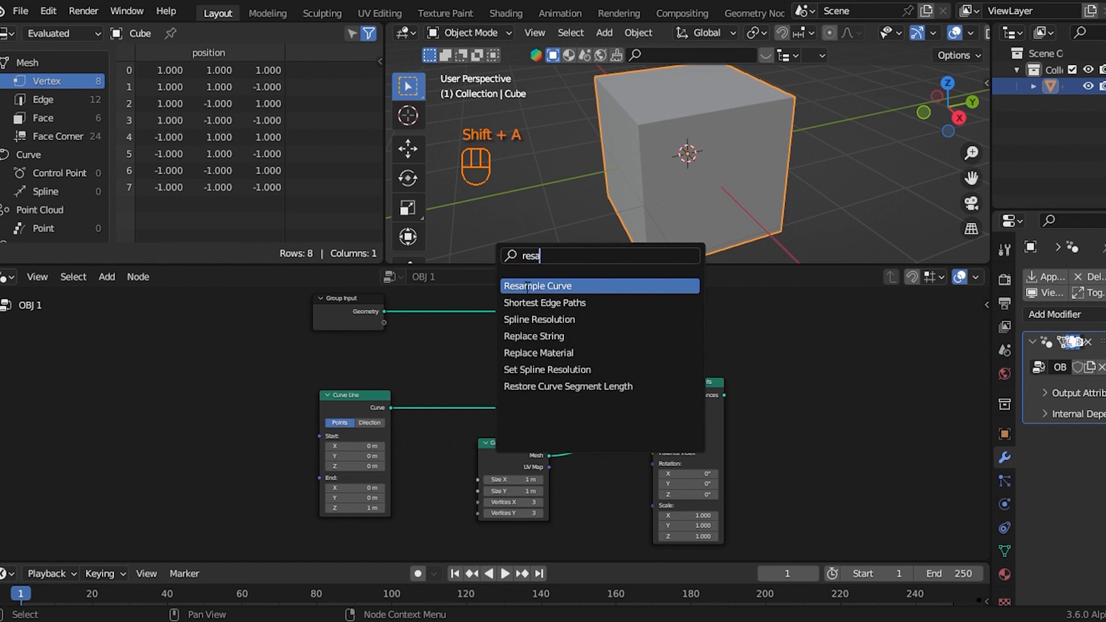
left_click(527, 287)
left_click(549, 427)
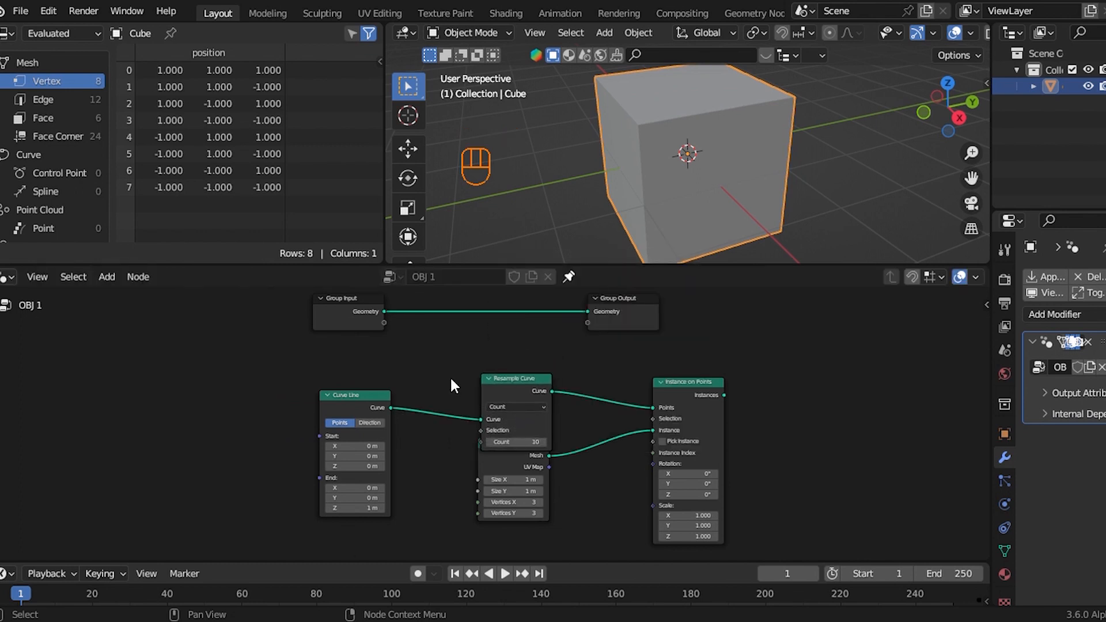
Step: Space out the Curve Line and Resample Curve nodes so they line up without overlapping the Grid node
key("g")
left_click(306, 403)
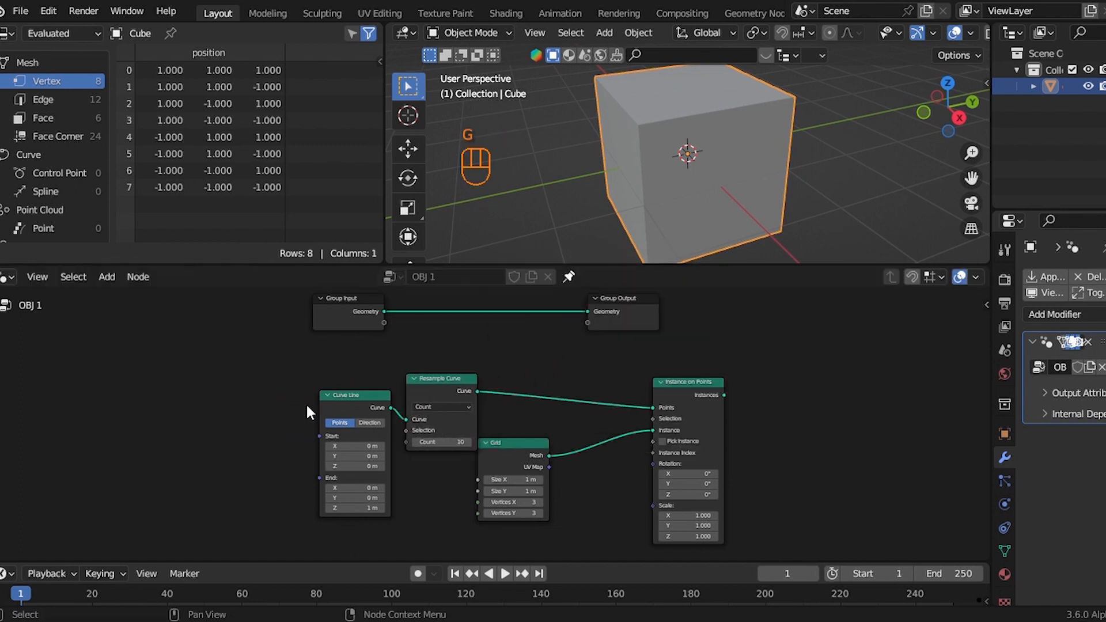
left_click_drag(266, 377, 445, 448)
key("g")
left_click(291, 469)
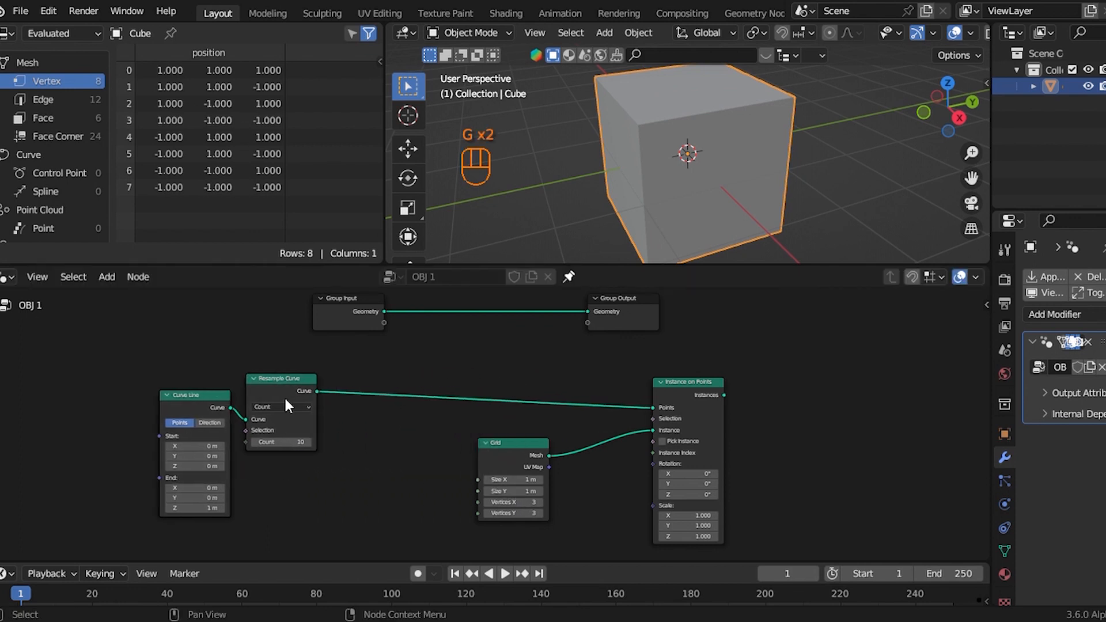
key("g")
left_click(452, 437)
key("g")
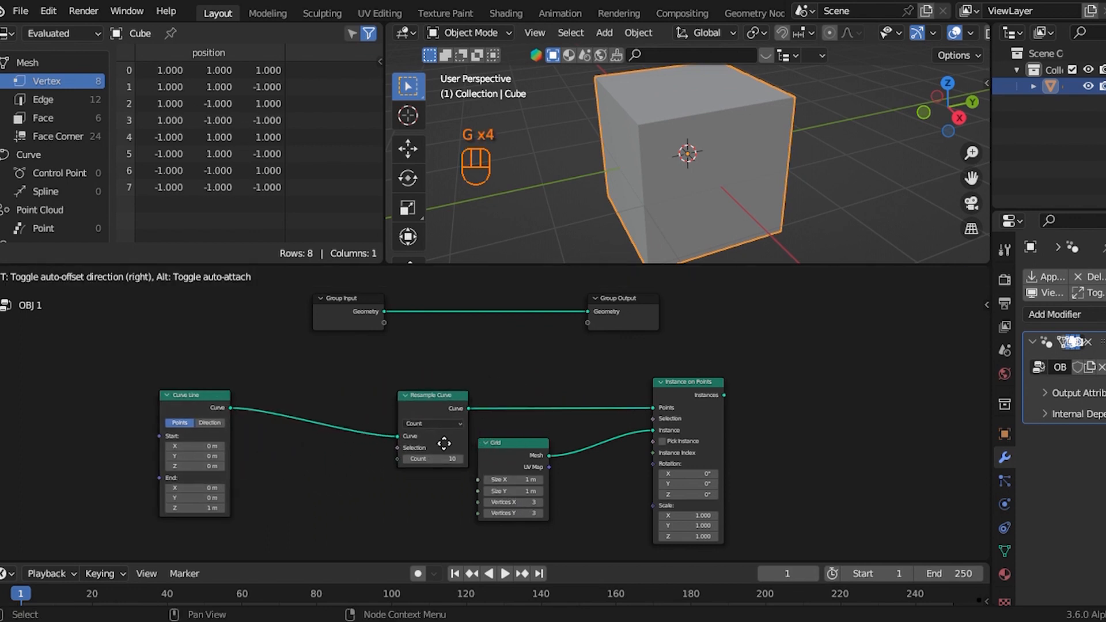
left_click(444, 443)
left_click(187, 409)
key("g")
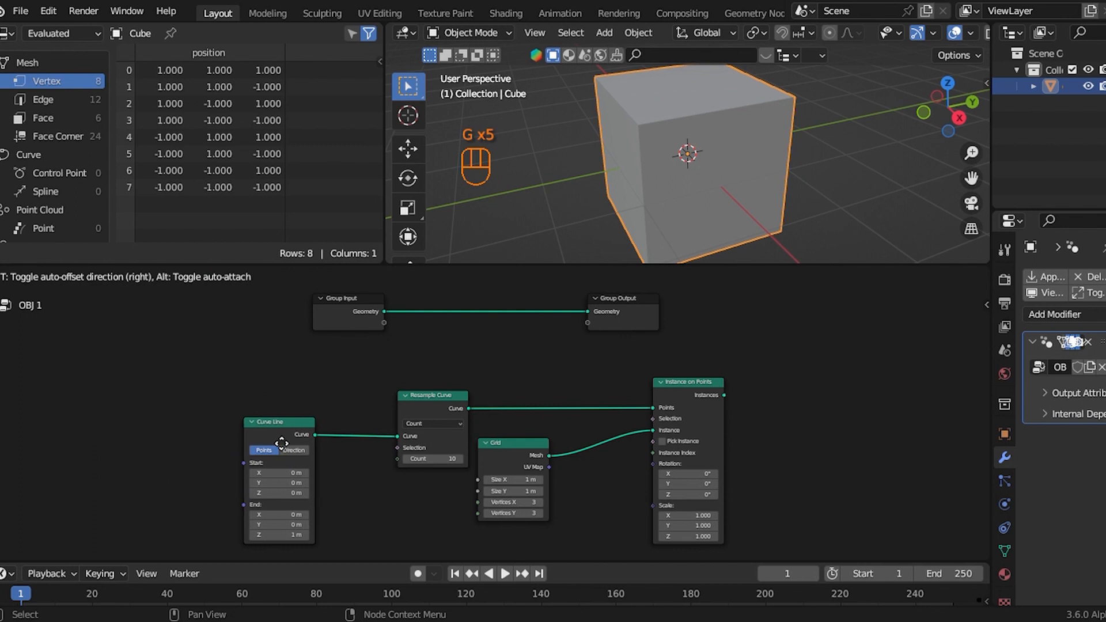
left_click(289, 440)
Step: Move the Grid node level with the Instance input, between Resample Curve and Instance on Points
middle_click_drag(543, 458, 524, 433)
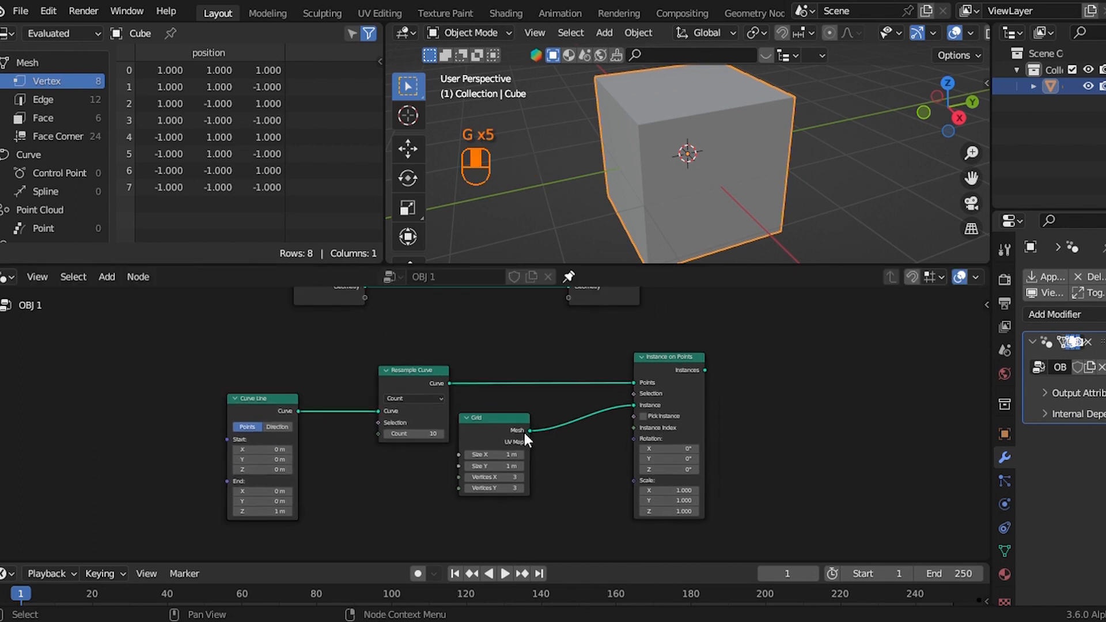
scroll(524, 433, "up", 2)
key("g")
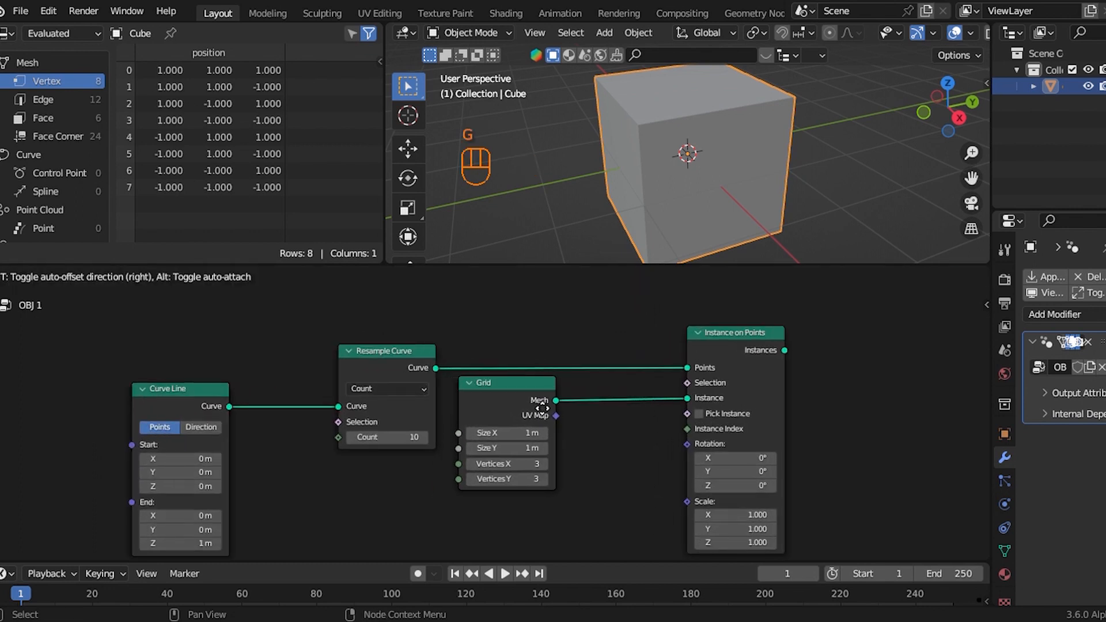
left_click(542, 408)
key("g")
middle_click_drag(543, 408, 591, 408)
left_click(592, 408)
Step: Preview the Instance on Points output by connecting it to a Viewer node
scroll(711, 387, "down", 6)
middle_click_drag(712, 387, 689, 373)
scroll(701, 379, "up", 4)
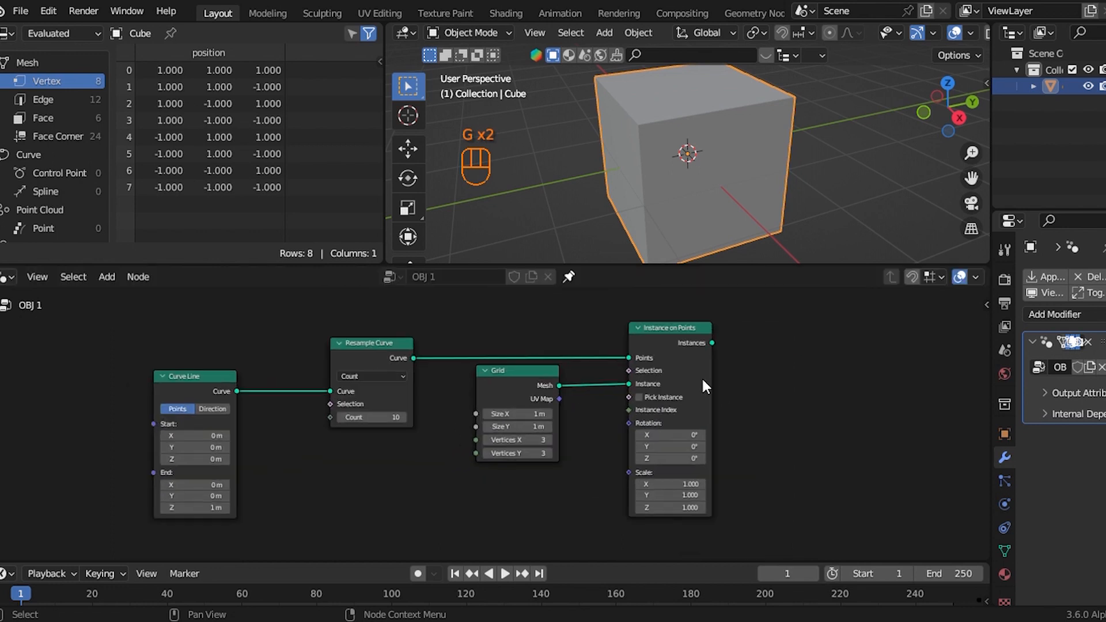
scroll(702, 385, "down", 5)
left_click(597, 382, "ctrl+shift")
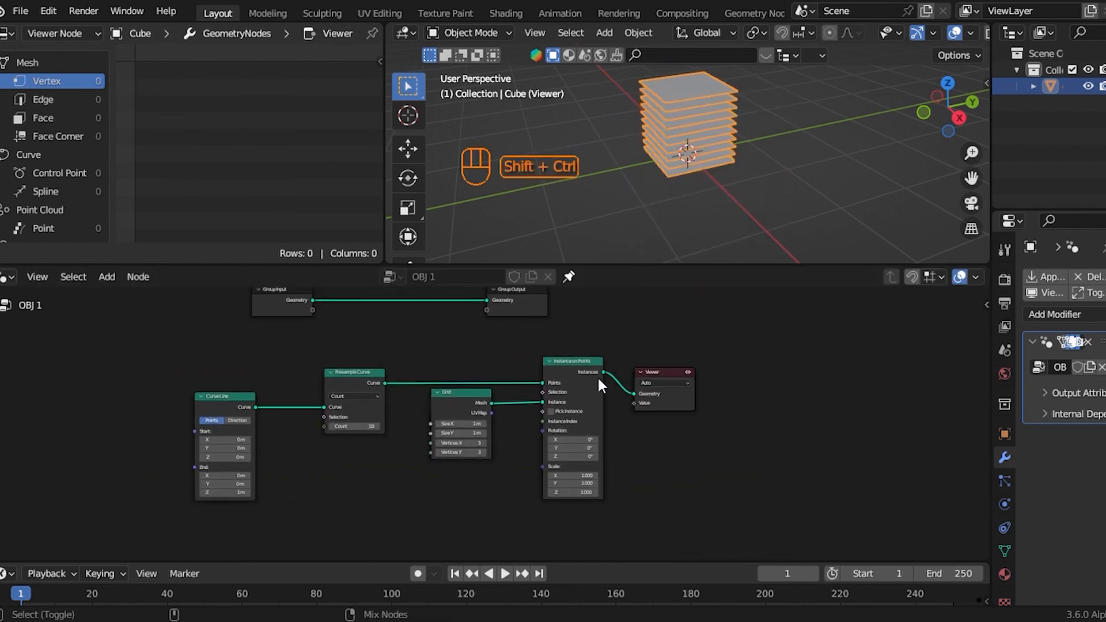
Step: Try different values for the Resample Curve count and the Grid node's size, undoing each change
scroll(731, 175, "up", 2)
middle_click_drag(362, 427, 426, 402)
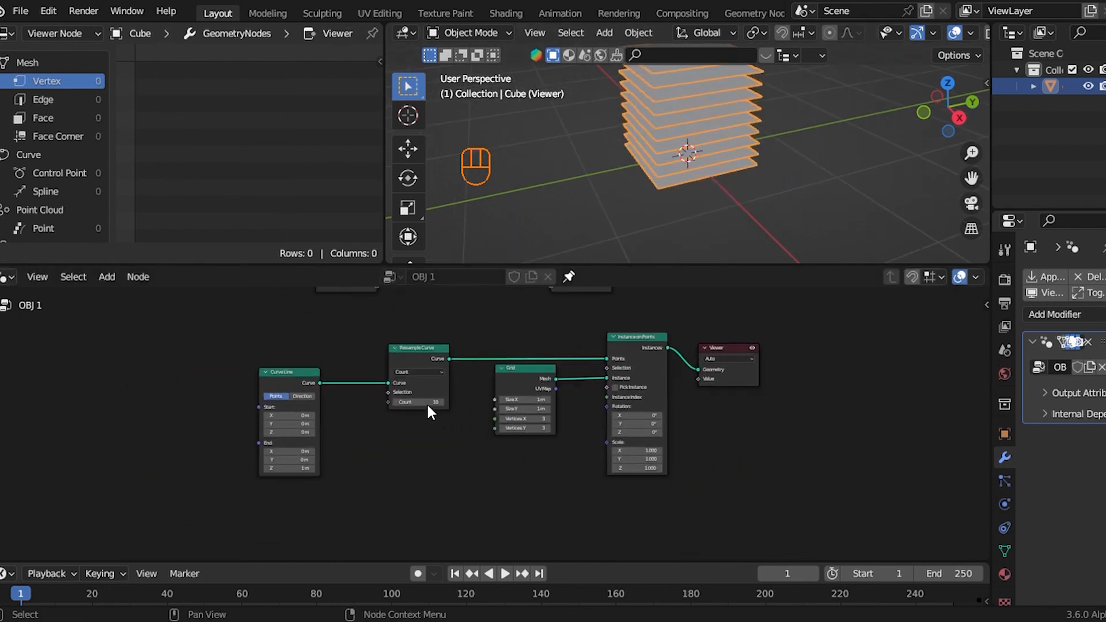
left_click_drag(426, 402, 455, 401, "shift")
key("ctrl+z")
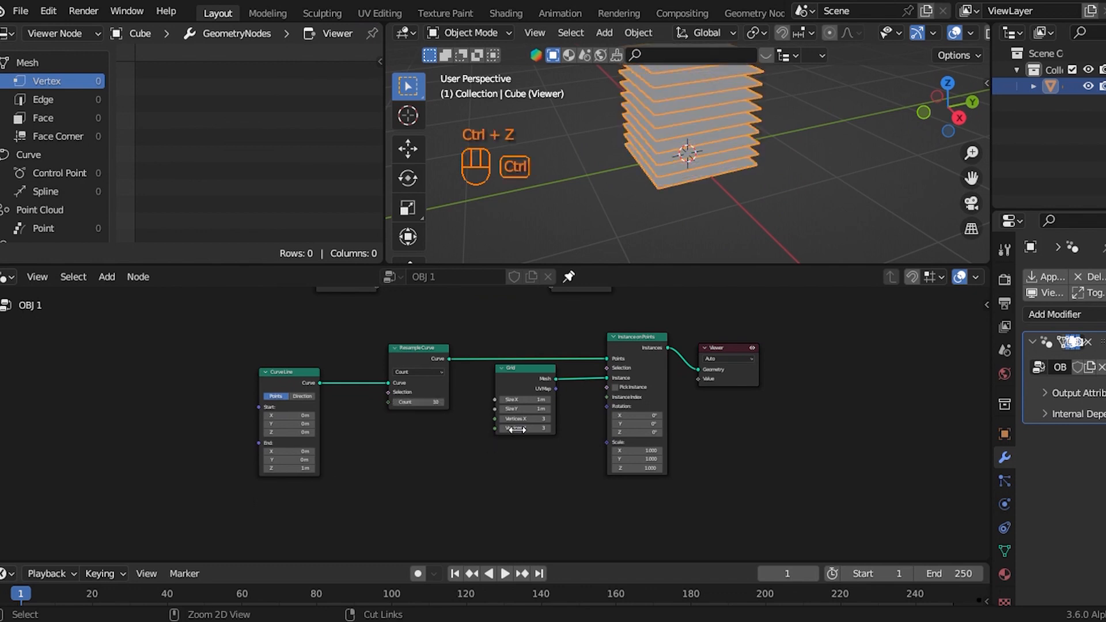
scroll(517, 429, "up", 4)
left_click_drag(564, 392, 605, 404, "shift")
key("ctrl+z")
Step: Turn on the wireframe overlay for geometry in the 3D viewport
scroll(832, 168, "down", 3)
middle_click_drag(906, 111, 908, 136, "shift")
scroll(900, 122, "up", 5)
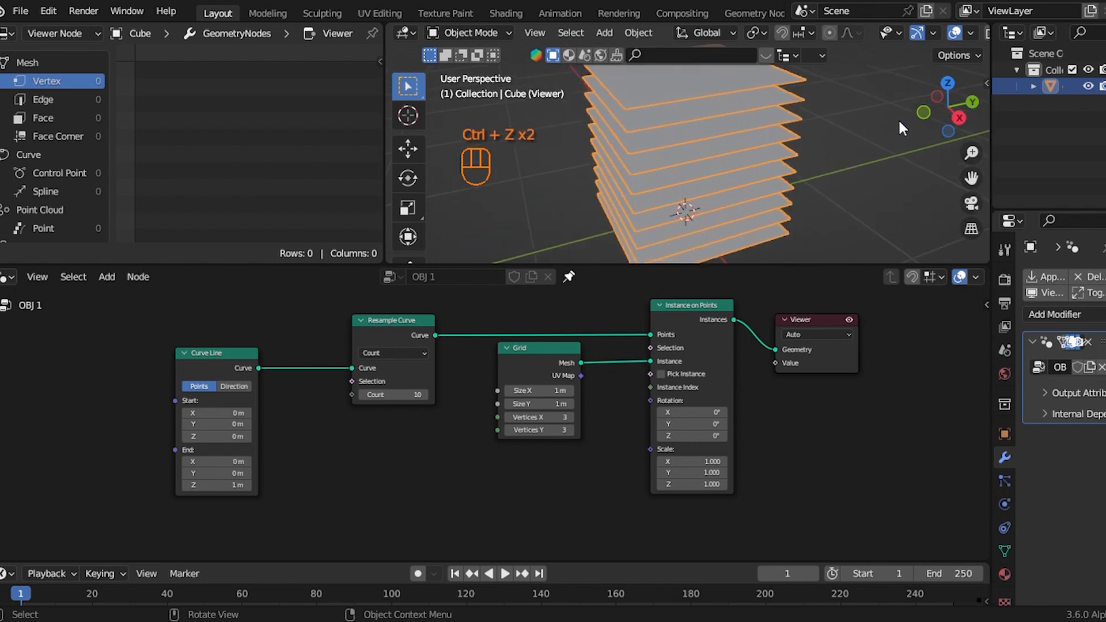
scroll(899, 126, "down", 1)
scroll(947, 34, "down", 3)
left_click(975, 33)
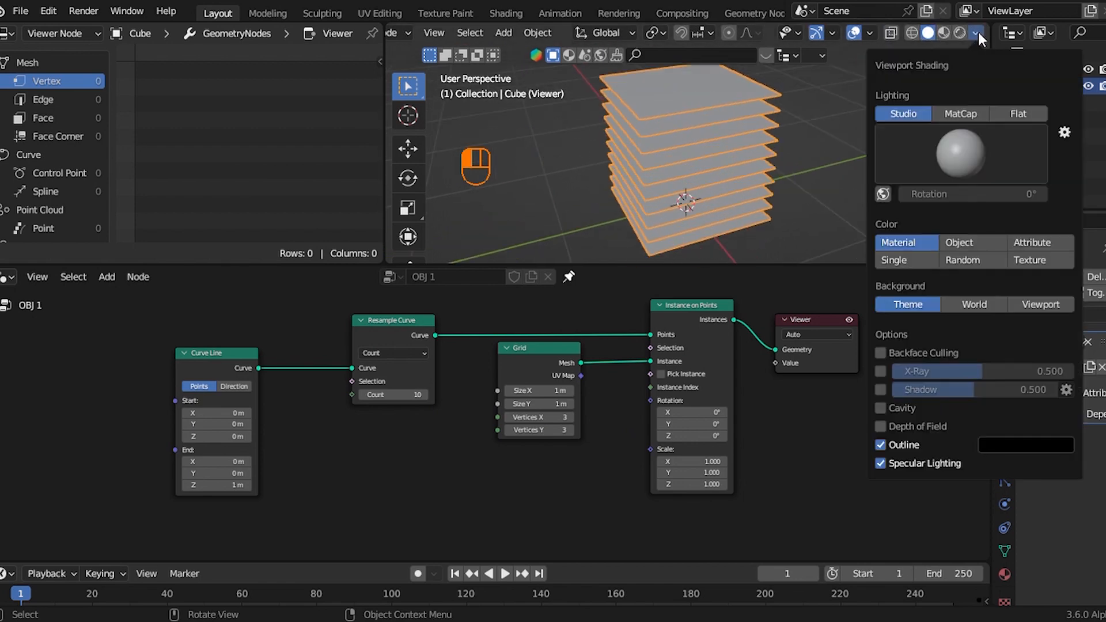
left_click(869, 33)
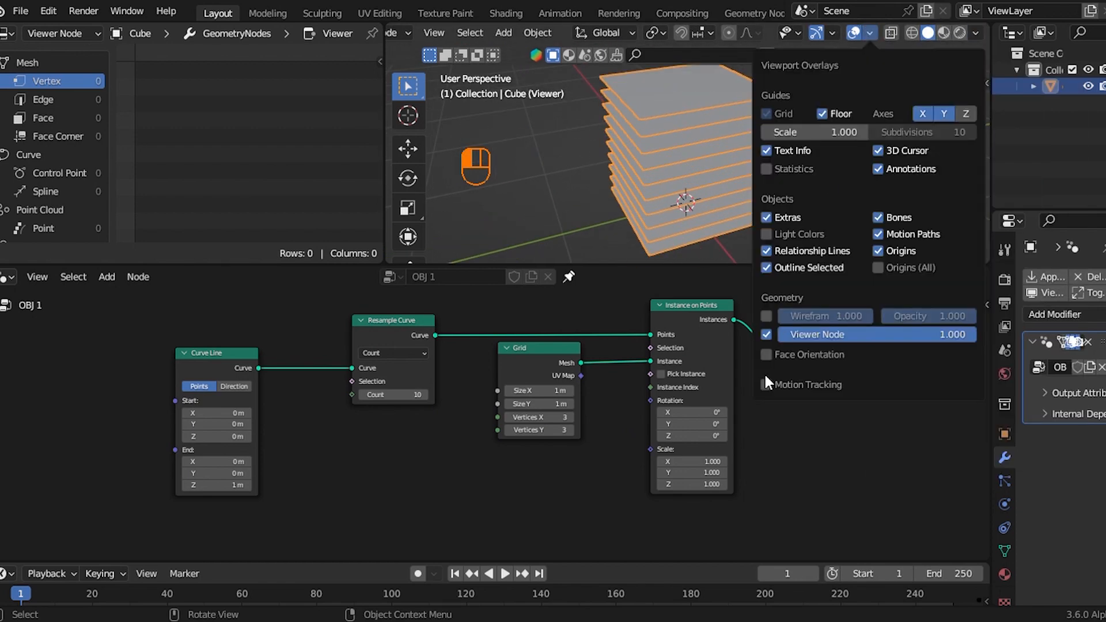
left_click(766, 316)
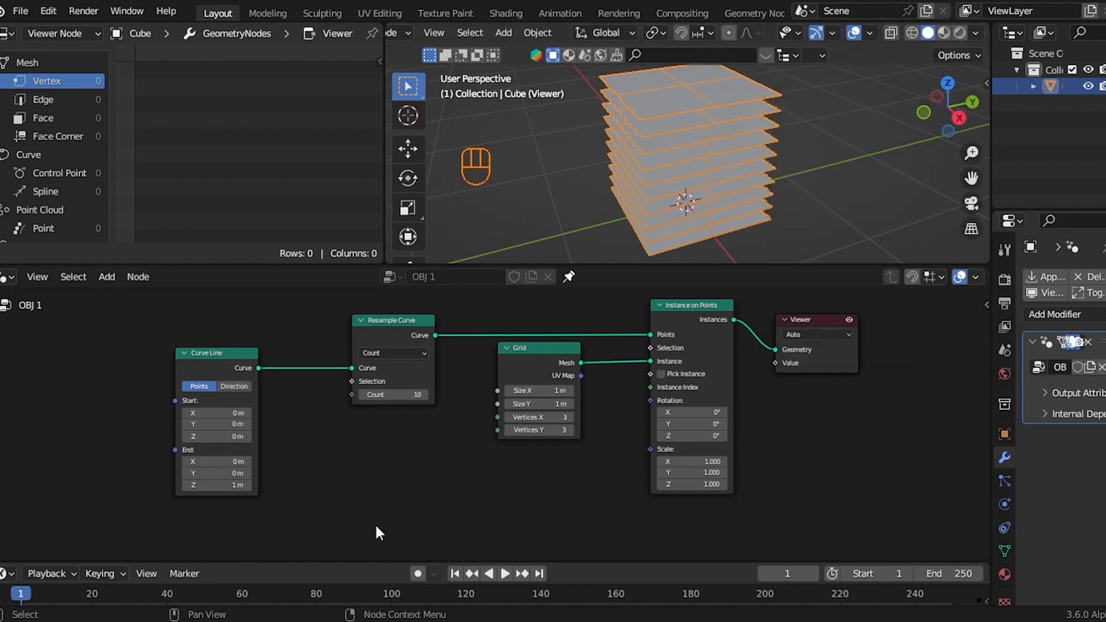
Step: Add a Value node connected to the Resample Curve's Count and set its value to 10
middle_click_drag(413, 422, 464, 403)
left_click_drag(403, 376, 284, 483)
type("va")
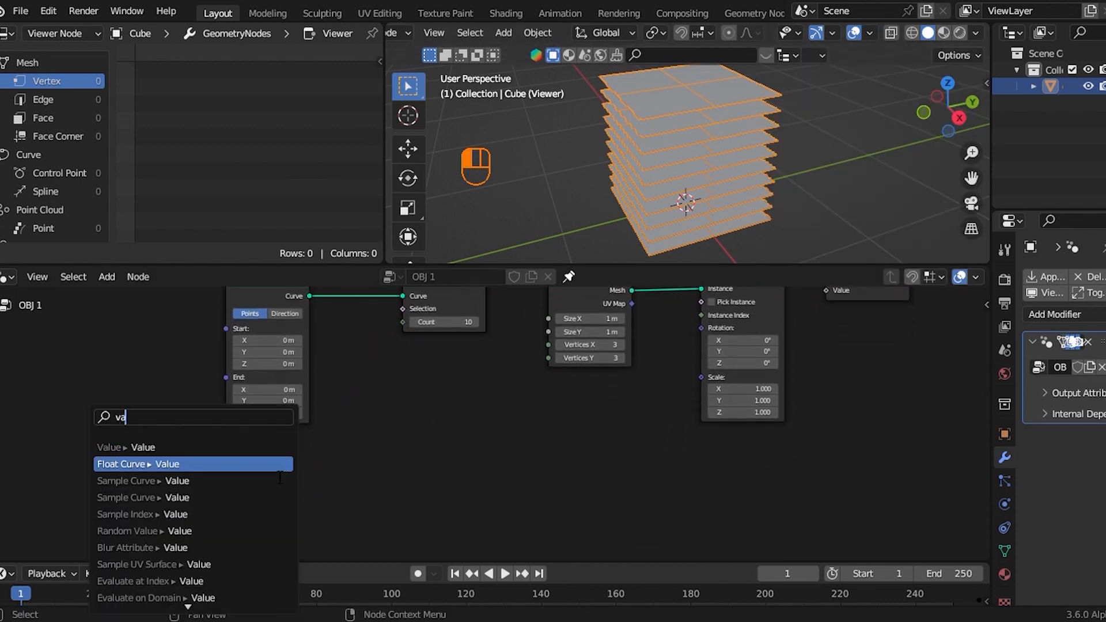
left_click(259, 450)
left_click(254, 433)
left_click(266, 509)
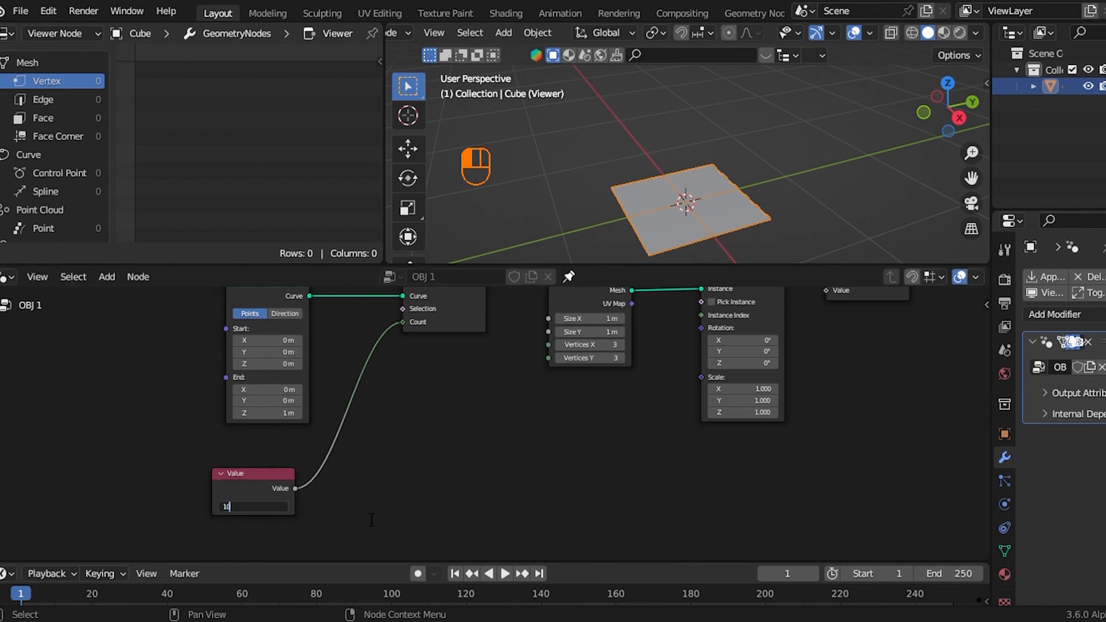
type("10")
key("Return")
Step: Connect the Value node to the Grid's Vertices X and Vertices Y as well, and raise its value to 12.3
left_click_drag(294, 487, 548, 345)
left_click_drag(307, 485, 547, 361)
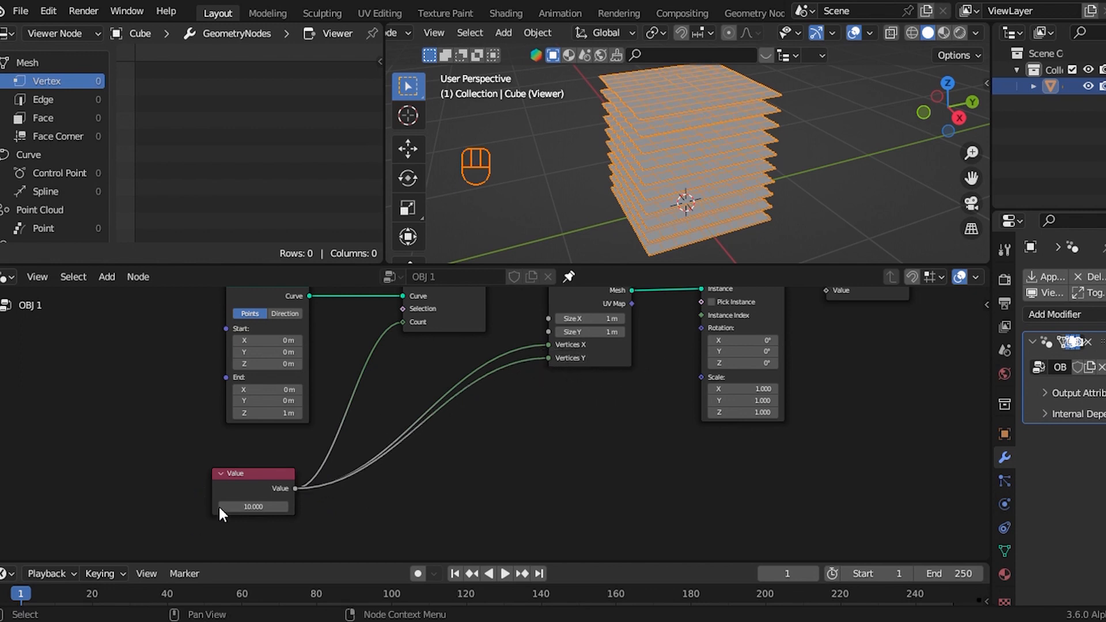
left_click_drag(220, 507, 285, 505, "shift")
Step: Merge the Value node's outgoing links into one reroute, and move both well to the left of the Curve Line node
right_click_drag(303, 474, 306, 496, "shift")
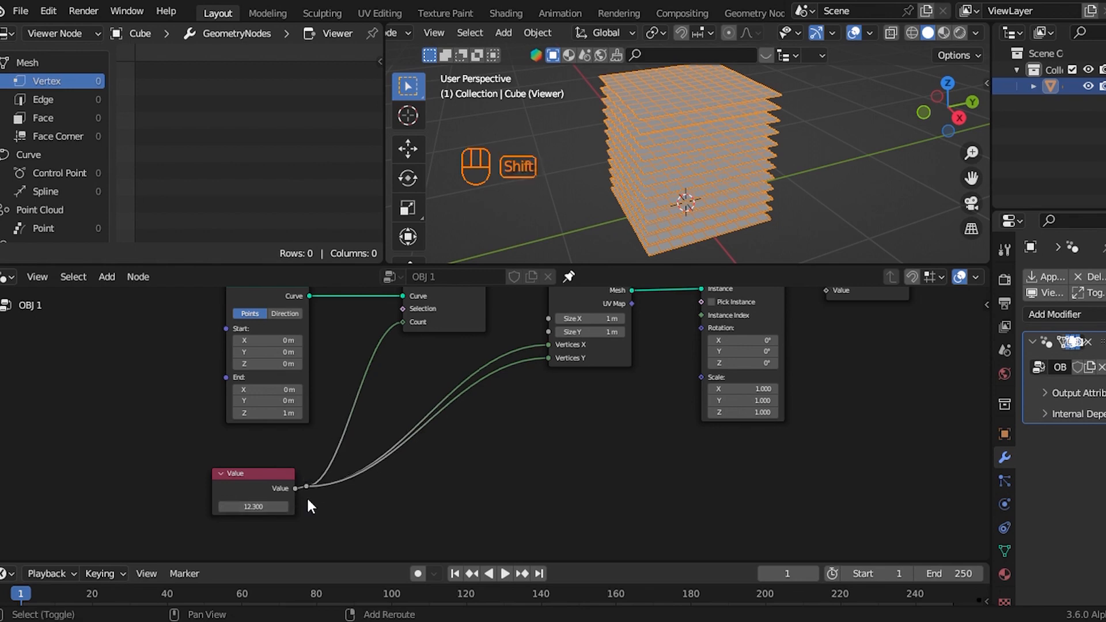
left_click_drag(236, 447, 339, 520)
key("g")
left_click(126, 503)
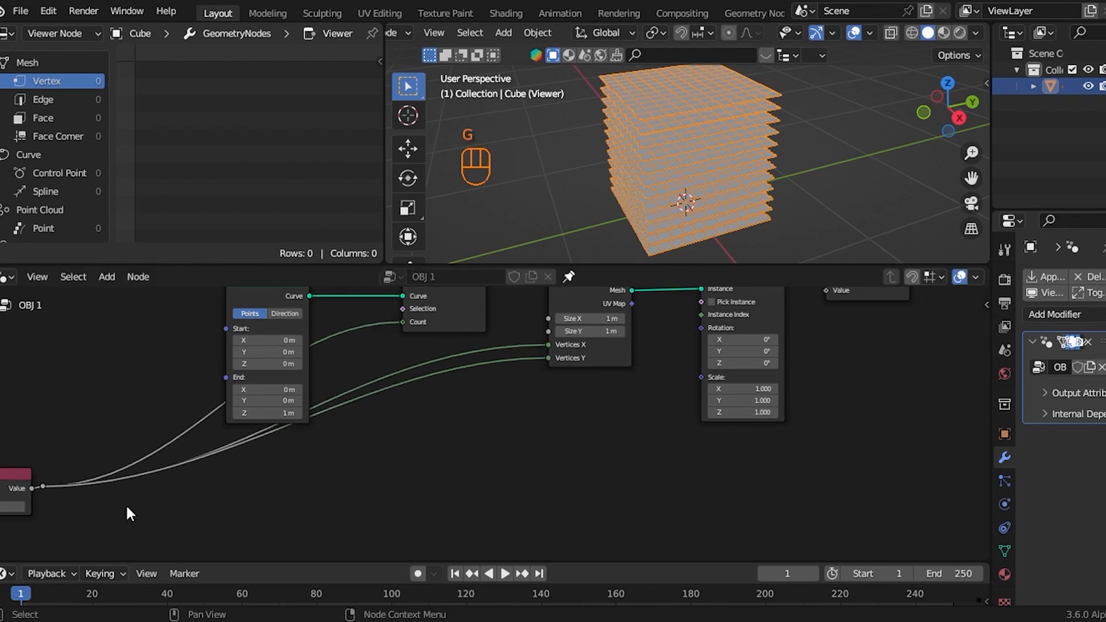
Step: Add a Combine XYZ node feeding the Curve Line's End input
middle_click_drag(229, 426, 376, 455)
scroll(375, 455, "up", 3)
left_click_drag(371, 393, 247, 397)
type("comb")
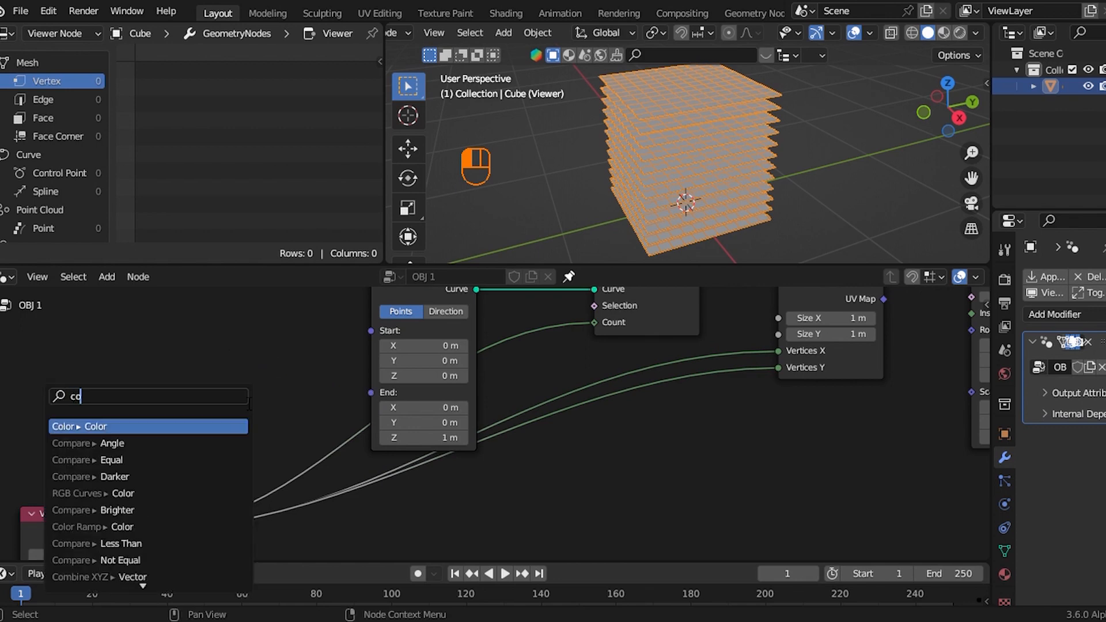
left_click(234, 426)
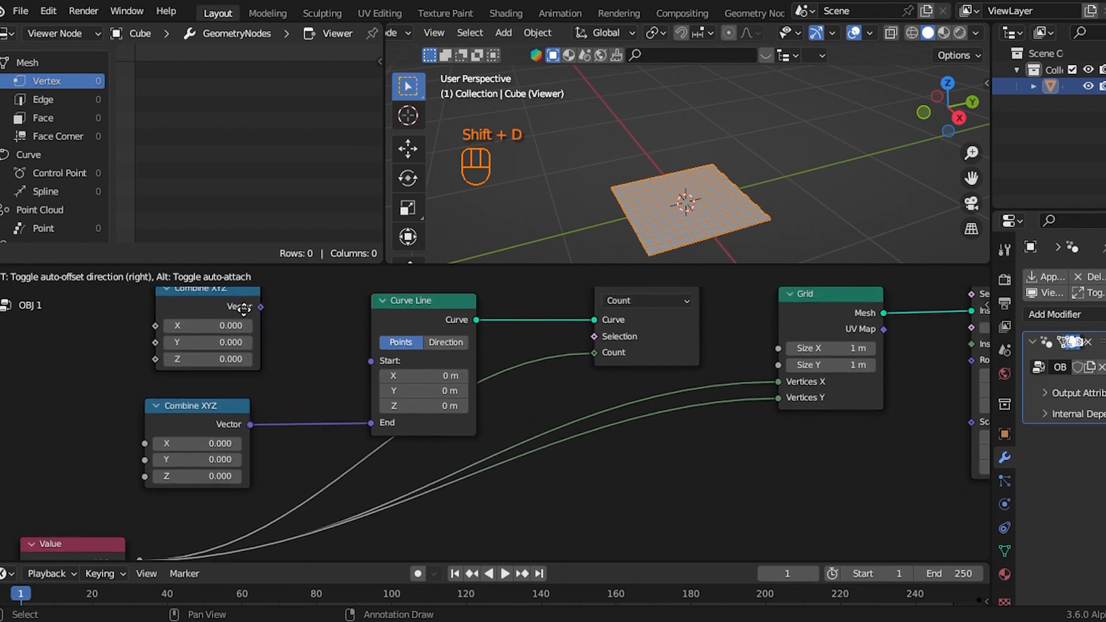
Step: Duplicate the Combine XYZ node for the Curve Line's Start input, and set Z to 1 on the one feeding End
left_click(239, 364)
left_click_drag(250, 370, 371, 401)
left_click(223, 520)
type("1")
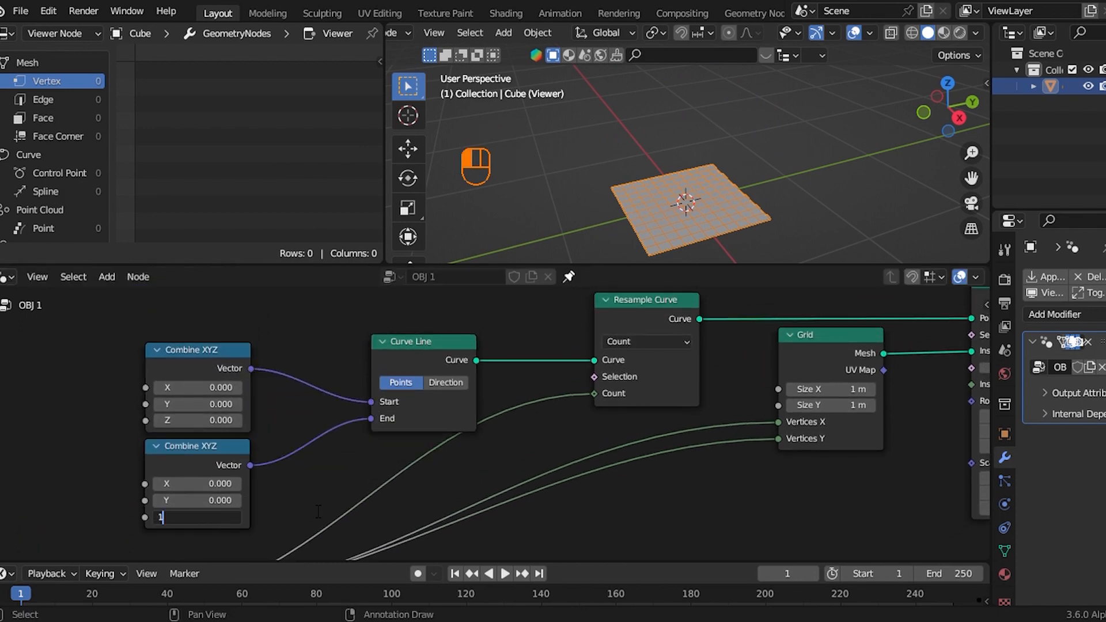
key("Return")
Step: Duplicate the Value node, place the copy further left and higher, and set it to 1
scroll(413, 483, "down", 4)
middle_click_drag(391, 477, 505, 414)
right_click_drag(351, 476, 348, 505, "shift")
middle_click_drag(395, 452, 516, 378)
scroll(515, 378, "up", 3)
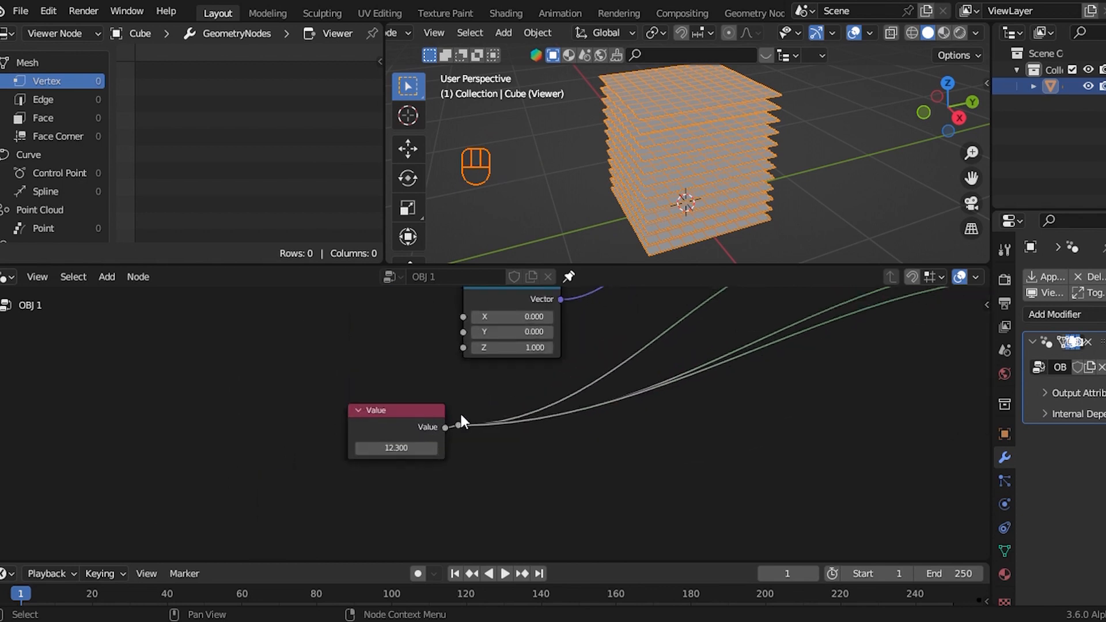
left_click_drag(394, 403, 431, 443)
key("shift+d")
left_click(217, 321)
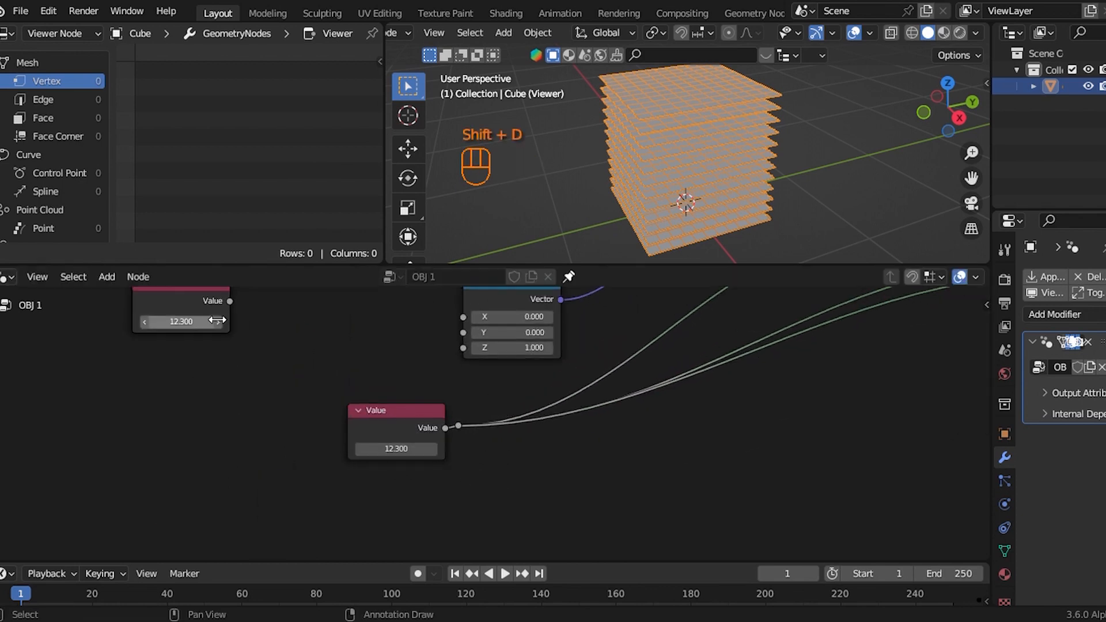
middle_click_drag(236, 357, 259, 416)
left_click(207, 380)
type("1")
key("Return")
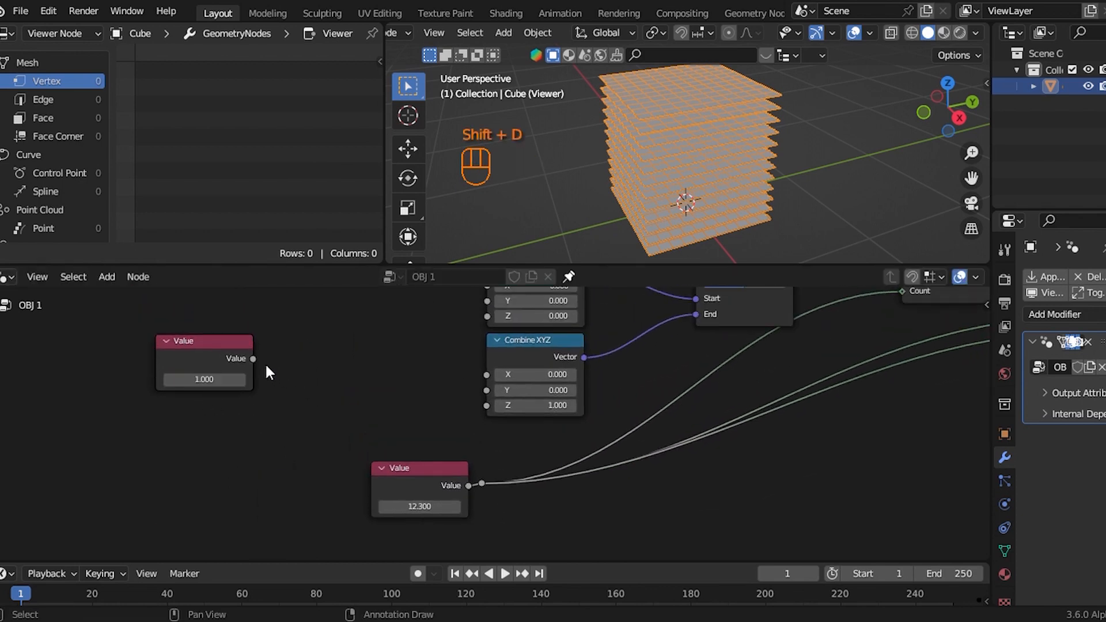
Step: Connect the new Value node to the Z inputs of both Combine XYZ nodes
left_click_drag(252, 359, 490, 320)
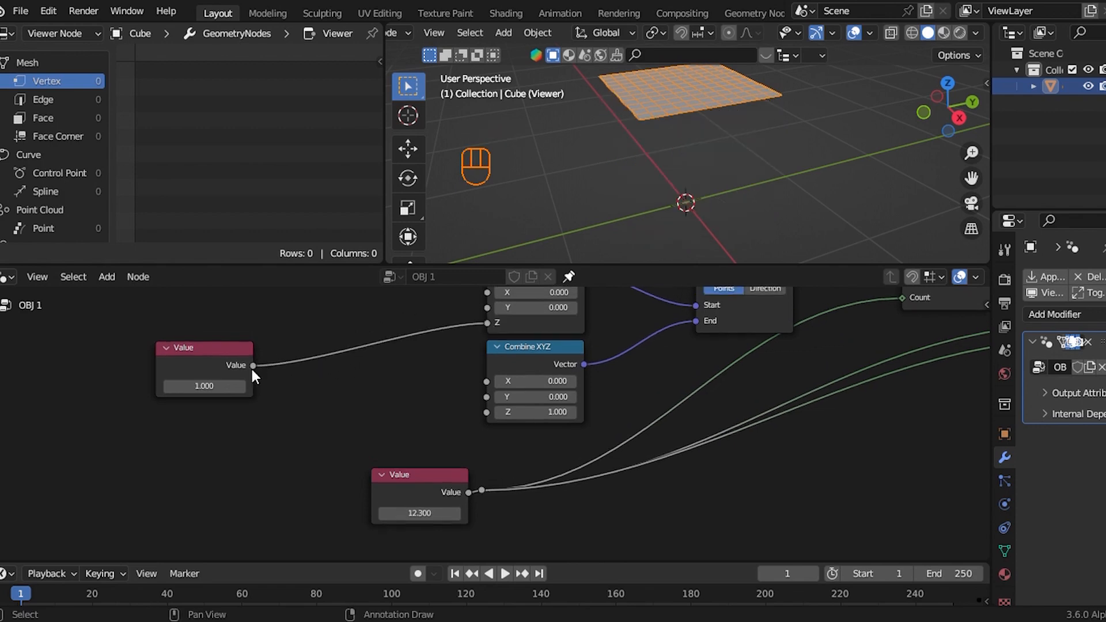
left_click_drag(251, 370, 500, 426)
left_click(379, 404)
left_click_drag(251, 368, 489, 412)
scroll(488, 411, "down", 2)
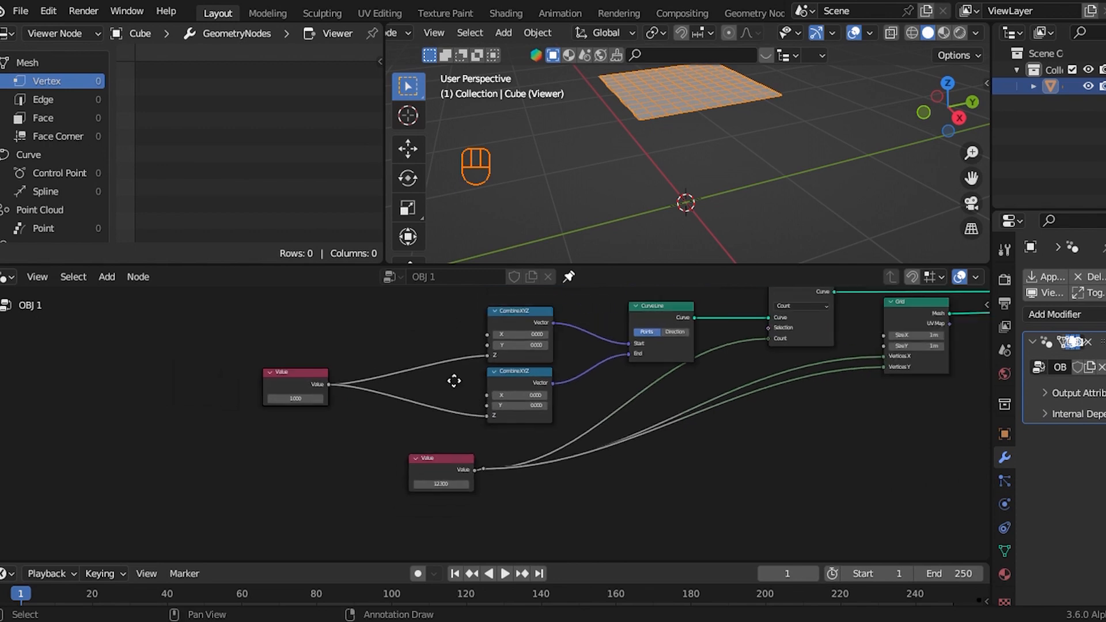
Step: Add a Math node onto the link between the Value node and the Z input of the Start Combine XYZ node
scroll(471, 406, "up", 2)
key("shift+a")
left_click(405, 248)
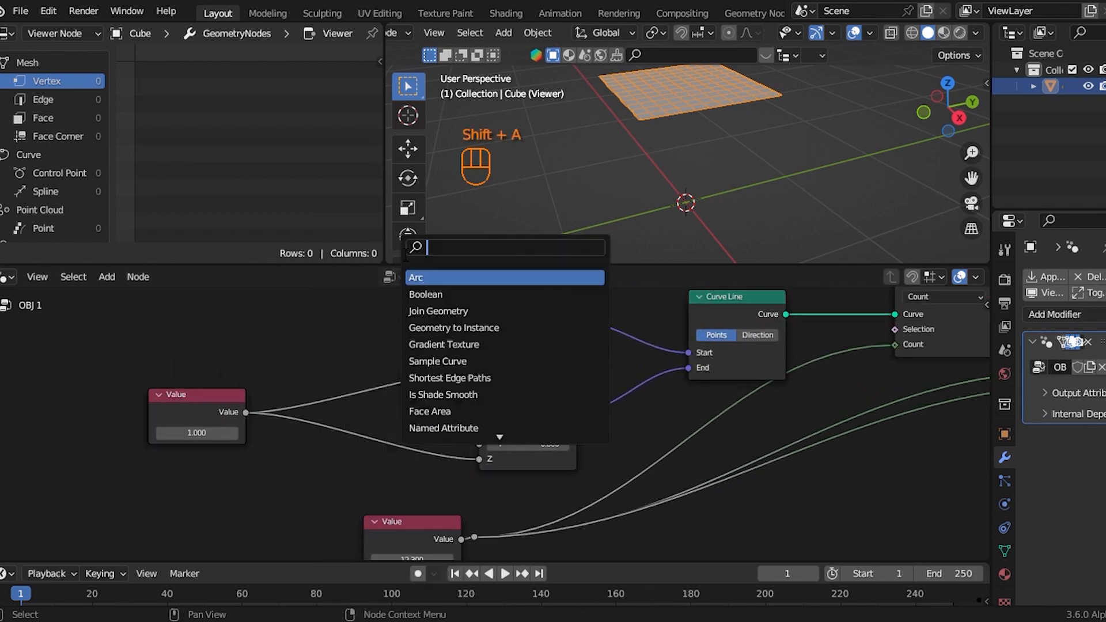
type("math")
key("Return")
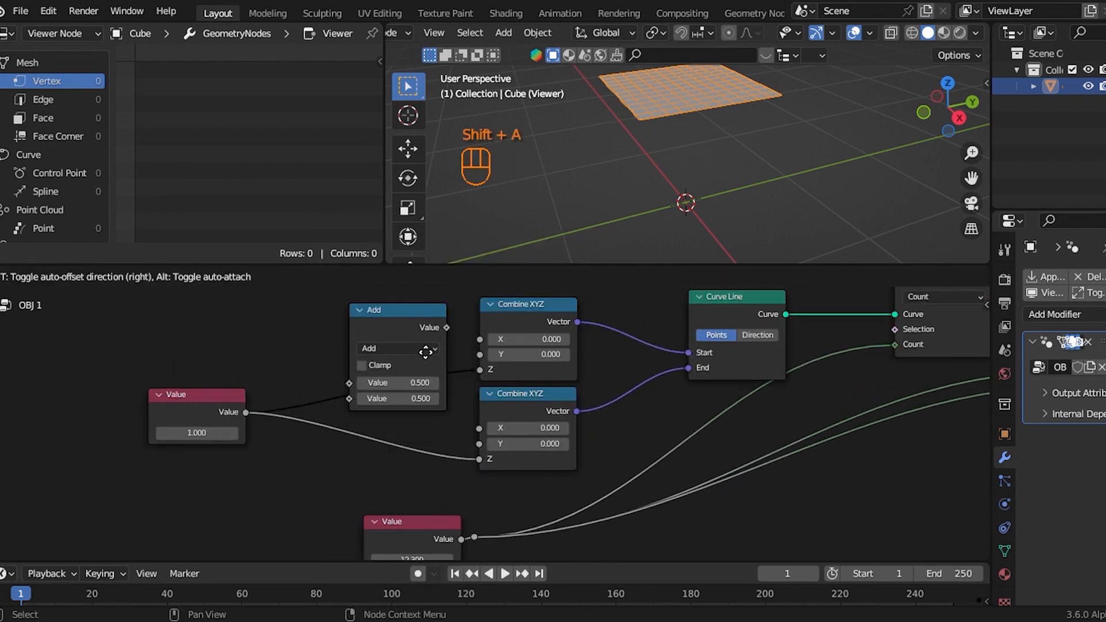
left_click(414, 360)
Step: Switch the Math node's operation to Multiply and set its second value to -1
scroll(410, 358, "up", 2)
left_click(349, 320)
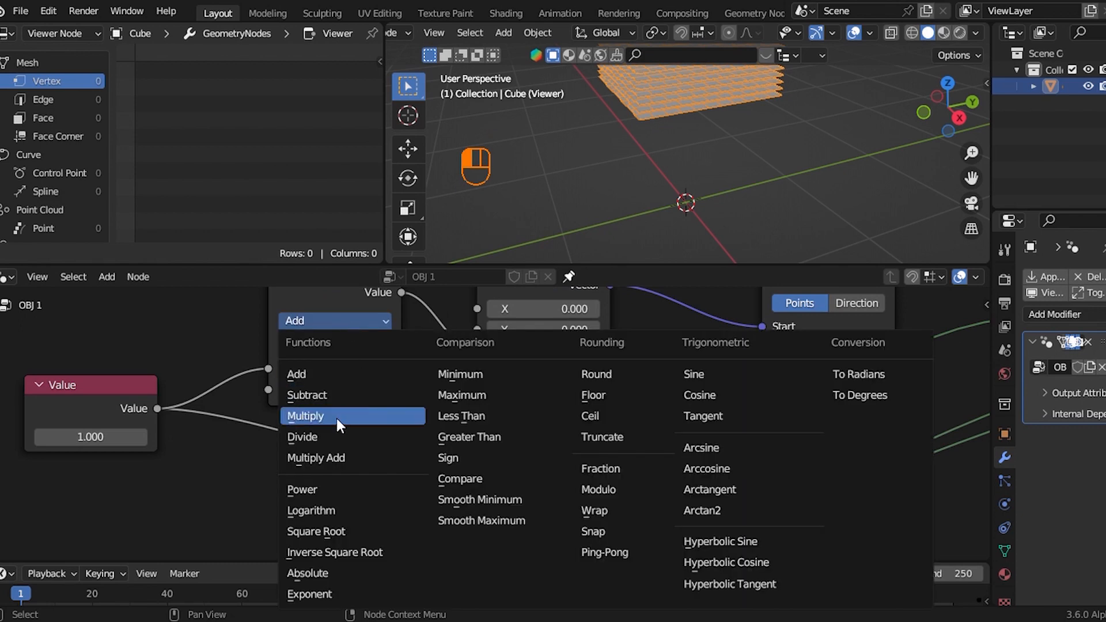
left_click(336, 417)
left_click(362, 393)
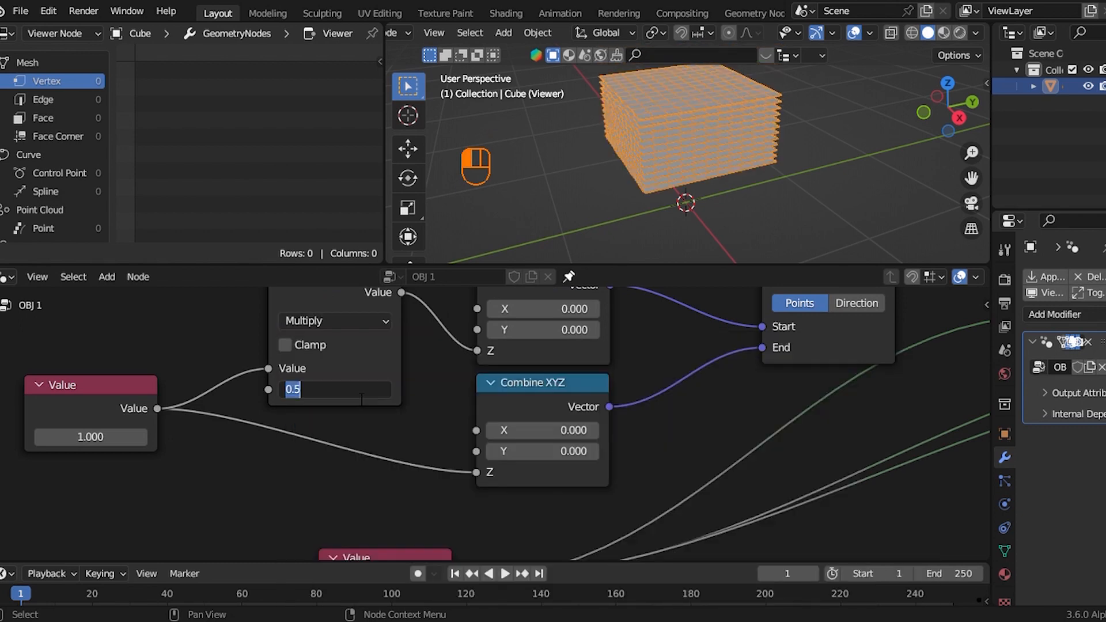
type("-1")
key("Return")
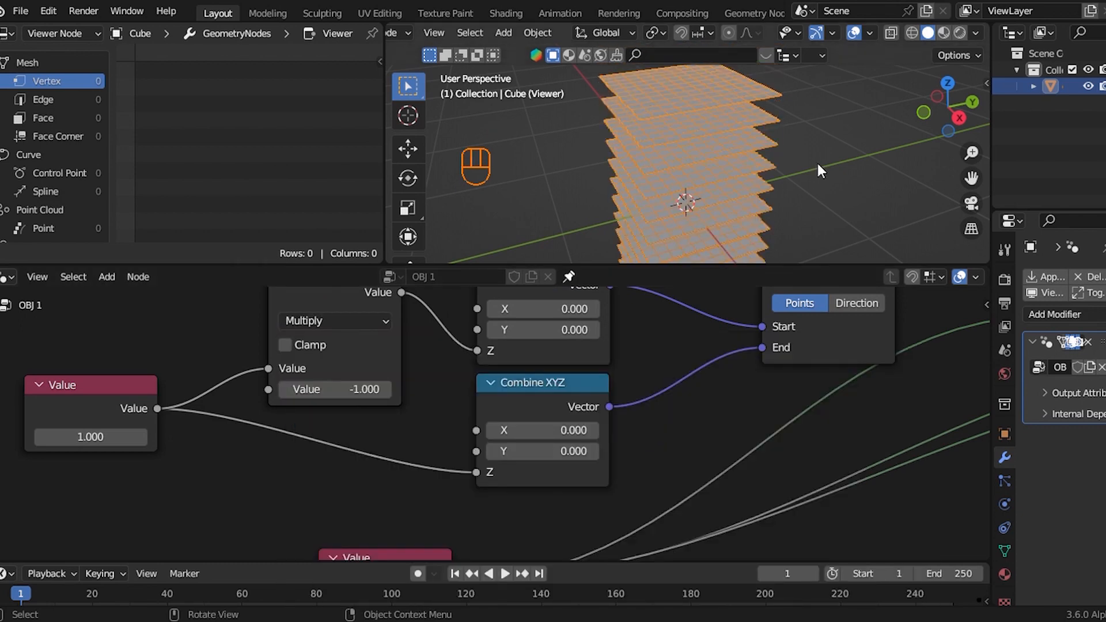
Step: Set the Multiply node's second value to -0.5
key("shift+c")
scroll(445, 332, "up", 1)
left_click(365, 389)
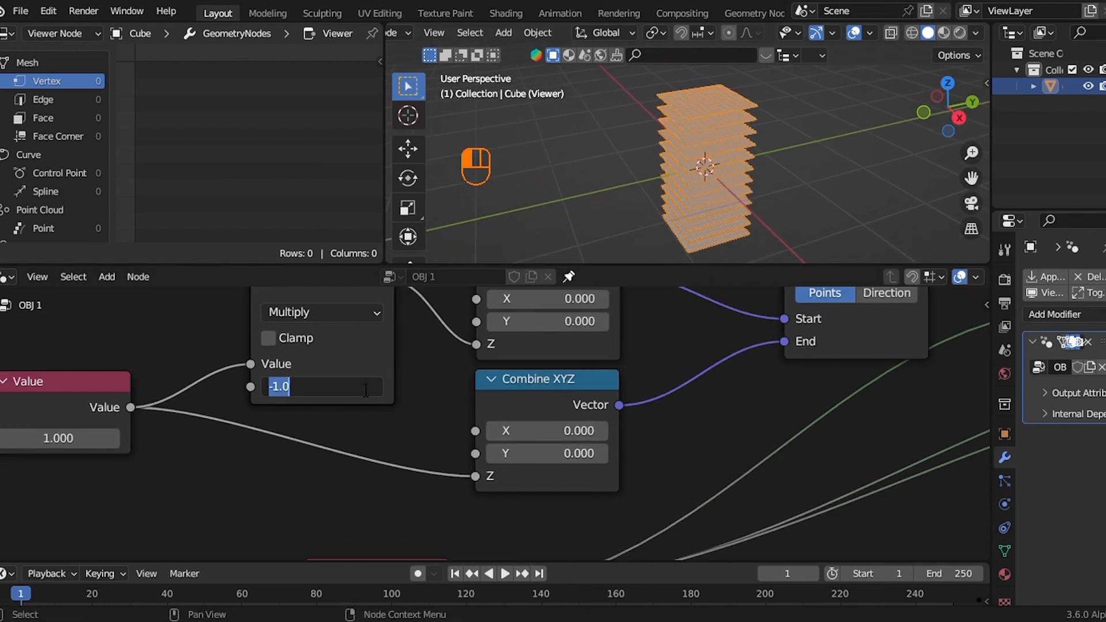
type("-")
key("Return")
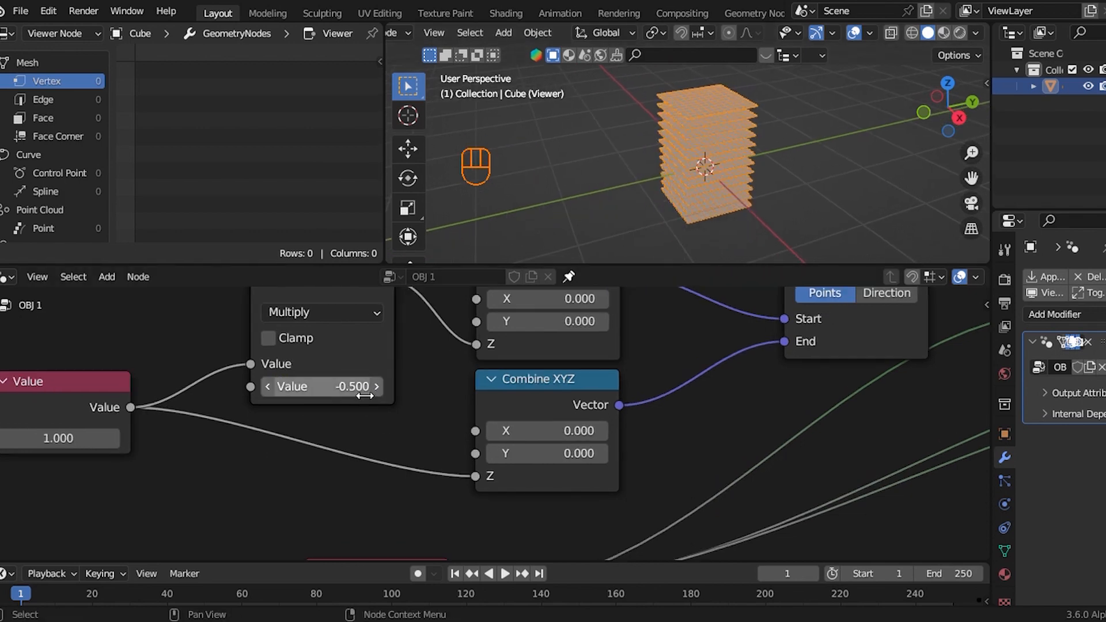
Step: Duplicate the Multiply node onto the link to the End Combine XYZ's Z input and set its second value to 0.5
key("shift+d")
left_click(369, 514)
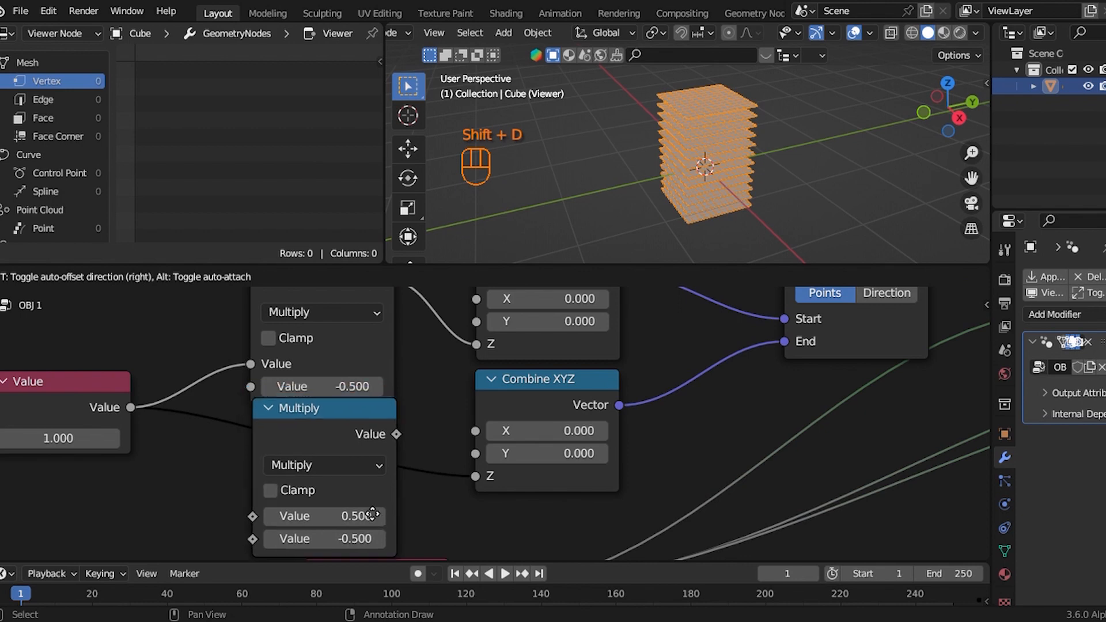
left_click(362, 539)
type("-")
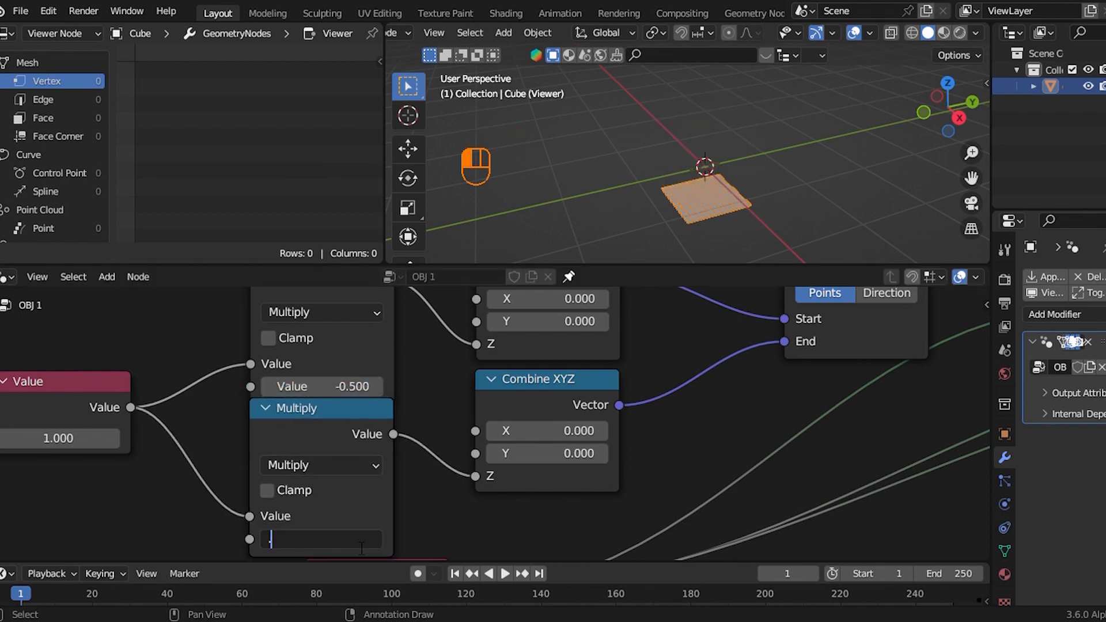
key("Return")
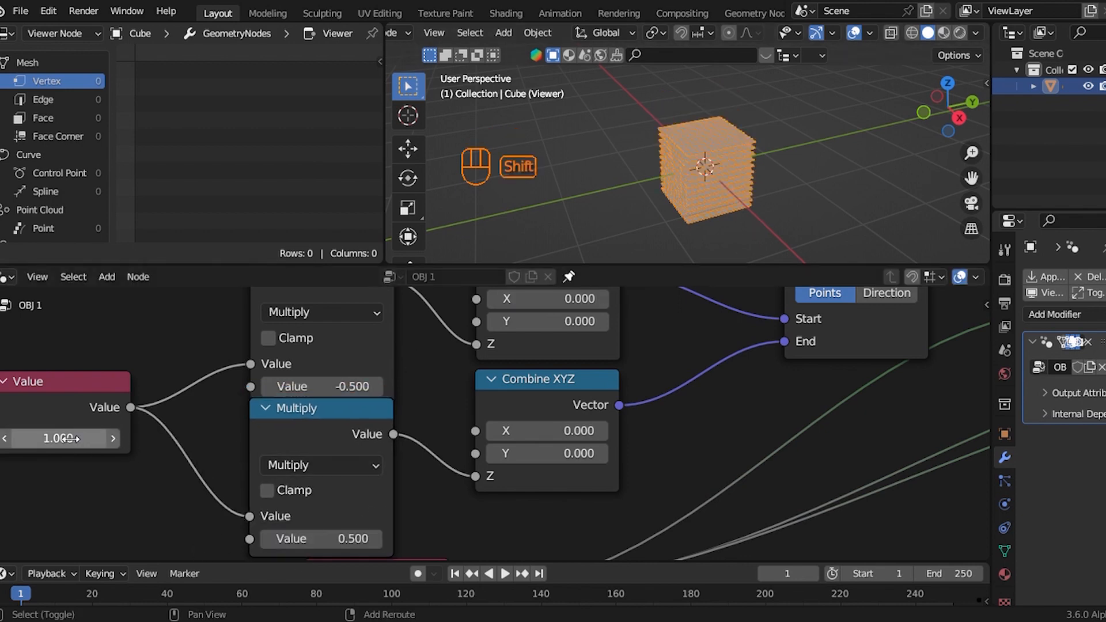
Step: Try a different value in the Value node that feeds the Multiply nodes, and undo the change
left_click_drag(72, 438, 276, 439, "shift")
key("ctrl+z")
scroll(492, 385, "down", 4)
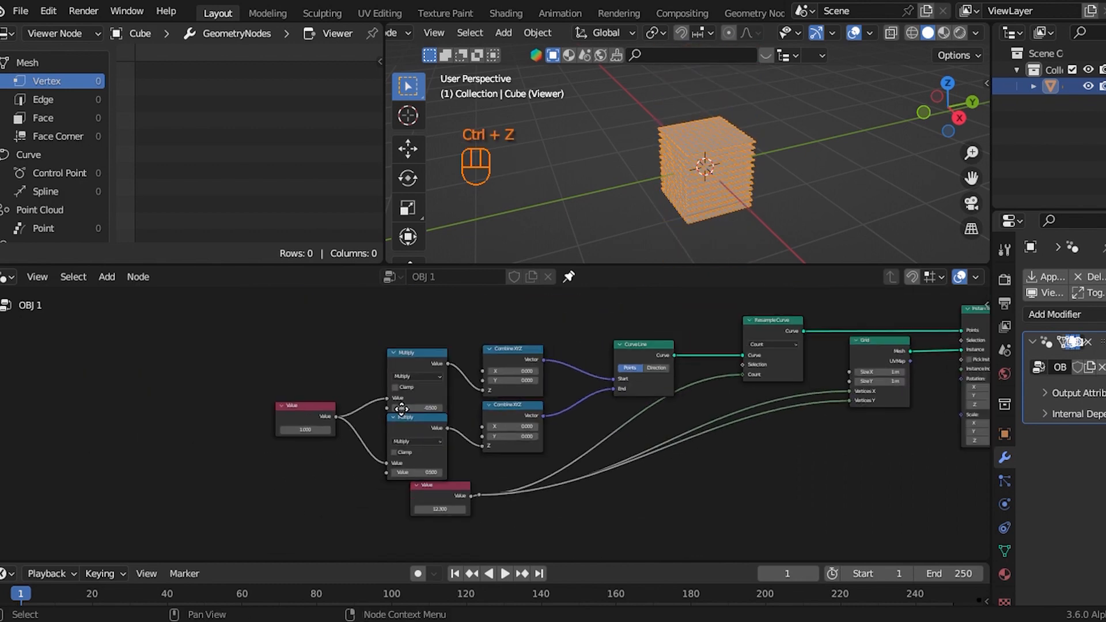
Step: Dissolve the reroute behind the 12.3 Value node and move that node down, clear of the Multiply nodes
scroll(471, 473, "down", 3)
left_click_drag(474, 462, 477, 514)
key("g")
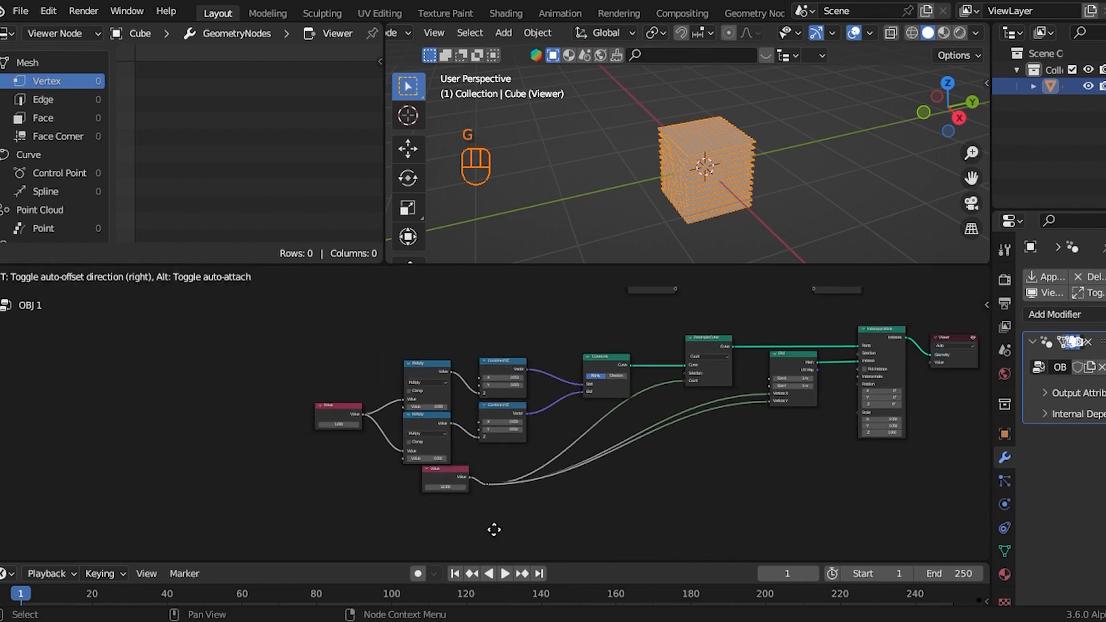
right_click(493, 528)
key("ctrl+x")
key("g")
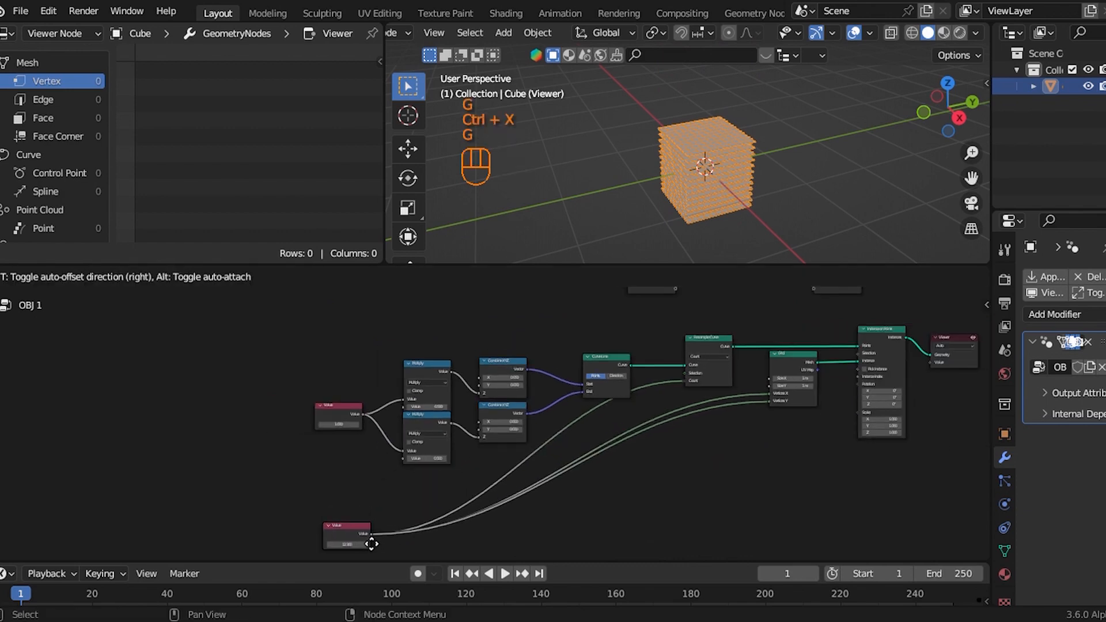
left_click(365, 517)
Step: Connect the 1.000 Value node to the Grid's Size X and Size Y inputs
scroll(381, 419, "up", 2)
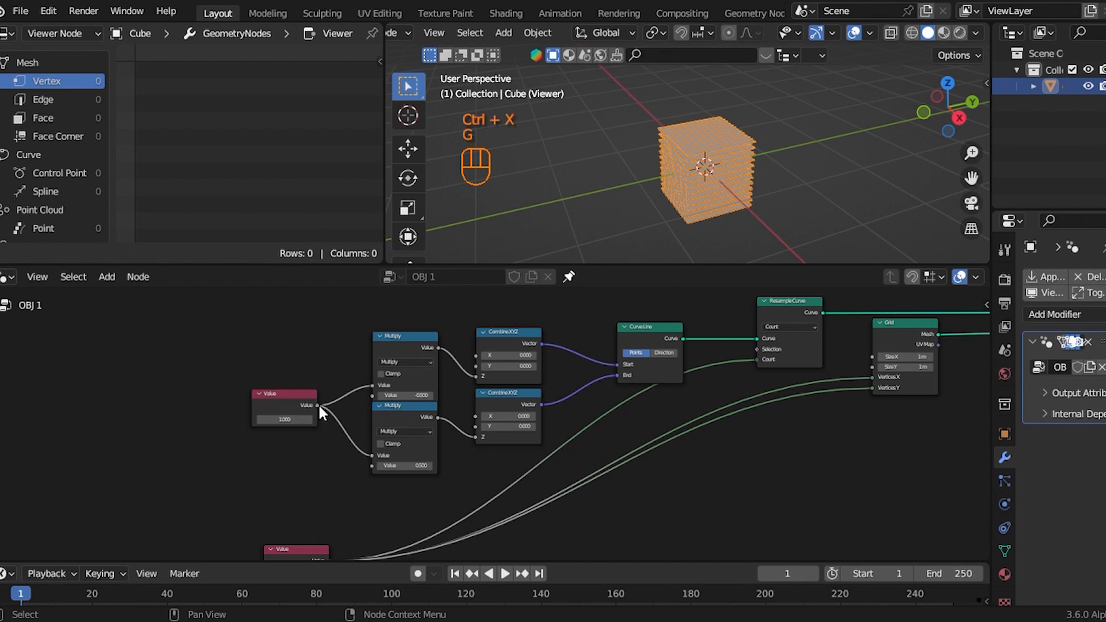
left_click_drag(318, 404, 827, 355)
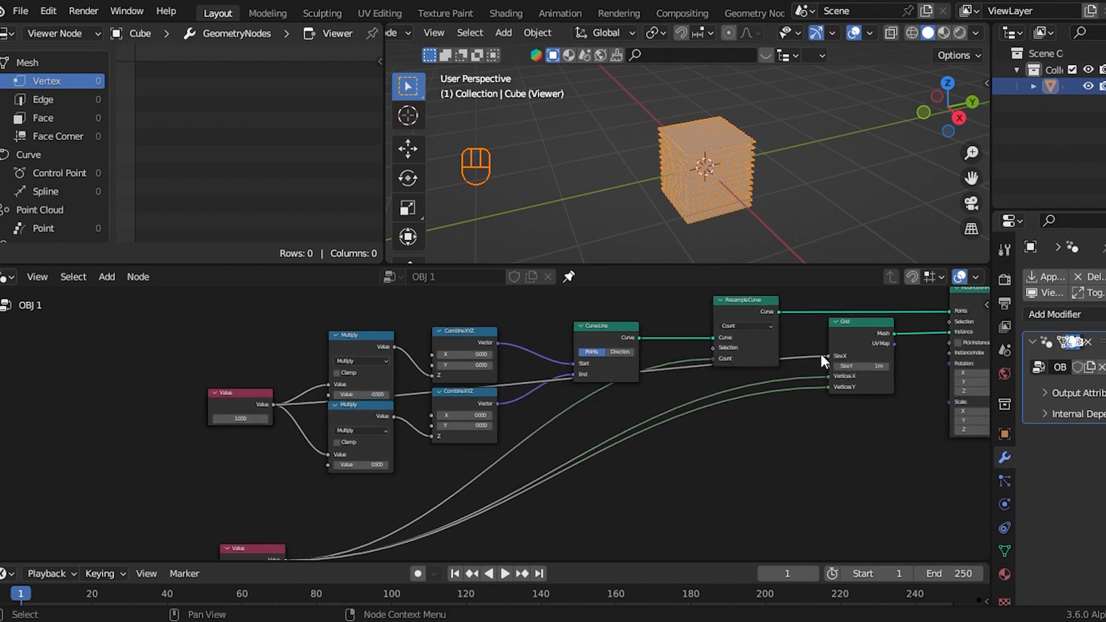
left_click_drag(274, 404, 823, 364)
Step: Route the Grid's Size X and Size Y links through two reroutes aligned beneath the Multiply and Combine XYZ nodes
right_click_drag(814, 350, 814, 365, "shift")
key("g")
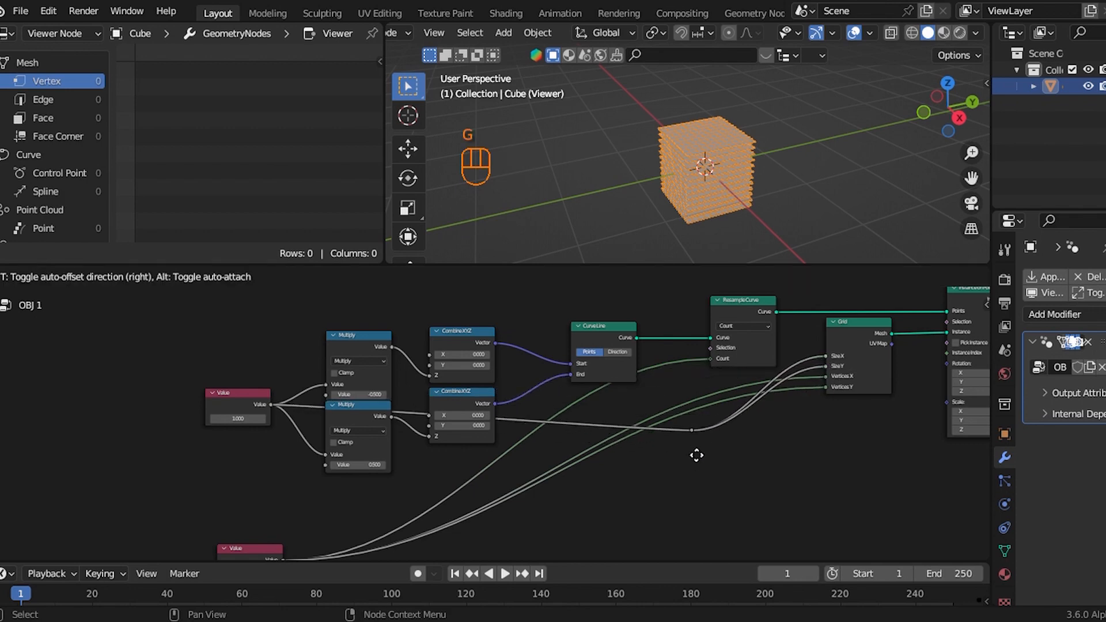
left_click(678, 466)
key("shift+d")
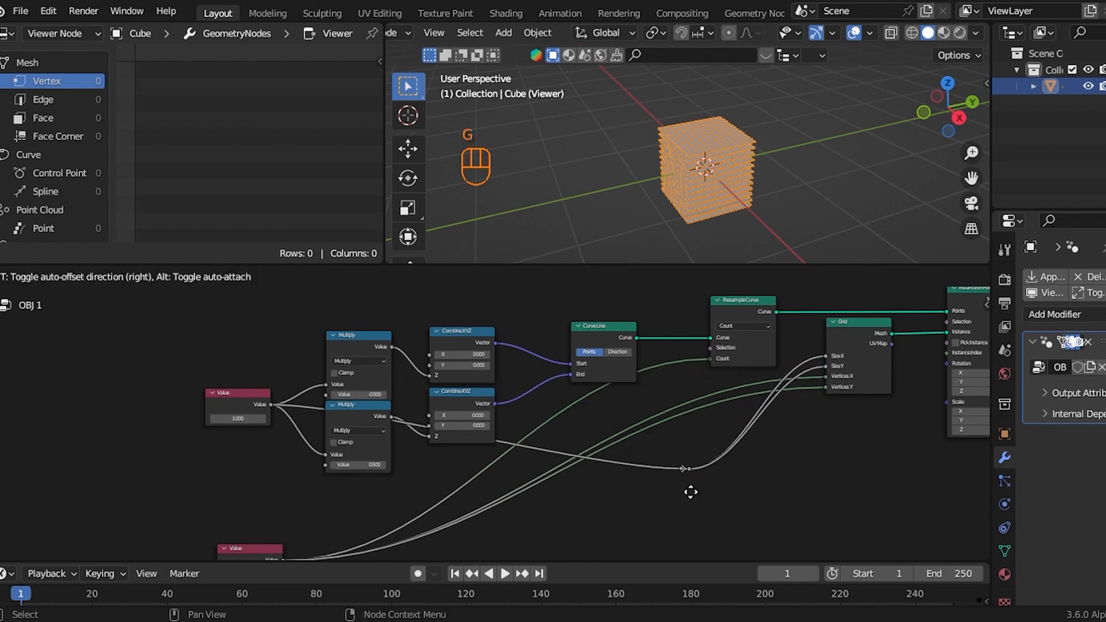
key("x")
left_click(303, 532)
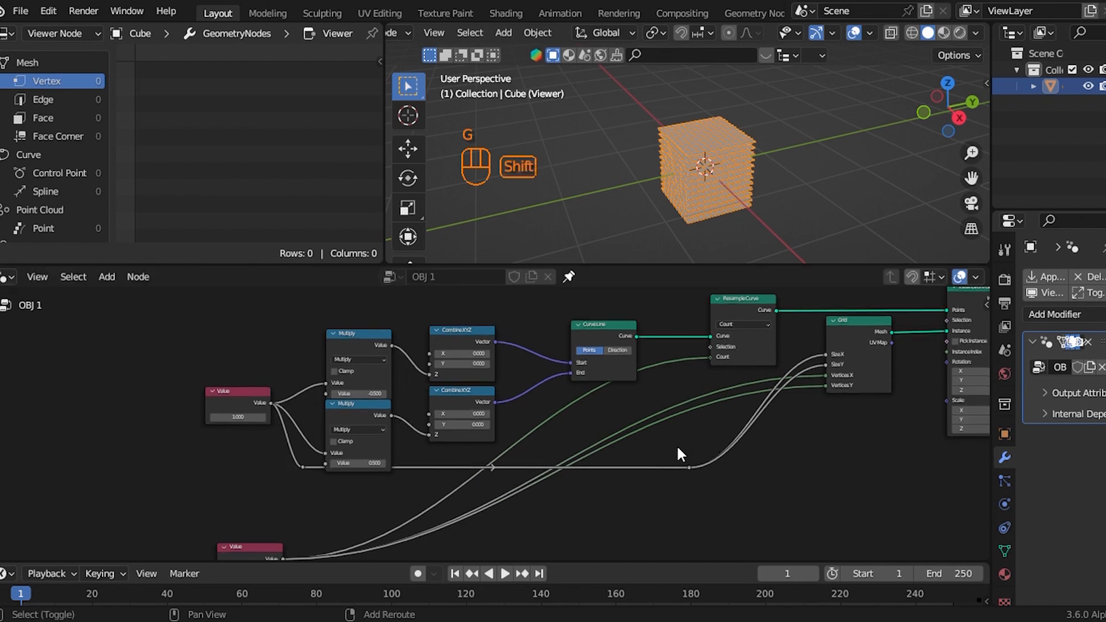
Step: Move the two reroutes carrying the Grid's size links farther down, clear of the Multiply nodes
left_click(685, 464, "shift")
key("g")
left_click(710, 517)
scroll(576, 486, "down", 3)
middle_click_drag(532, 473, 640, 413)
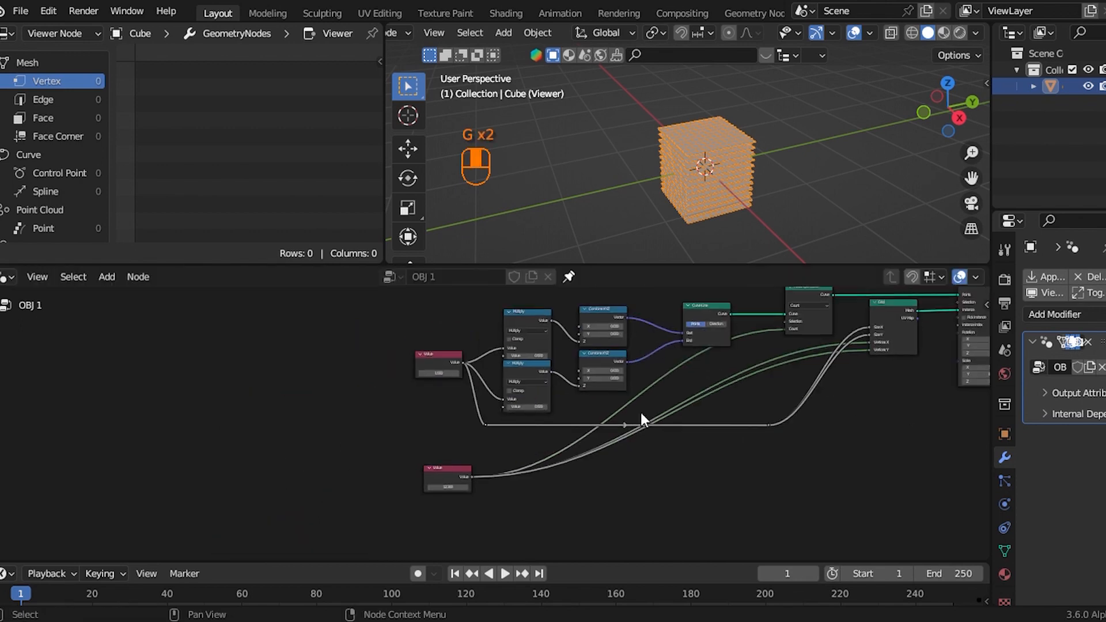
Step: Add a reroute joining the links behind the 1.000 Value node and move that node farther away from the Multiply nodes
scroll(634, 411, "up", 3)
right_click_drag(454, 325, 468, 368, "shift")
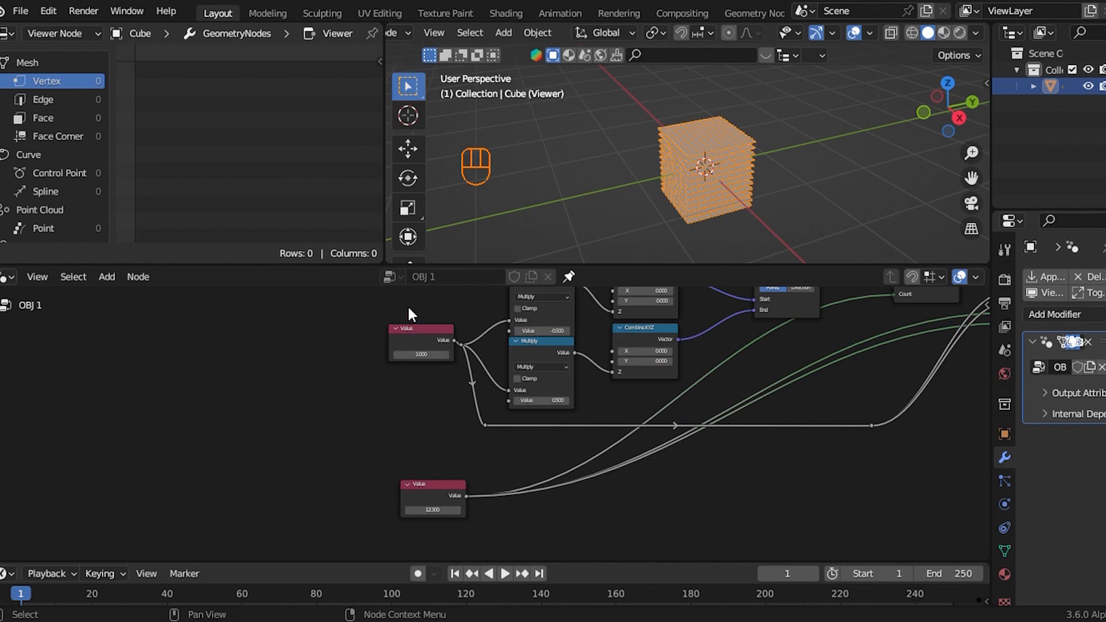
key("g")
key("g")
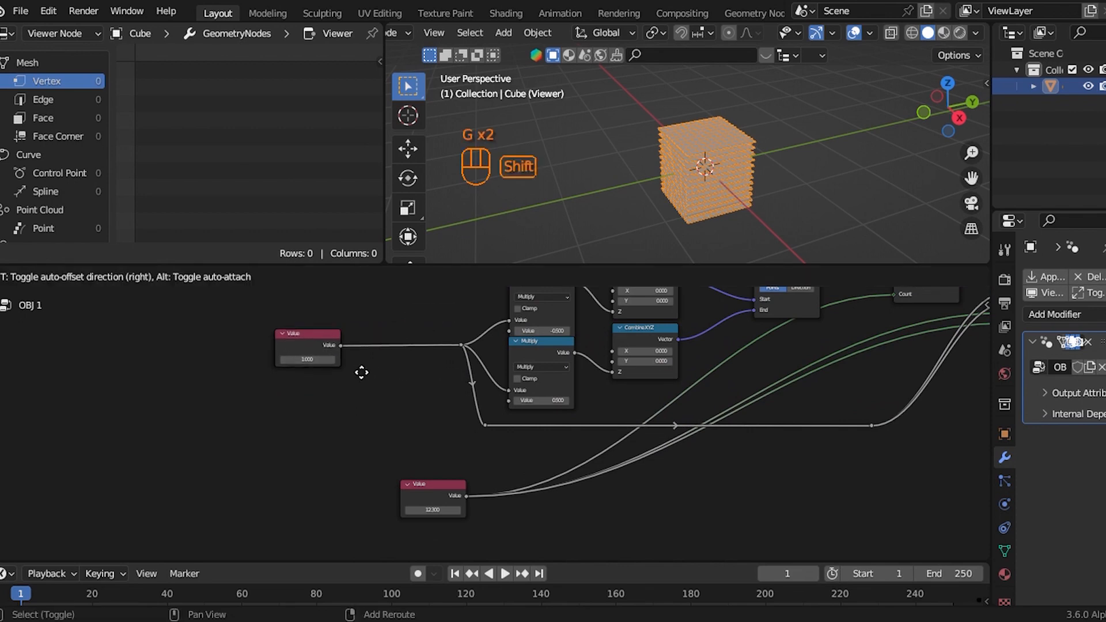
left_click(361, 373)
Step: Add a reroute joining the links behind the 12.3 Value node and shift that node along X, away from the reroute
right_click_drag(480, 486, 489, 536, "shift")
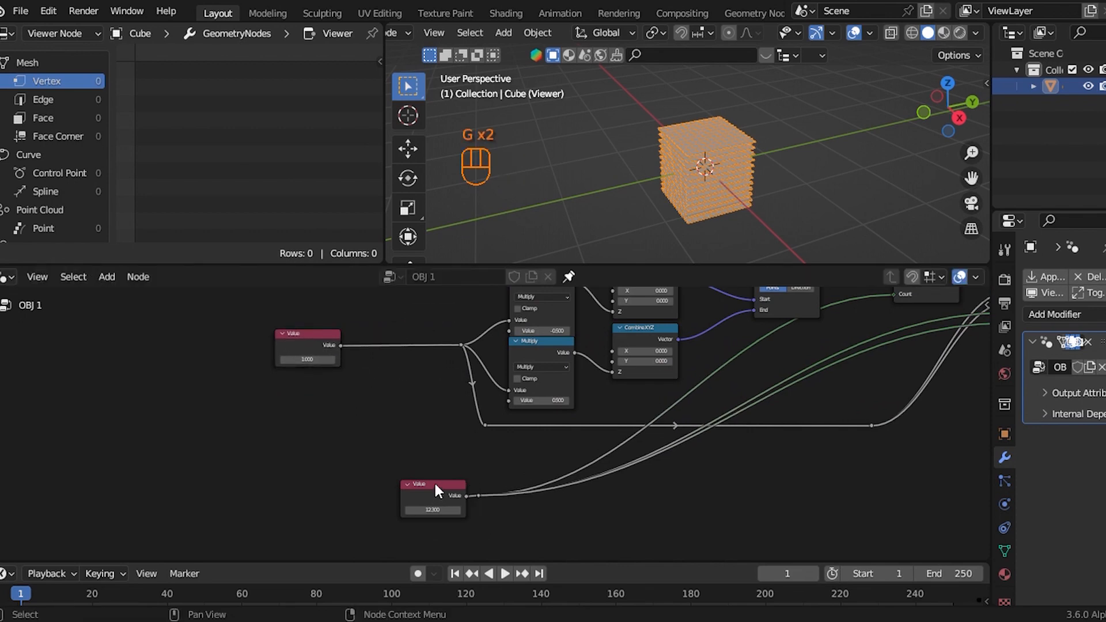
left_click(459, 512)
key("g")
key("x")
left_click(296, 512)
Step: Slide the reroute of the 12.3 Value node along X until it sits beneath the Resample Curve and Grid nodes
scroll(648, 407, "down", 5)
middle_click_drag(648, 408, 513, 396)
scroll(501, 423, "up", 5)
scroll(720, 403, "down", 4)
middle_click_drag(806, 374, 655, 409)
scroll(473, 479, "up", 5)
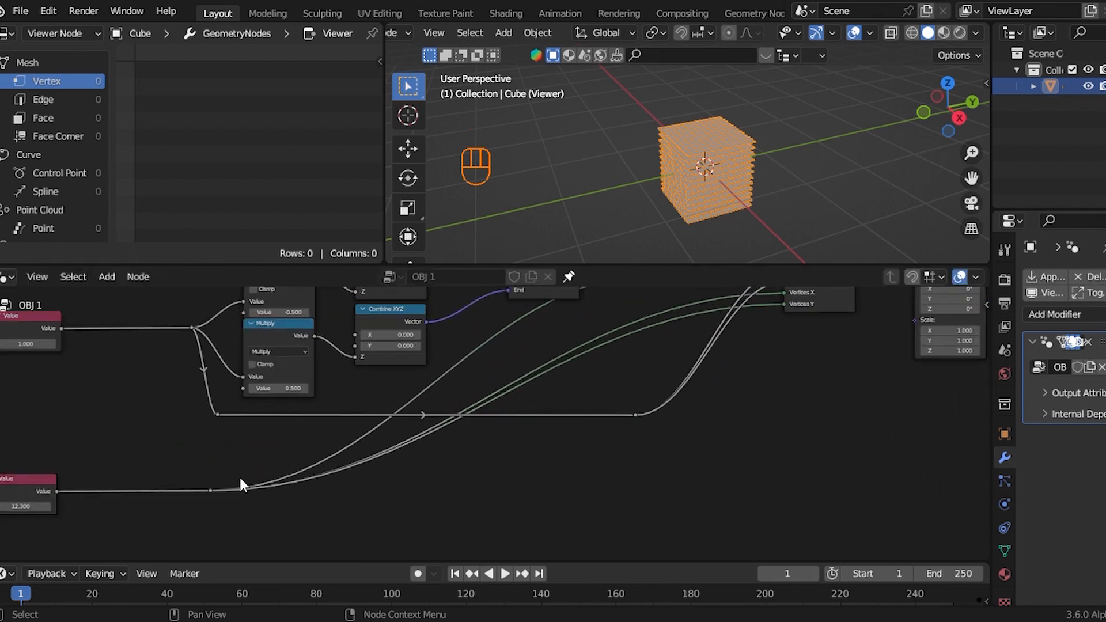
left_click_drag(197, 476, 239, 524)
key("g")
key("x")
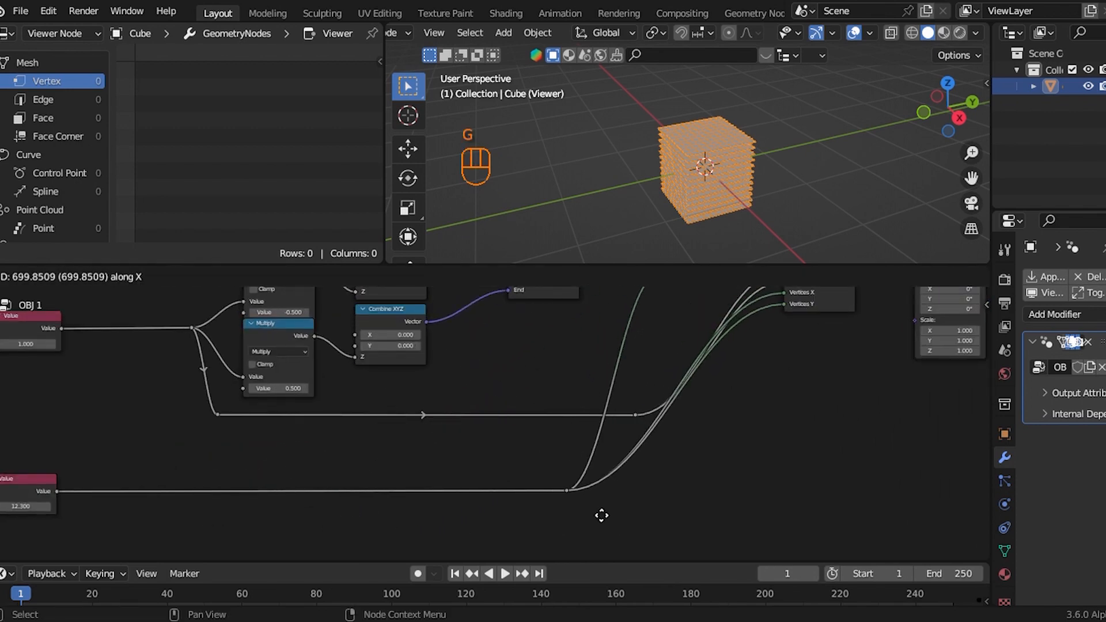
left_click(657, 515)
Step: Undo the last change to the 12.3 Value node
scroll(828, 375, "down", 6)
middle_click_drag(828, 376, 661, 430)
scroll(382, 447, "up", 5)
middle_click_drag(381, 447, 787, 304)
scroll(754, 175, "up", 5)
scroll(473, 390, "up", 2)
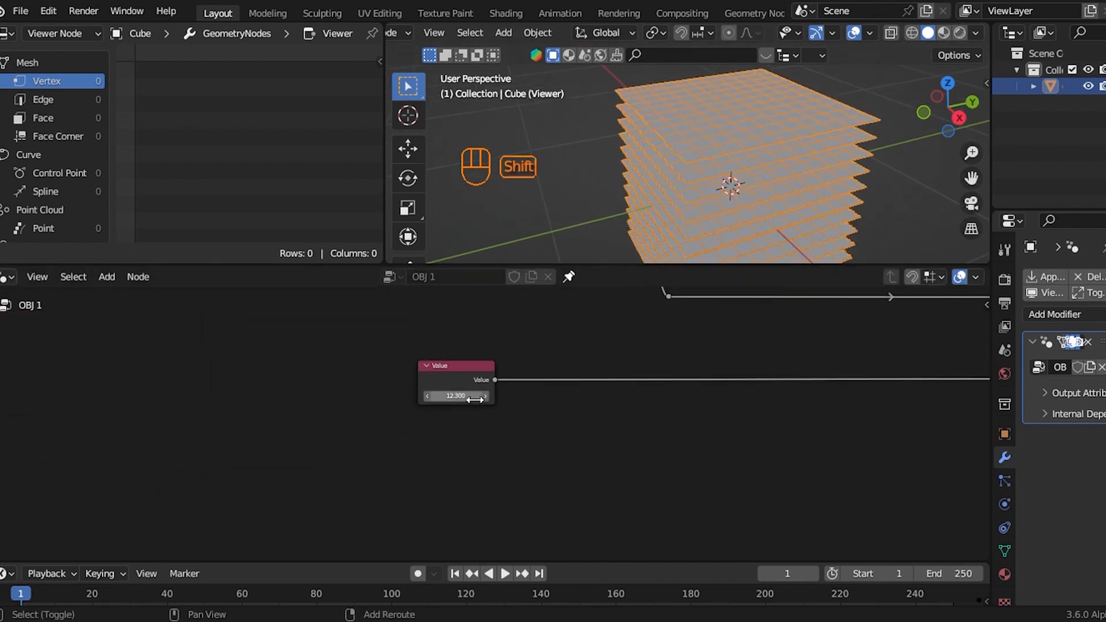
key("ctrl+z")
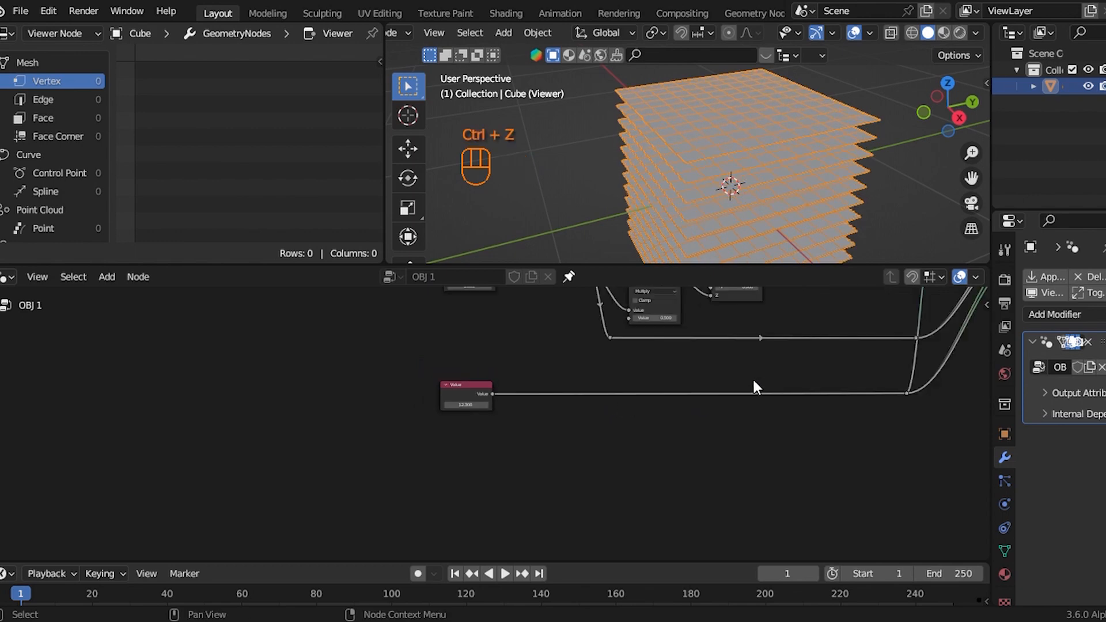
Step: Move the Viewer node farther away from Instance on Points to make room on the link between them
scroll(755, 382, "down", 4)
middle_click_drag(826, 377, 550, 424)
middle_click_drag(693, 409, 488, 504)
scroll(518, 468, "up", 5)
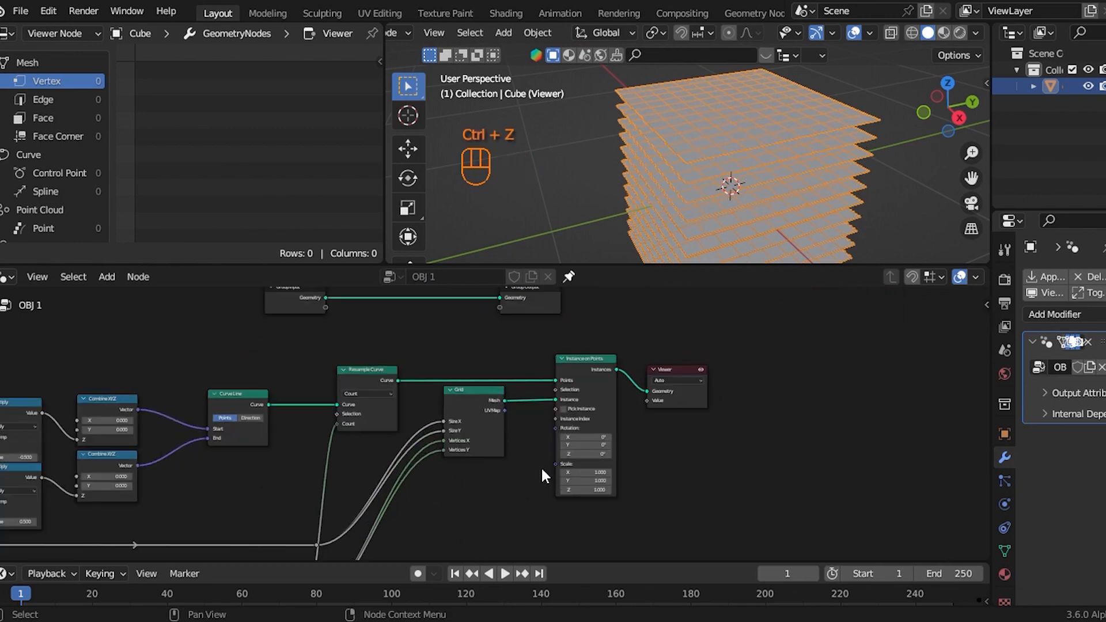
middle_click_drag(541, 469, 570, 450)
scroll(570, 450, "up", 1)
middle_click_drag(746, 396, 543, 444)
left_click_drag(500, 363, 526, 436)
key("g")
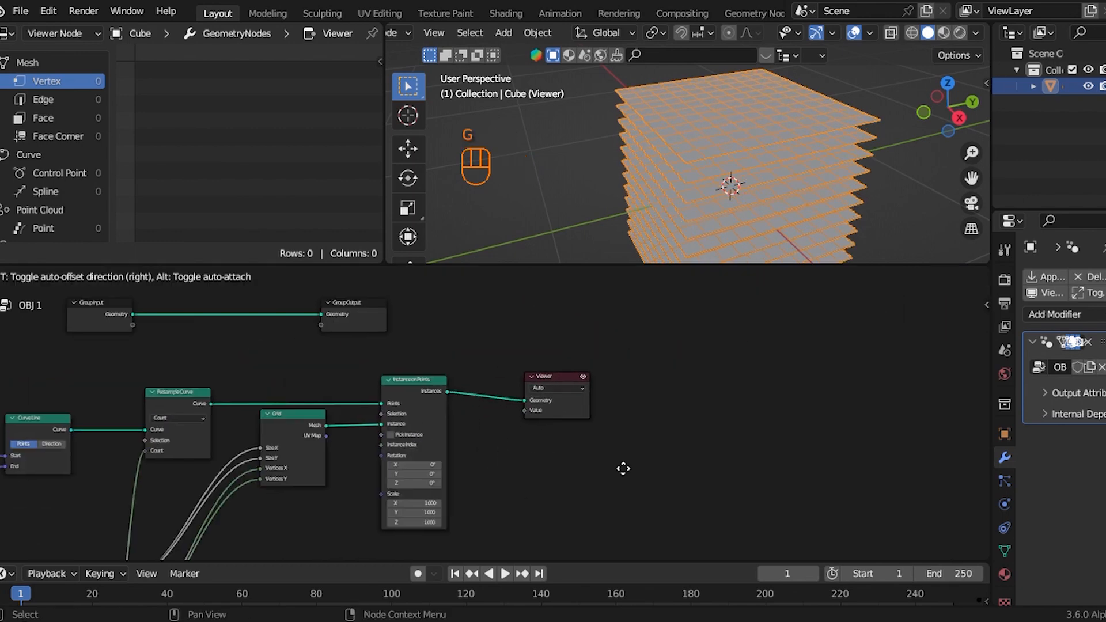
left_click(657, 453)
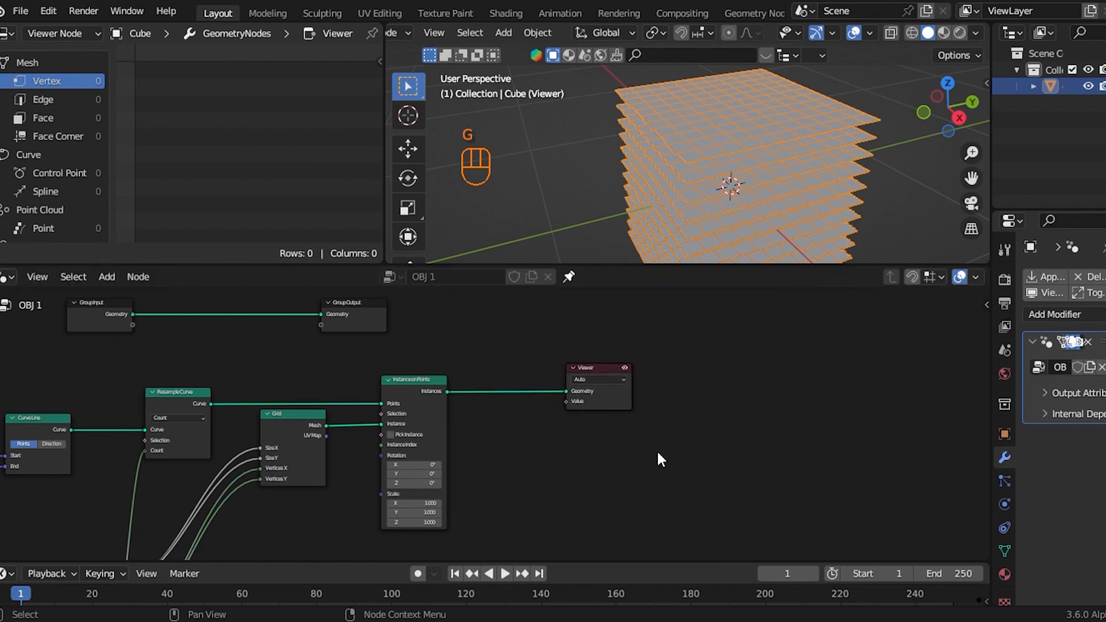
key("g")
left_click(660, 440)
Step: Insert a Realize Instances node on the link between Instance on Points and the Viewer, and adjust its position
left_click(601, 248)
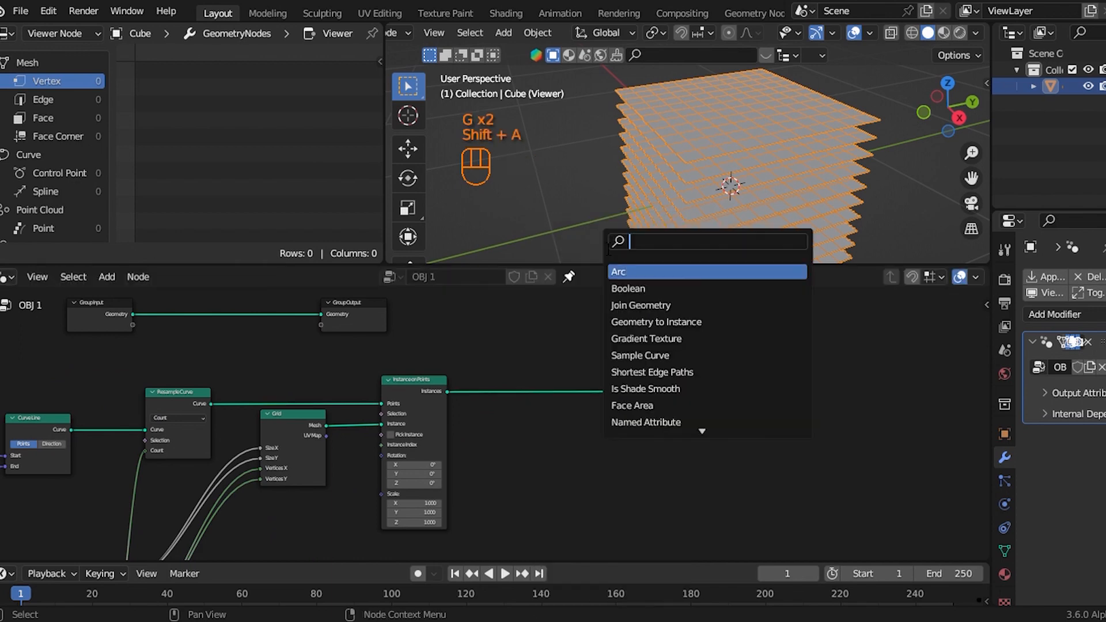
type("rea")
key("Return")
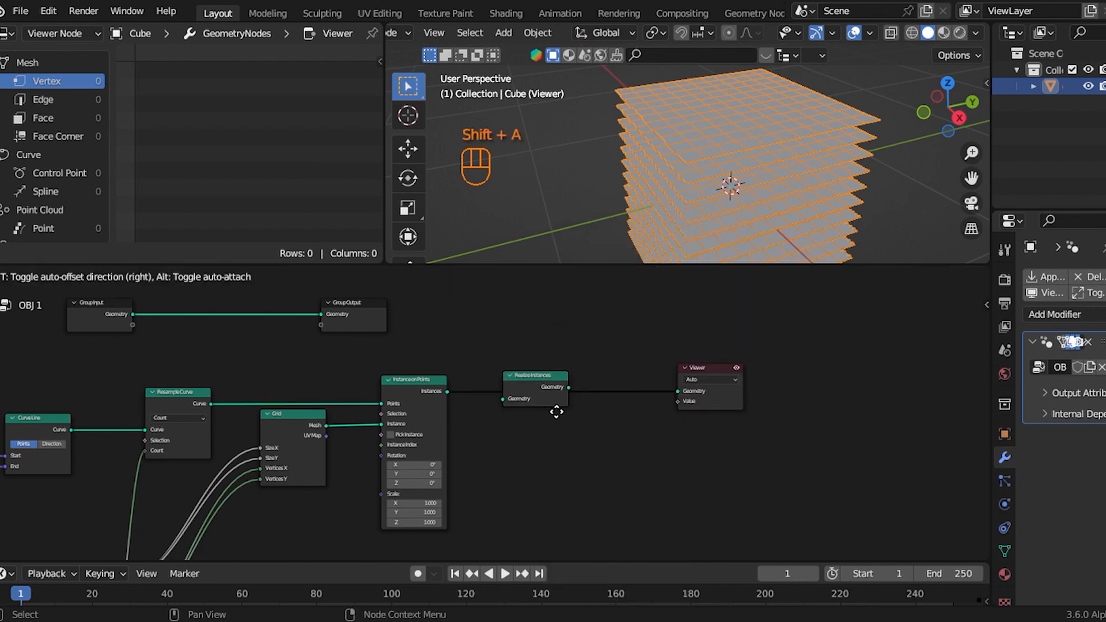
left_click(557, 406)
scroll(490, 417, "up", 2)
key("g")
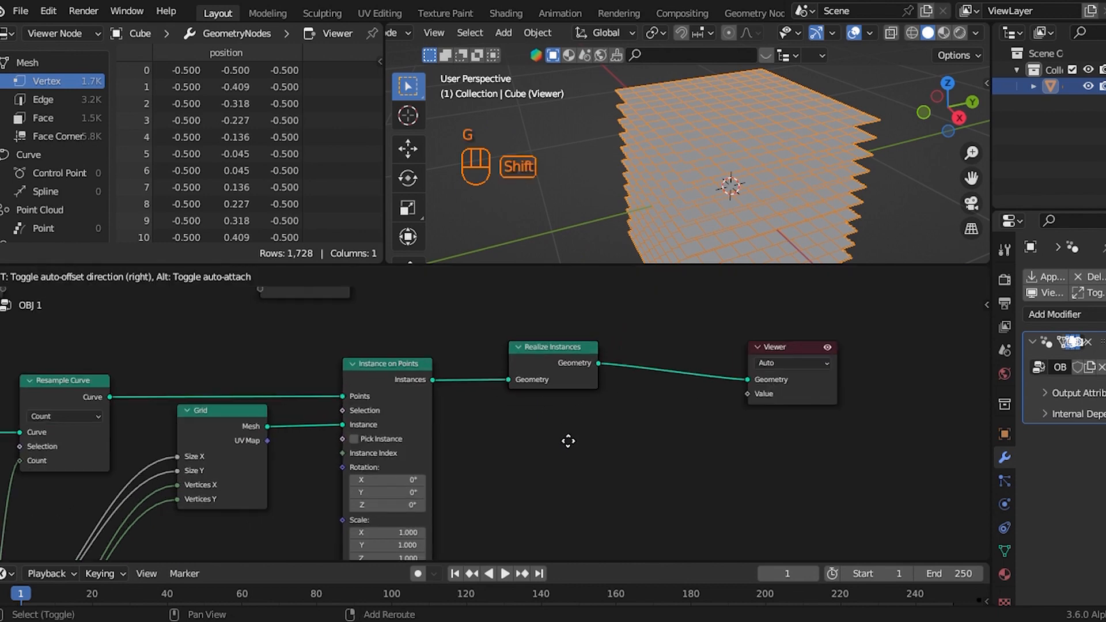
left_click(568, 440)
Step: Add another reroute on the long link shortly after the 12.3 Value node
scroll(568, 441, "down", 4)
scroll(493, 350, "up", 1)
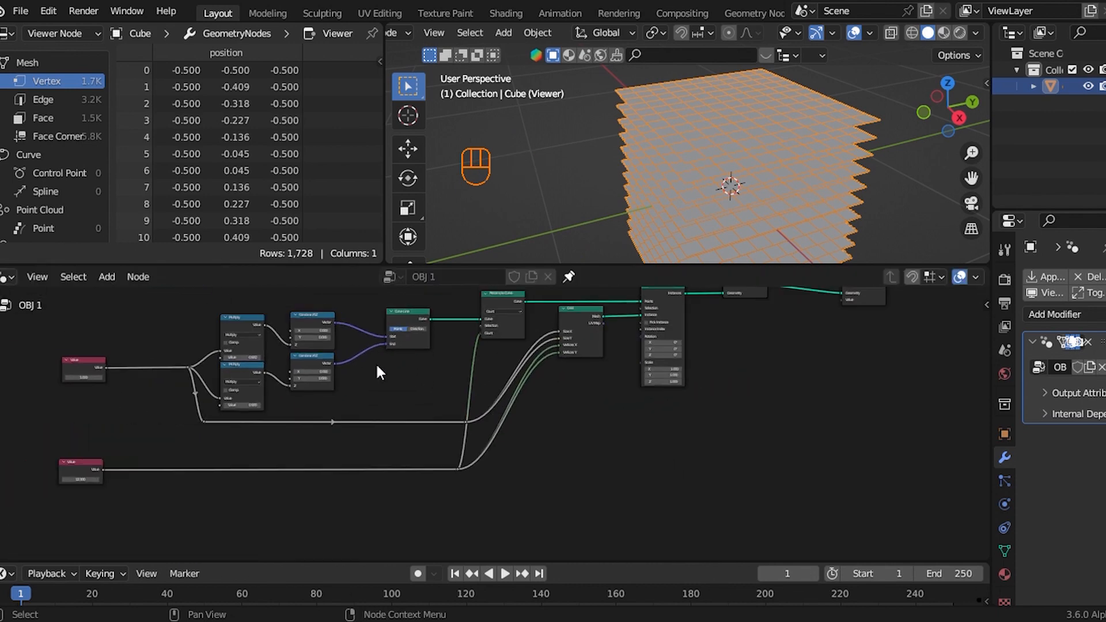
middle_click_drag(373, 370, 478, 441)
scroll(480, 426, "down", 1)
scroll(308, 388, "down", 1)
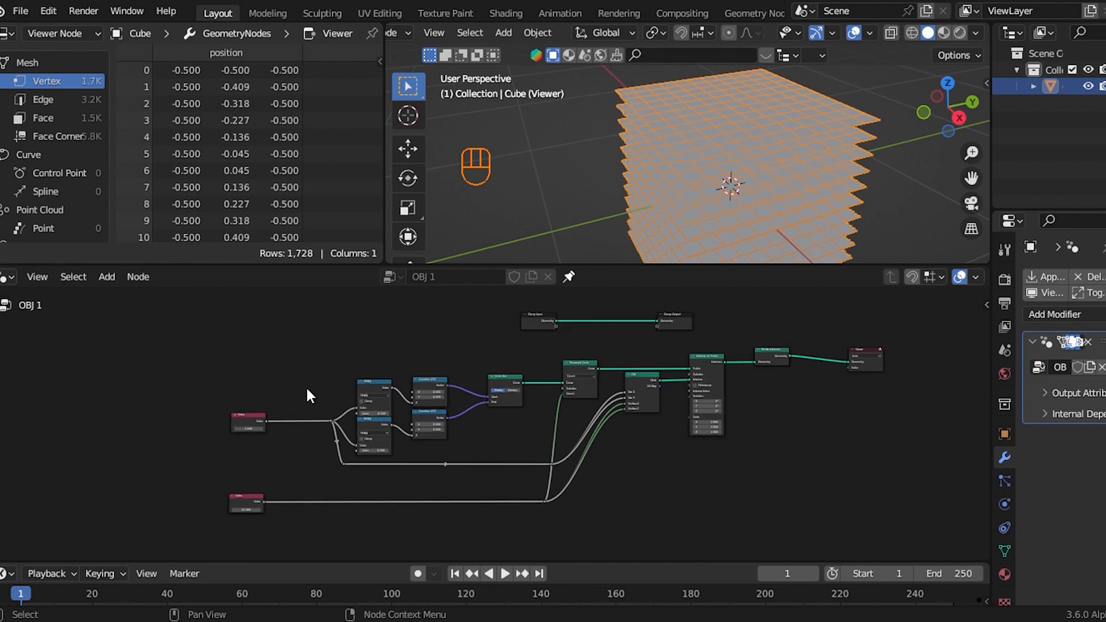
right_click_drag(323, 486, 341, 550, "shift")
Step: Group all nodes from the two Value nodes through Realize Instances, leaving out Group Input, Group Output and Viewer
left_click_drag(187, 369, 755, 516)
left_click_drag(746, 325, 804, 421, "shift")
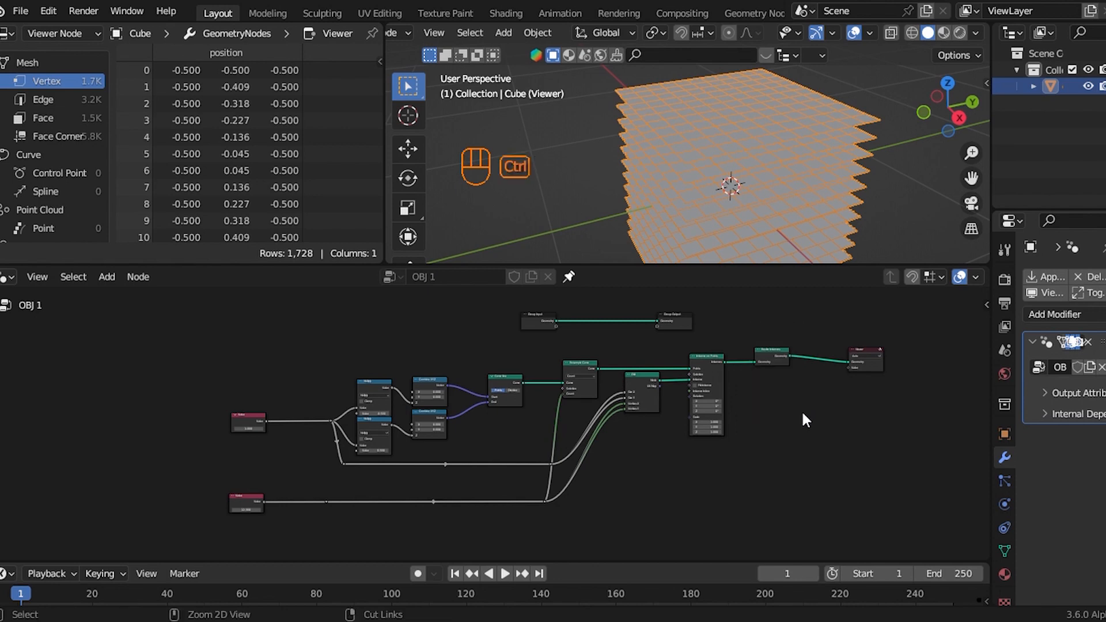
key("ctrl+g")
Step: Connect two new Group Input sockets to the reroutes behind the 1.000 and 12.3 Value nodes, replacing both Value nodes
scroll(403, 440, "up", 4)
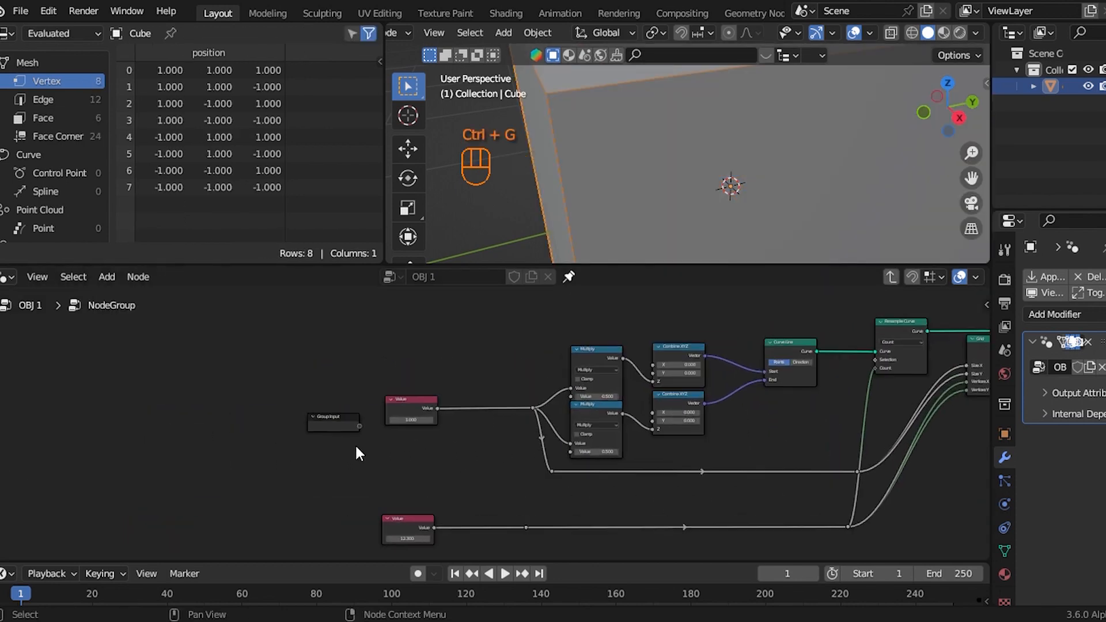
left_click_drag(312, 427, 640, 418)
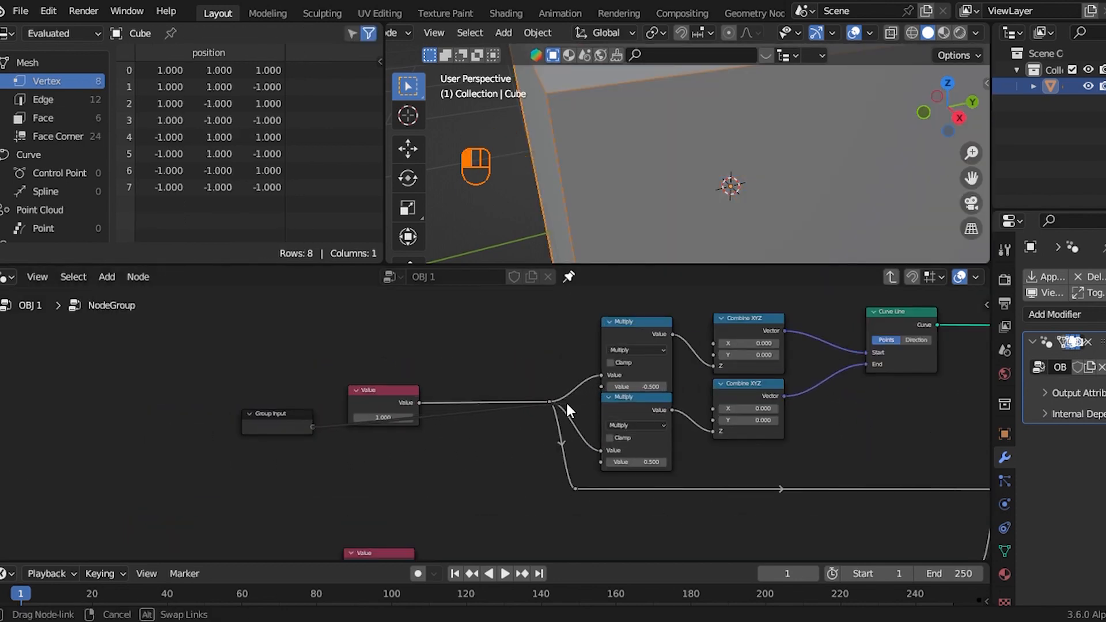
left_click_drag(566, 404, 559, 401)
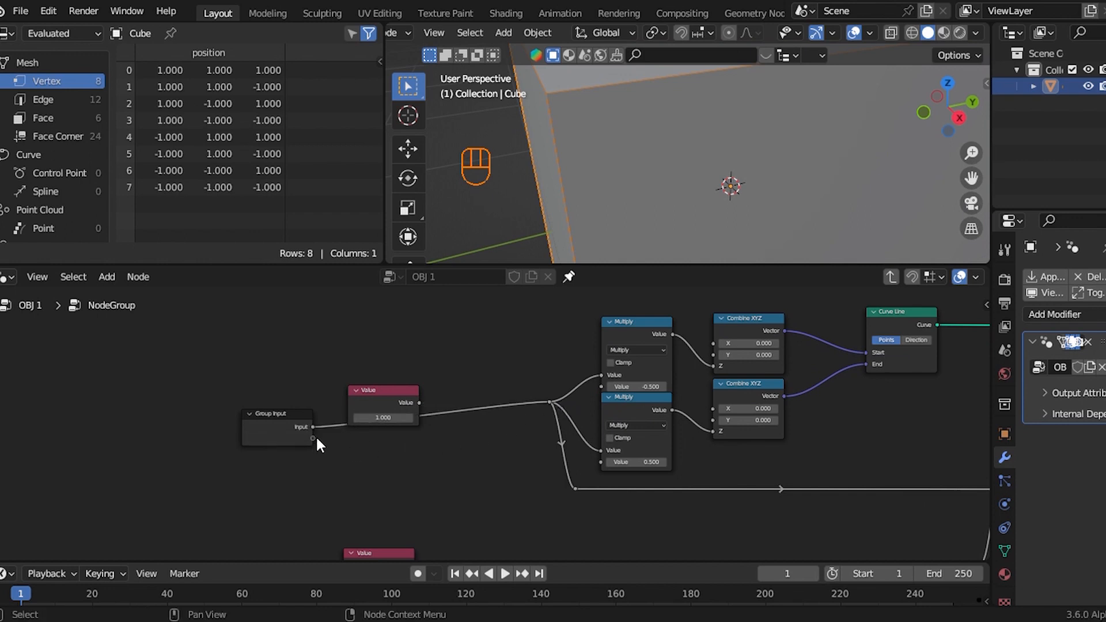
left_click_drag(314, 438, 540, 496)
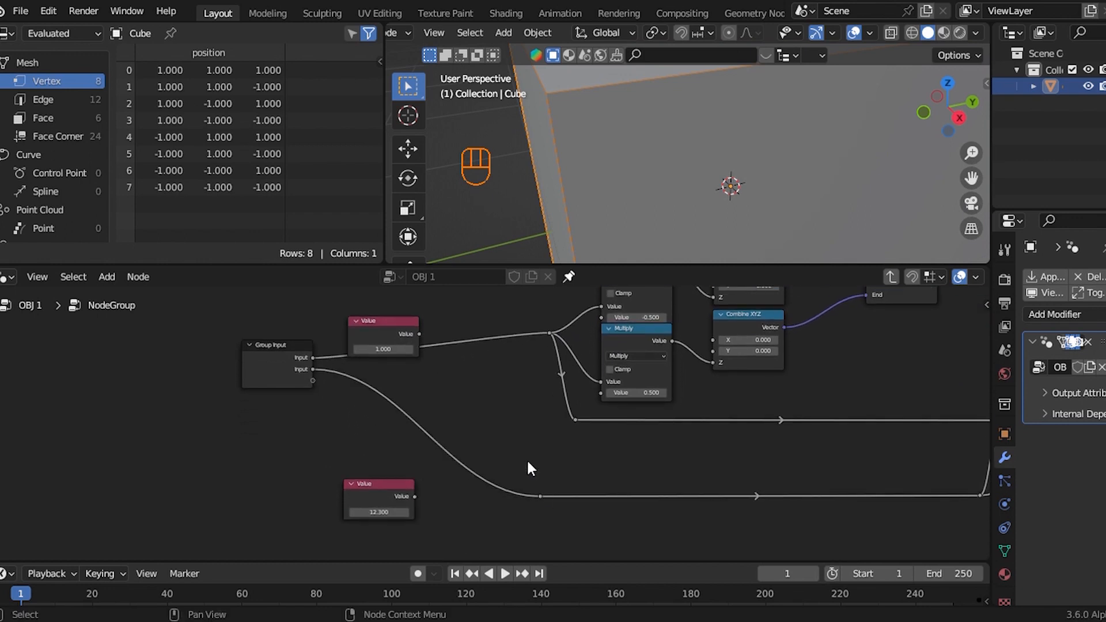
Step: Rename the node group's first input "scale" and its second input "res"
key("n")
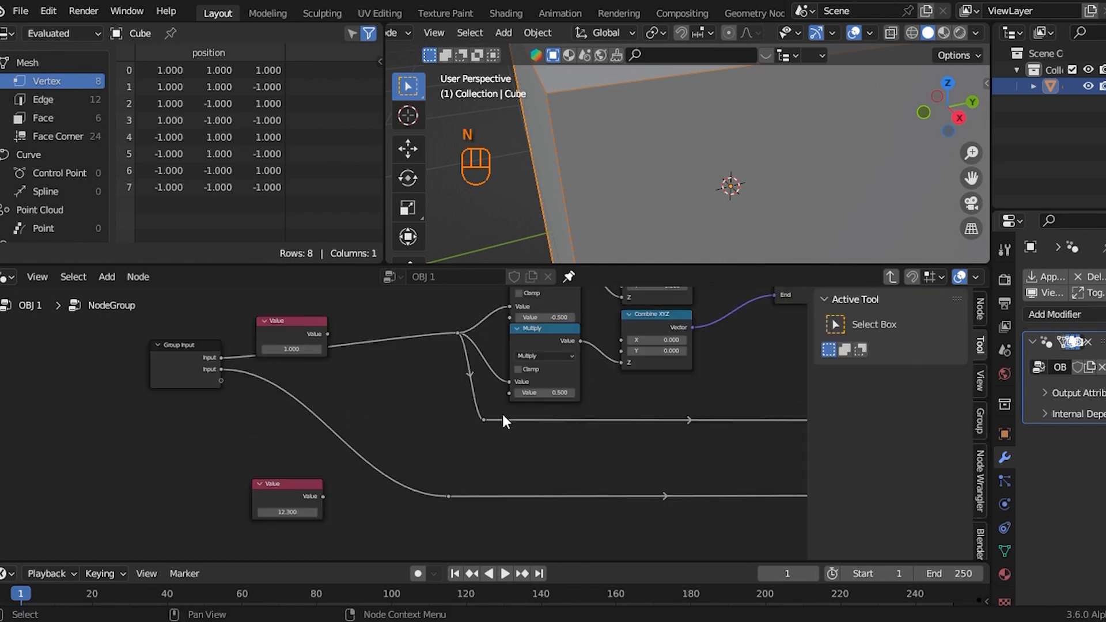
left_click(979, 420)
left_click(858, 327)
double_click(859, 327)
type("scale")
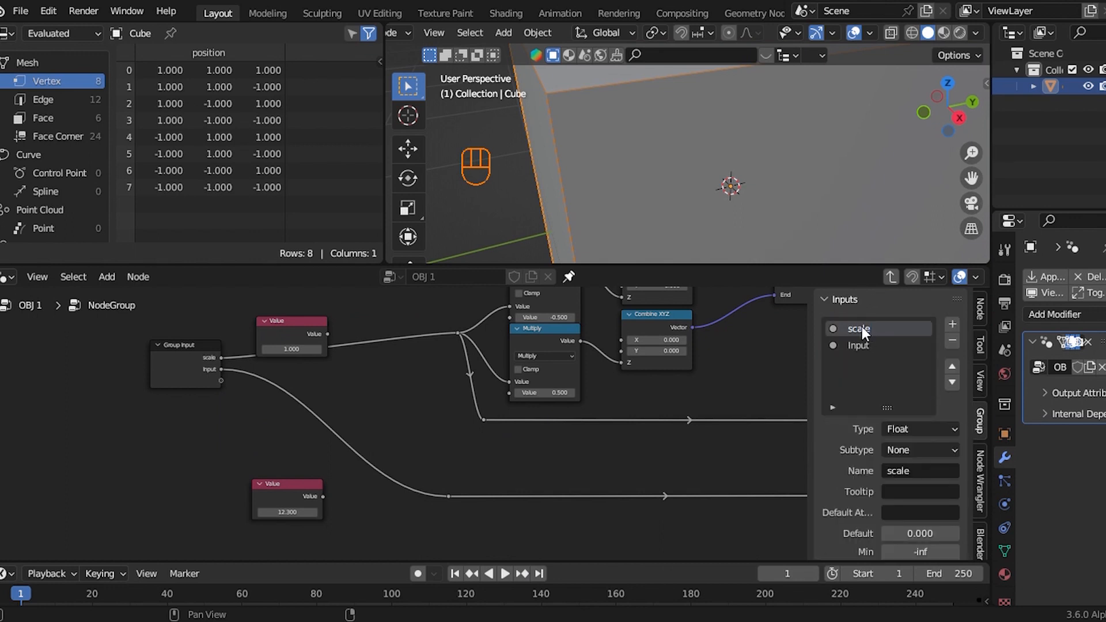
key("Down")
key("F2")
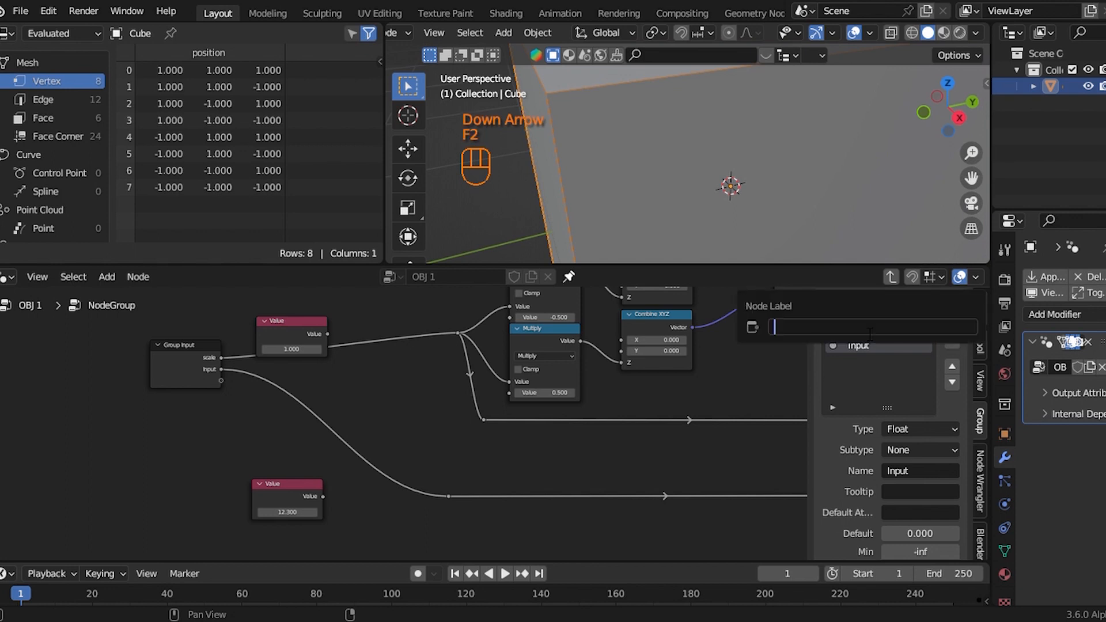
key("Escape")
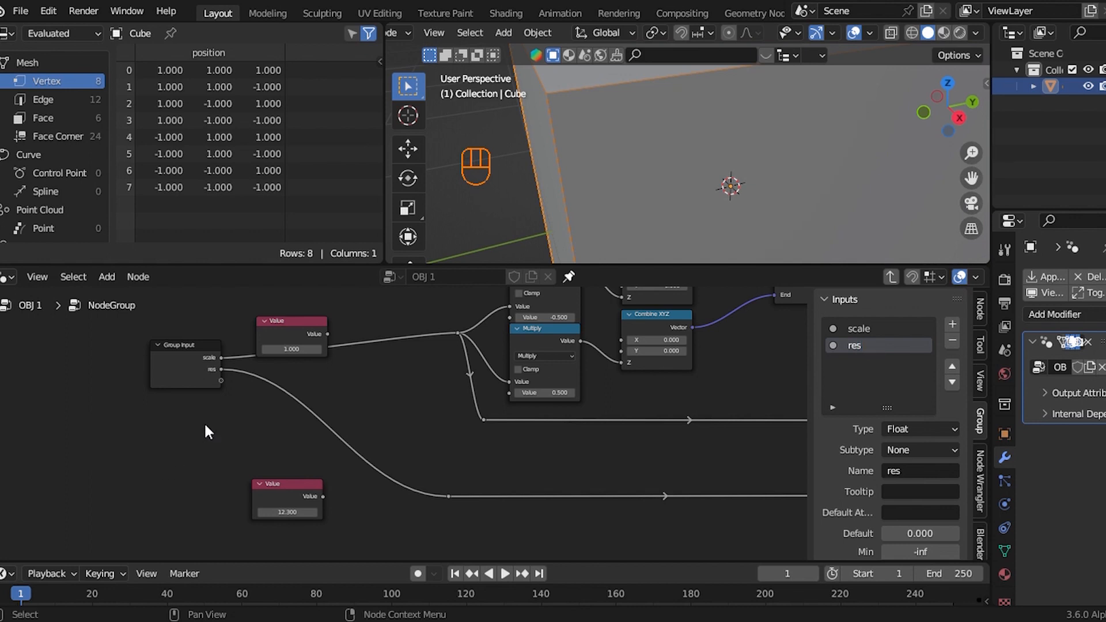
Step: Expose Y and X as group inputs, connecting each one to the matching sockets of both Combine XYZ nodes
left_click_drag(221, 380, 586, 367)
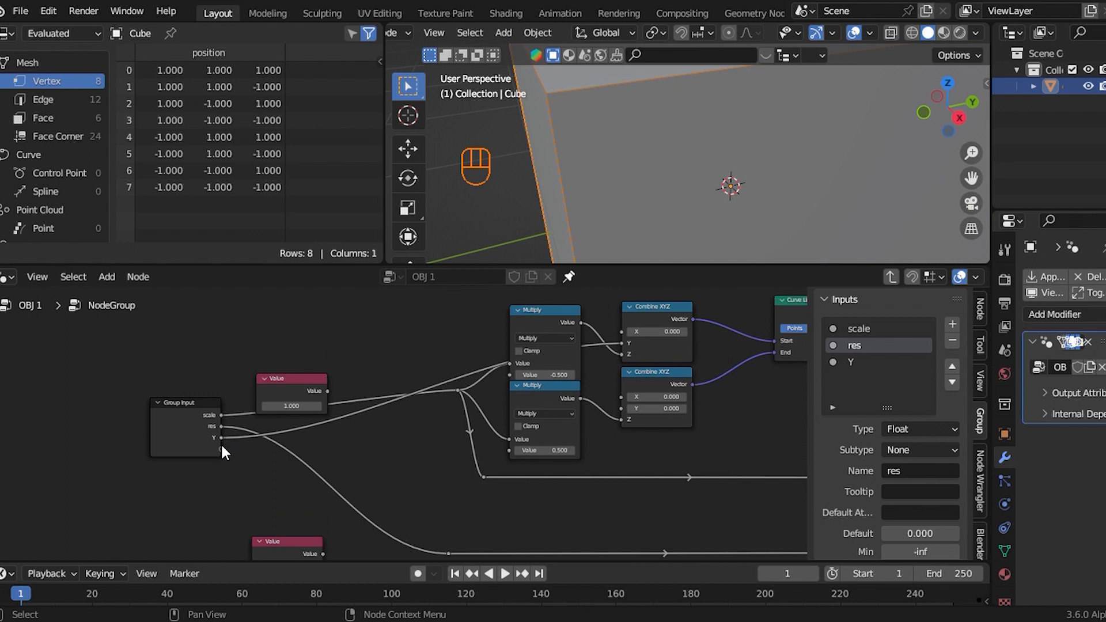
left_click_drag(220, 436, 620, 408)
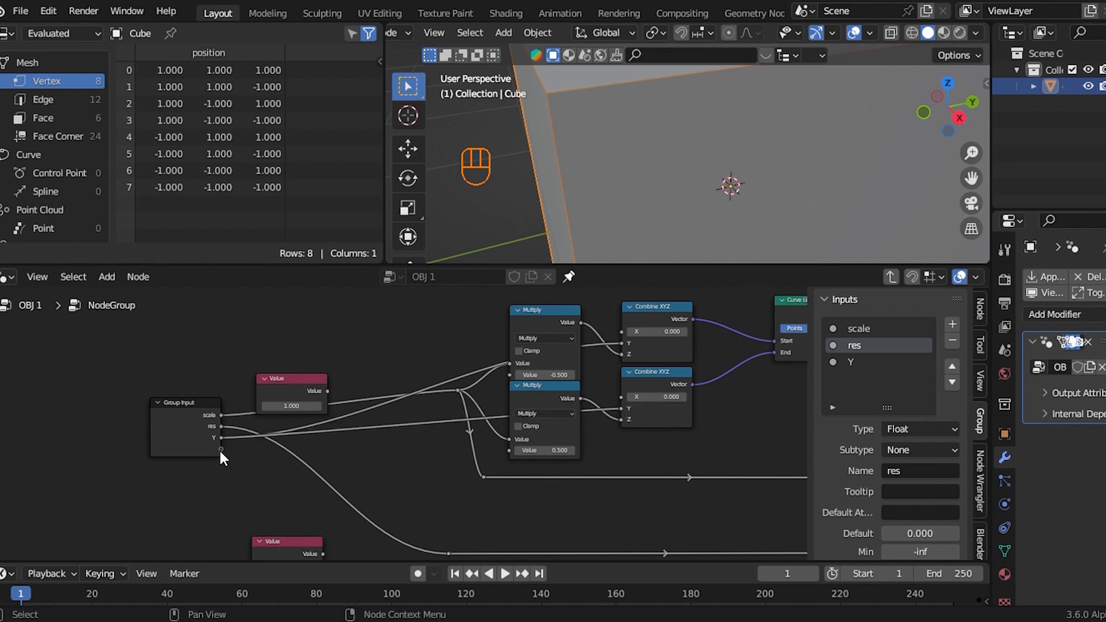
left_click_drag(219, 449, 625, 334)
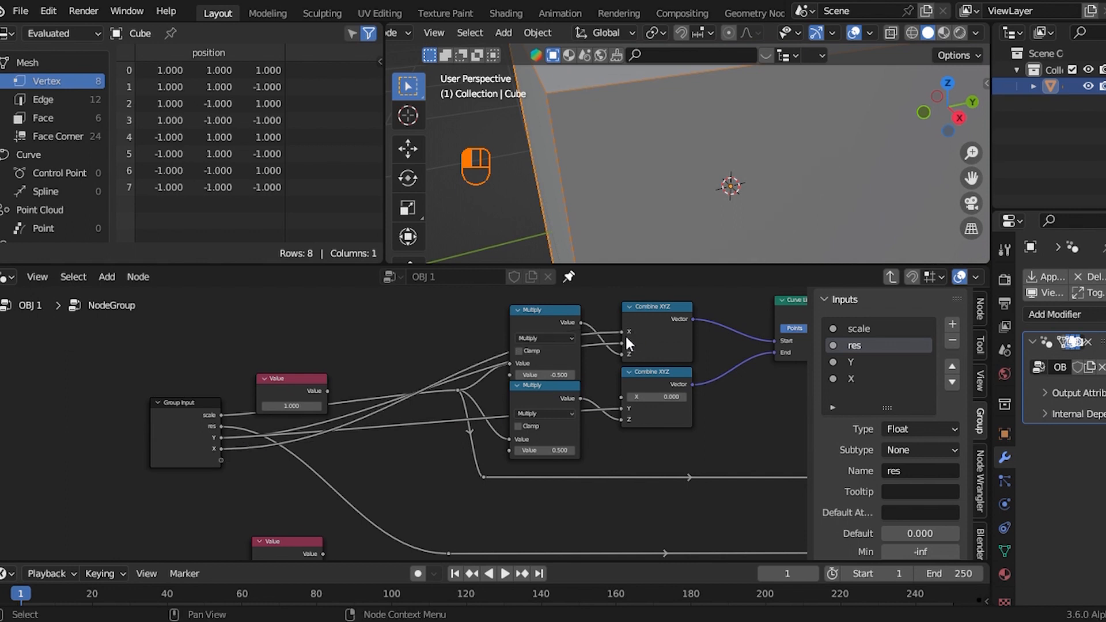
left_click_drag(221, 460, 622, 397)
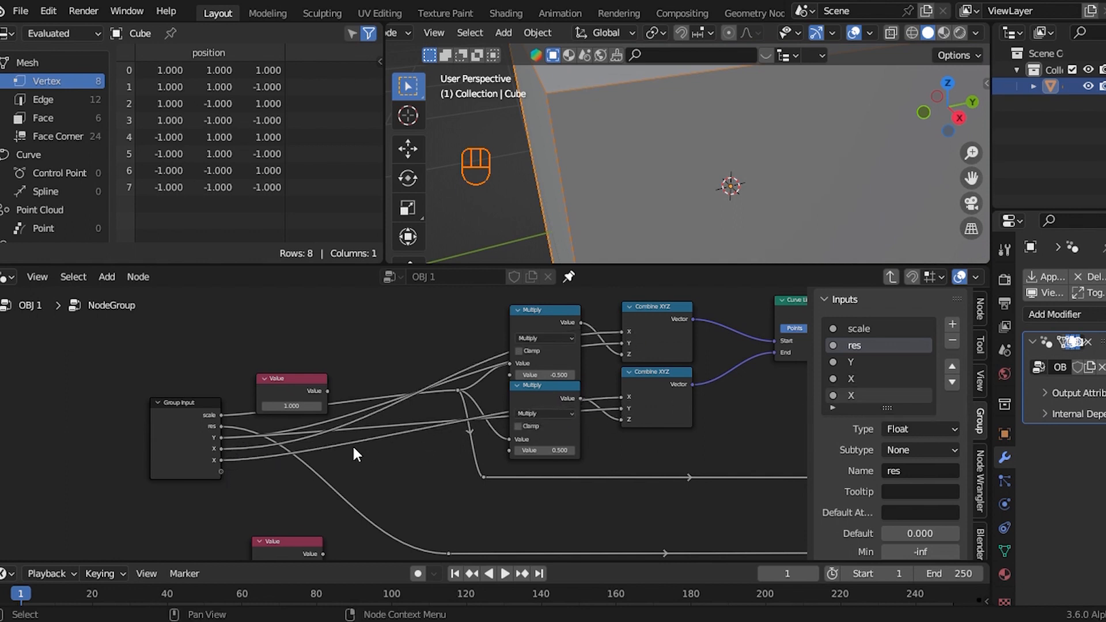
key("ctrl+z")
left_click_drag(220, 448, 624, 404)
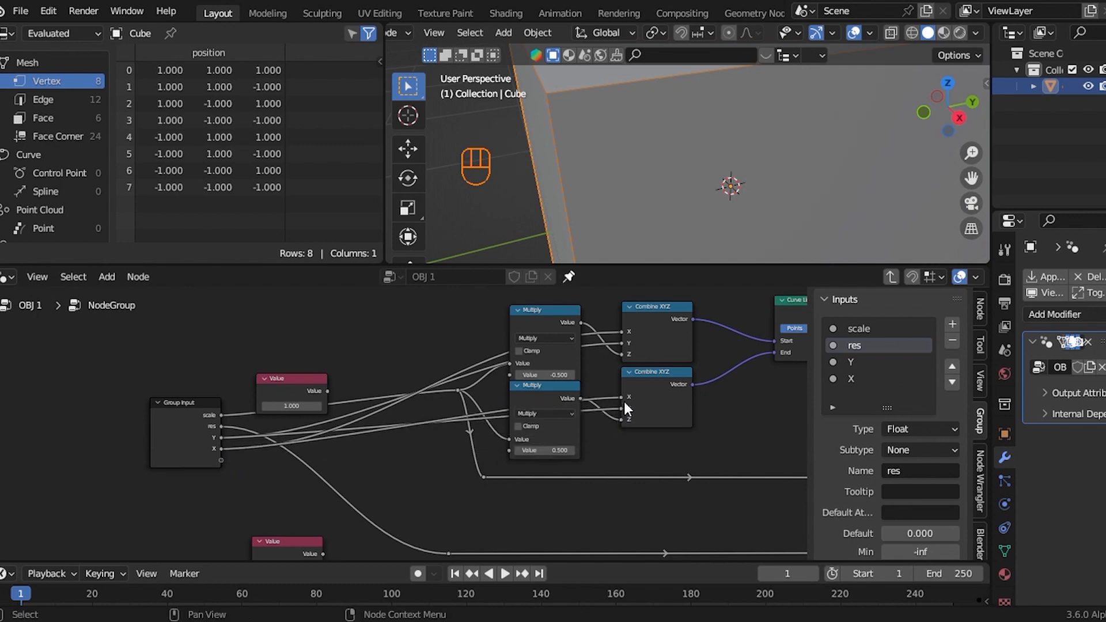
Step: Move the X input above Y in the group's input order and leave the node group
left_click(860, 377)
left_click(952, 366)
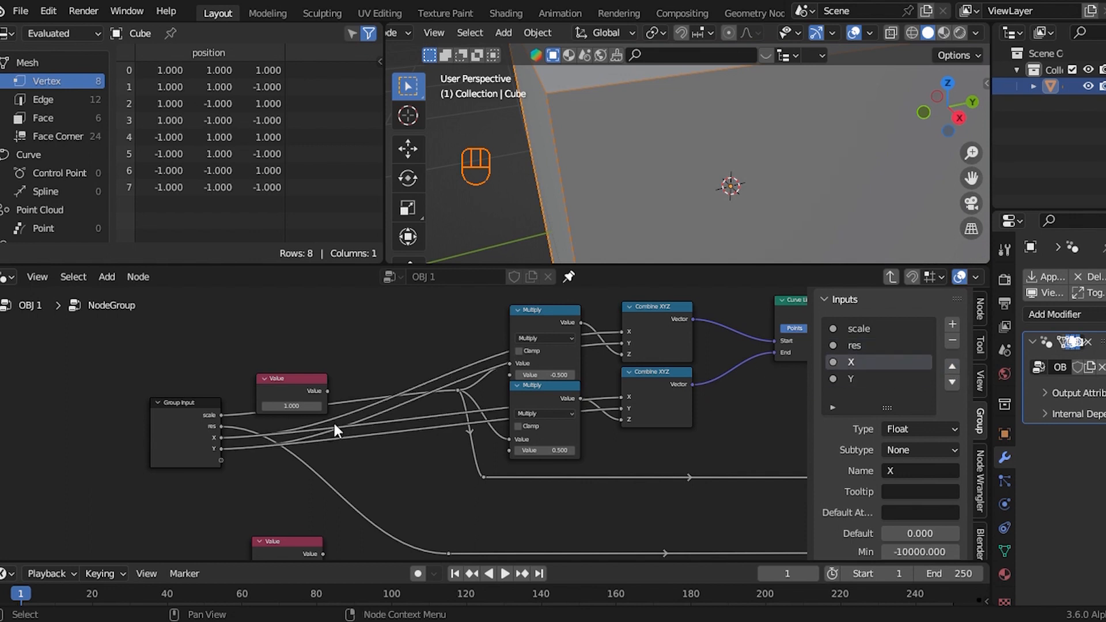
key("Tab")
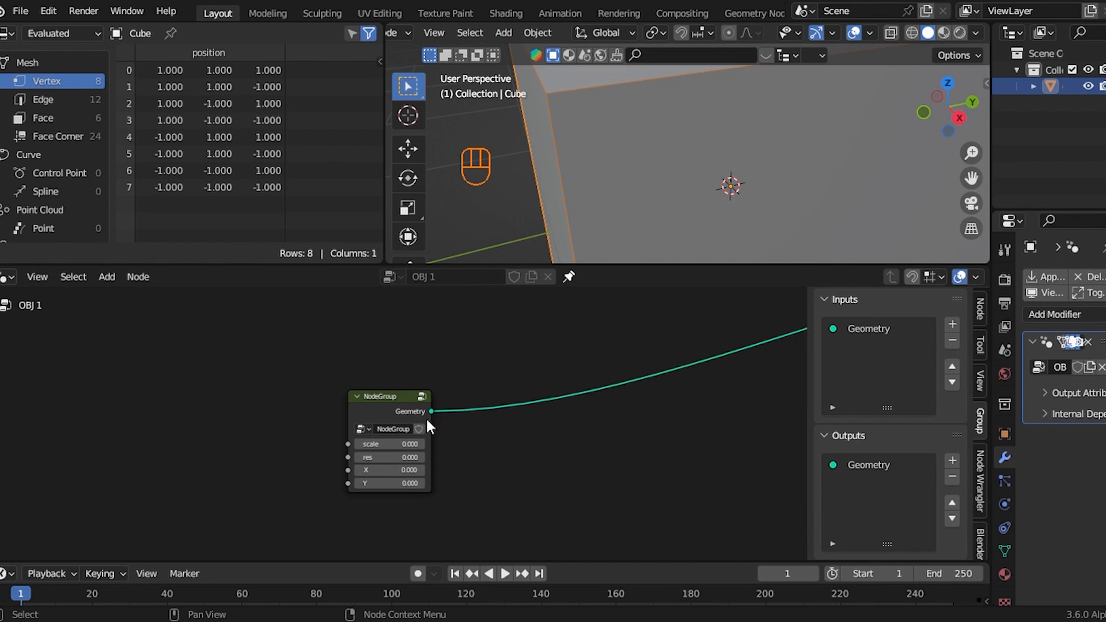
Step: Widen the node group's node and rename the group "3d grid"
left_click_drag(429, 419, 528, 419)
left_click(464, 430)
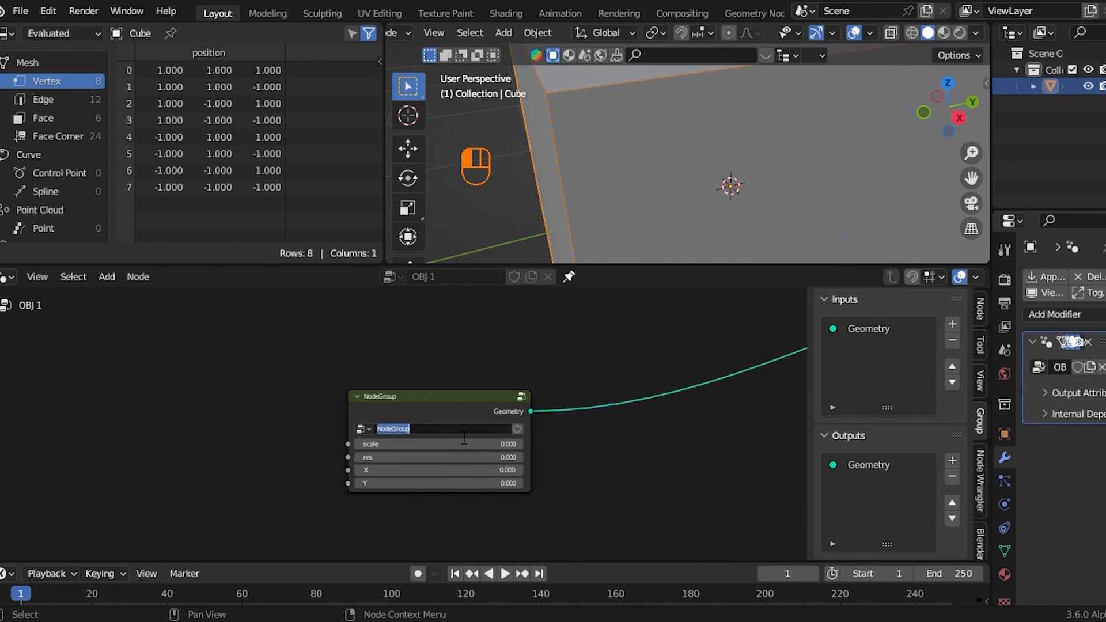
type("a")
key("shift")
key("Return")
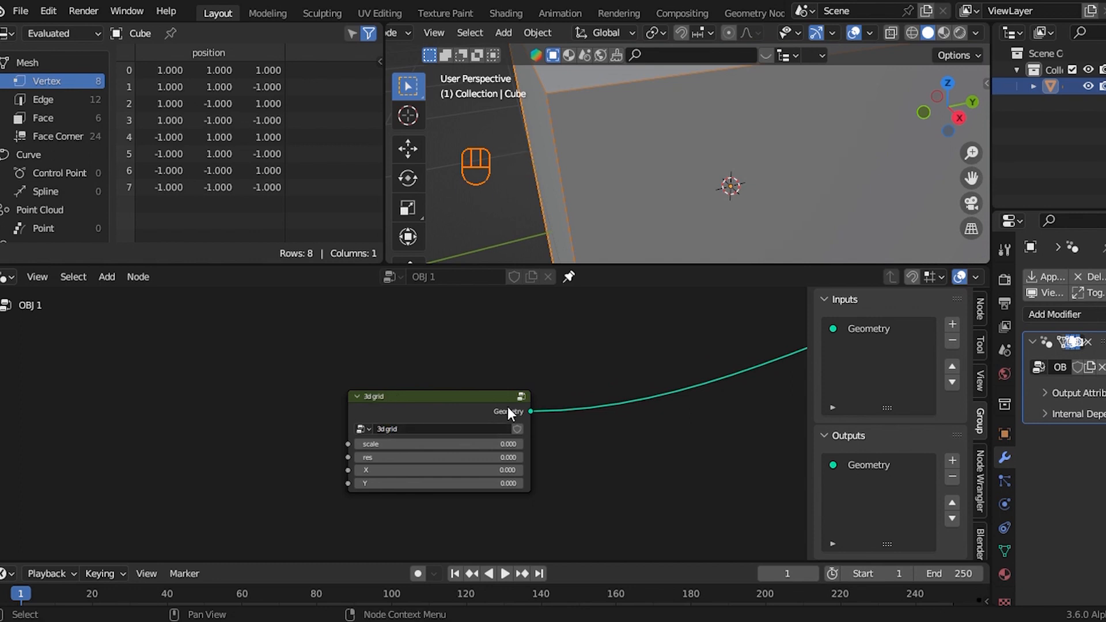
Step: Reposition the 3d grid node and give it a custom teal colour
scroll(506, 412, "down", 5)
key("g")
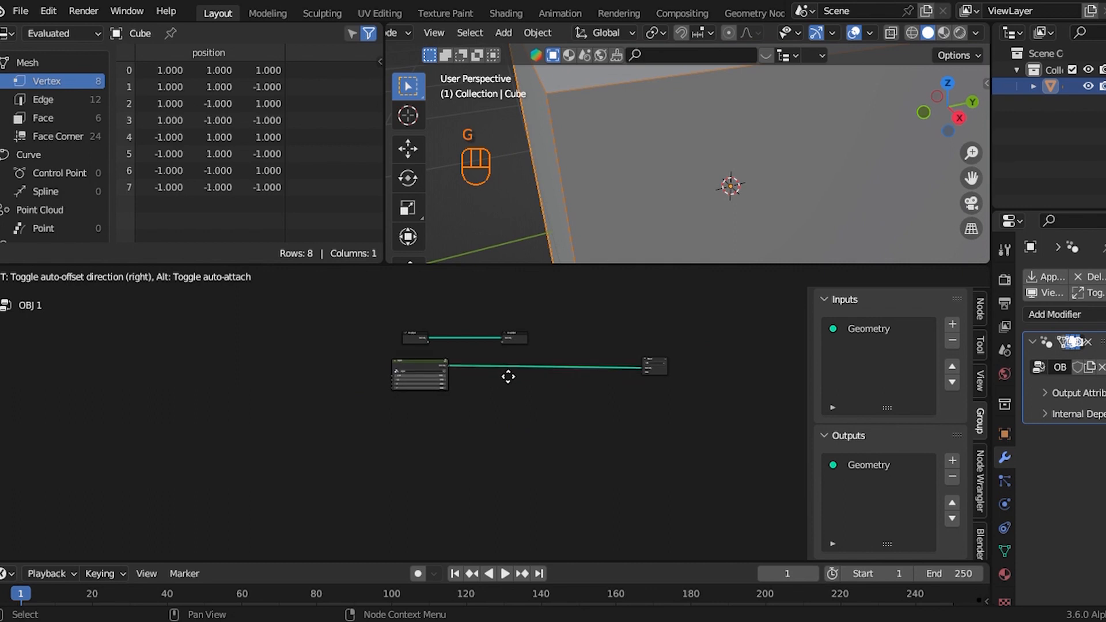
left_click(505, 377)
scroll(538, 378, "up", 2)
key("g")
left_click(521, 392)
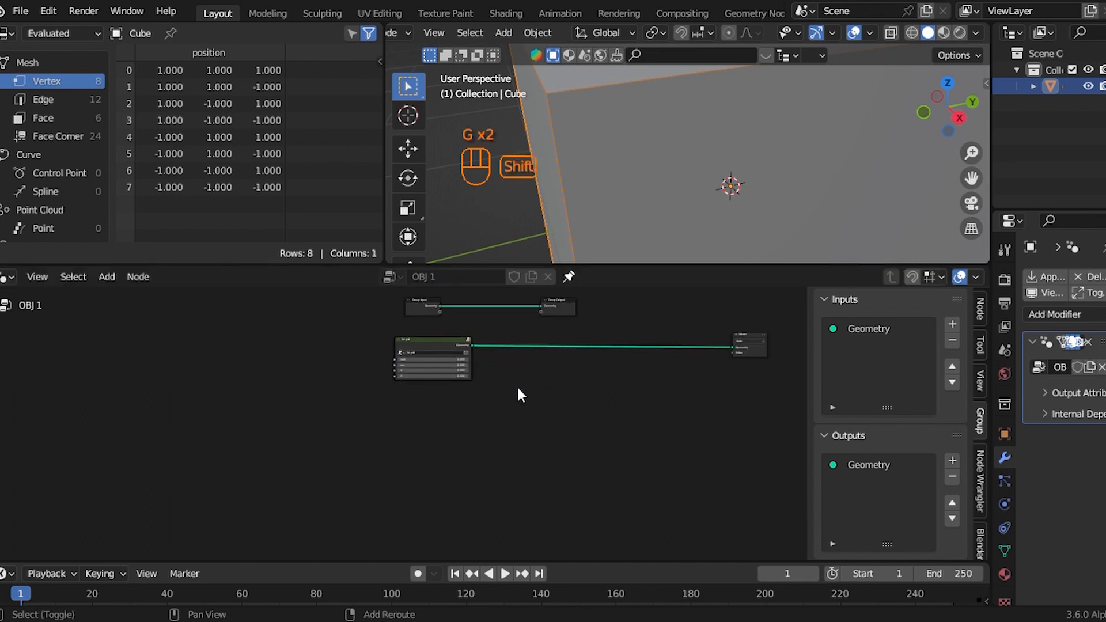
left_click(978, 314)
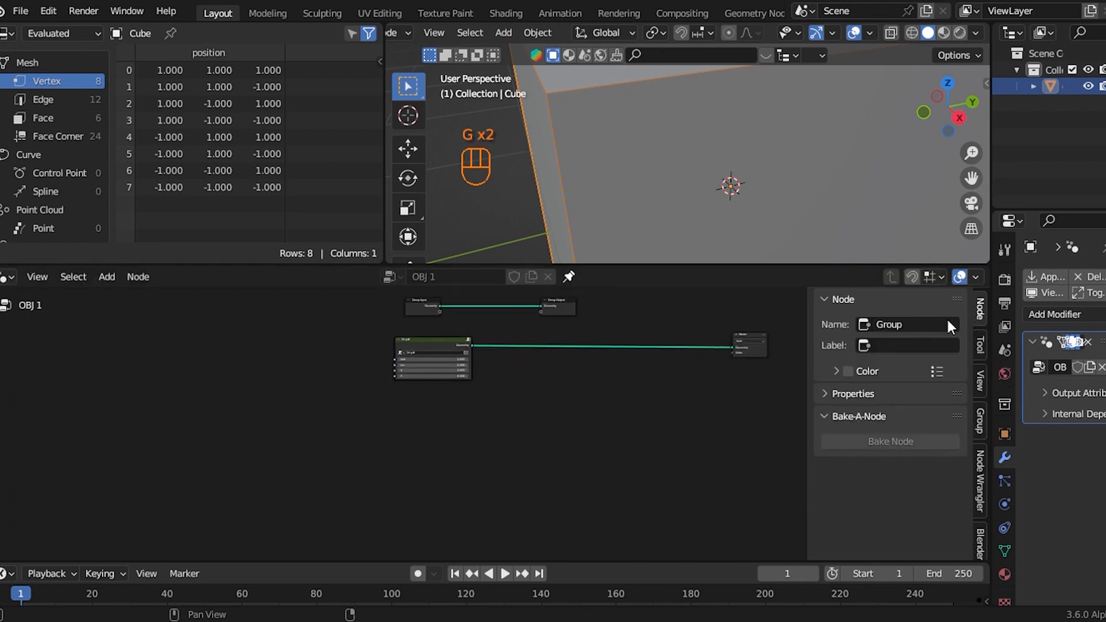
left_click(847, 371)
scroll(548, 362, "up", 2)
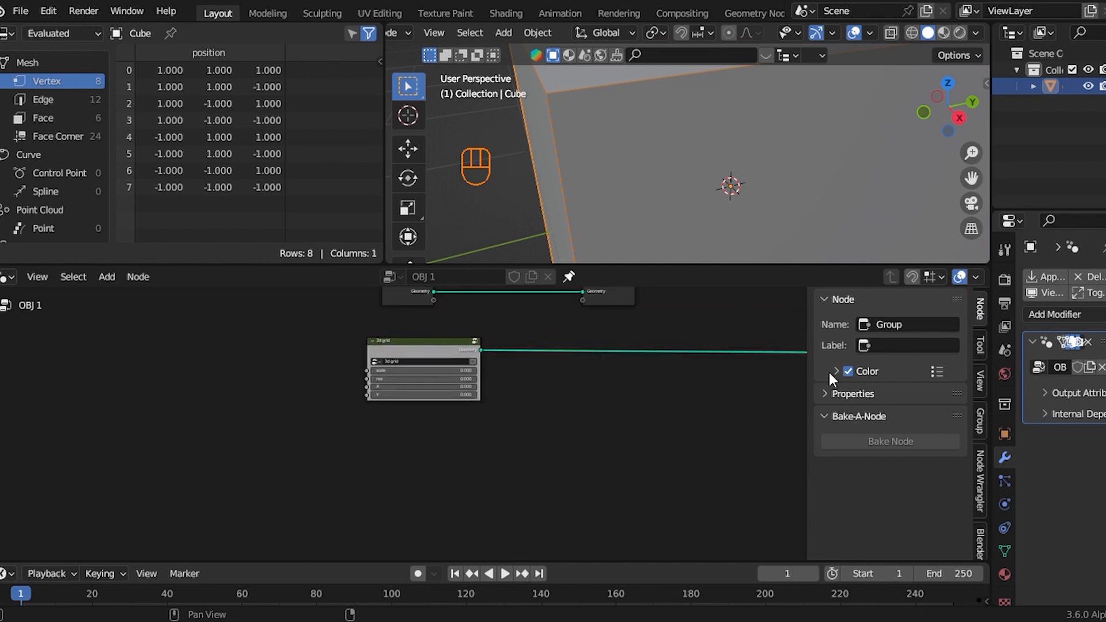
left_click(862, 371)
left_click(878, 397)
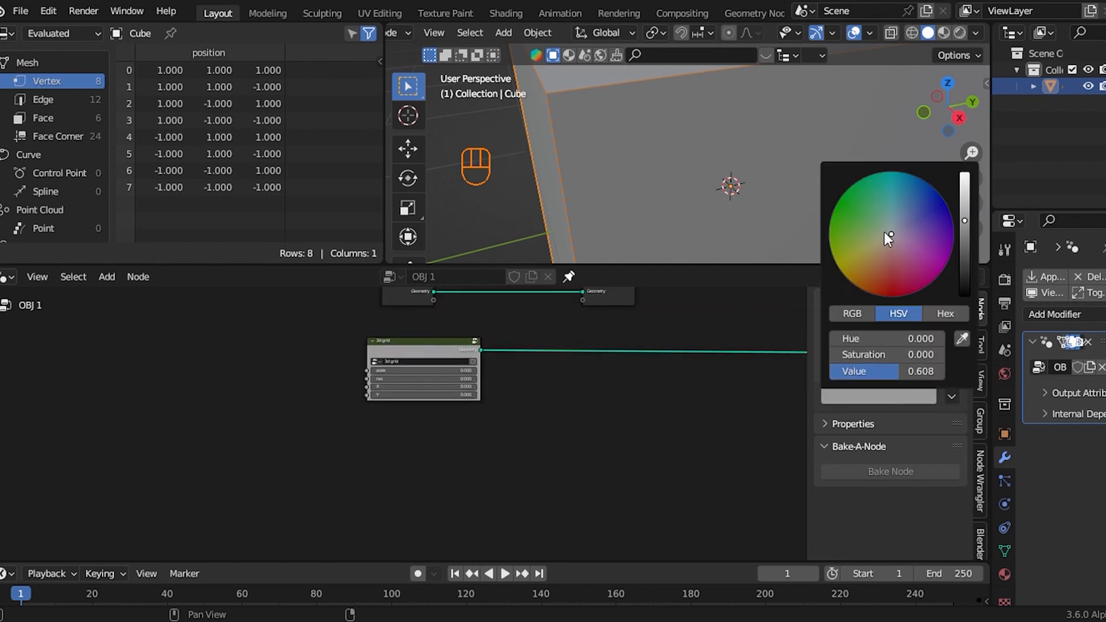
left_click(893, 198)
Step: Set the 3d grid node's scale to 1 and its res to 30
scroll(543, 395, "up", 4)
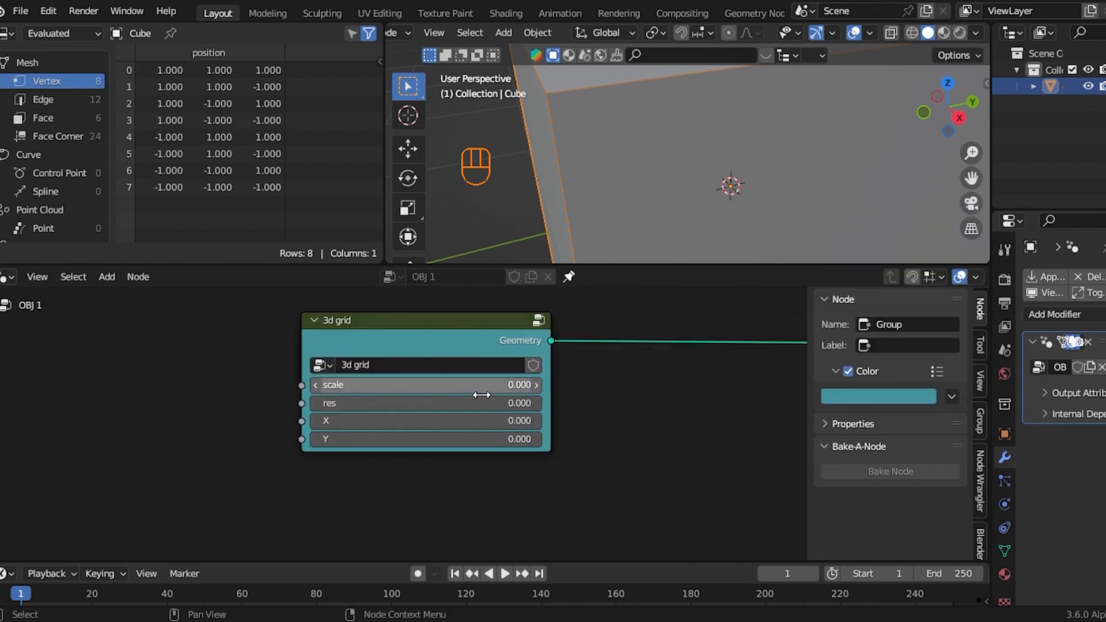
left_click(482, 393)
type("1")
key("Return")
left_click(491, 403)
type("3")
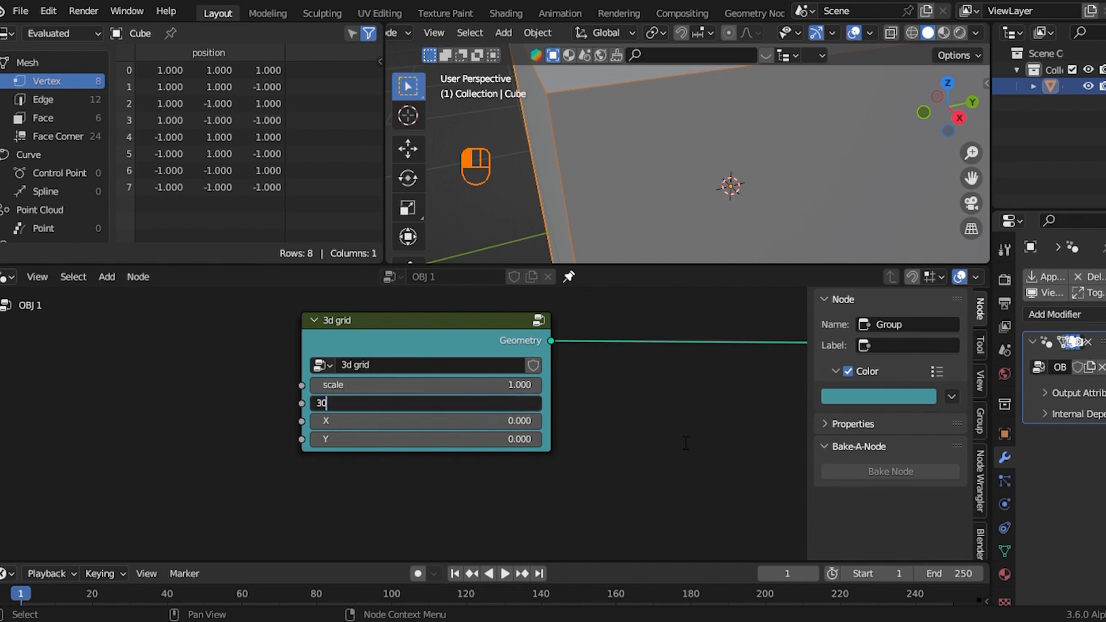
type("0")
key("Return")
Step: Delete the distant Viewer node and preview the 3d grid node's geometry with a new Viewer
scroll(795, 229, "down", 5)
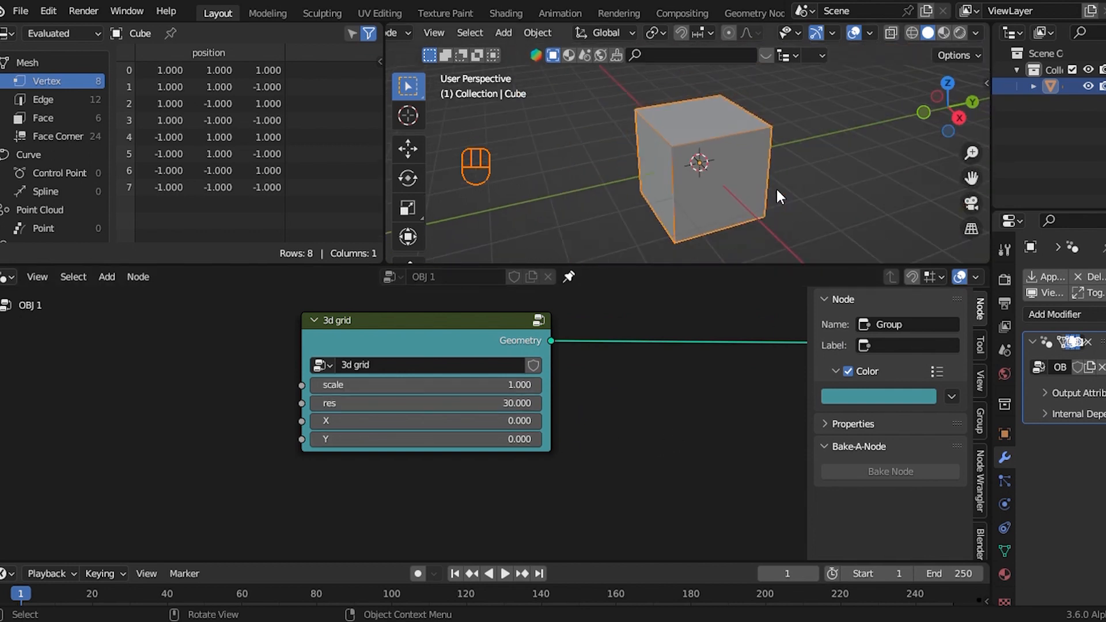
scroll(553, 416, "down", 4)
scroll(627, 398, "down", 2)
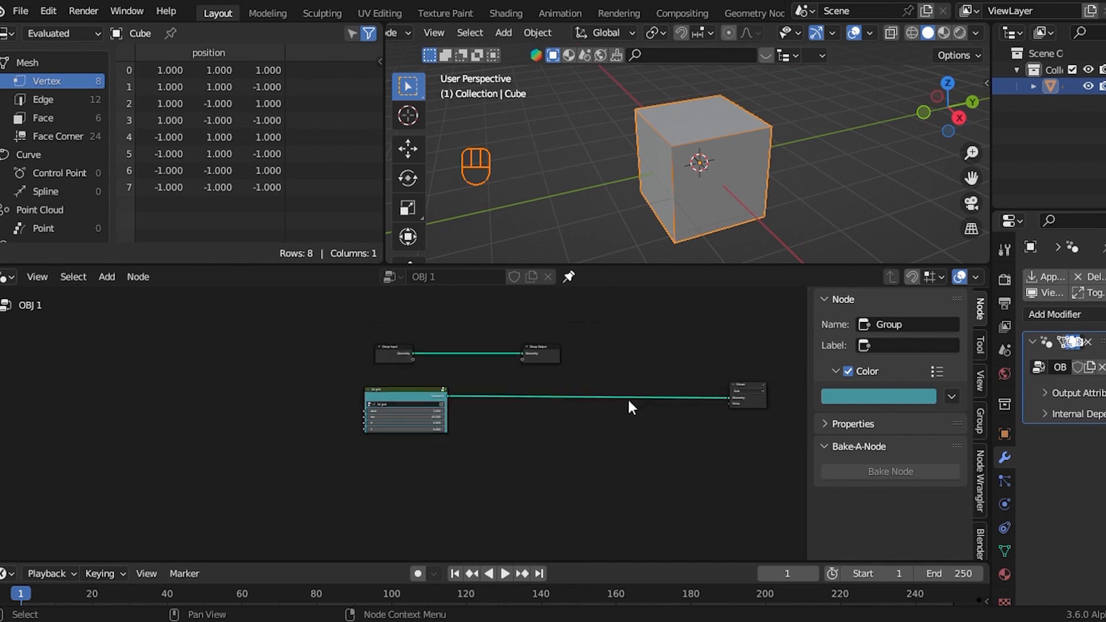
left_click_drag(712, 343, 771, 449)
key("x")
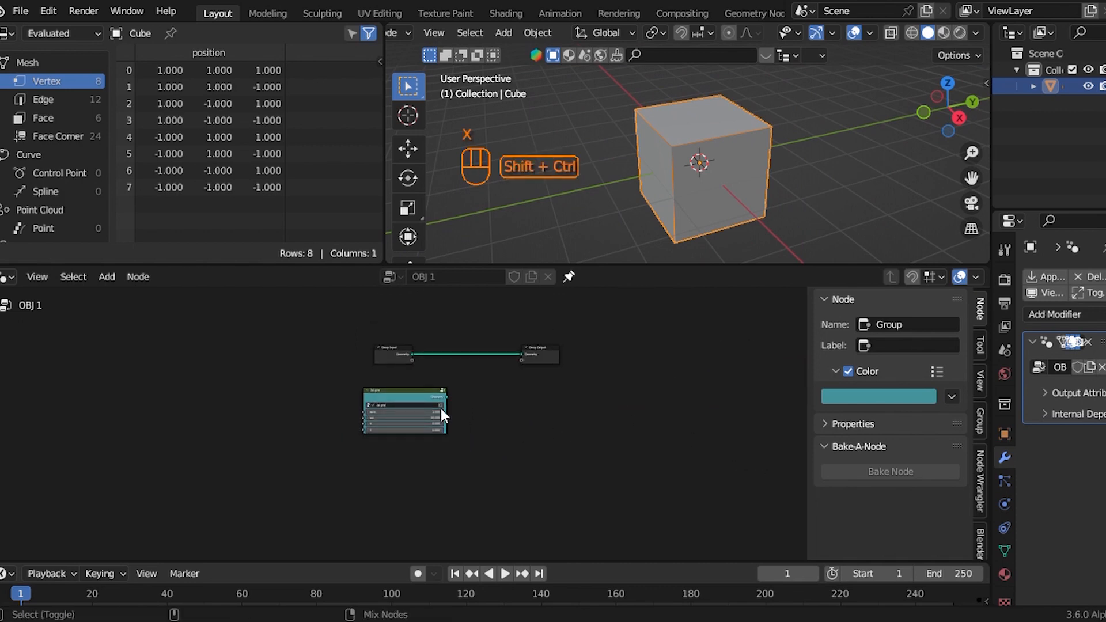
left_click(415, 393, "ctrl+shift")
key("a")
key("a")
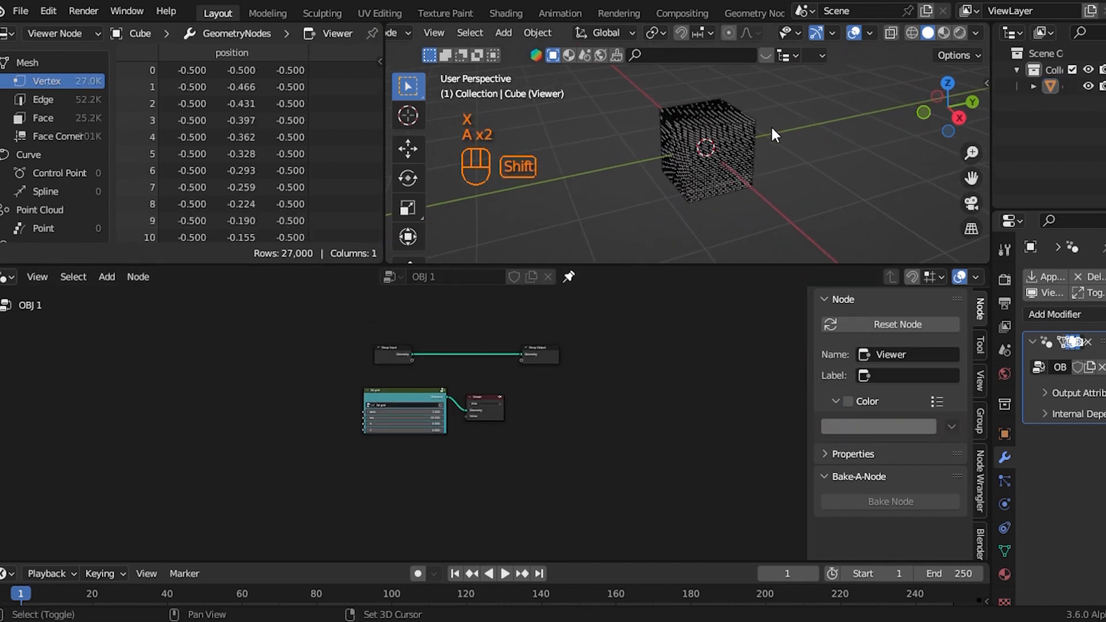
Step: Turn off the wireframe overlay in the 3D viewport
scroll(770, 126, "up", 2)
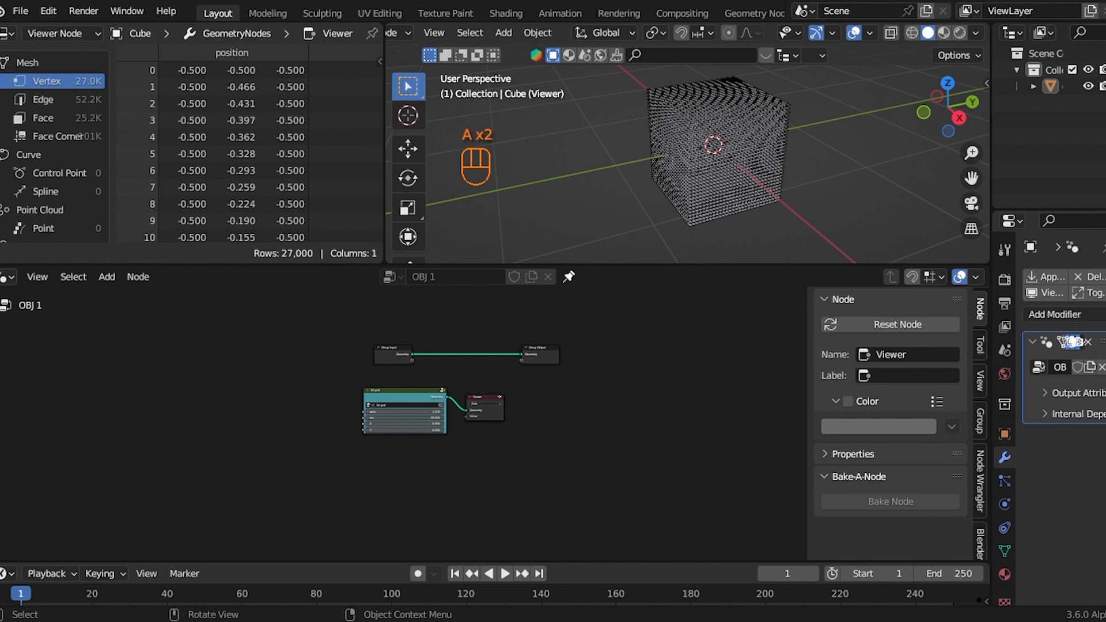
left_click(869, 34)
left_click(767, 315)
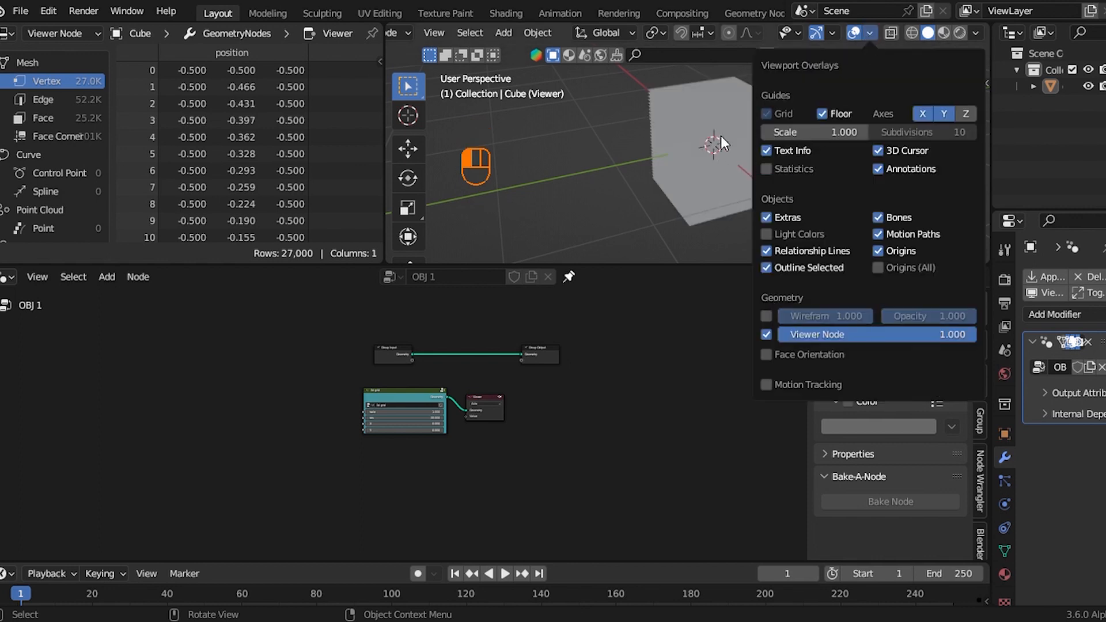
Step: Move the Viewer node away from the 3d grid node and delete it
middle_click_drag(507, 422, 341, 446)
scroll(327, 413, "up", 4)
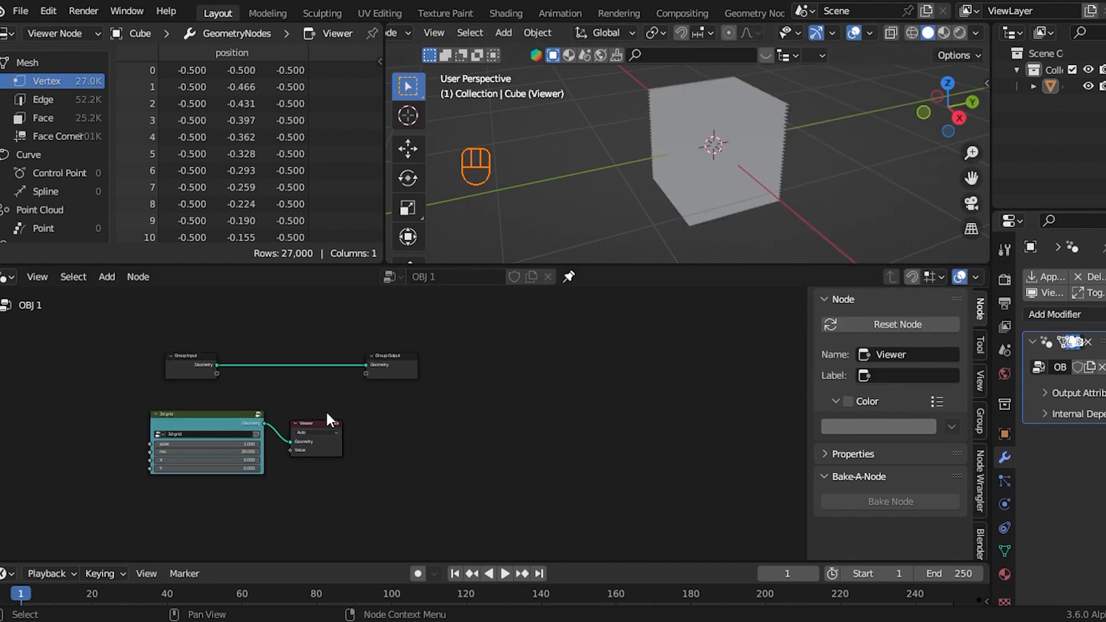
left_click_drag(313, 402, 393, 494)
key("g")
left_click(631, 484)
key("x")
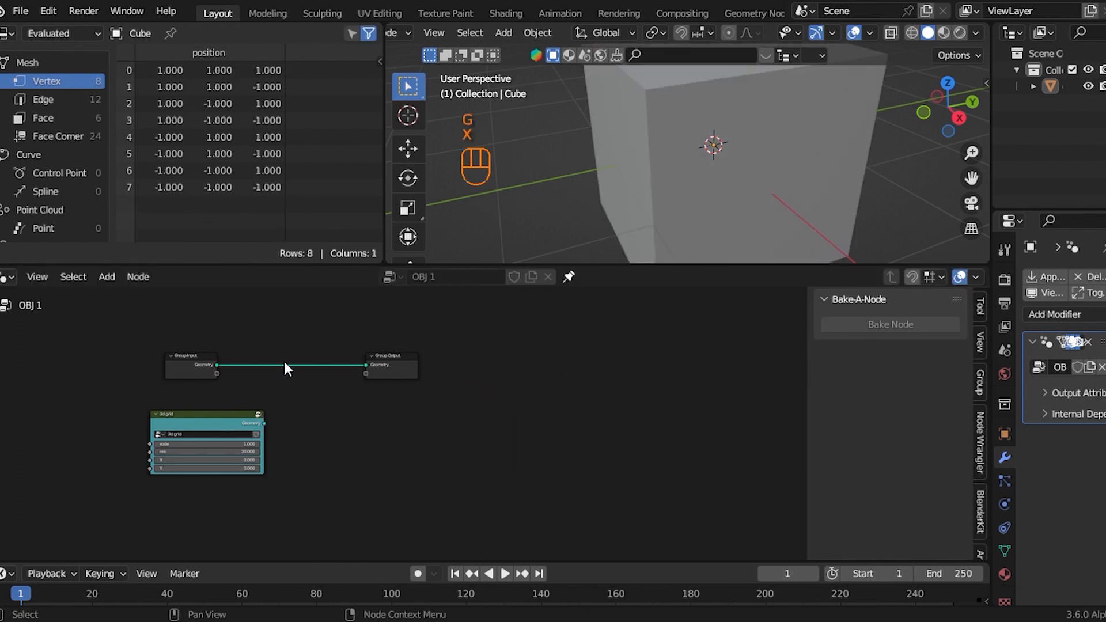
Step: Cut the Group Input's geometry link, connect 3d grid to the Group Output instead, and move the Group Output farther away
right_click_drag(285, 356, 304, 397, "ctrl")
right_click_drag(253, 425, 346, 374, "alt")
left_click_drag(356, 332, 461, 425)
key("g")
left_click(766, 449)
Step: Insert a Mesh to Points node on the link between 3d grid and the Group Output
scroll(465, 431, "up", 2)
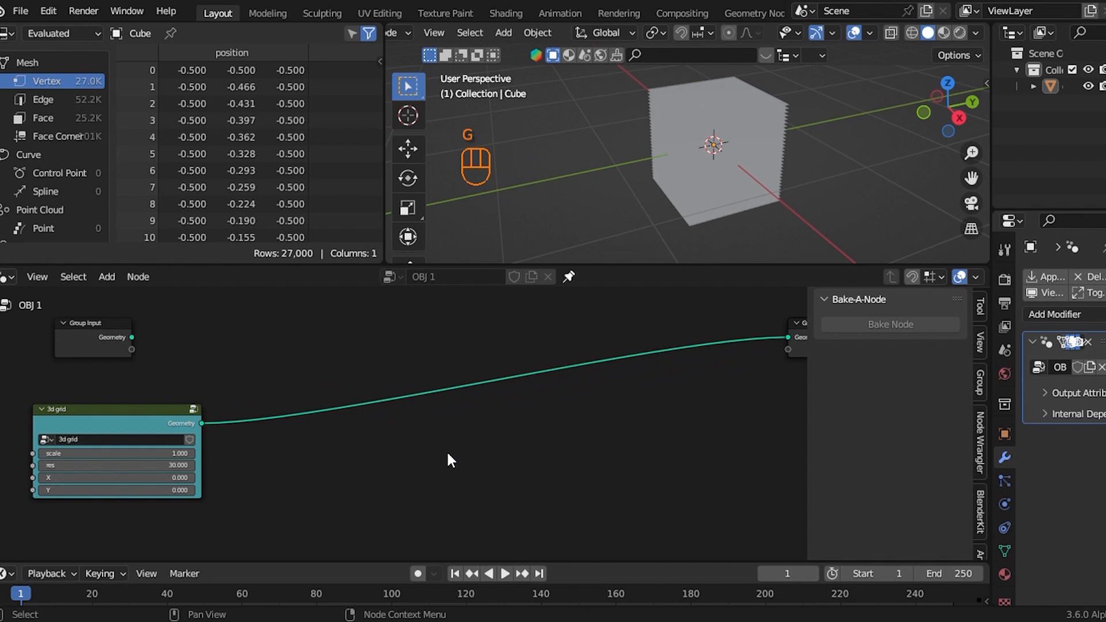
key("shift+a")
left_click(390, 247)
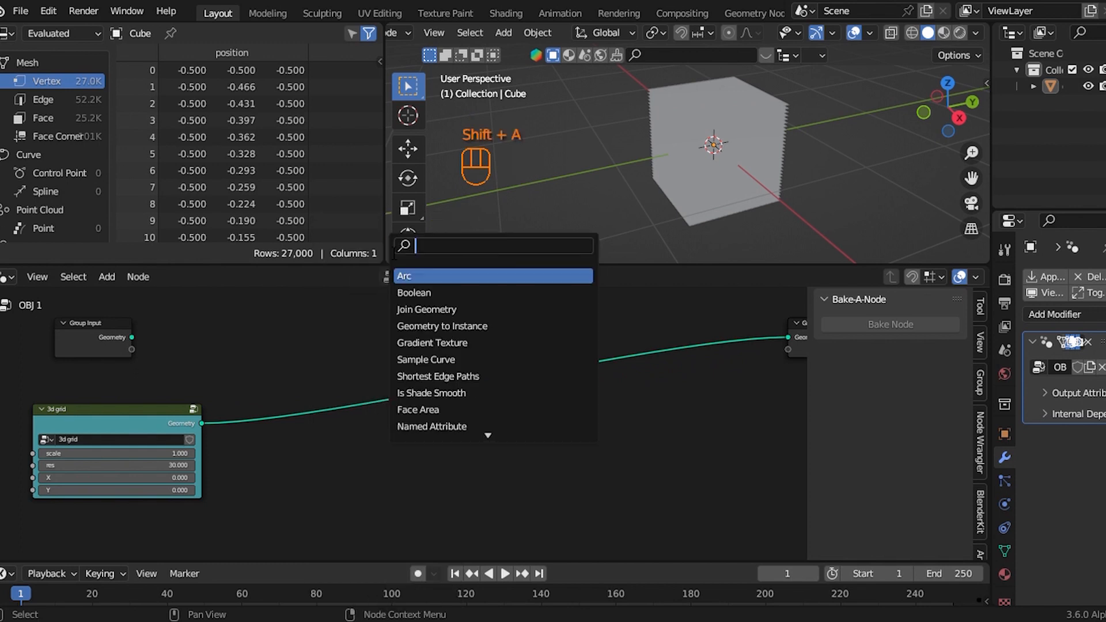
type("mesh")
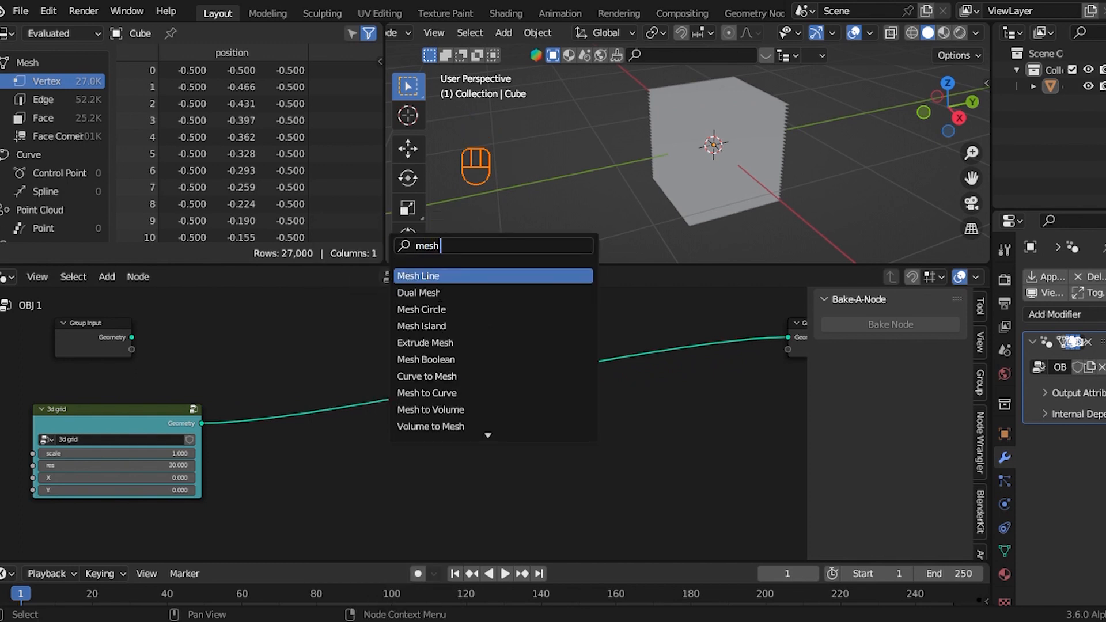
type(" to")
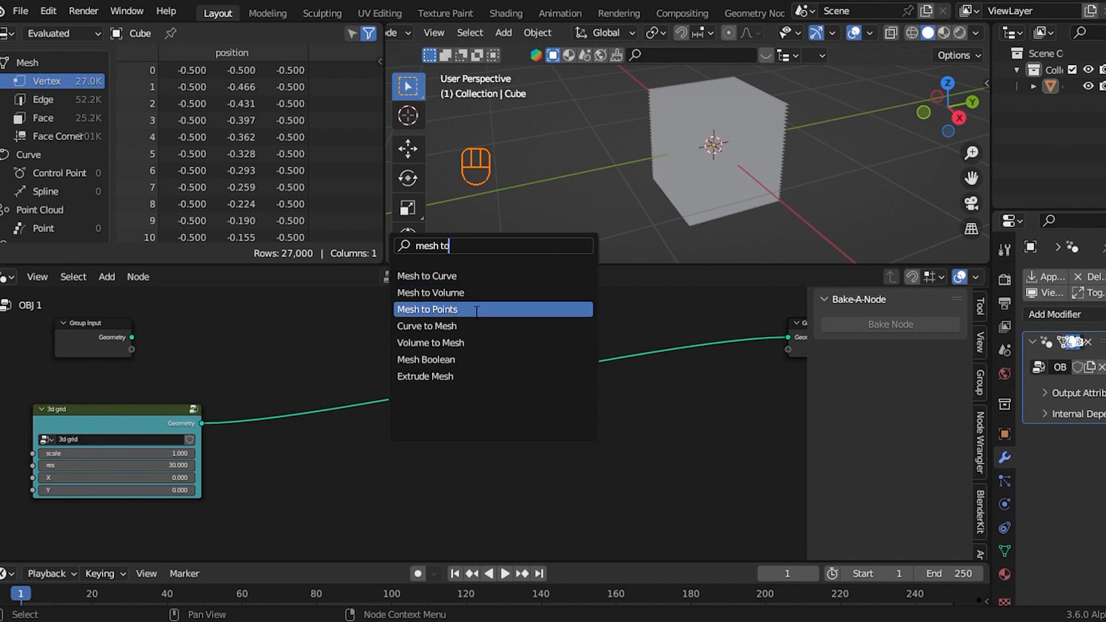
left_click(476, 311)
scroll(403, 445, "up", 2)
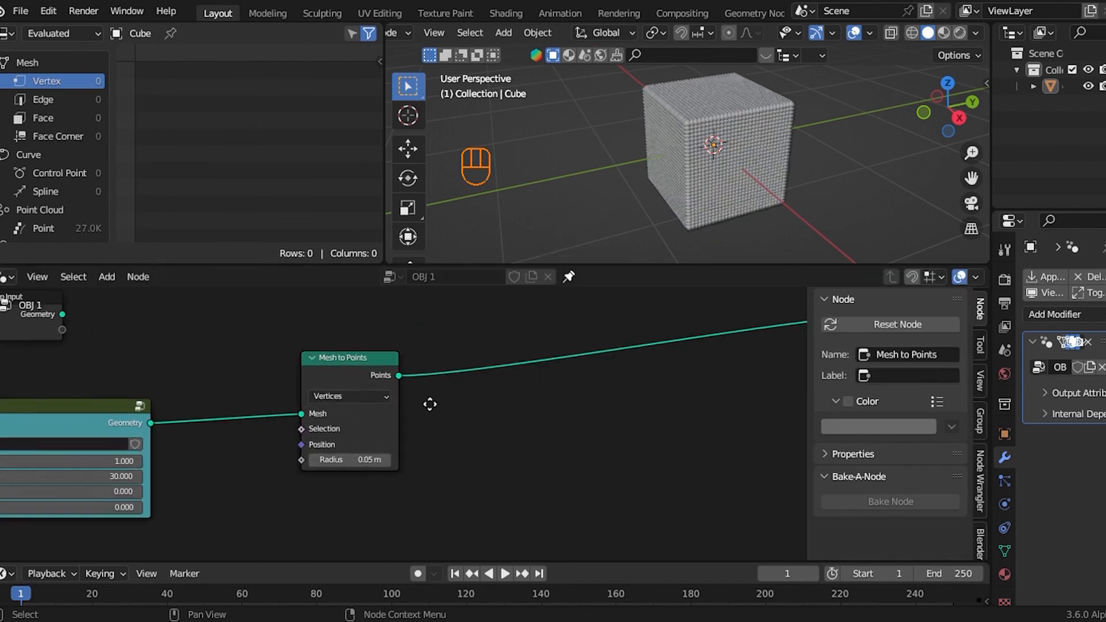
left_click(434, 480)
Step: Set the 3d grid node's scale to 3 and its res to 50
scroll(688, 161, "up", 5)
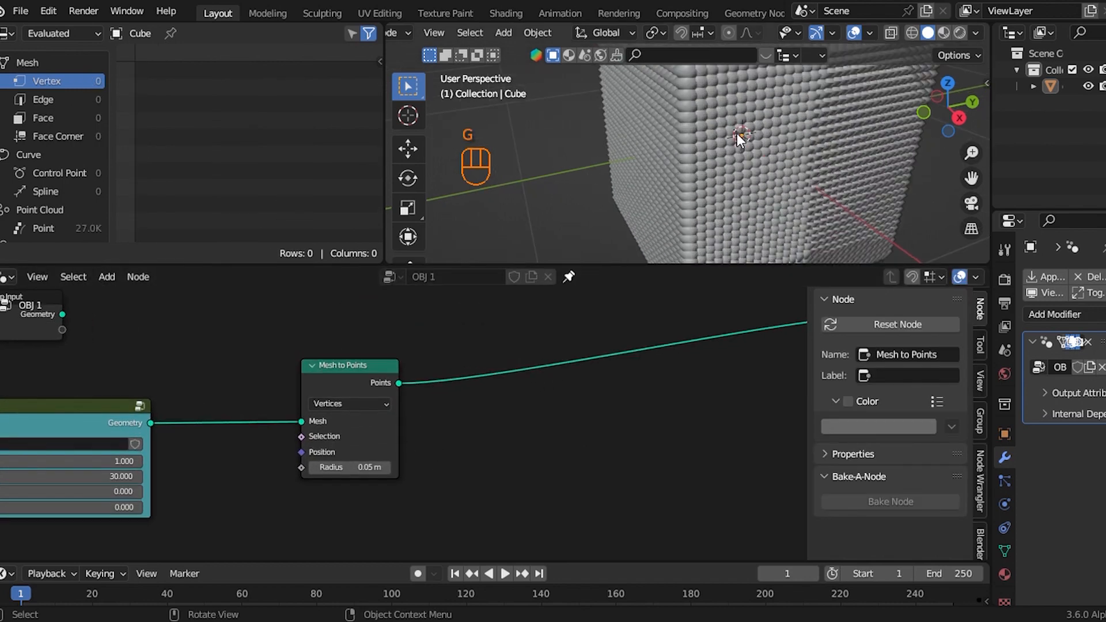
scroll(247, 486, "down", 1)
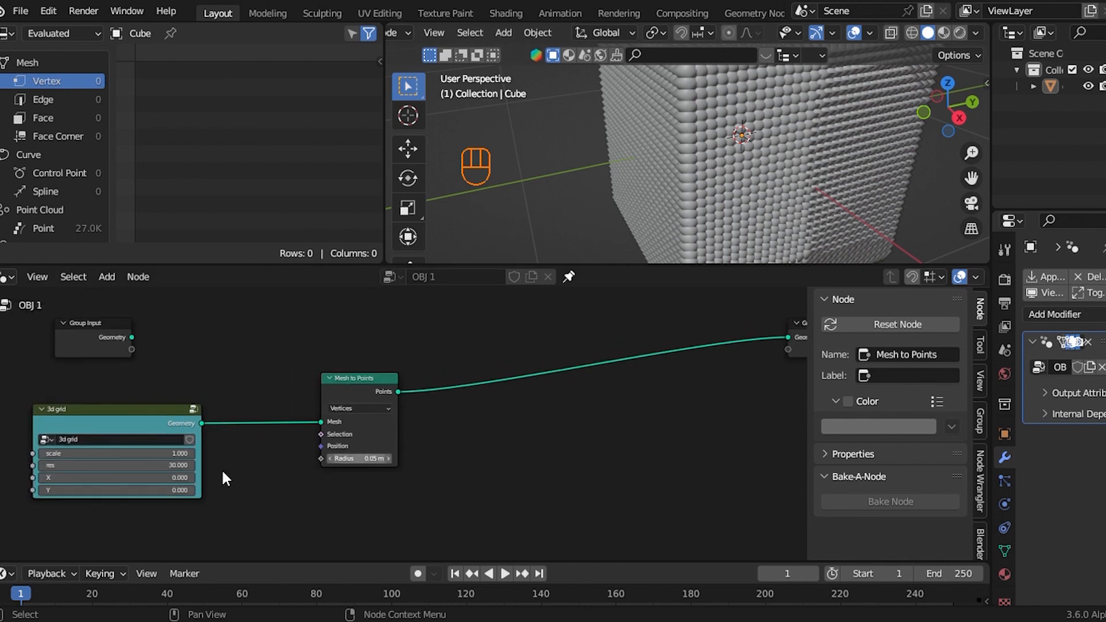
left_click(98, 453)
type("3")
key("Return")
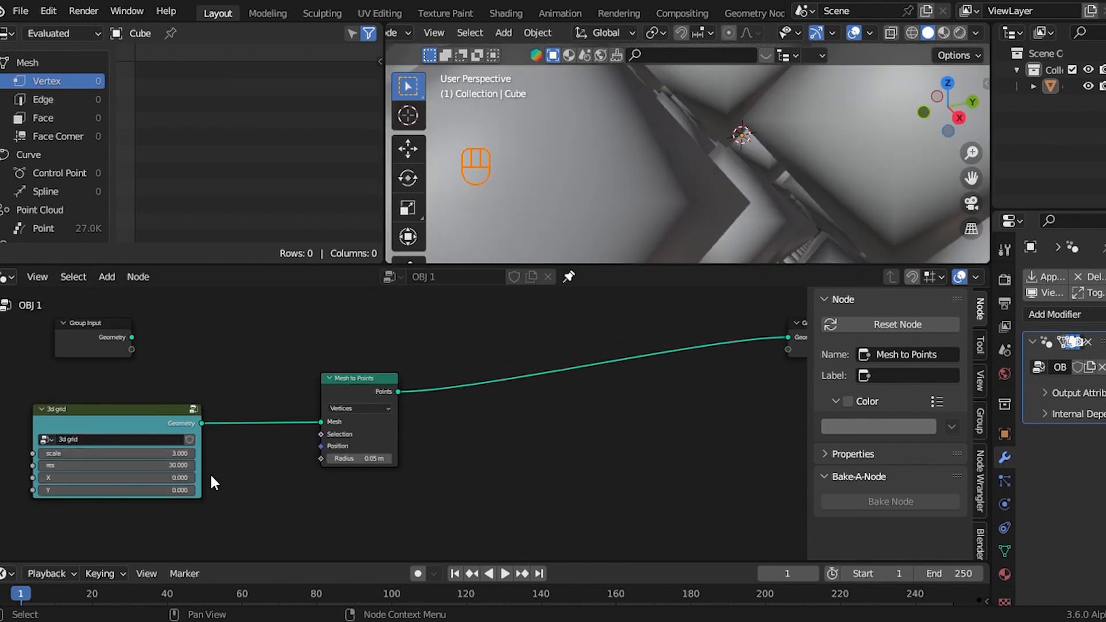
left_click(172, 467)
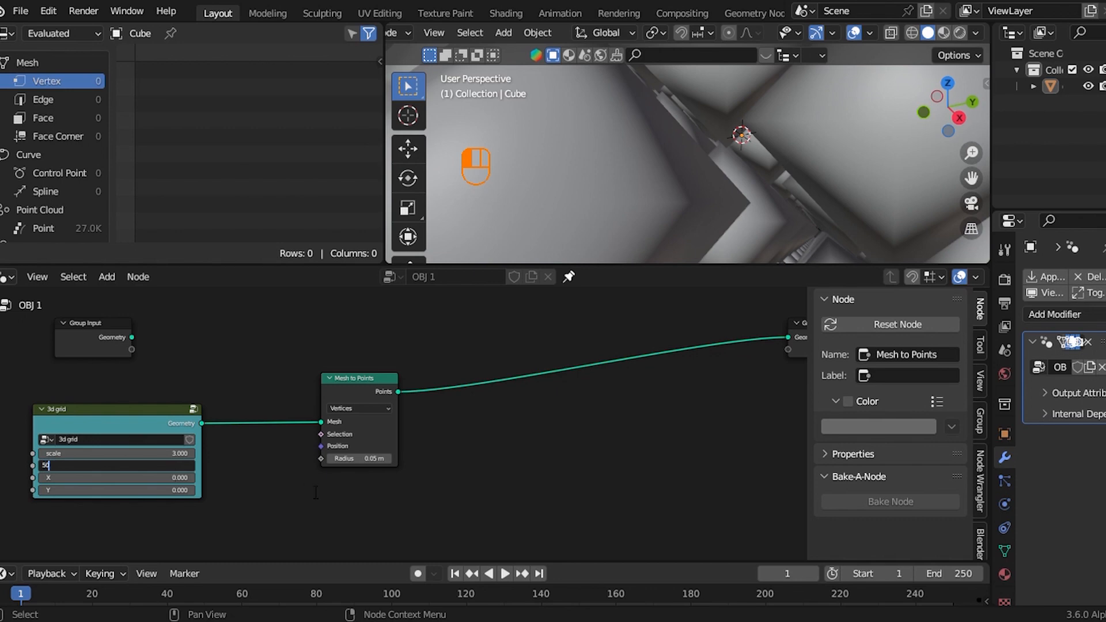
type("50")
key("Return")
scroll(713, 138, "down", 6)
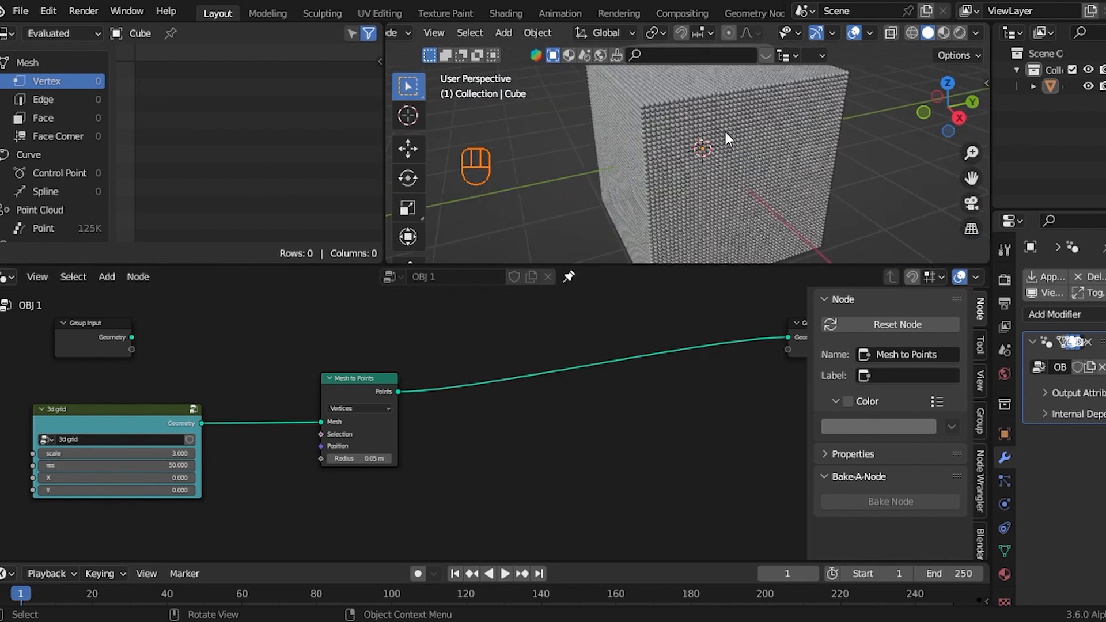
left_click_drag(946, 108, 915, 113)
Step: Move the Mesh to Points node slightly to line it up with the 3d grid node
scroll(473, 446, "up", 2)
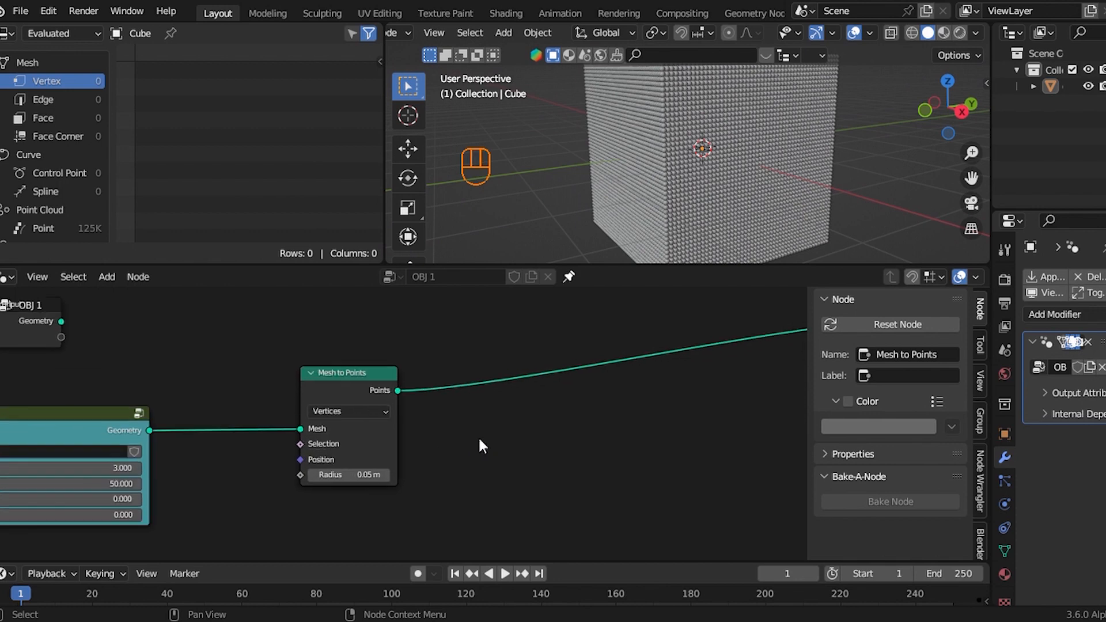
left_click(356, 454)
key("g")
left_click(353, 477)
scroll(403, 423, "down", 6)
middle_click_drag(524, 382, 505, 415)
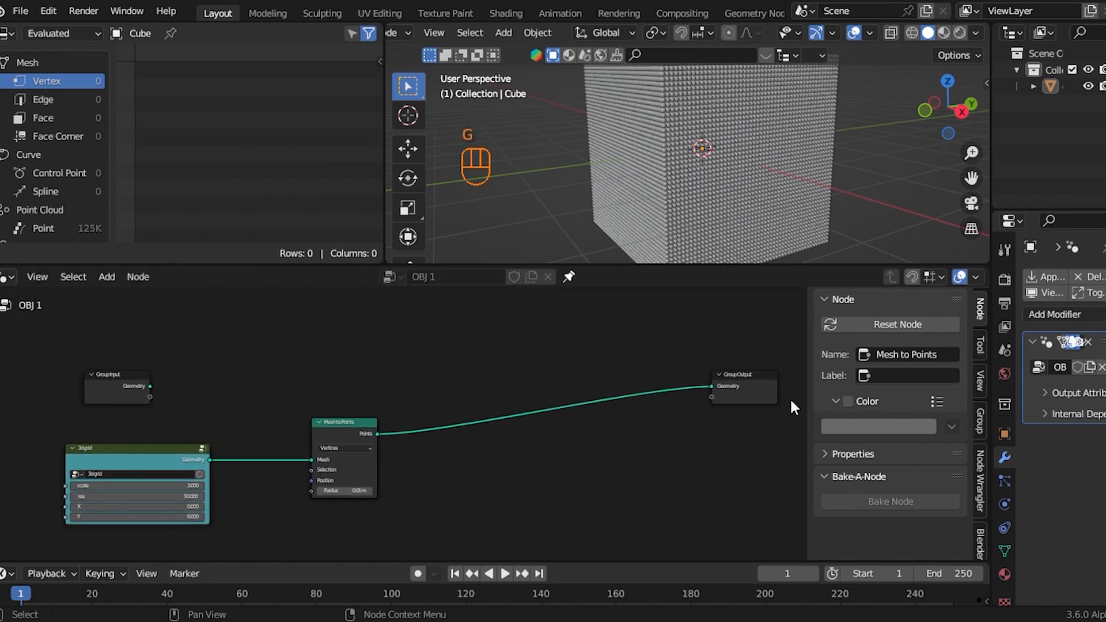
Step: Enter edit mode on the Cube object with X-ray on and delete all of its vertices
left_click(730, 140)
scroll(755, 145, "down", 3)
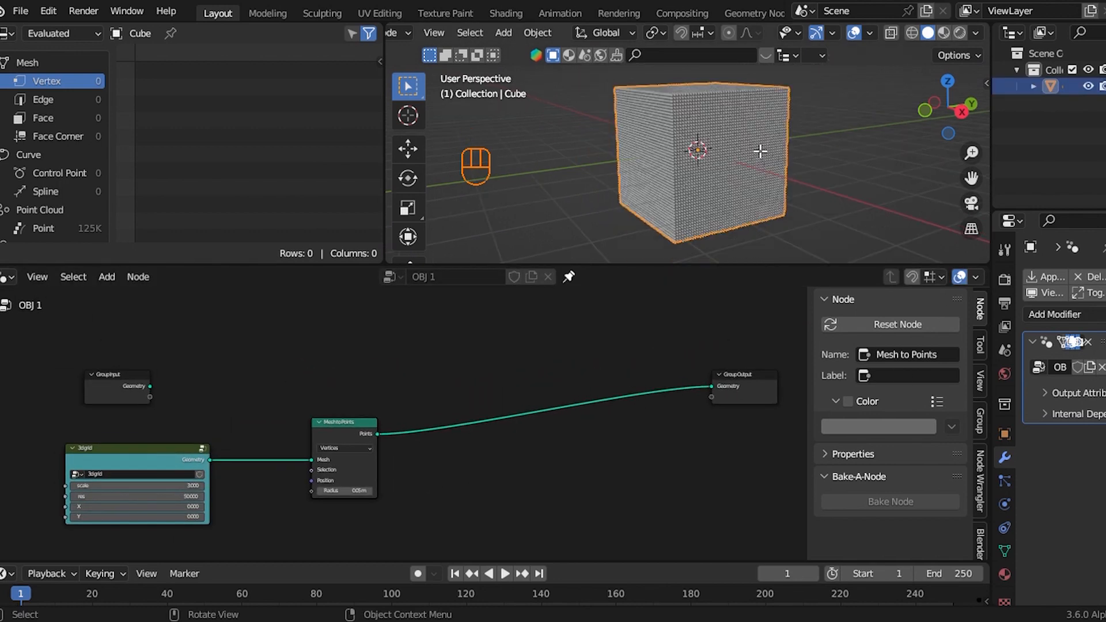
key("Tab")
key("alt+z")
key("x")
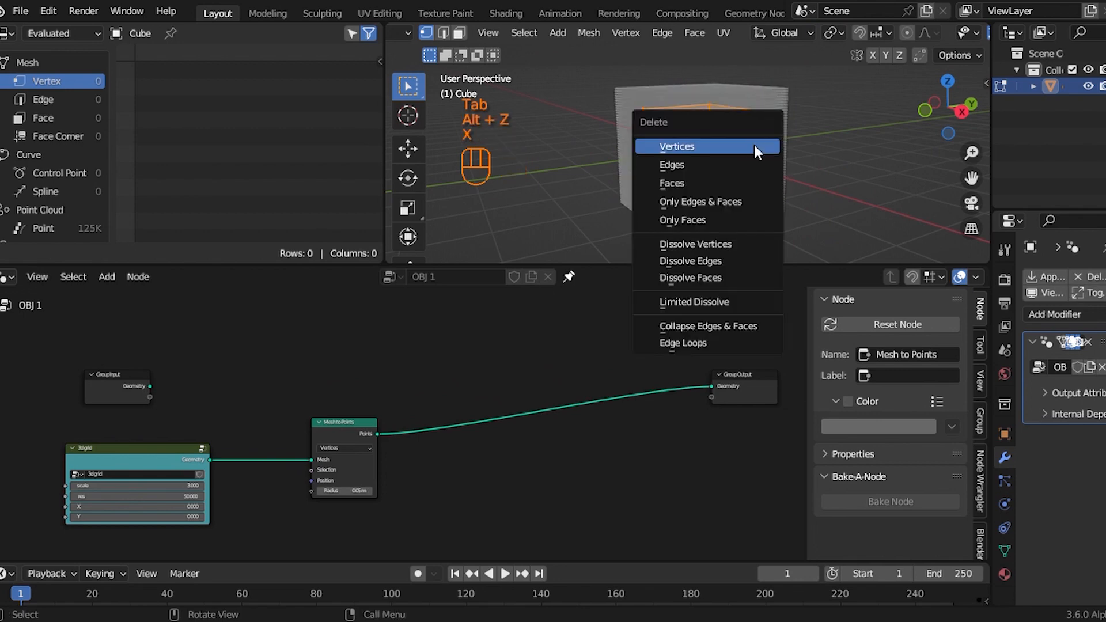
left_click(755, 150)
Step: Add a Monkey mesh inside the Cube object and return to object mode
key("shift+a")
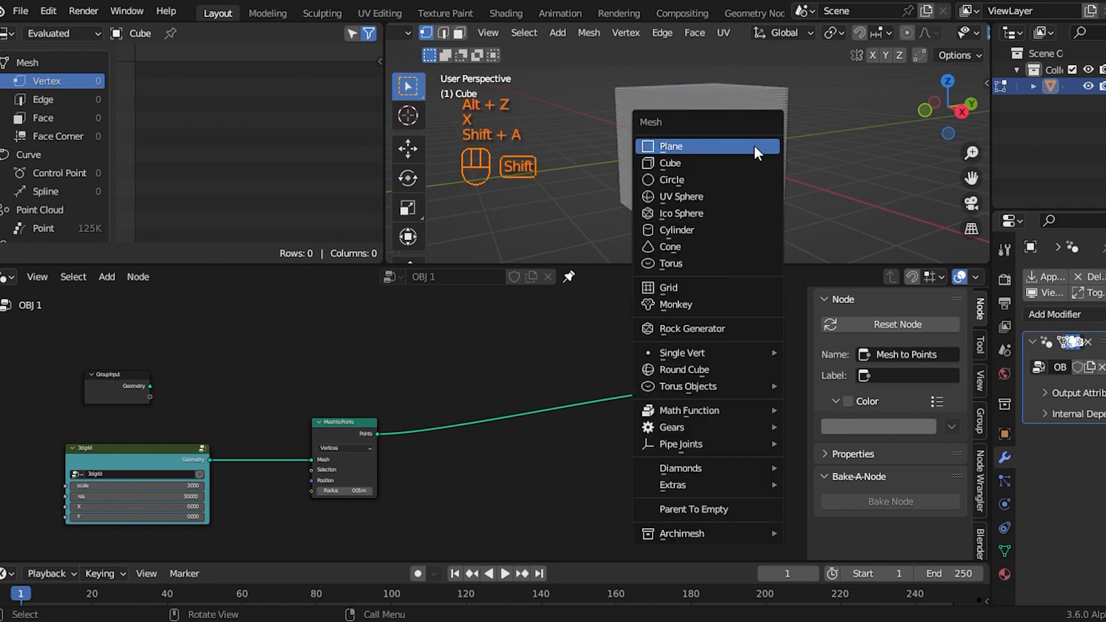
left_click(728, 305)
key("Tab")
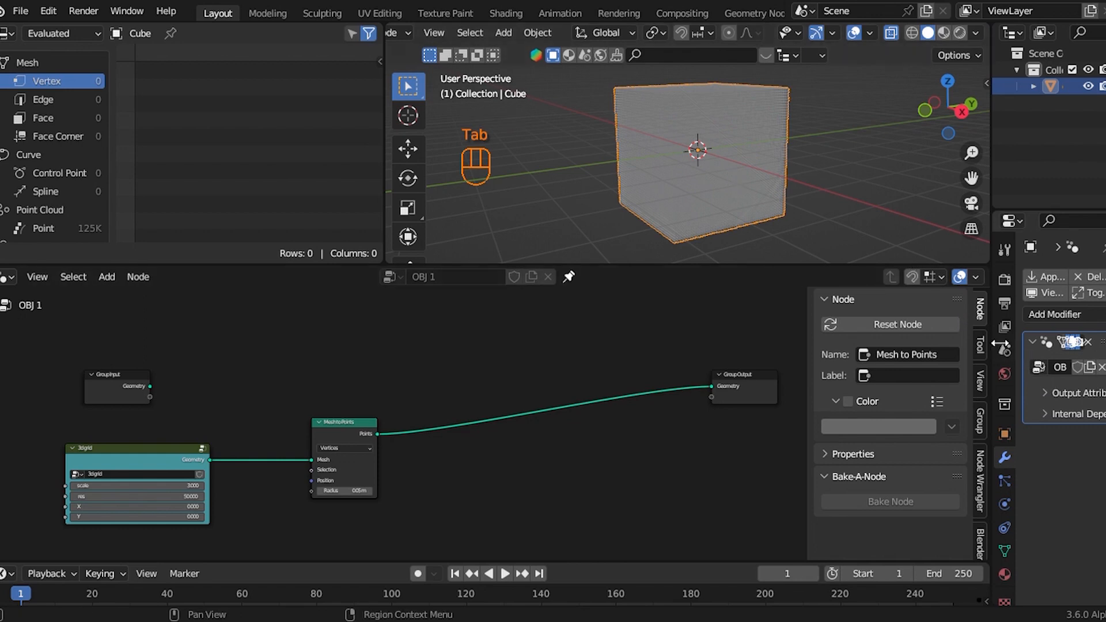
Step: Hide the GeometryNodes modifier in the viewport and add a Subdivision Surface modifier to the object
left_click_drag(1000, 344, 835, 352)
left_click(1032, 342)
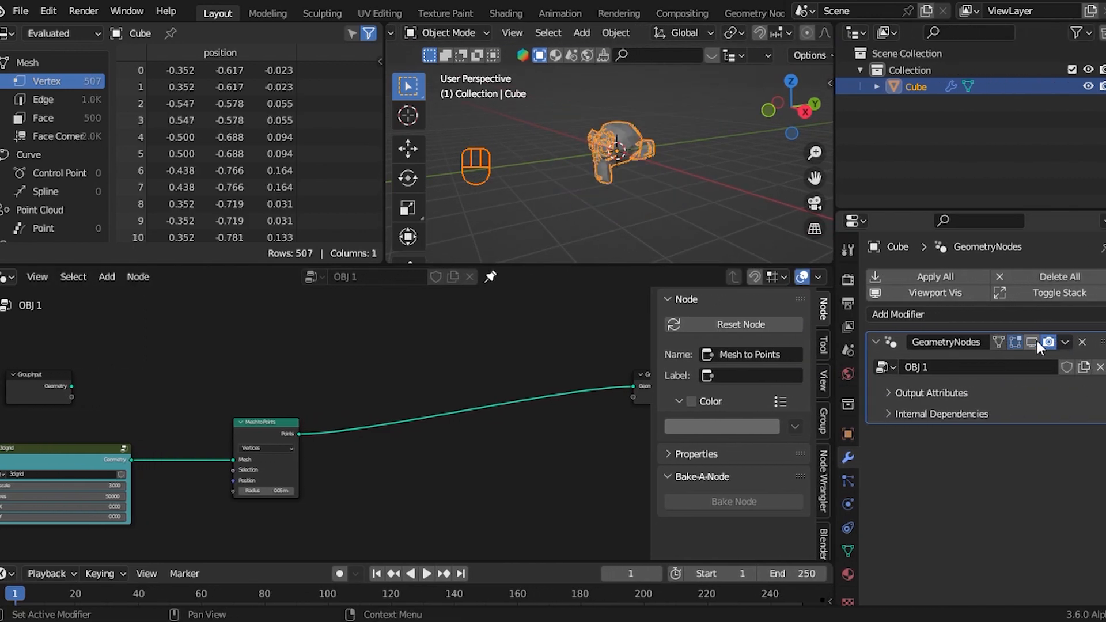
left_click(1022, 315)
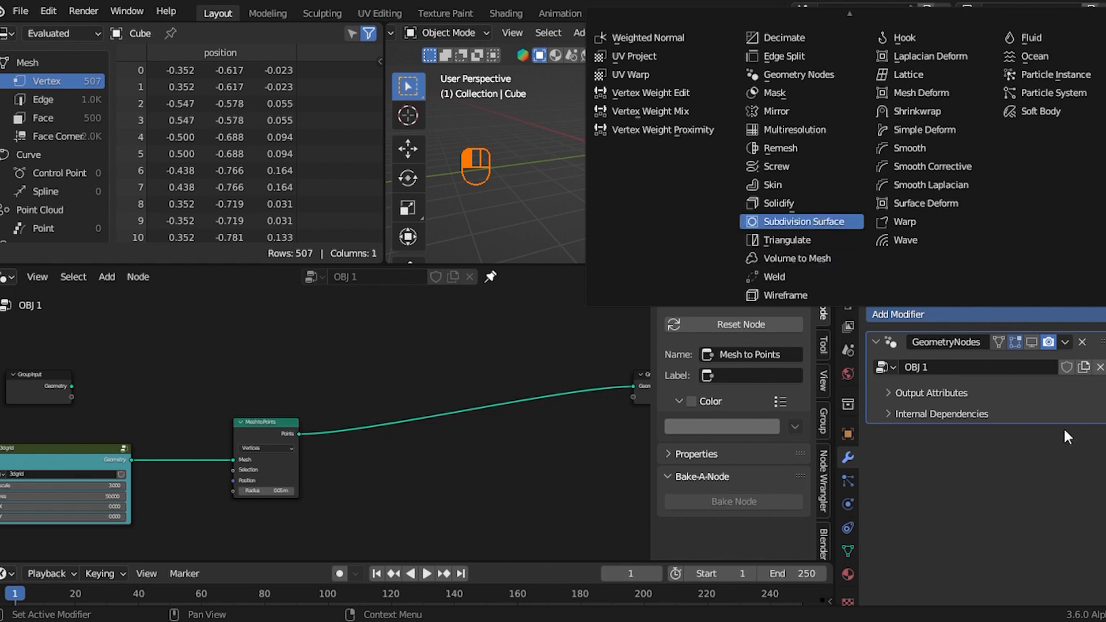
left_click(803, 221)
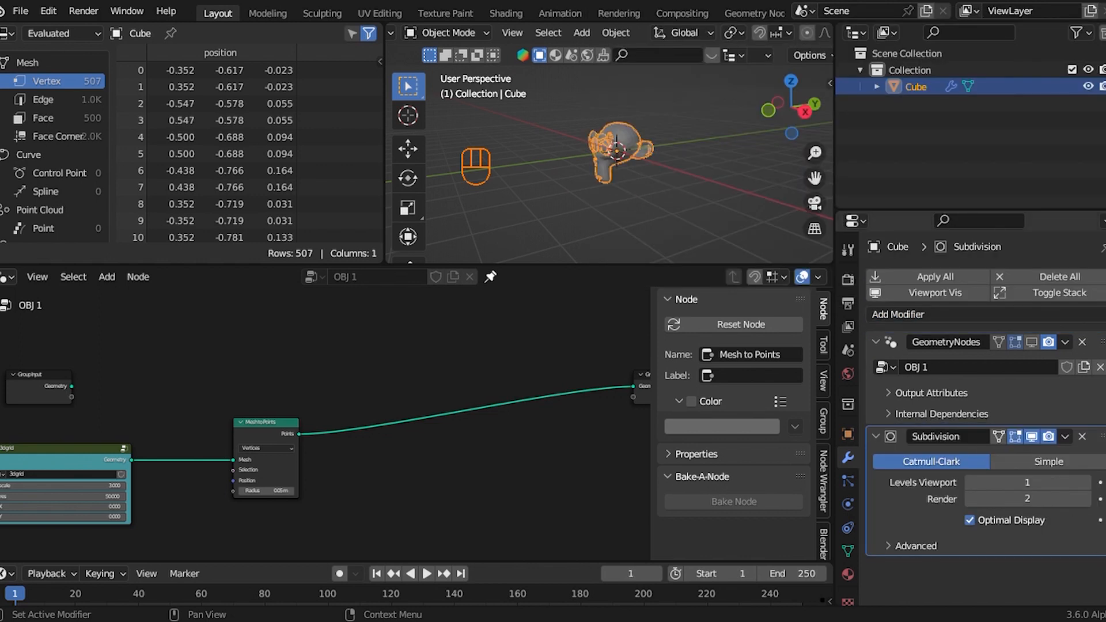
Step: Set the Subdivision modifier's render level to 1 and move it above GeometryNodes in the stack
left_click(1044, 503)
type("1")
key("Return")
left_click_drag(1100, 438, 1100, 343)
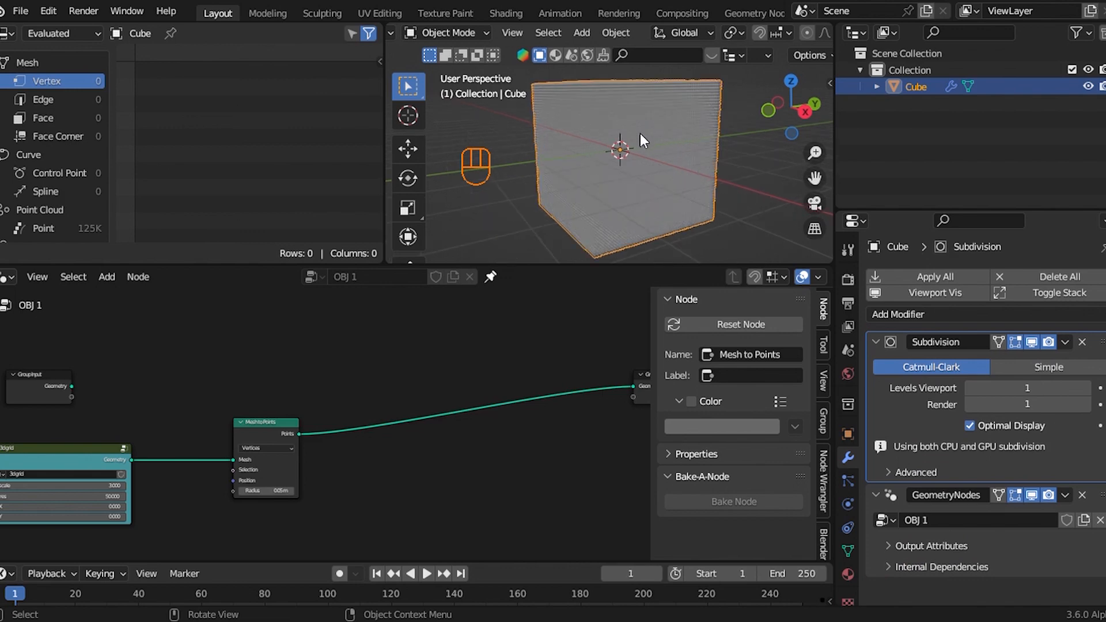
Step: Turn off X-ray display for the point grid in the 3D view
scroll(471, 413, "down", 2)
scroll(481, 385, "up", 1)
key("alt+z")
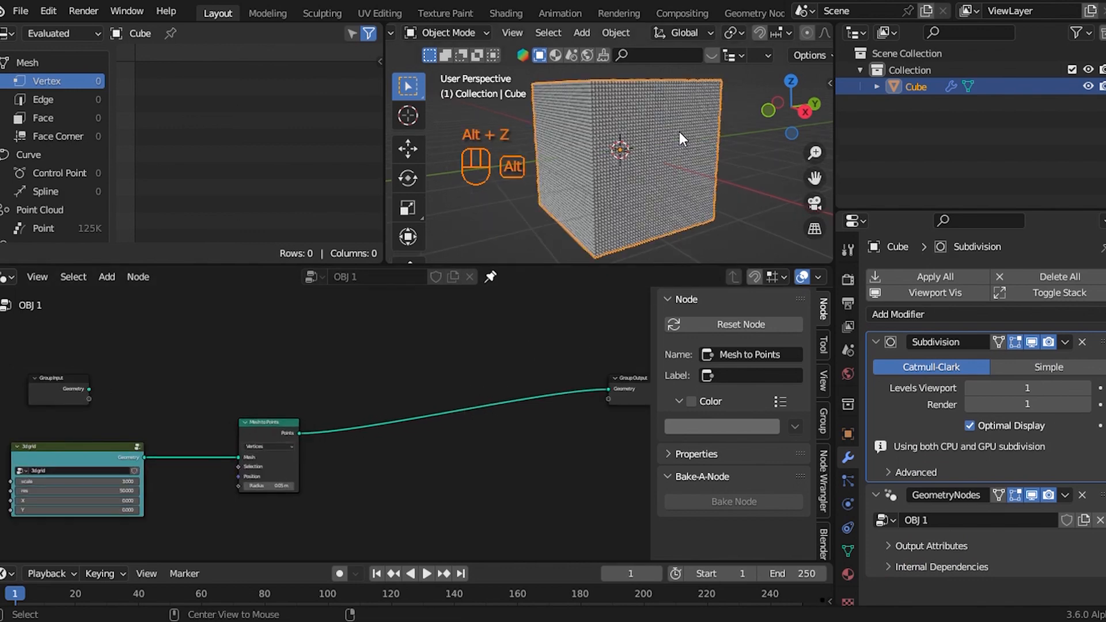
scroll(681, 163, "up", 1)
left_click_drag(775, 108, 801, 110)
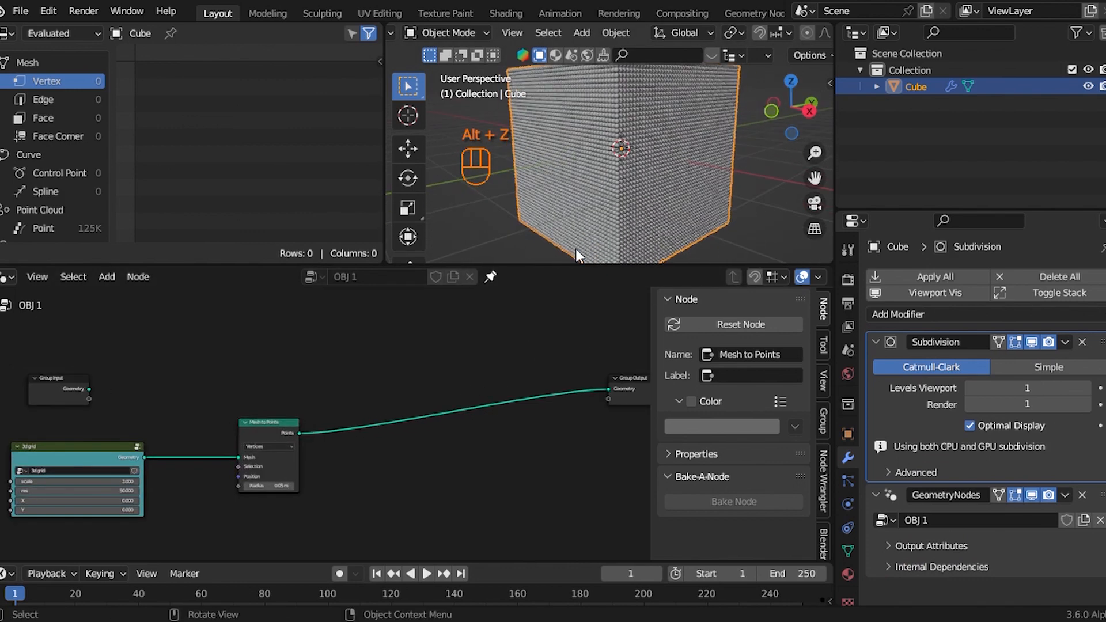
middle_click_drag(315, 430, 338, 449)
scroll(334, 448, "up", 1)
scroll(371, 446, "down", 1)
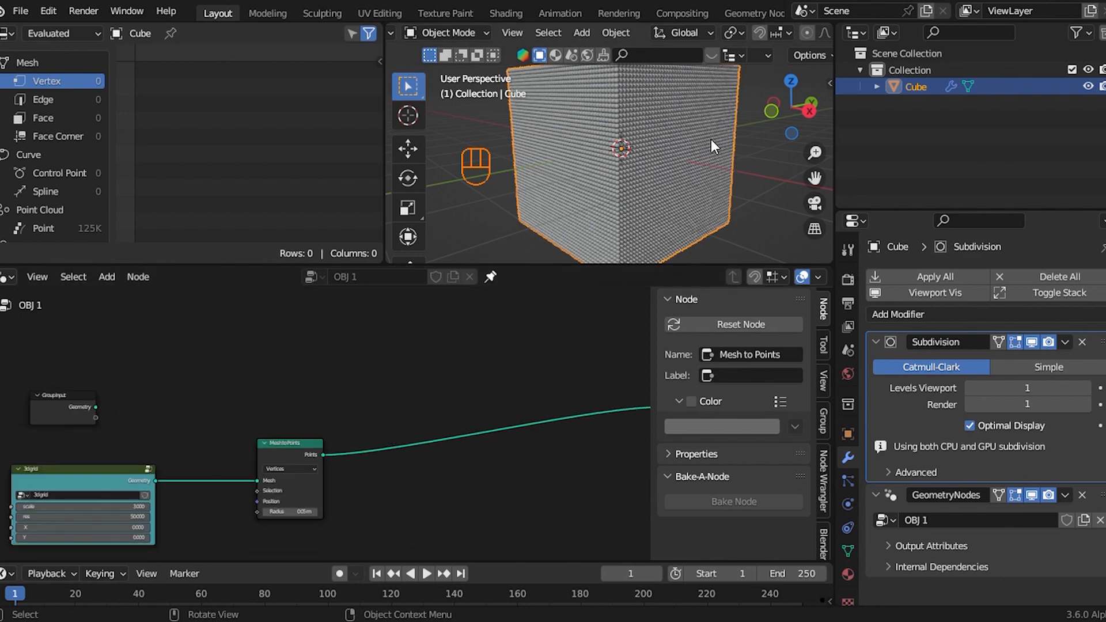
Step: Enlarge the 3D viewport slightly at the node editor's expense and hide the node editor's sidebar
scroll(701, 139, "down", 1)
middle_click_drag(700, 138, 698, 149, "shift")
left_click_drag(574, 264, 579, 289)
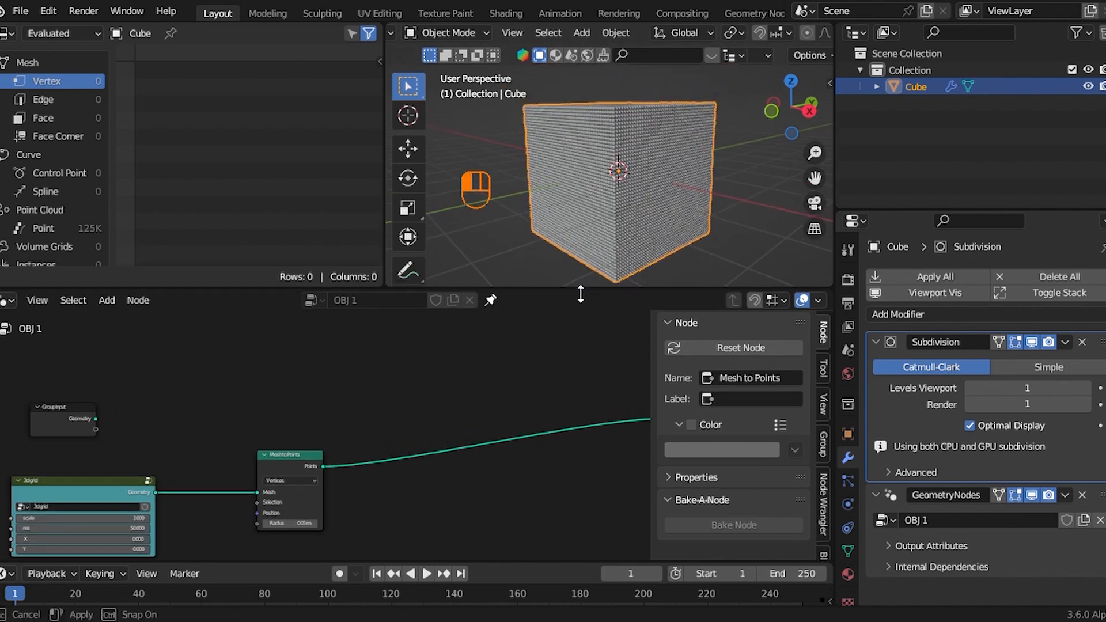
key("n")
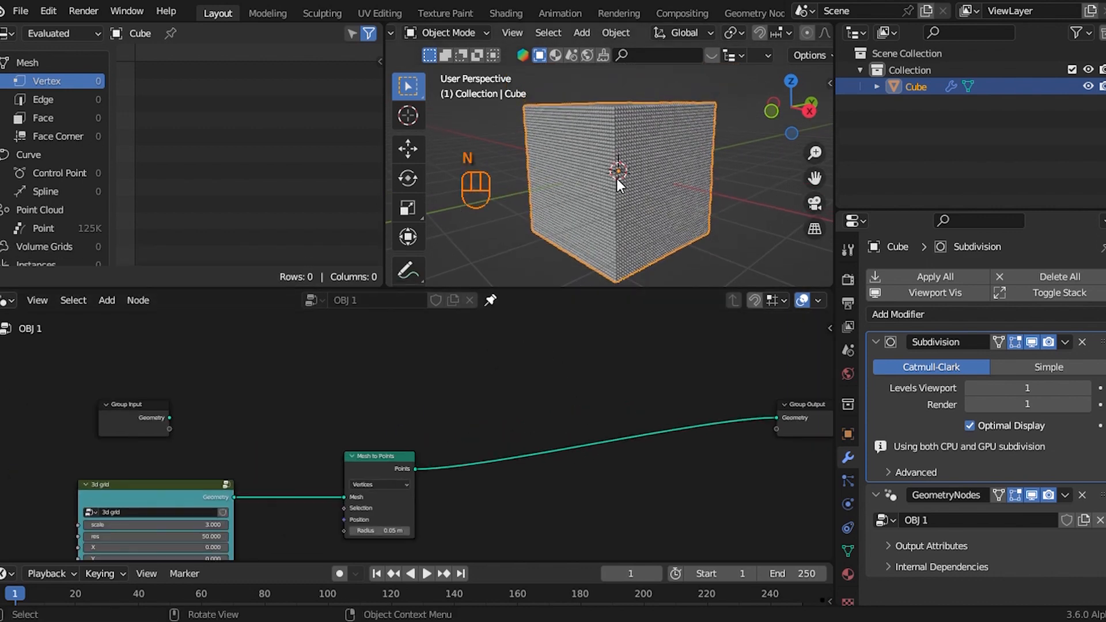
Step: Add a Sample Nearest node fed by the Group Input's Geometry output
scroll(465, 420, "up", 1)
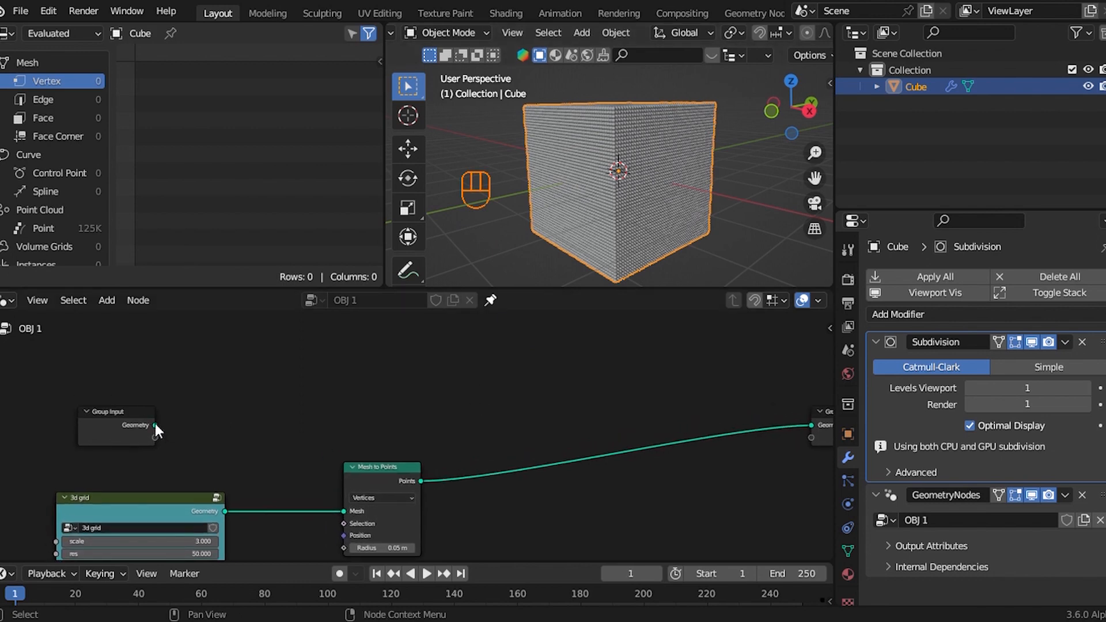
left_click_drag(154, 424, 413, 417)
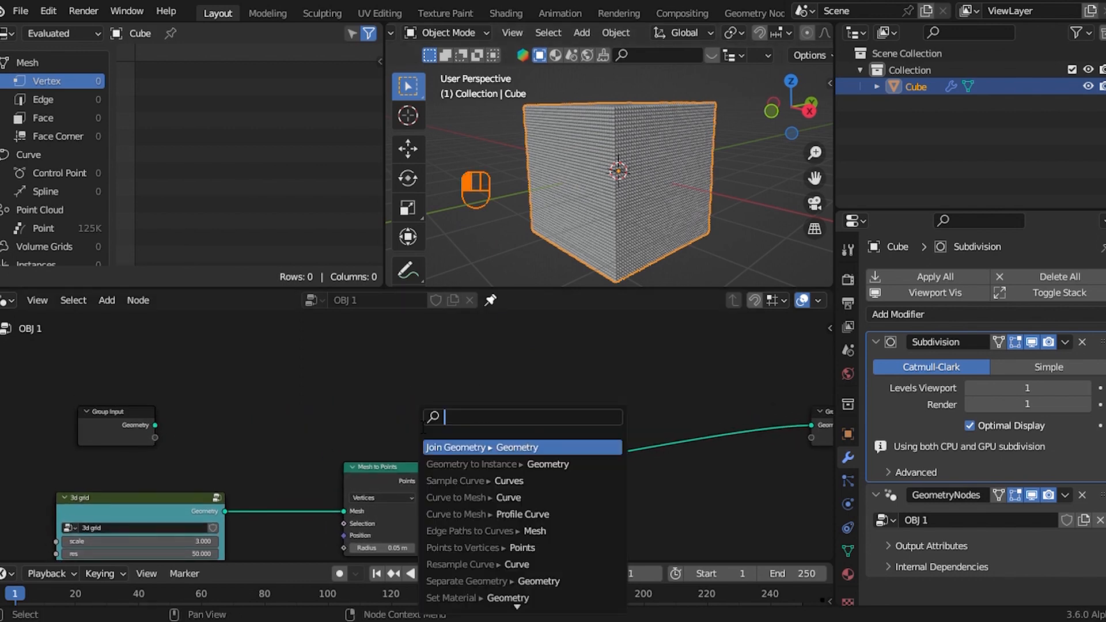
type("ne")
left_click(463, 448)
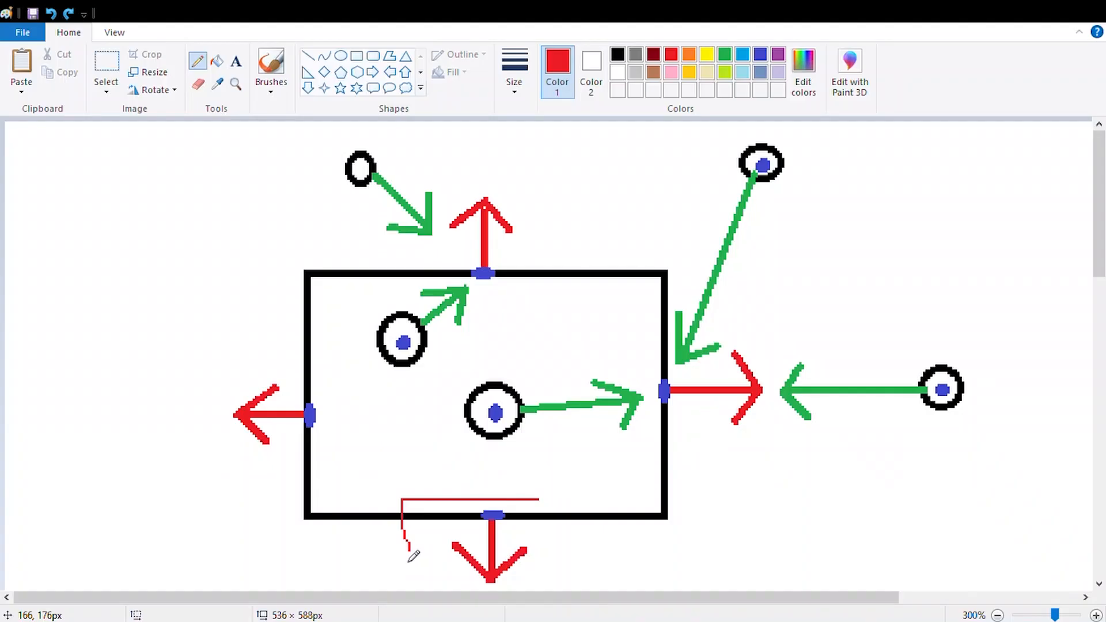
Step: Switch to Paint and mark the rectangle's sides one by one with temporary red strokes, undoing each stroke
mouse_move(408, 562)
left_mouse_down()
mouse_move(555, 522)
mouse_move(559, 501)
left_mouse_up()
key("ctrl+z")
mouse_move(674, 352)
left_mouse_down()
mouse_move(765, 426)
mouse_move(617, 420)
mouse_move(625, 353)
left_mouse_up()
key("ctrl+z")
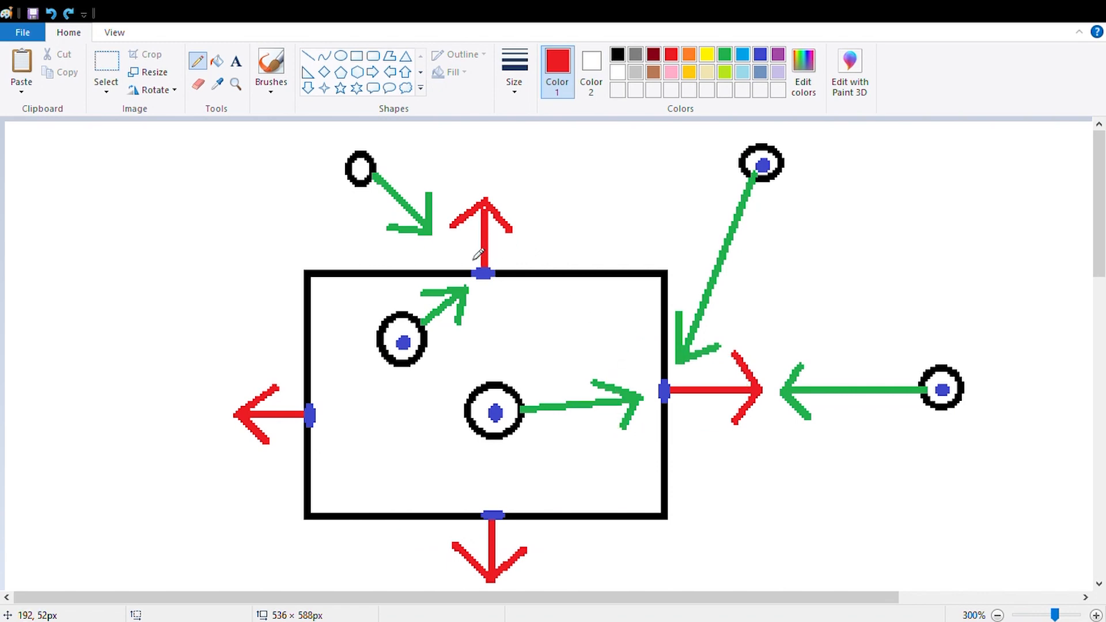
mouse_move(477, 254)
left_mouse_down()
mouse_move(522, 302)
mouse_move(472, 262)
left_mouse_up()
key("ctrl+z")
mouse_move(289, 391)
left_mouse_down()
mouse_move(309, 456)
mouse_move(302, 377)
left_mouse_up()
key("ctrl+z")
mouse_move(488, 488)
left_mouse_down()
mouse_move(547, 528)
mouse_move(492, 496)
left_mouse_up()
key("ctrl+z")
Step: Circle the points outside the rectangle and the nearest face's blue centre in red, and undo these circles
mouse_move(768, 138)
left_mouse_down()
mouse_move(806, 196)
mouse_move(776, 144)
mouse_move(800, 182)
left_mouse_up()
key("ctrl+z")
key("ctrl+z")
mouse_move(680, 367)
left_mouse_down()
mouse_move(705, 424)
mouse_move(681, 372)
left_mouse_up()
key("ctrl+z")
mouse_move(770, 148)
left_mouse_down()
mouse_move(789, 208)
mouse_move(774, 145)
left_mouse_up()
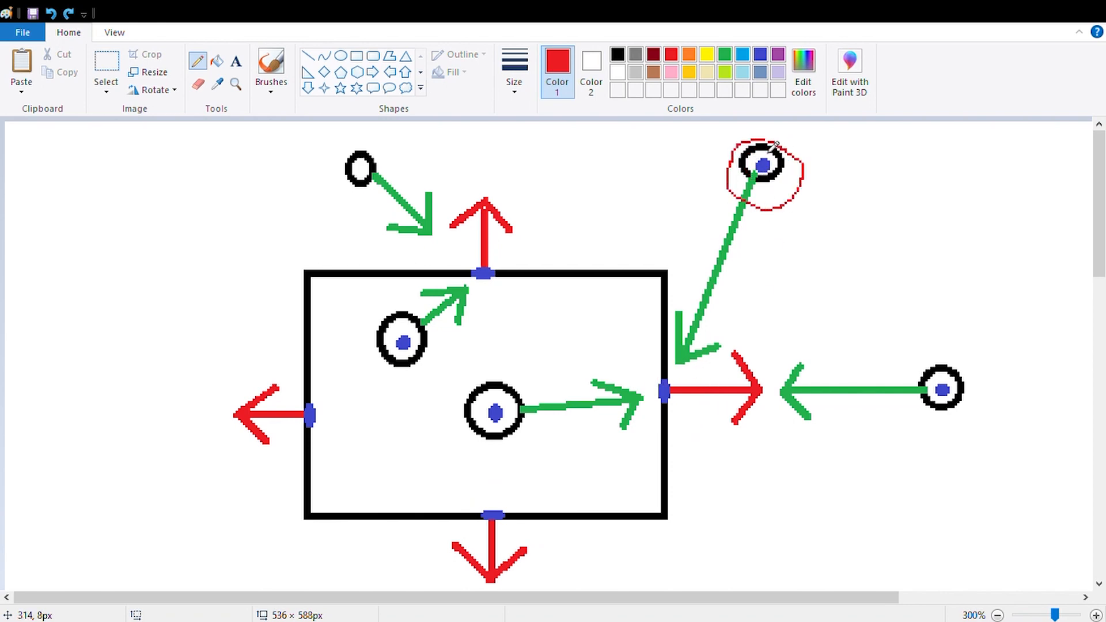
key("ctrl+z")
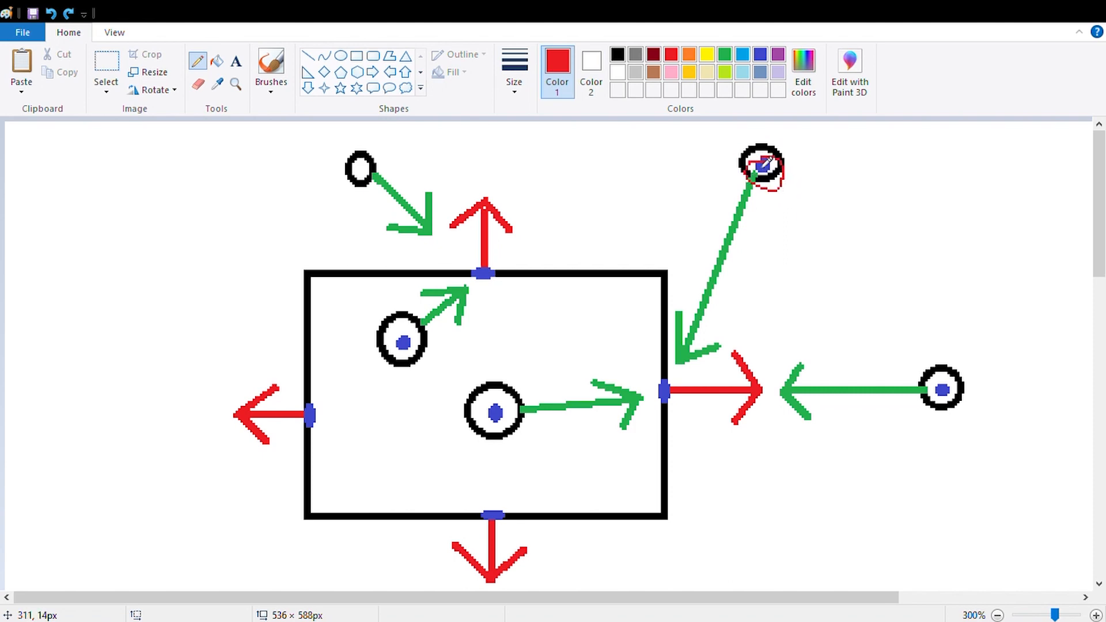
key("ctrl+z")
left_click_drag(664, 372, 700, 395)
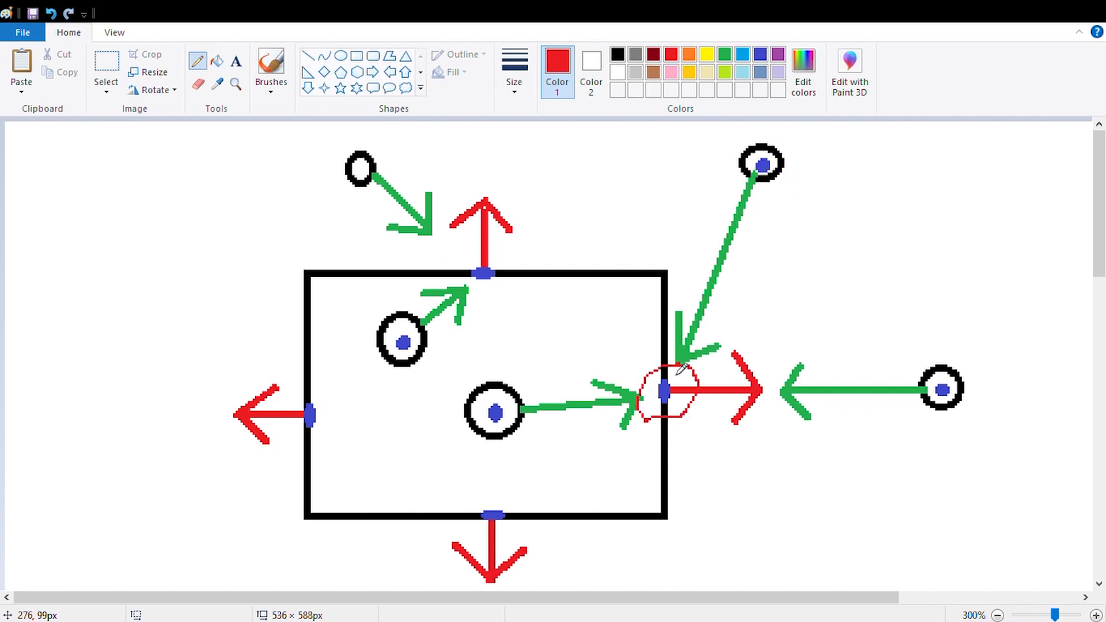
mouse_move(936, 361)
left_mouse_down()
mouse_move(982, 415)
mouse_move(926, 361)
mouse_move(904, 392)
mouse_move(940, 360)
left_mouse_up()
key("ctrl+z")
key("ctrl+z")
key("ctrl+z")
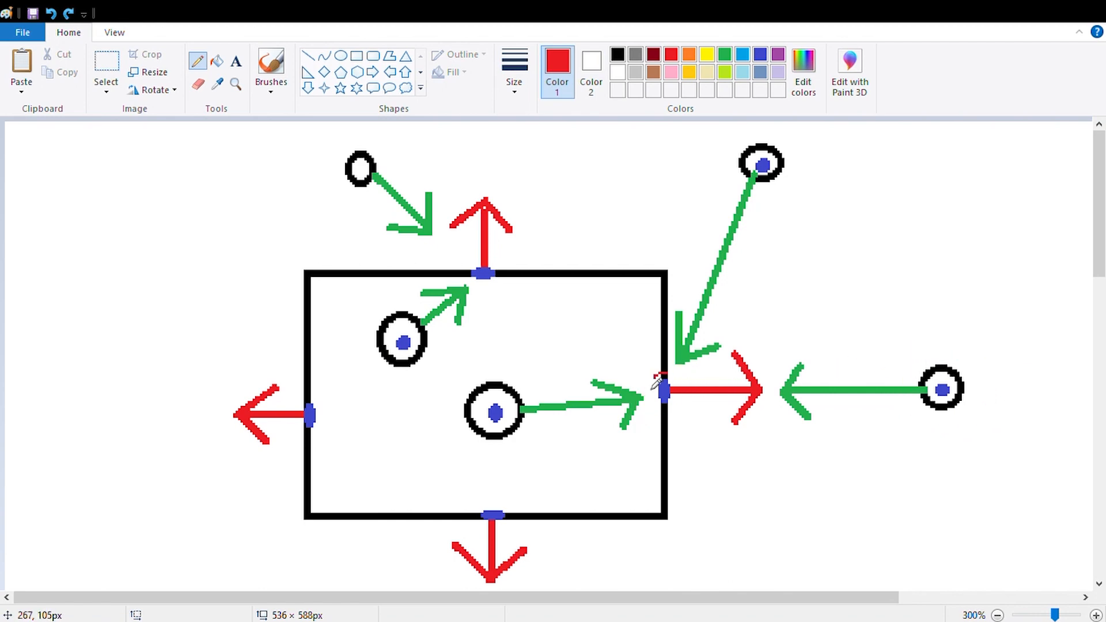
Step: Outline the opposing green and red arrows beside the rectangle with temporary red strokes and undo the outlines
left_click_drag(655, 381, 663, 364)
key("ctrl+z")
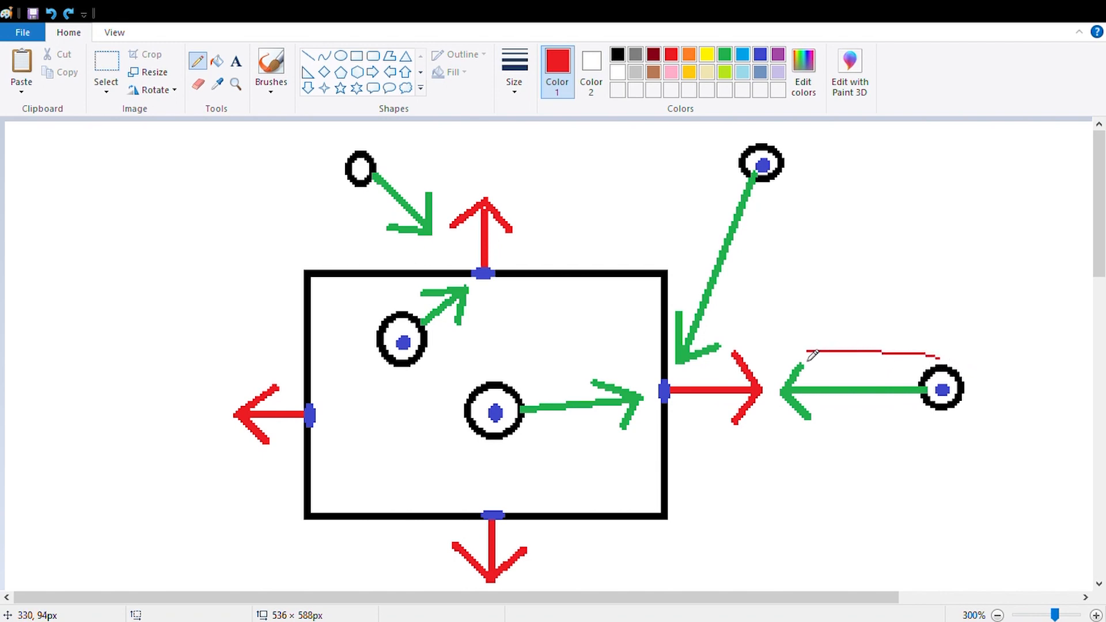
left_click_drag(743, 433, 973, 426)
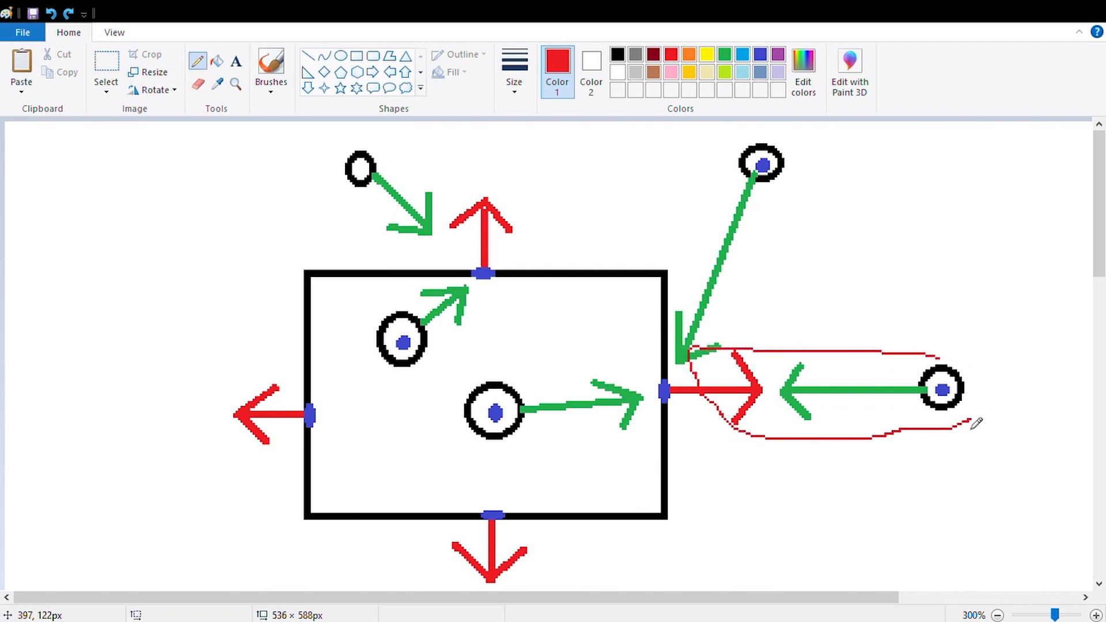
key("ctrl+z")
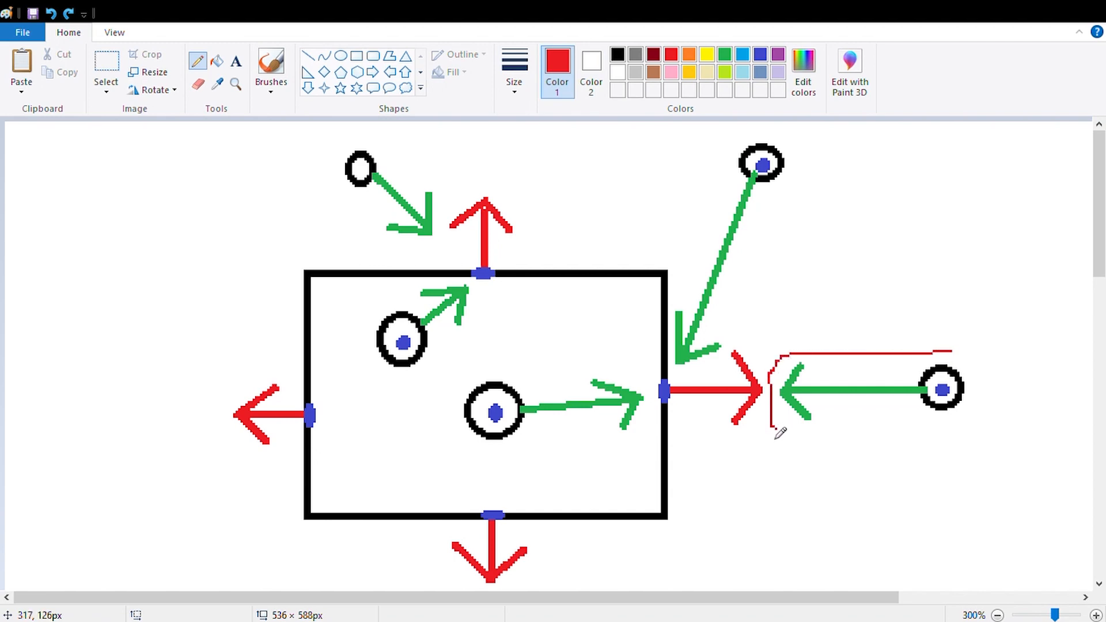
left_click_drag(778, 433, 1004, 422)
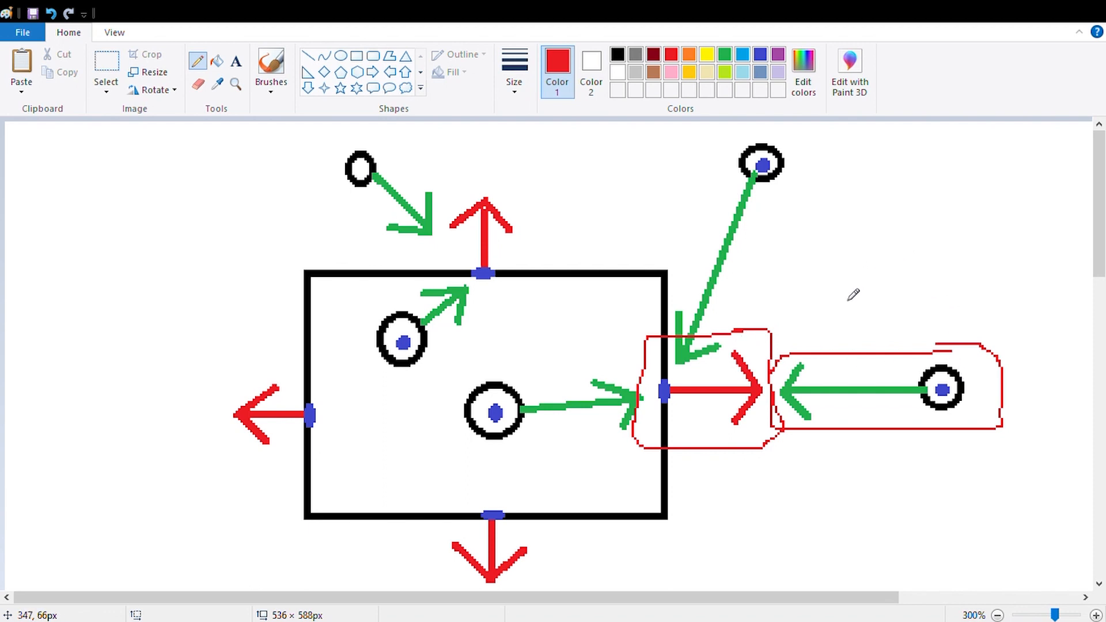
key("ctrl+z")
key("ctrl+z")
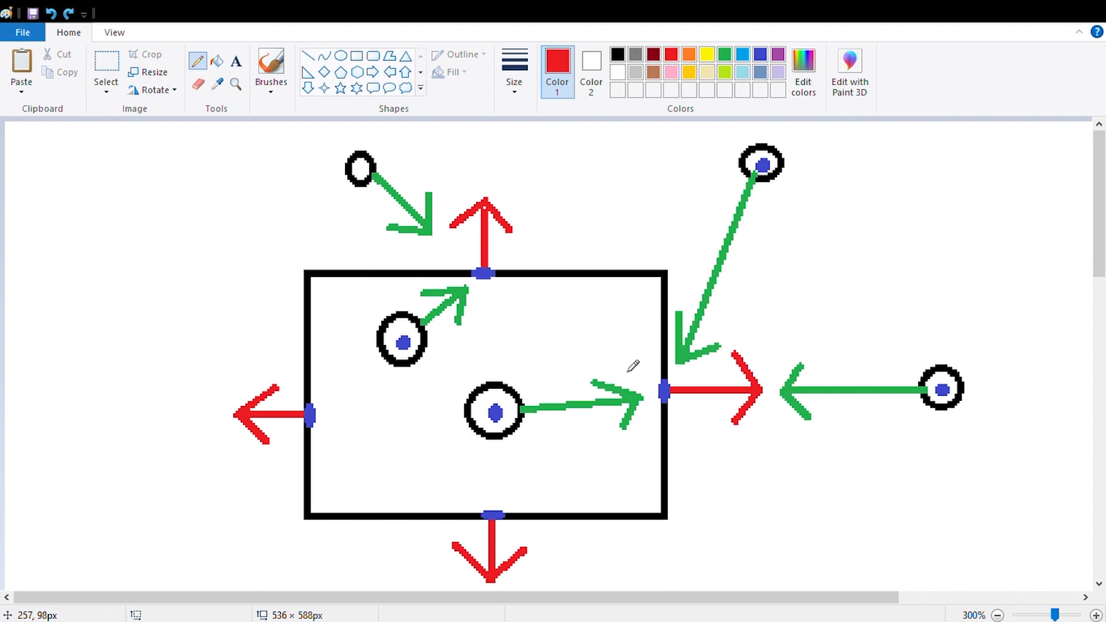
left_click_drag(481, 366, 668, 372)
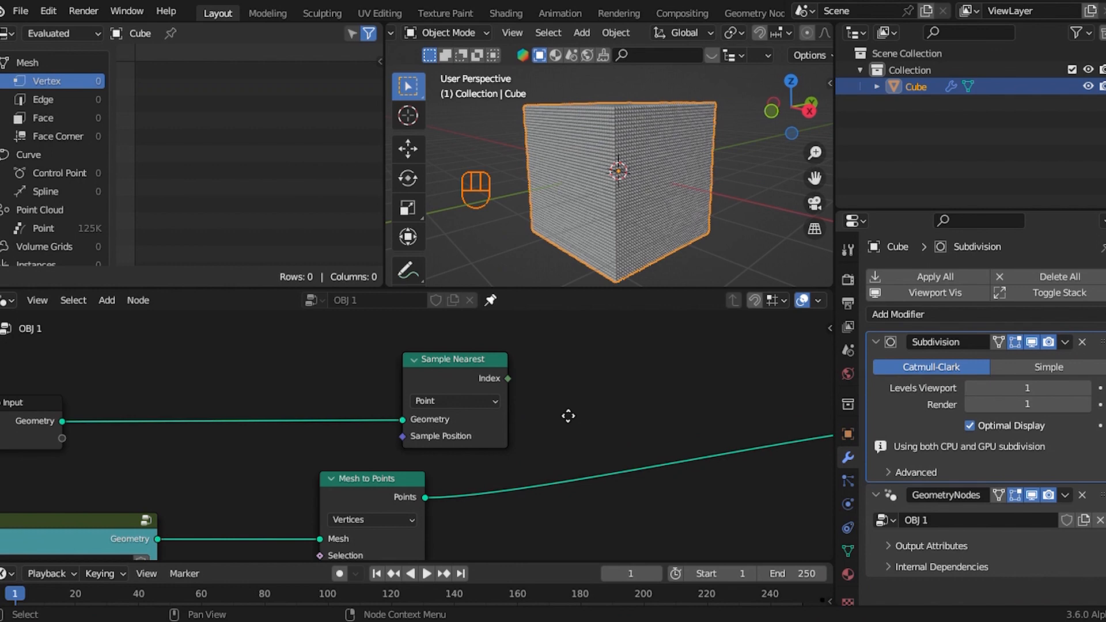
Step: Switch back to Blender, move Sample Nearest closer to Group Input, and feed its Sample Position from a new Position node
key("g")
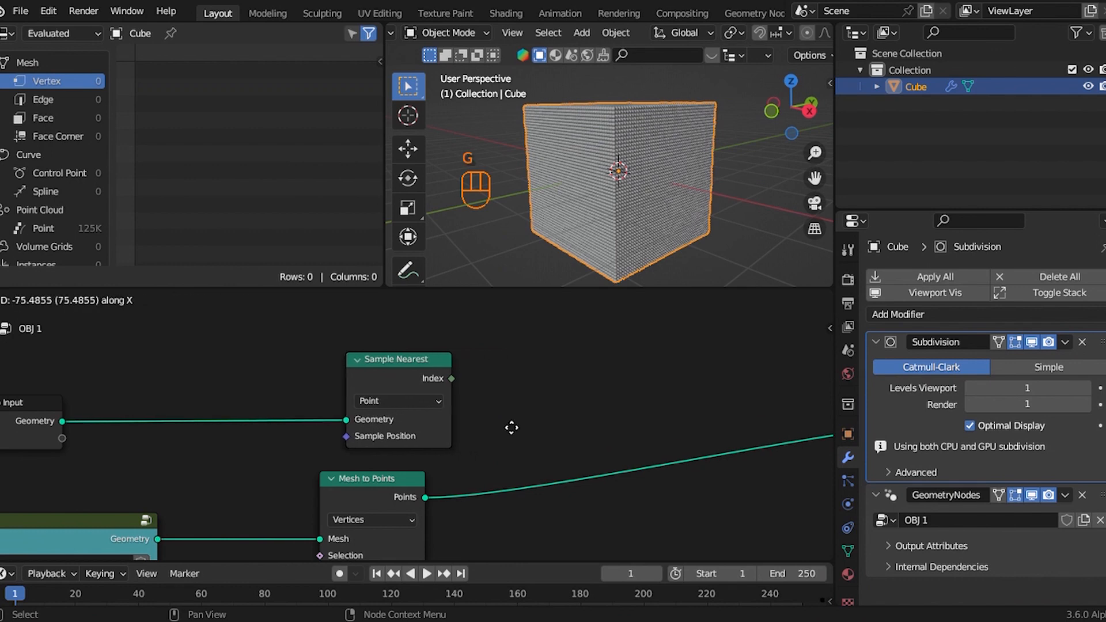
left_click(493, 431)
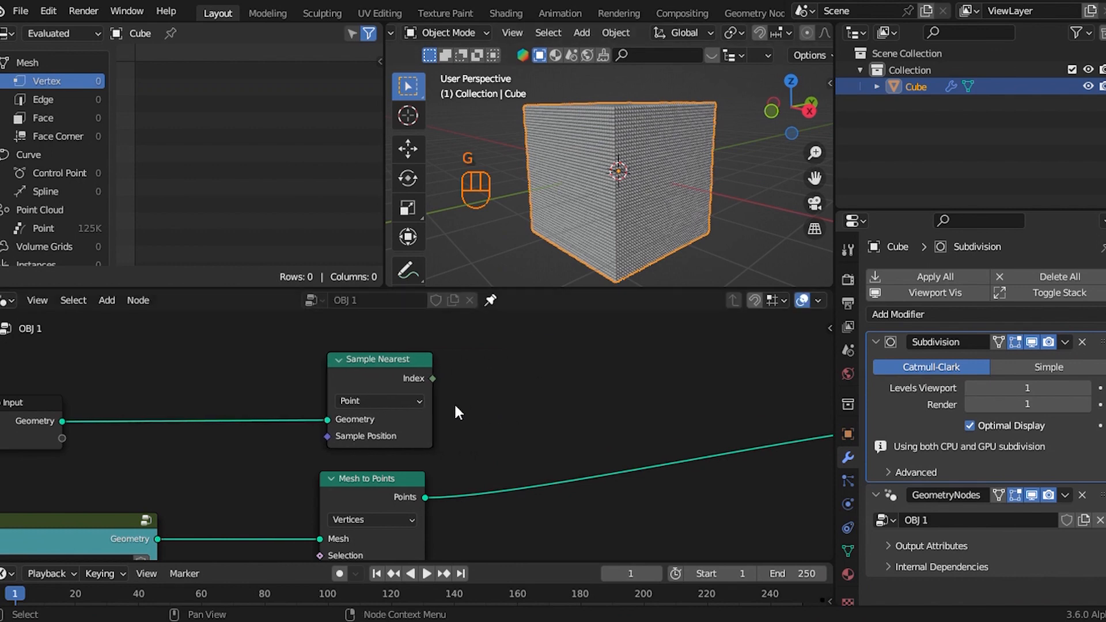
scroll(407, 420, "up", 1)
left_click_drag(312, 434, 447, 385)
type("po")
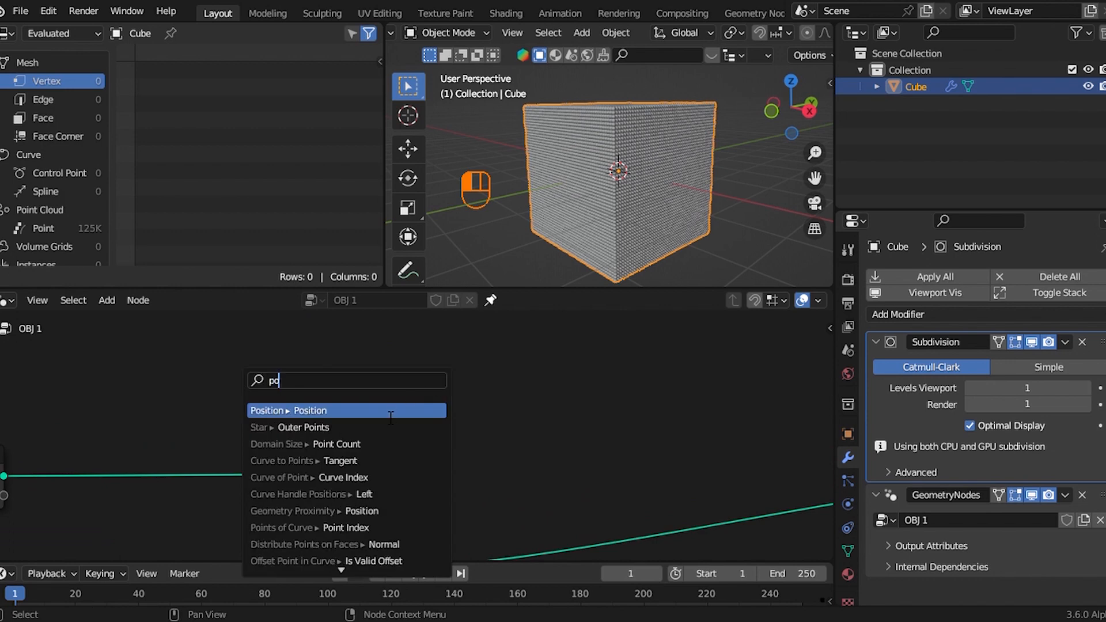
key("Return")
left_click(406, 451)
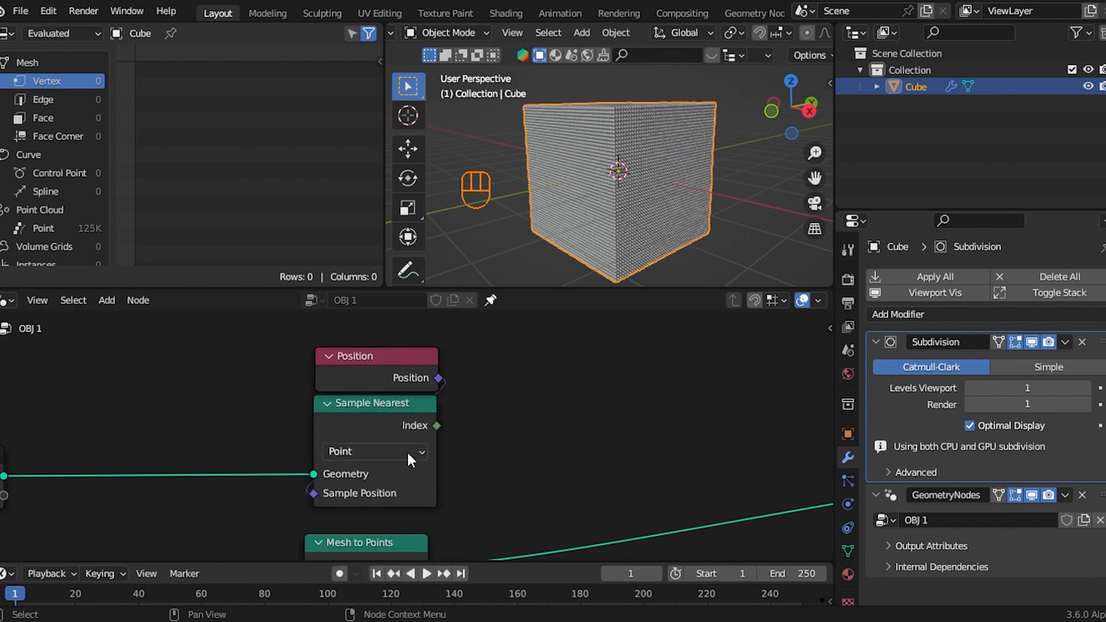
Step: Place the Sample Nearest node above the Position node and set its domain to Face
scroll(406, 450, "down", 2)
key("g")
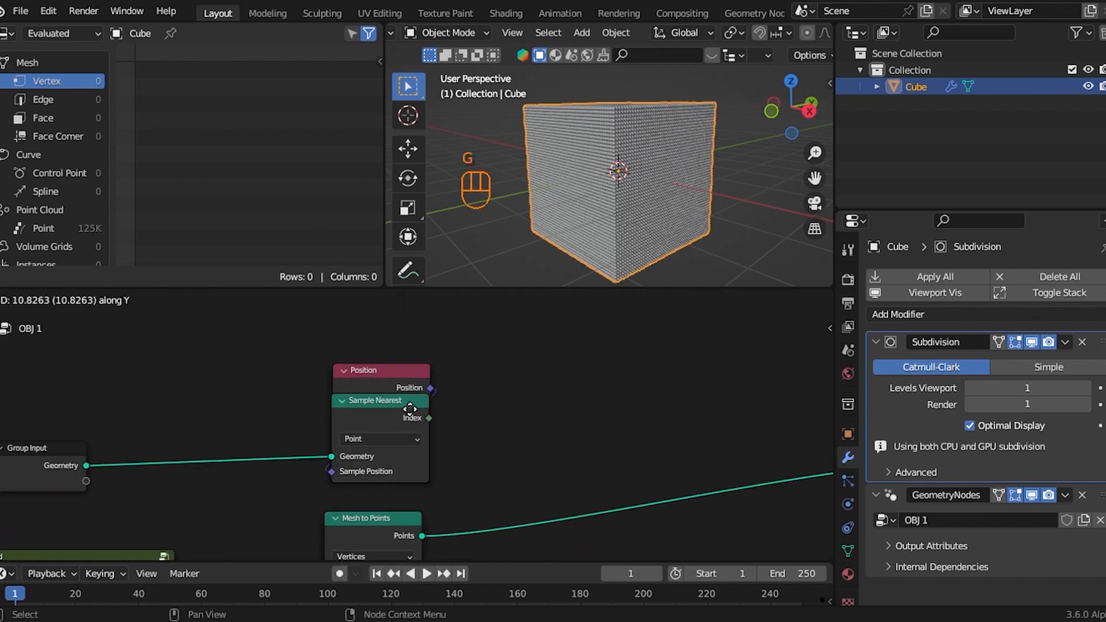
left_click(447, 352)
scroll(436, 389, "up", 2)
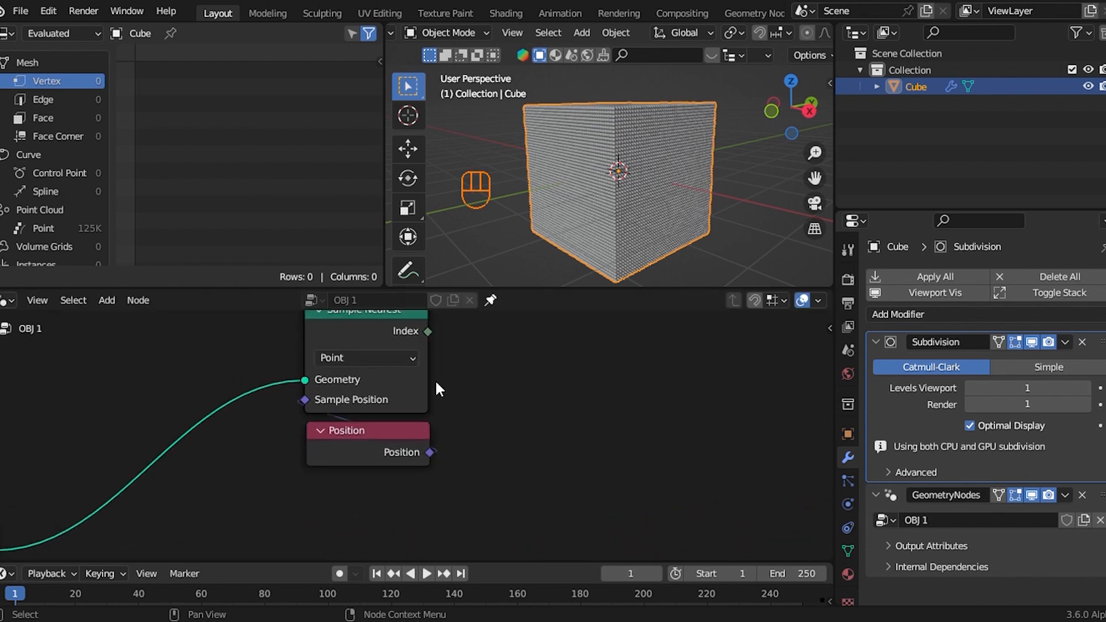
scroll(436, 390, "down", 2)
scroll(382, 416, "up", 1)
left_click(361, 406)
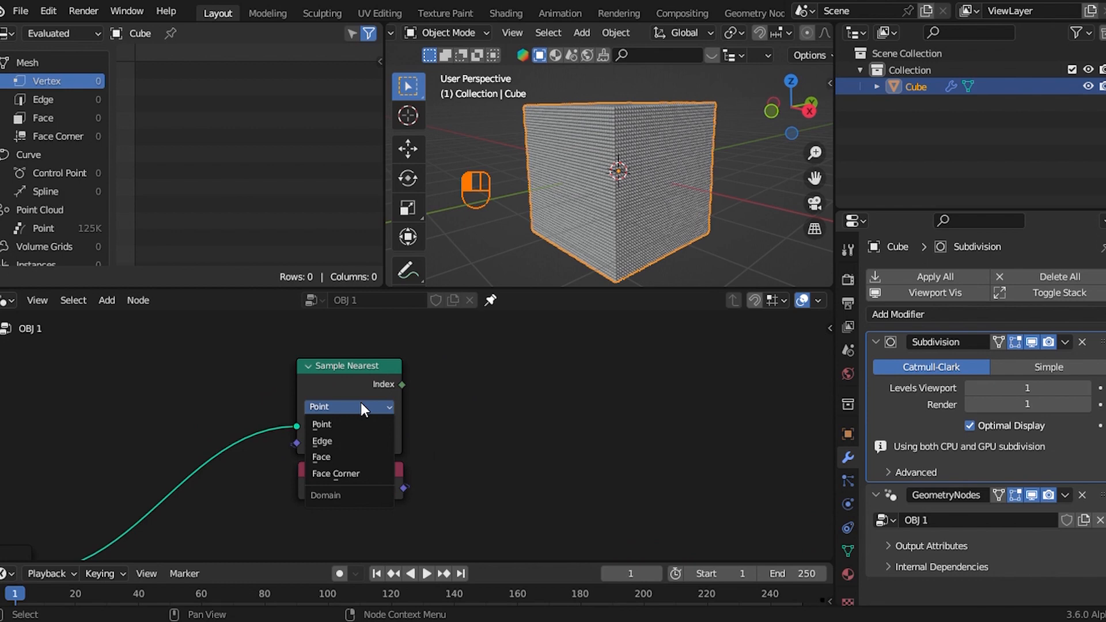
left_click(365, 456)
scroll(409, 429, "down", 1)
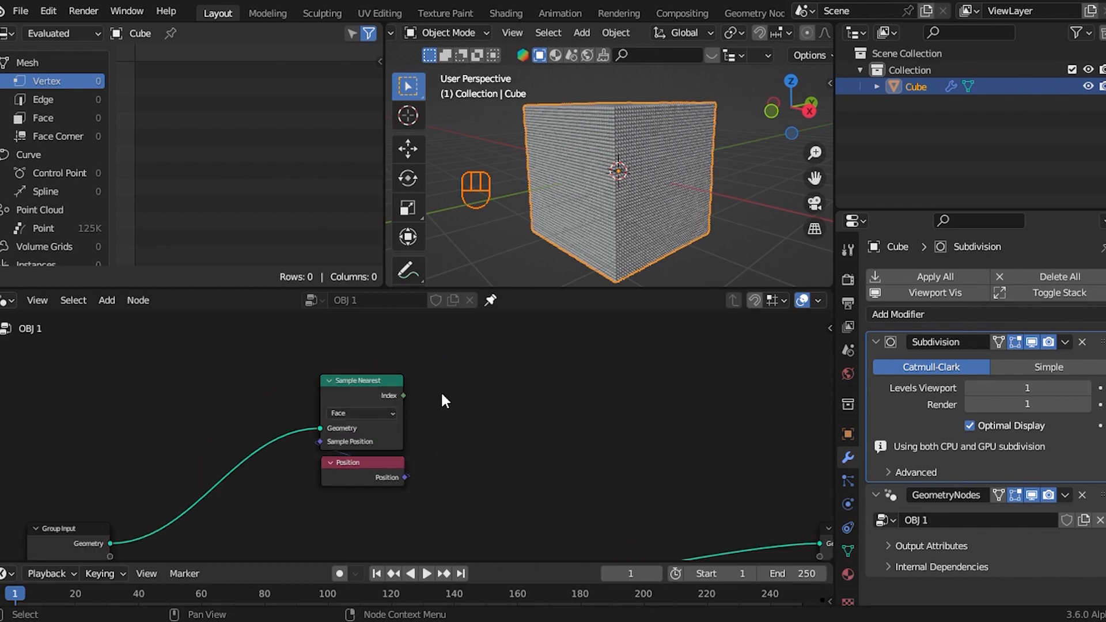
Step: Add a Sample Index node with its Index input fed by the Sample Nearest node's Index output
scroll(441, 398, "up", 1)
left_click_drag(389, 397, 542, 393)
type("sam")
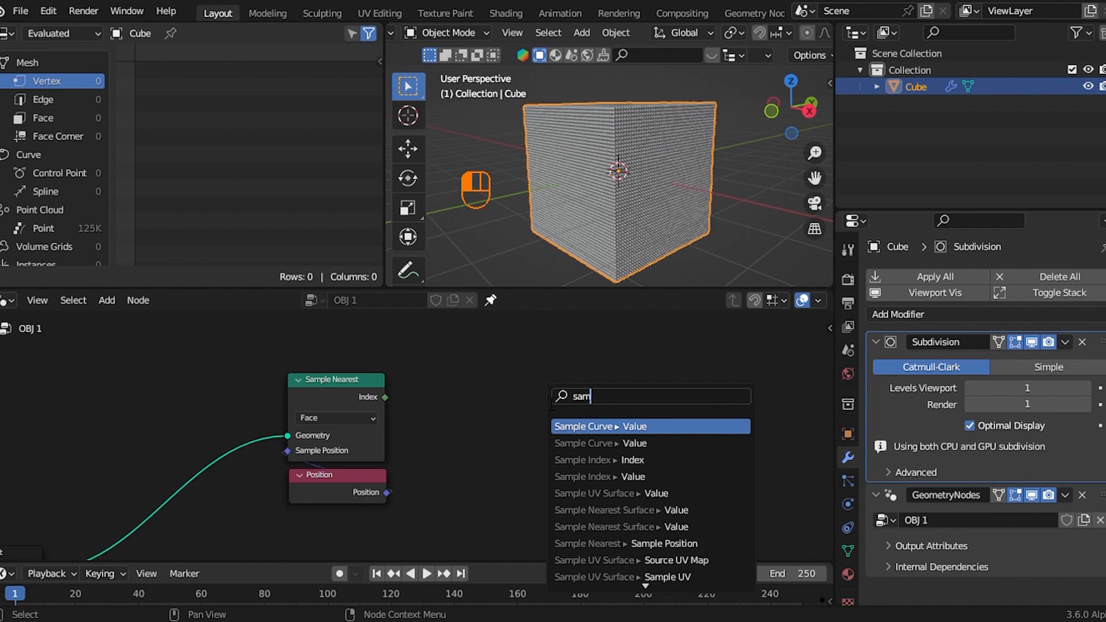
left_click(599, 459)
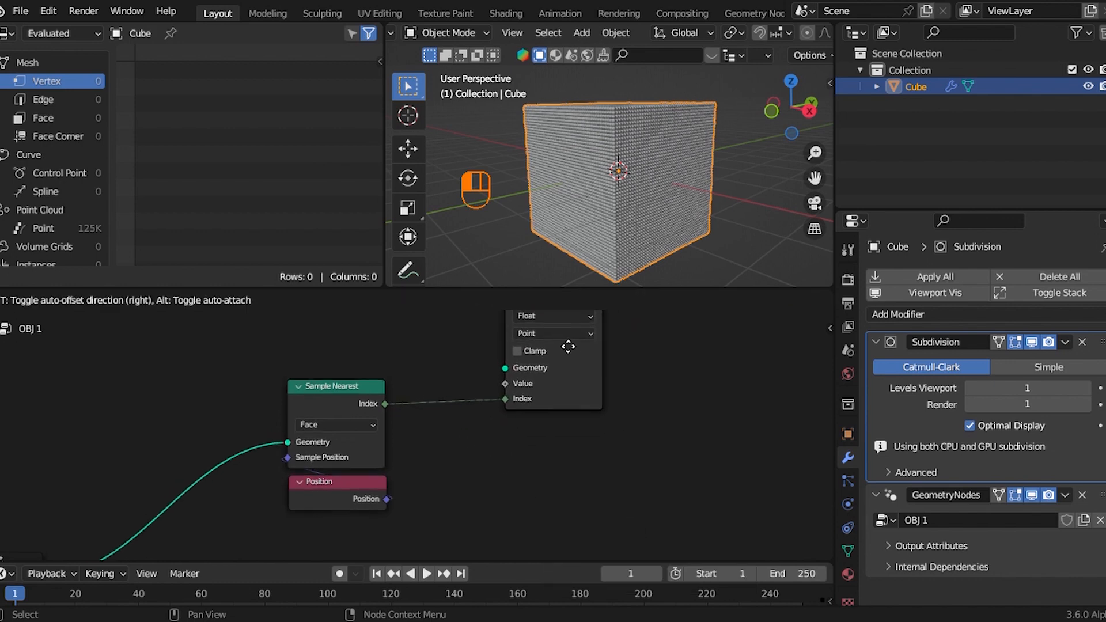
left_click(558, 378)
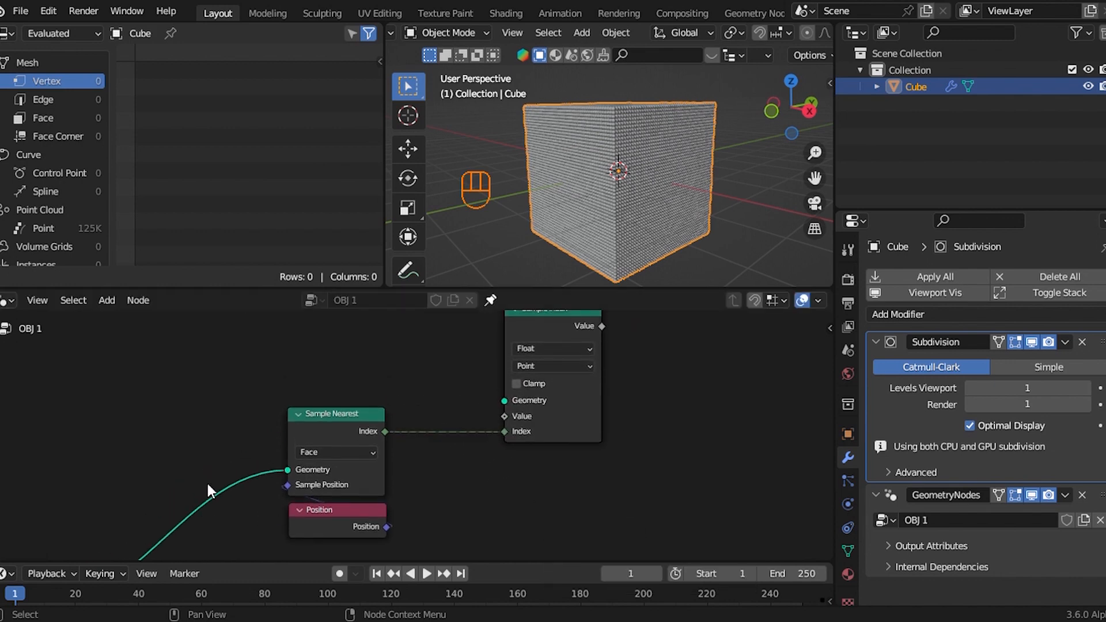
Step: Connect the Group Input geometry to Sample Index through two reroute points, routing the link above the Sample Nearest node
right_click_drag(234, 463, 252, 508, "shift")
left_click_drag(240, 481, 507, 399)
right_click_drag(455, 391, 460, 406, "shift")
key("g")
key("x")
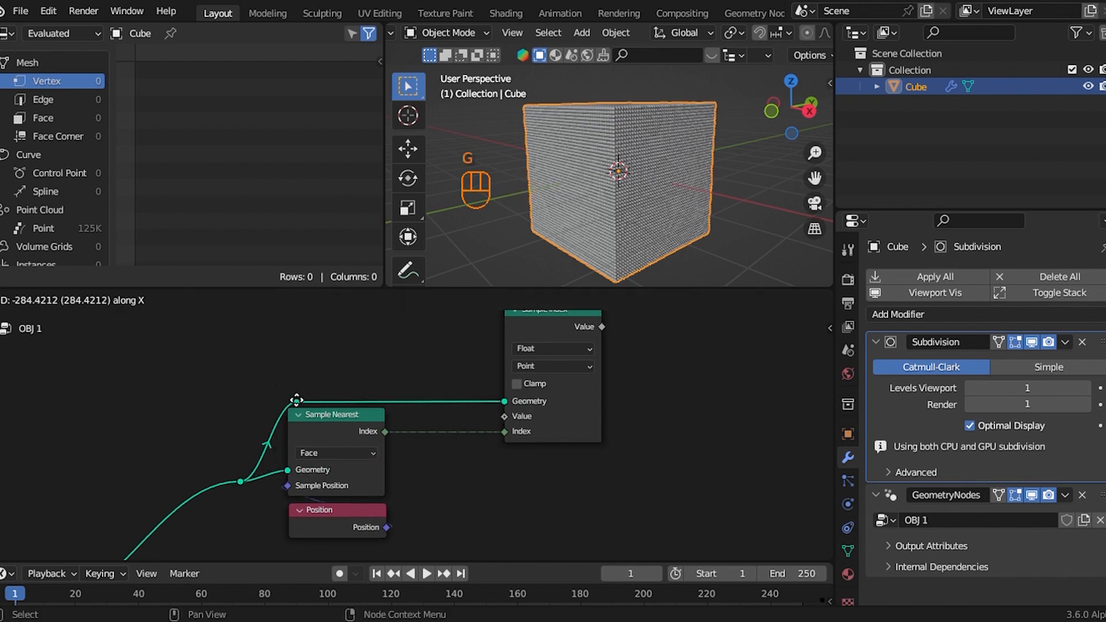
left_click(287, 397)
Step: Raise the Sample Index node and its reroute point slightly so the geometry link runs level
scroll(449, 429, "up", 2)
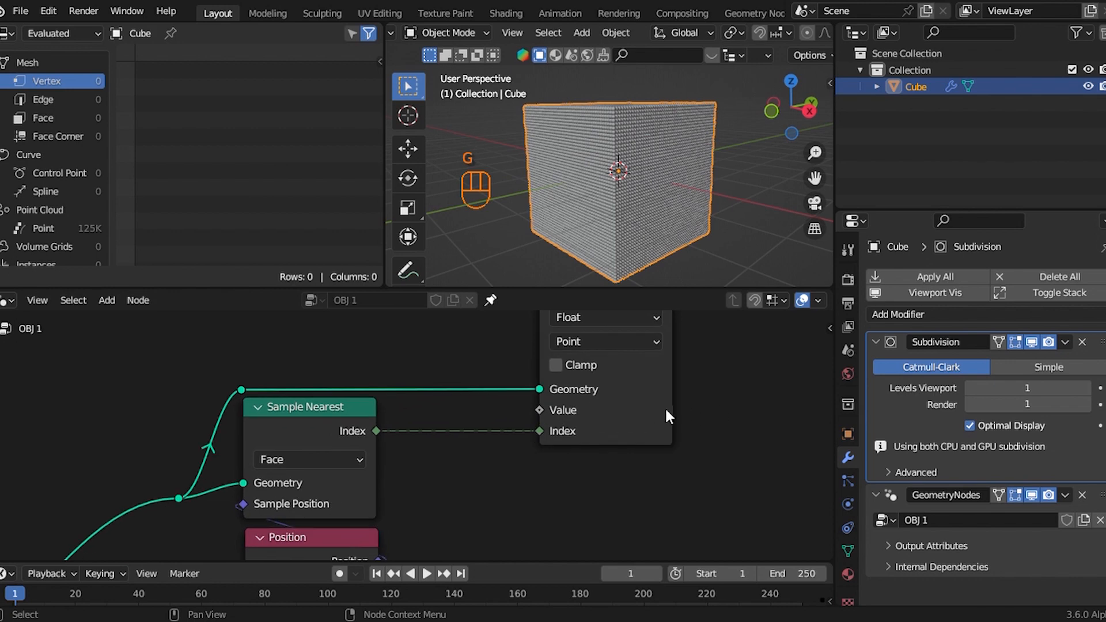
key("g")
left_click(671, 380)
left_click_drag(211, 381, 245, 385)
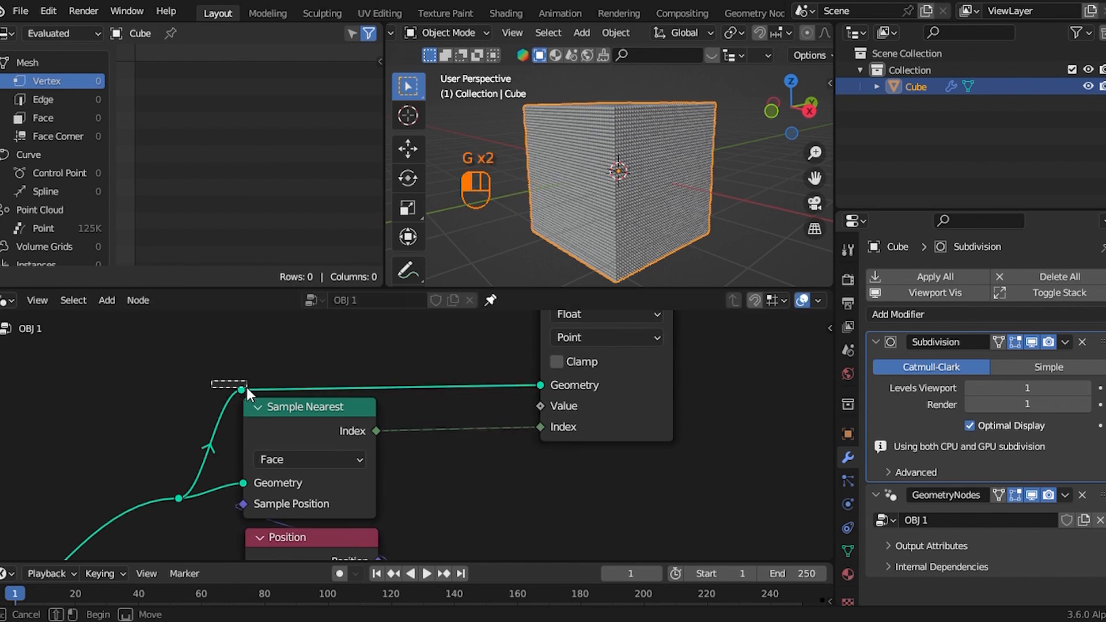
key("g")
left_click(247, 380)
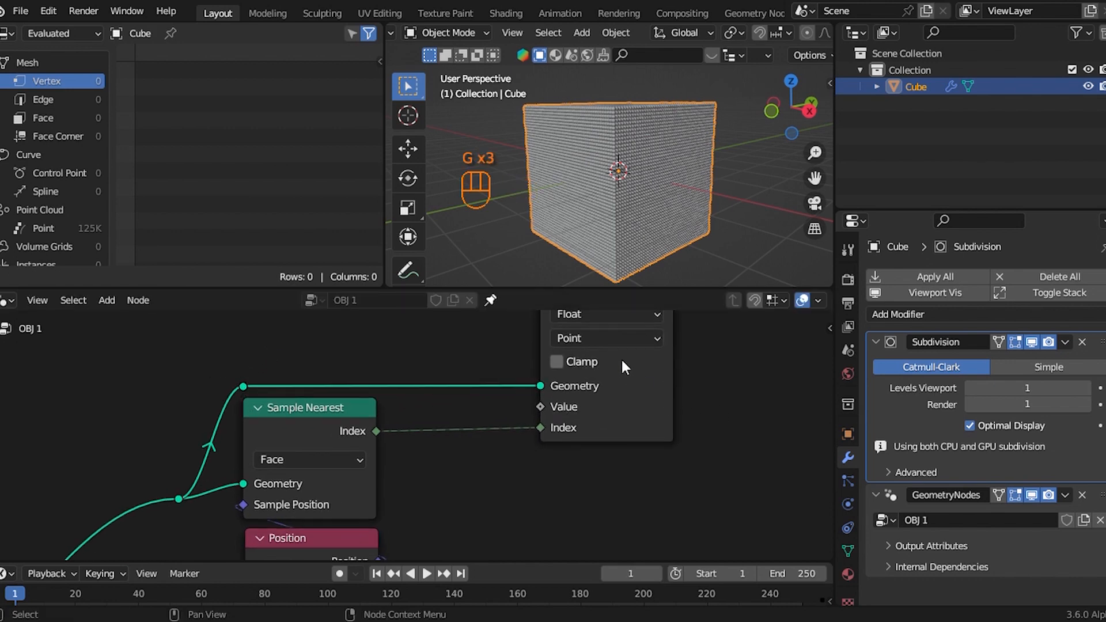
Step: Set the Sample Index node's data type to Vector
scroll(604, 346, "down", 1)
left_click(589, 336)
left_click(560, 380)
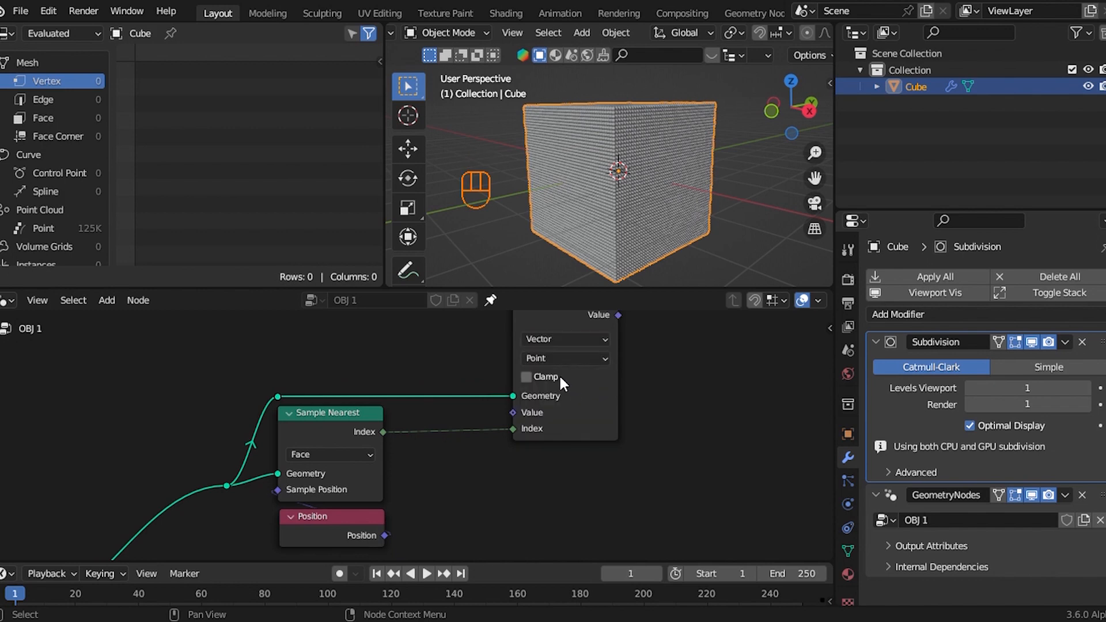
Step: Feed the Sample Index node's Value input from a new Position node and set its domain to Face
left_click_drag(517, 413, 618, 462)
type("po")
left_click(579, 447)
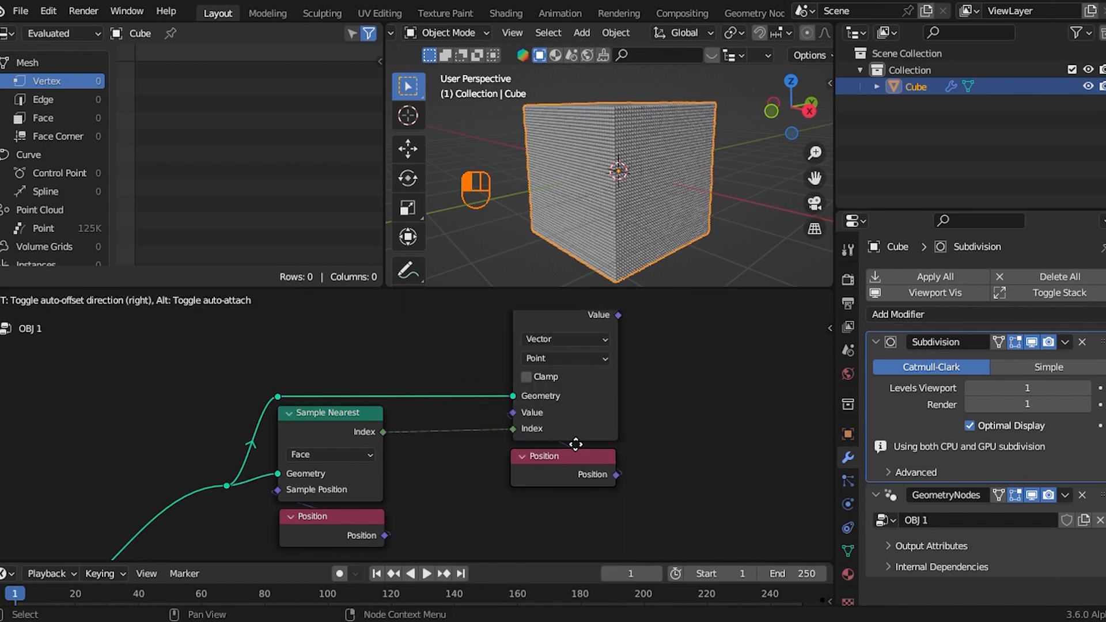
left_click(577, 439)
left_click(565, 364)
left_click(560, 409)
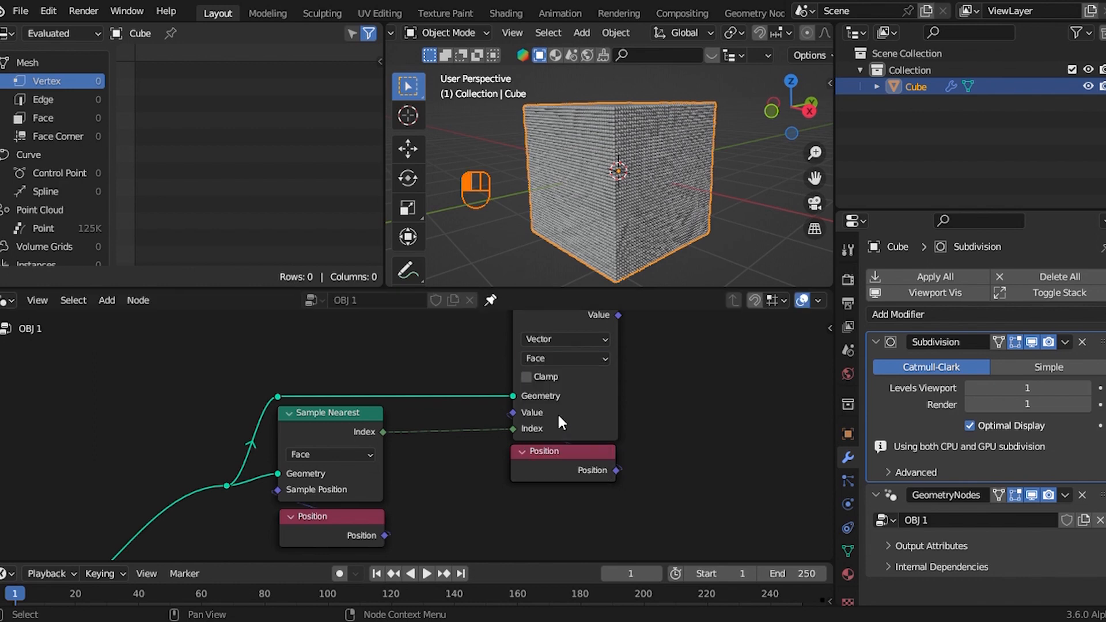
Step: Shift the Sample Index and its Position node down slightly together to level the incoming geometry link
scroll(579, 419, "down", 2)
scroll(494, 435, "up", 2)
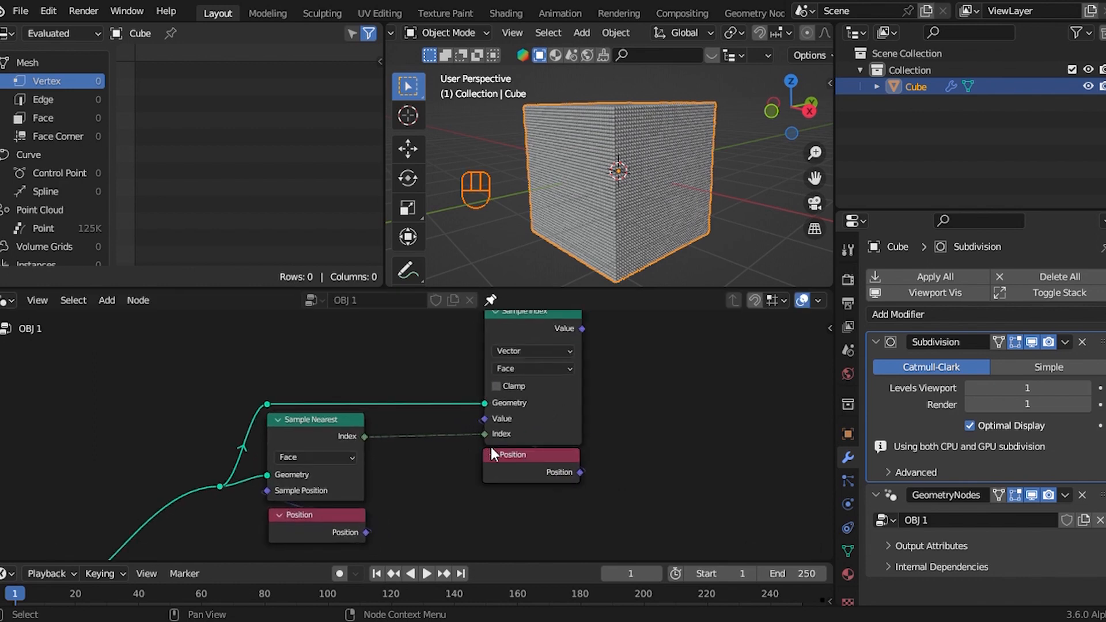
left_click_drag(470, 420, 542, 472)
key("g")
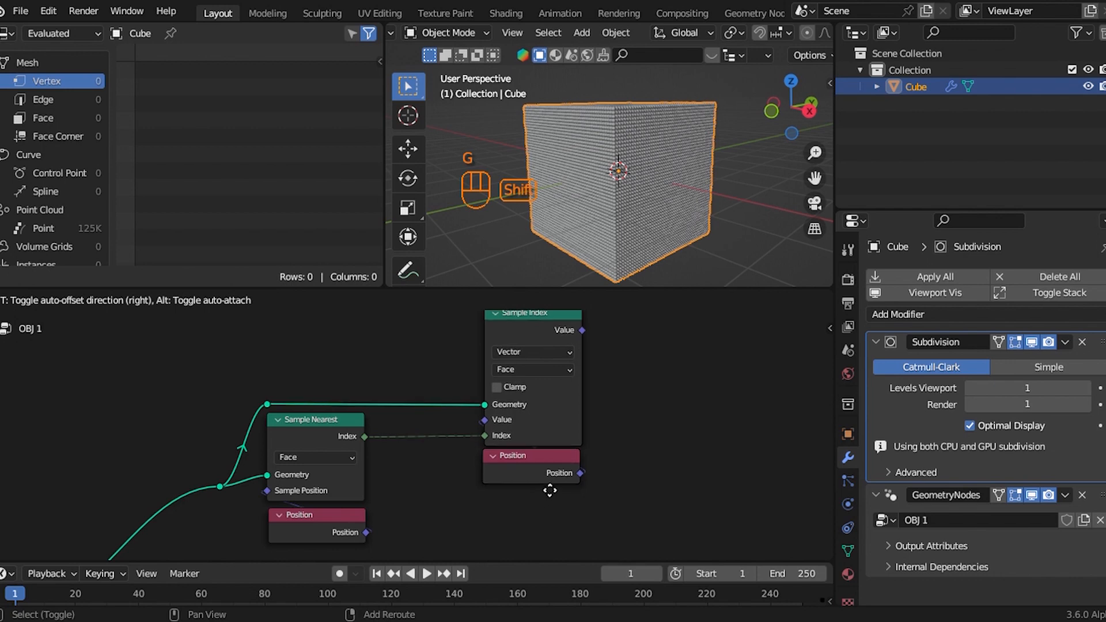
left_click(549, 488)
Step: Duplicate the Sample Index node and place the copy vertically above the original
scroll(556, 427, "down", 3)
middle_click_drag(471, 423, 467, 470)
scroll(506, 415, "up", 2)
left_click(528, 395)
key("shift+d")
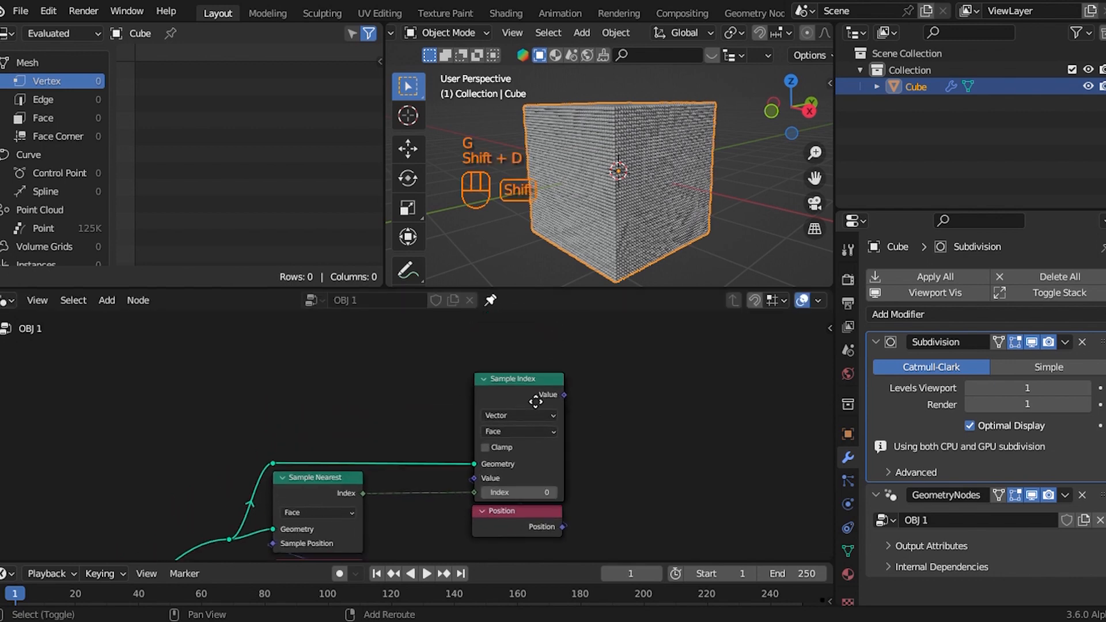
key("y")
left_click(553, 444)
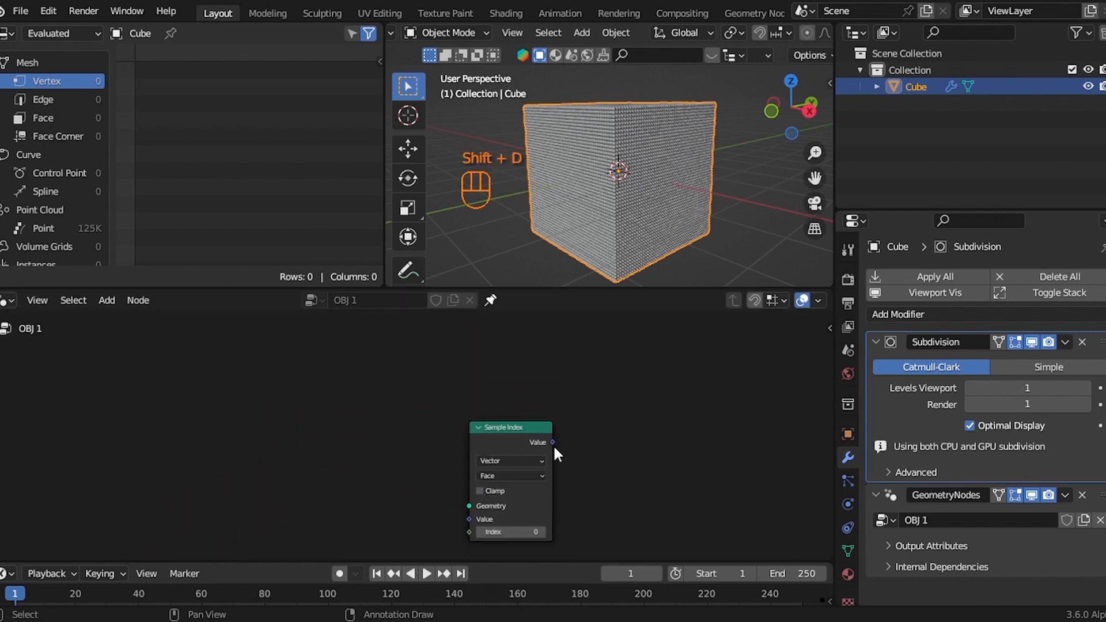
Step: Adjust the duplicate's vertical position, leaving a gap between it and the original Sample Index node
scroll(585, 398, "down", 3)
scroll(583, 388, "up", 2)
key("g")
key("y")
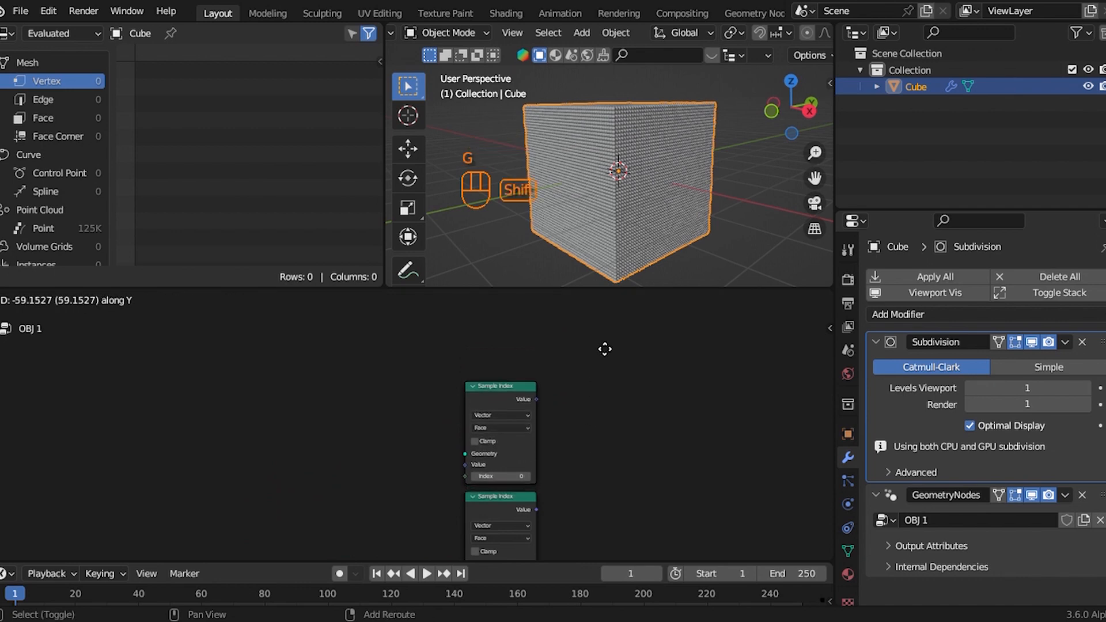
left_click(588, 485)
scroll(585, 485, "up", 1)
middle_click_drag(585, 484, 594, 423)
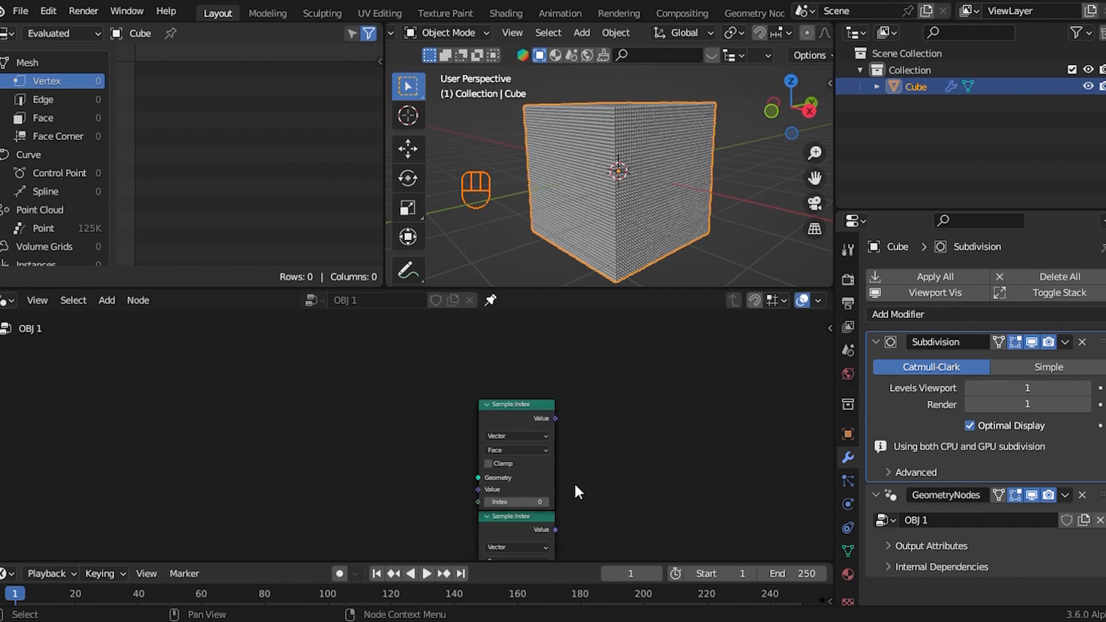
key("g")
key("y")
left_click(582, 469)
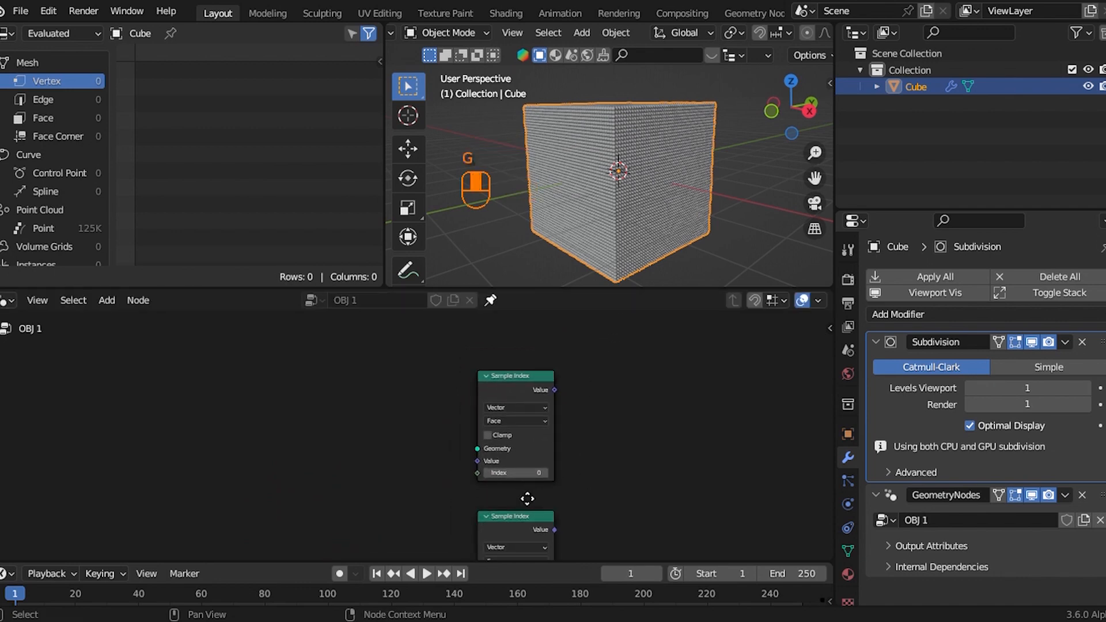
Step: Feed the upper Sample Index node's Value input from a new Normal node, and nudge the Normal node into place beneath it
scroll(497, 456, "up", 2)
left_click_drag(502, 453, 633, 497)
type("nor")
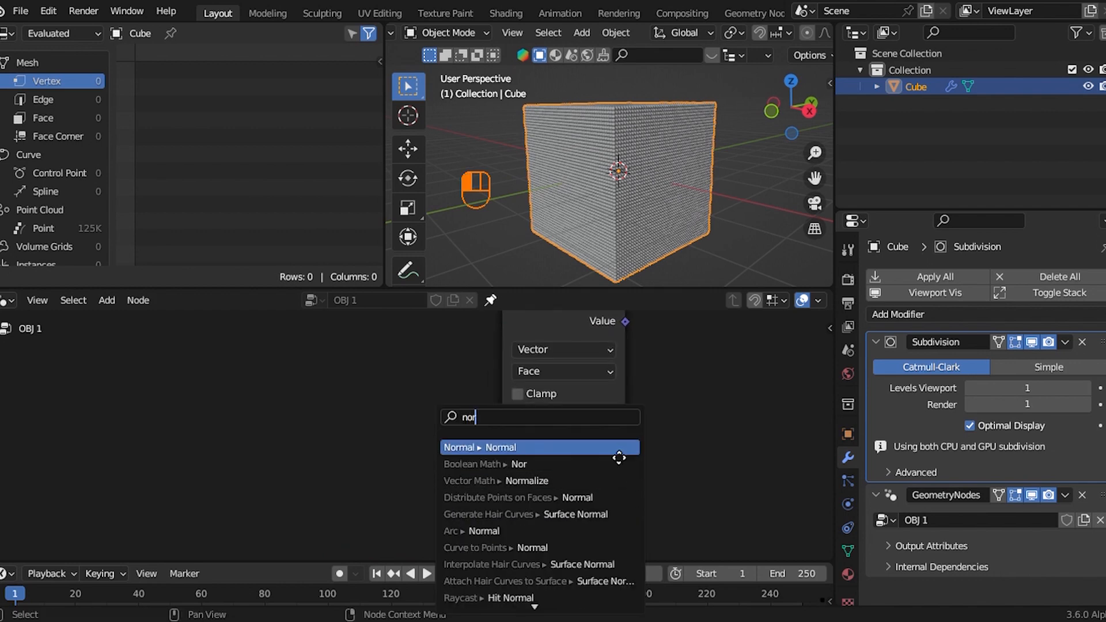
key("Return")
left_click(577, 453)
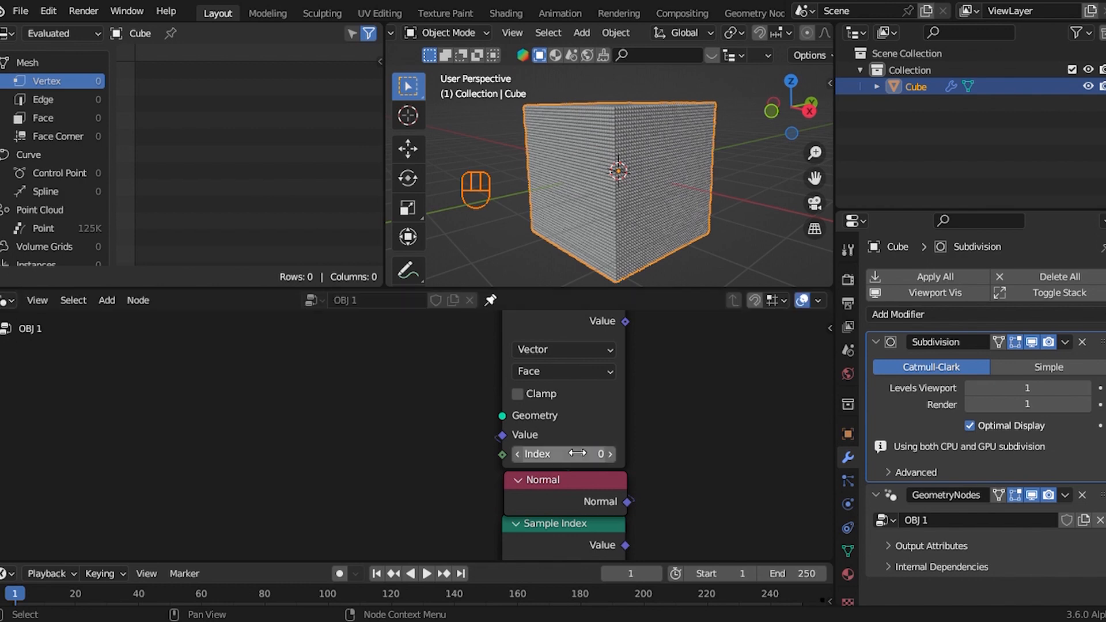
scroll(577, 453, "down", 2)
left_click_drag(452, 423, 530, 484)
key("g")
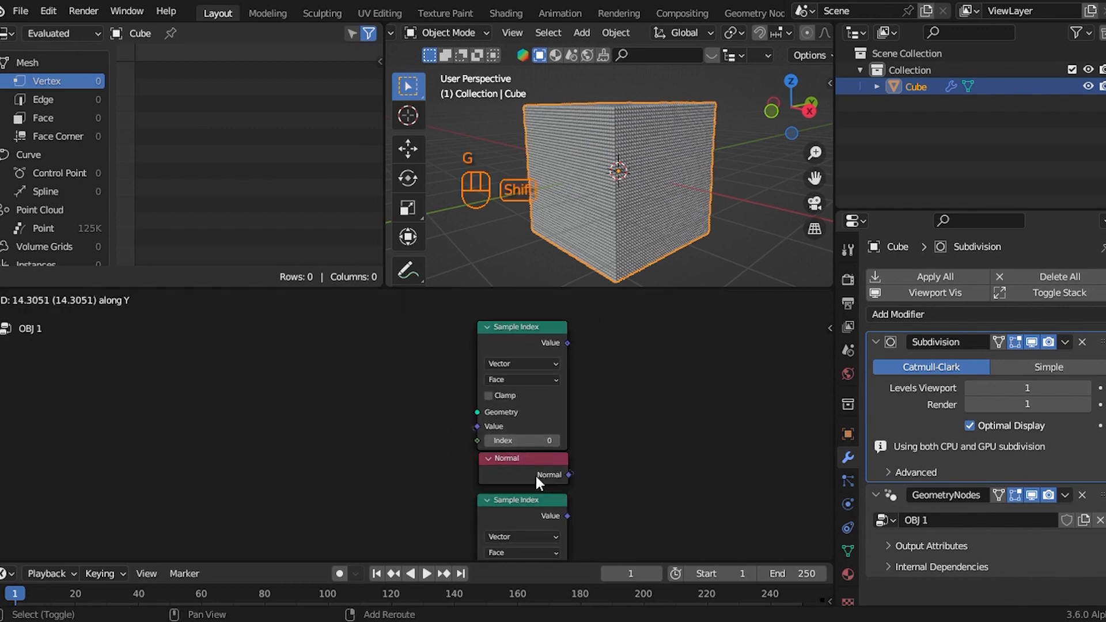
left_click(535, 483)
Step: Connect the rerouted geometry and the Sample Nearest node's Index output to the upper Sample Index node
scroll(486, 484, "down", 2)
middle_click_drag(486, 483, 499, 397)
scroll(499, 396, "up", 2)
left_click_drag(386, 489, 313, 501)
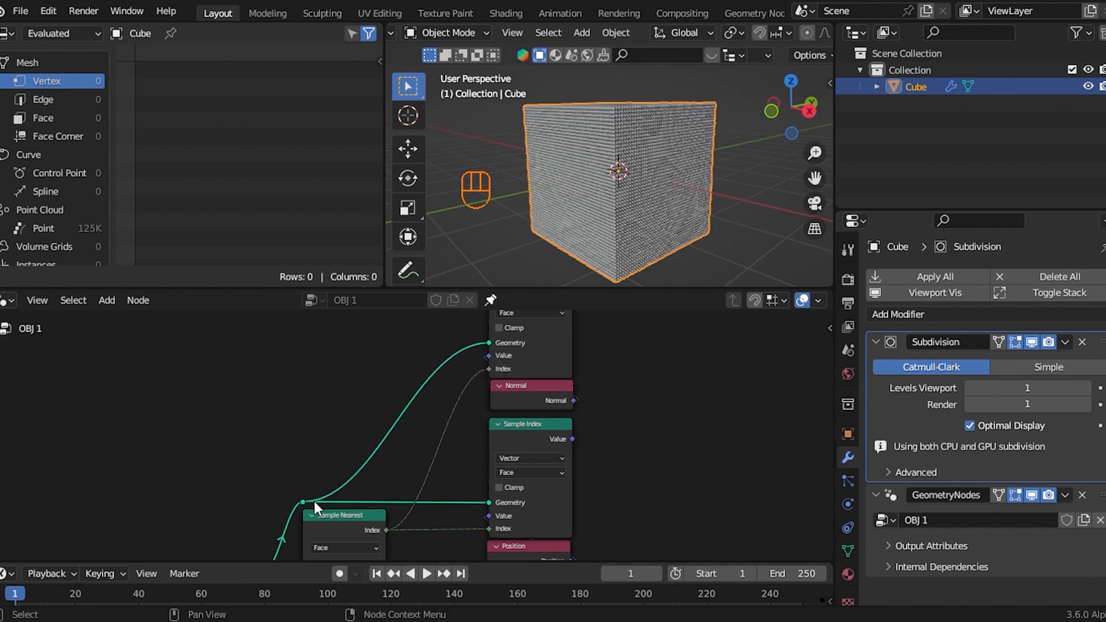
scroll(386, 491, "down", 1)
middle_click_drag(391, 469, 393, 455)
scroll(588, 412, "up", 3)
scroll(590, 413, "down", 3)
middle_click_drag(581, 435, 541, 436)
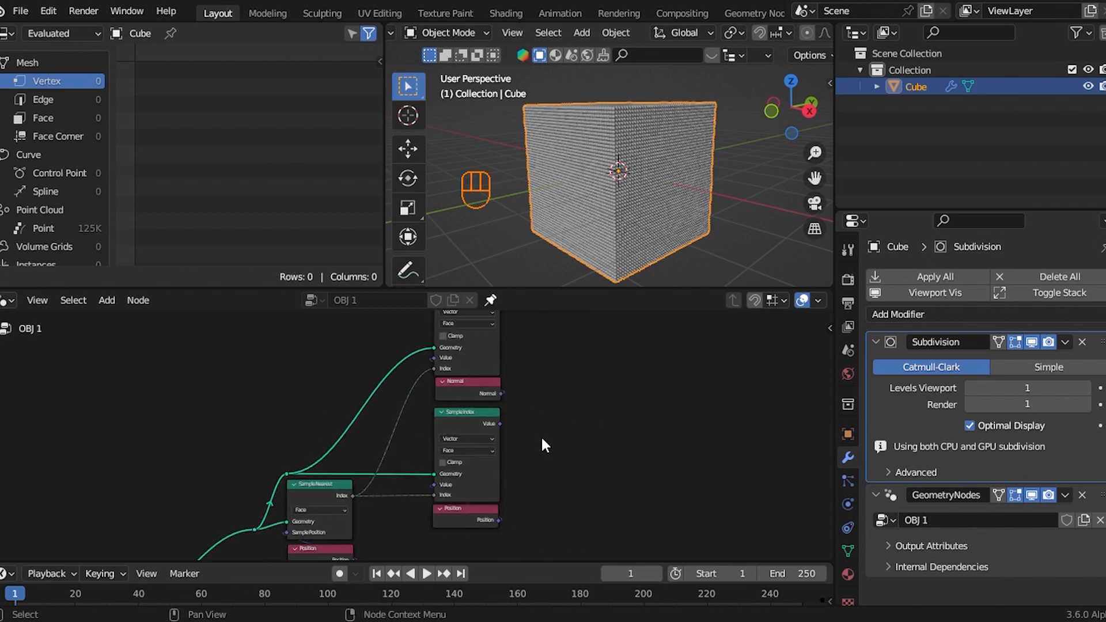
Step: Add a Vector Math node set to Subtract, with its first vector fed by the lower Sample Index node's Value
scroll(538, 427, "up", 4)
left_click_drag(533, 419, 749, 487)
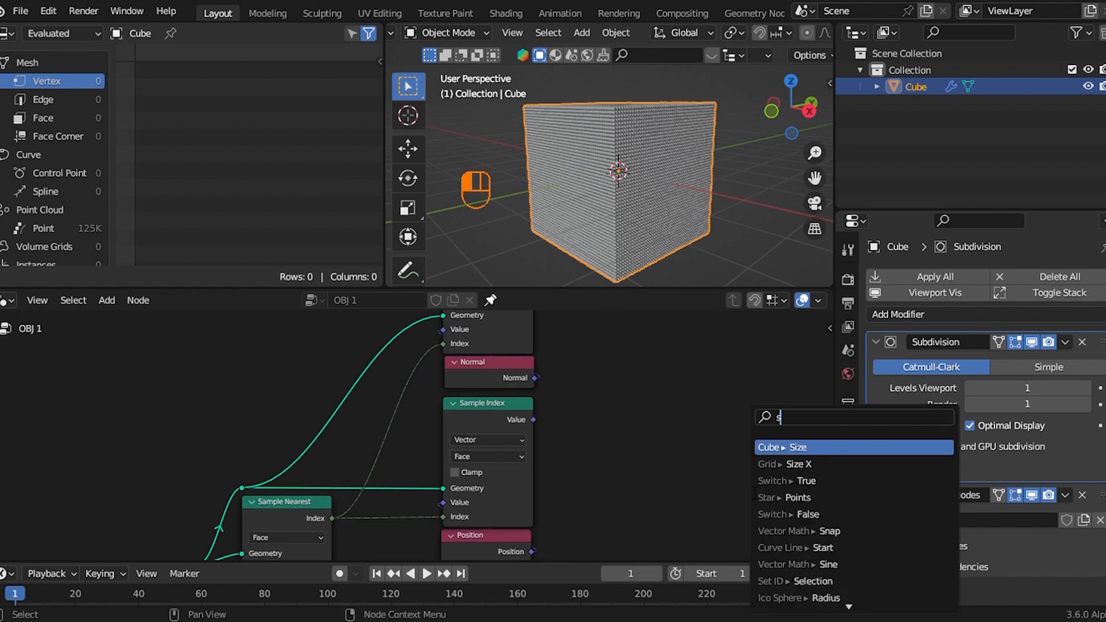
type("sub")
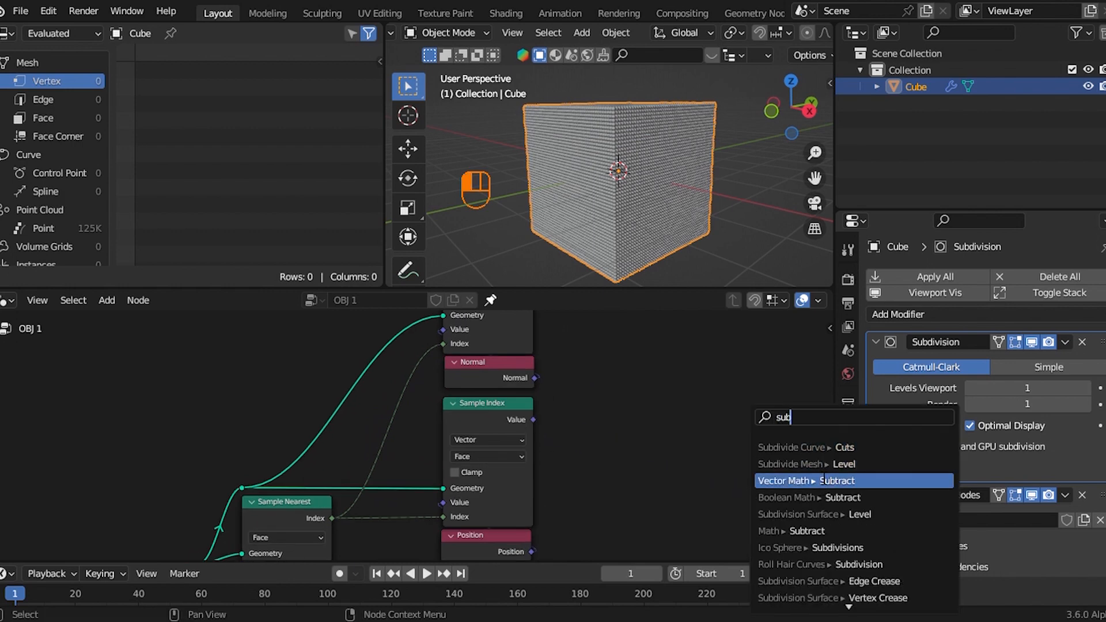
type("t")
left_click(813, 451)
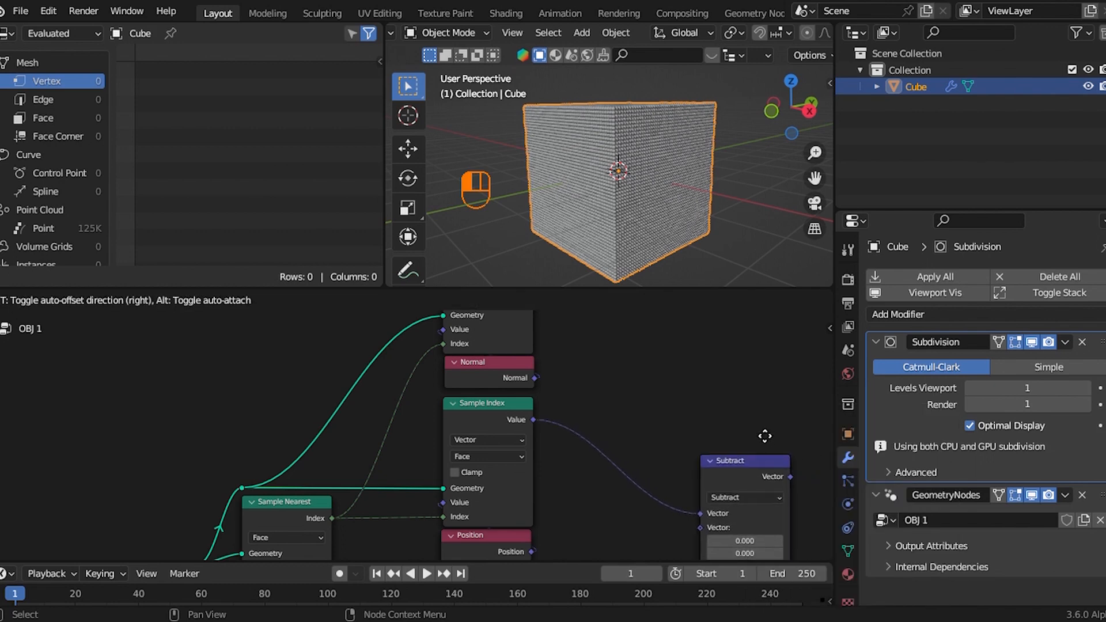
left_click(766, 437)
Step: Duplicate the Position node beside the lower Sample Index and connect it to the Subtract node's second vector
scroll(529, 502, "down", 5)
middle_click_drag(507, 501, 446, 450)
scroll(445, 450, "up", 6)
key("shift+d")
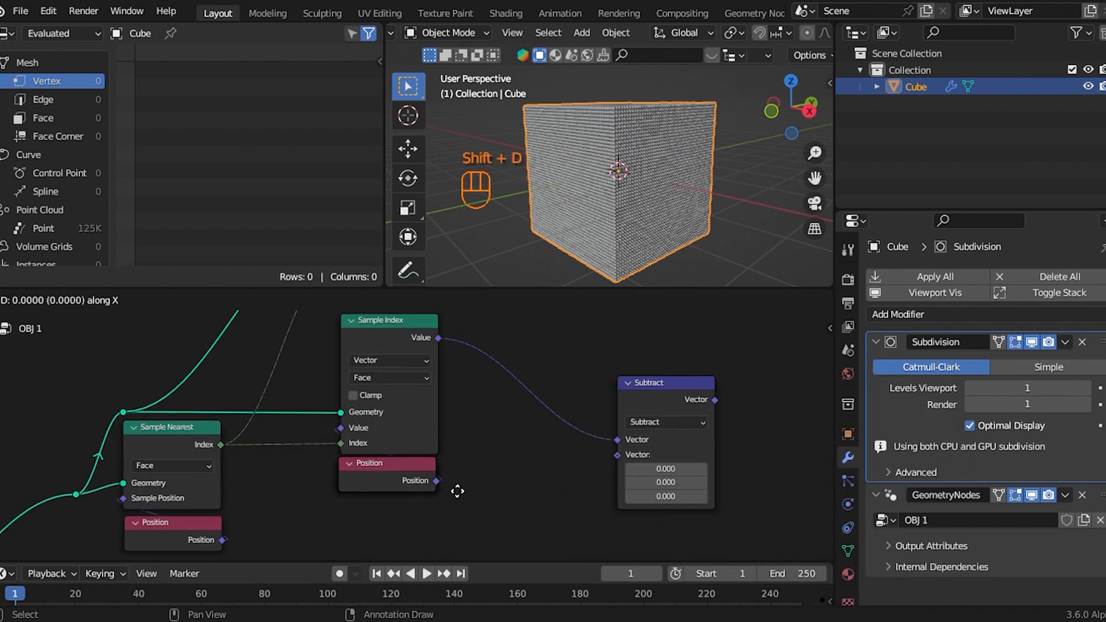
left_click(570, 483)
left_click_drag(568, 480, 617, 455)
scroll(620, 454, "down", 2)
scroll(569, 459, "up", 3)
Step: Move the Subtract node up slightly
left_click(569, 403)
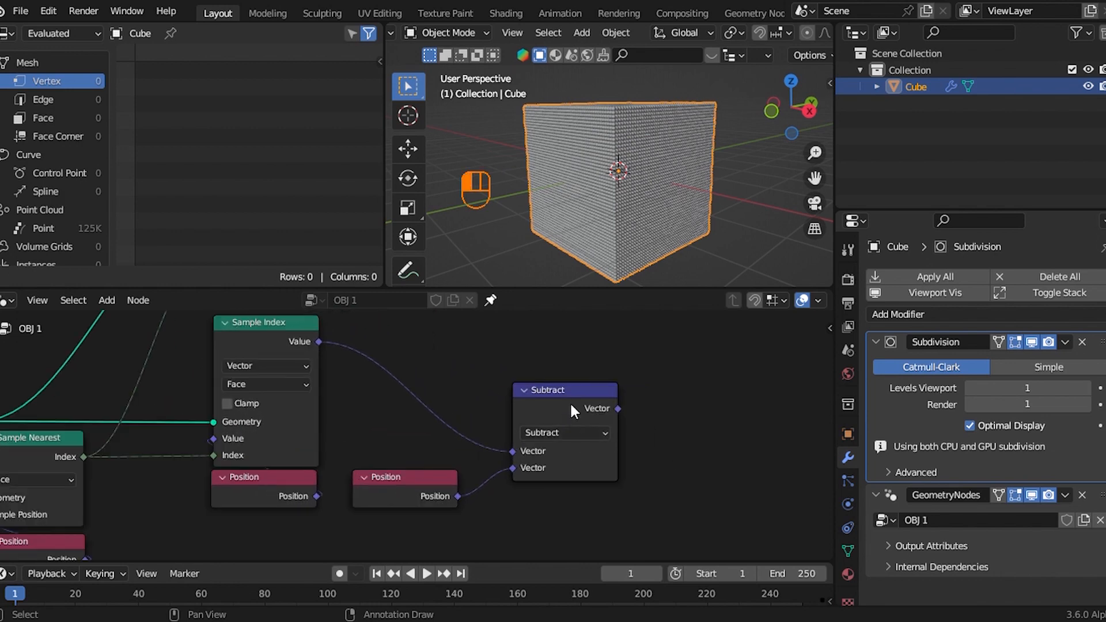
key("g")
left_click(566, 372)
scroll(576, 380, "down", 2)
middle_click_drag(589, 387, 581, 346)
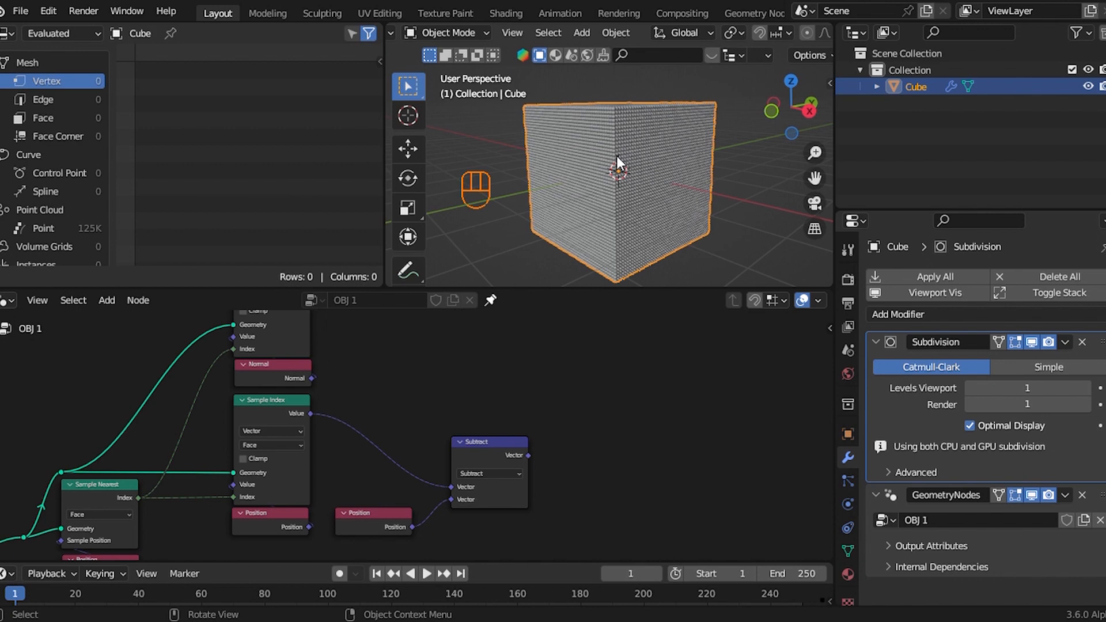
Step: Inspect the monkey mesh inside the point grid using Edit Mode with X-ray, and return to Object Mode
key("Tab")
key("alt+z")
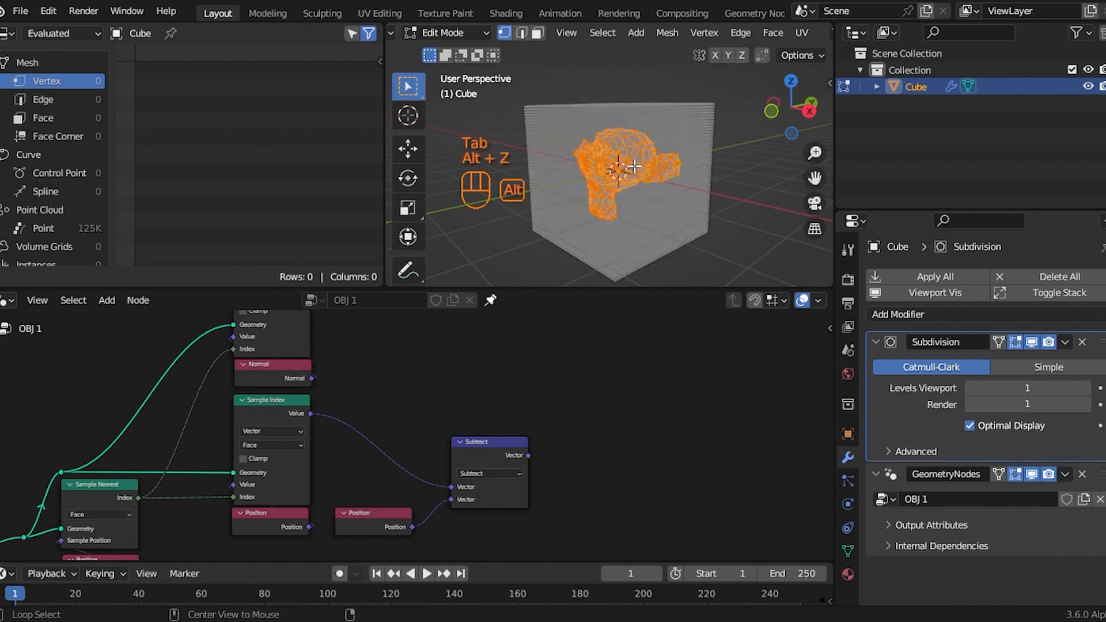
key("alt+z")
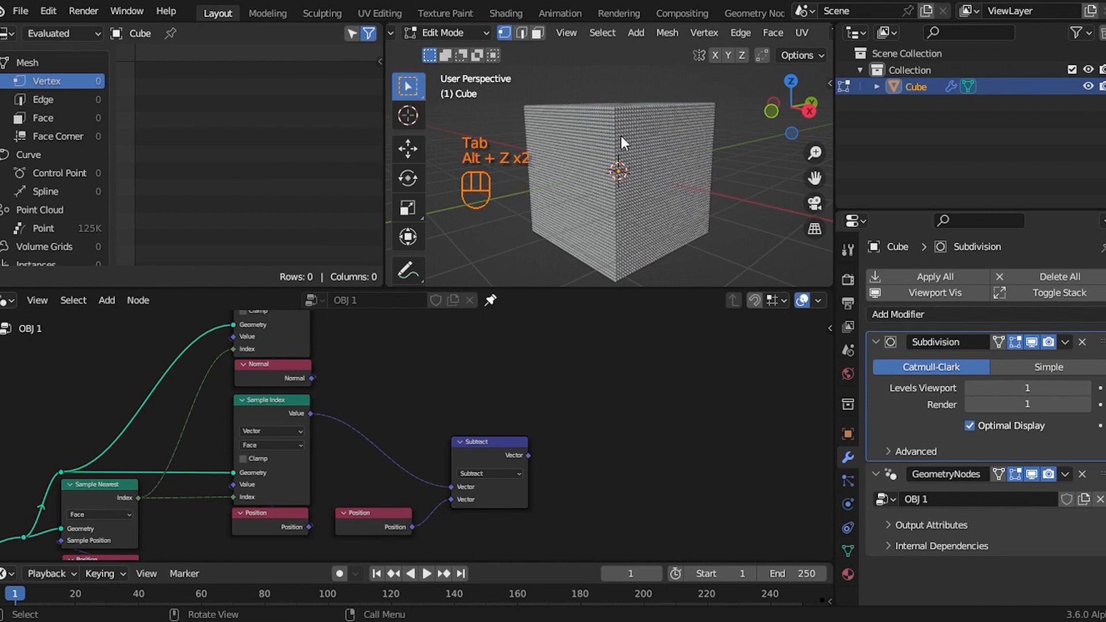
key("Tab")
Step: Move the Group Output node to make room around the Subtract node
scroll(417, 449, "down", 6)
scroll(475, 475, "down", 3)
middle_click_drag(458, 512, 475, 468)
scroll(471, 467, "up", 3)
key("g")
left_click(610, 462)
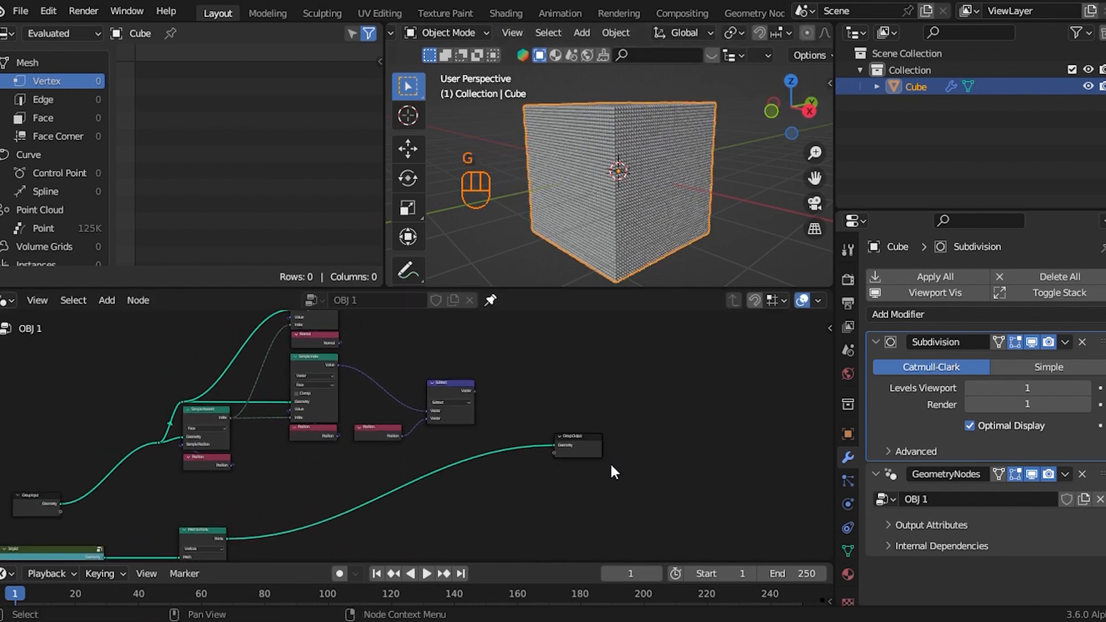
Step: Add a Vector Math node set to Dot Product, with its first vector fed by the upper Sample Index node's Value
scroll(489, 375, "up", 2)
middle_click_drag(489, 375, 500, 501)
scroll(411, 437, "up", 2)
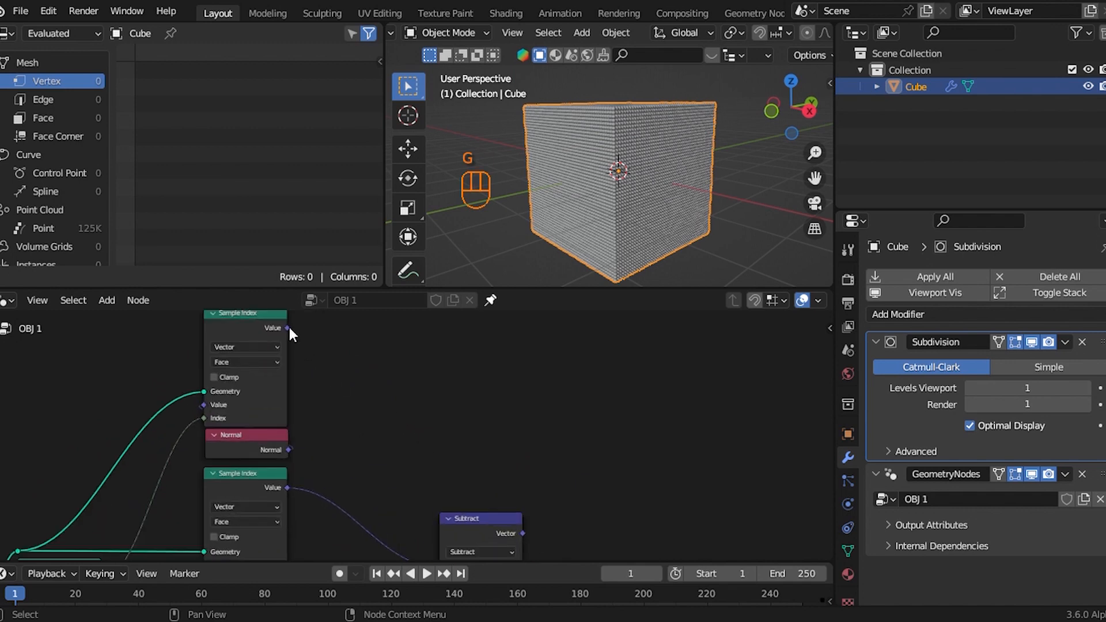
left_click_drag(287, 328, 656, 508)
type("dot")
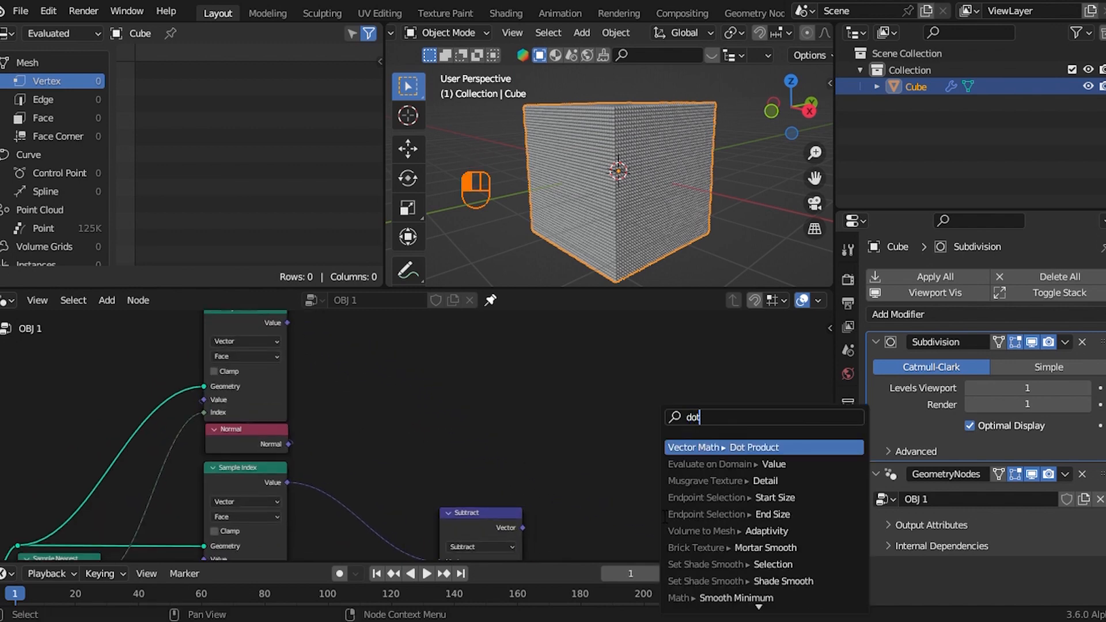
left_click(724, 448)
left_click(665, 395)
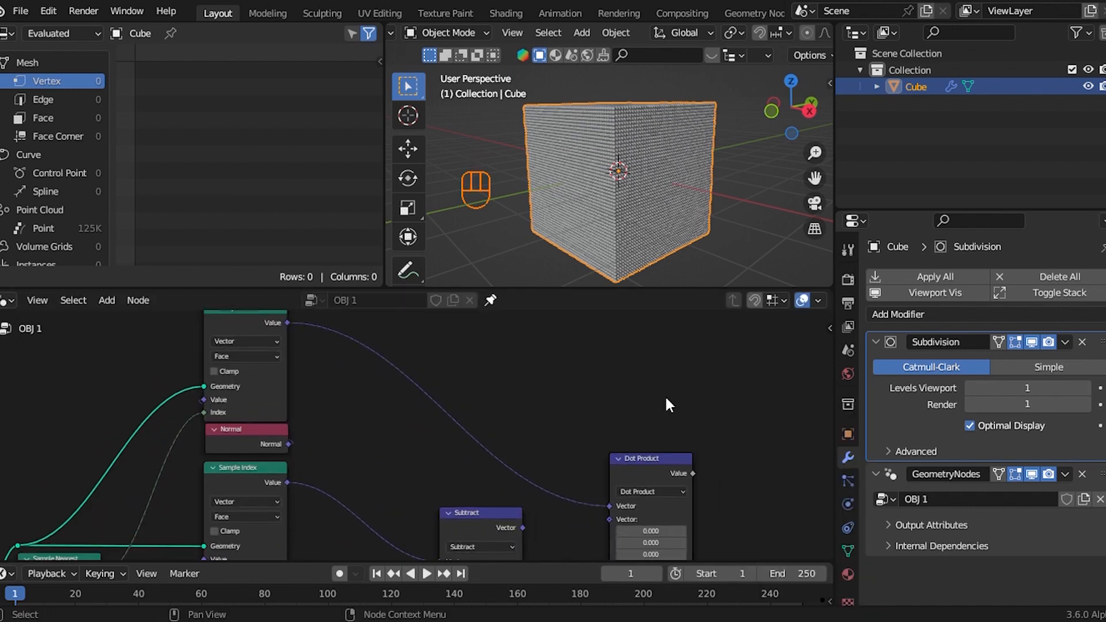
Step: Connect the Subtract node's vector to the Dot Product node's second input and move the Dot Product node up
scroll(638, 435, "down", 3)
middle_click_drag(637, 435, 574, 421)
scroll(575, 422, "up", 2)
left_click_drag(439, 431, 526, 422)
key("g")
left_click(561, 358)
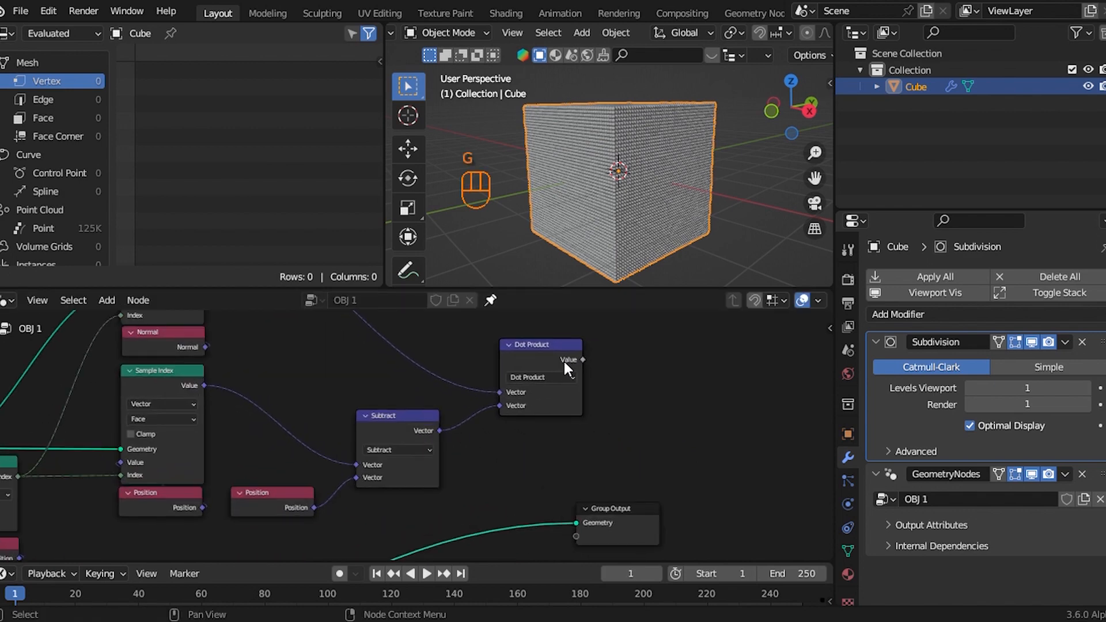
Step: Review the node chain from both Sample Index nodes through Subtract to Dot Product
scroll(558, 361, "down", 5)
middle_click_drag(435, 371, 437, 434)
scroll(438, 434, "up", 3)
scroll(437, 434, "down", 1)
middle_click_drag(311, 409, 361, 403)
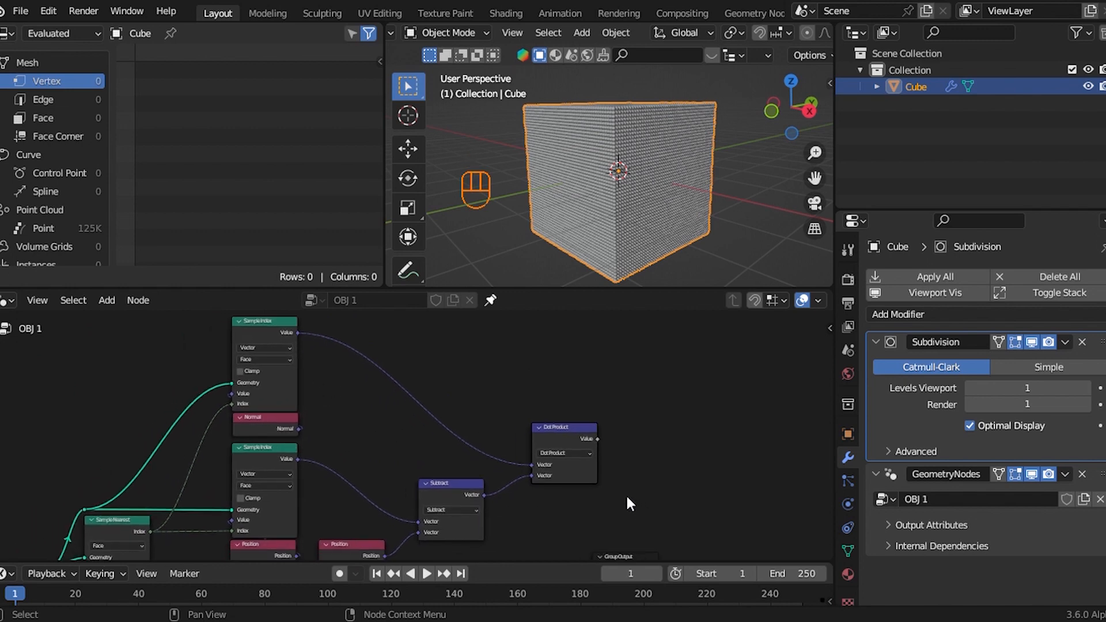
scroll(630, 497, "down", 3)
middle_click_drag(636, 497, 555, 427)
scroll(495, 453, "up", 4)
mouse_move(495, 453)
middle_mouse_down()
mouse_move(525, 462)
mouse_move(509, 442)
middle_mouse_up()
scroll(553, 454, "down", 5)
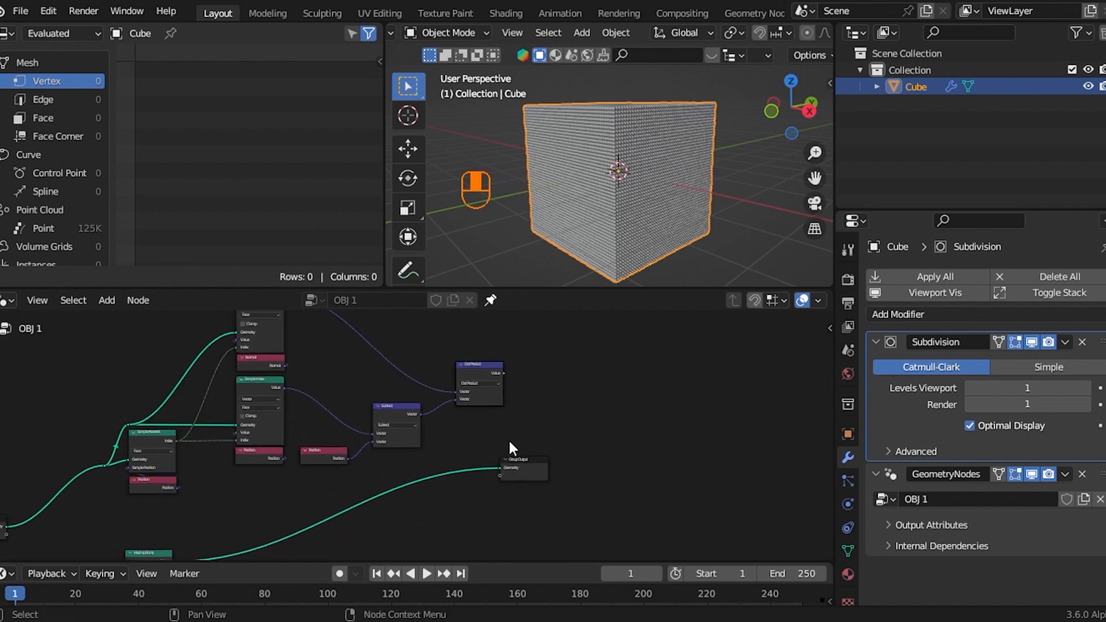
Step: Move the Group Output node farther right to free space on its geometry link
scroll(509, 442, "up", 2)
left_click_drag(507, 441, 577, 492)
key("g")
left_click(674, 523)
scroll(630, 426, "down", 4)
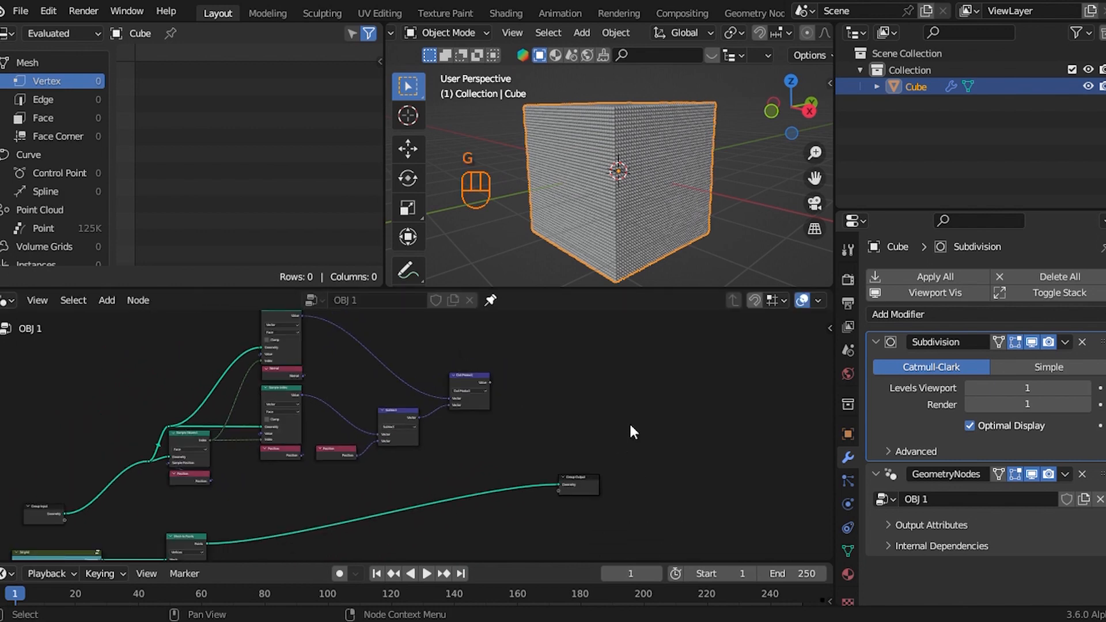
Step: Insert a Delete Geometry node on the geometry link just before the Group Output
scroll(632, 430, "up", 2)
middle_click_drag(84, 412, 267, 417)
scroll(267, 417, "up", 2)
middle_click_drag(402, 418, 398, 481)
middle_click_drag(620, 457, 297, 449)
scroll(357, 432, "down", 2)
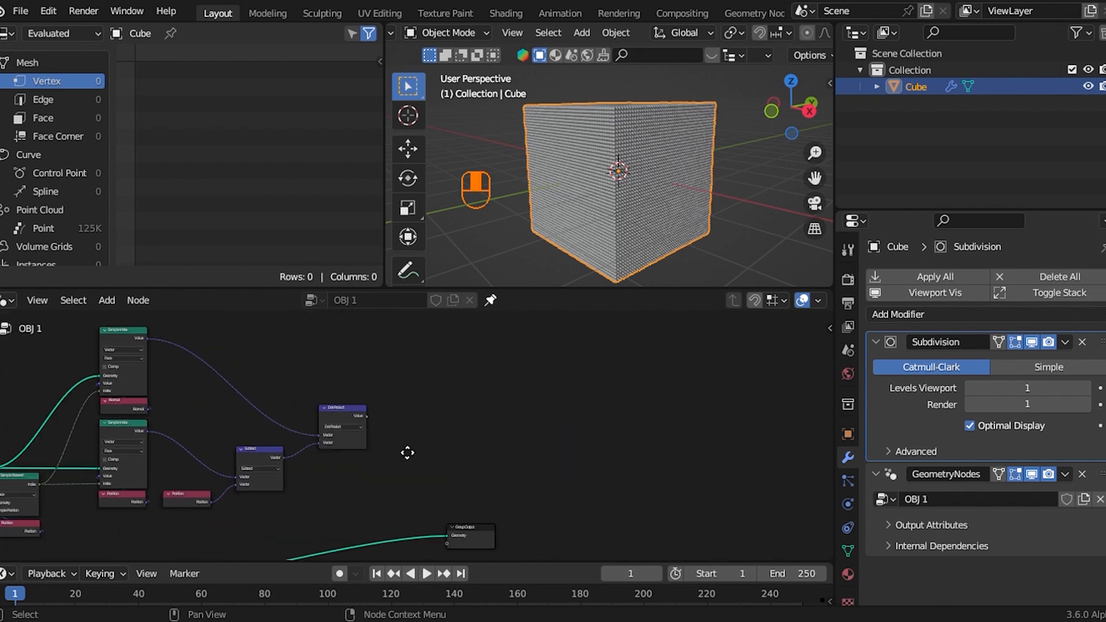
key("shift+a")
left_click(392, 250)
type("del")
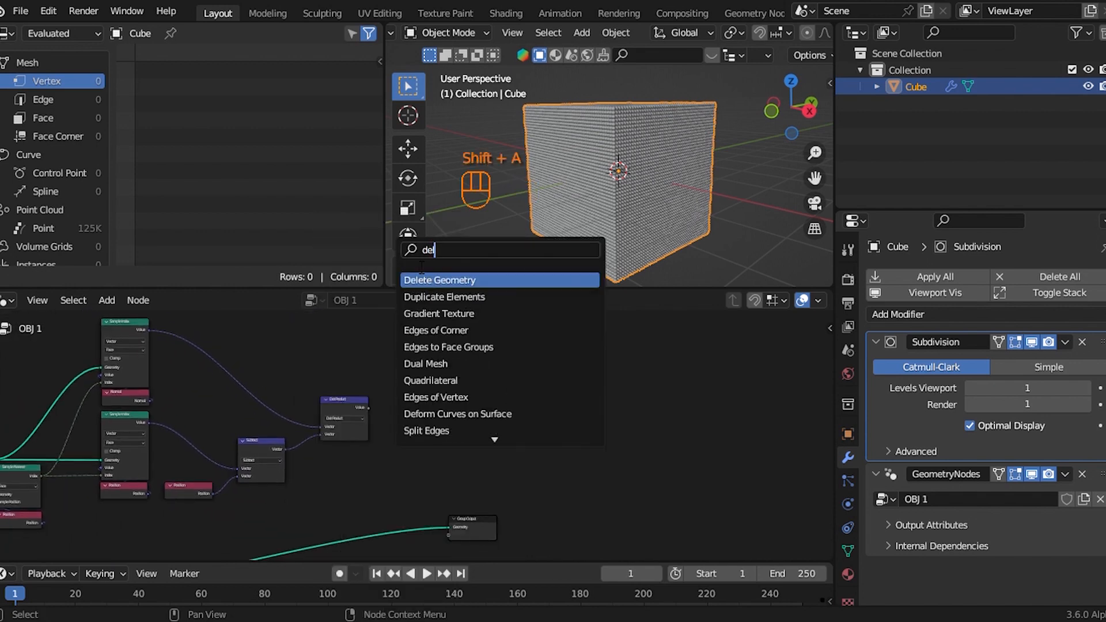
left_click(452, 280)
left_click(394, 469)
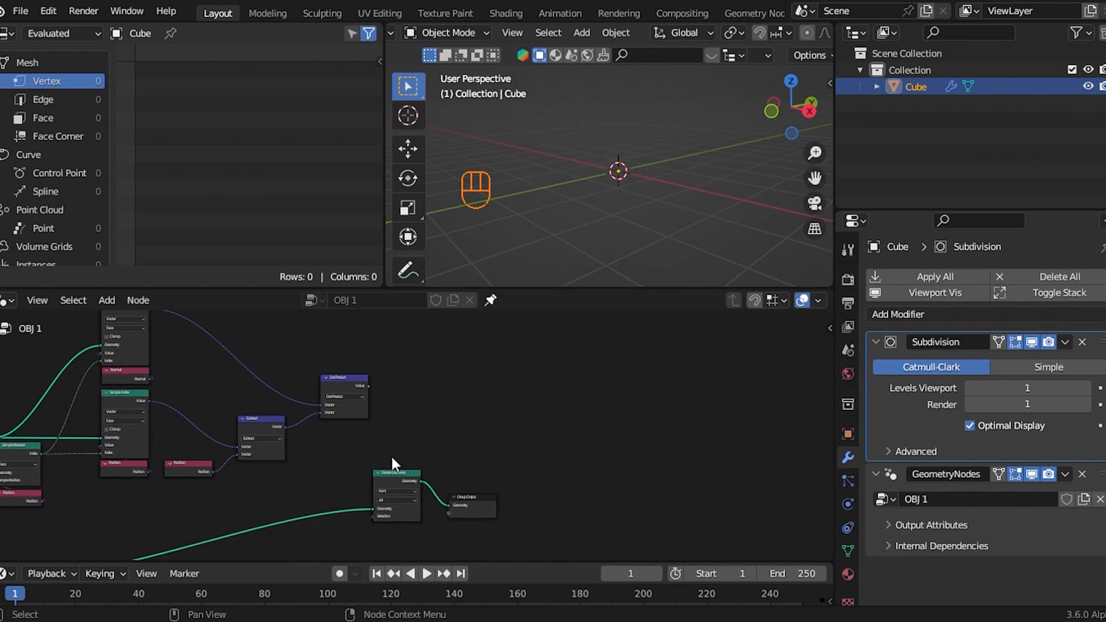
Step: Move the Delete Geometry and Group Output nodes together, farther from the Dot Product node
left_click_drag(384, 454, 541, 565)
key("g")
left_click(611, 504)
Step: Connect the Dot Product node's Value output to the Delete Geometry node's Selection input
scroll(357, 443, "up", 2)
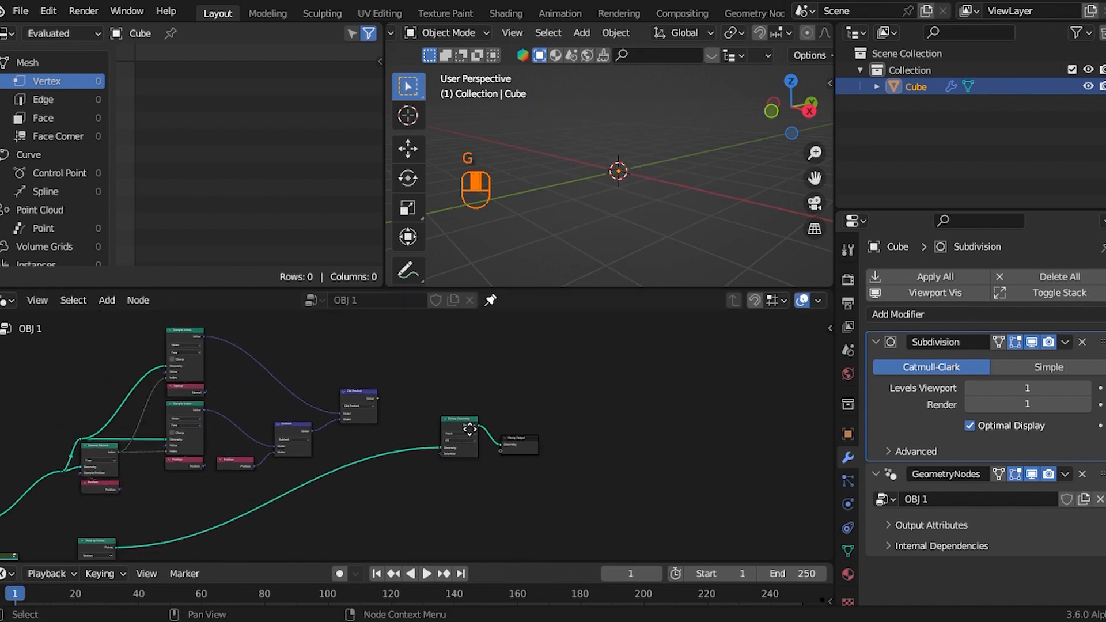
scroll(408, 402, "up", 1)
left_click_drag(372, 351, 469, 447)
Step: Add a Map Range node on the link between the Dot Product value and the Delete Geometry selection
key("shift+a")
left_click(424, 250)
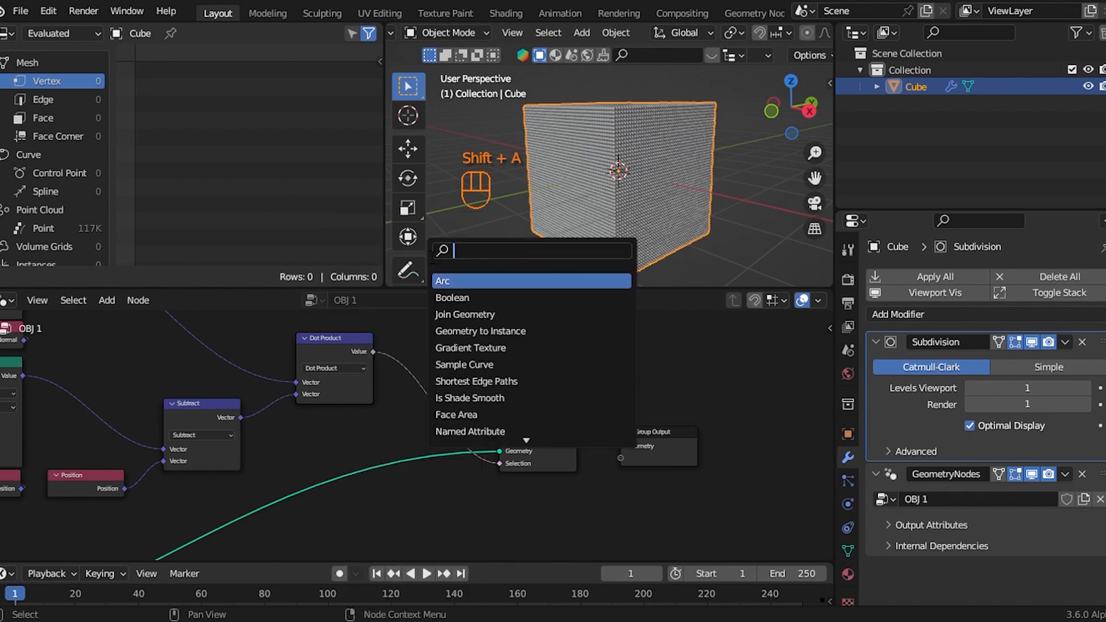
type("ma")
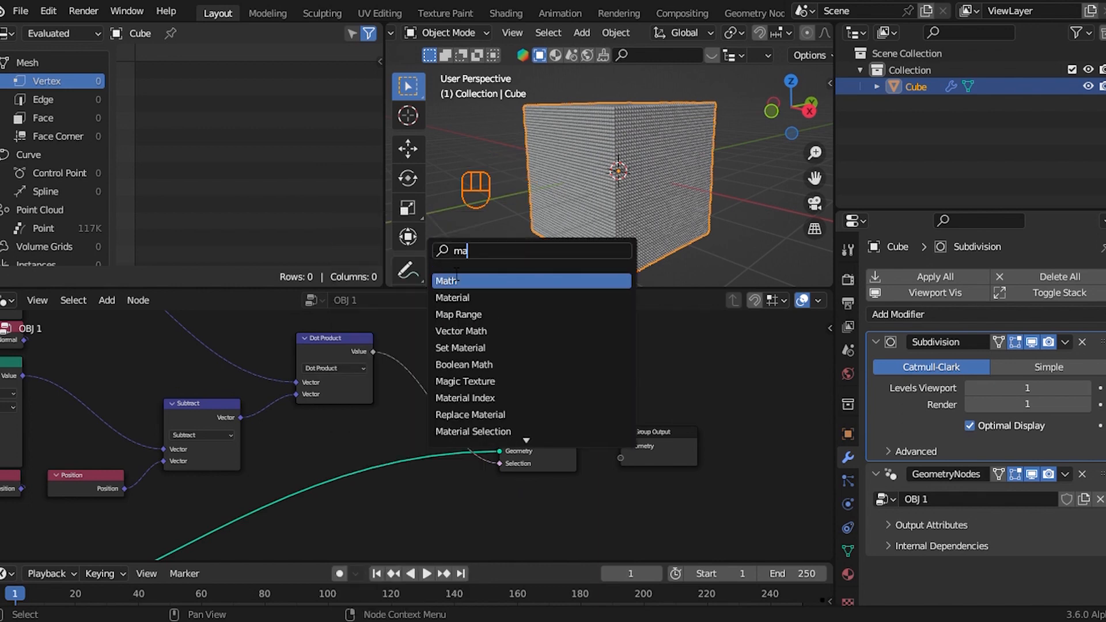
left_click(524, 314)
left_click(506, 382)
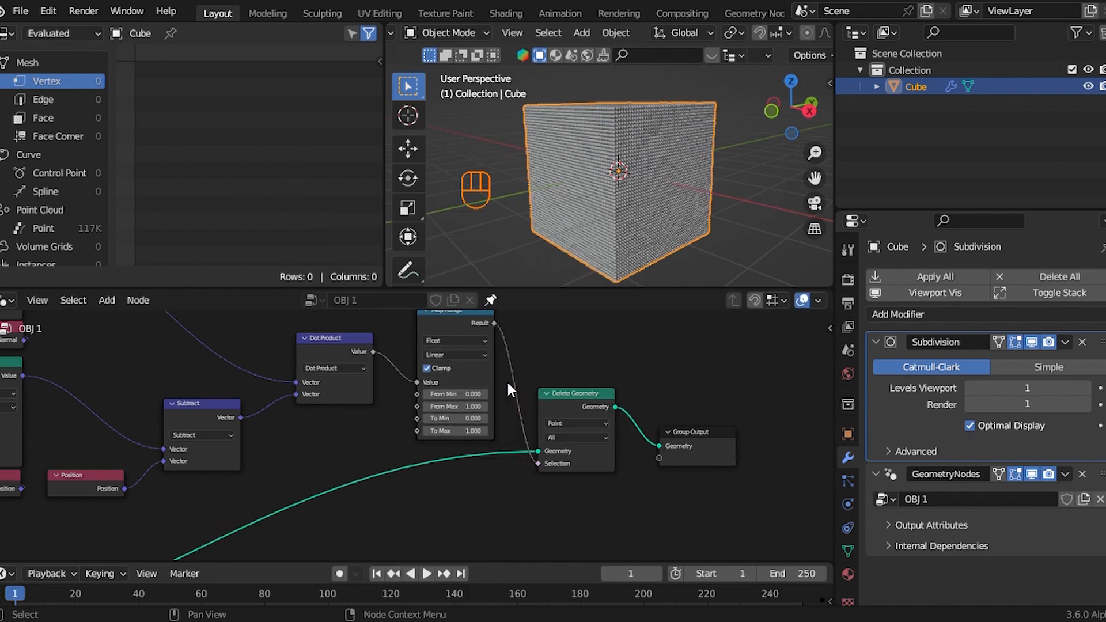
Step: Set the Map Range node's From Min to 1 and From Max to 0
scroll(506, 382, "up", 2)
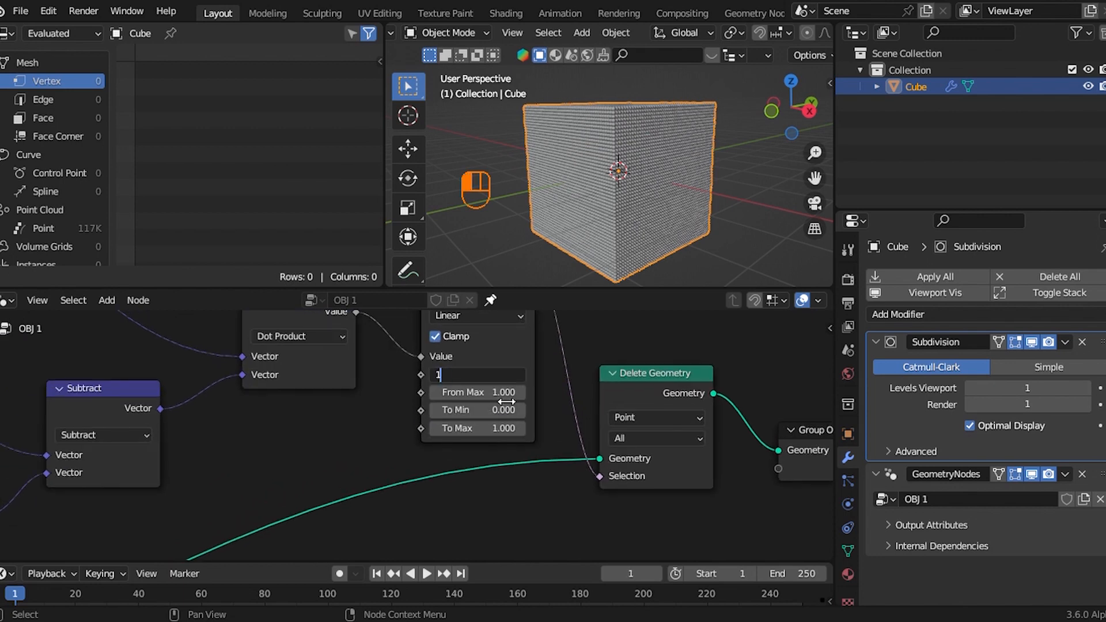
key("Tab")
type("0")
key("Return")
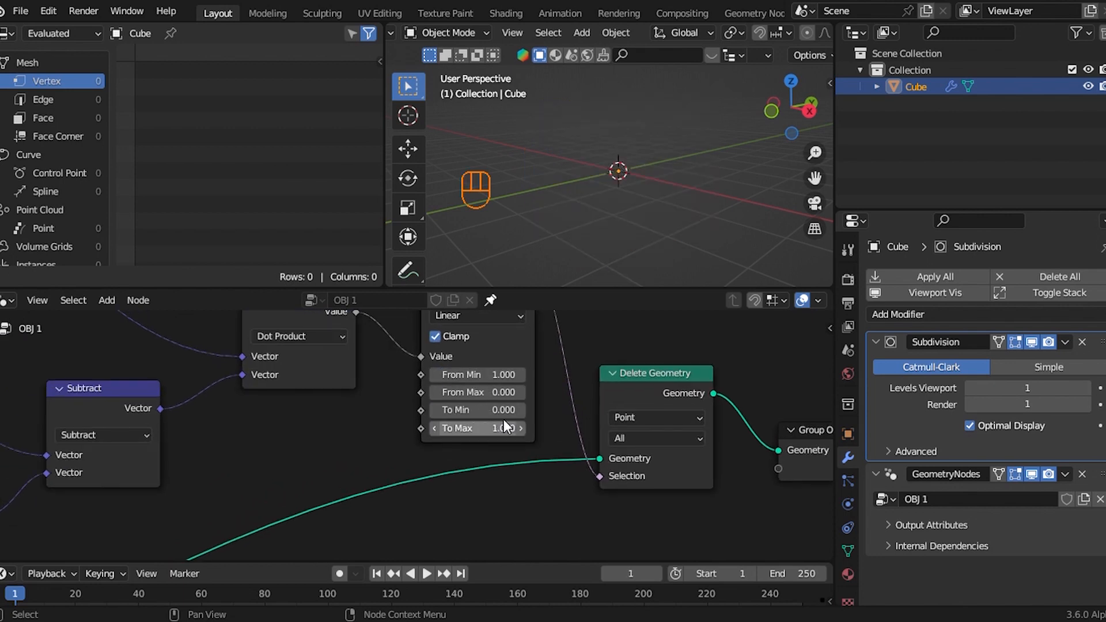
Step: Set the Map Range node's From Min to 0.01 and inspect the resulting points from several angles
scroll(499, 442, "up", 2)
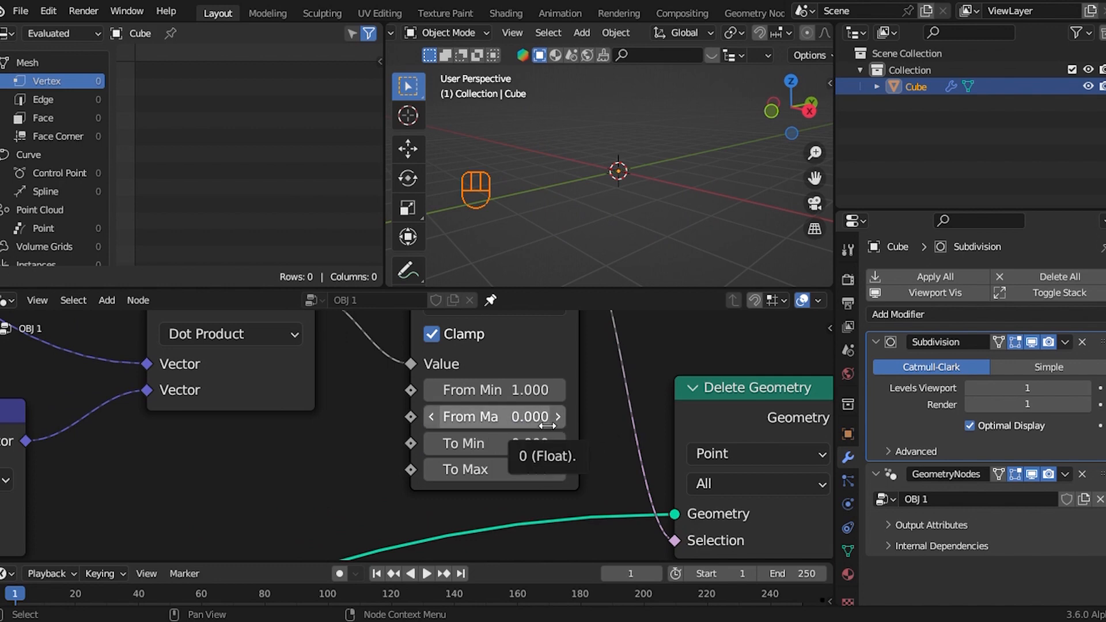
left_click(546, 426)
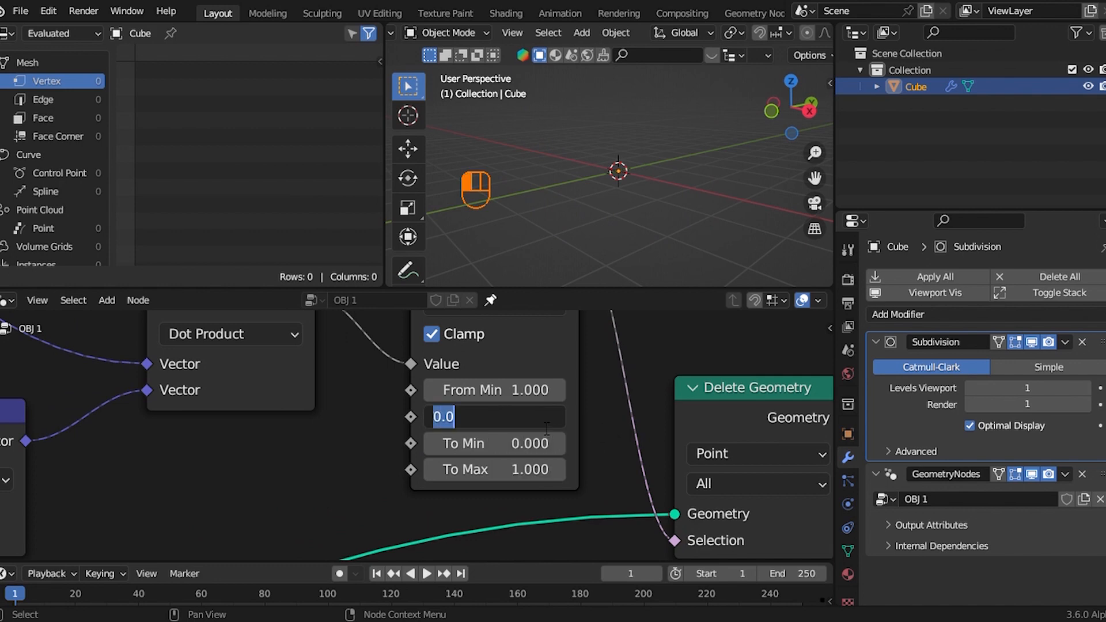
key("Escape")
left_click(534, 399)
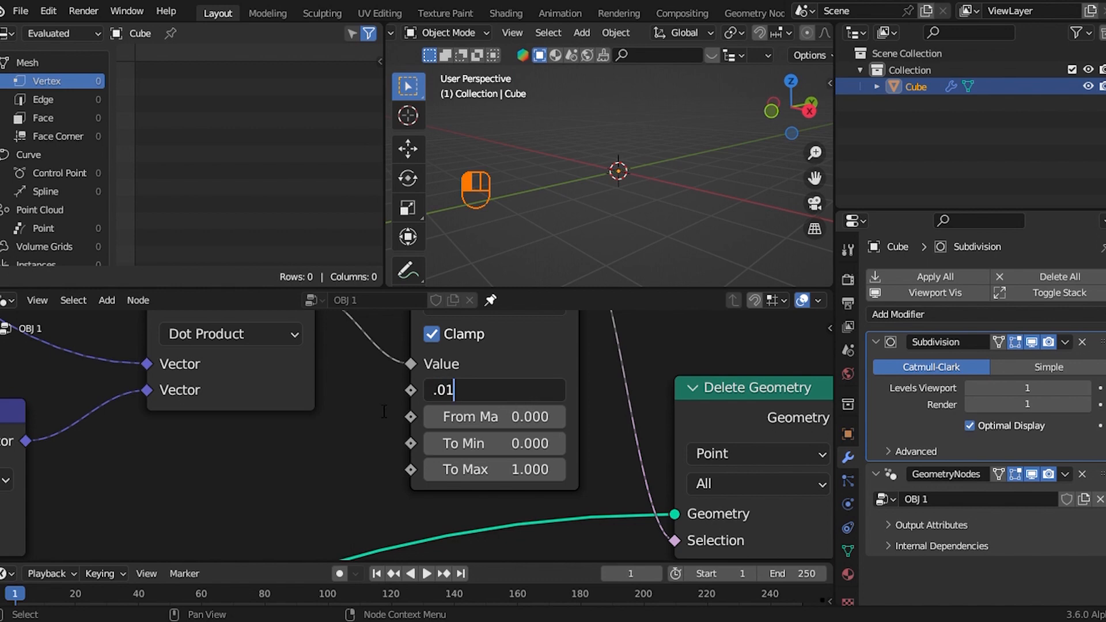
key("Return")
scroll(667, 184, "up", 6)
middle_click_drag(668, 184, 705, 177, "shift")
scroll(705, 178, "down", 4)
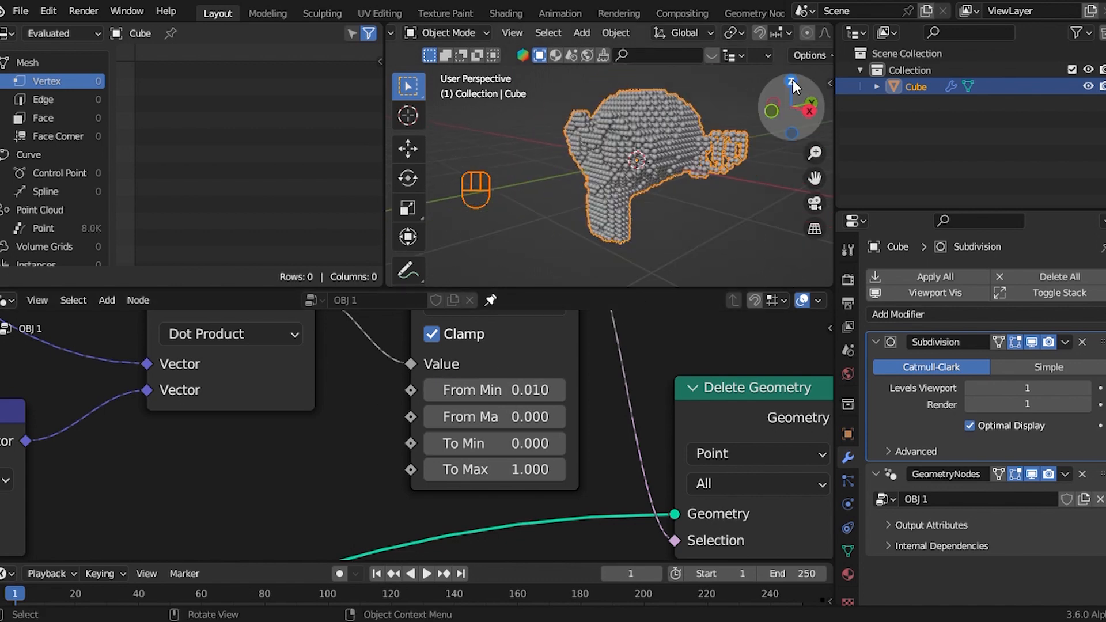
left_click_drag(792, 85, 743, 115)
scroll(647, 155, "up", 5)
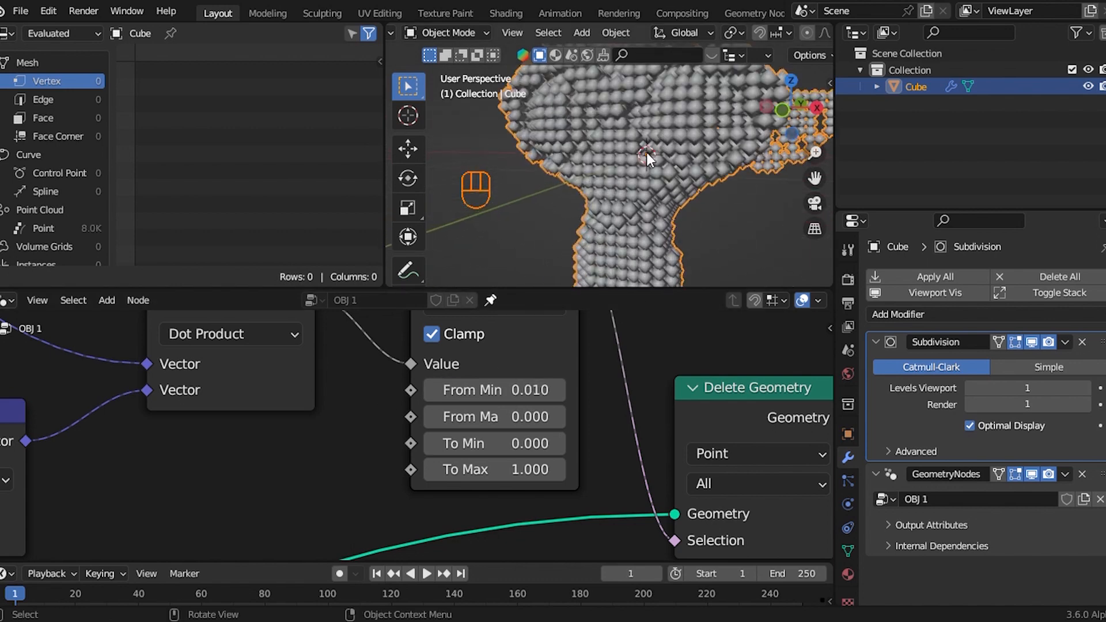
Step: Try lower res values on the 3d grid group node, settle on 80, and inspect the point cloud
scroll(371, 424, "down", 7)
middle_click_drag(236, 475, 516, 373)
scroll(504, 383, "down", 3)
scroll(507, 449, "up", 8)
scroll(305, 483, "up", 4)
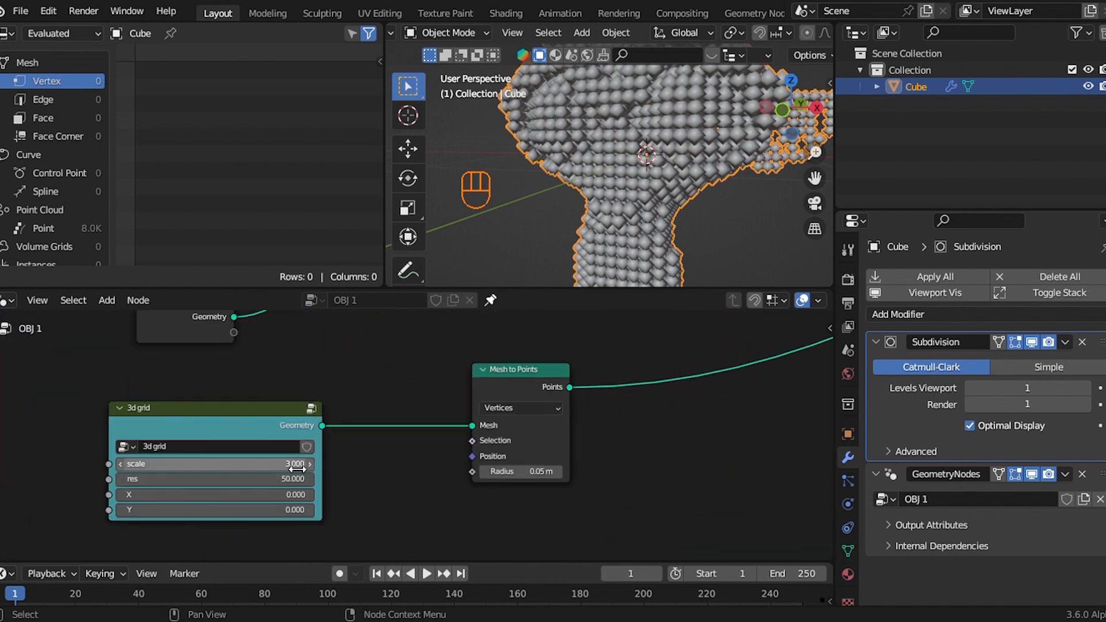
mouse_move(293, 478)
left_mouse_down("shift")
mouse_move(277, 479)
mouse_move(291, 481)
left_mouse_up("shift")
left_click(298, 485)
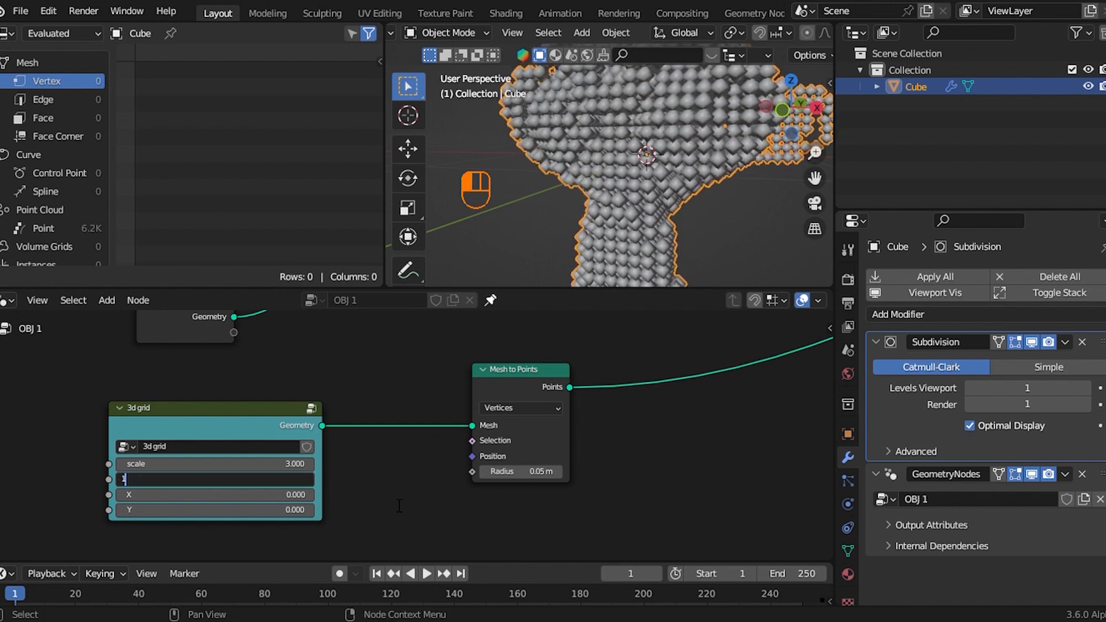
key("Return")
type("2")
key("Return")
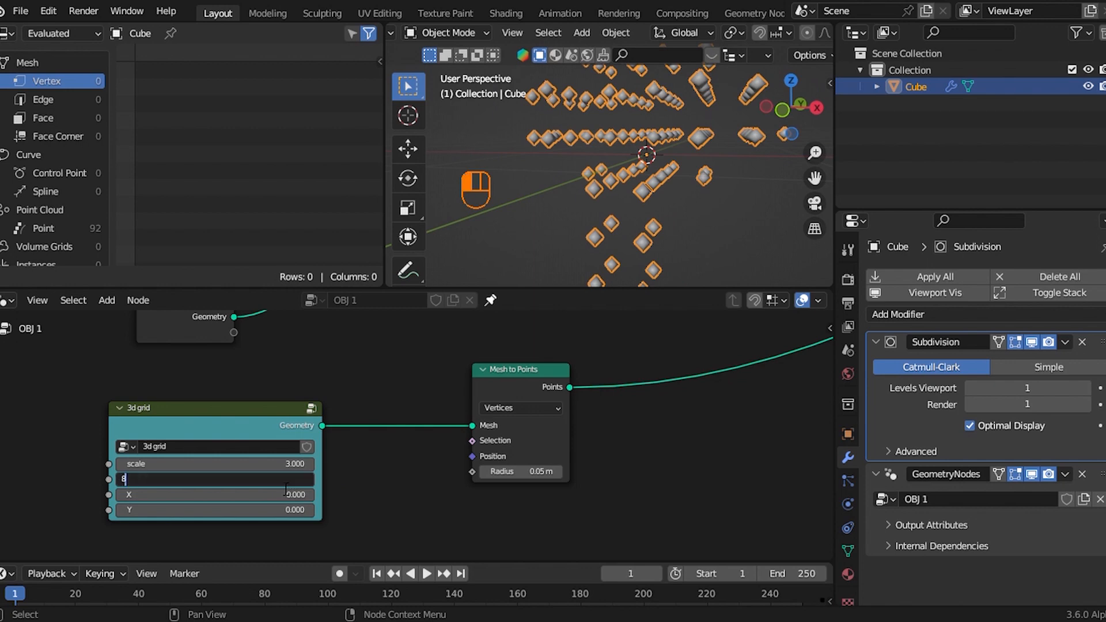
key("Return")
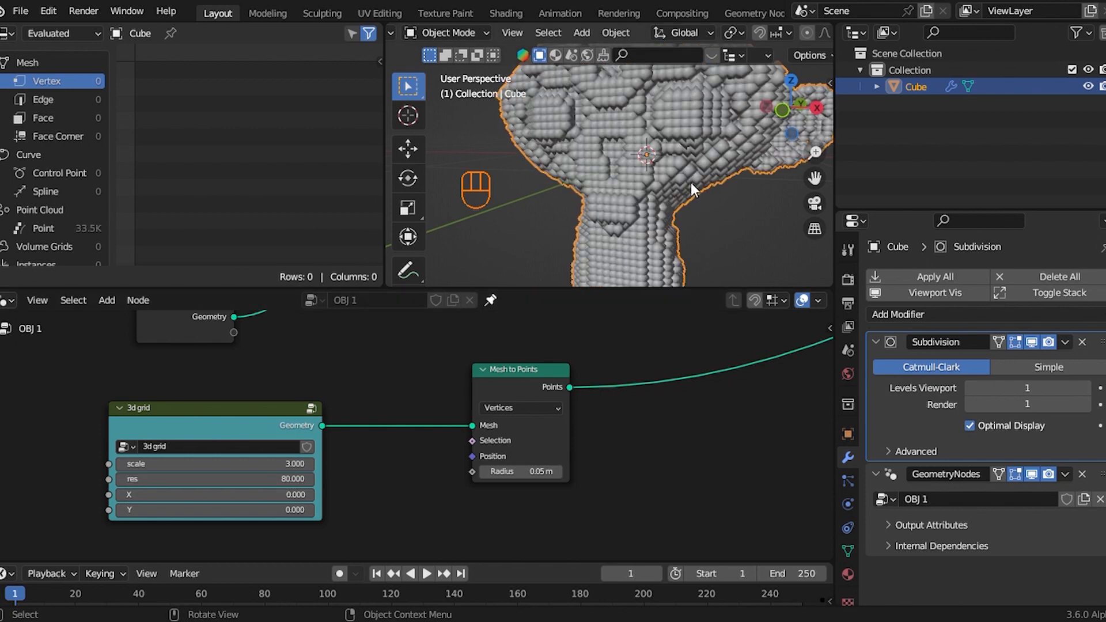
scroll(691, 187, "down", 2)
left_click_drag(783, 106, 761, 125)
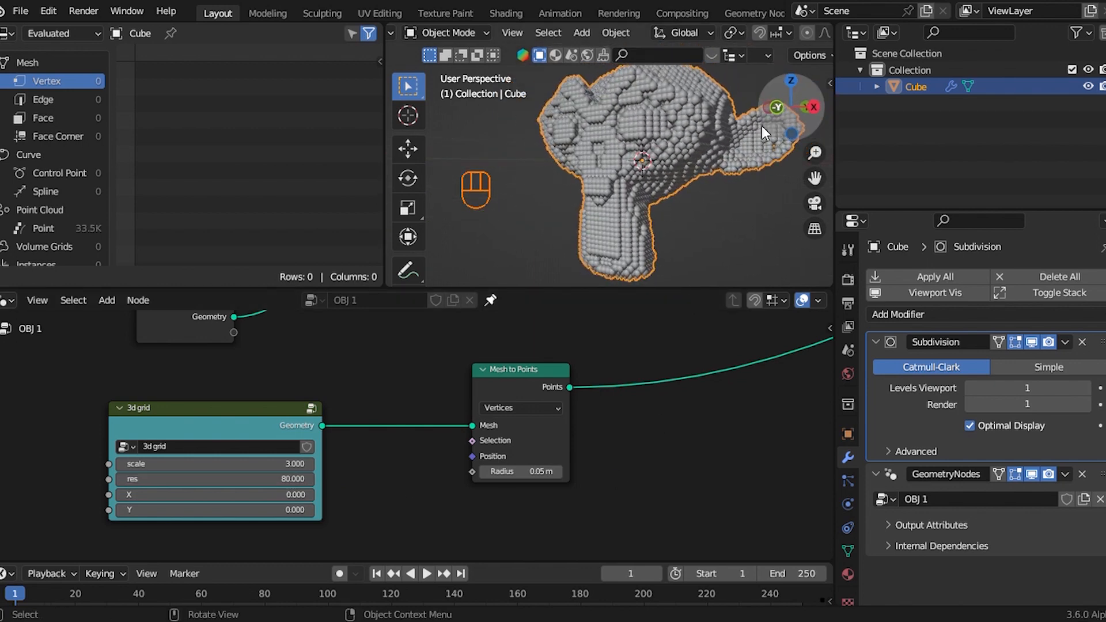
Step: Try a Mesh to Points radius of 0.01 m, settle on 0.04 m, and inspect the point cloud
scroll(549, 473, "up", 2)
left_click(537, 461)
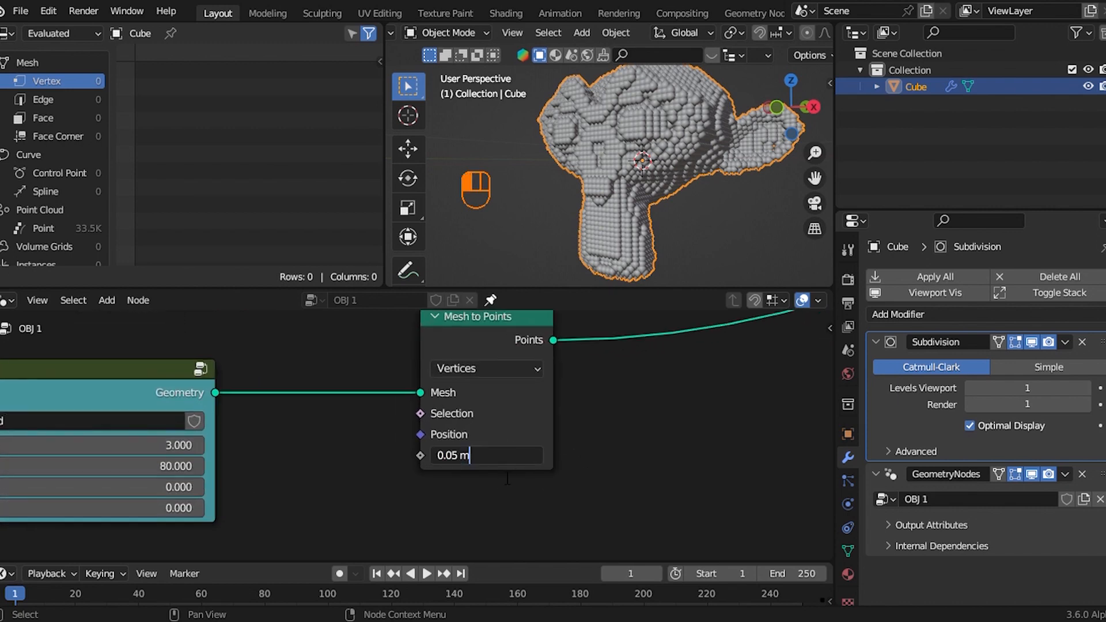
type("0.01")
key("Return")
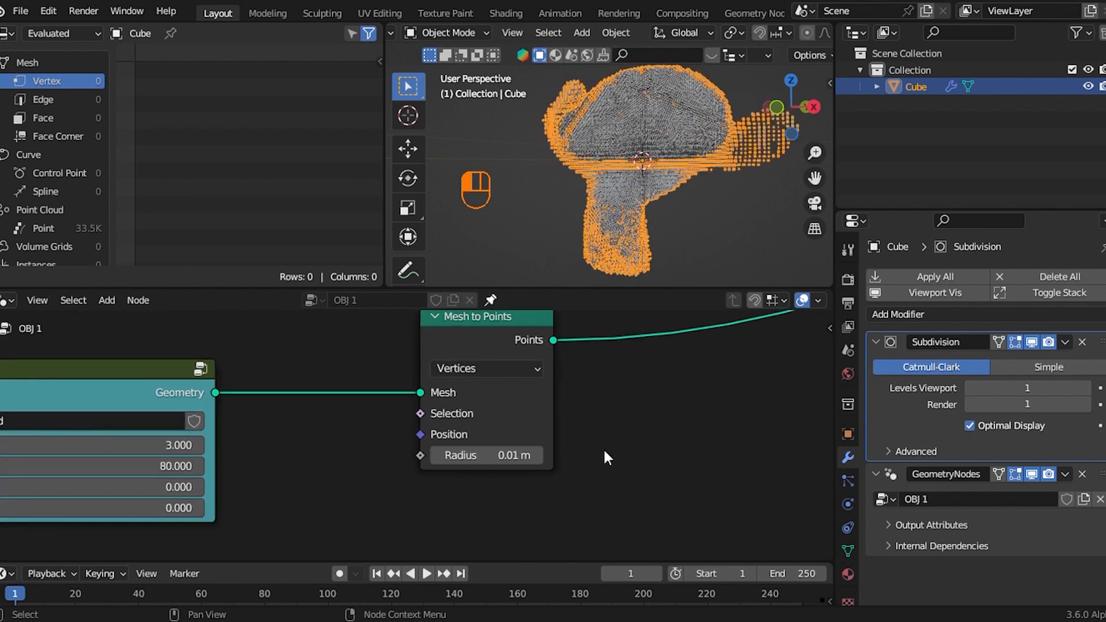
left_click(490, 460)
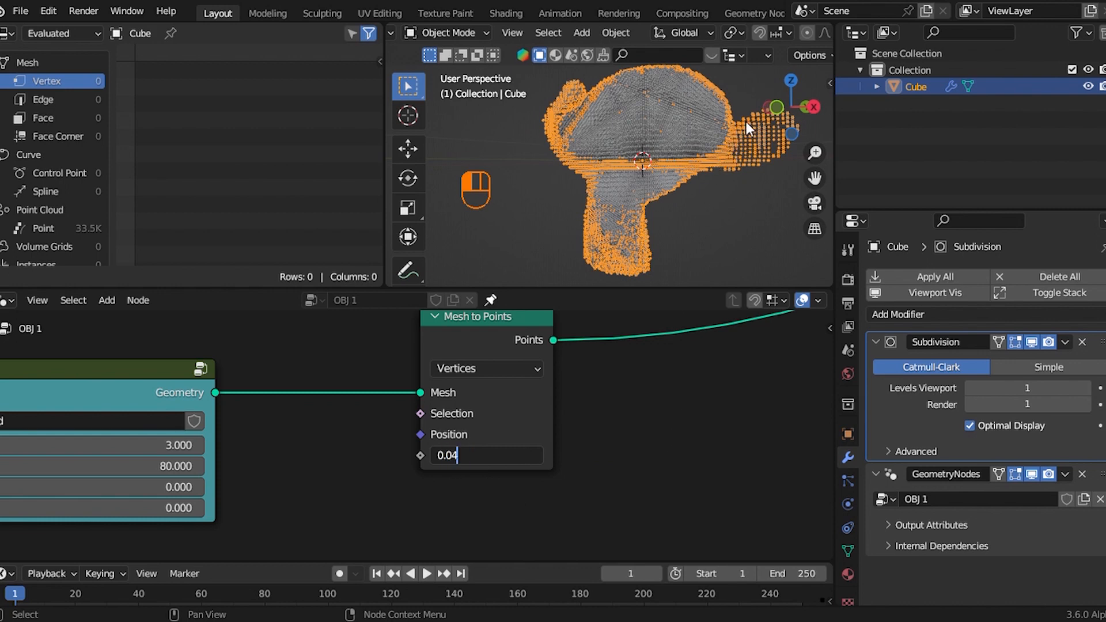
type("0.04")
key("Return")
left_click_drag(799, 83, 701, 120)
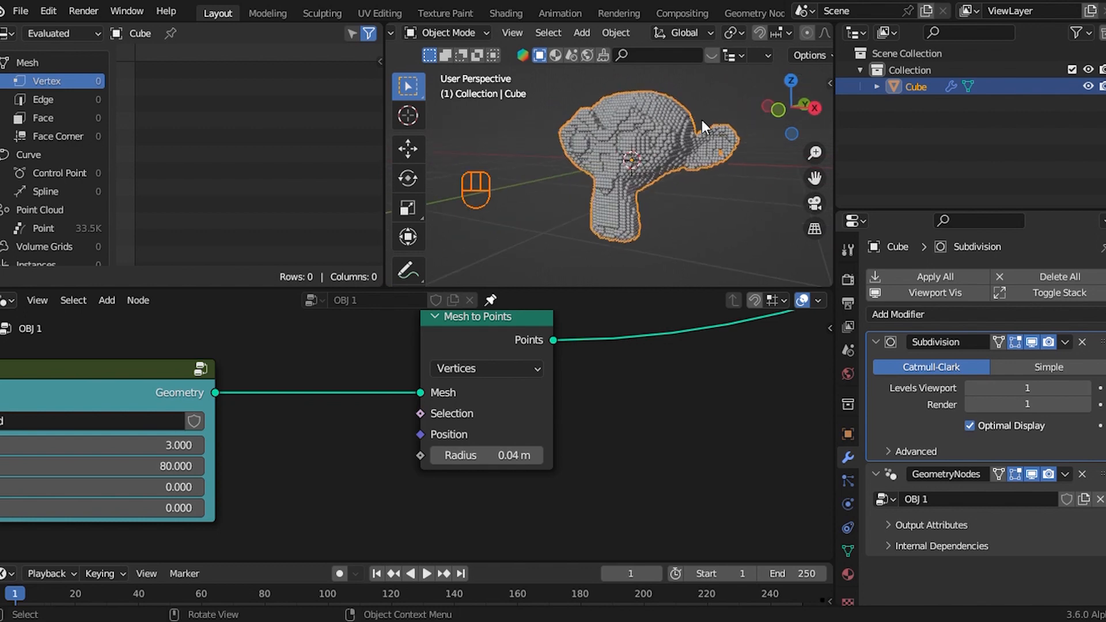
Step: Delete the monkey mesh's vertices in Edit Mode and add a torus to test the setup on another shape
key("x")
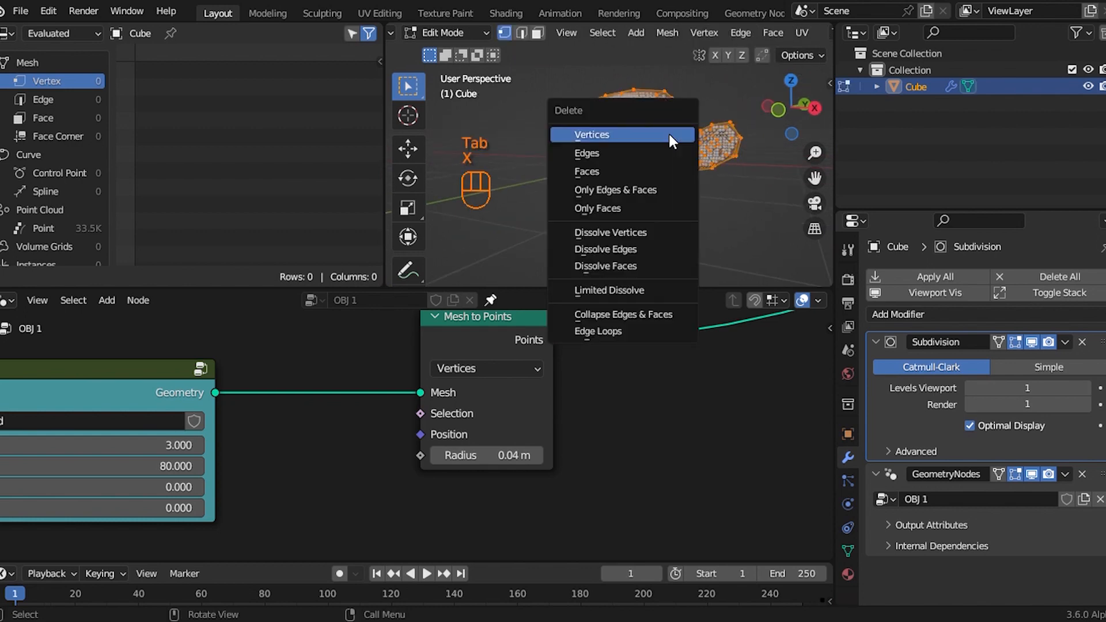
left_click(668, 134)
key("shift+a")
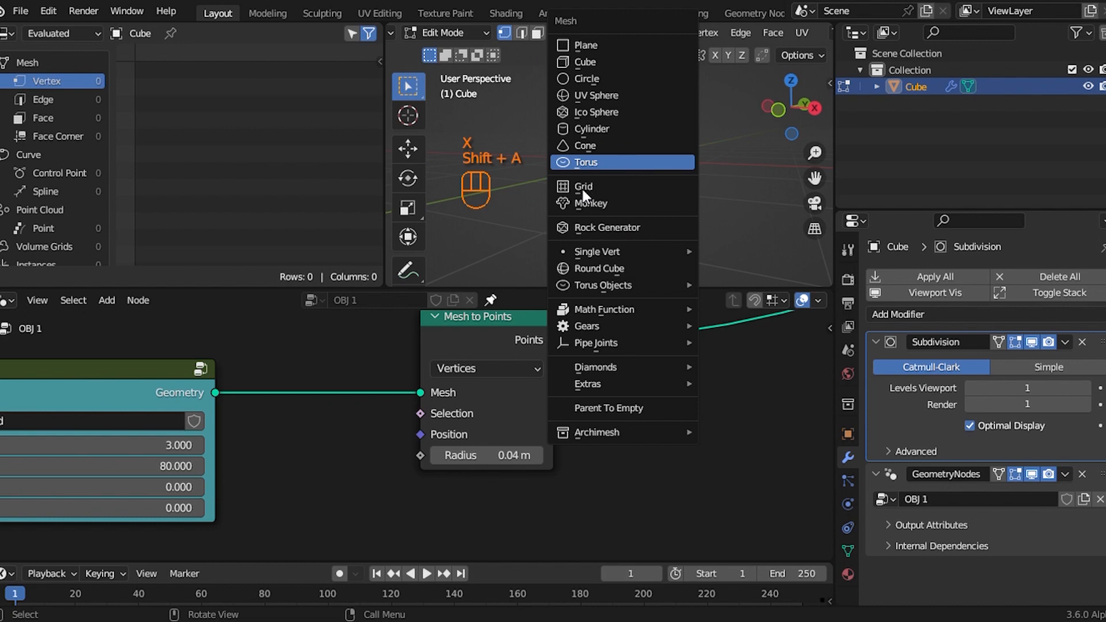
left_click(633, 163)
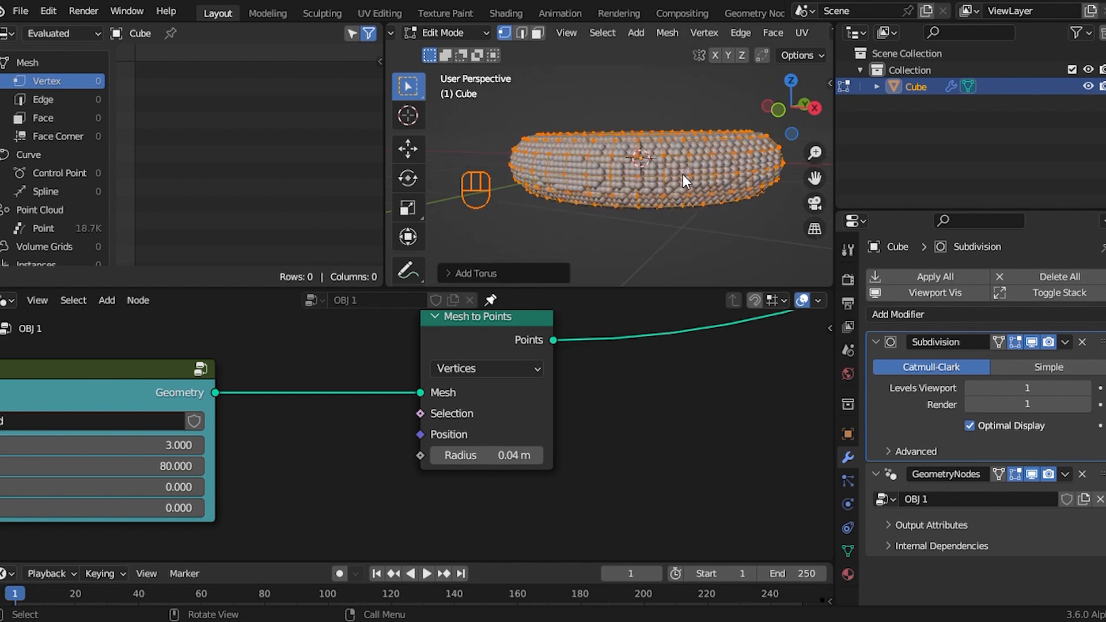
key("Tab")
key("Tab")
Step: Delete the torus vertices, add a monkey mesh in their place, and return to Object Mode
key("x")
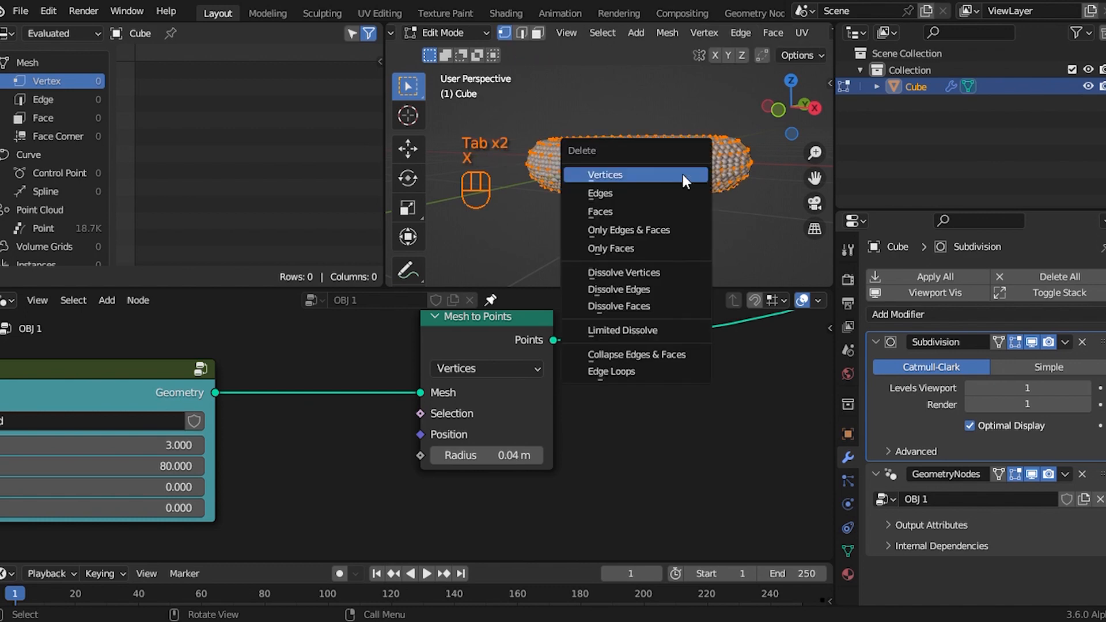
left_click(681, 172)
key("shift+a")
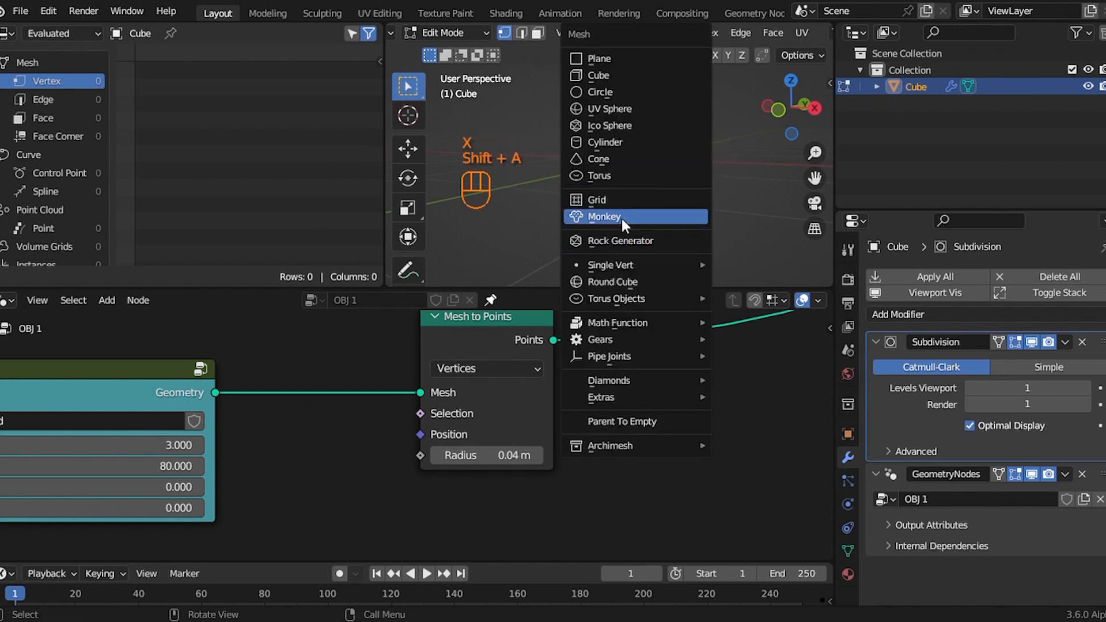
left_click(645, 215)
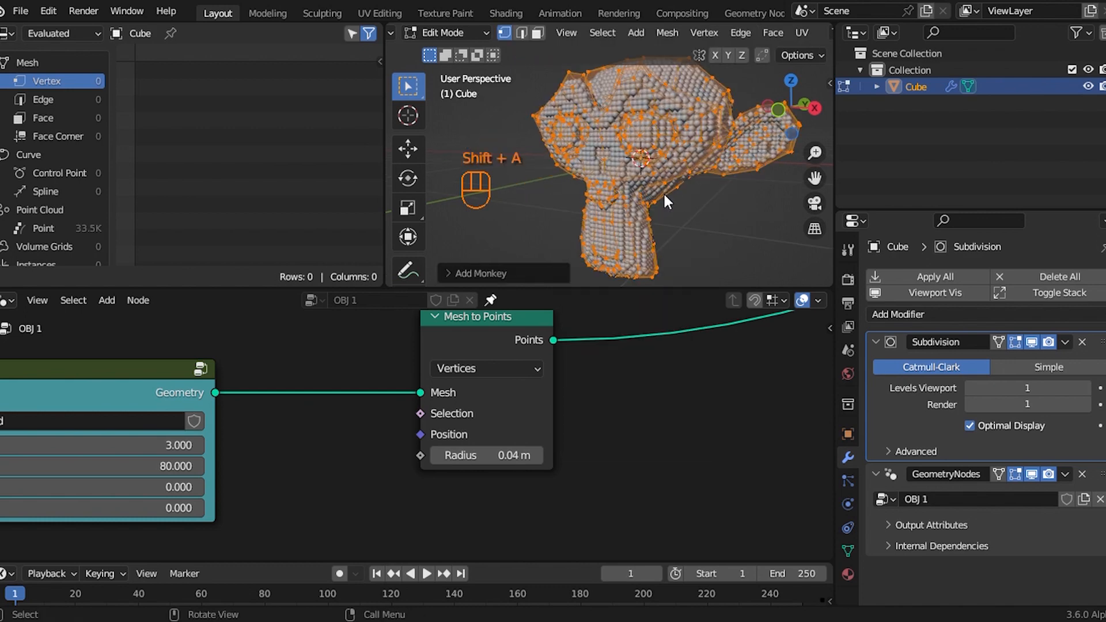
key("Tab")
Step: Move the 3d grid and Mesh to Points nodes together, slightly to the right below the other nodes
scroll(682, 337, "down", 5)
scroll(682, 341, "down", 4)
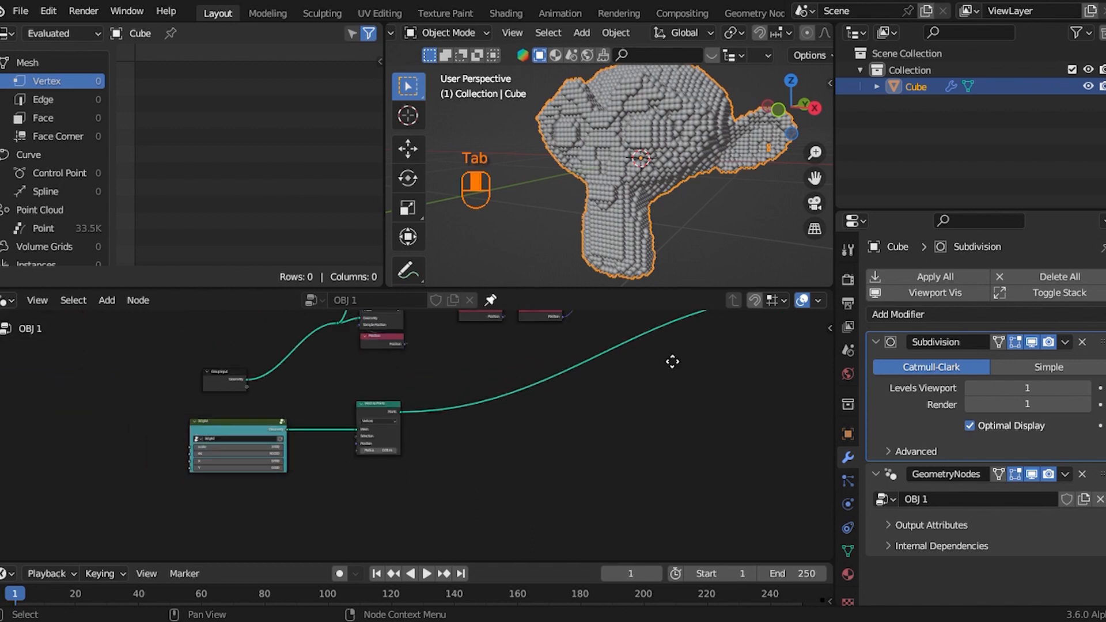
middle_click_drag(671, 360, 620, 415)
scroll(655, 382, "down", 4)
scroll(576, 397, "up", 3)
left_click_drag(218, 446, 366, 532)
key("g")
left_click(507, 461)
scroll(498, 444, "down", 3)
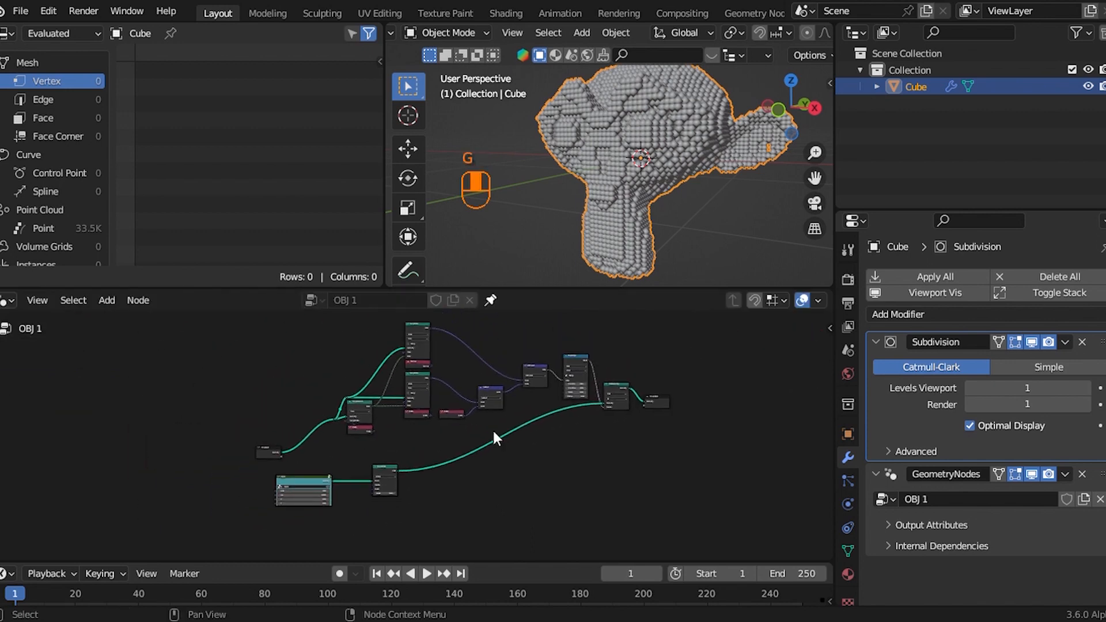
Step: Move the Group Input node up so it sits level with the Sample Nearest node
left_click(251, 449)
key("g")
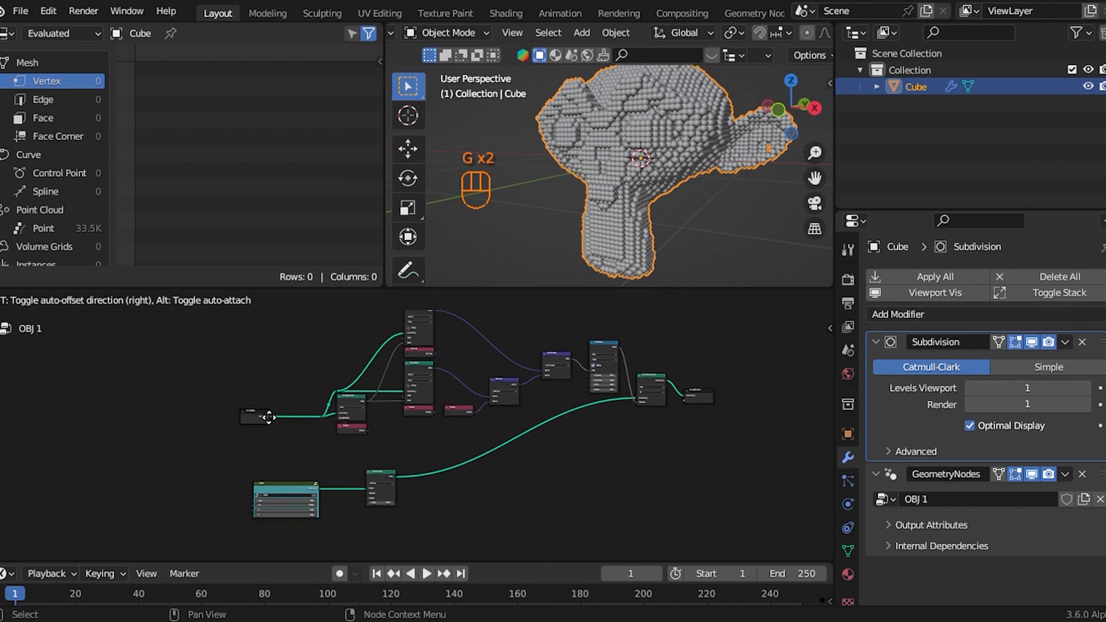
left_click(269, 415)
Step: Examine the complete node tree from the Group Input through the Map Range and Delete Geometry nodes
scroll(613, 427, "down", 3)
middle_click_drag(615, 408, 610, 430)
scroll(576, 439, "up", 5)
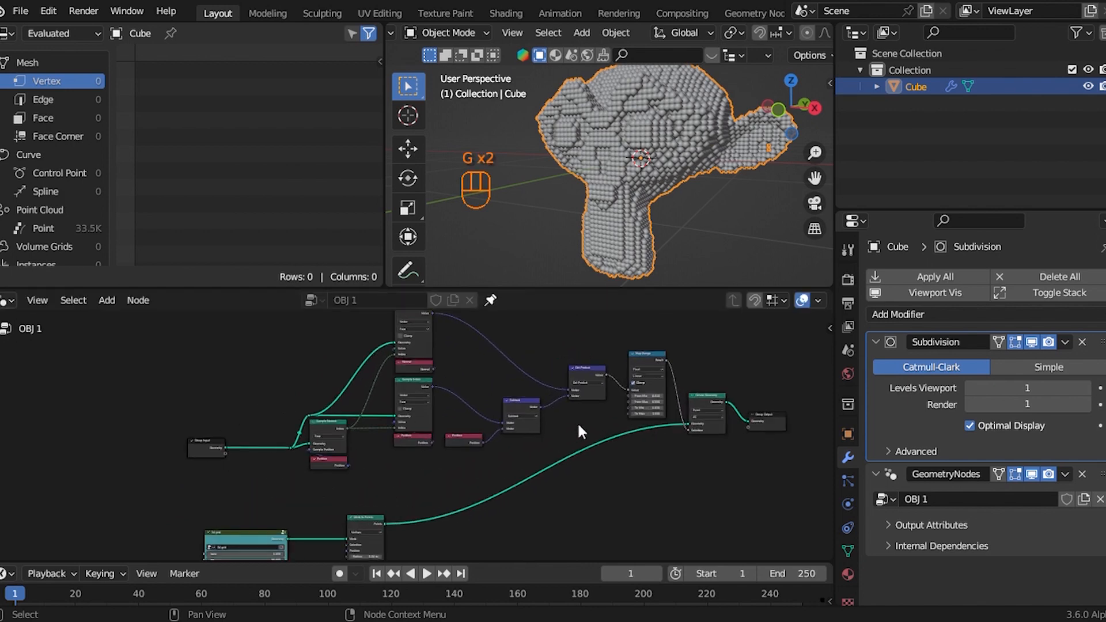
scroll(565, 448, "up", 2)
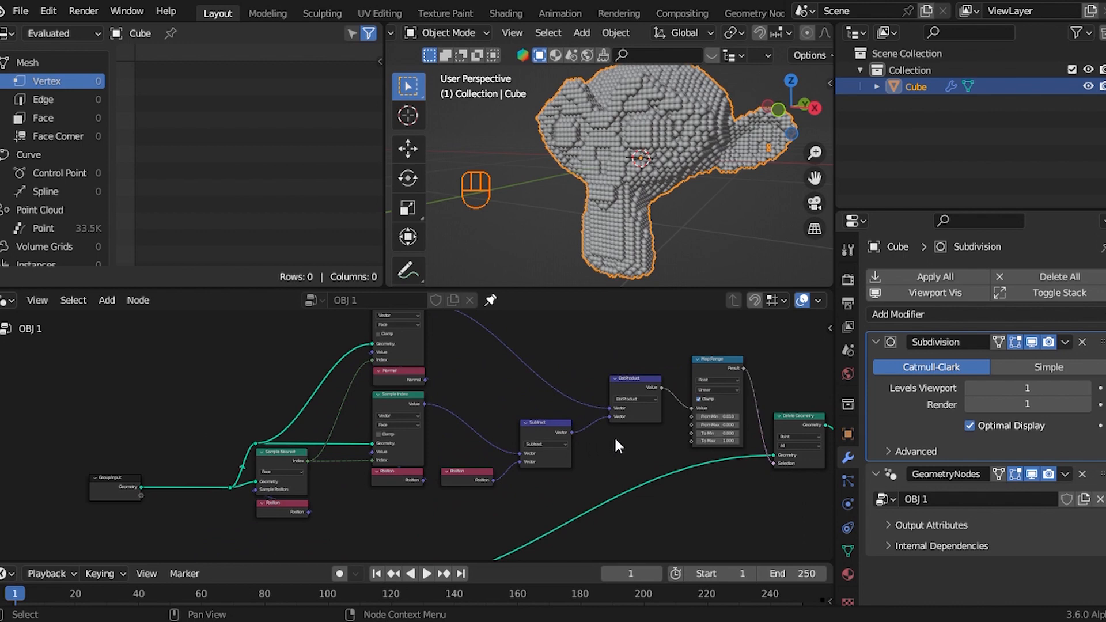
scroll(614, 436, "down", 3)
scroll(599, 428, "up", 2)
scroll(599, 429, "down", 4)
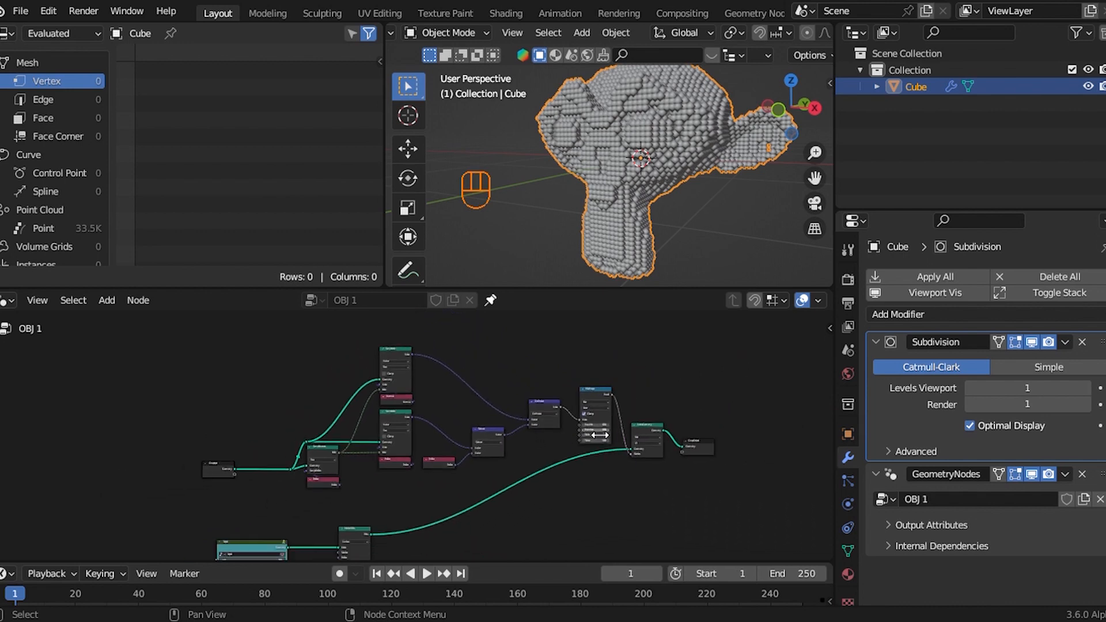
middle_click_drag(570, 425, 562, 424)
scroll(556, 425, "up", 3)
scroll(407, 429, "down", 2)
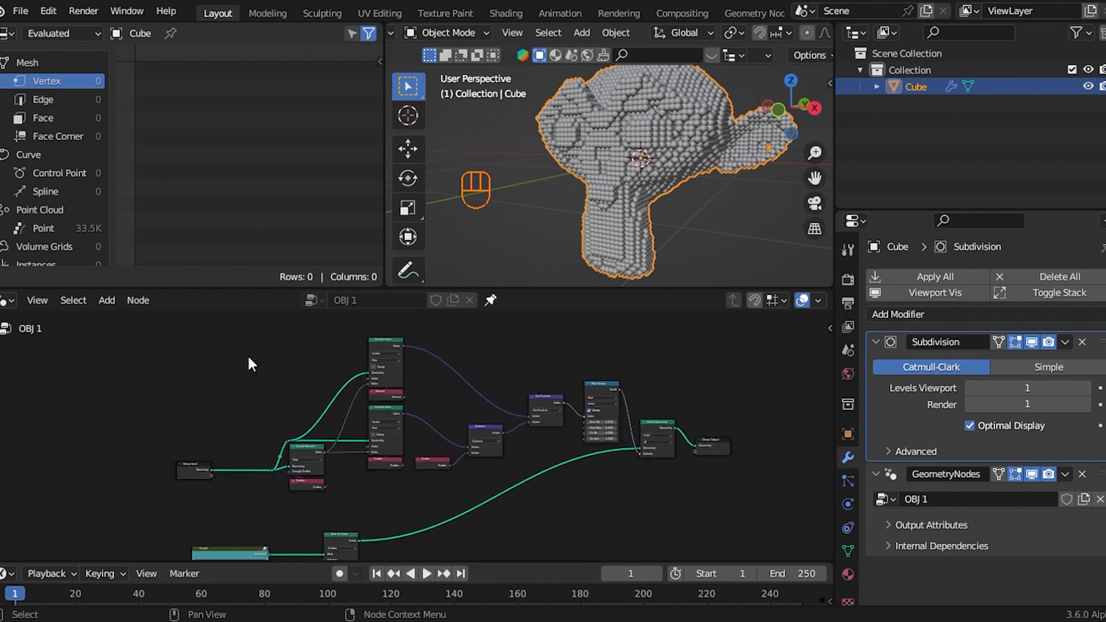
Step: Group the Sample Nearest, Sample Index, Normal, Position, Subtract, Dot Product and Map Range nodes into one node group
left_click_drag(248, 353, 607, 486)
middle_click_drag(607, 486, 596, 444, "ctrl")
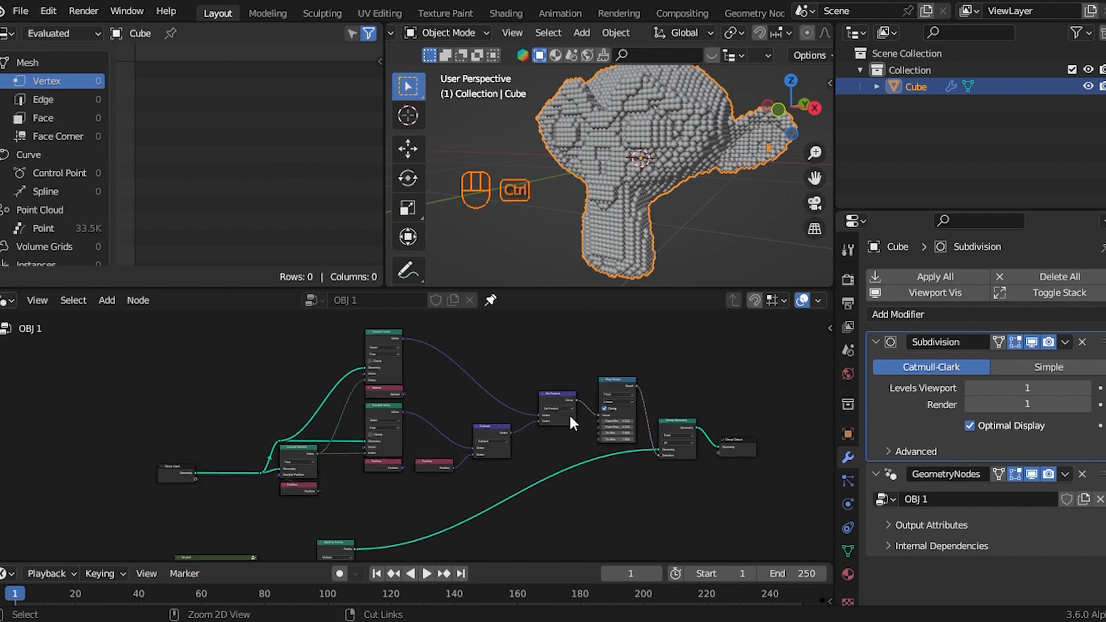
key("ctrl+g")
Step: Expose the Map Range node's From Min and From Max values as inputs on the node group's Group Input
middle_click_drag(394, 475, 395, 414, "ctrl")
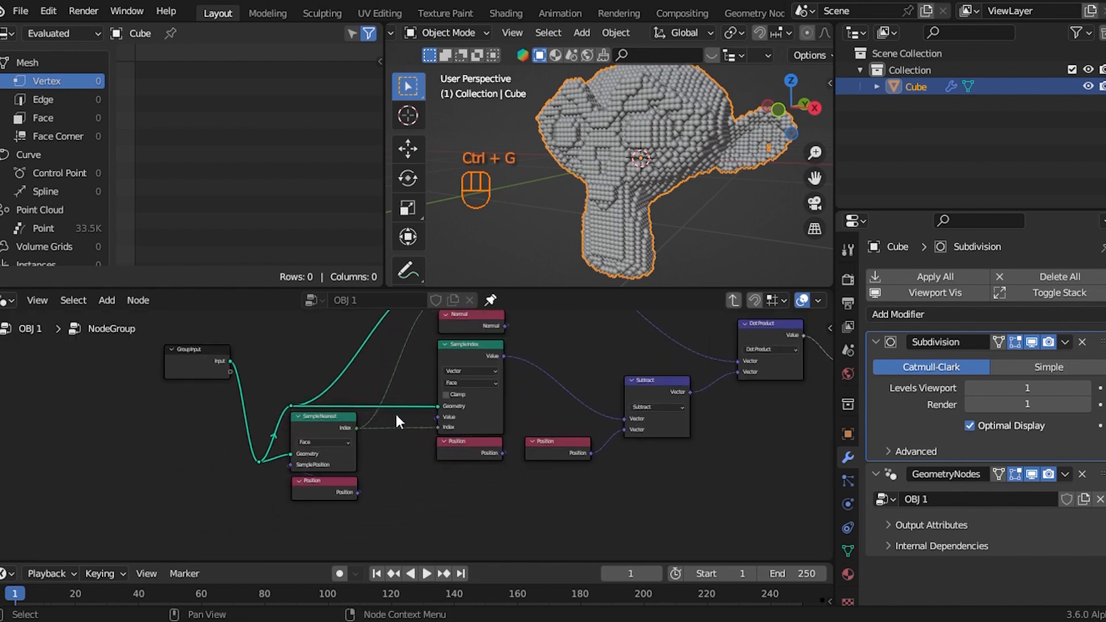
left_click_drag(229, 371, 695, 375)
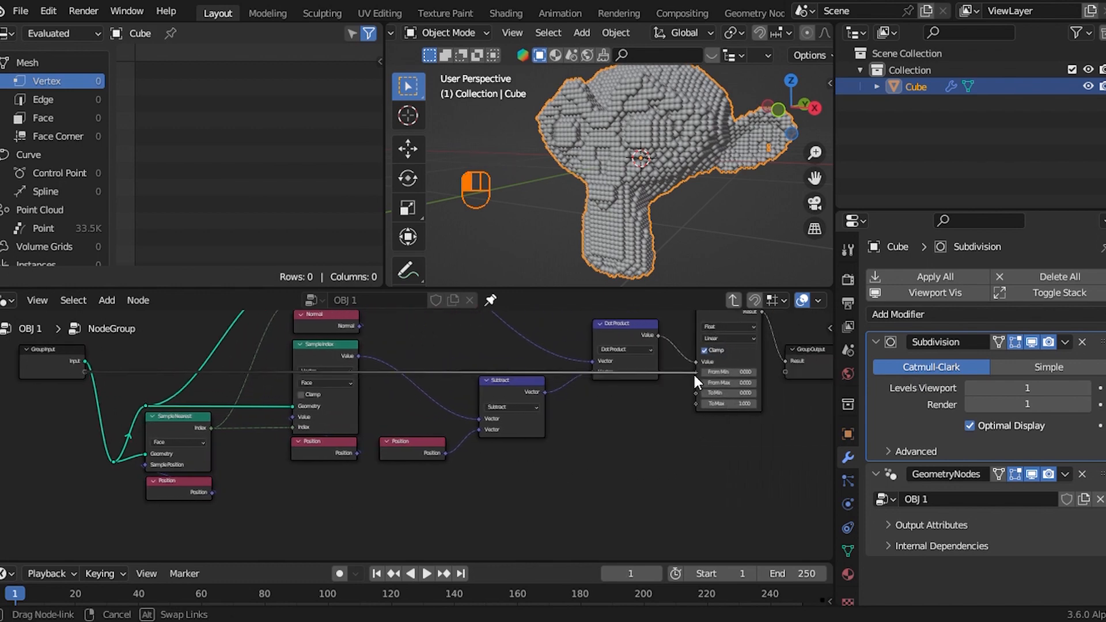
left_click_drag(81, 378, 427, 413)
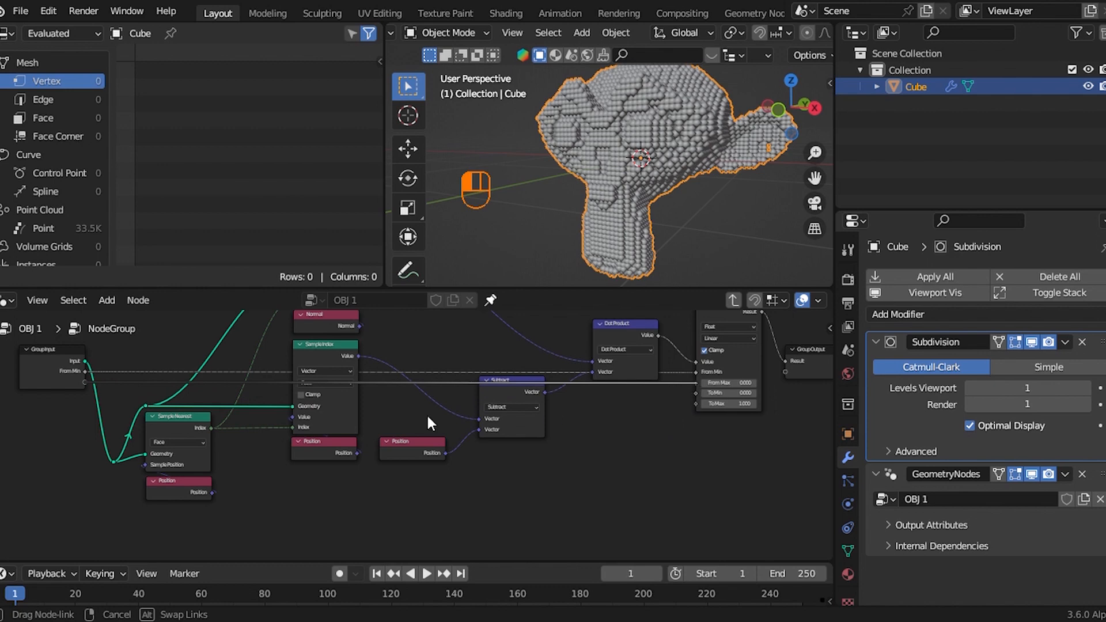
scroll(644, 414, "down", 2)
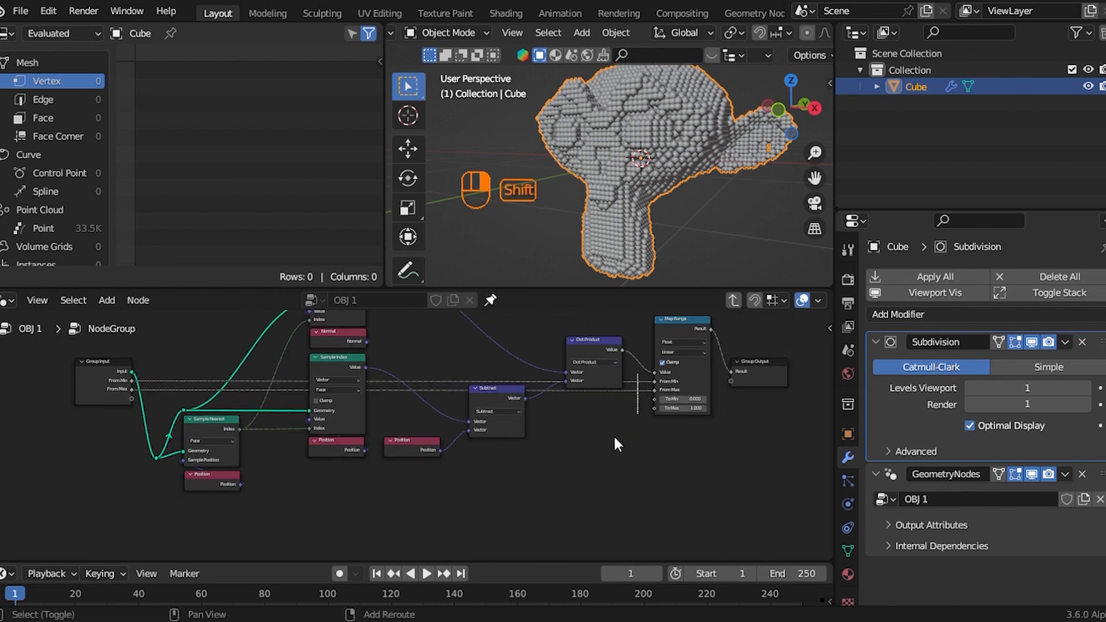
Step: Add two pairs of reroutes to the From Min and From Max links and run the links below the other nodes
right_click_drag(616, 444, 617, 446, "shift")
key("g")
left_click(360, 465)
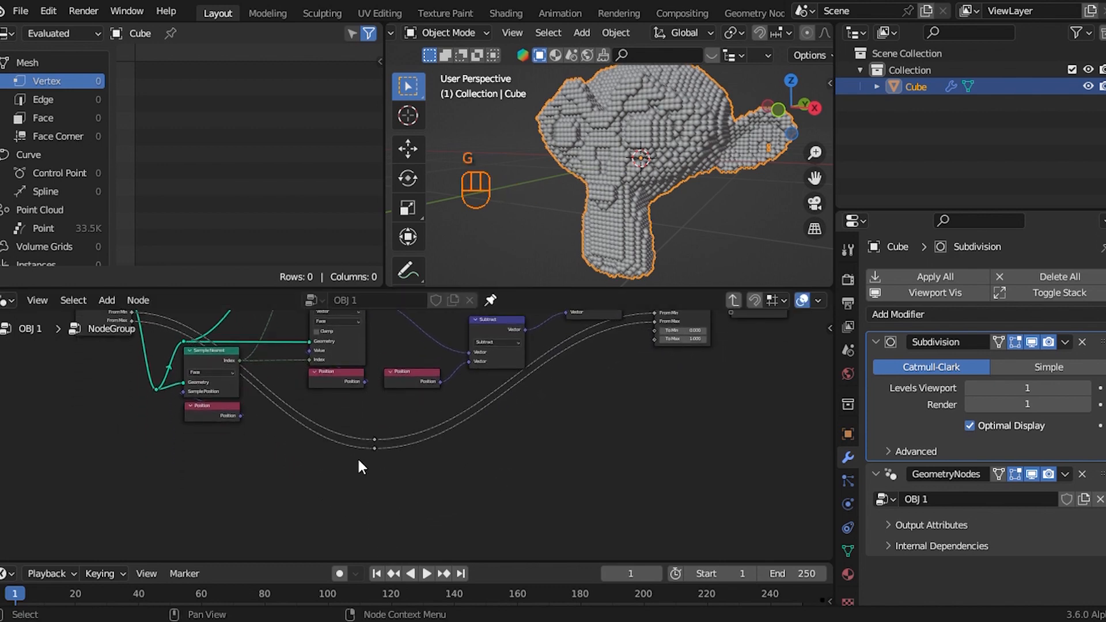
scroll(347, 432, "down", 2)
right_click_drag(396, 424, 425, 458, "shift")
key("g")
left_click(569, 455)
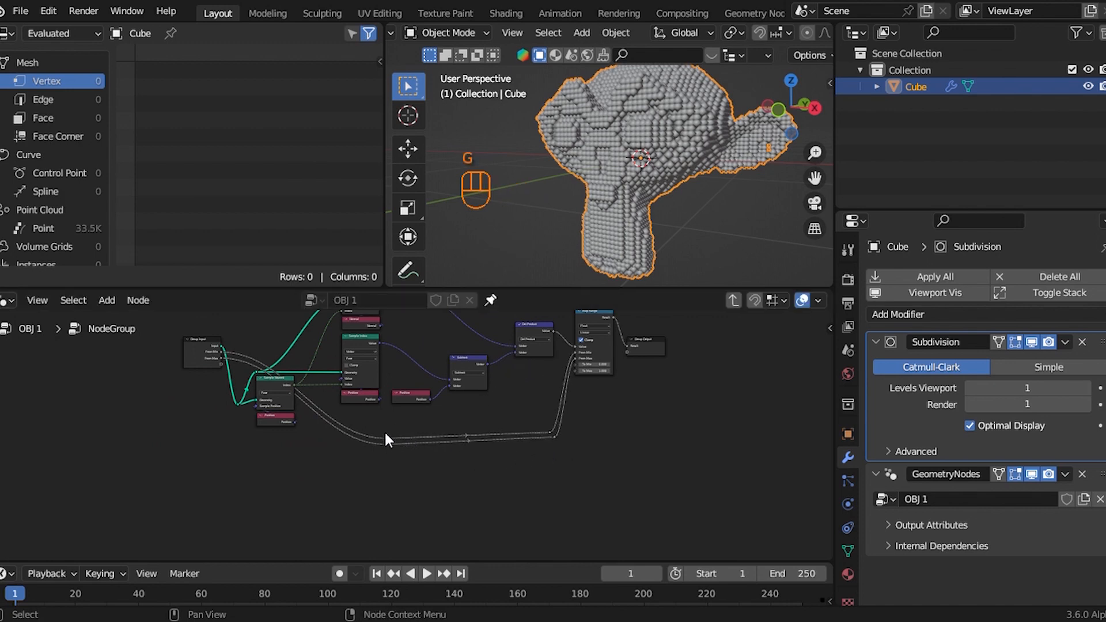
key("g")
left_click(259, 480)
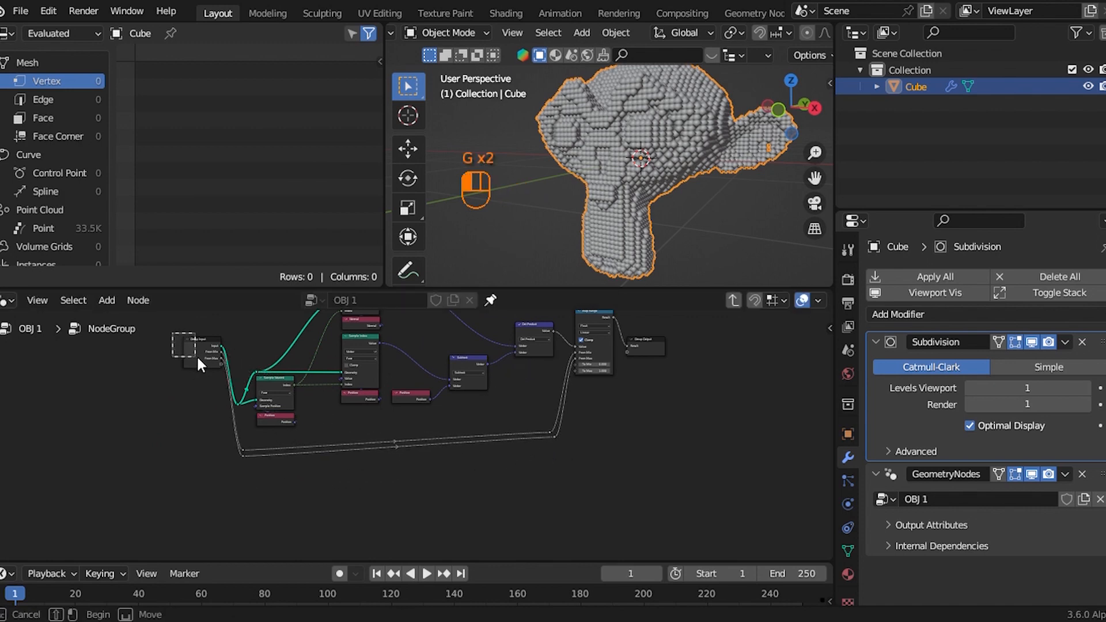
Step: Move the Group Input node farther left and shift the reroutes near Map Range left and slightly down
key("g")
left_click(116, 370)
scroll(579, 369, "down", 3)
middle_click_drag(585, 368, 580, 380)
scroll(564, 389, "up", 3)
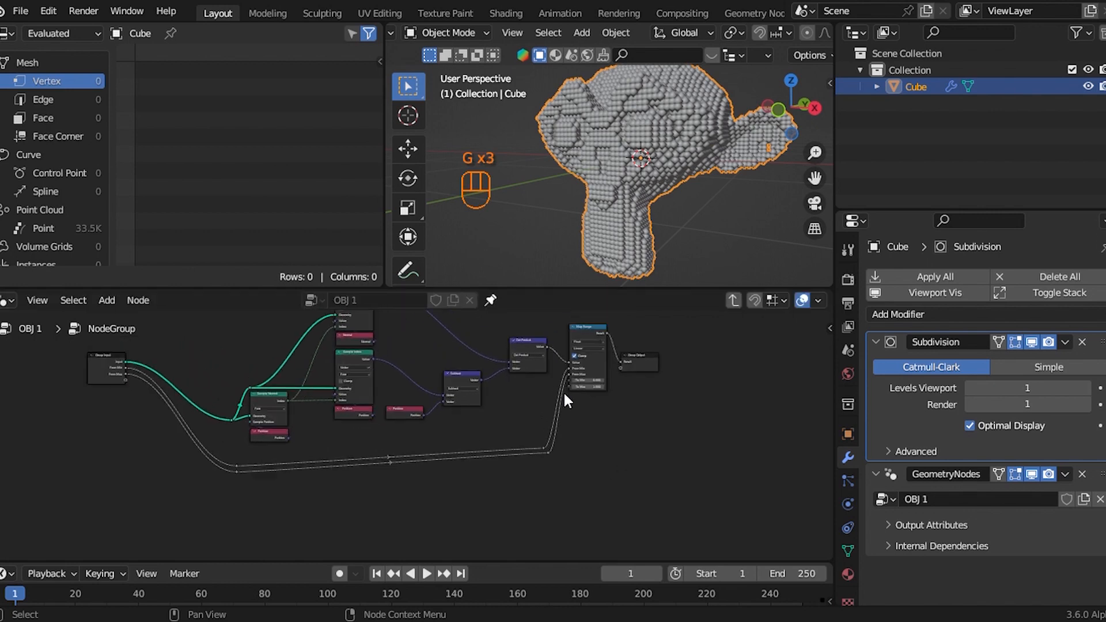
left_click_drag(542, 442, 545, 449)
key("g")
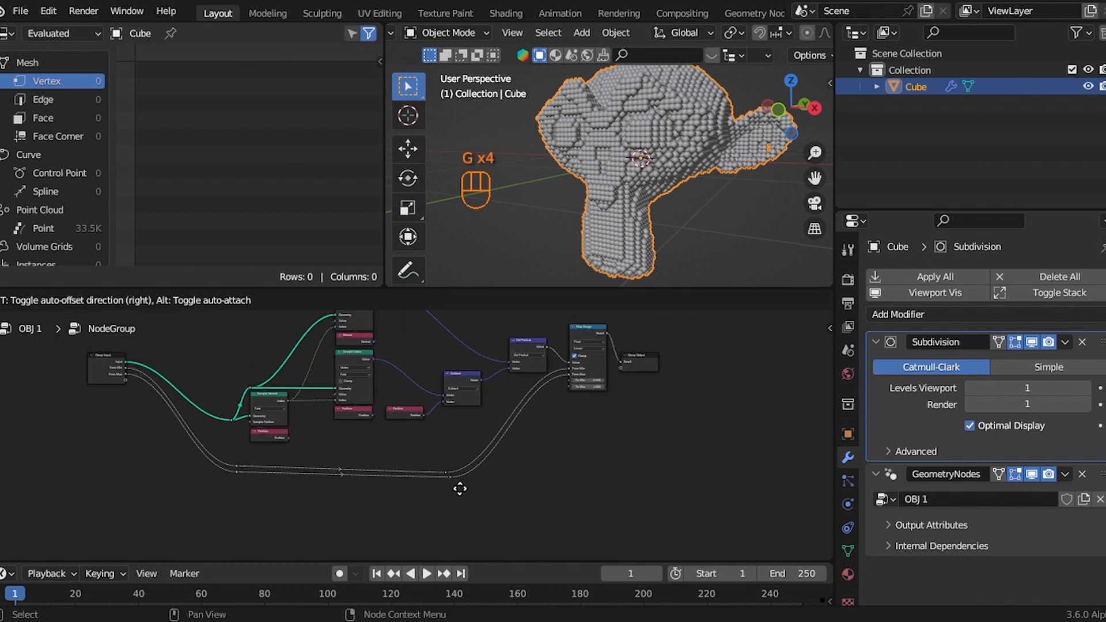
left_click(452, 486)
scroll(527, 430, "up", 2)
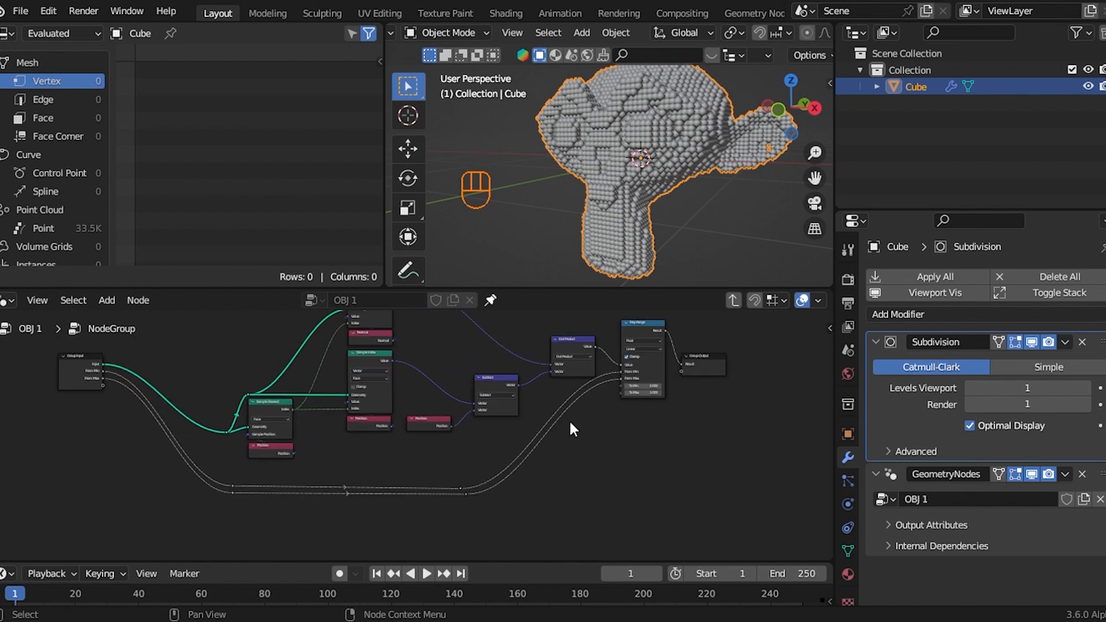
scroll(601, 415, "up", 1)
Step: Leave the node group, widen its node in the main tree and rename it to is inside
key("Tab")
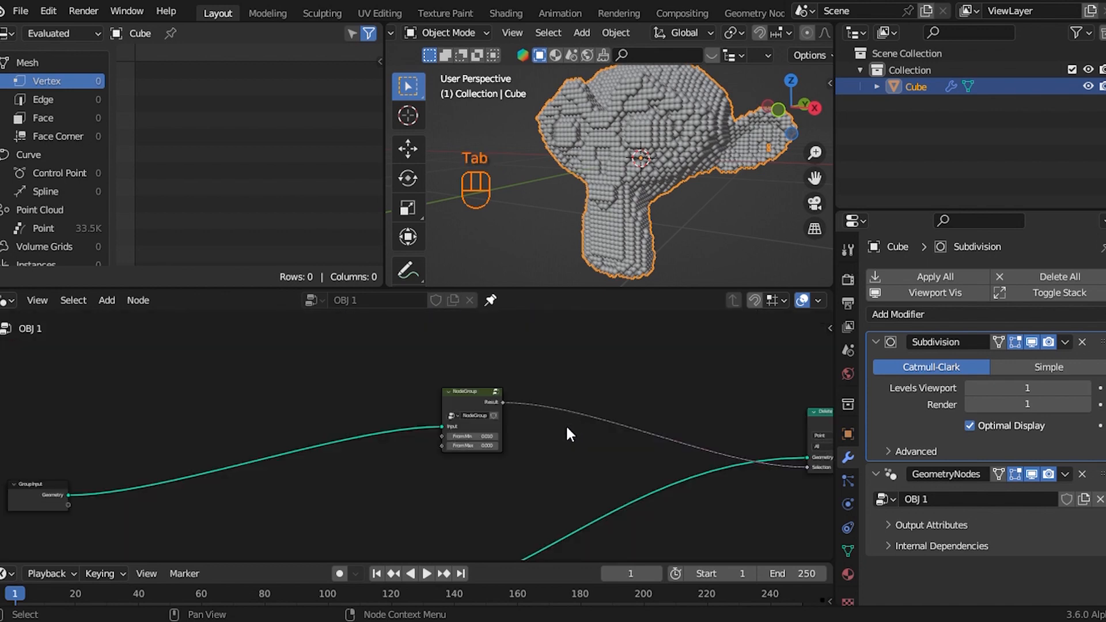
scroll(547, 426, "up", 3)
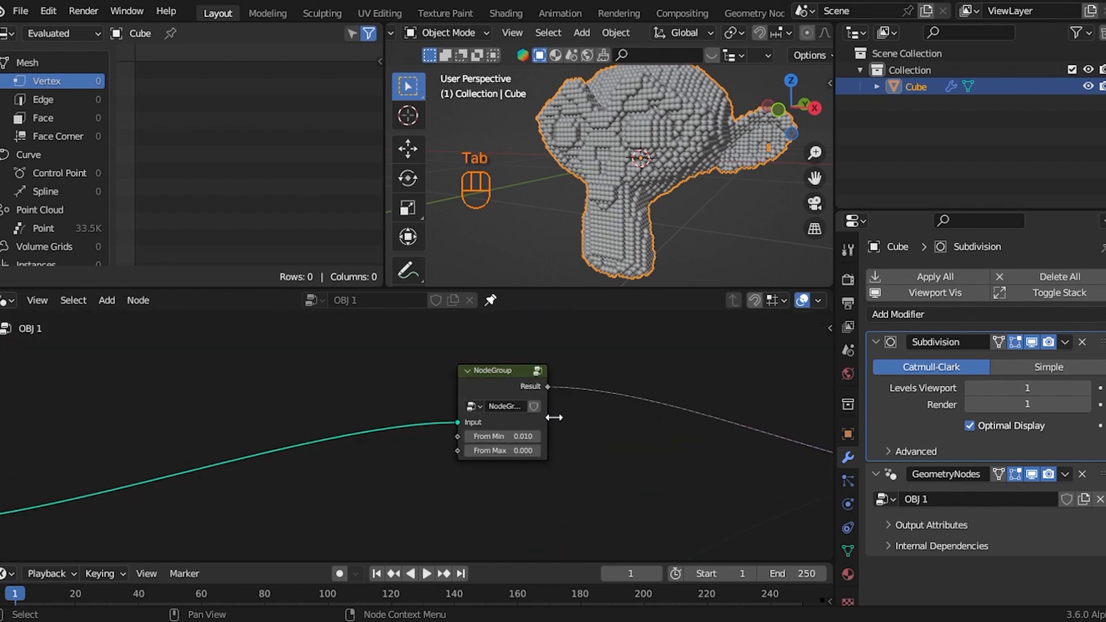
left_click_drag(548, 424, 625, 420)
left_click(554, 406)
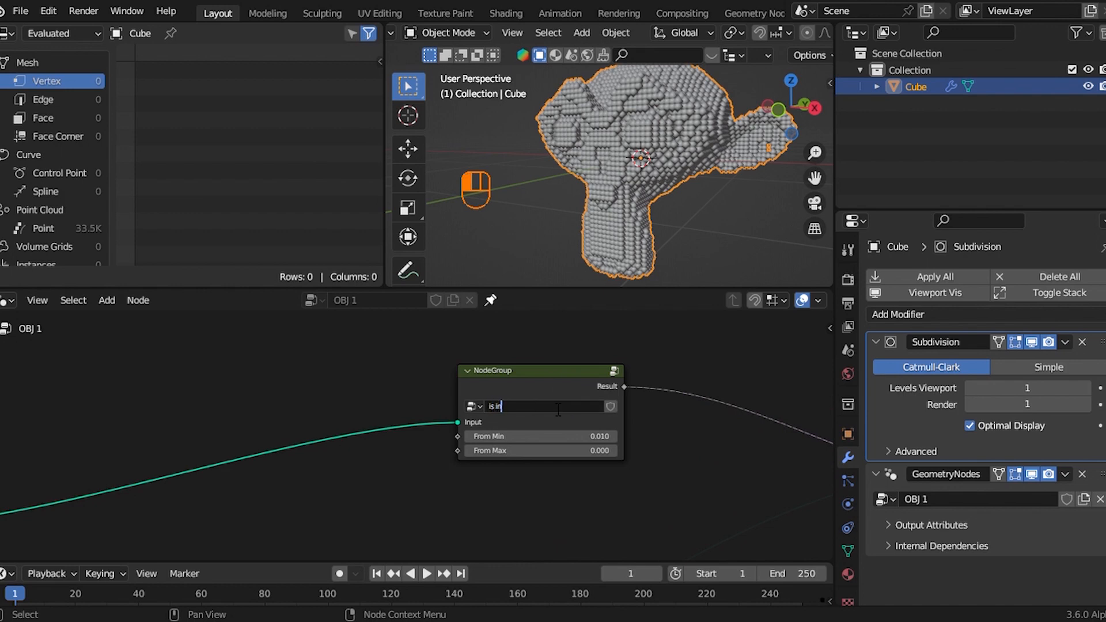
key("Return")
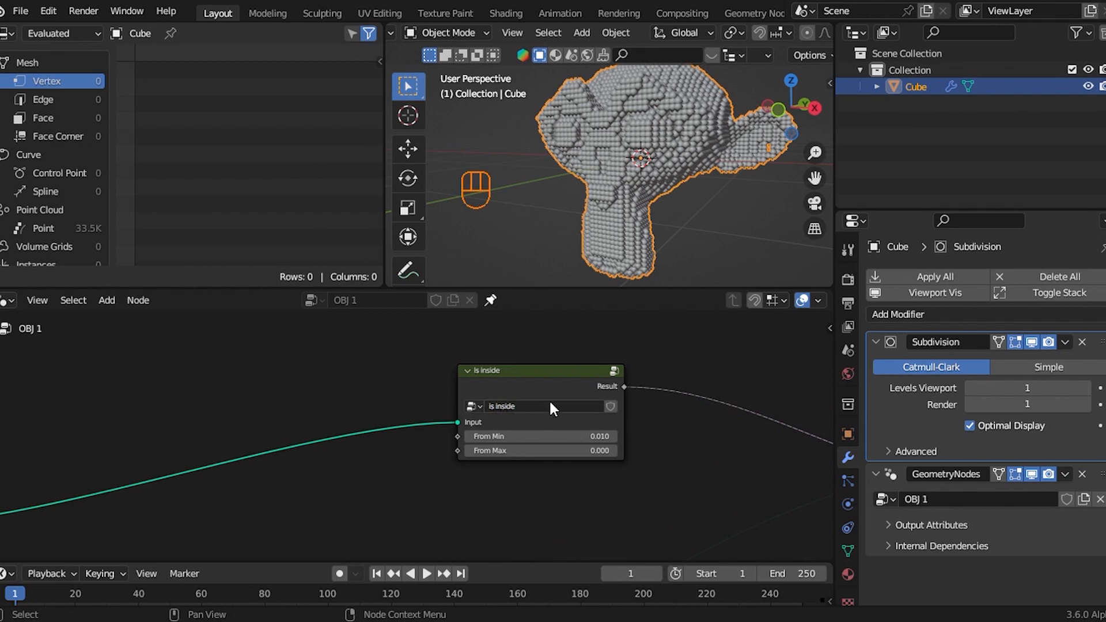
Step: Move the is inside node left and down so it sits nearly level with Group Input
scroll(548, 399, "down", 5)
scroll(533, 433, "up", 3)
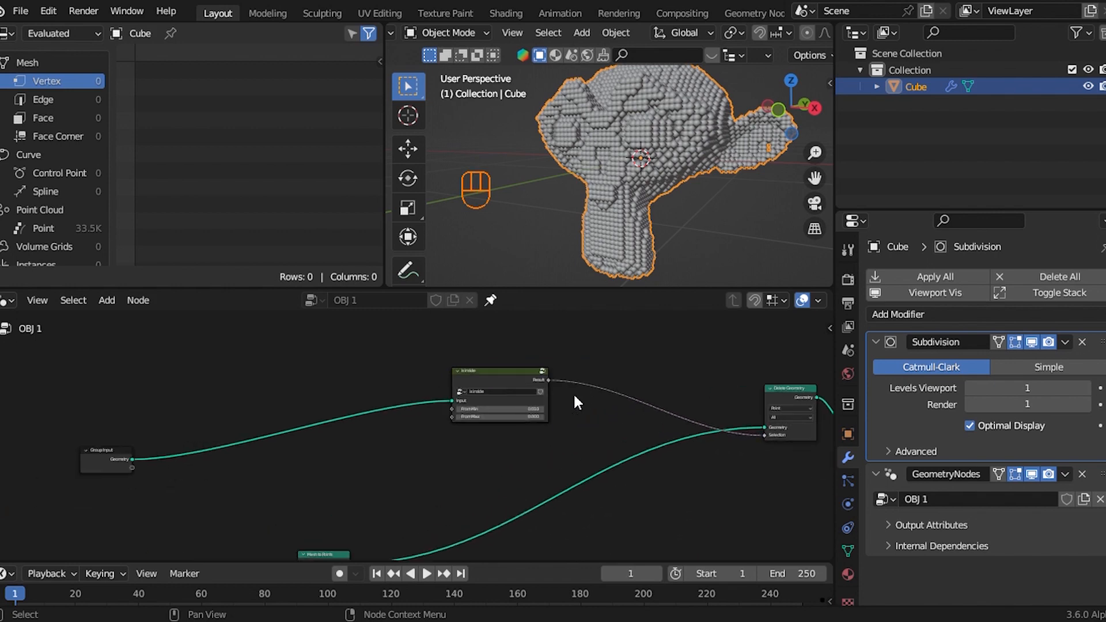
key("g")
left_click(461, 461)
scroll(444, 437, "up", 2)
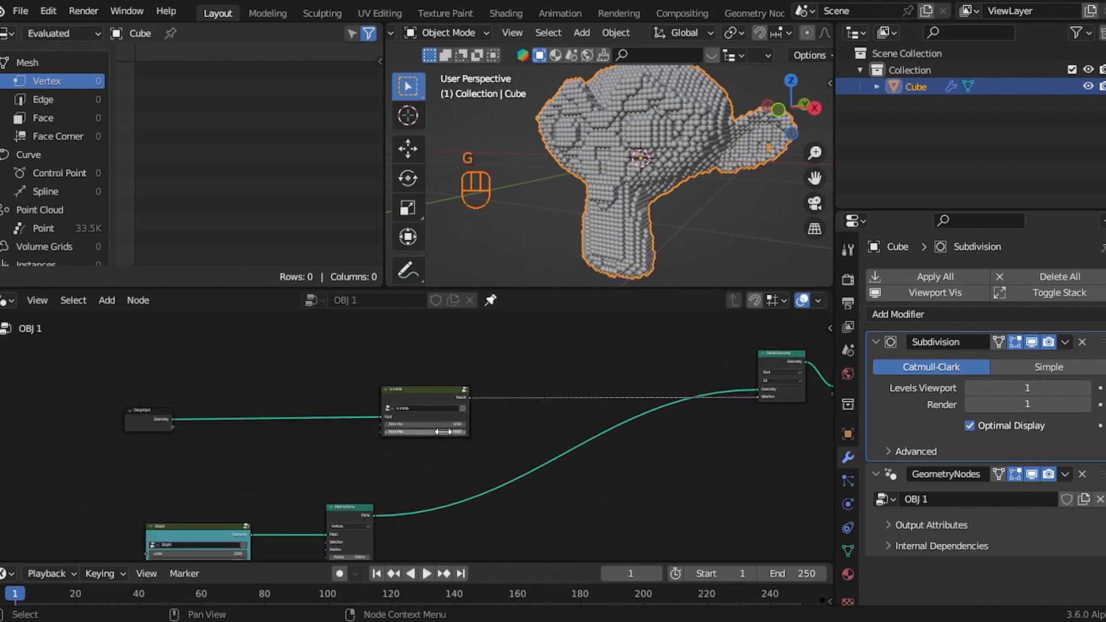
Step: Move the Delete Geometry and Group Output nodes together closer to the is inside node
scroll(472, 408, "down", 2)
left_click_drag(587, 341, 813, 386)
key("g")
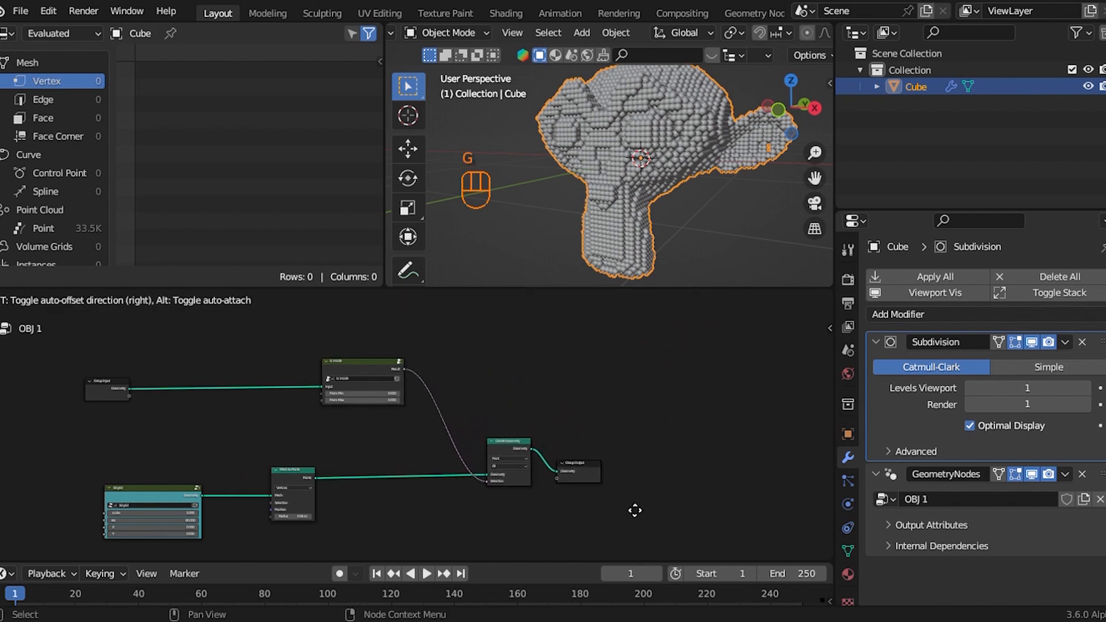
left_click(617, 429)
middle_click_drag(396, 441, 408, 407)
scroll(403, 407, "up", 4)
scroll(178, 367, "down", 2)
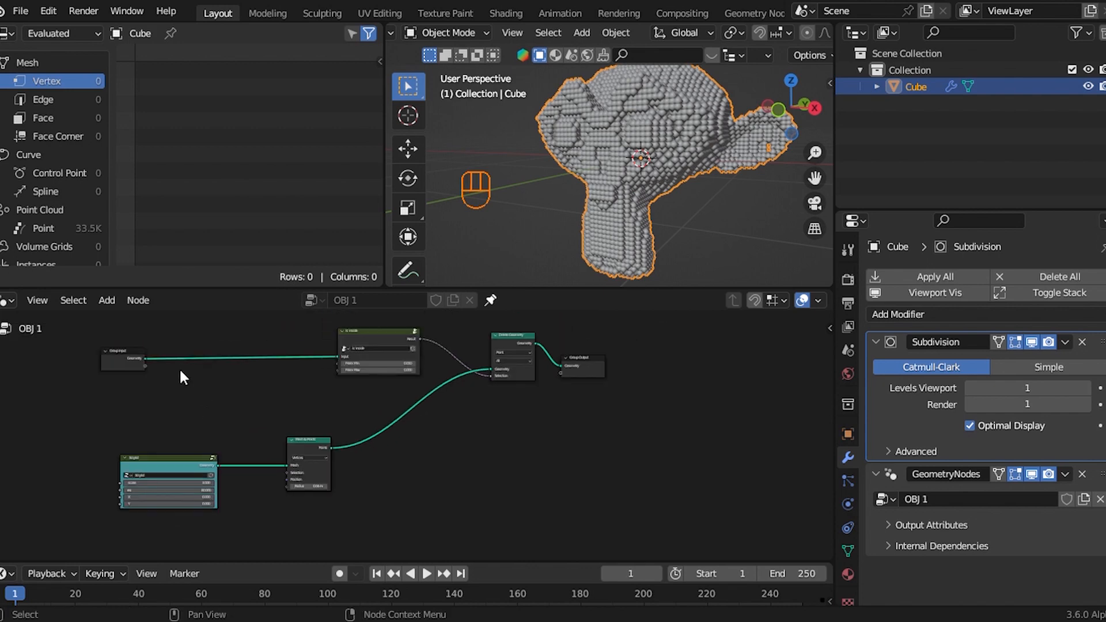
Step: Move the Group Input node right, closer to the is inside node
left_click_drag(137, 340, 218, 402)
key("g")
middle_click_drag(218, 397, 295, 394)
left_click(296, 394)
key("g")
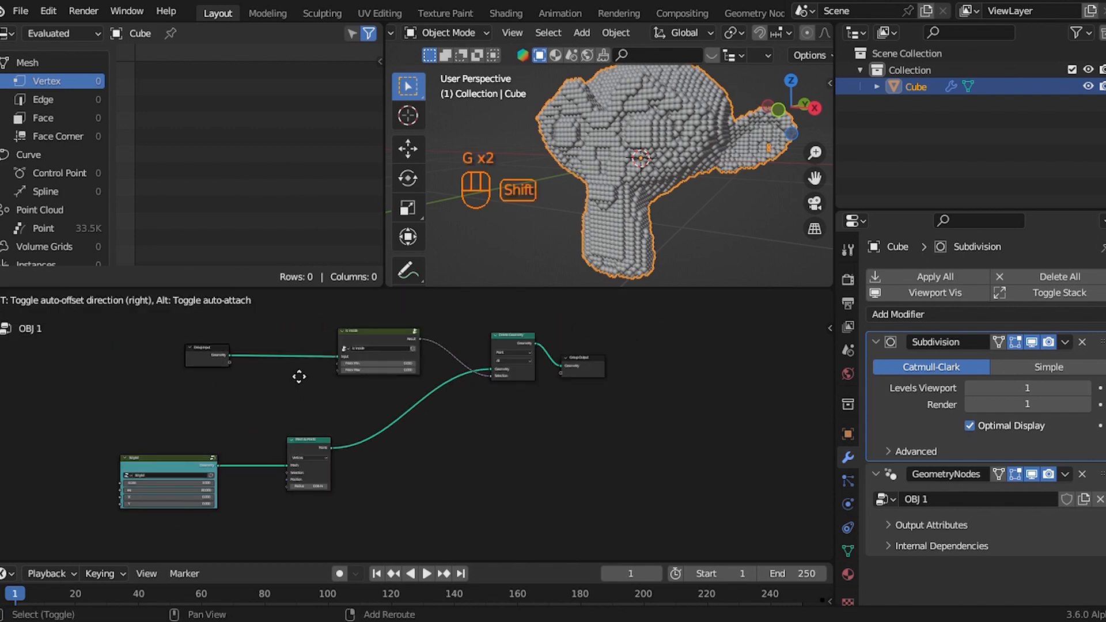
left_click(299, 376)
Step: Move the 3d grid and Mesh to Points nodes slightly up and right, closer beneath the is inside node
left_click_drag(210, 427, 300, 493)
key("g")
key("shift")
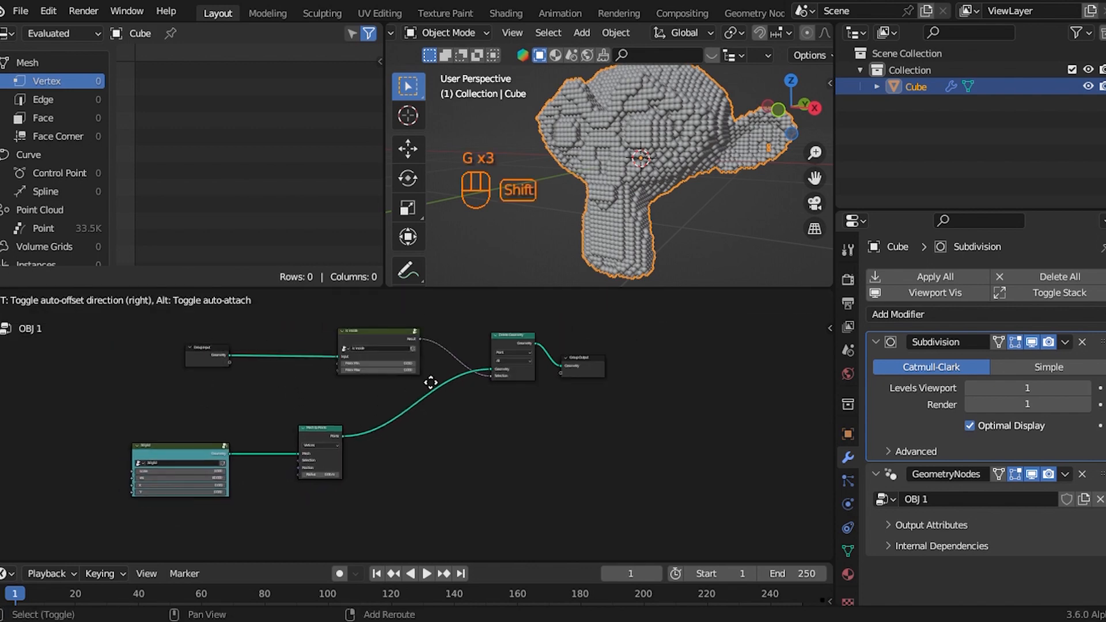
left_click(727, 358, "shift")
Step: Cut the link between Delete Geometry and Group Output, and move Group Output far to the right to make space
middle_click_drag(637, 461, 418, 429)
scroll(414, 391, "up", 1)
scroll(414, 391, "down", 2)
scroll(417, 428, "up", 3)
left_click_drag(352, 390, 417, 452)
key("g")
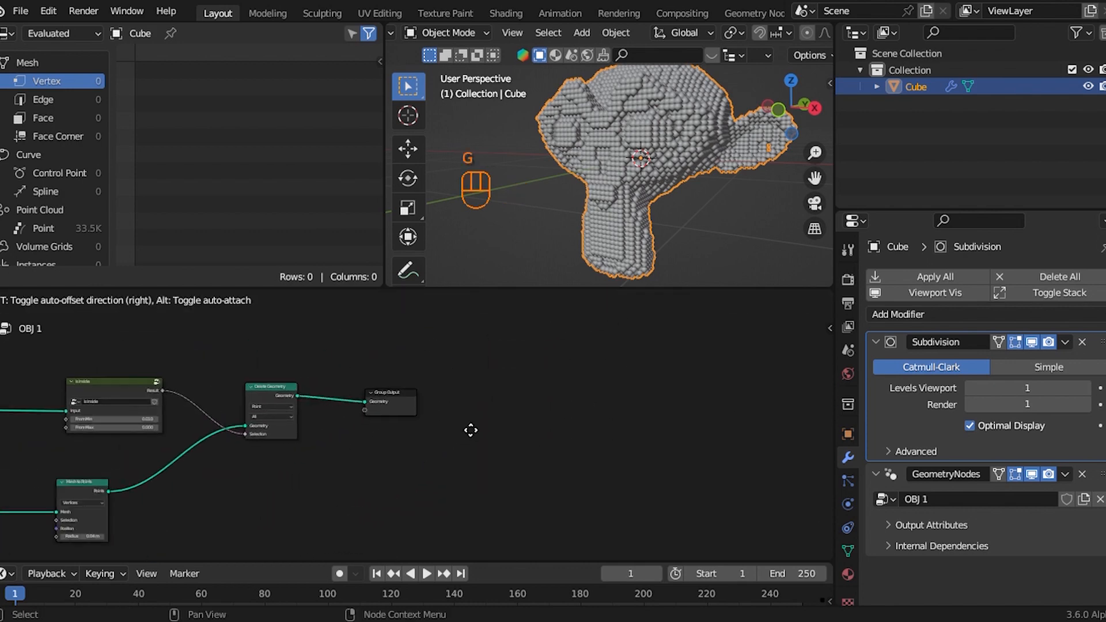
left_click(499, 421)
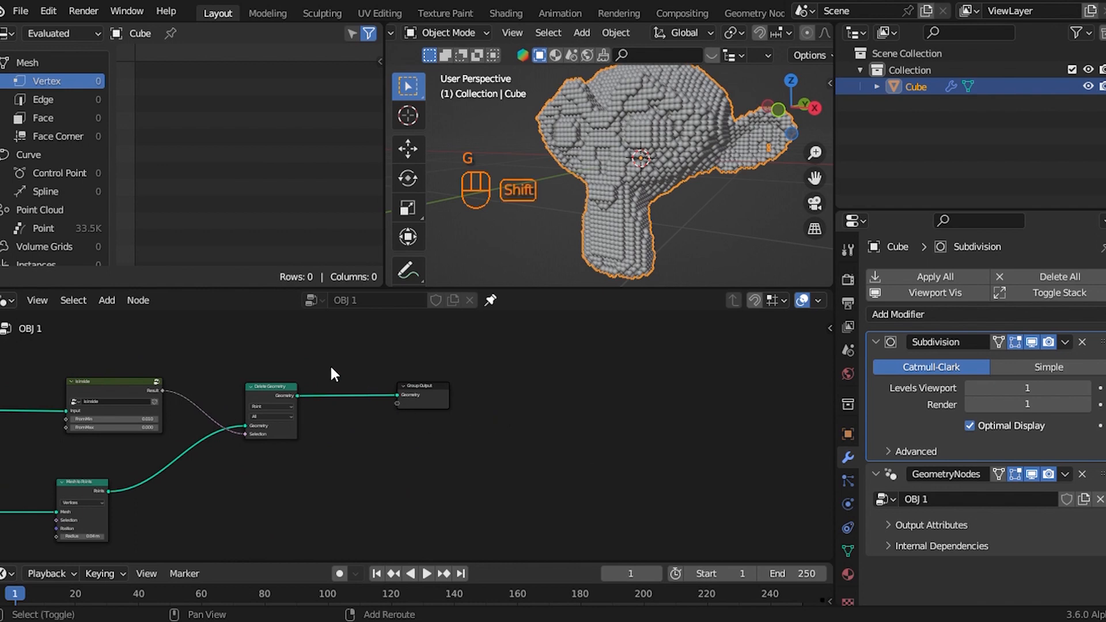
right_click_drag(341, 385, 344, 403, "ctrl")
key("g")
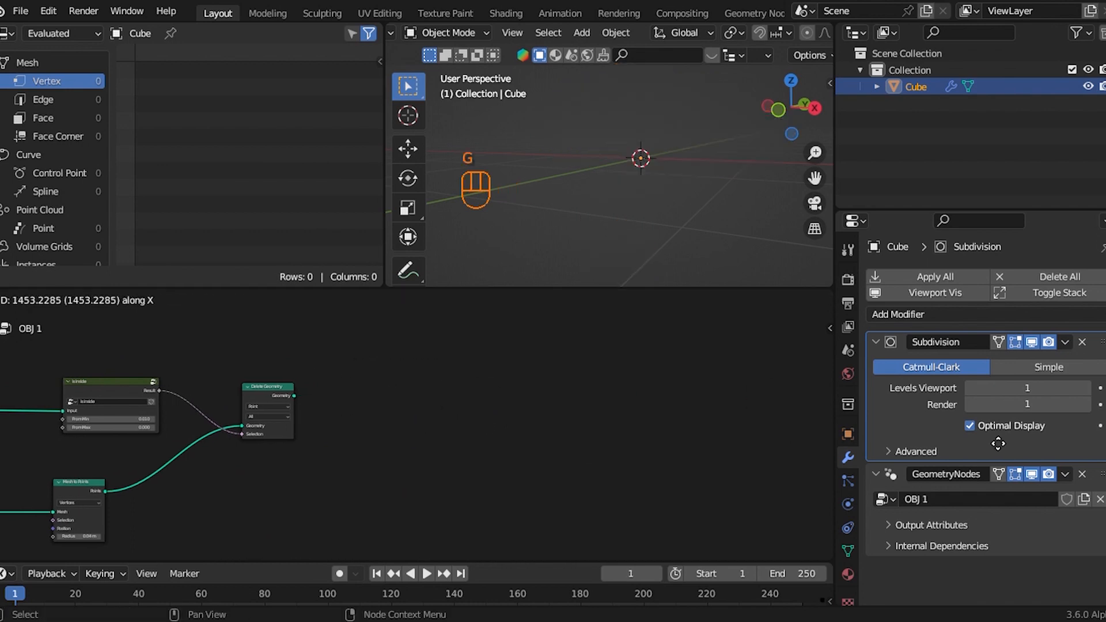
left_click(763, 445)
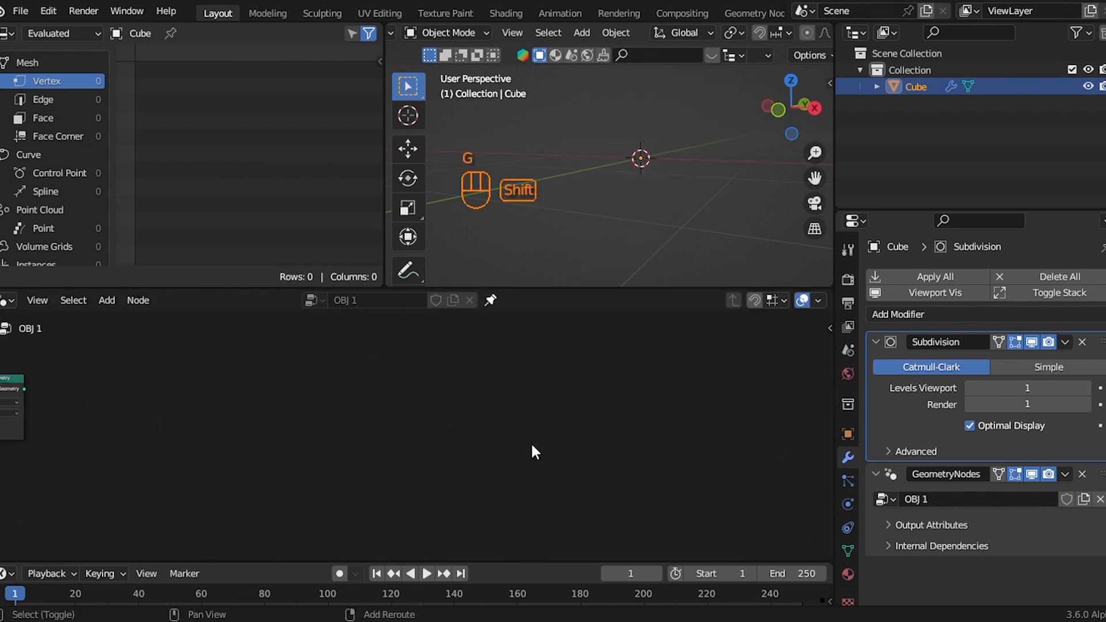
Step: Add a Simulation Zone in the empty space between Delete Geometry and Group Output
key("shift+a")
mouse_move(523, 442)
left_click(619, 445)
left_click(407, 389)
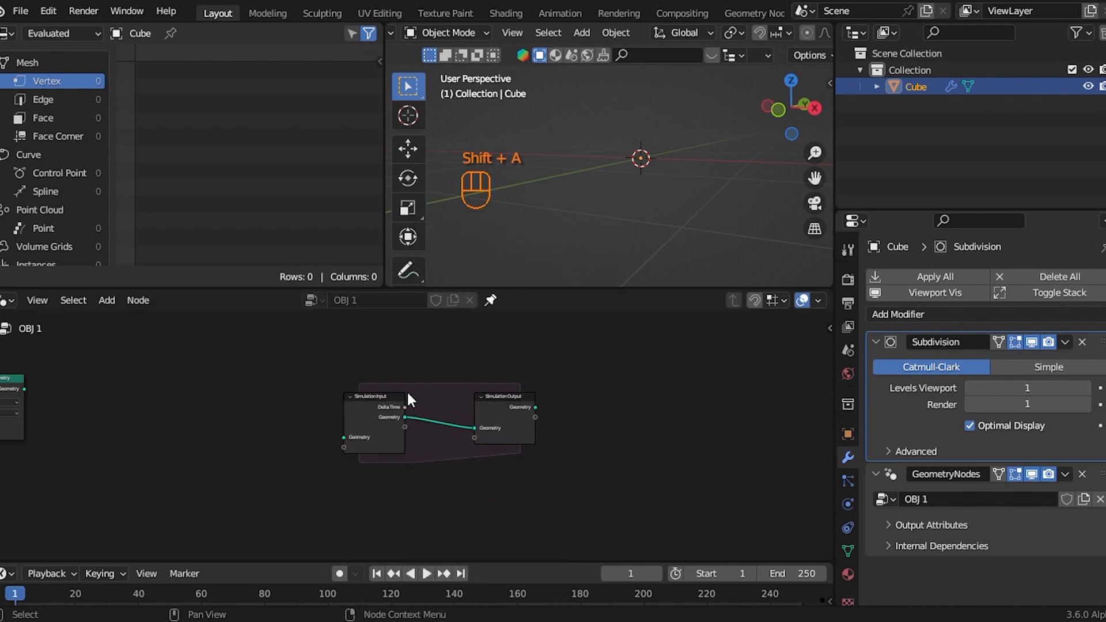
Step: Connect Delete Geometry to Simulation Input and Simulation Output to the Group Output geometry
right_click_drag(6, 397, 321, 412, "alt")
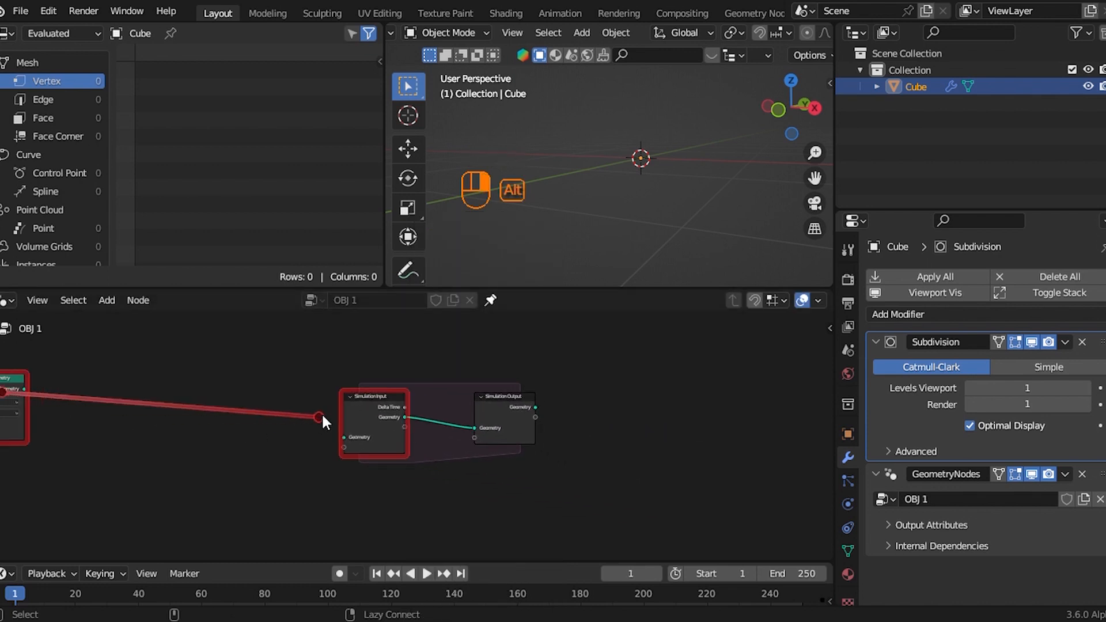
scroll(634, 448, "down", 5)
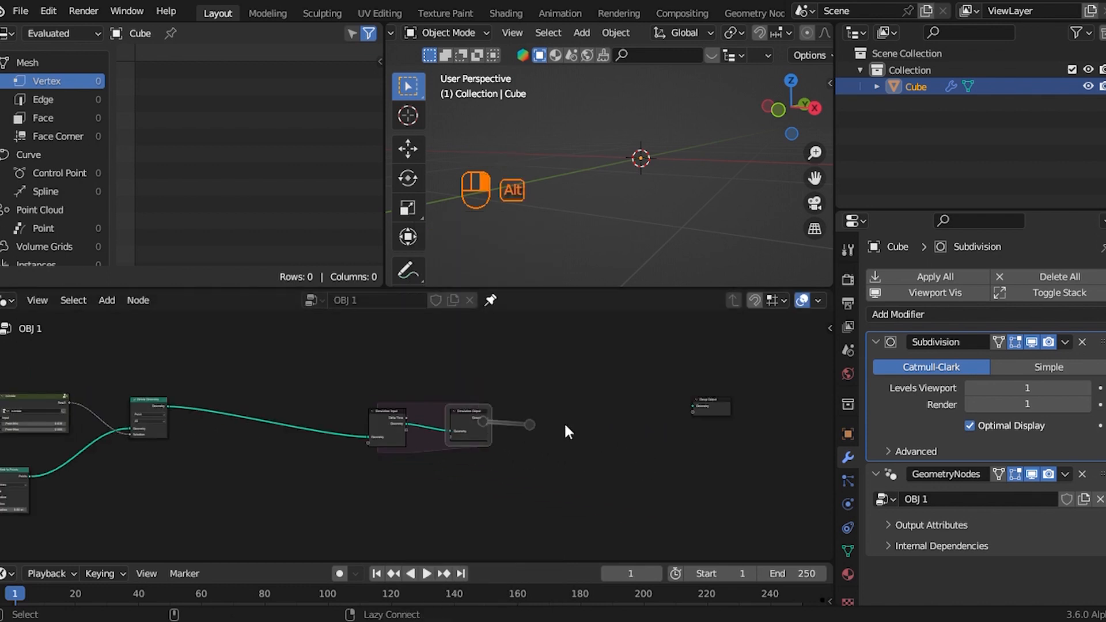
right_click_drag(565, 425, 673, 406, "alt")
right_click_drag(465, 415, 465, 415, "alt")
Step: Widen the simulation zone by moving Simulation Input toward Delete Geometry and shifting Simulation Output and Group Output right
left_click_drag(344, 399, 401, 463)
key("g")
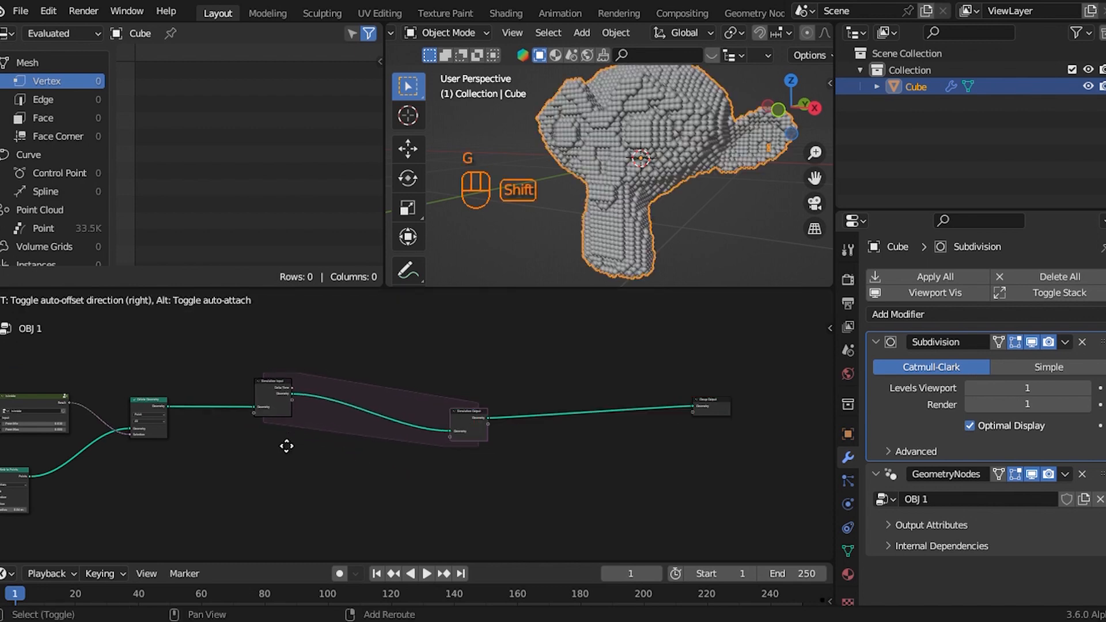
left_click(288, 440)
left_click_drag(446, 391, 714, 452)
key("g")
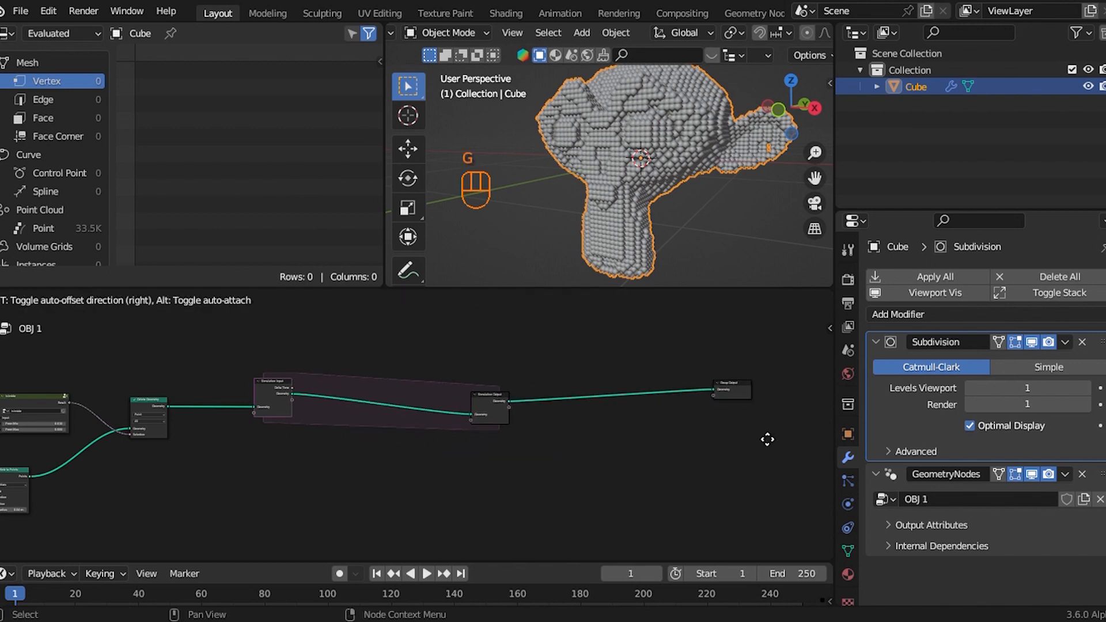
Step: Widen the simulation zone and line the Group Output node up closely beside the Simulation Output node
left_click(770, 417)
scroll(743, 419, "up", 1)
key("s")
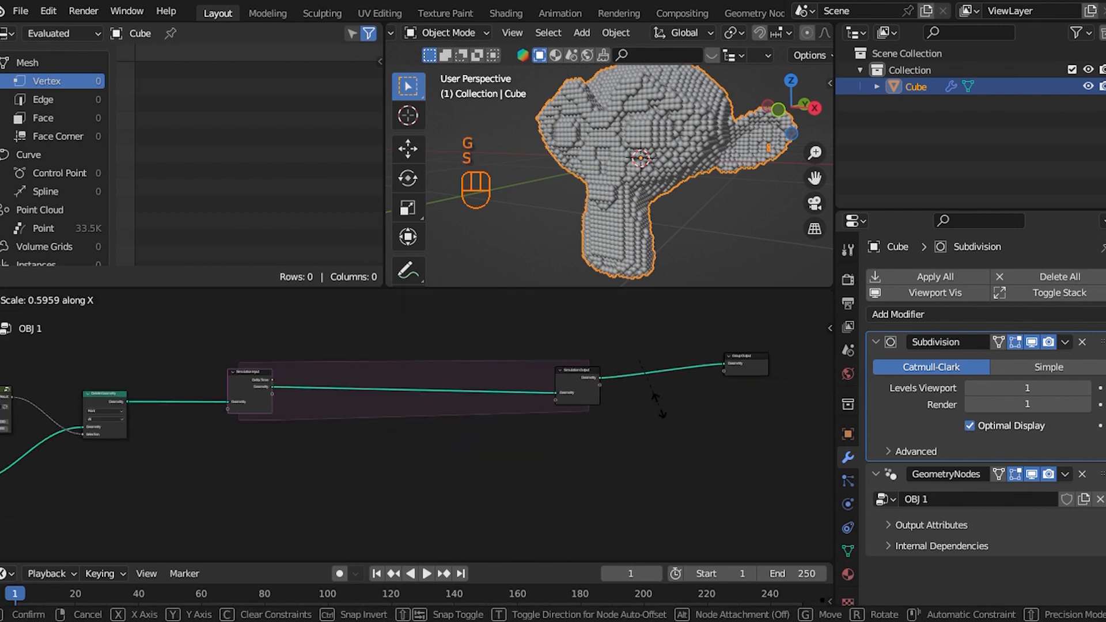
left_click(628, 414)
key("g")
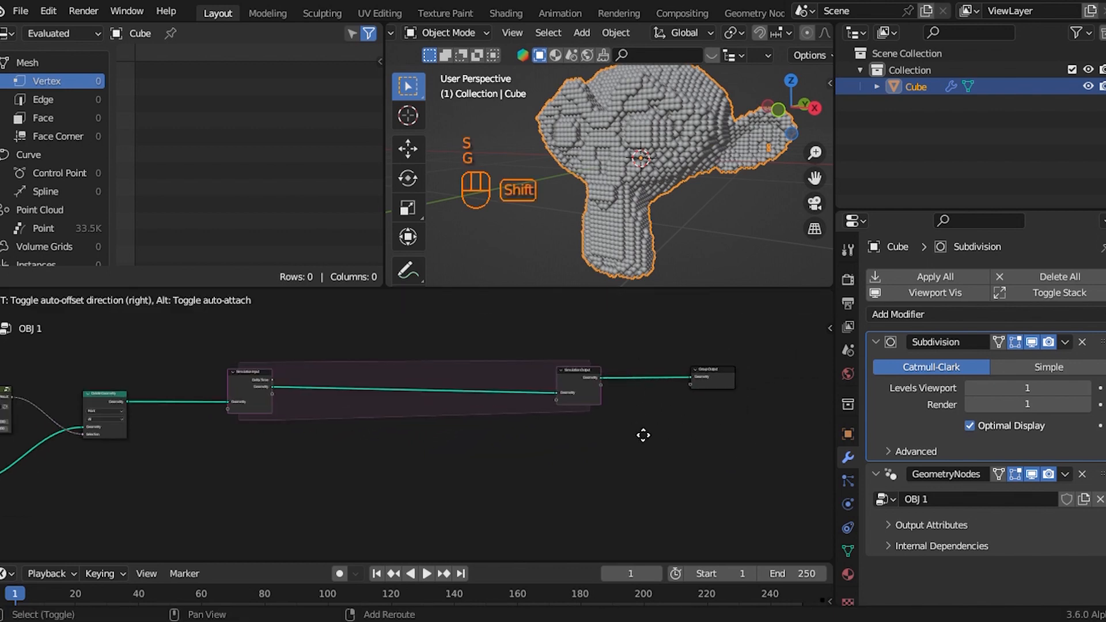
left_click(679, 426)
key("s")
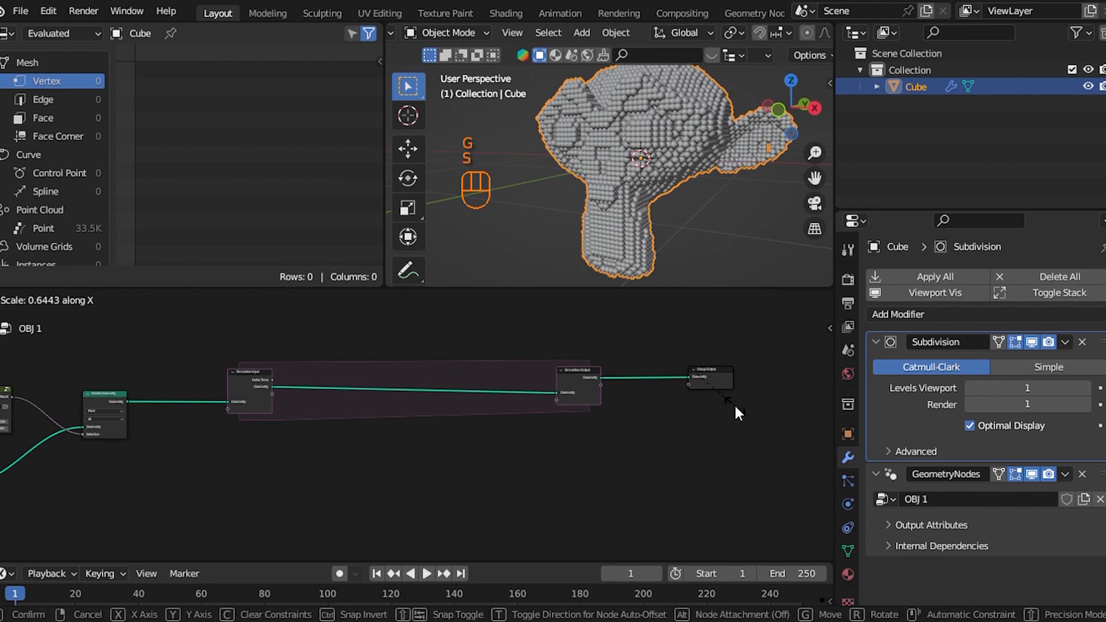
left_click(742, 411)
key("g")
left_click(518, 419, "shift")
key("g")
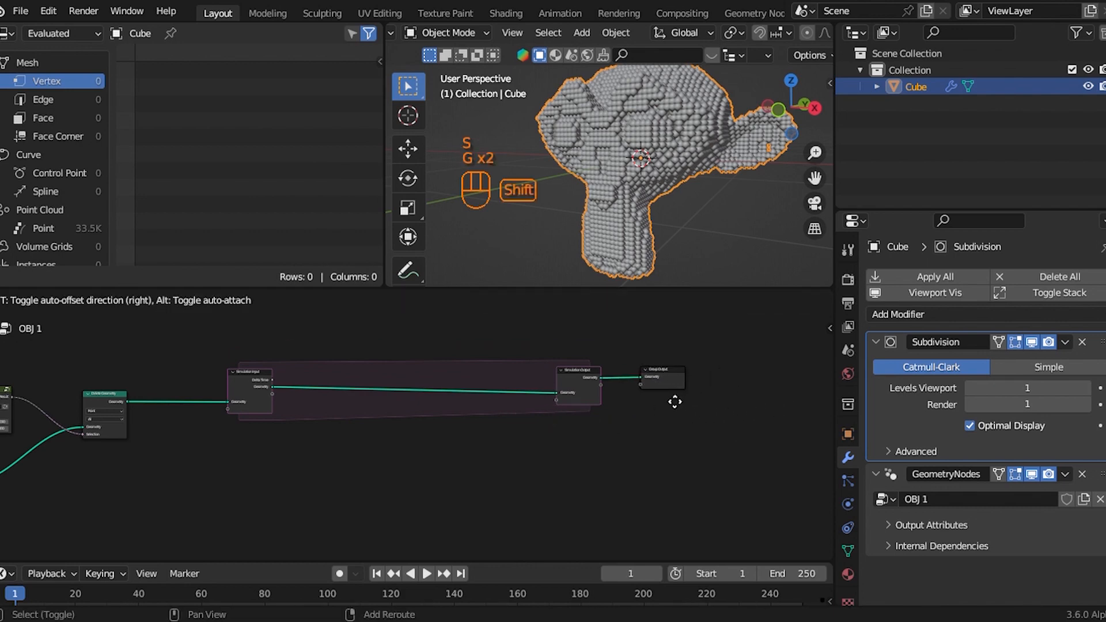
left_click(631, 406, "shift")
Step: Move the Simulation Output and Group Output nodes farther from the Simulation Input node
scroll(450, 421, "up", 3)
scroll(451, 420, "down", 4)
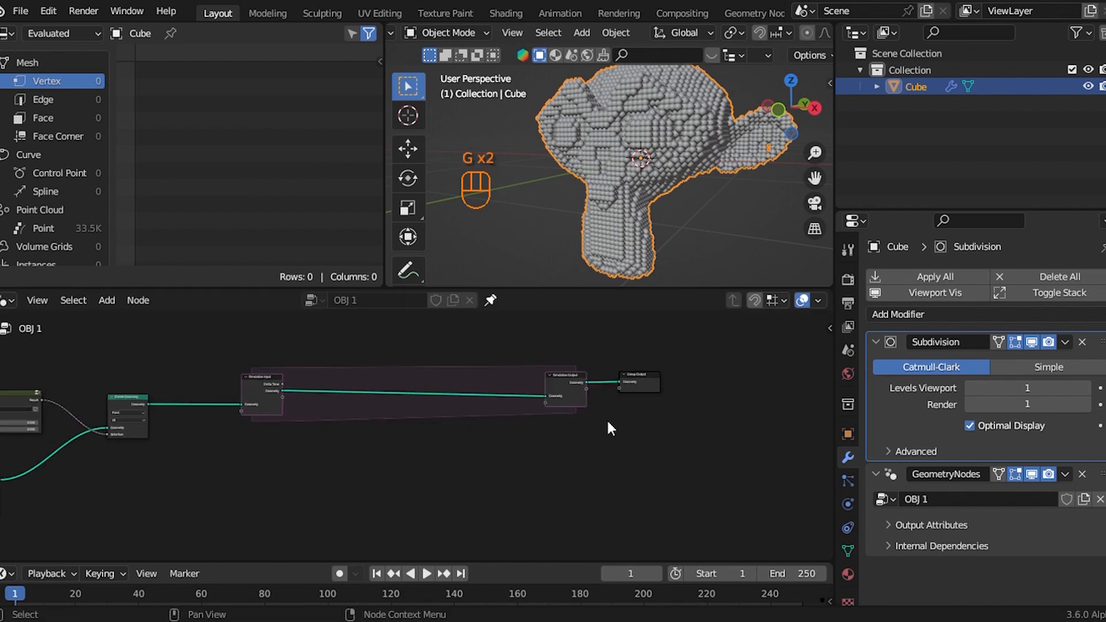
middle_click_drag(606, 420, 495, 467)
scroll(441, 421, "up", 5)
key("g")
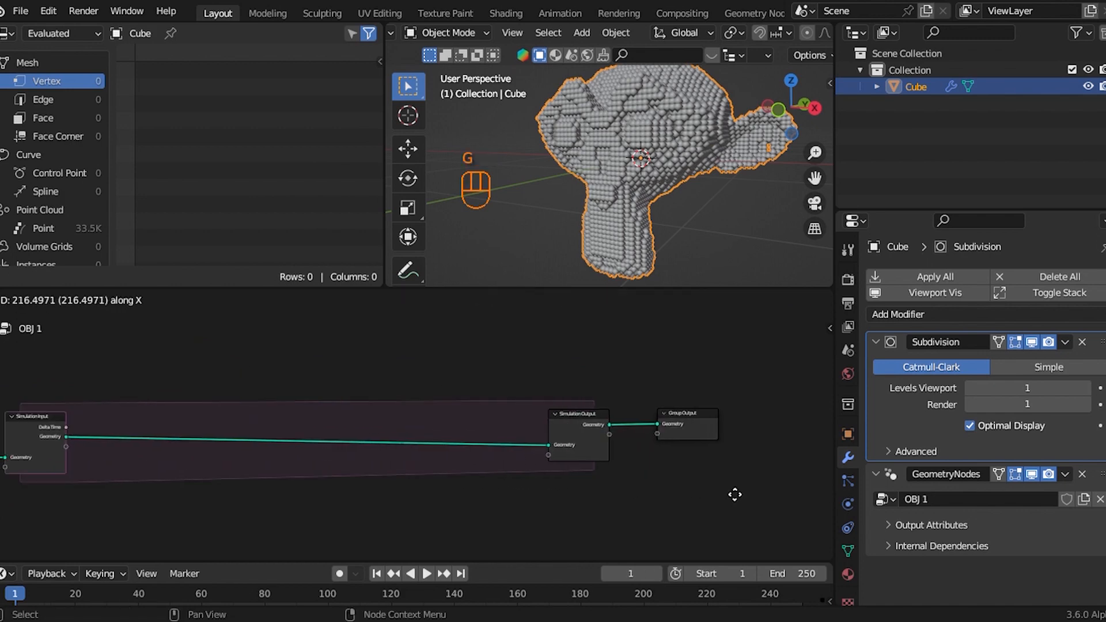
left_click(734, 358, "shift")
scroll(254, 464, "down", 2)
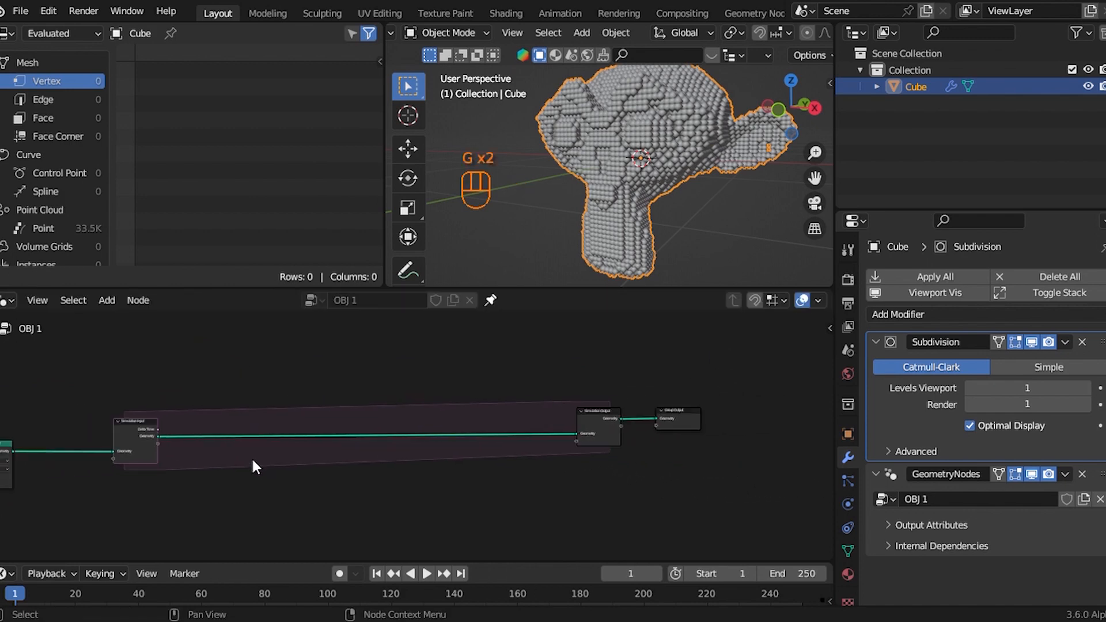
Step: Shift the Simulation Input node away from Delete Geometry to leave space for another node between them
scroll(216, 458, "up", 2)
scroll(213, 458, "down", 1)
middle_click_drag(242, 458, 547, 427)
scroll(439, 413, "up", 1)
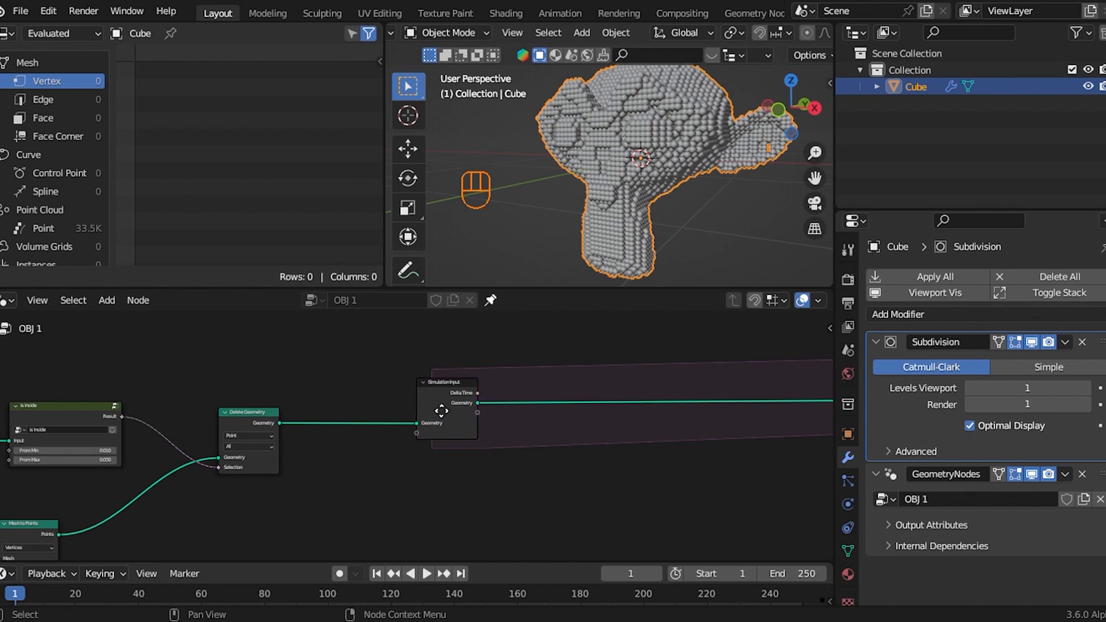
key("g")
left_click(542, 411)
Step: Insert a Store Named Attribute node on the link between Delete Geometry and Simulation Input
scroll(393, 431, "up", 2)
key("shift+a")
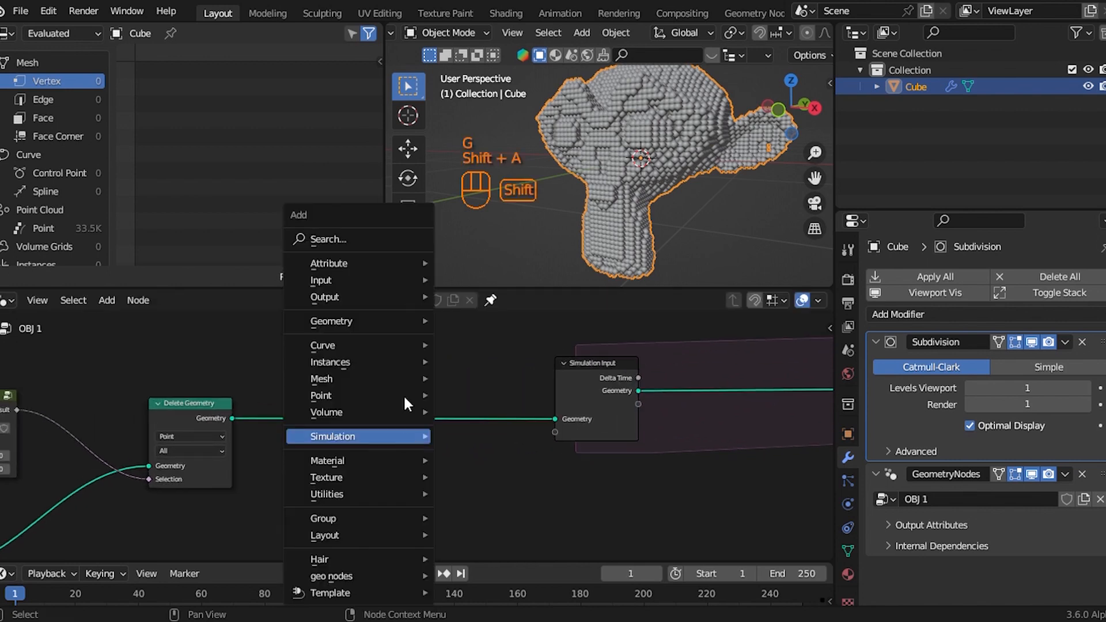
left_click(361, 239)
type("st")
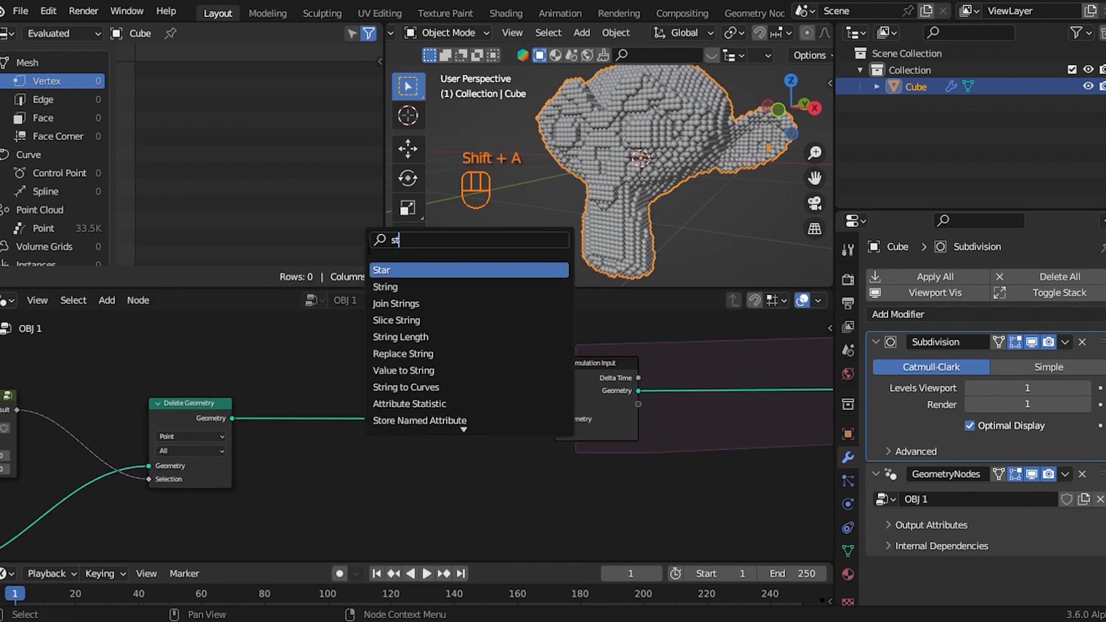
type("o")
key("Return")
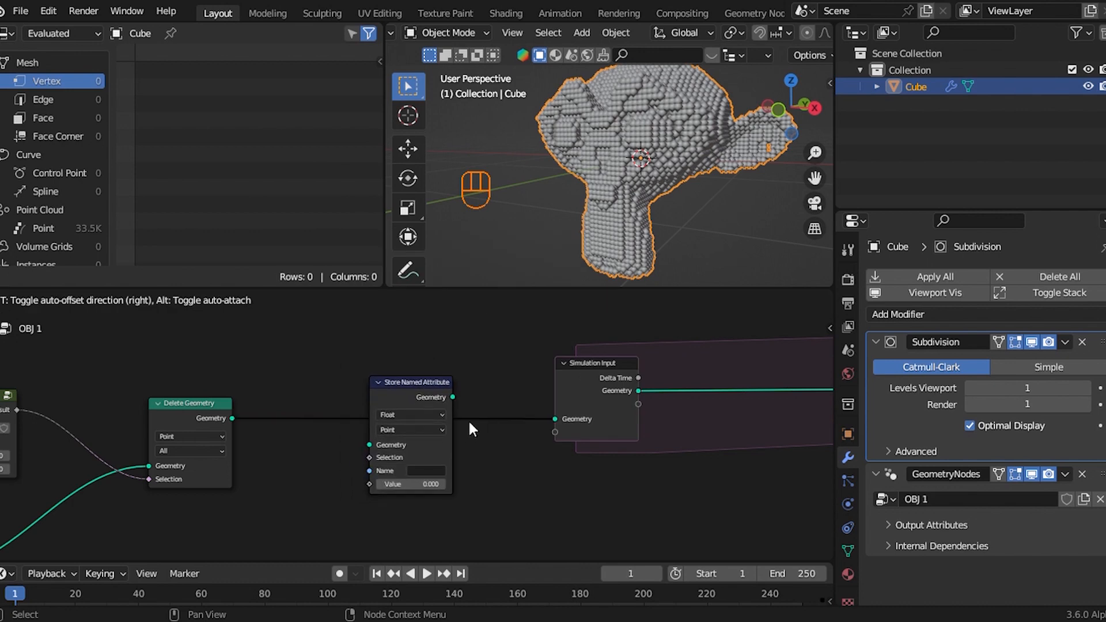
left_click(468, 419)
Step: Set the Store Named Attribute data type to Vector and name the attribute rest_pos
scroll(455, 418, "up", 1)
left_click(431, 413)
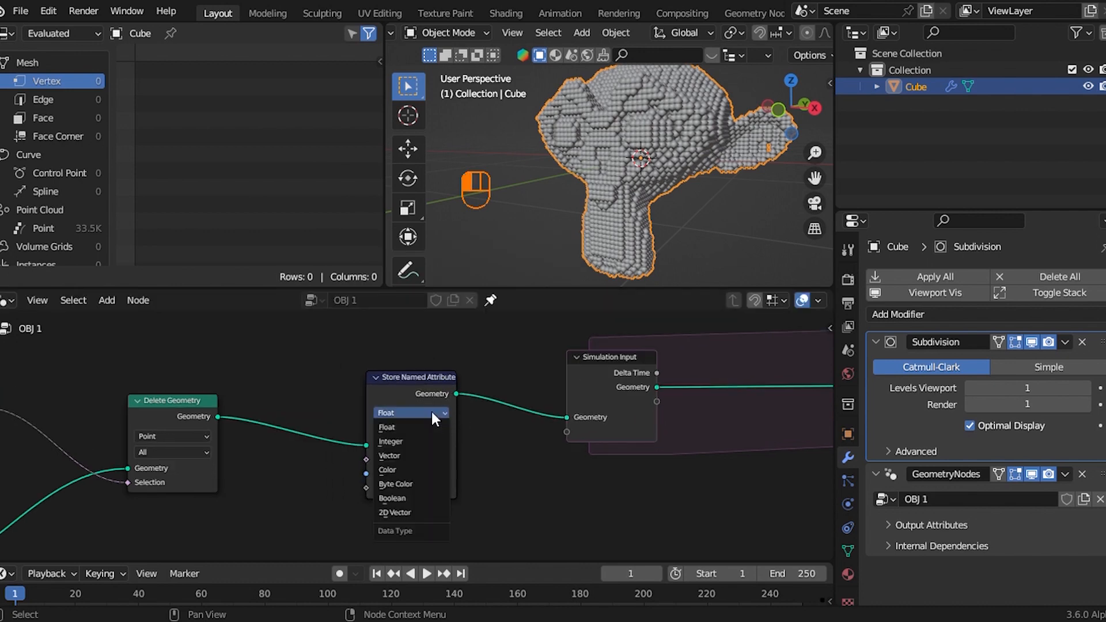
left_click(430, 452)
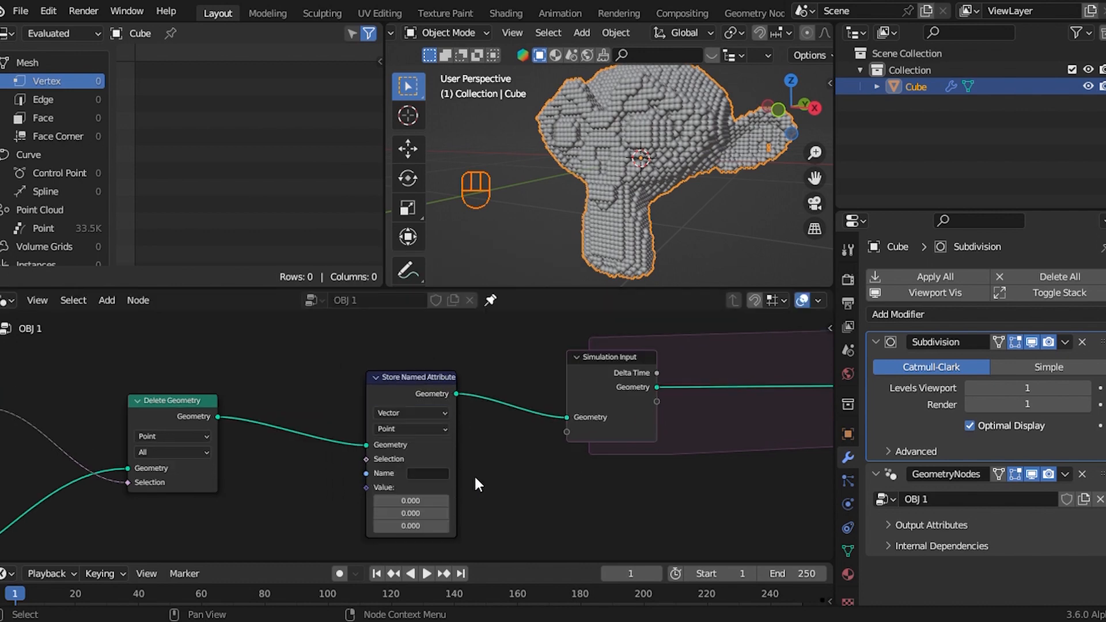
middle_click_drag(469, 484, 469, 482)
scroll(469, 483, "up", 1)
left_click(467, 423)
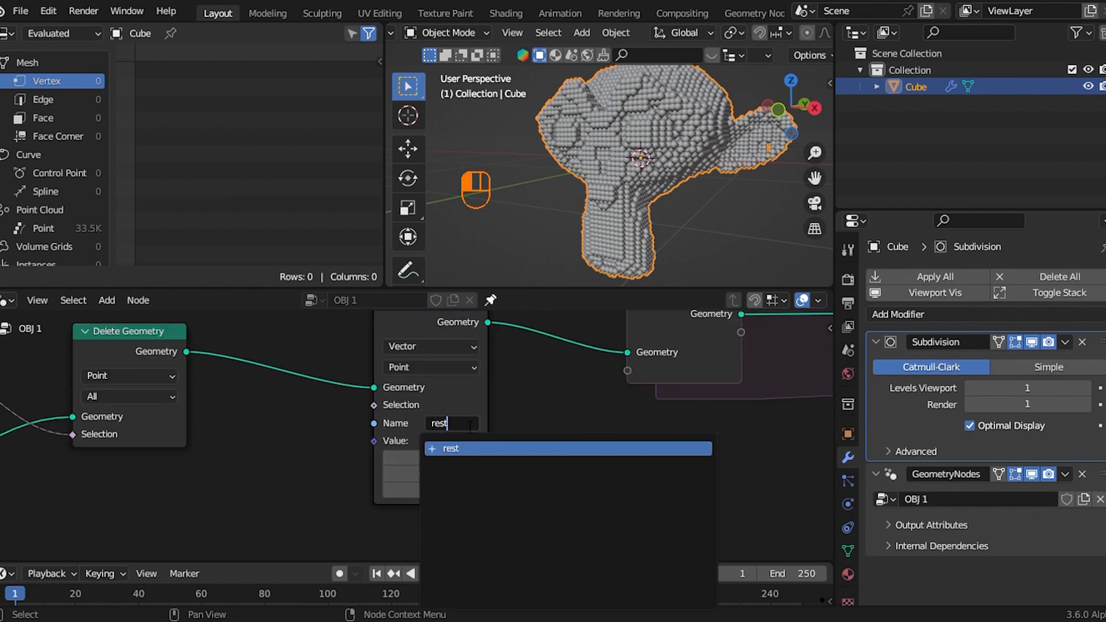
type("rest_pos")
key("Return")
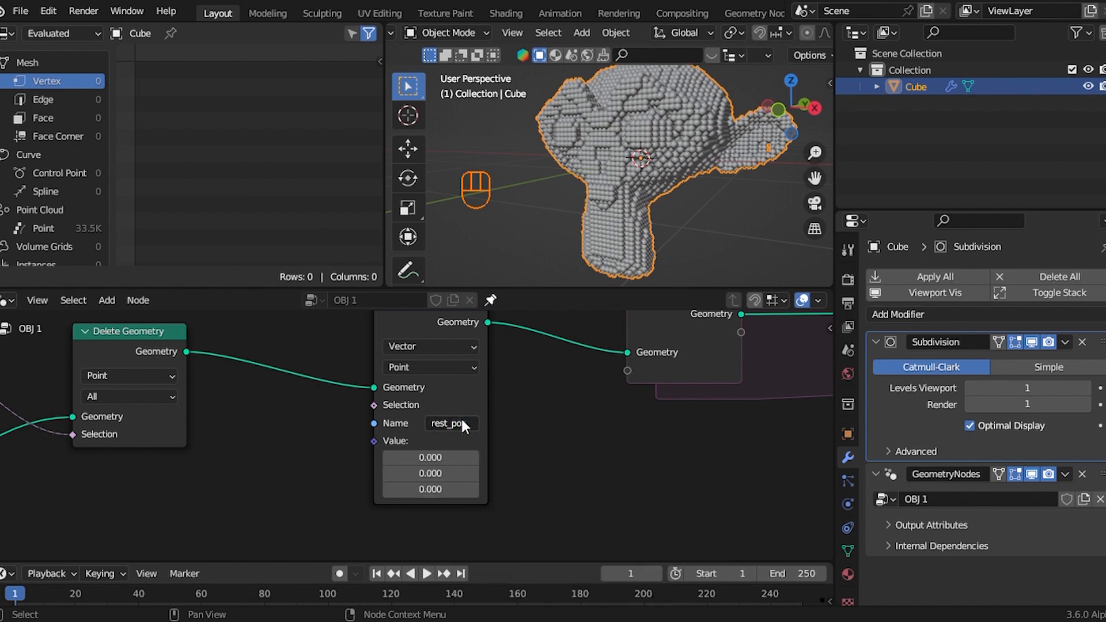
Step: Feed a new Position node into the Value of the rest_pos attribute and place it below that node
left_click_drag(373, 440, 493, 506)
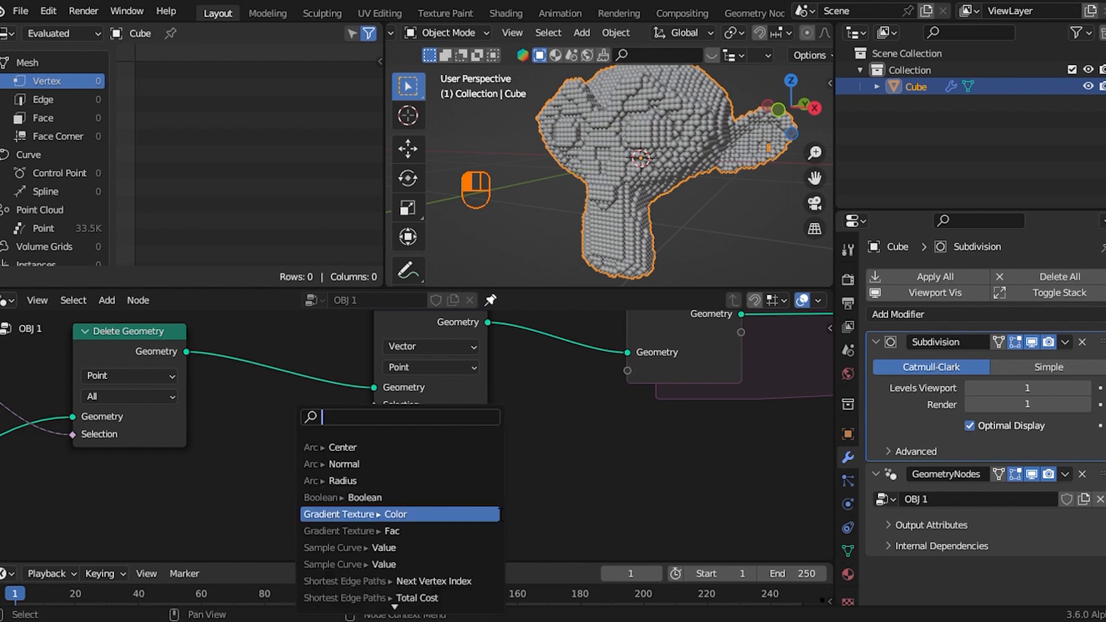
type("po")
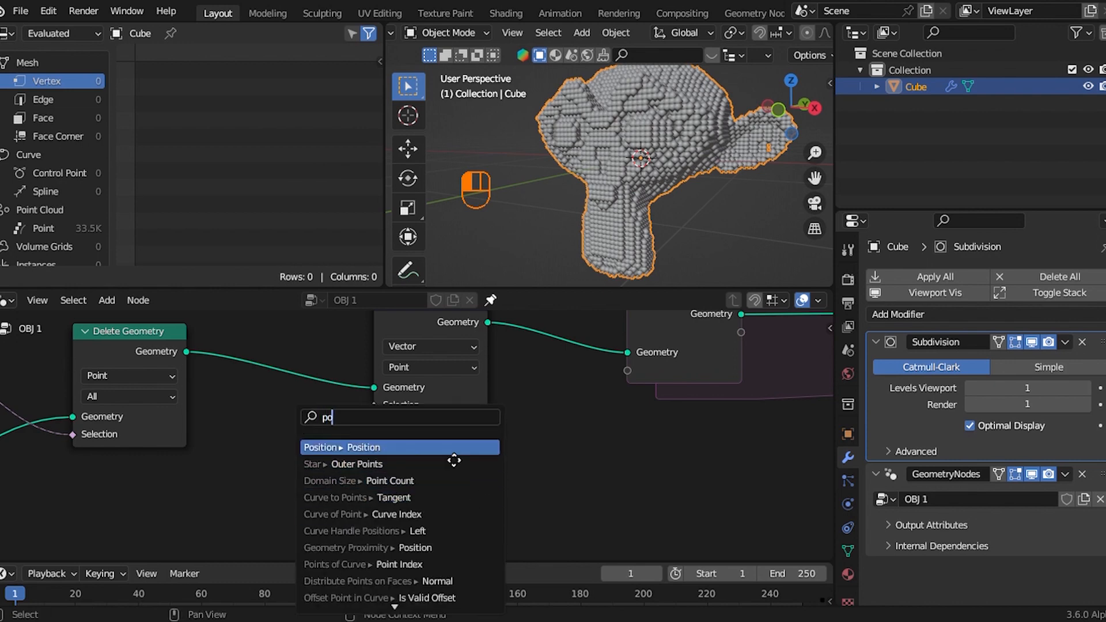
key("Return")
left_click(450, 429)
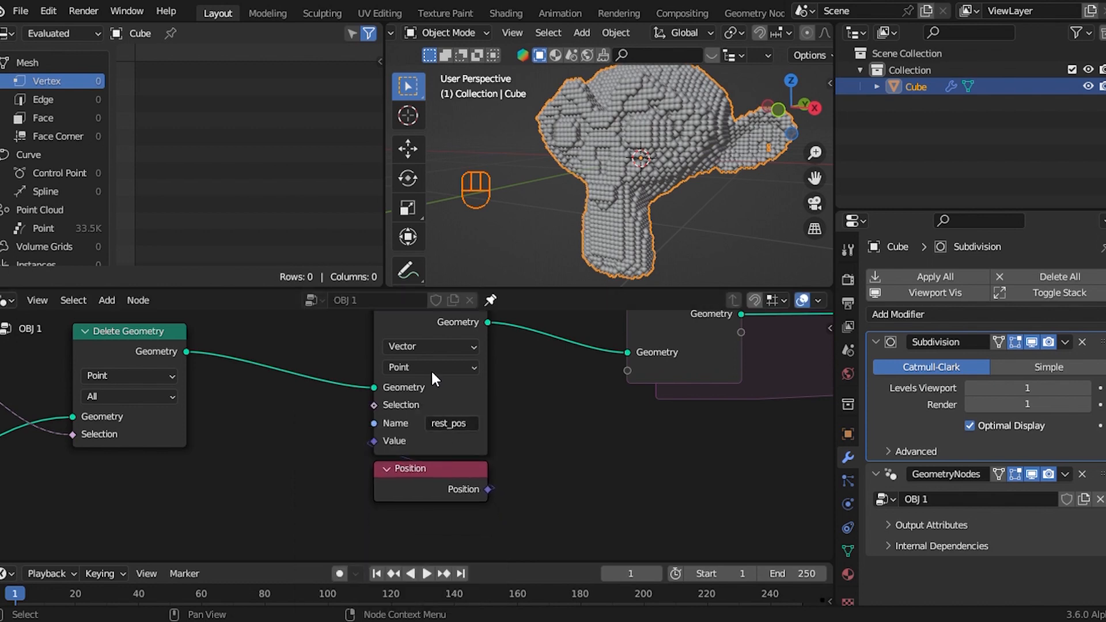
Step: Duplicate the Store Named Attribute node onto the geometry link just after Simulation Input, inside the simulation zone
scroll(582, 371, "down", 5)
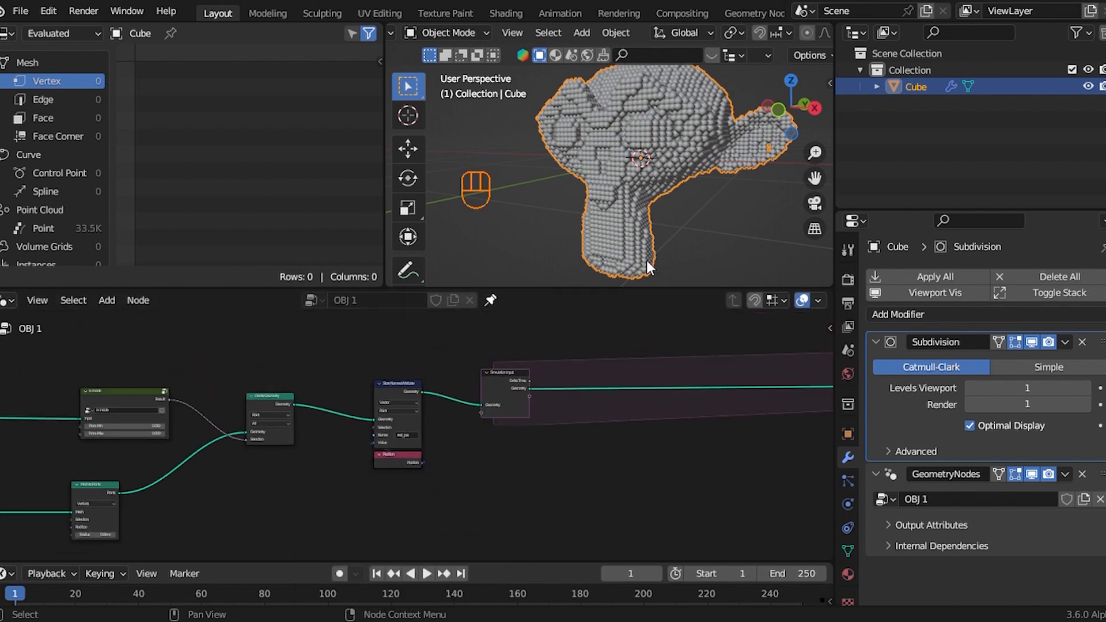
middle_click_drag(580, 459, 491, 432)
scroll(455, 426, "up", 3)
scroll(460, 433, "up", 2)
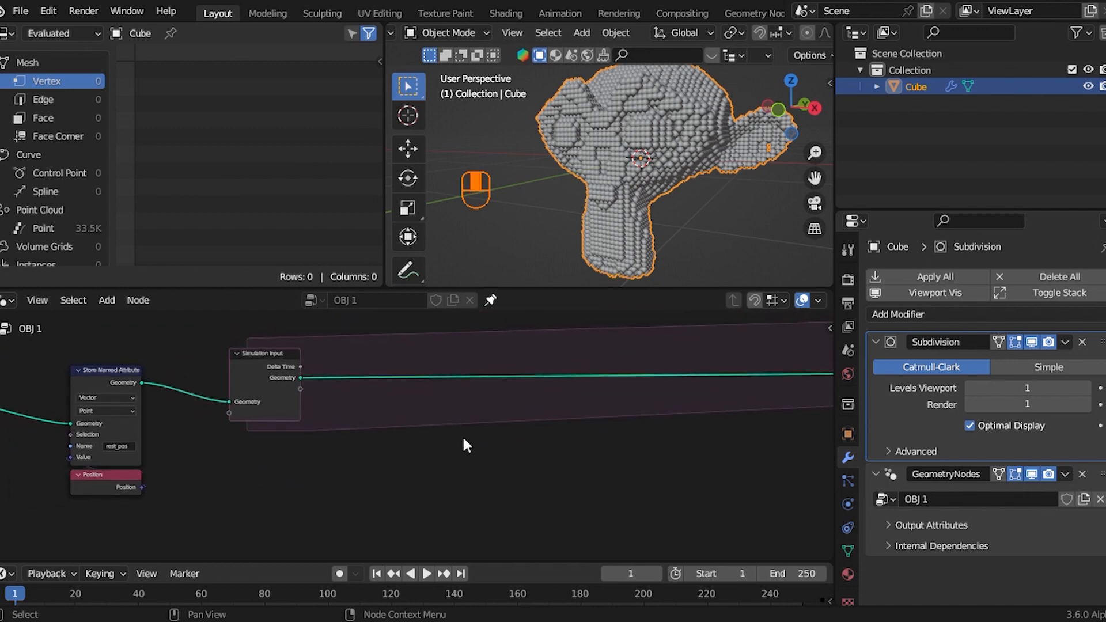
scroll(226, 414, "down", 2)
key("shift+d")
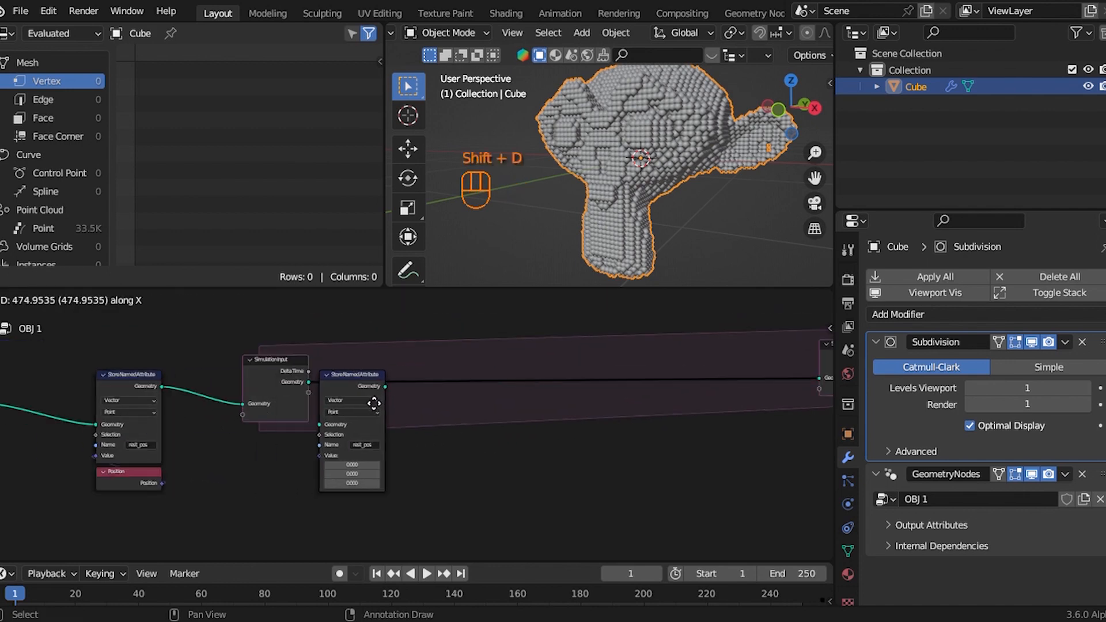
left_click(374, 390)
Step: Rename the attribute in the duplicated Store Named Attribute node to start_pos
scroll(395, 397, "up", 1)
scroll(395, 402, "up", 2)
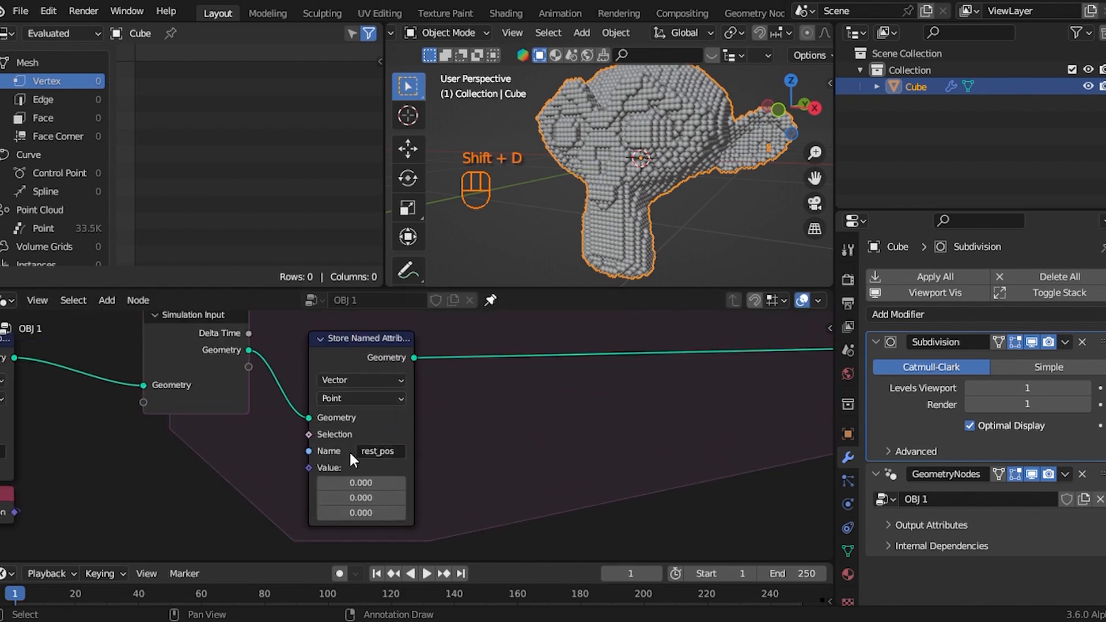
left_click(392, 453)
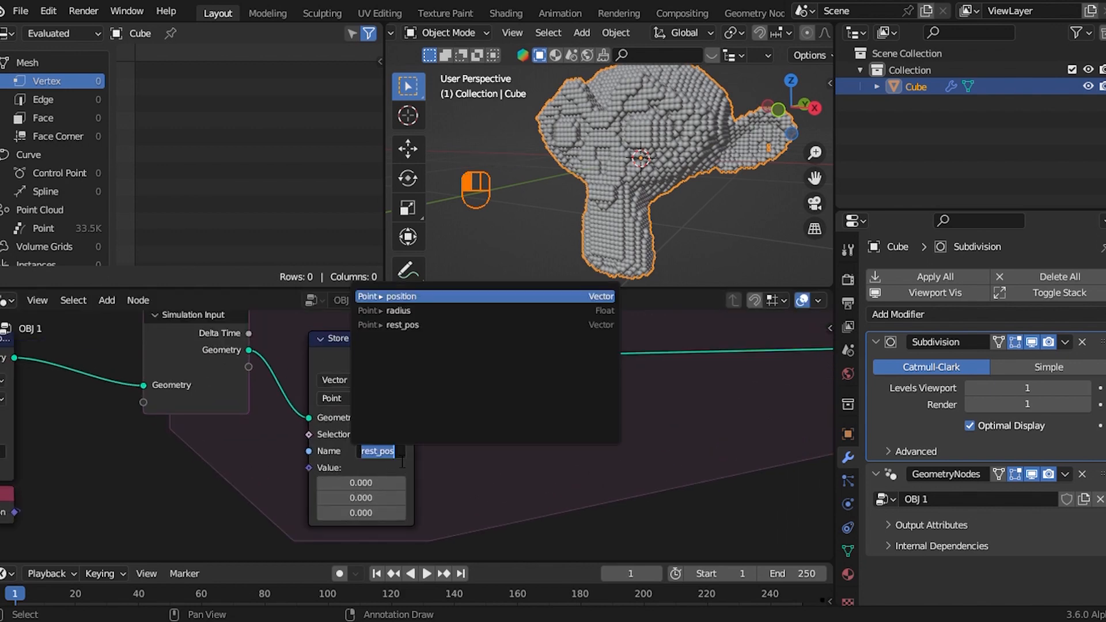
type("start")
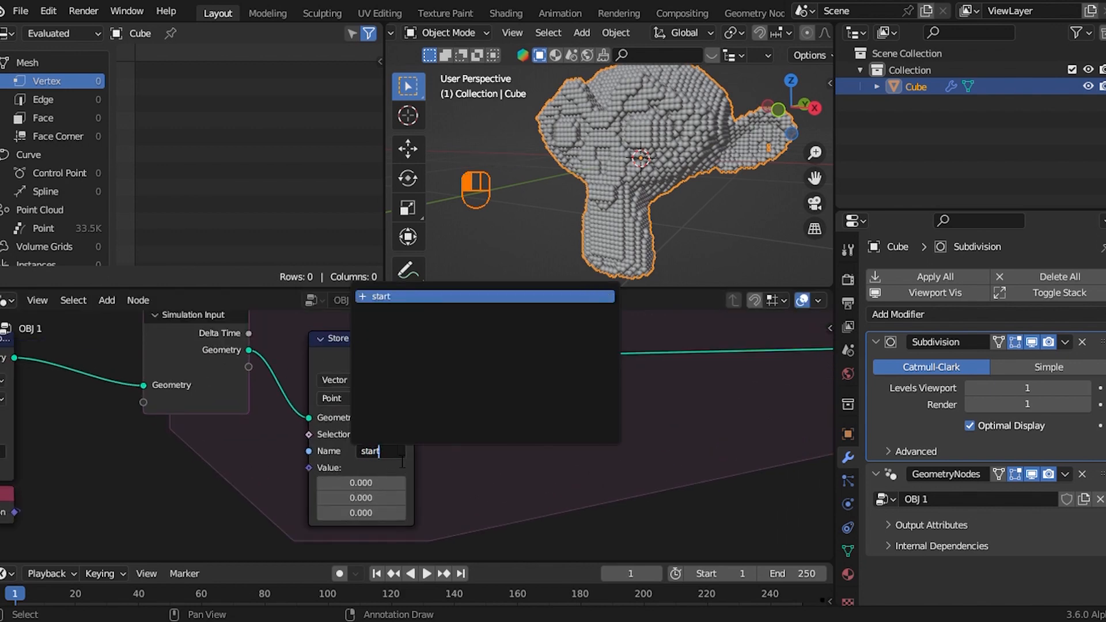
type("_pos")
key("Return")
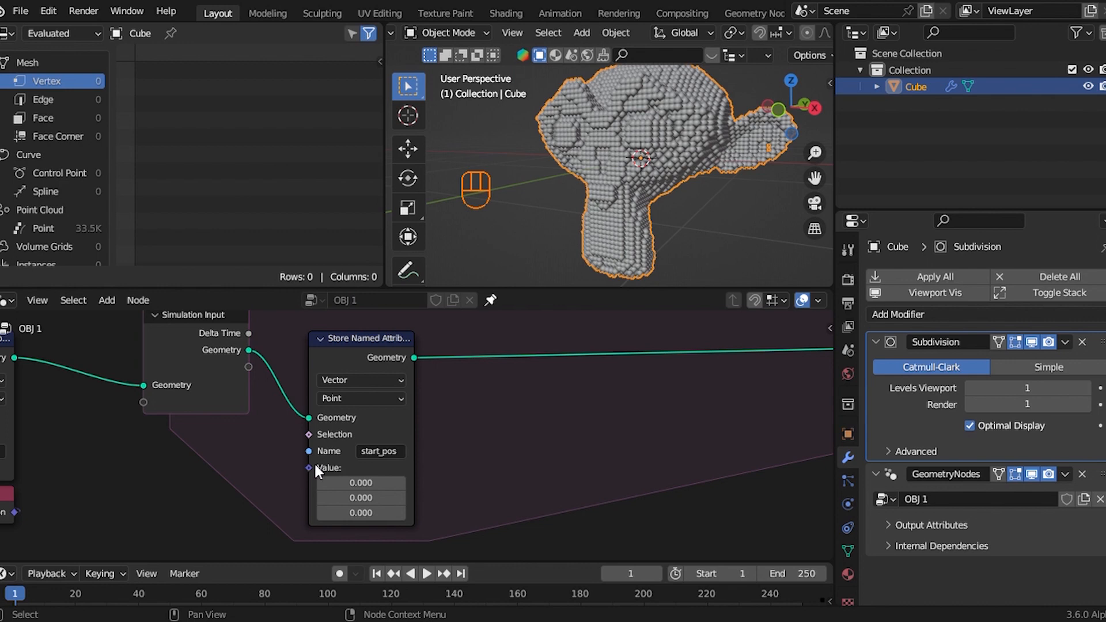
Step: Connect a new Position node to the Value of the start_pos attribute and place it beneath that node
left_click_drag(306, 464, 425, 527)
type("po")
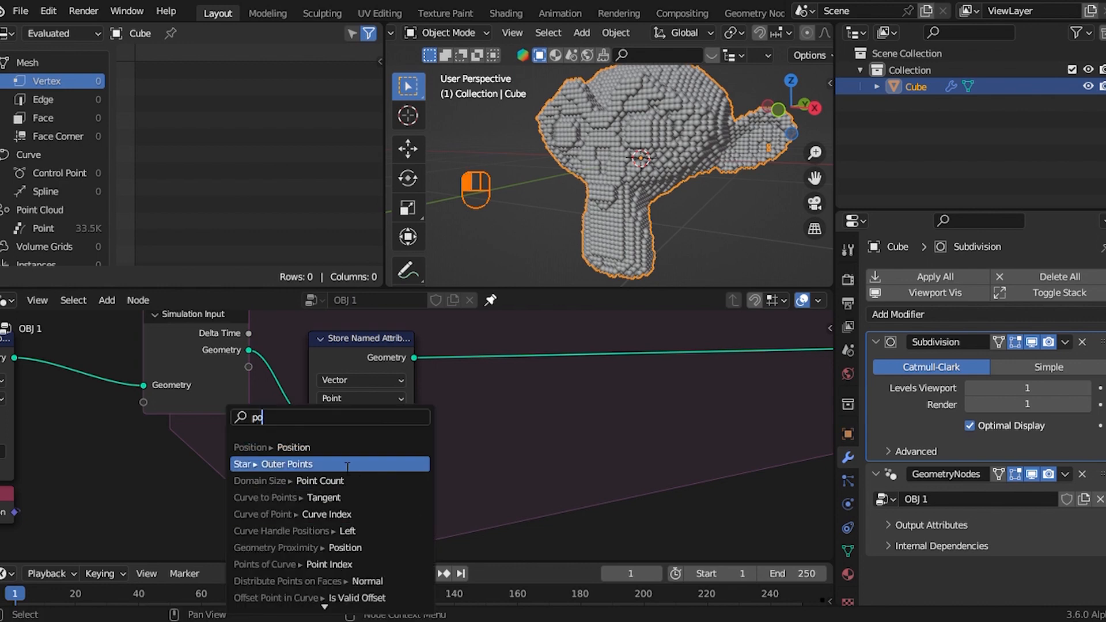
key("Return")
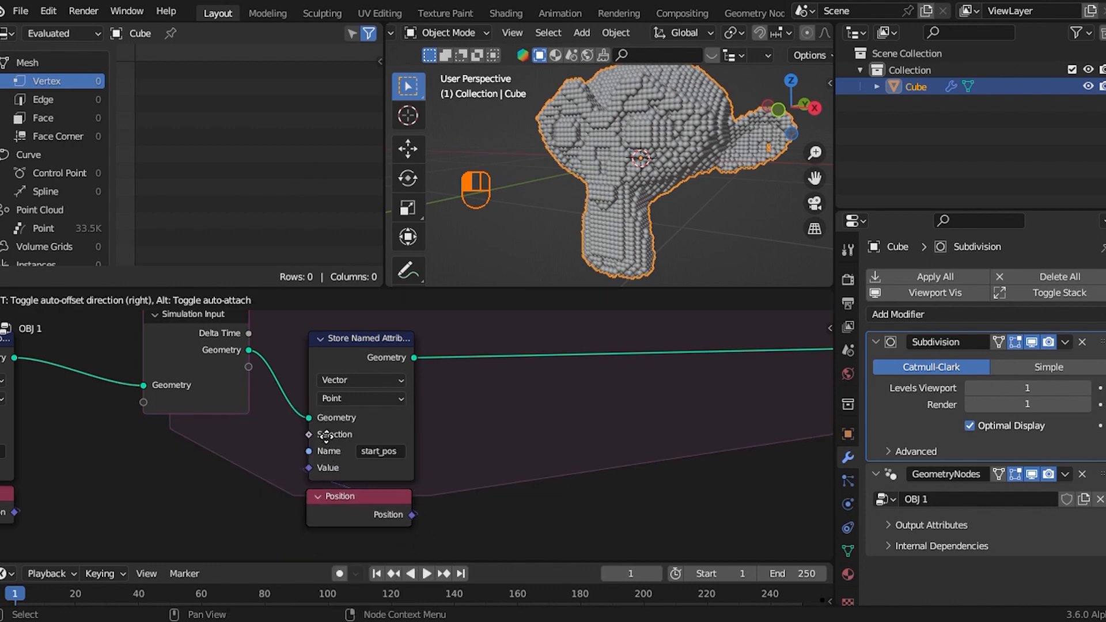
left_click(429, 455)
Step: Adjust the position of the Simulation Output and Group Output nodes to align them better with the node chain
scroll(433, 453, "down", 2)
scroll(461, 438, "down", 4)
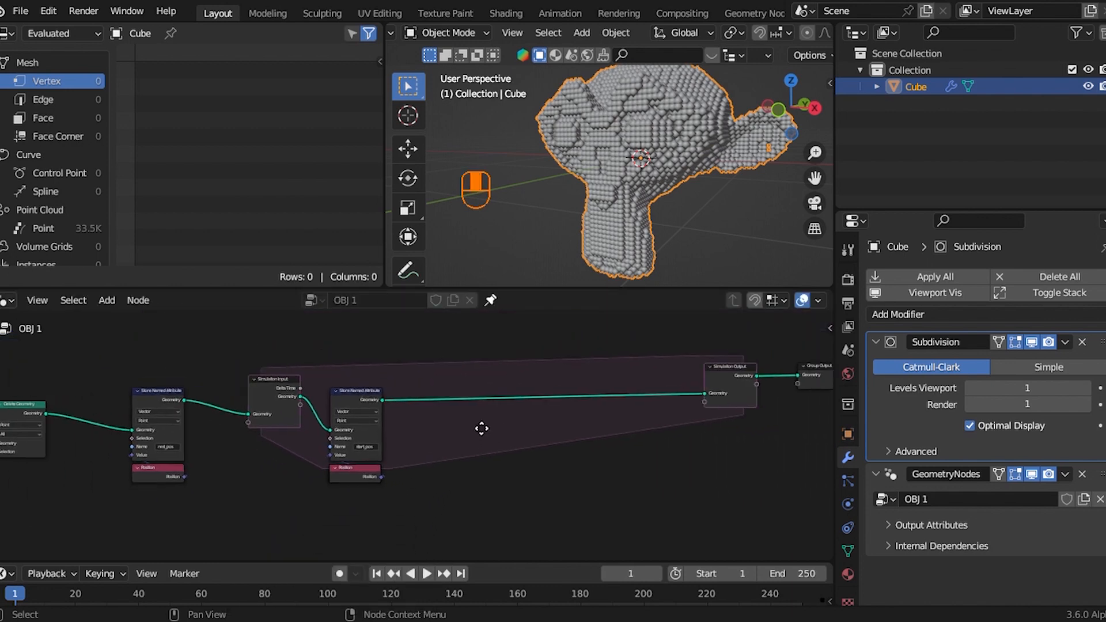
left_click_drag(607, 353, 717, 430)
key("g")
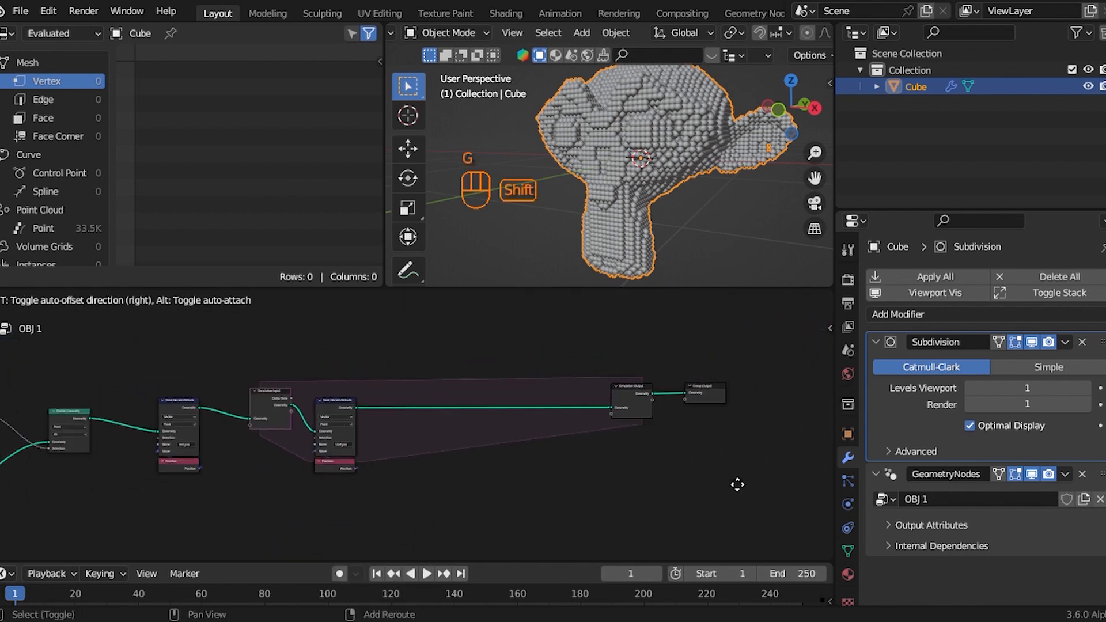
left_click(727, 488)
scroll(613, 431, "up", 4)
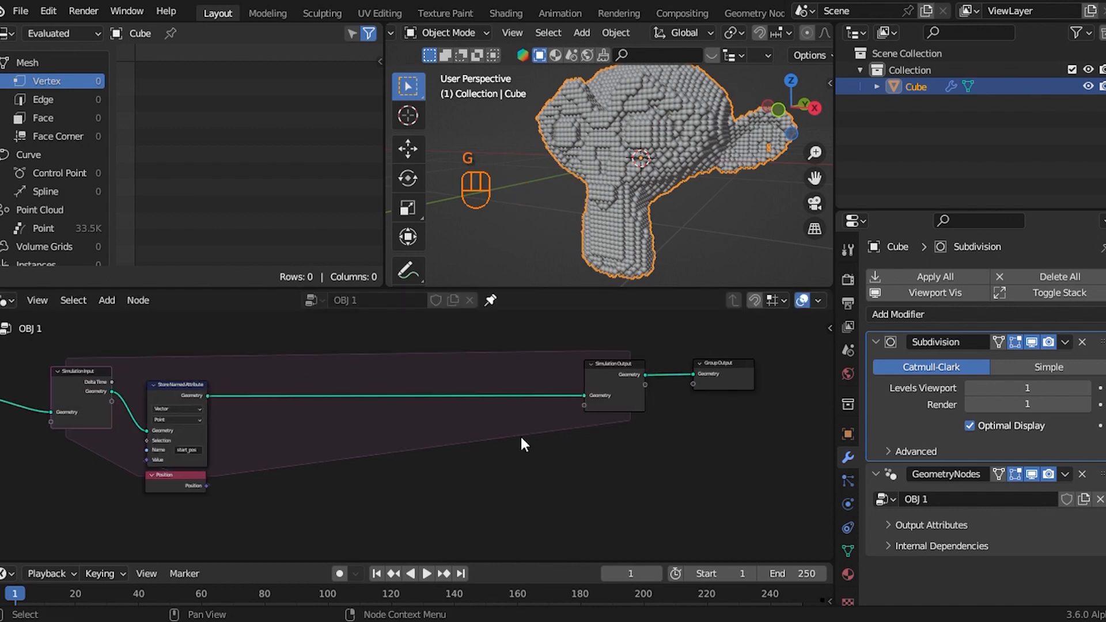
scroll(481, 433, "down", 4)
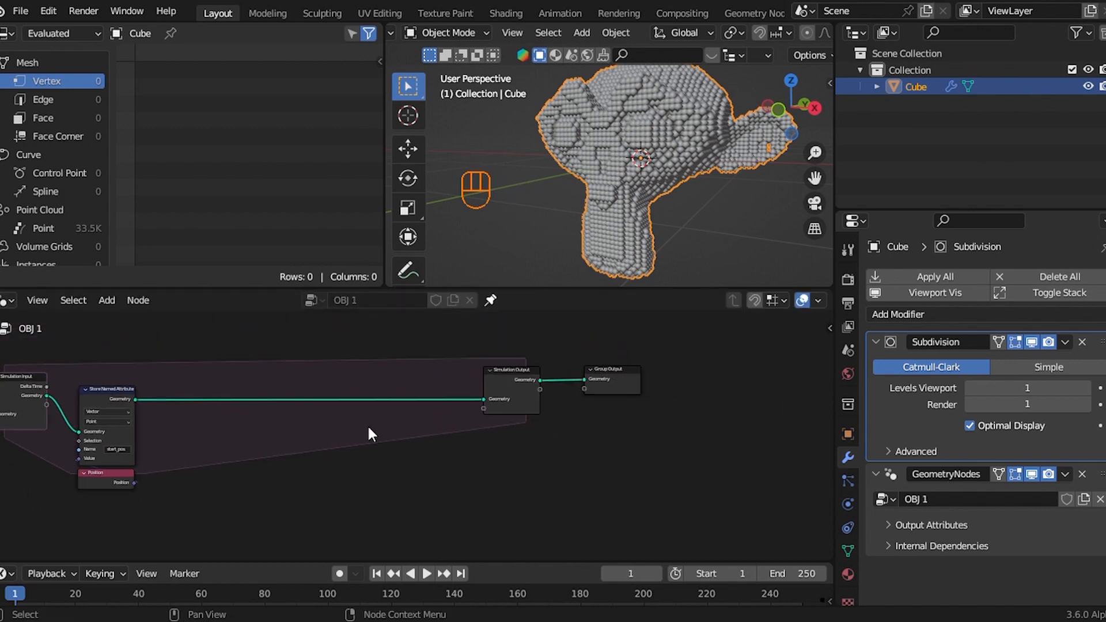
key("shift+a")
left_click(312, 240)
type("vel")
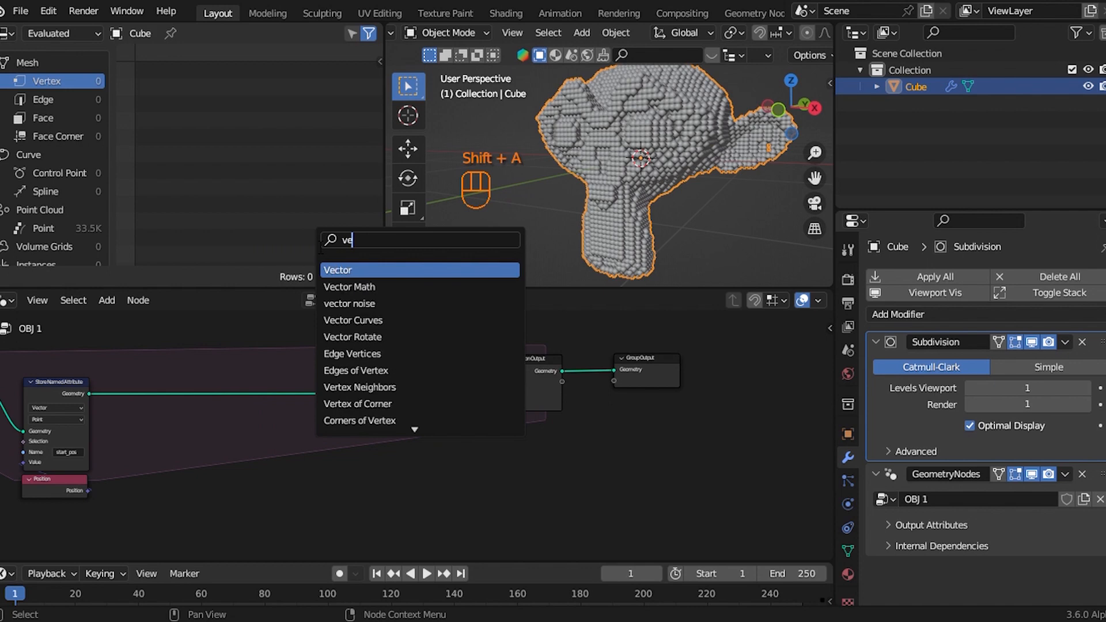
Step: Duplicate the start_pos Store Named Attribute node onto the link before Simulation Output, and shift both output nodes to make room
left_click(69, 386)
key("shift+d")
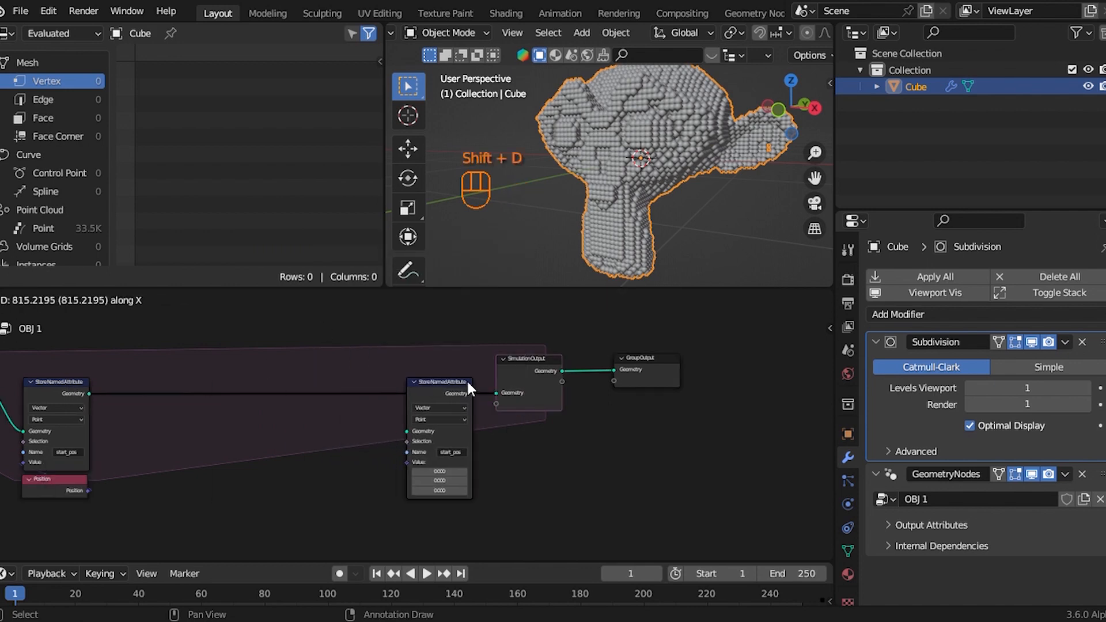
left_click(467, 381)
left_click_drag(376, 361, 707, 504)
key("g")
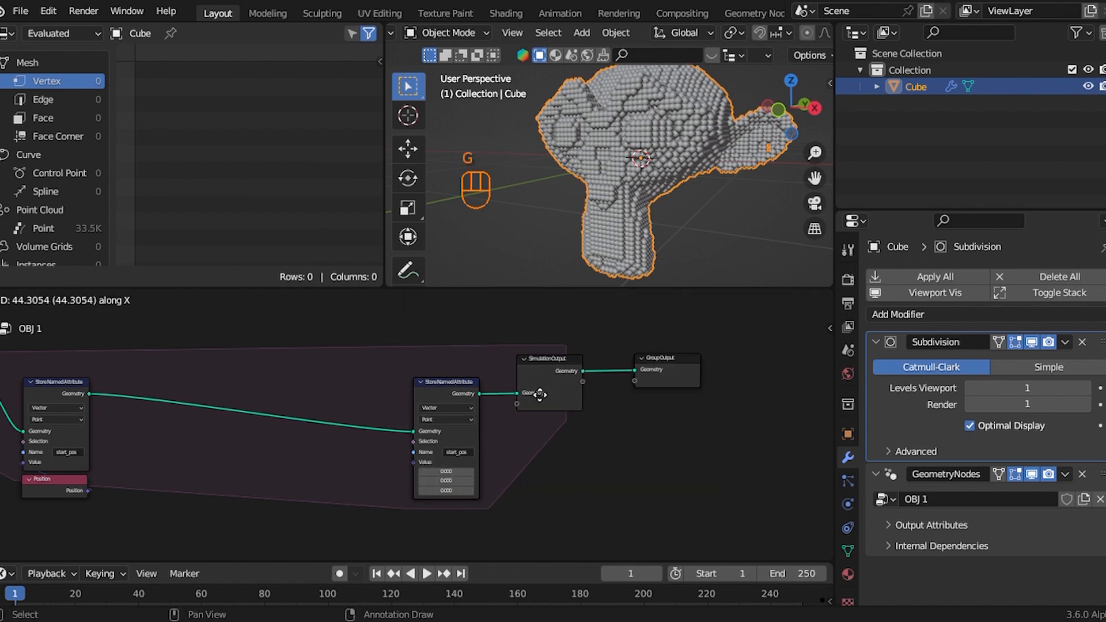
left_click(643, 385)
scroll(605, 476, "up", 4)
middle_click_drag(605, 477, 559, 397)
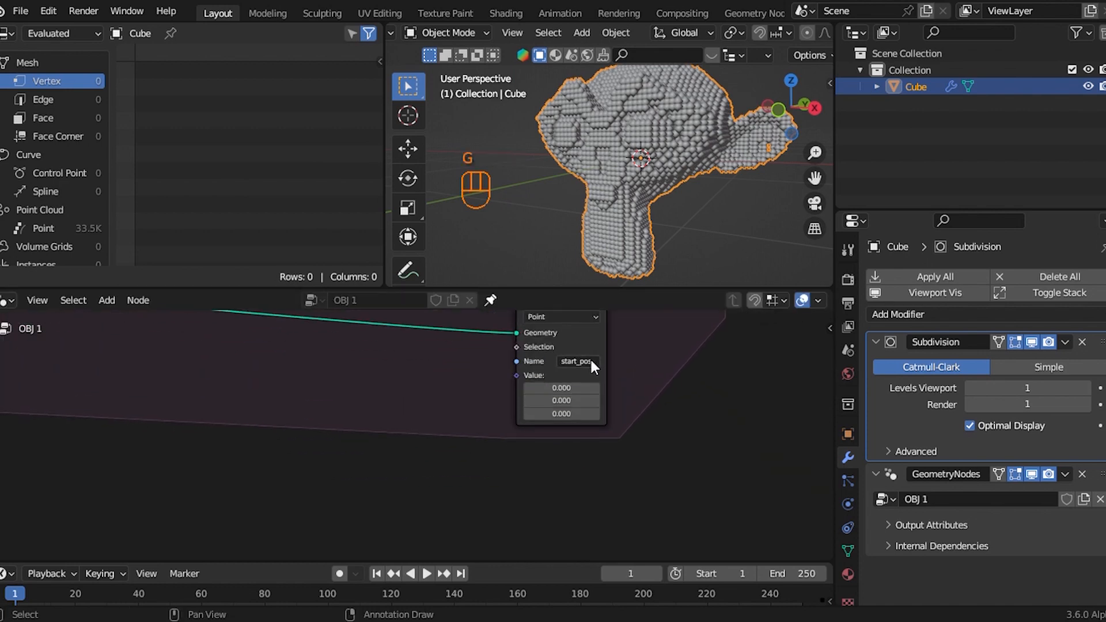
Step: Rename the attribute in the Store Named Attribute node before Simulation Output to VEL
left_click(596, 361)
type("VEL")
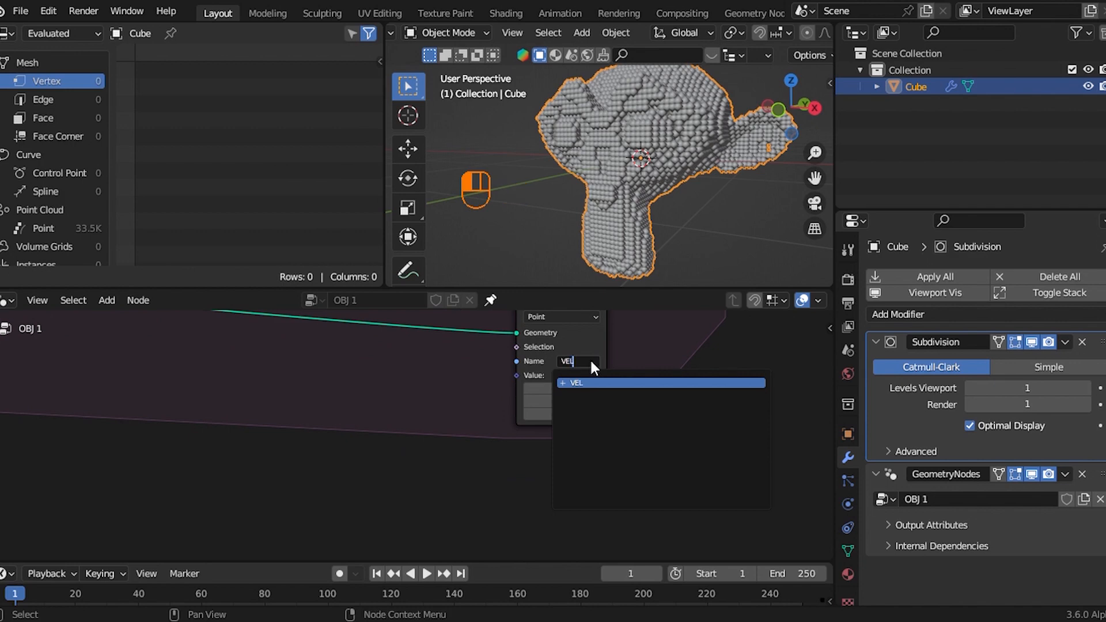
key("Return")
Step: Connect a new Position node to the Value input of the VEL Store Named Attribute node
scroll(588, 360, "up", 2)
scroll(588, 361, "down", 3)
scroll(598, 357, "up", 2)
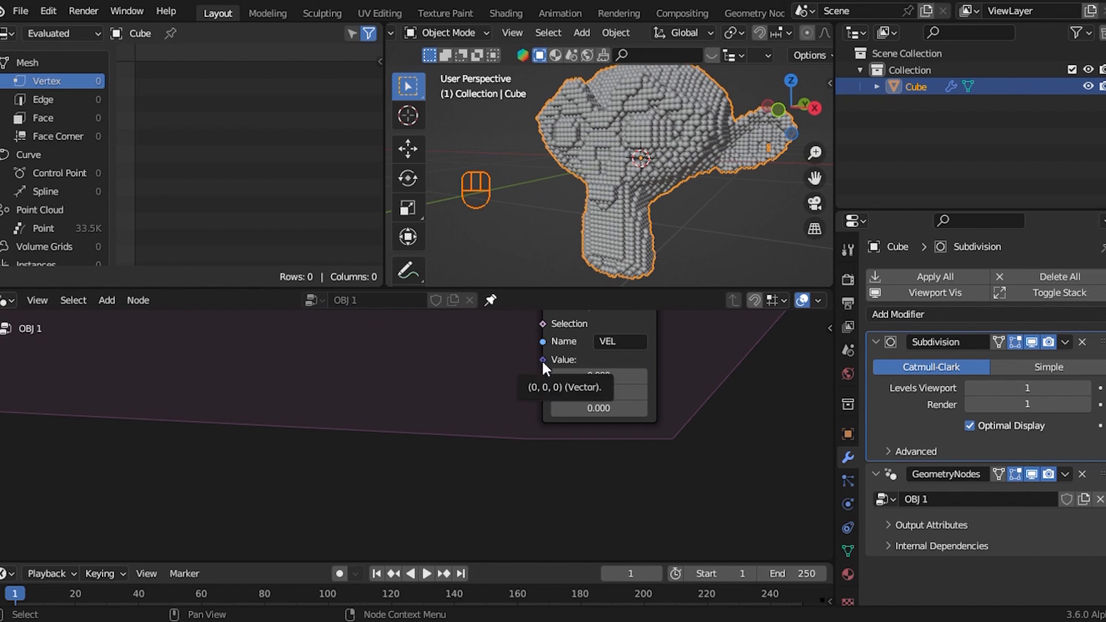
left_click_drag(542, 359, 191, 355)
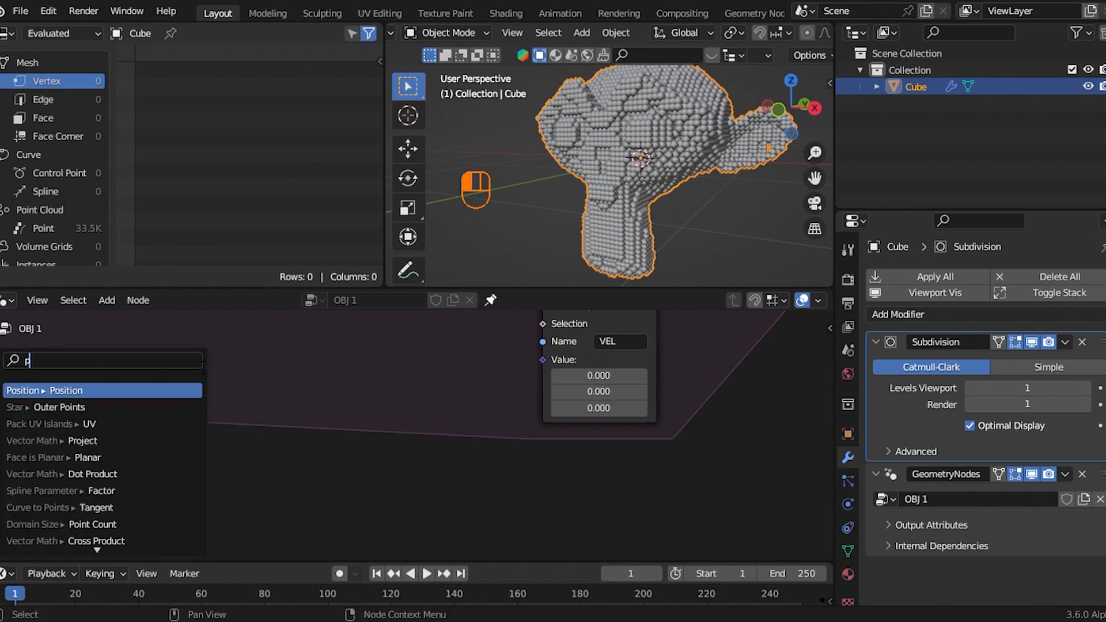
type("po")
left_click(146, 390)
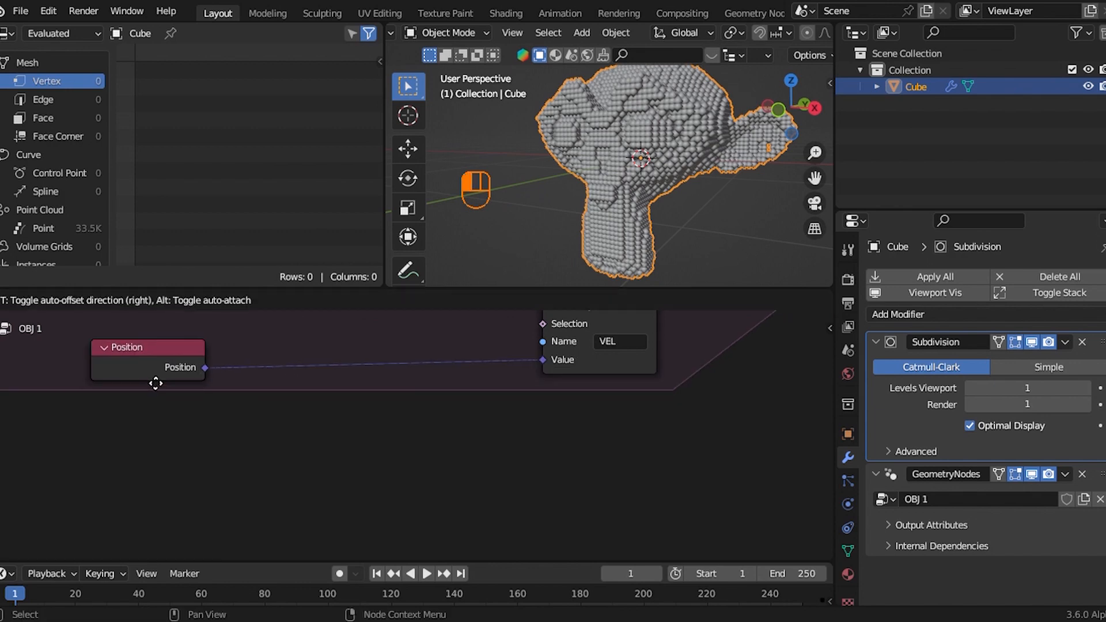
left_click(160, 378)
left_click_drag(209, 360, 342, 420)
type("sub")
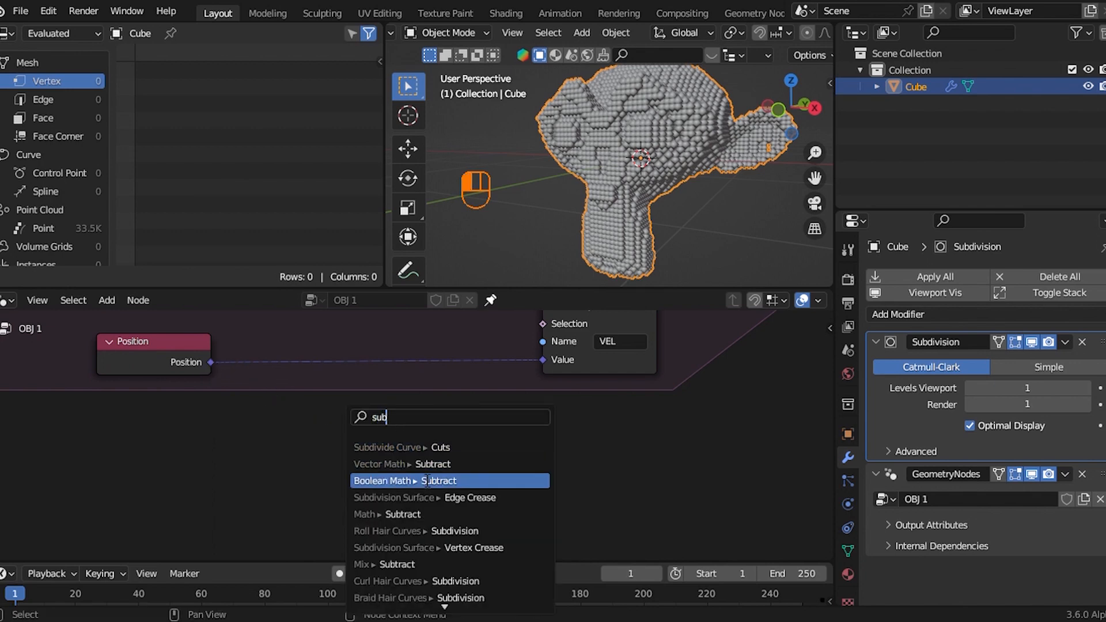
left_click(426, 481)
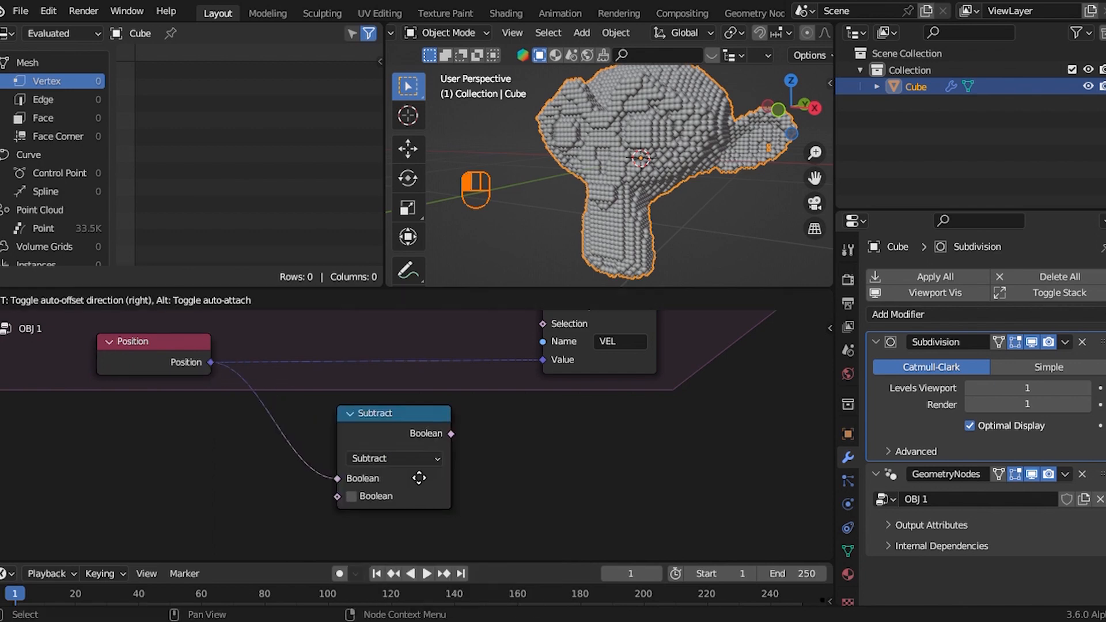
left_click(419, 477)
key("x")
Step: Add a Vector Math Subtract node fed by the new Position node and place it below the VEL link
left_click_drag(212, 361, 346, 419)
type("subt")
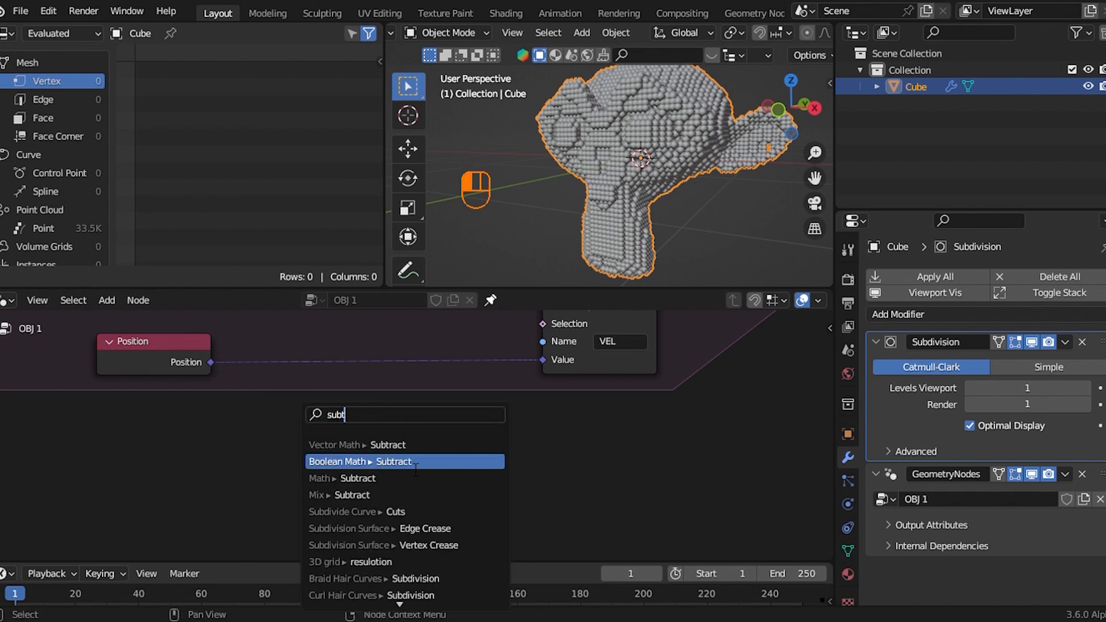
left_click(380, 445)
left_click(392, 439)
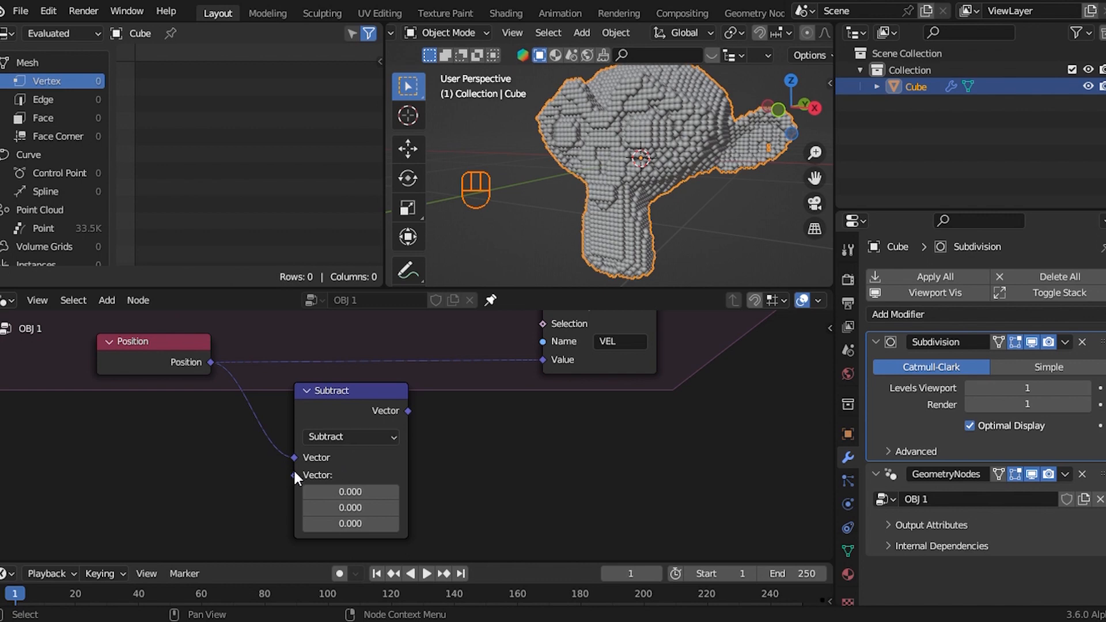
Step: Connect a new Named Attribute node to the second Vector input of the Subtract node
left_click_drag(294, 473, 165, 472)
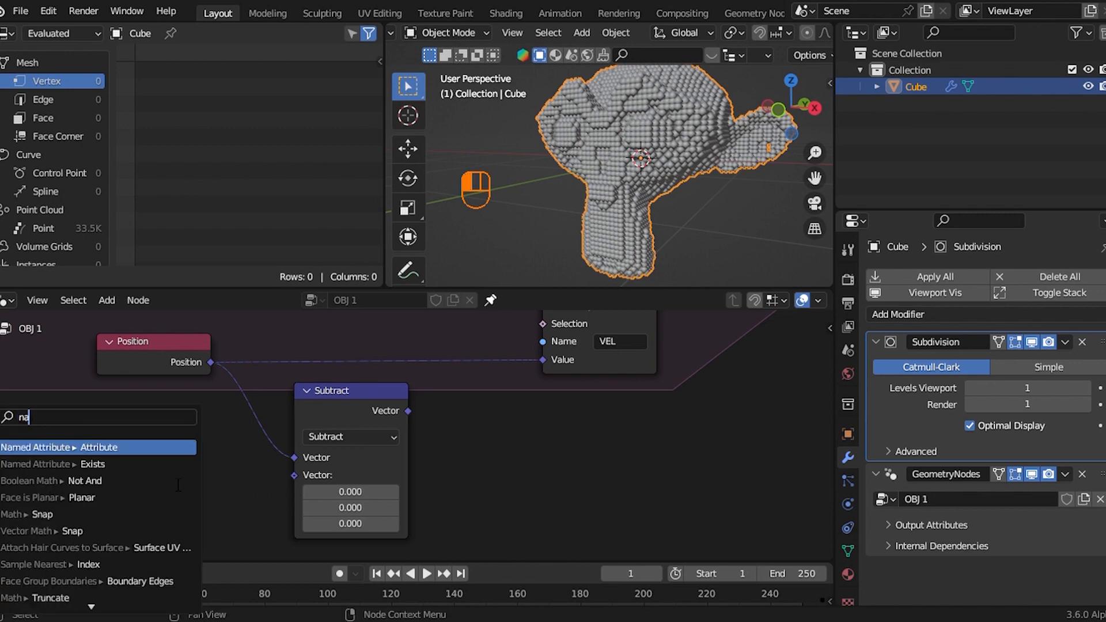
left_click(149, 449)
left_click(157, 436)
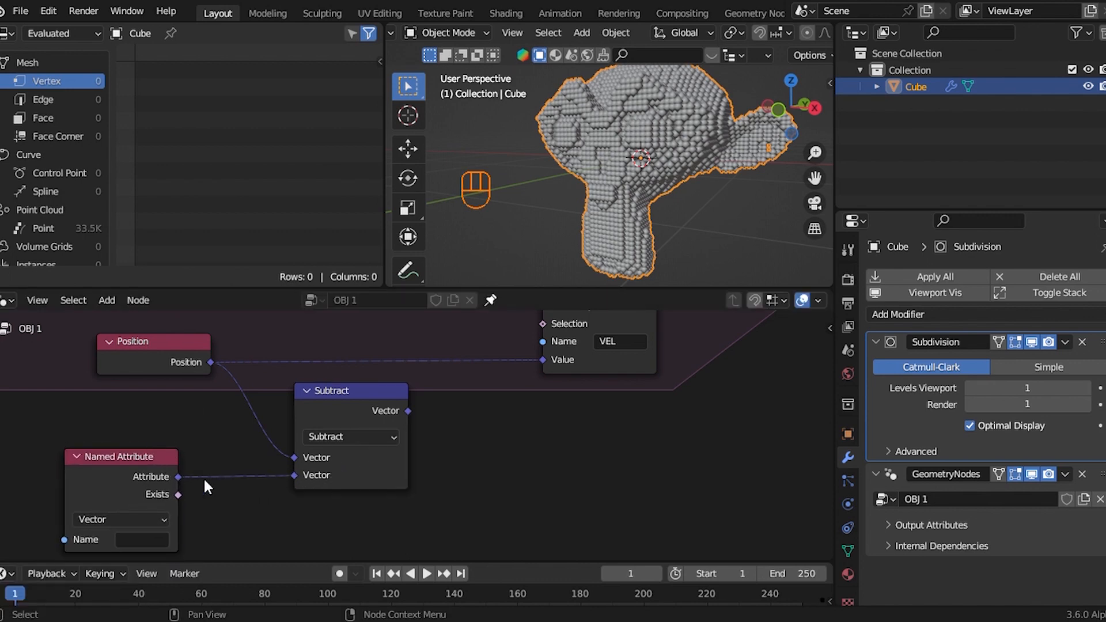
Step: Align the Position and Named Attribute nodes in one column by scaling them to 0 along X
middle_click_drag(203, 477, 252, 420)
scroll(206, 333, "down", 2)
left_click_drag(208, 336, 285, 451)
key("s")
key("x")
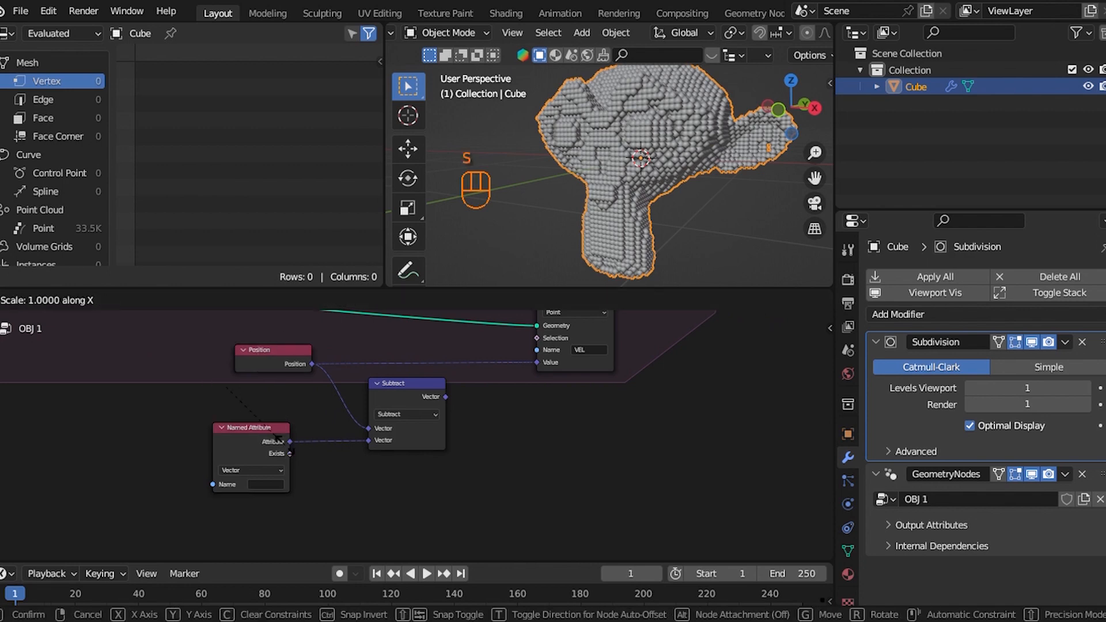
key("0")
left_click(285, 451)
Step: Set the Named Attribute node feeding Subtract to read start_pos
scroll(239, 439, "down", 2)
middle_click_drag(239, 439, 282, 462)
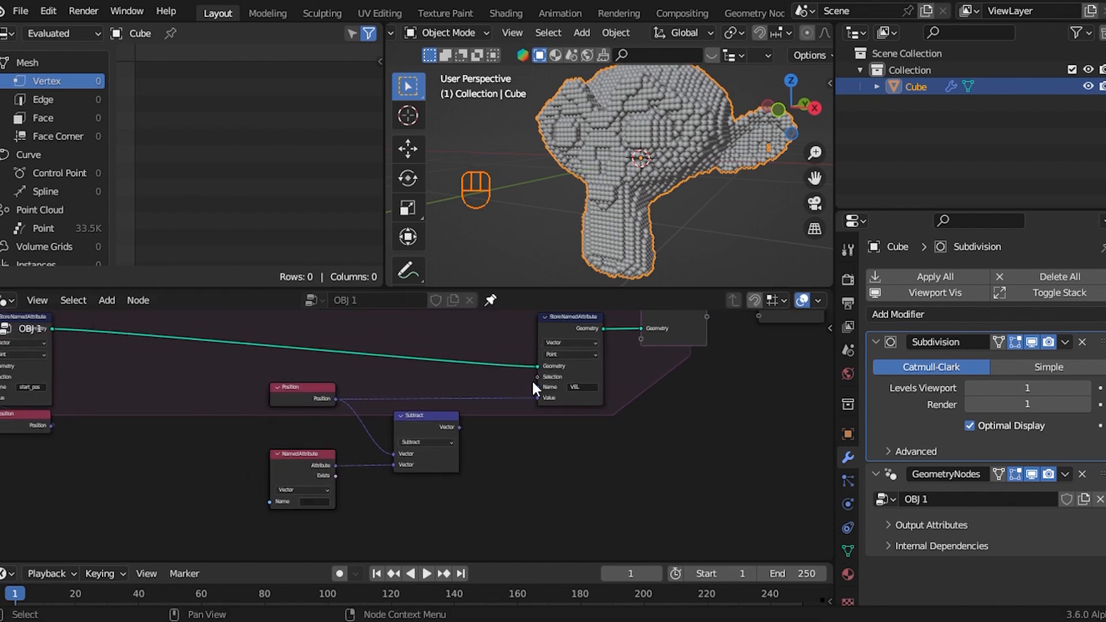
scroll(407, 431, "up", 2)
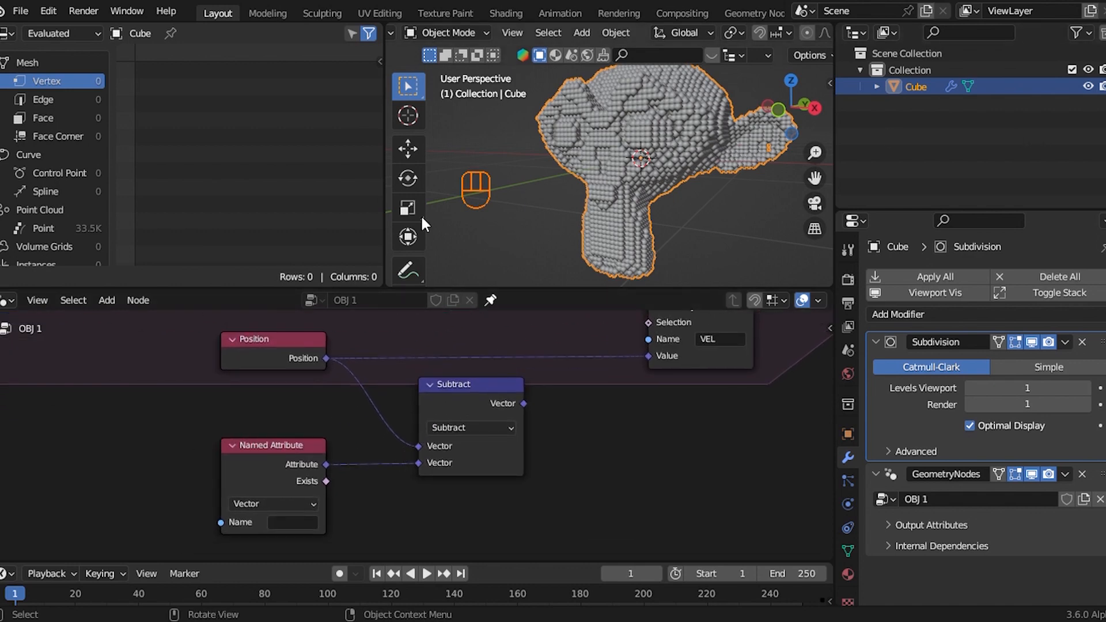
middle_click_drag(396, 509, 406, 477)
scroll(407, 477, "up", 1)
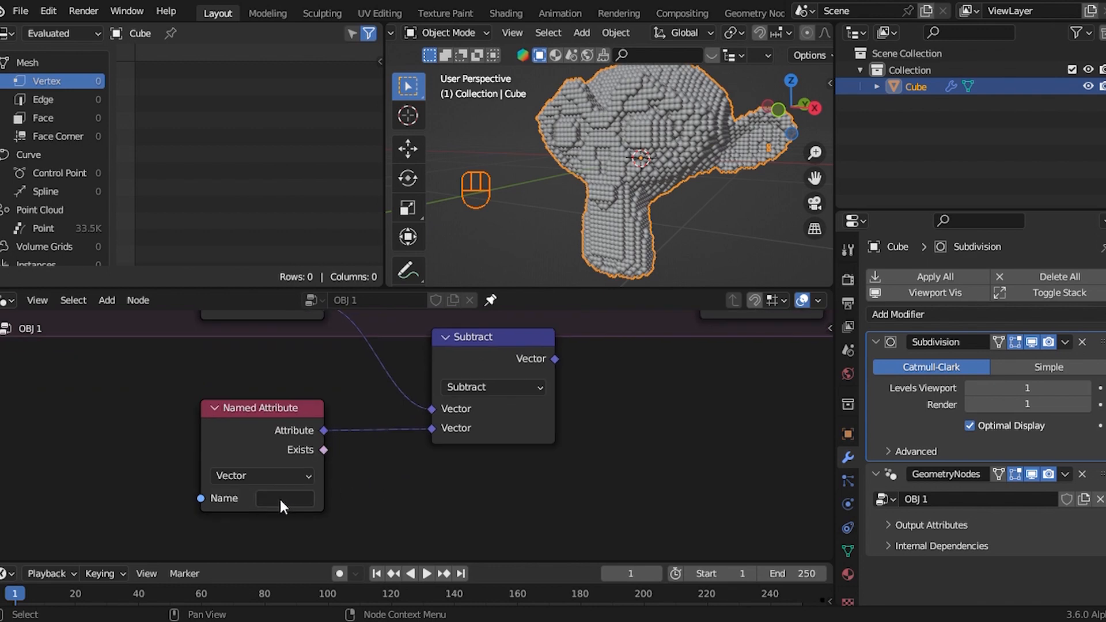
left_click(281, 500)
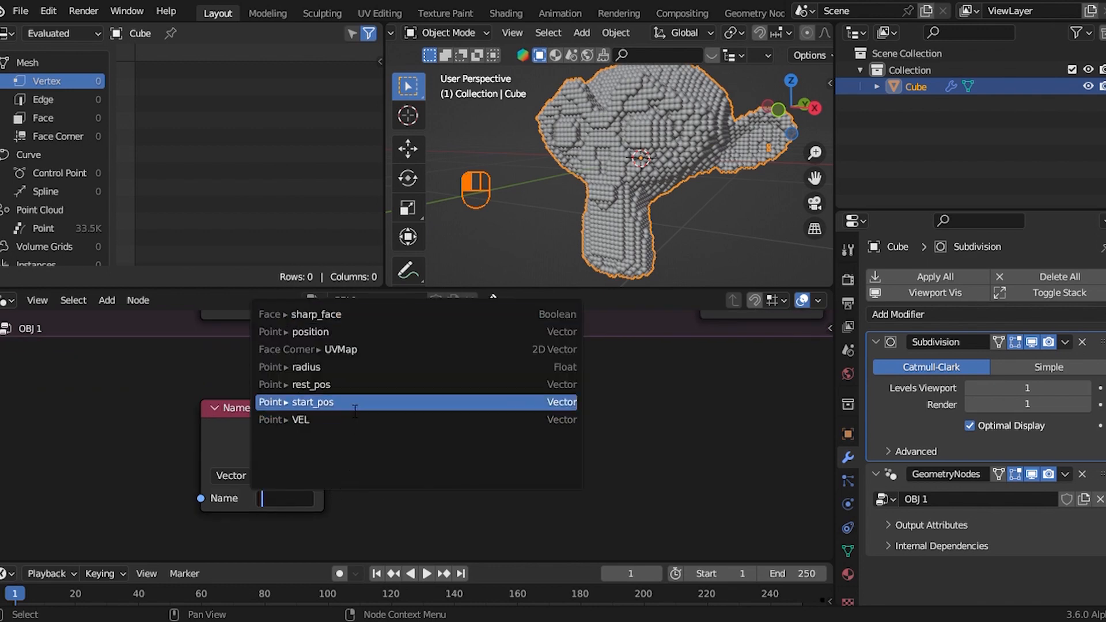
left_click(355, 402)
Step: Connect the Subtract node's Vector output to the Value of the VEL Store Named Attribute node
scroll(465, 438, "down", 2)
scroll(443, 447, "up", 2)
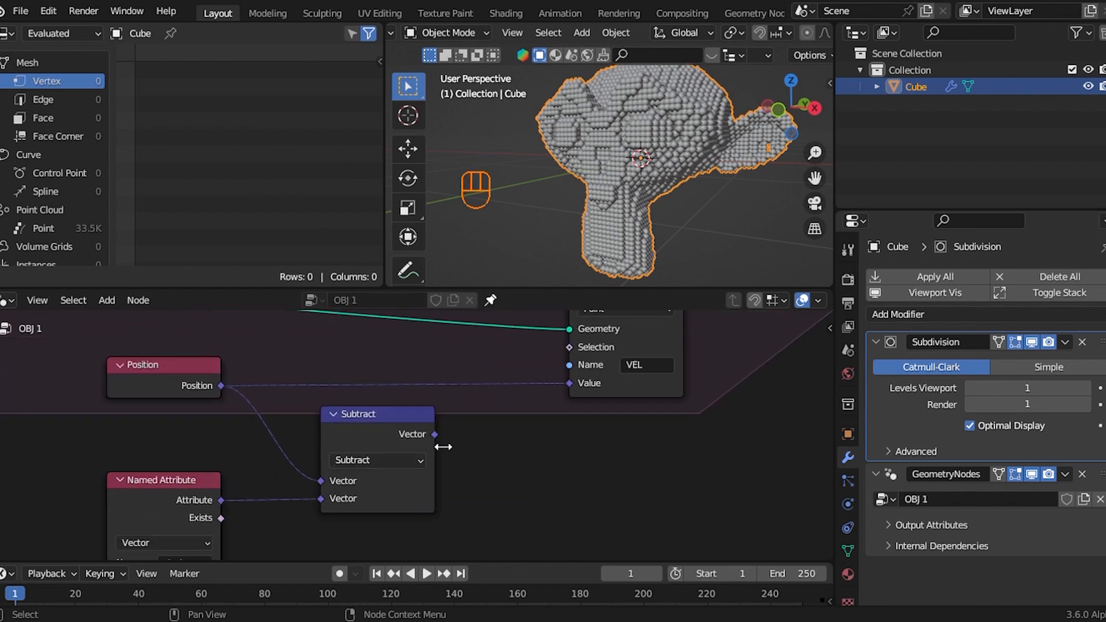
left_click_drag(433, 434, 568, 383)
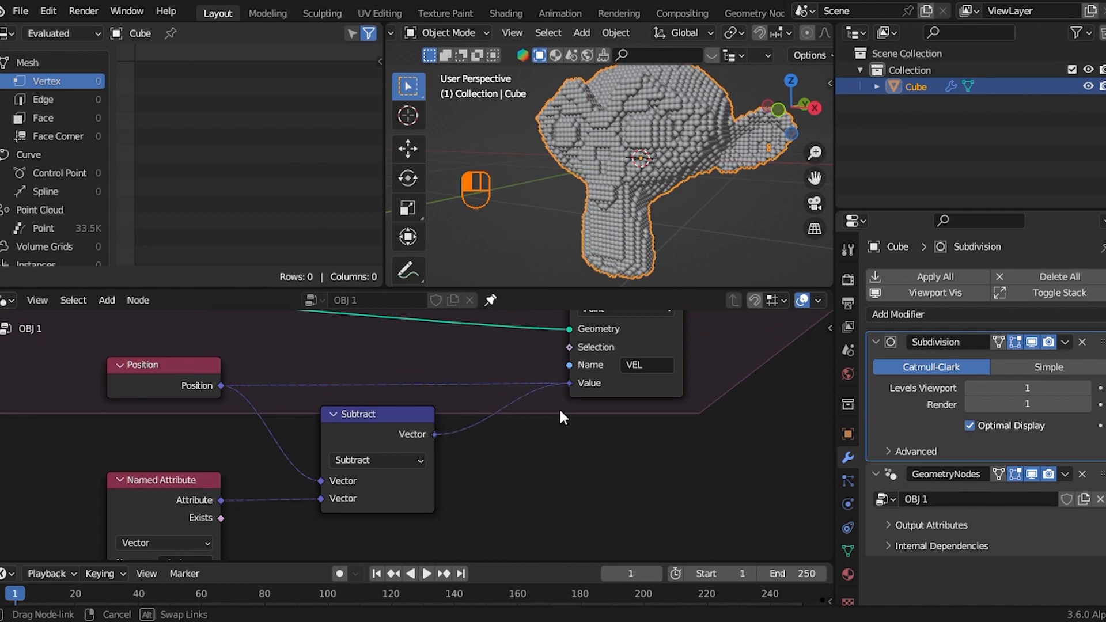
Step: Duplicate the Subtract node onto the link to the VEL Value and change the copy's operation to Scale
scroll(555, 407, "down", 1)
scroll(552, 413, "up", 1)
key("shift+d")
key("x")
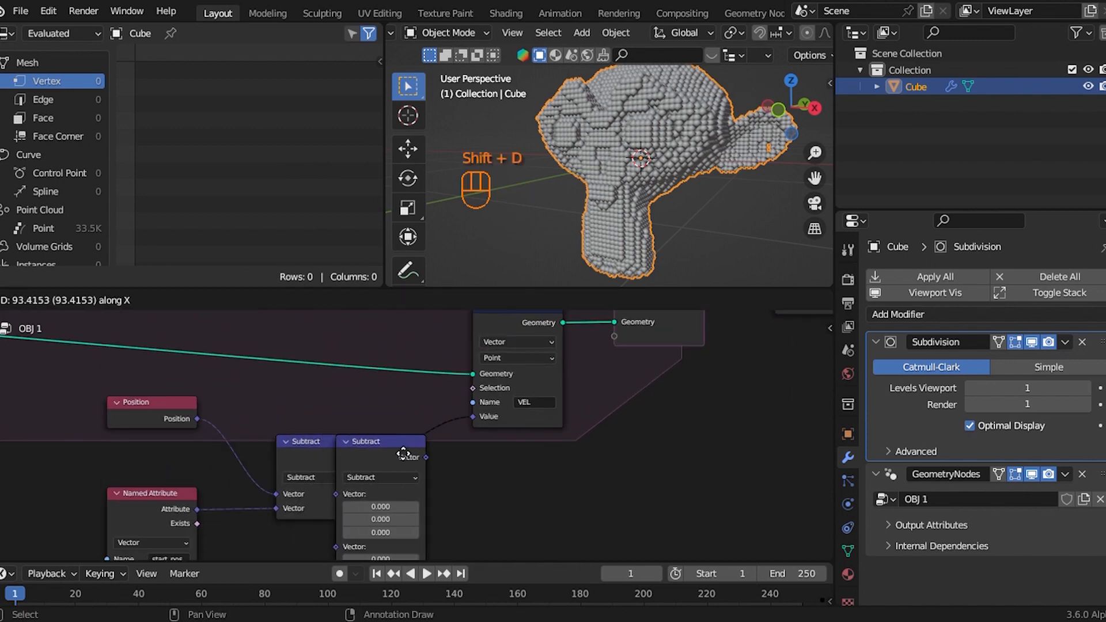
left_click(536, 474)
scroll(420, 385, "up", 2)
left_click(419, 385)
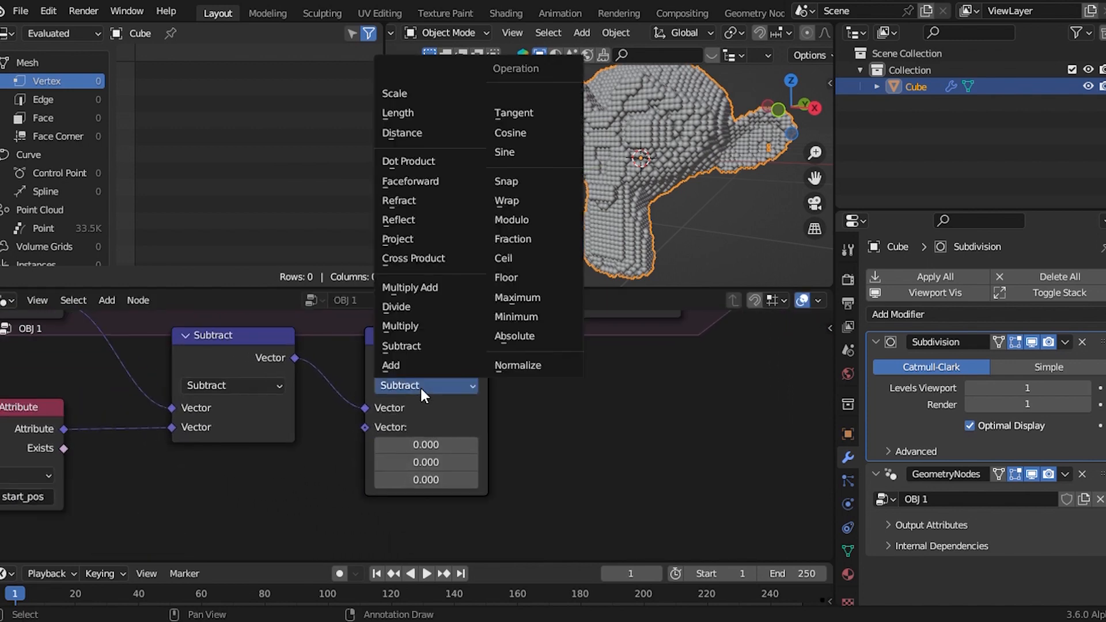
key("Return")
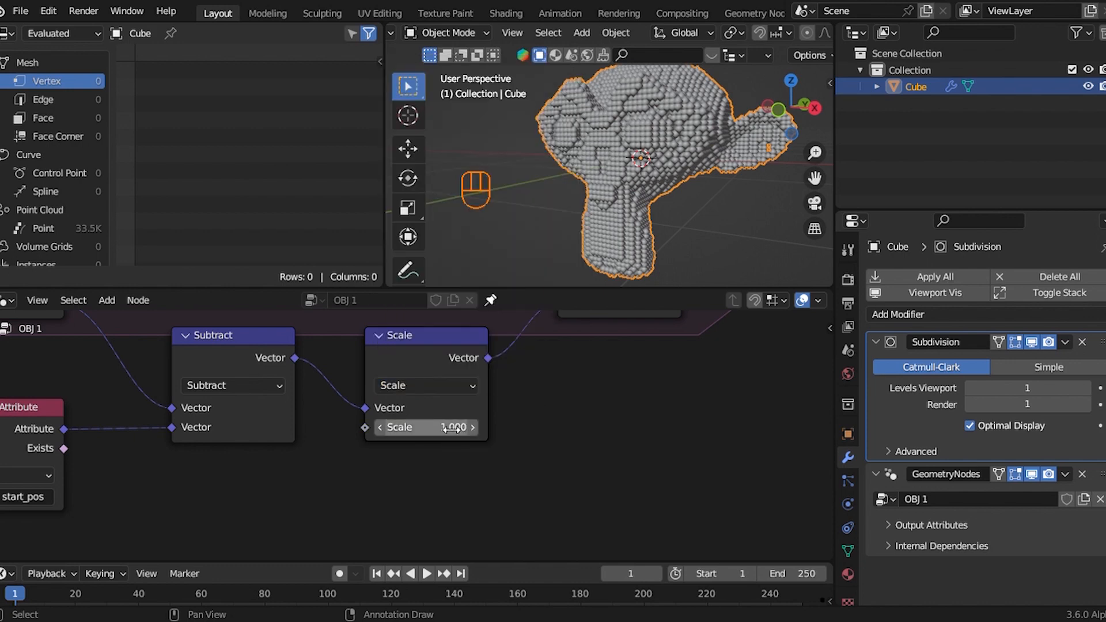
Step: Set the Scale node's factor to 0.9
left_click(451, 429)
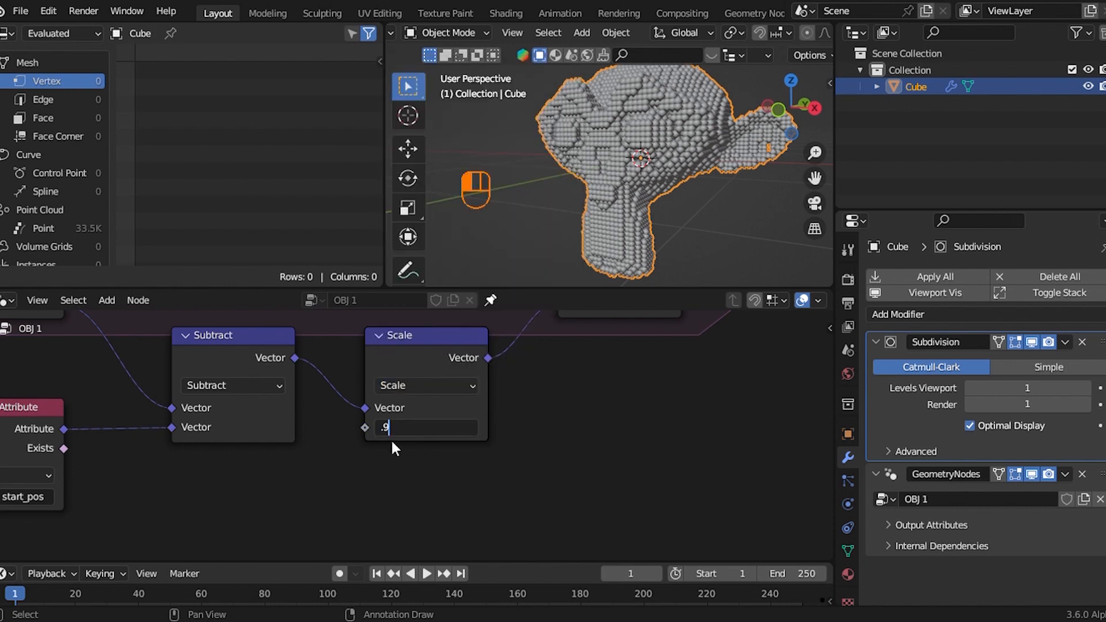
type(".9")
key("Return")
Step: Move the velocity nodes, Simulation Output and Group Output far along X to make room after the start_pos node
scroll(412, 442, "down", 6)
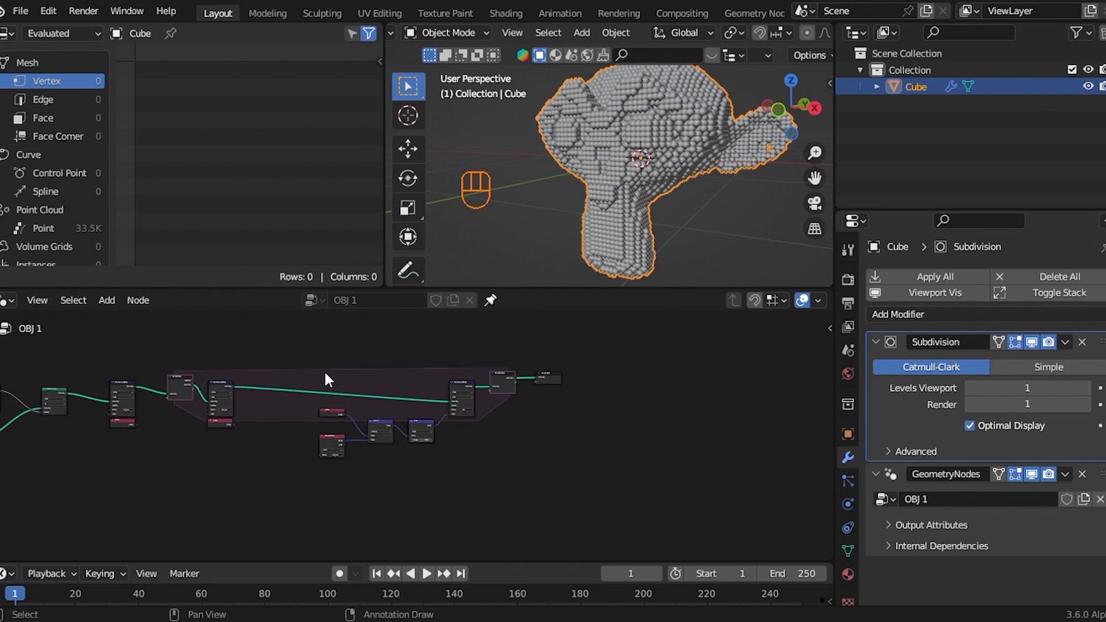
left_click_drag(309, 361, 583, 495)
key("g")
left_click(587, 494)
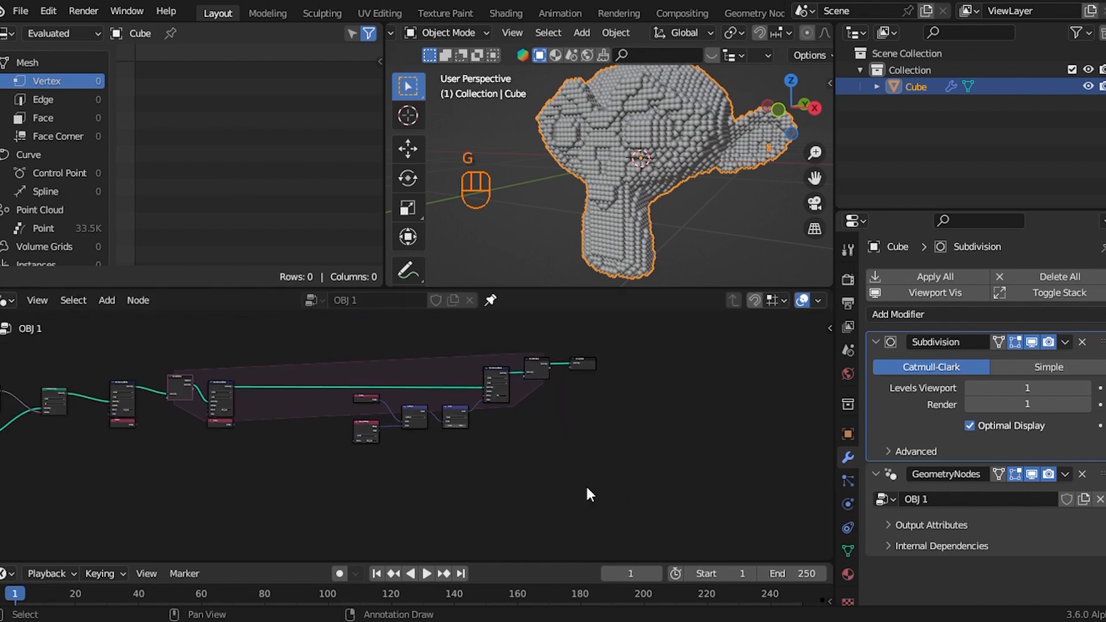
scroll(421, 441, "up", 4)
key("g")
key("x")
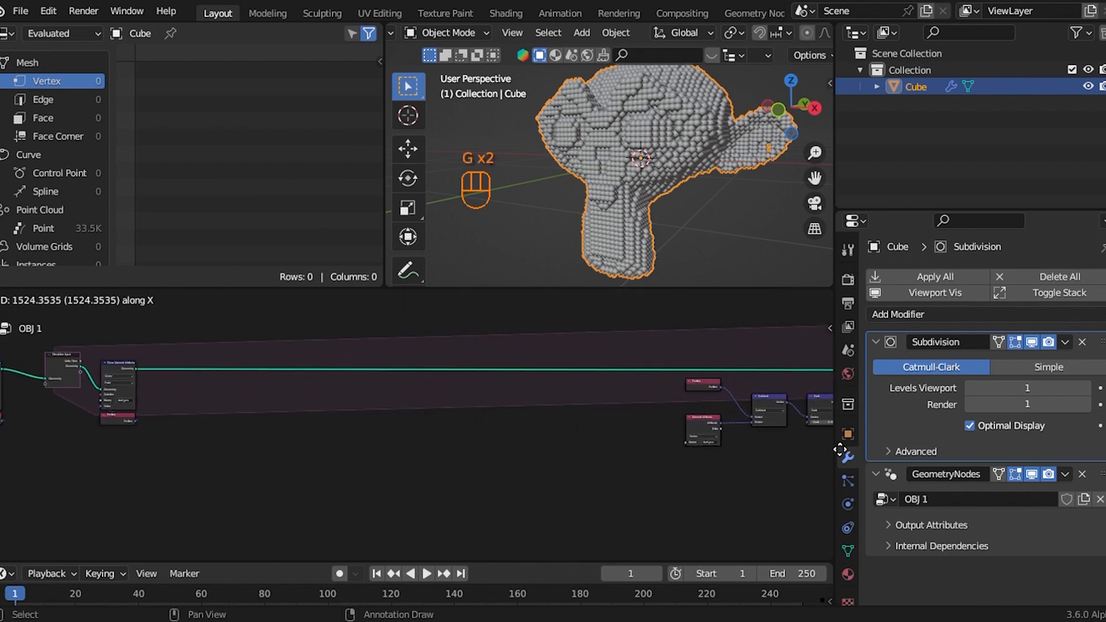
left_click(53, 448)
Step: Insert a Set Position node on the geometry link following the start_pos Store Named Attribute node
scroll(267, 436, "down", 4)
middle_click_drag(437, 439, 461, 444)
scroll(403, 435, "up", 1)
middle_click_drag(367, 427, 457, 428)
scroll(432, 425, "up", 4)
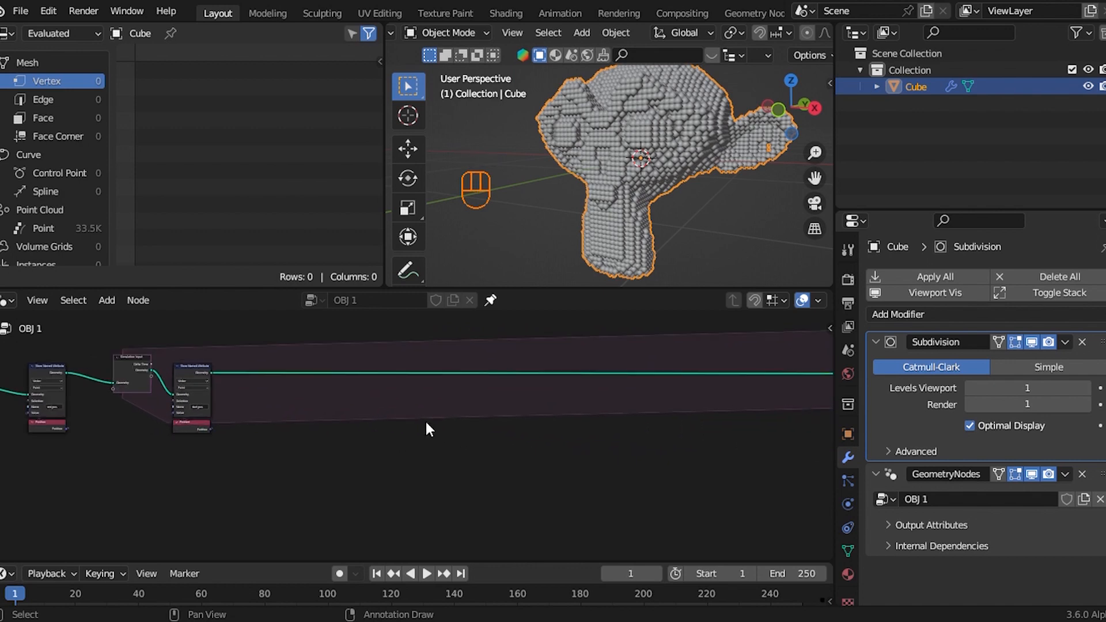
scroll(426, 429, "up", 1)
key("shift+a")
type("set")
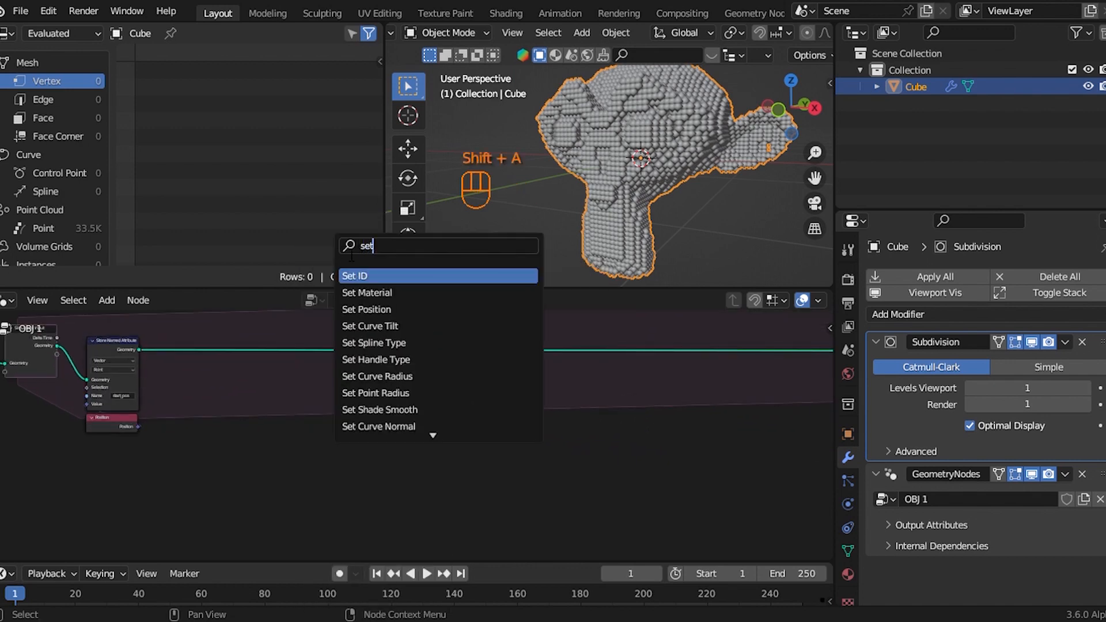
key("Down")
key("Down")
key("Return")
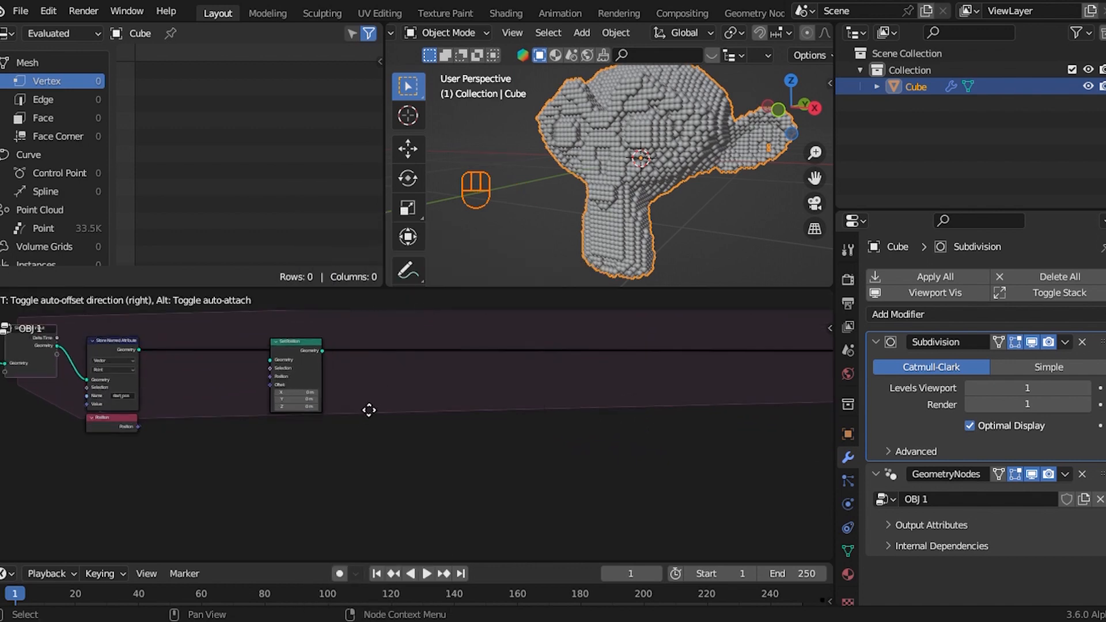
left_click(353, 394)
middle_click_drag(354, 394, 430, 434)
scroll(435, 435, "up", 4)
key("g")
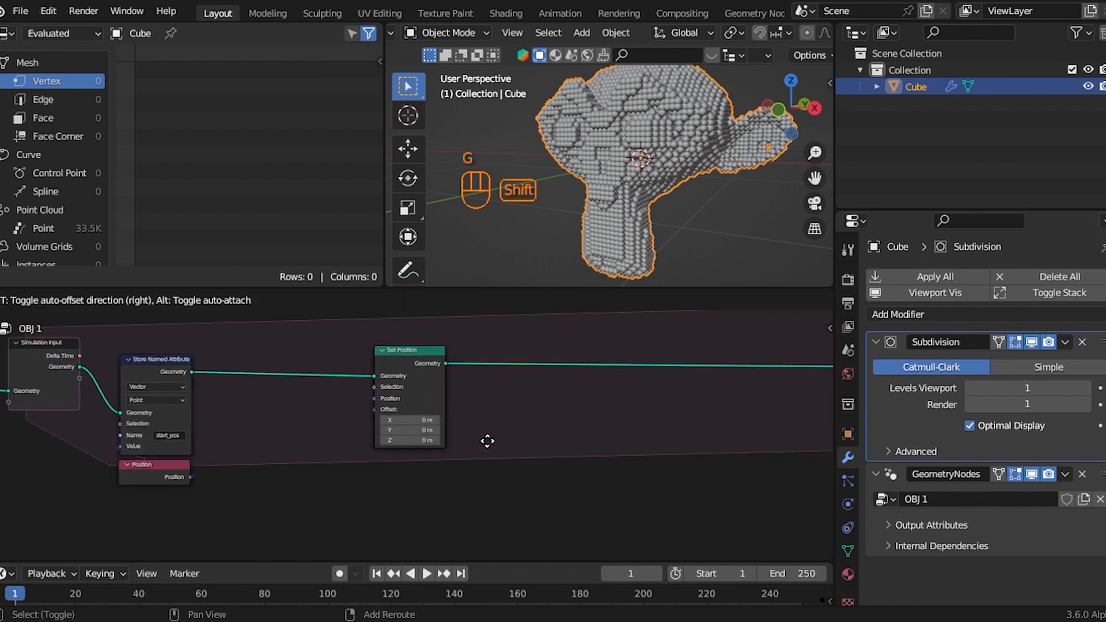
left_click(487, 439)
Step: Connect a new Named Attribute node reading VEL to the Offset of the Set Position node
scroll(438, 403, "up", 2)
left_click_drag(361, 394, 265, 392)
type("ve")
key("Escape")
type("na")
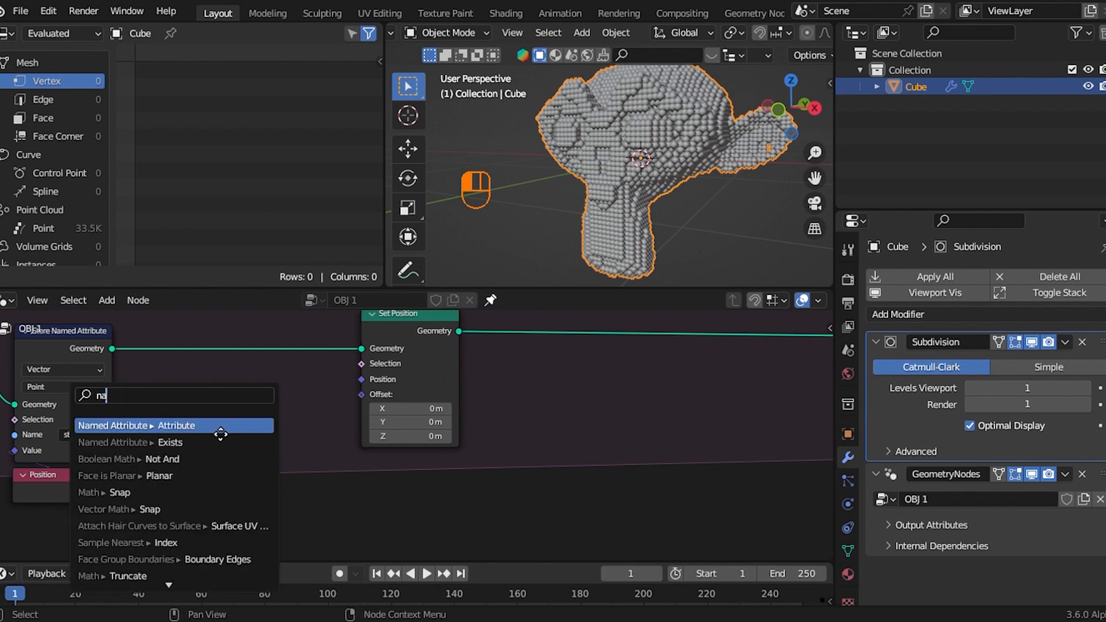
left_click(240, 421)
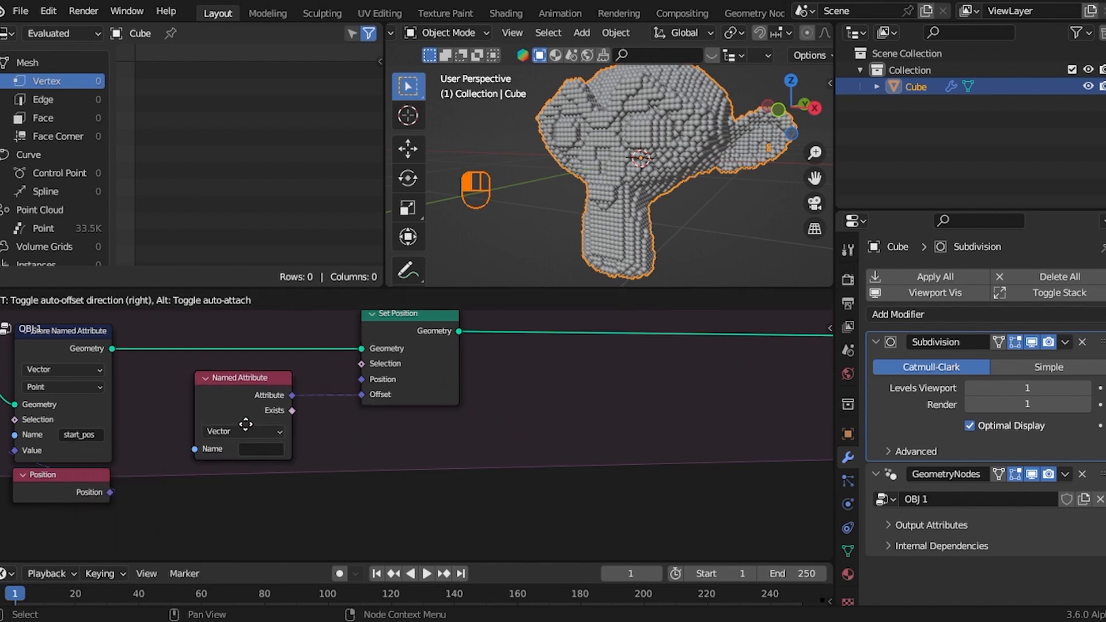
left_click(247, 422)
left_click(261, 448)
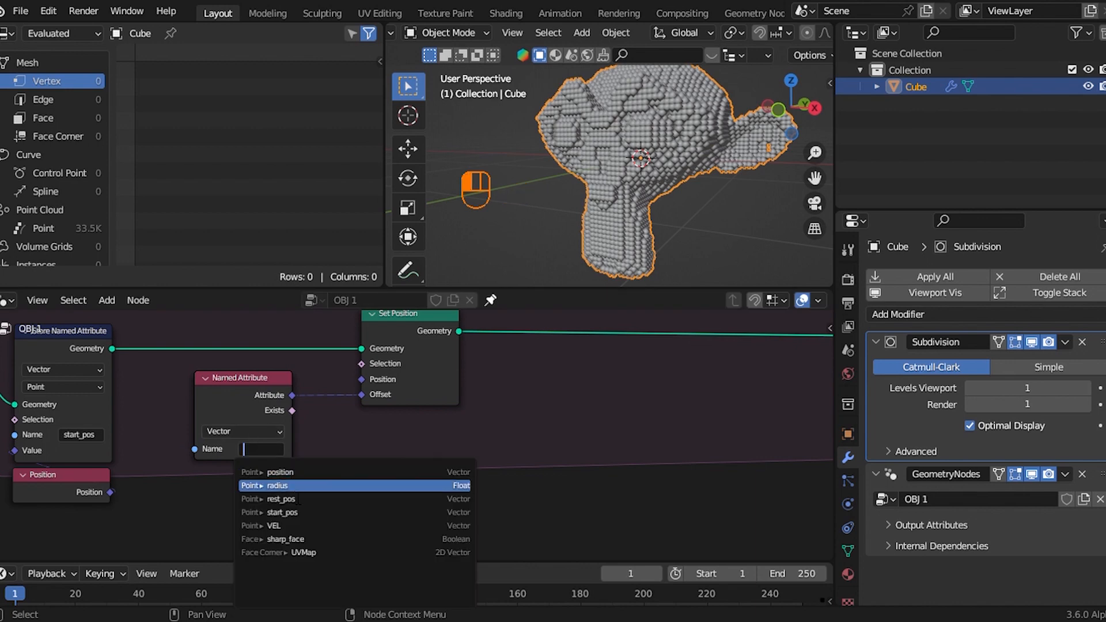
left_click(391, 525)
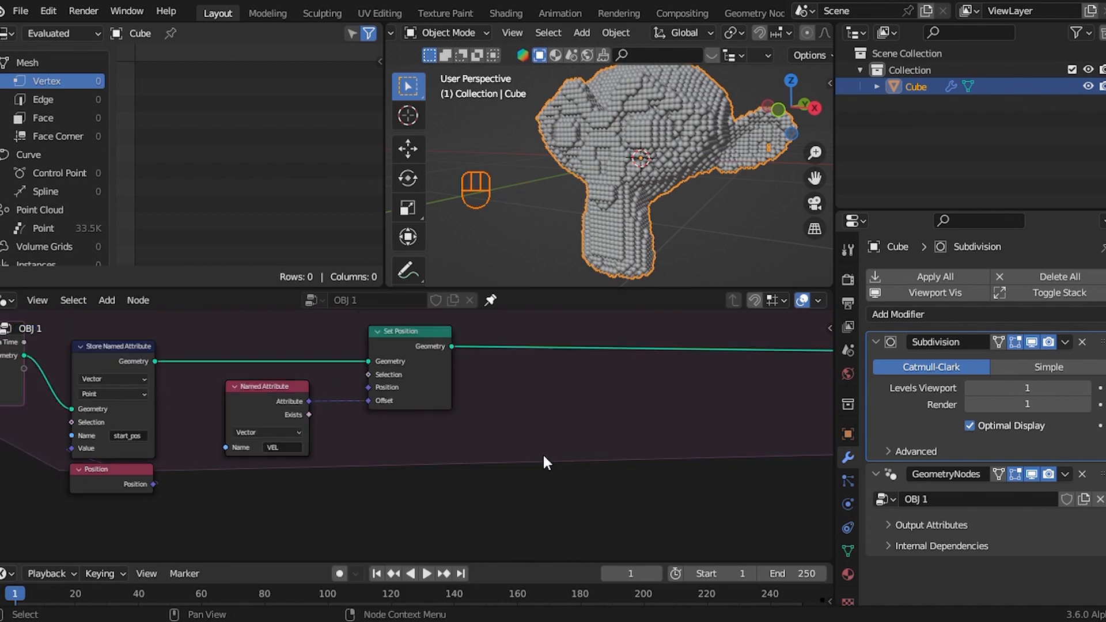
Step: Insert a second Set Position node on the geometry link, well after the first Set Position node
scroll(543, 459, "down", 6)
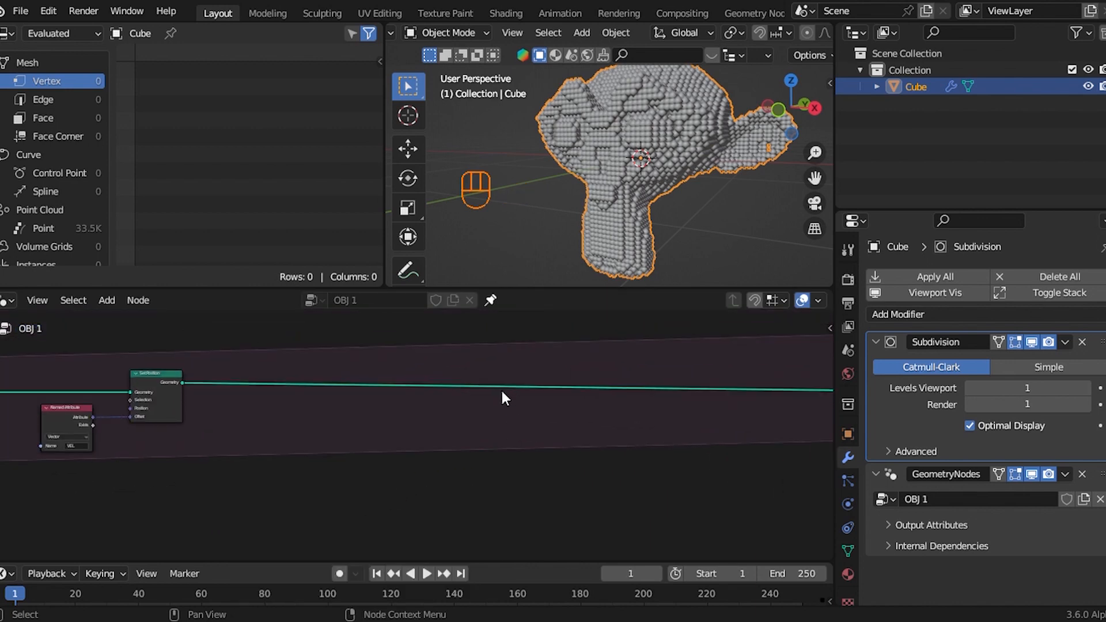
scroll(495, 404, "up", 2)
key("shift+a")
left_click(463, 248)
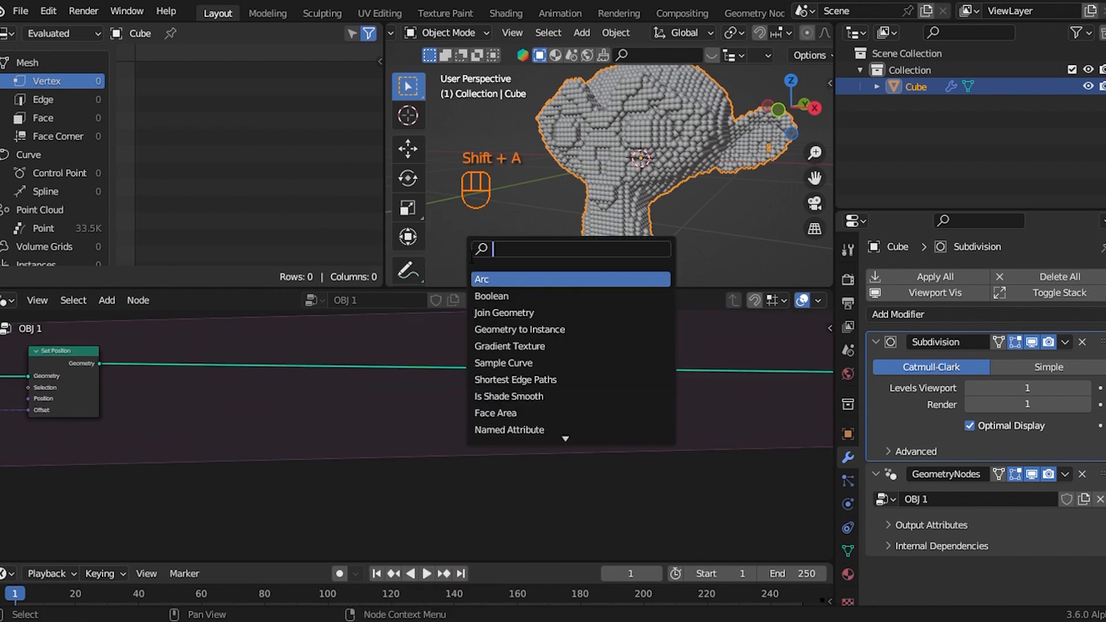
type("se")
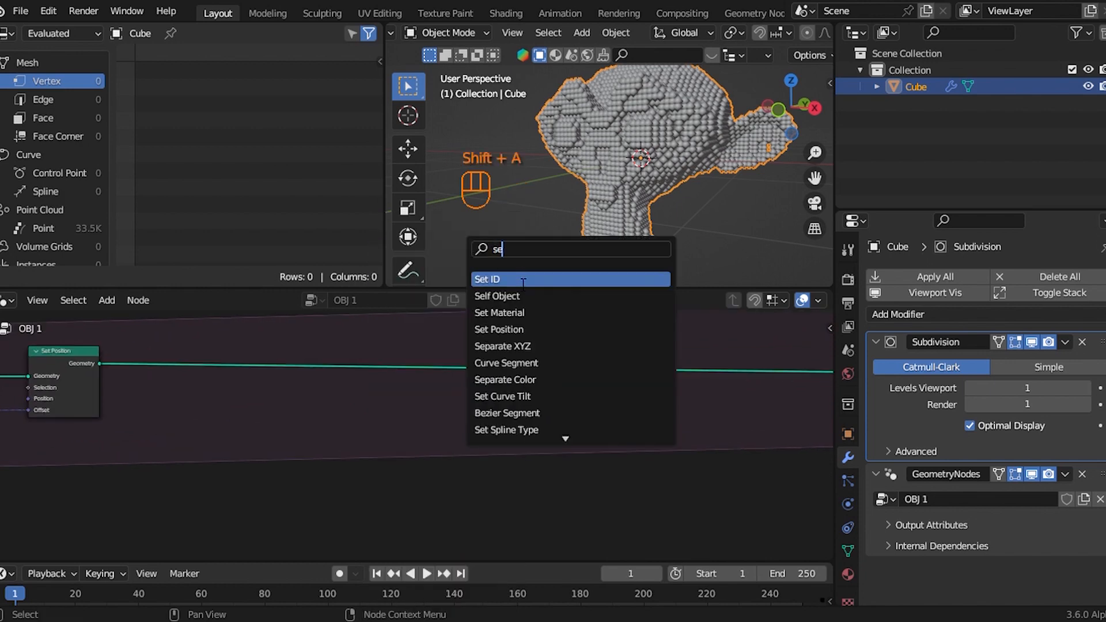
left_click(518, 329)
left_click(507, 435)
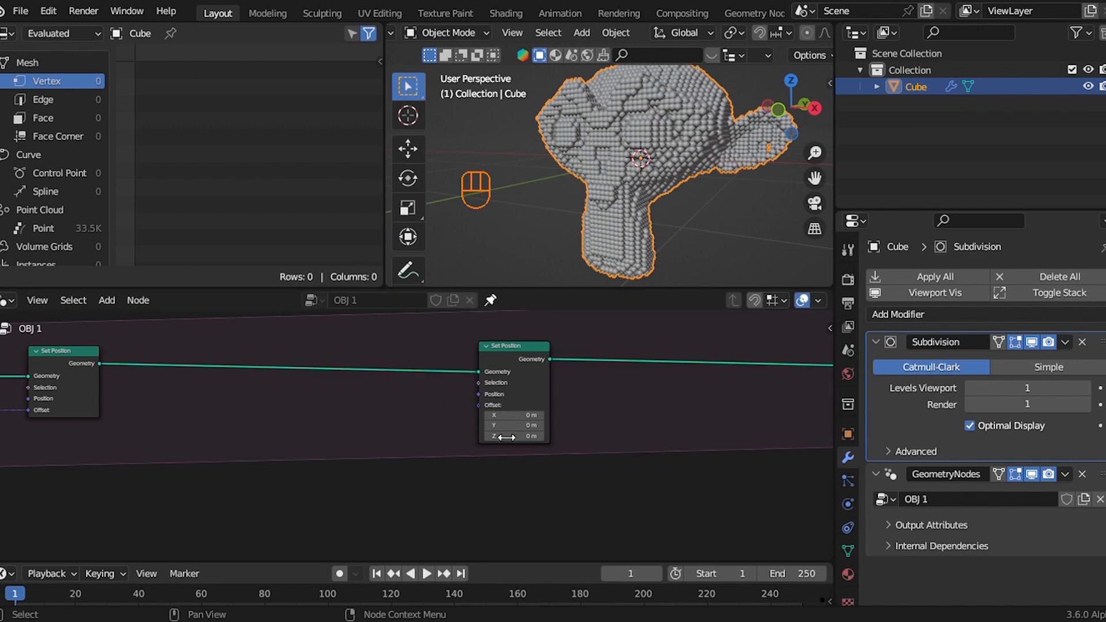
Step: Connect a new Switch node's Output to the Offset of the second Set Position node and place it below
left_click_drag(479, 404, 365, 417)
type("sw")
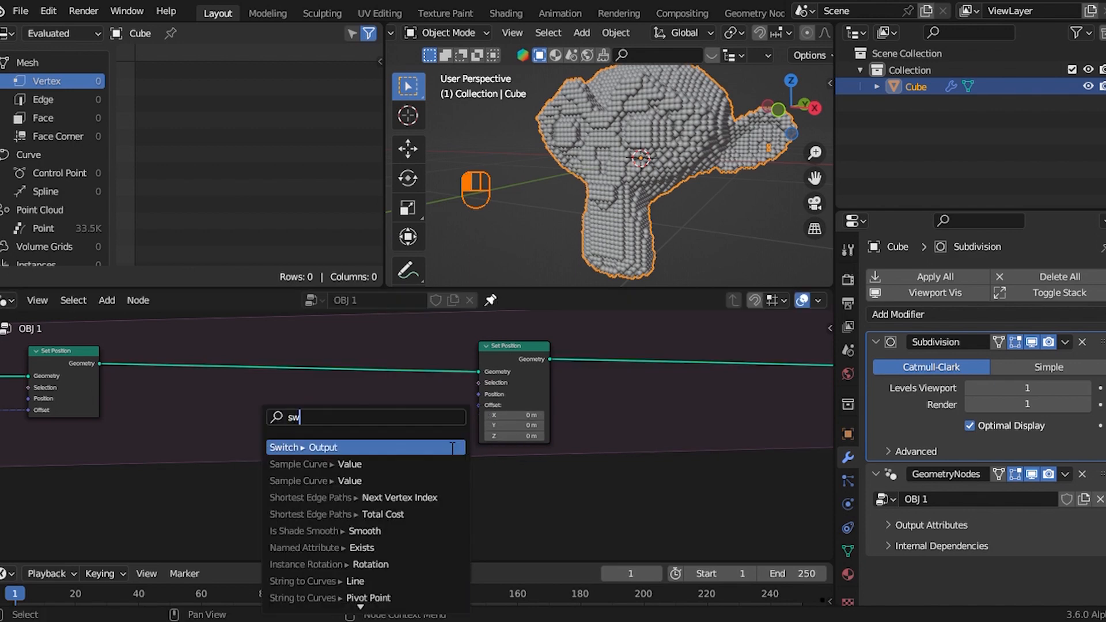
left_click(450, 449)
left_click(437, 444)
key("KP_Decimal")
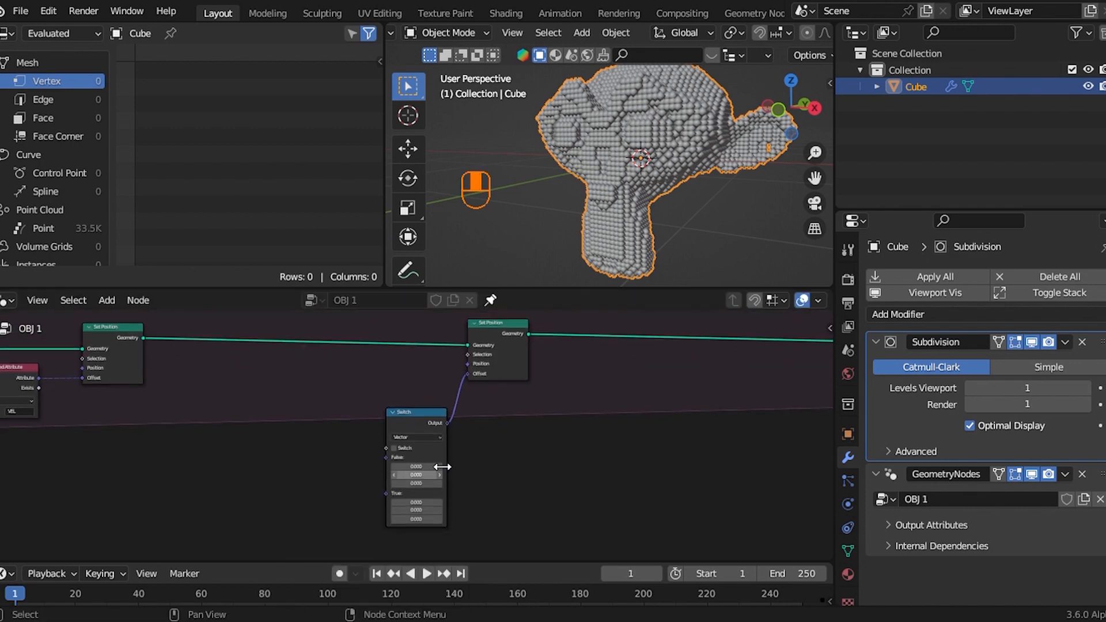
Step: Add a Noise Texture node and connect its Color output to the True input of the Switch node
left_click_drag(378, 463, 173, 561)
type("noi")
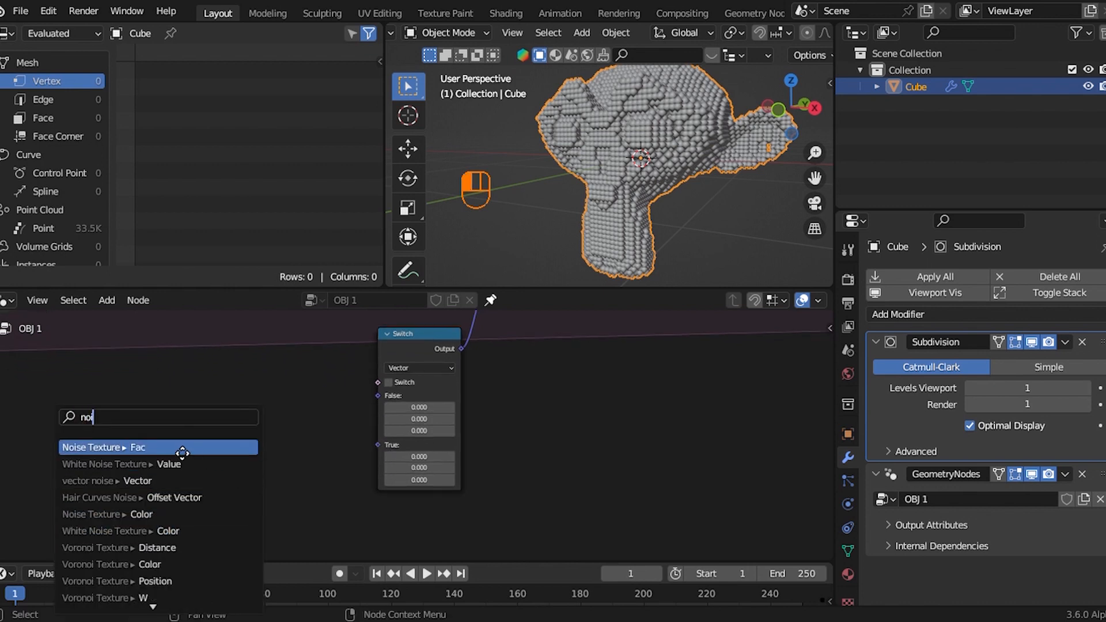
left_click(182, 453)
left_click(214, 540)
left_click_drag(190, 549, 378, 444)
Step: Insert a Vector Math node on the link between the Noise Texture and the Switch node
scroll(302, 458, "down", 2)
scroll(300, 454, "down", 4)
middle_click_drag(300, 454, 326, 445)
scroll(355, 463, "up", 5)
key("shift+a")
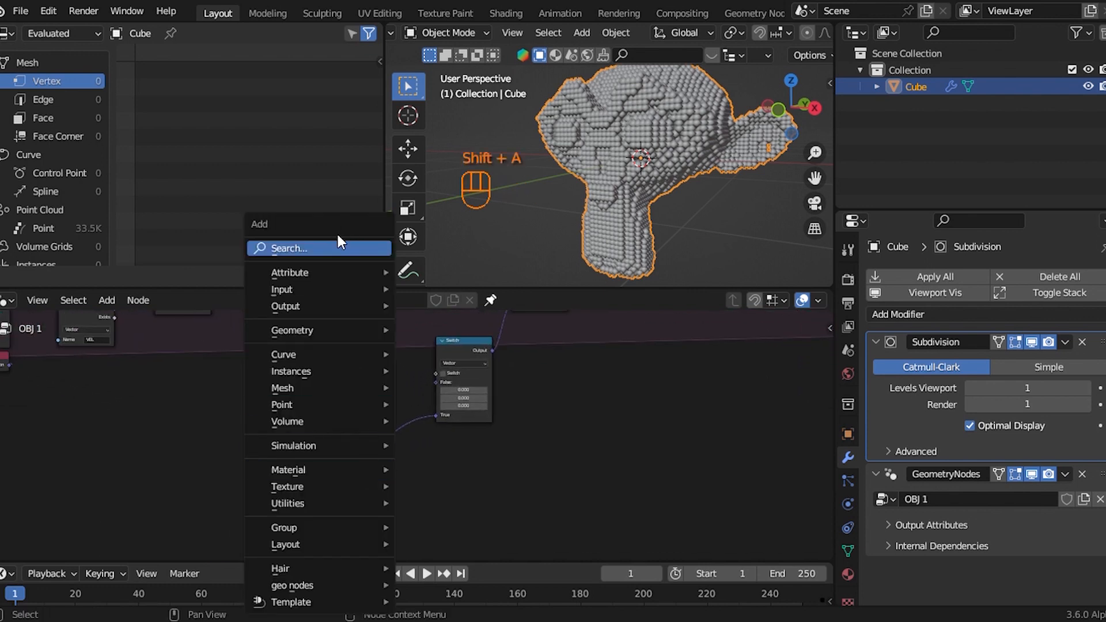
left_click(338, 246)
type("ma")
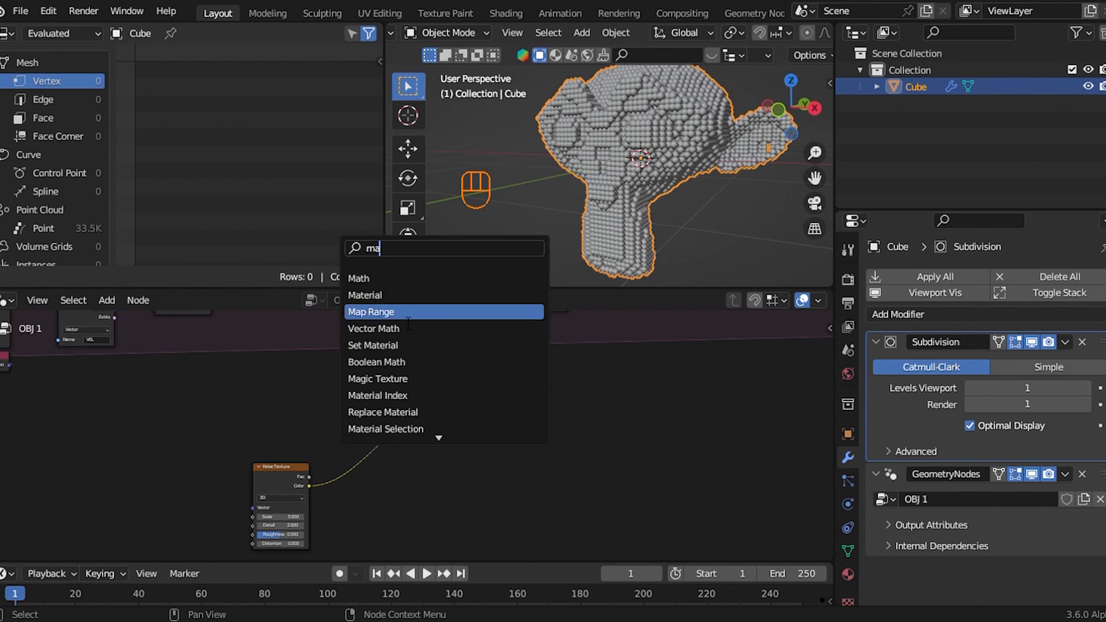
type("th")
left_click(374, 294)
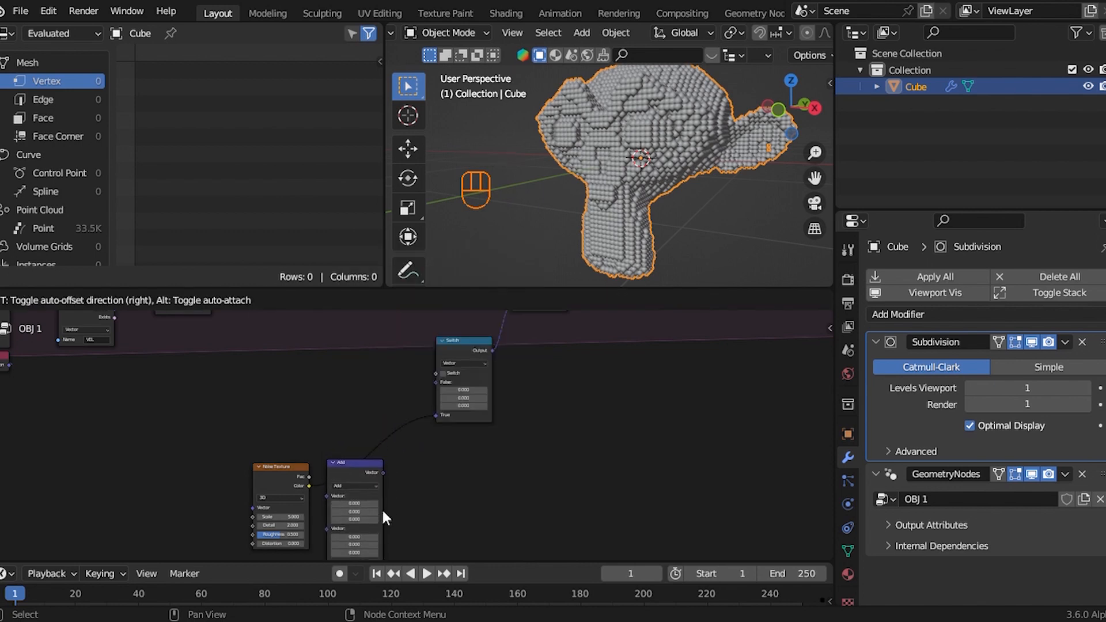
left_click(421, 486)
Step: Change the Vector Math node's operation to Subtract and set all three subtracted components to 0.5
scroll(464, 430, "up", 2)
left_click(454, 413)
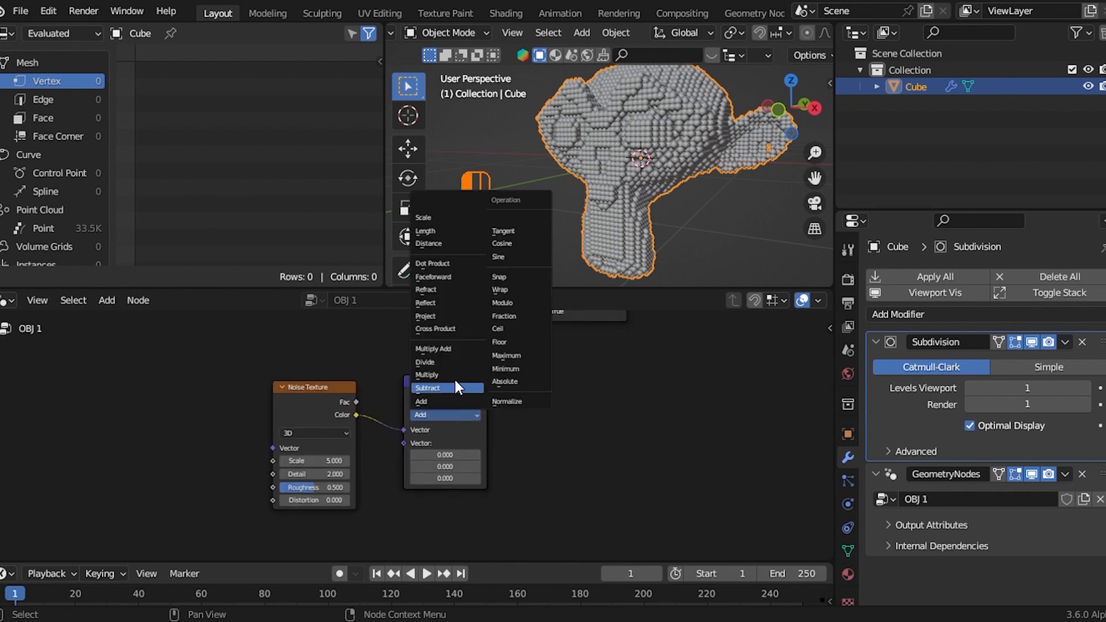
left_click(461, 387)
left_click(470, 455)
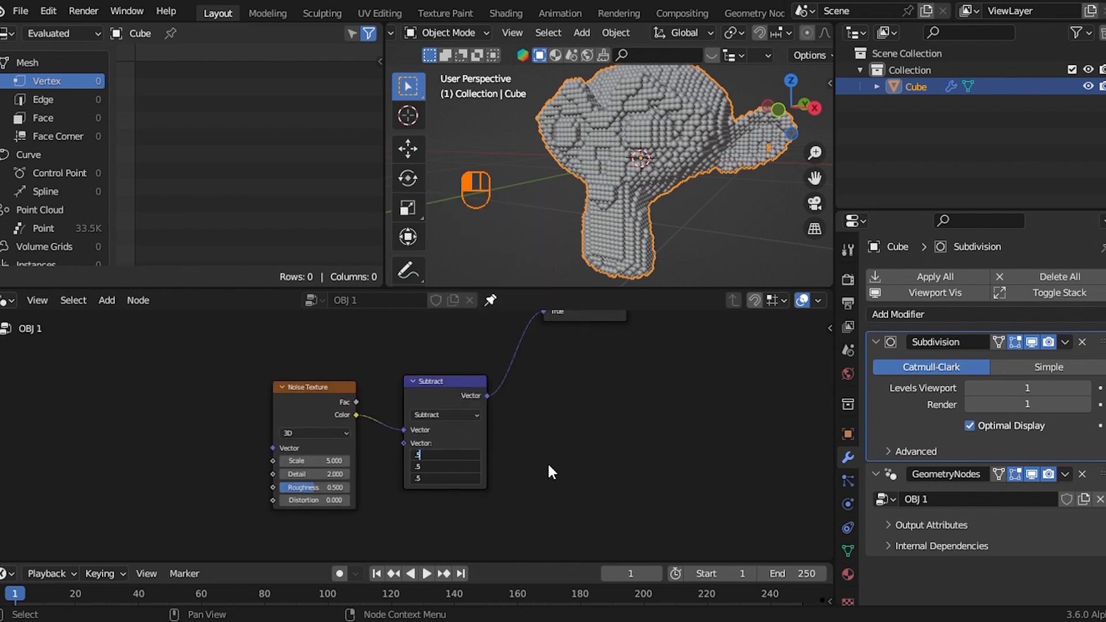
type(".5")
key("Return")
Step: Duplicate the Subtract node, insert the copy after it on the link, and change its operation to Scale
key("shift+d")
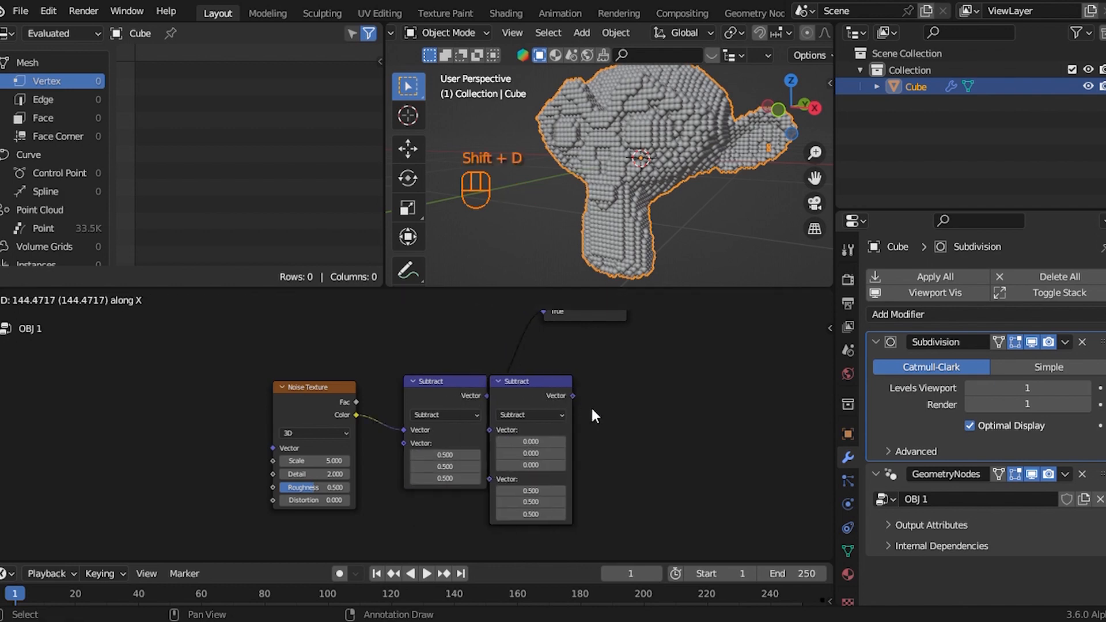
left_click(573, 426)
left_click(572, 417)
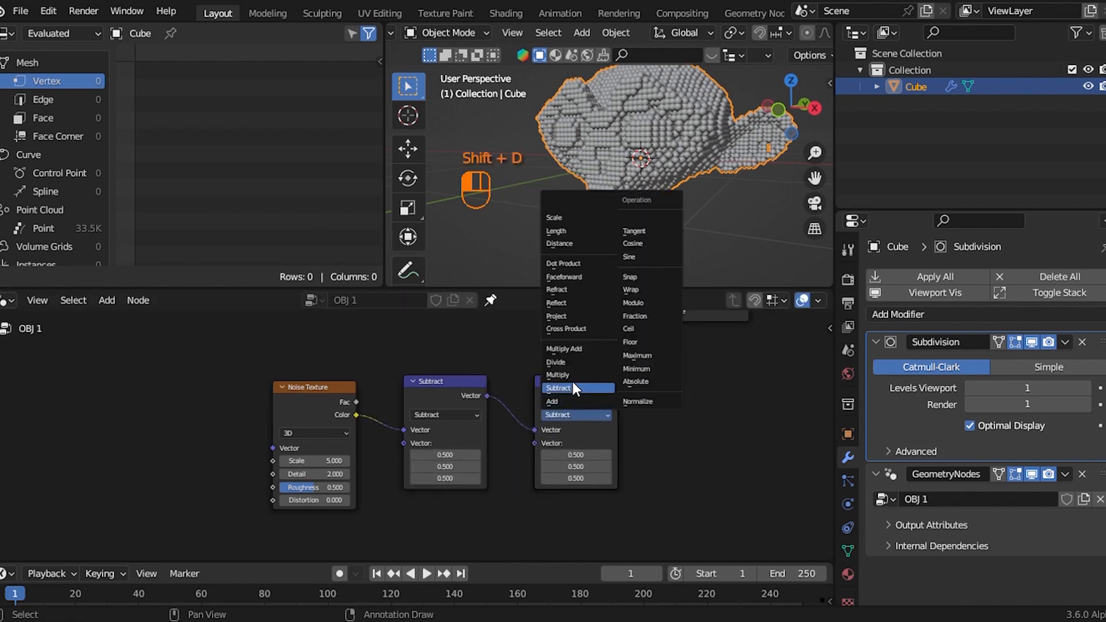
key("Return")
Step: Set the new Scale node's factor to 0.1 and the Noise Texture's scale to 2
scroll(596, 423, "up", 2)
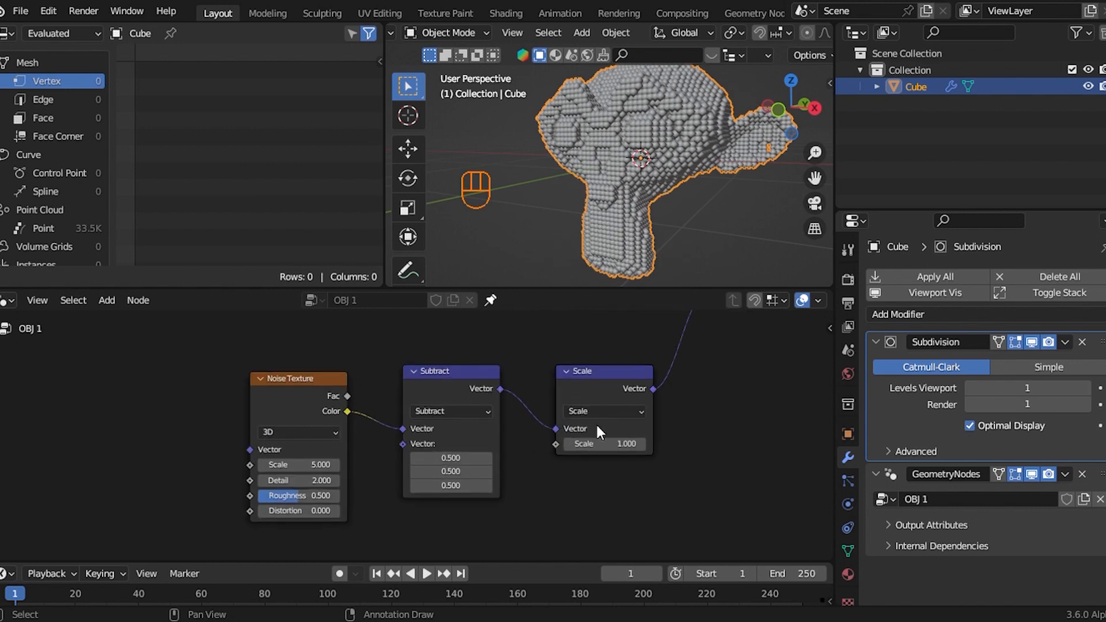
left_click(649, 448)
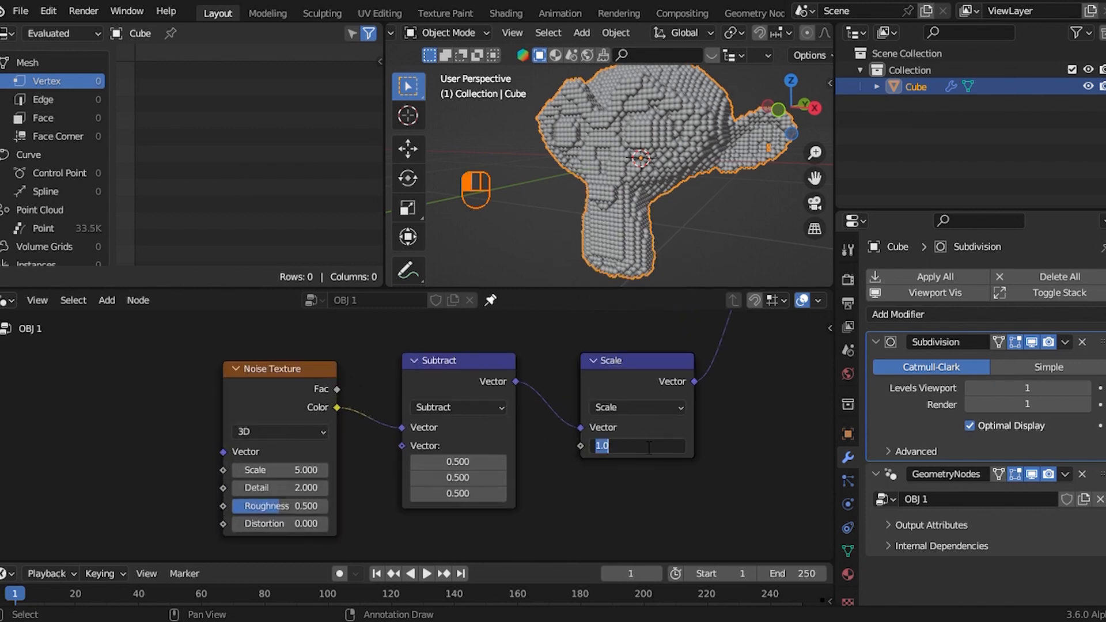
type(".1")
key("Return")
left_click(294, 470)
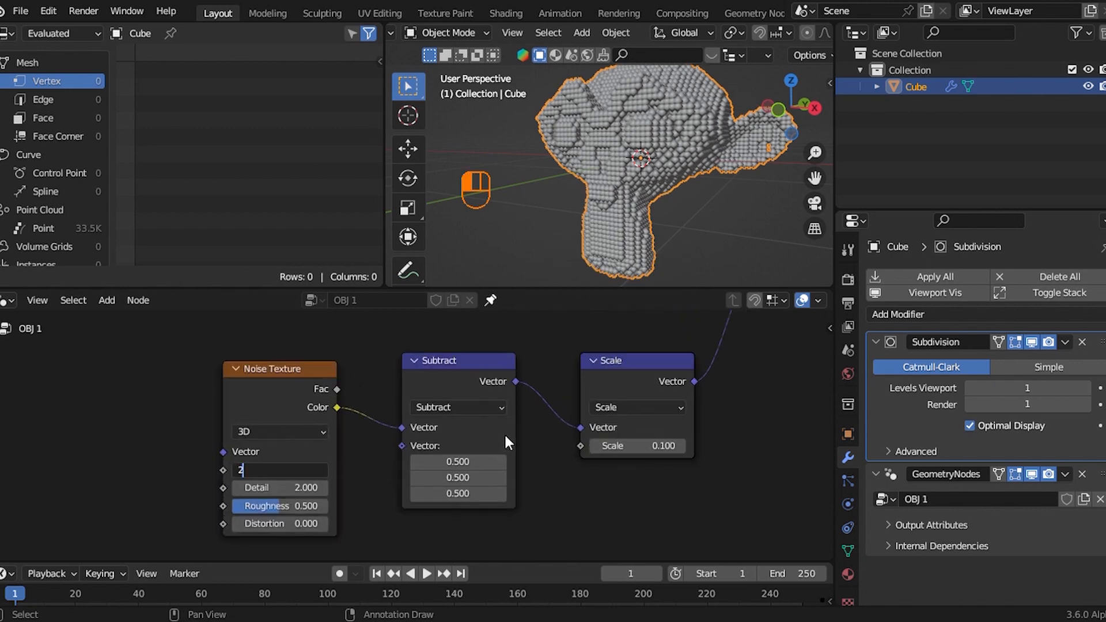
key("Return")
Step: Toggle the Switch node's boolean on and off repeatedly, ending with it off
scroll(518, 432, "down", 10)
middle_click_drag(550, 403, 513, 478)
scroll(544, 429, "up", 5)
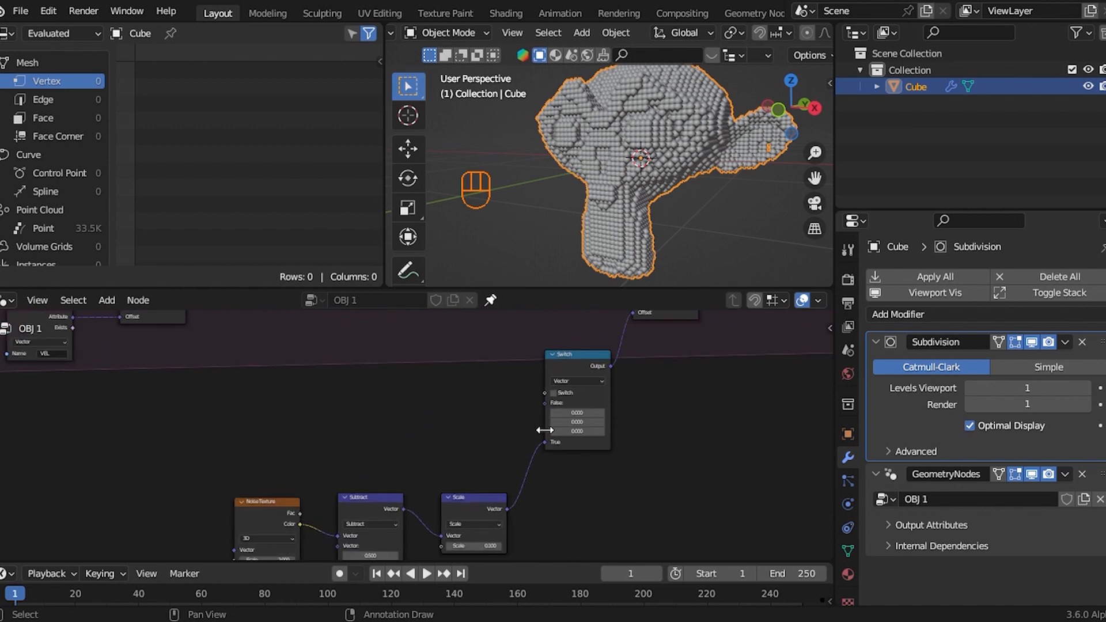
left_click(565, 389)
left_click(566, 389)
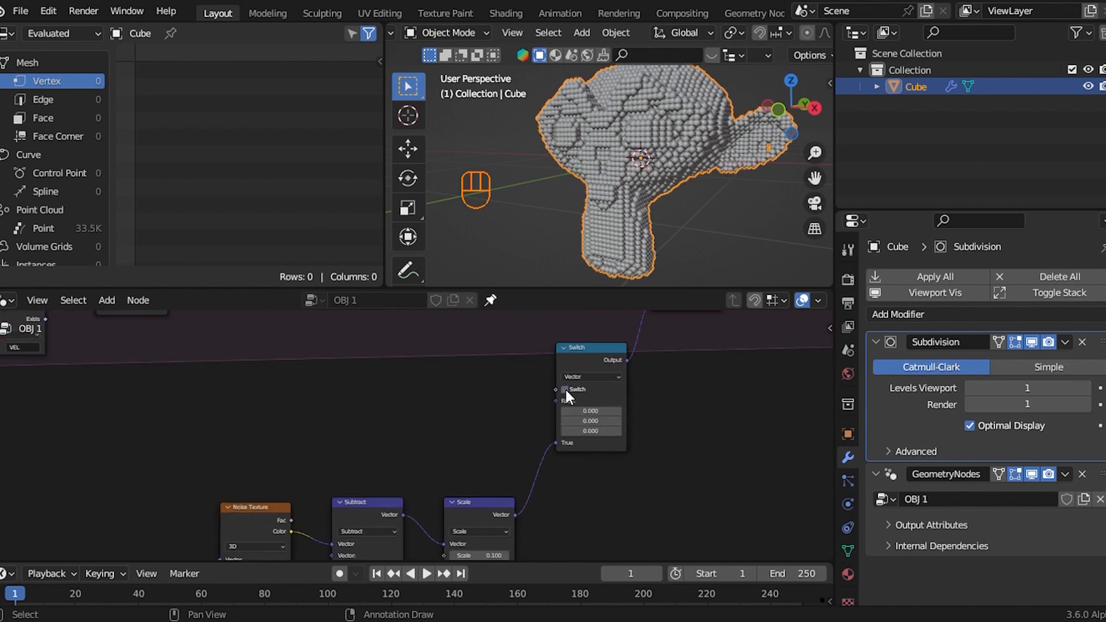
left_click(565, 389)
left_click(565, 389)
left_click(565, 389)
left_click(566, 390)
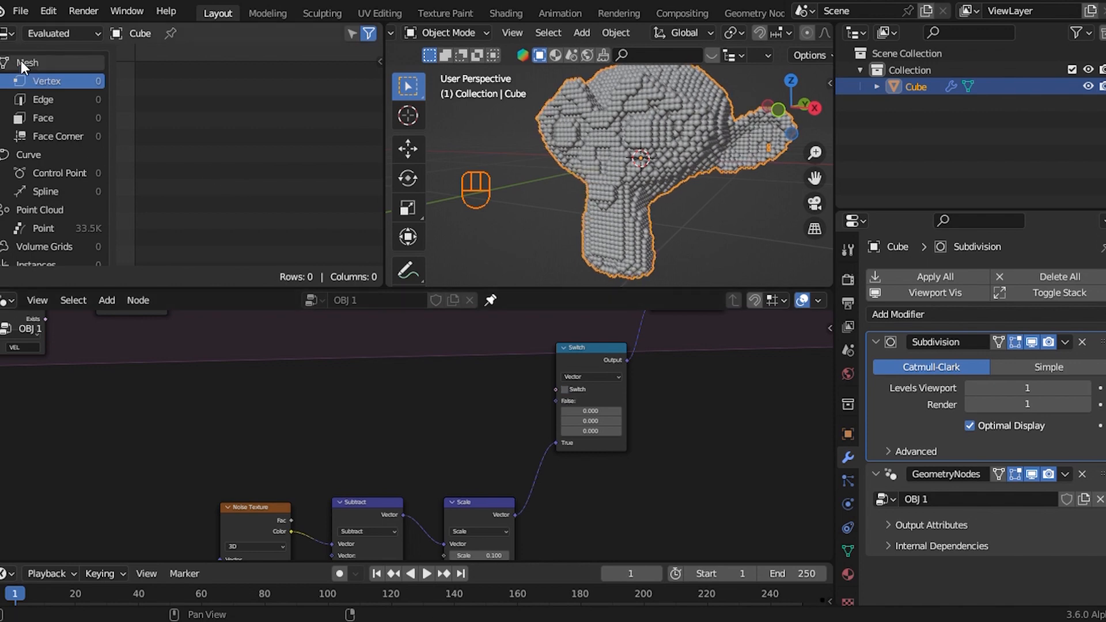
Step: Split the spreadsheet area horizontally and turn its lower part into a Timeline
left_click_drag(3, 26, 12, 188)
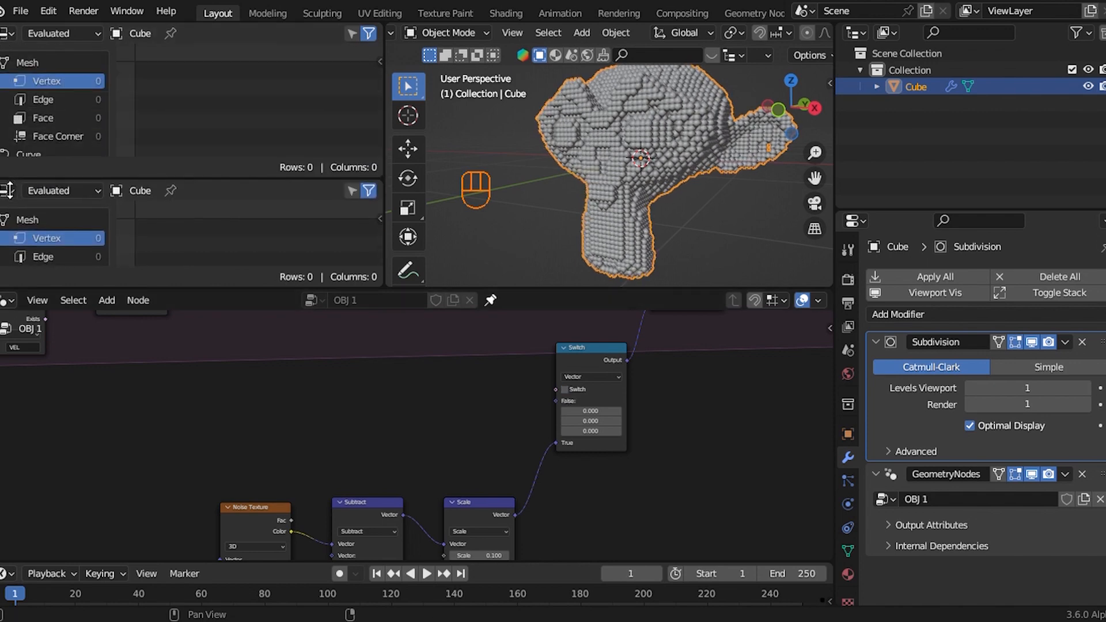
left_click(8, 190)
left_click(234, 256)
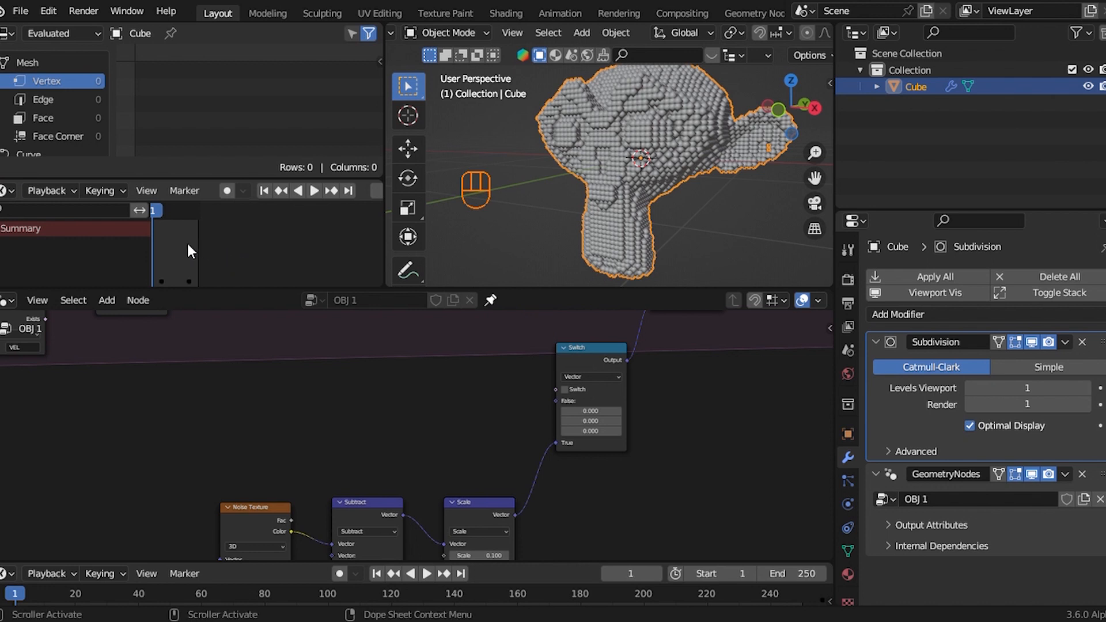
Step: Set the scene's end frame to 1000
key("n")
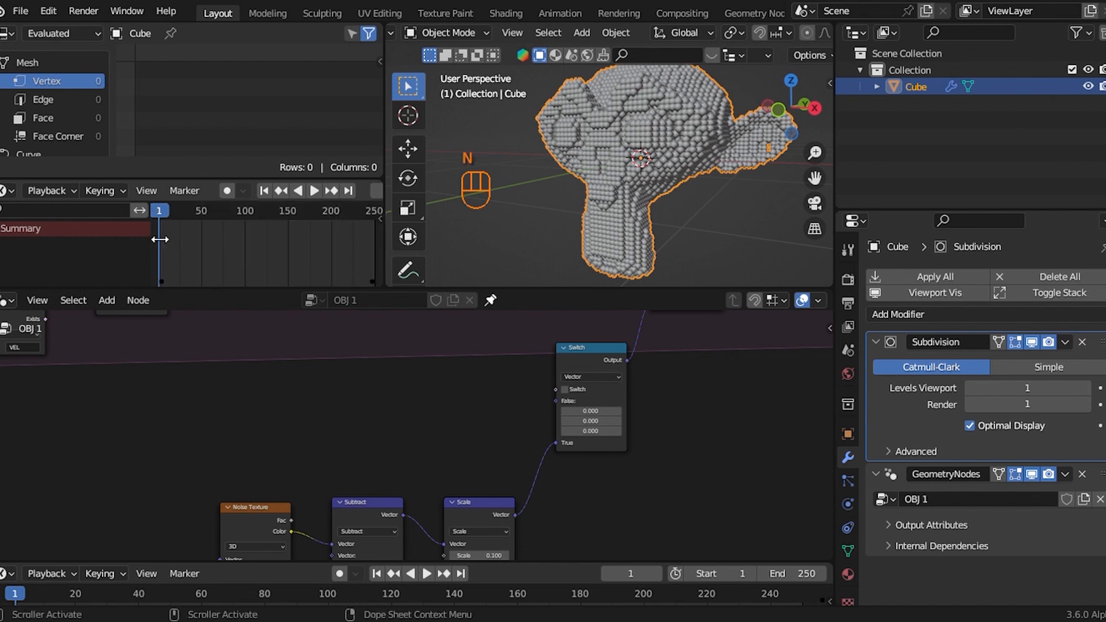
left_click_drag(159, 239, 1, 256)
key("Home")
scroll(300, 191, "down", 6)
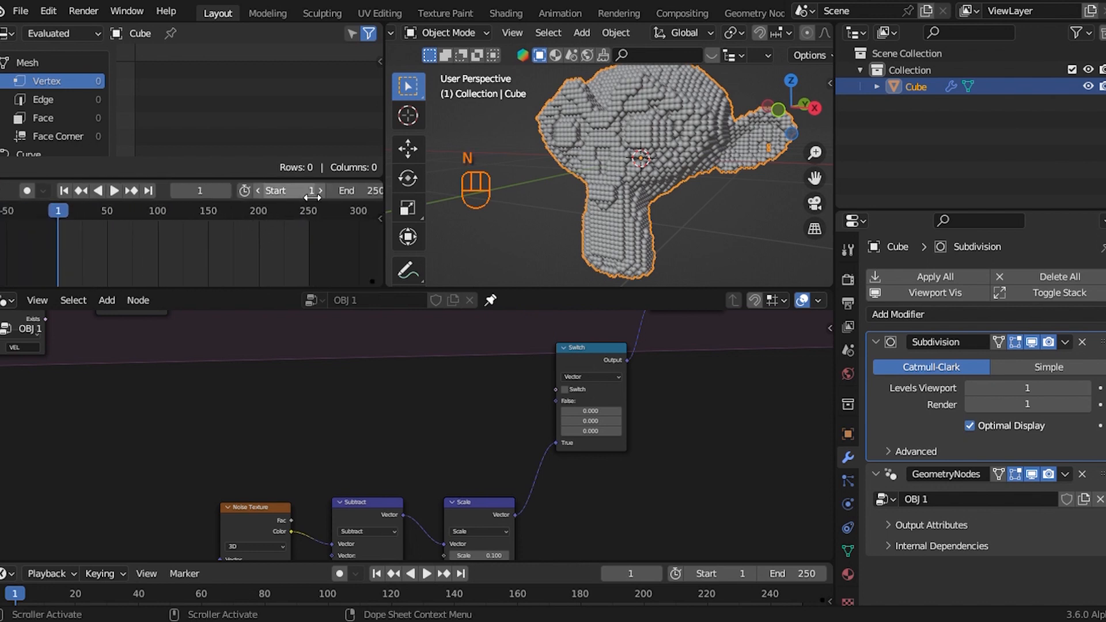
left_click(360, 191)
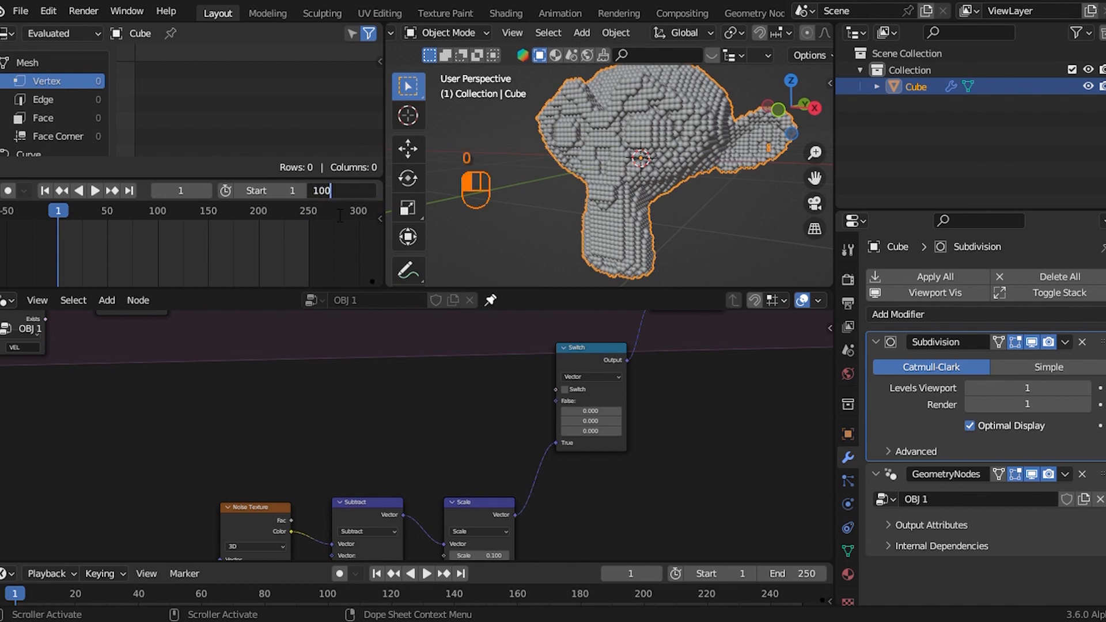
left_click(331, 232)
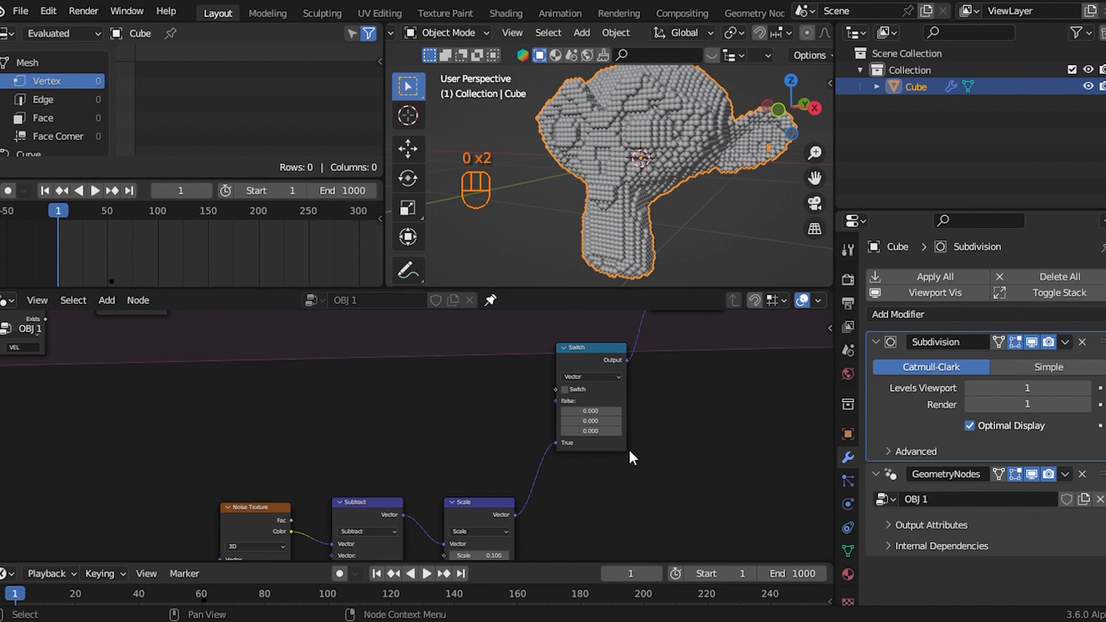
Step: Play the simulation twice, briefly turning on the Switch node's boolean each time, and return to the first frame
key("space")
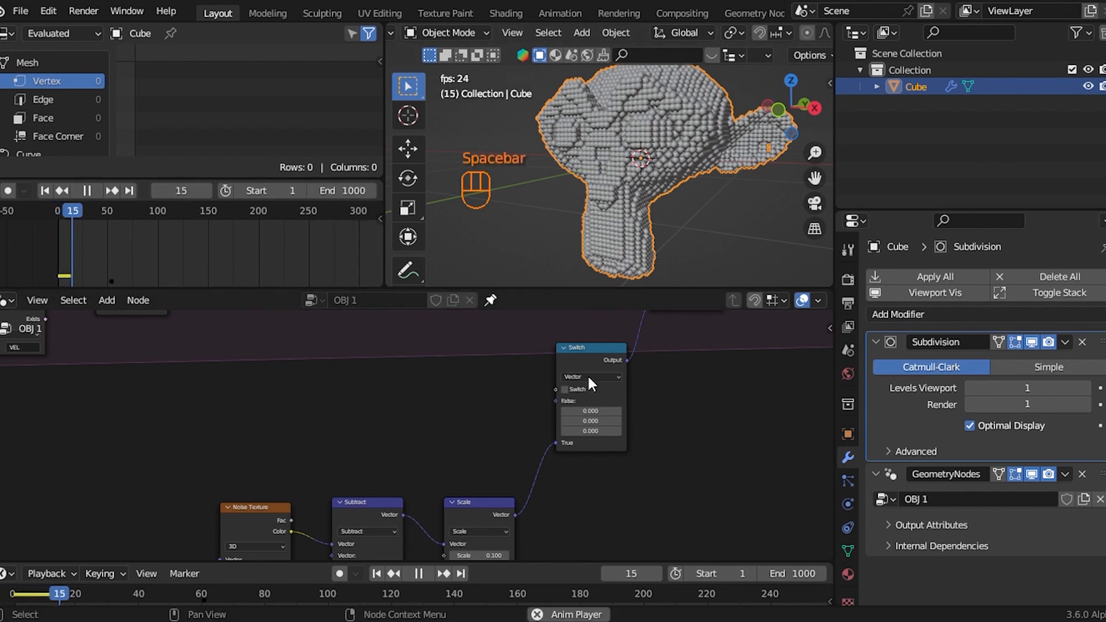
left_click(564, 389)
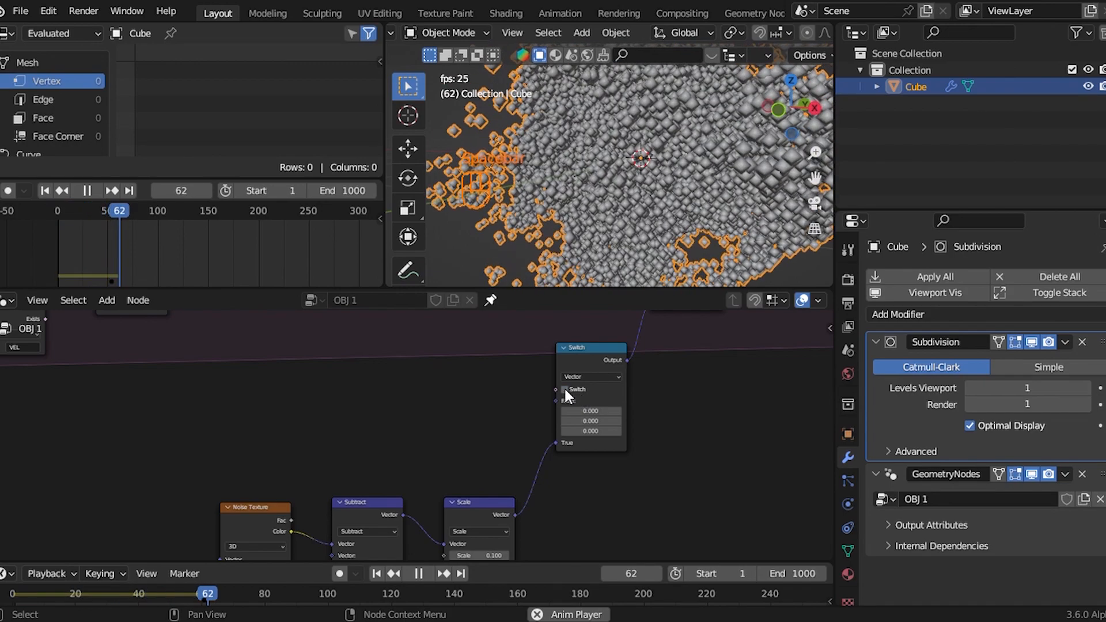
left_click(564, 389)
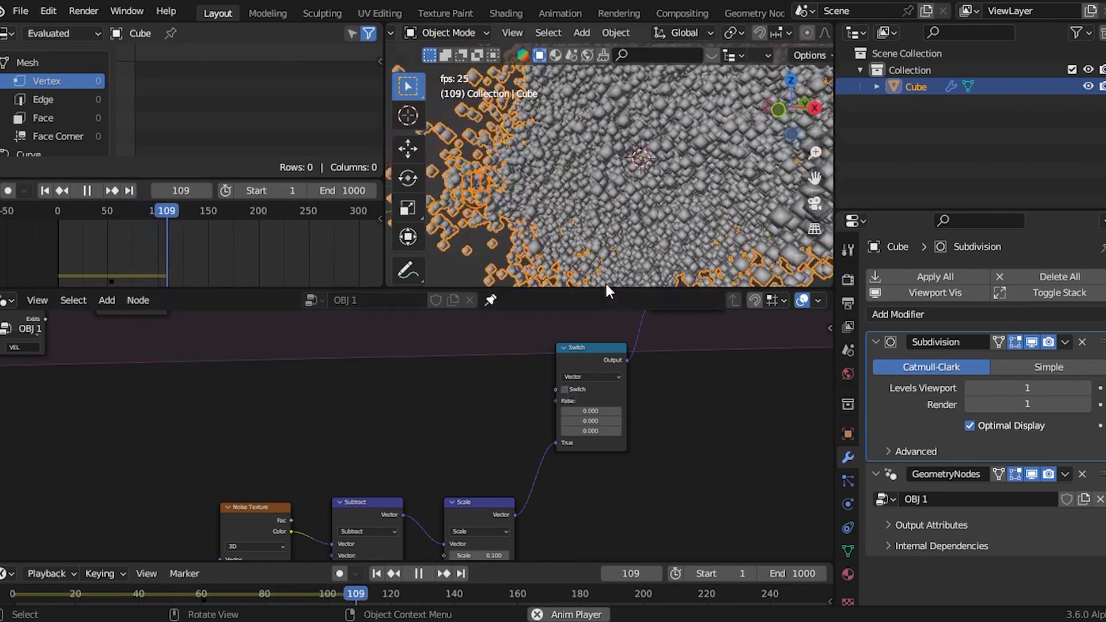
key("space")
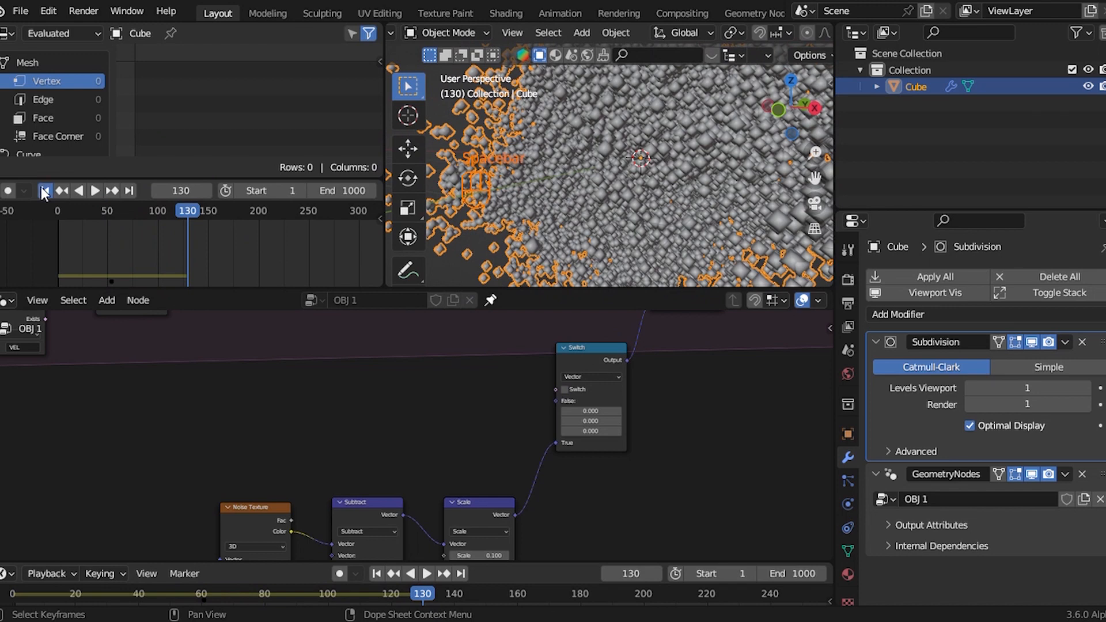
key("shift+Left")
scroll(607, 379, "up", 2)
key("space")
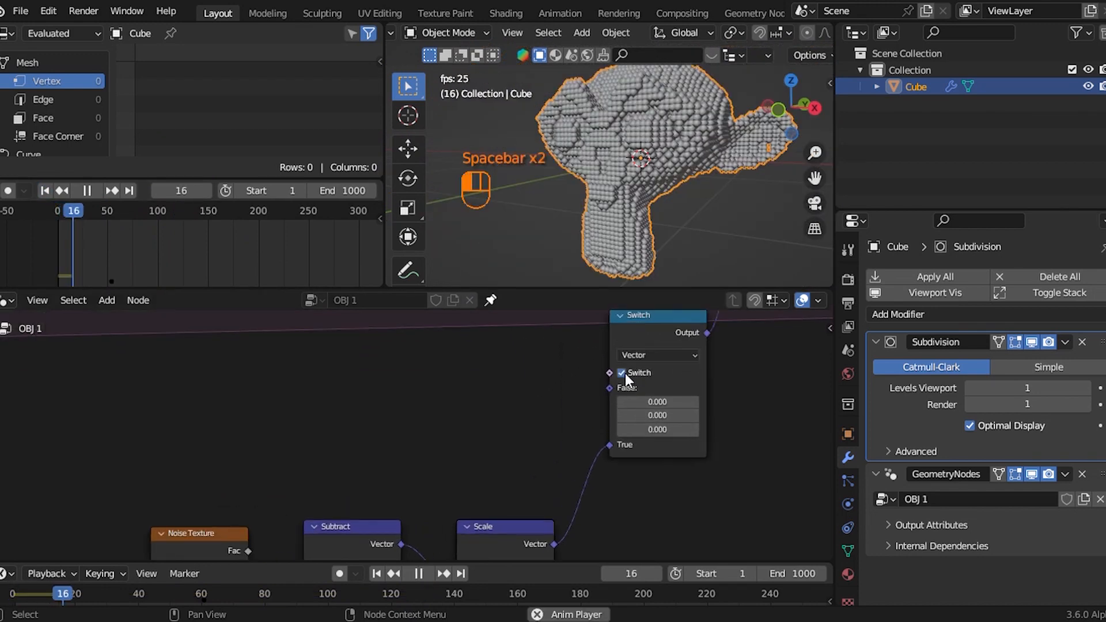
key("space")
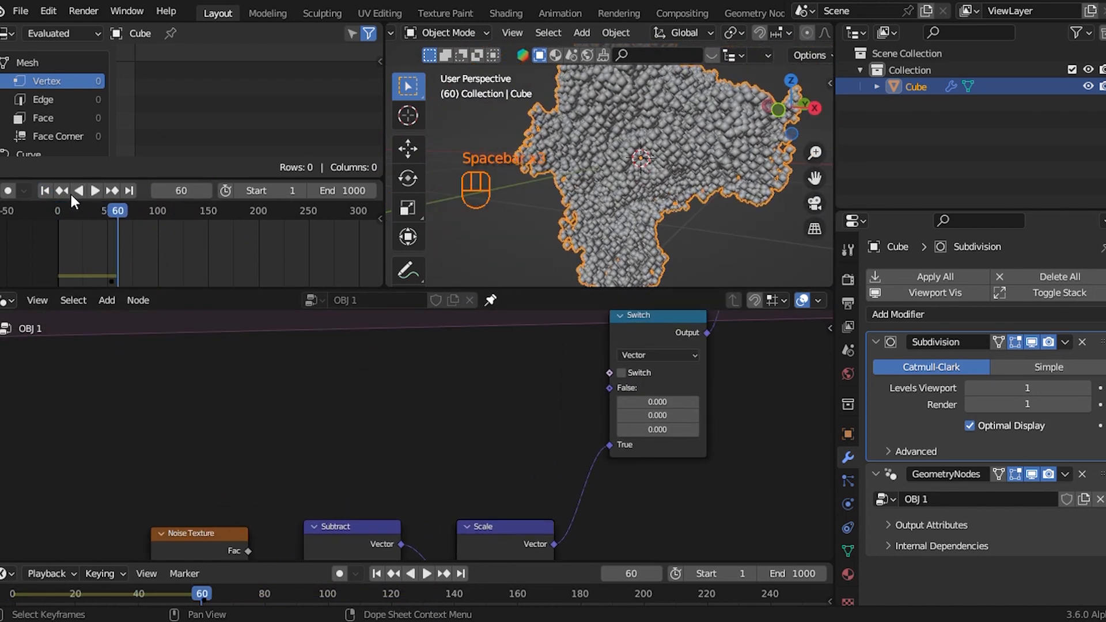
key("shift+Left")
Step: Duplicate the velocity nodes (Position, Named Attribute, Subtract and Scale) and place the copy below the originals
scroll(621, 431, "down", 4)
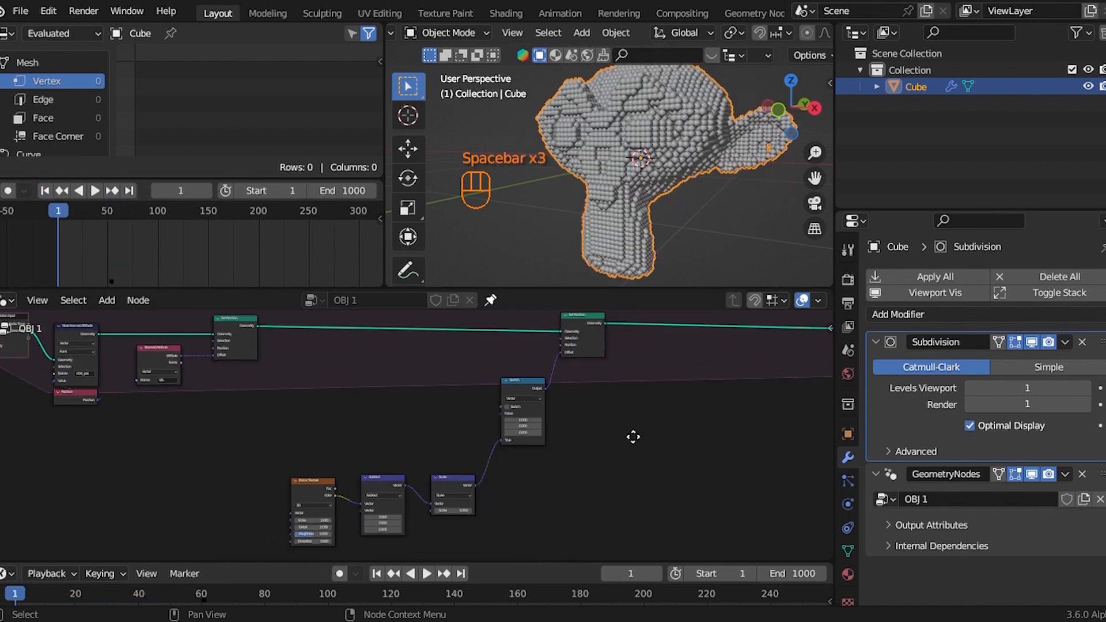
middle_click_drag(642, 464, 394, 496)
middle_click_drag(593, 478, 393, 446)
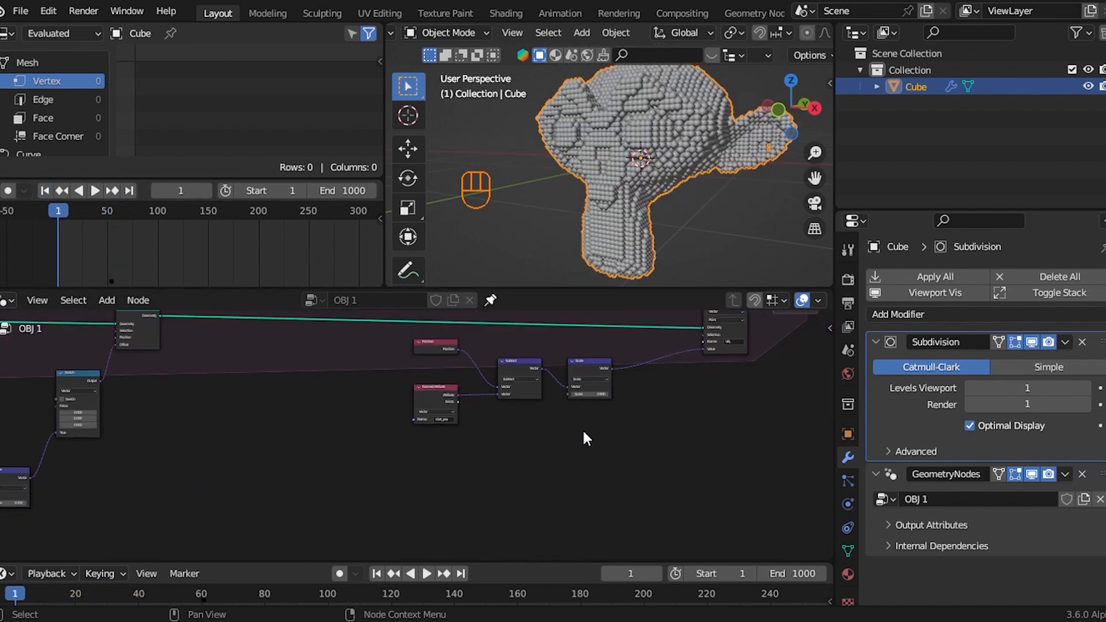
middle_click_drag(585, 437, 518, 461)
scroll(493, 454, "up", 3)
left_click_drag(311, 352, 555, 482)
key("shift+d")
left_click(563, 519)
scroll(433, 453, "down", 4)
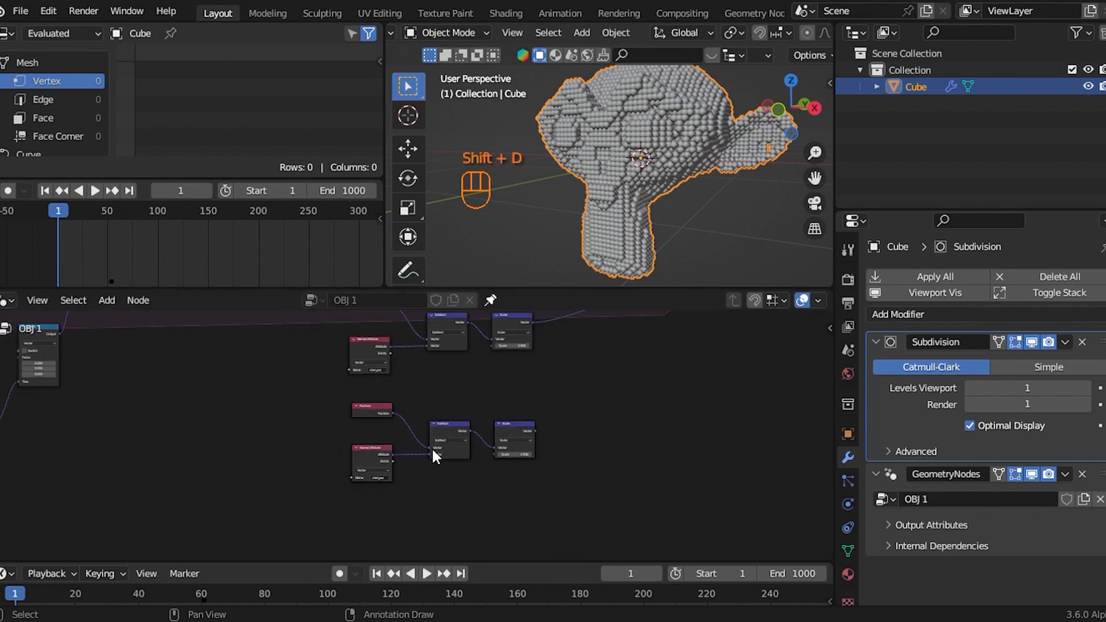
Step: Tighten the vertical spacing of the original Position and Named Attribute nodes and move the pair closer to the Subtract node
scroll(440, 421, "down", 2)
middle_click_drag(441, 420, 449, 518)
scroll(395, 458, "up", 3)
left_click_drag(320, 395, 423, 482)
key("s")
key("y")
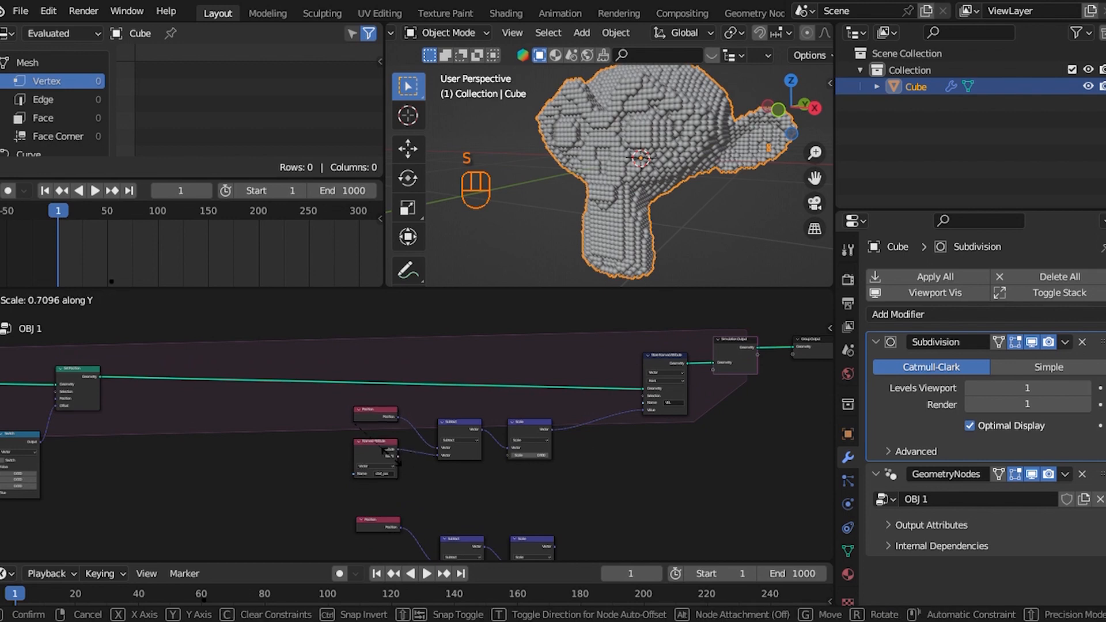
left_click(383, 457)
key("g")
left_click(431, 480, "shift")
Step: Join the original Position, Named Attribute, Subtract and Scale nodes in a frame labelled VEL
left_click_drag(330, 399, 567, 495)
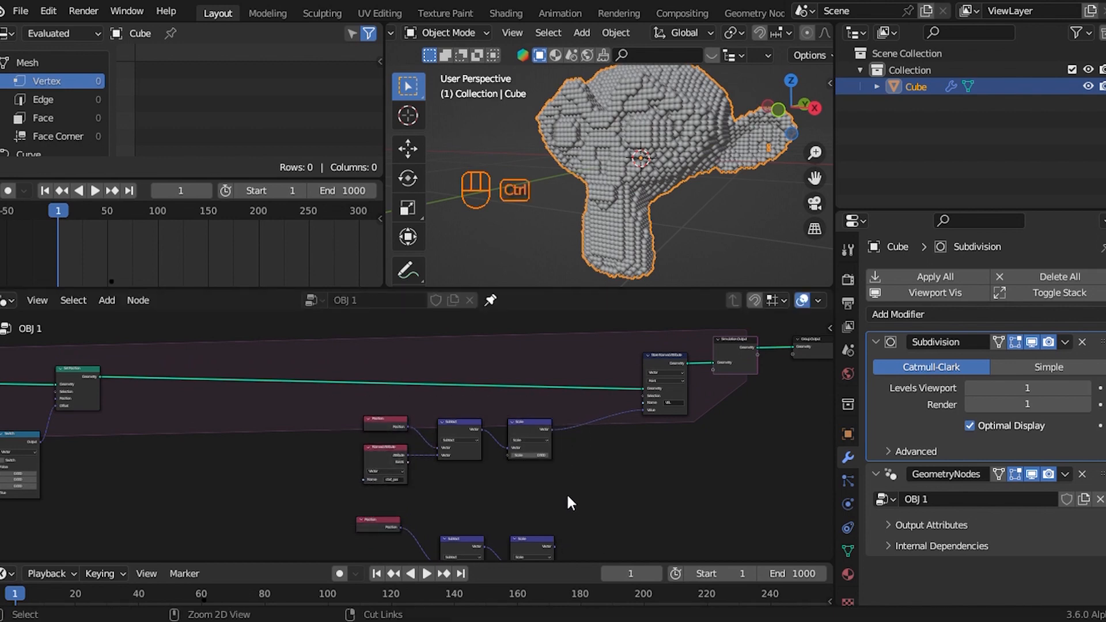
key("ctrl+j")
key("F2")
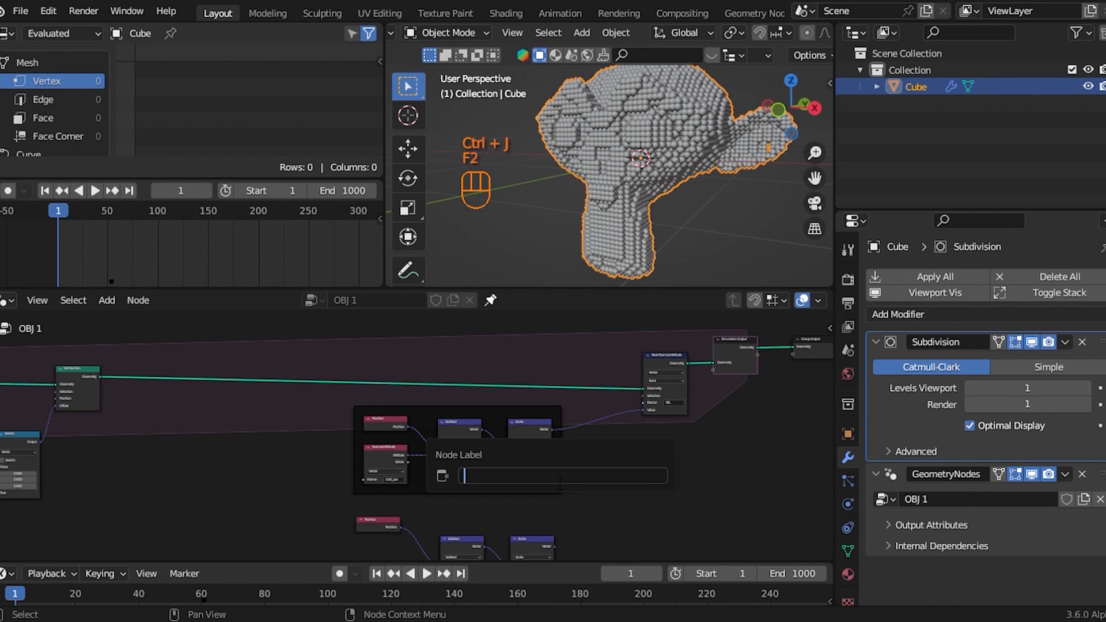
type("VEL")
key("Return")
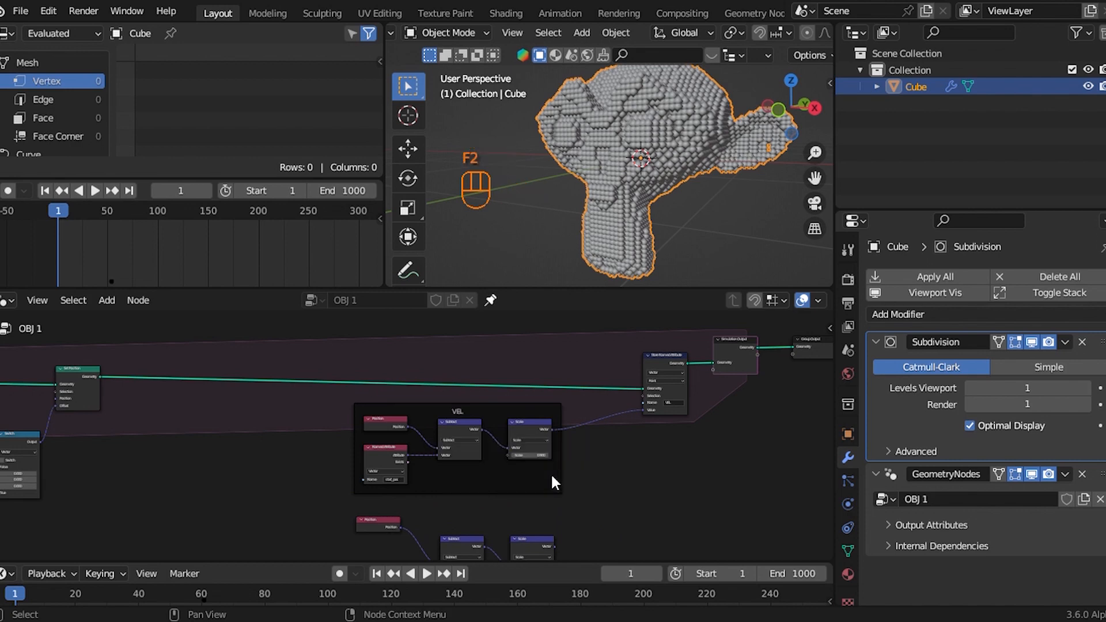
Step: Join the duplicated Position, Named Attribute, Subtract and Scale nodes in a frame labelled correction
scroll(552, 476, "down", 2)
middle_click_drag(607, 509, 588, 484)
scroll(490, 478, "up", 1)
left_click_drag(350, 469, 546, 542)
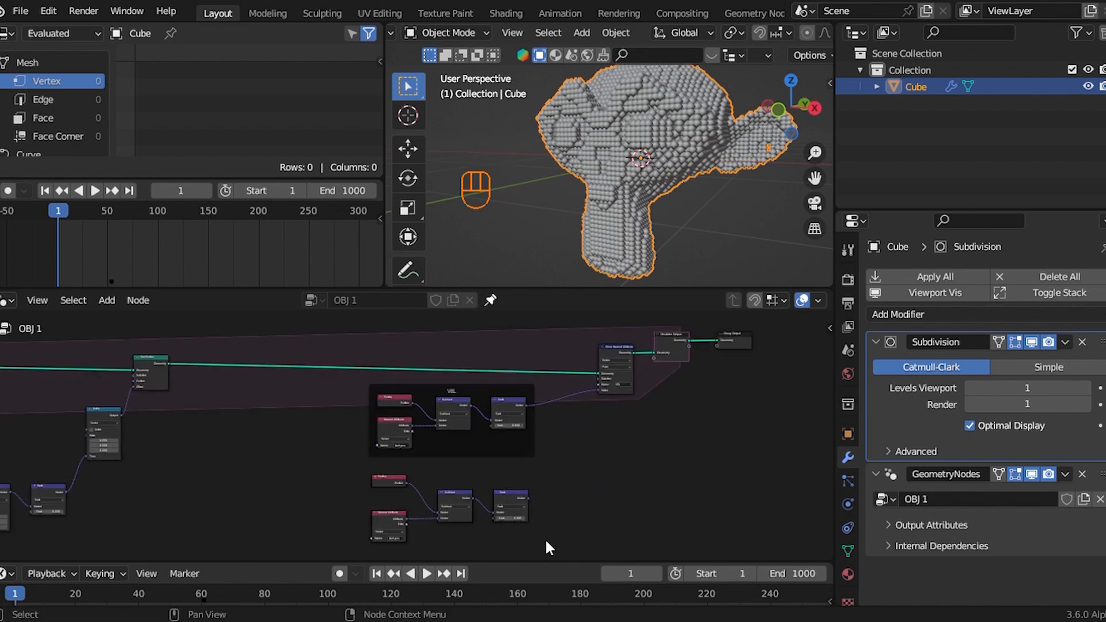
key("ctrl+j")
key("F2")
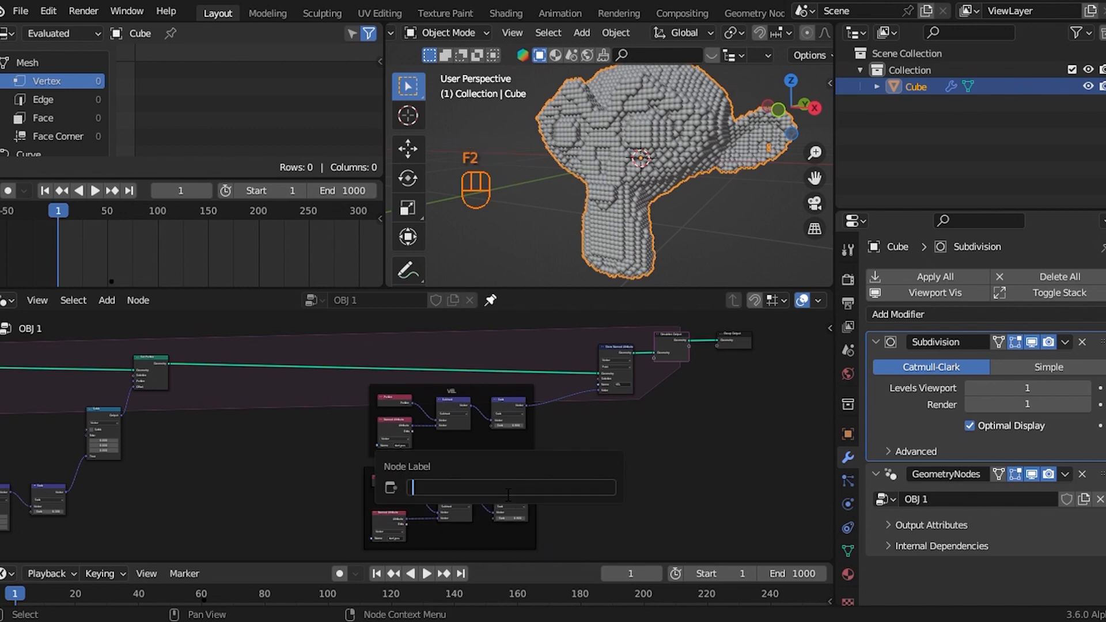
type("C")
key("Return")
Step: In the correction frame, set the Named Attribute to rest_pos and the Scale node's value to -0.1
scroll(504, 486, "up", 5)
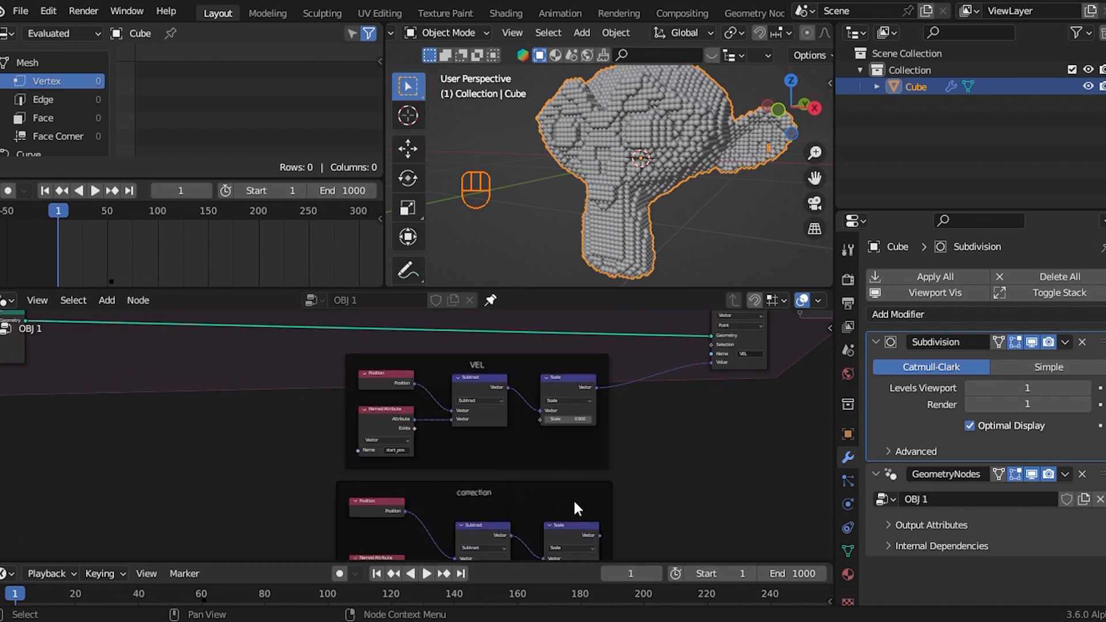
middle_click_drag(446, 485, 513, 391)
scroll(412, 430, "up", 4)
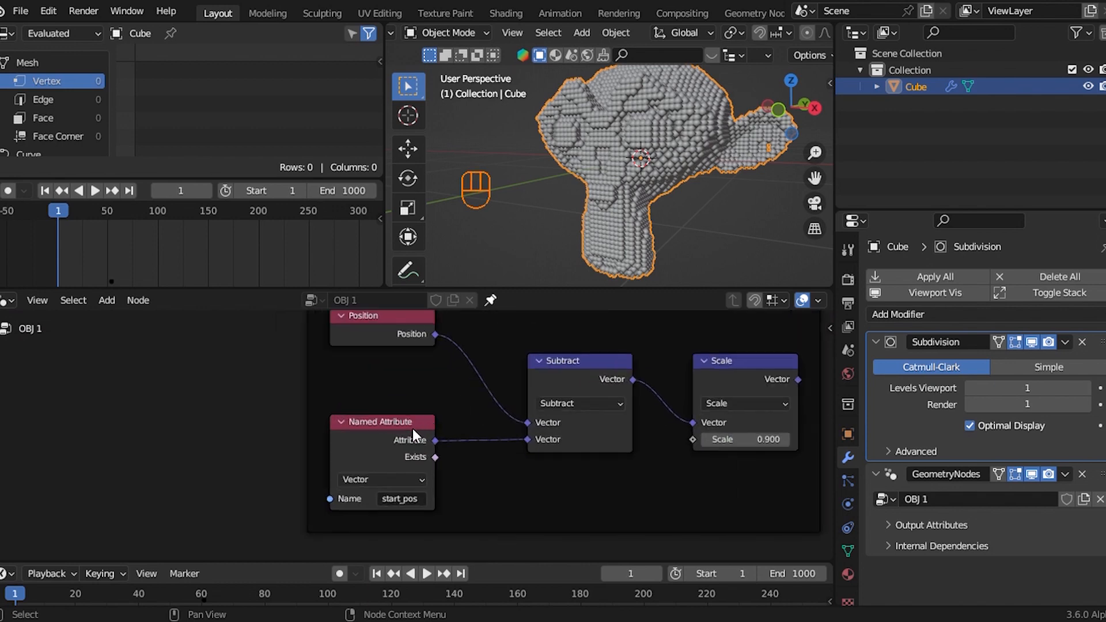
left_click(412, 496)
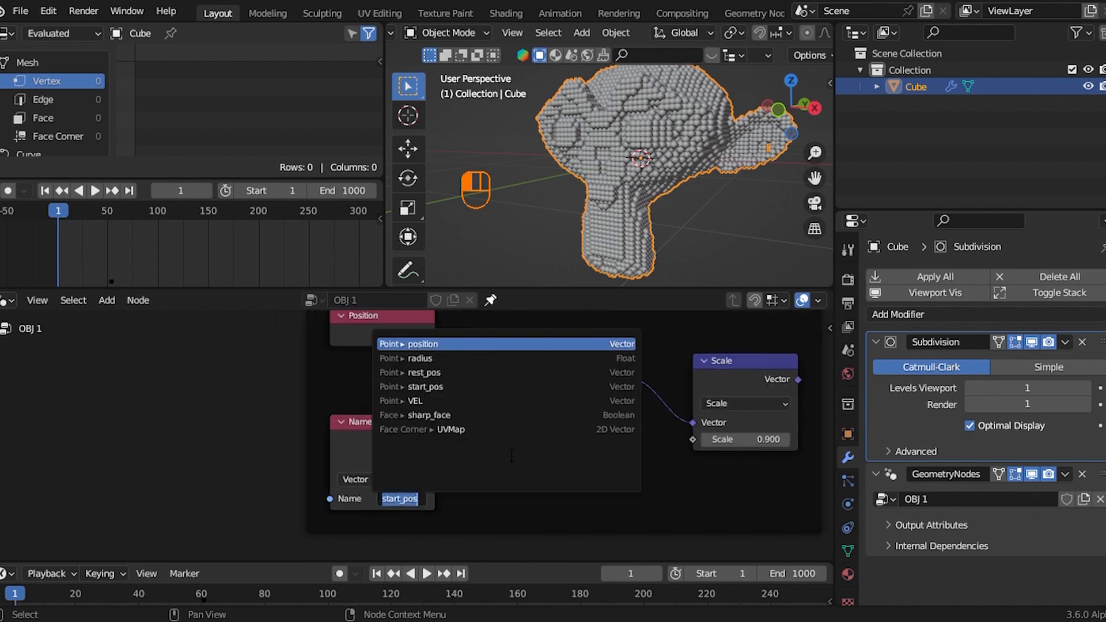
left_click(496, 373)
left_click(778, 441)
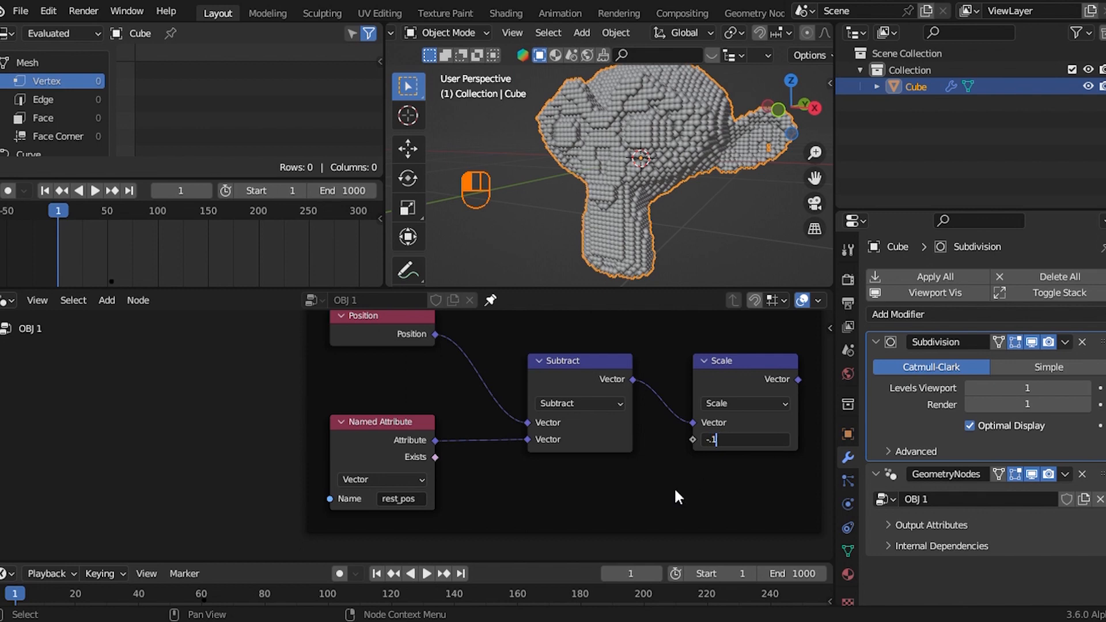
type("-.1")
key("Return")
Step: Add a vector Mix node fed by the correction frame's Scale output and place it beside the frames
scroll(679, 497, "down", 6)
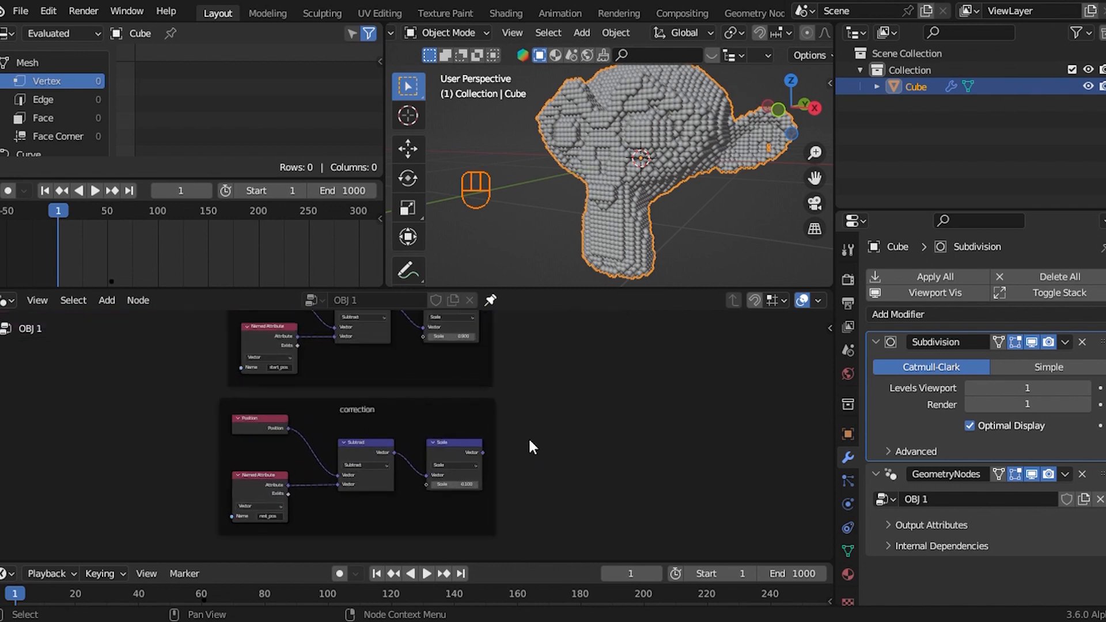
left_click_drag(482, 452, 572, 407)
type("mix")
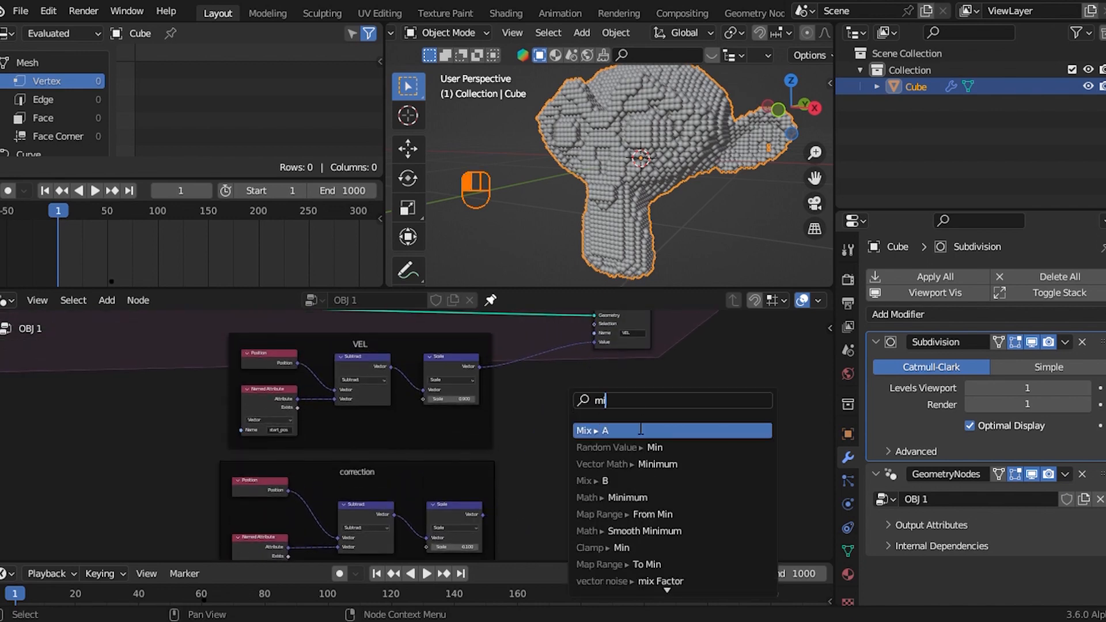
left_click(603, 429)
left_click(600, 431)
scroll(574, 446, "up", 2)
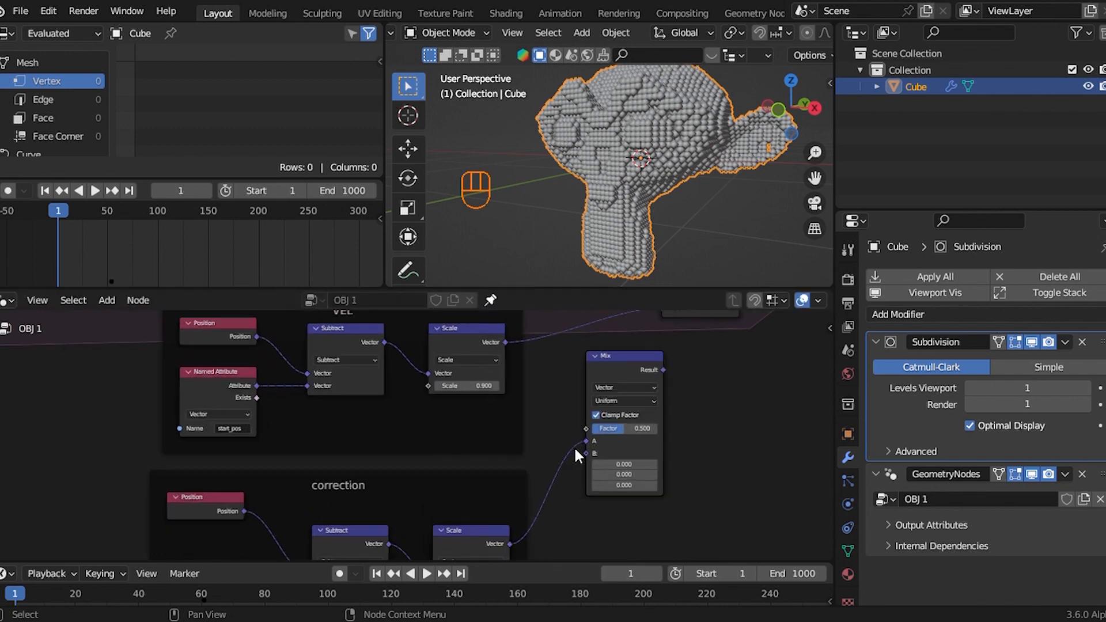
Step: Feed correction into the Mix node's B and VEL into A, with factor 0.010, and link the result to Store Named Attribute's Value
left_click_drag(584, 441, 587, 455)
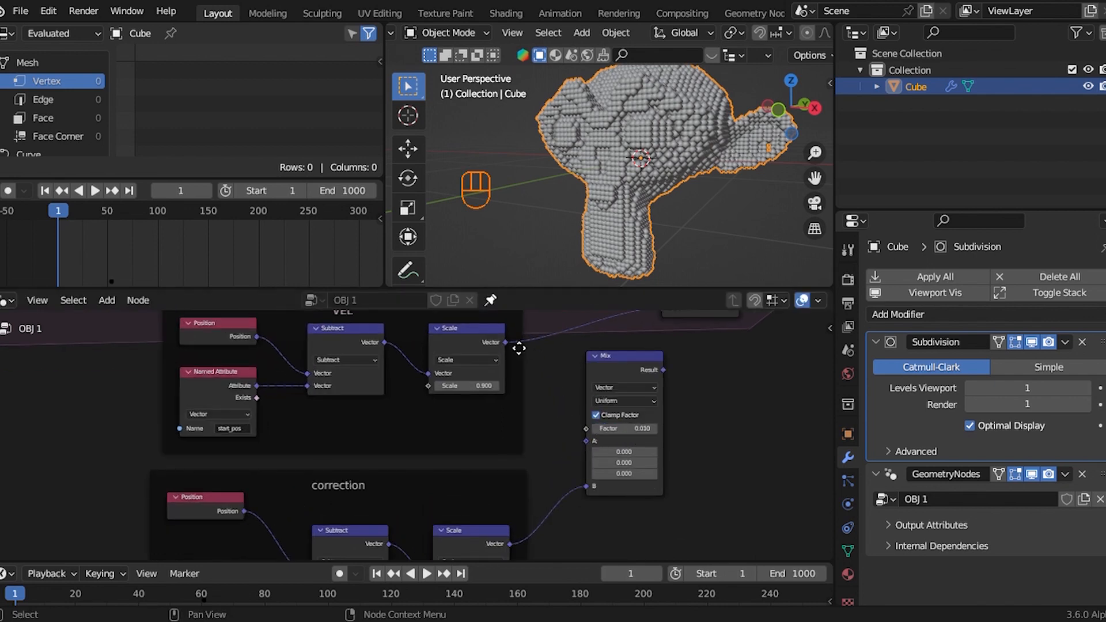
left_click_drag(518, 347, 588, 441)
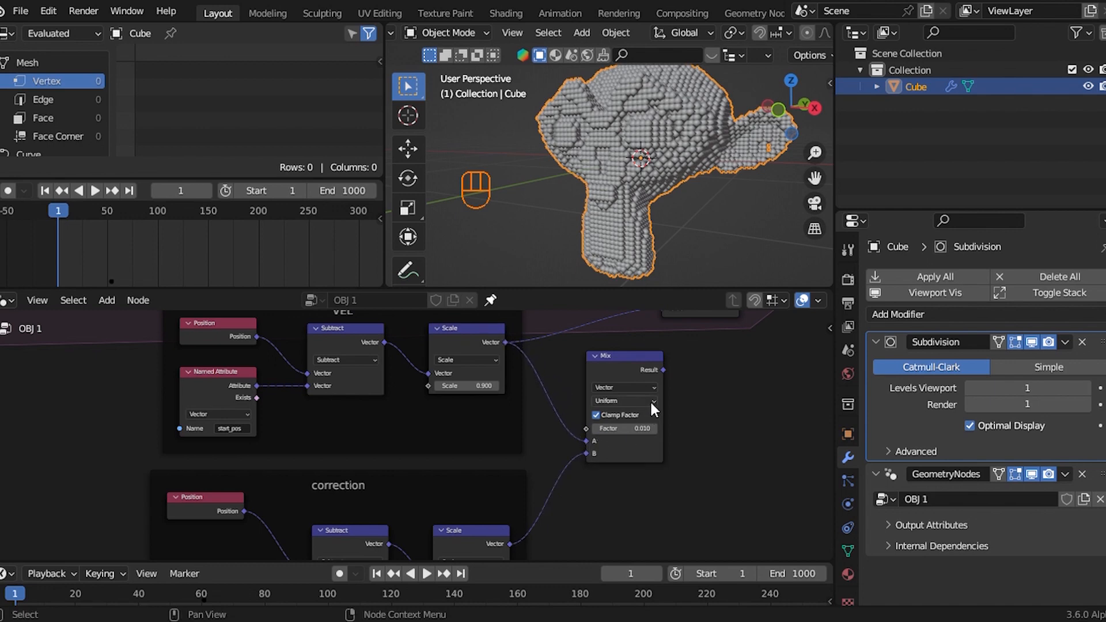
left_click_drag(663, 370, 706, 403)
Step: Move the Store Named Attribute, Simulation Output and Group Output nodes farther right and give the Mix node more room
scroll(696, 409, "down", 3)
left_click_drag(499, 349, 666, 377)
key("g")
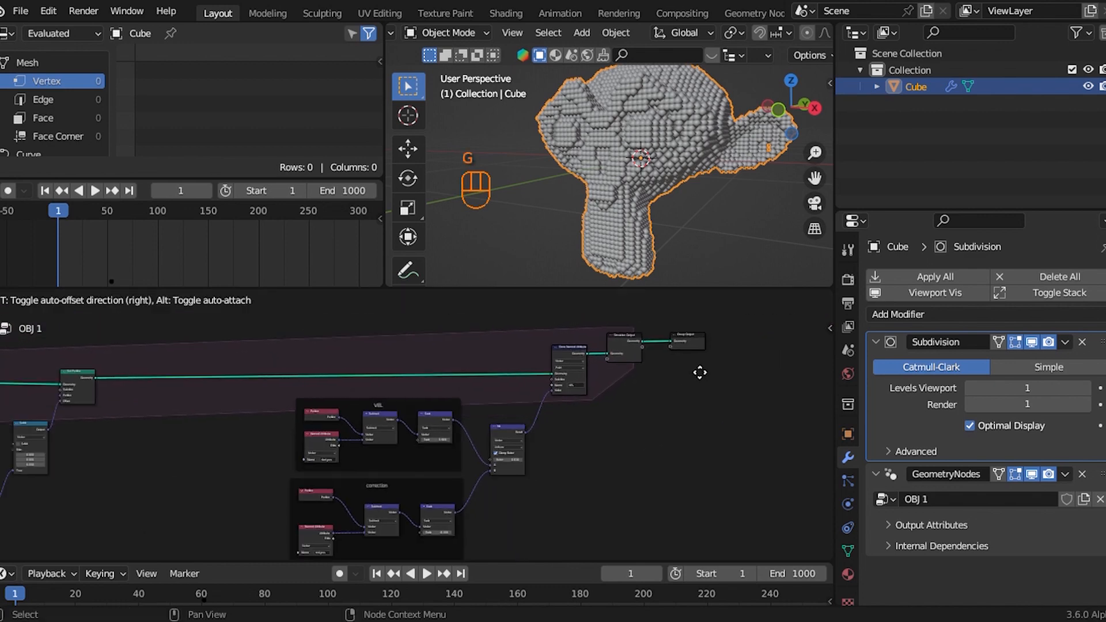
left_click(694, 372)
key("g")
key("x")
left_click(680, 387)
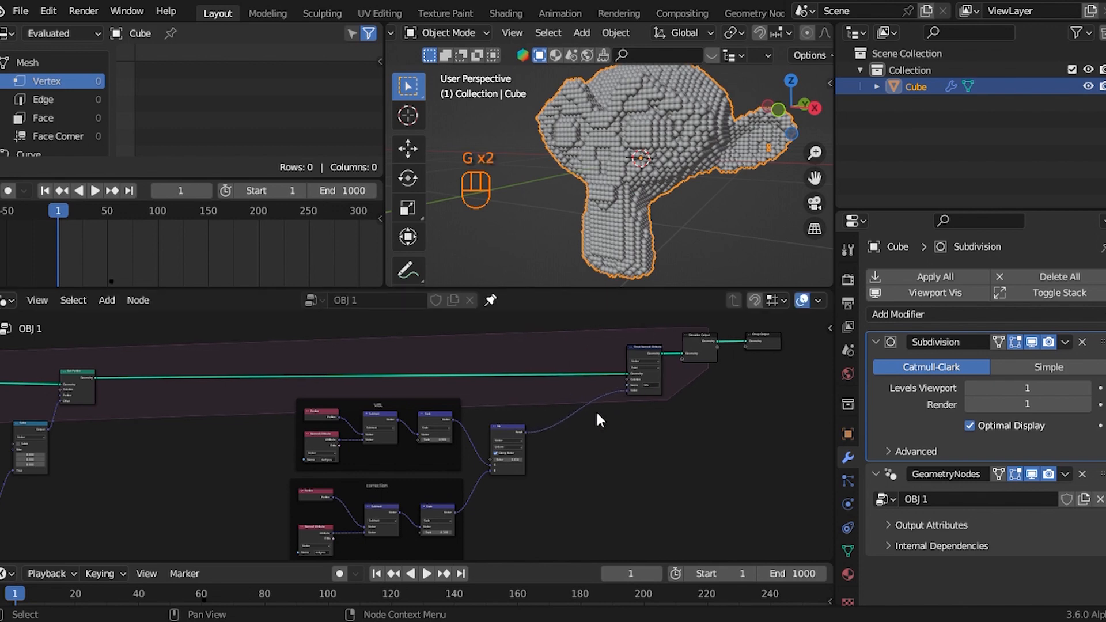
scroll(594, 411, "up", 2)
left_click(550, 429)
key("g")
left_click(579, 432)
Step: Turn on the custom node color for the Mix node and for the Scale nodes in both frames
middle_click_drag(596, 469, 493, 410)
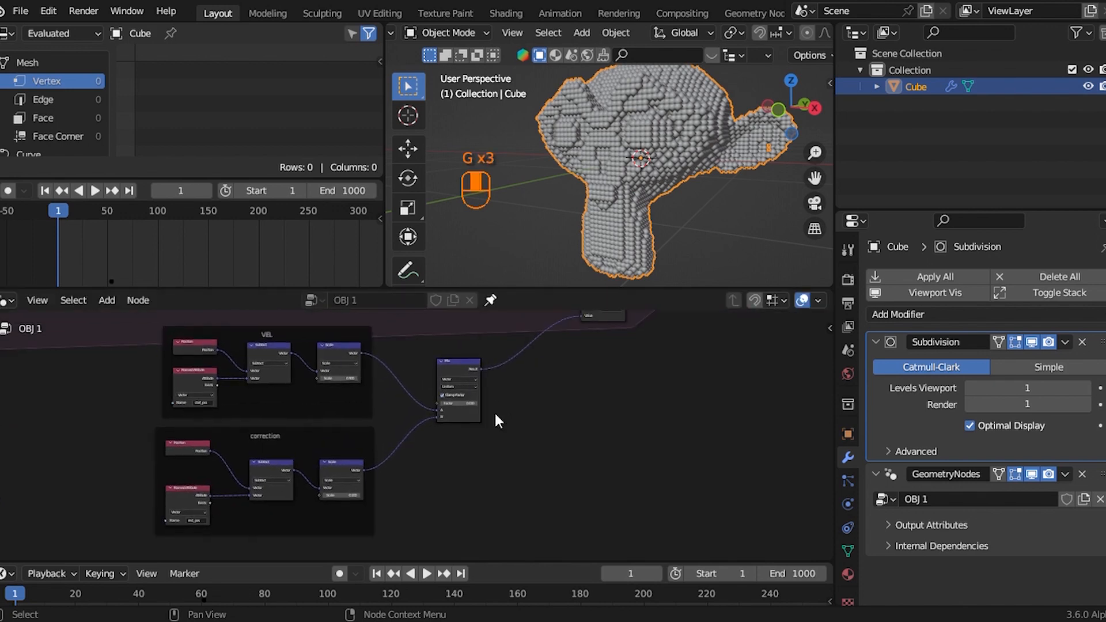
scroll(493, 410, "up", 5)
left_click(486, 337)
key("n")
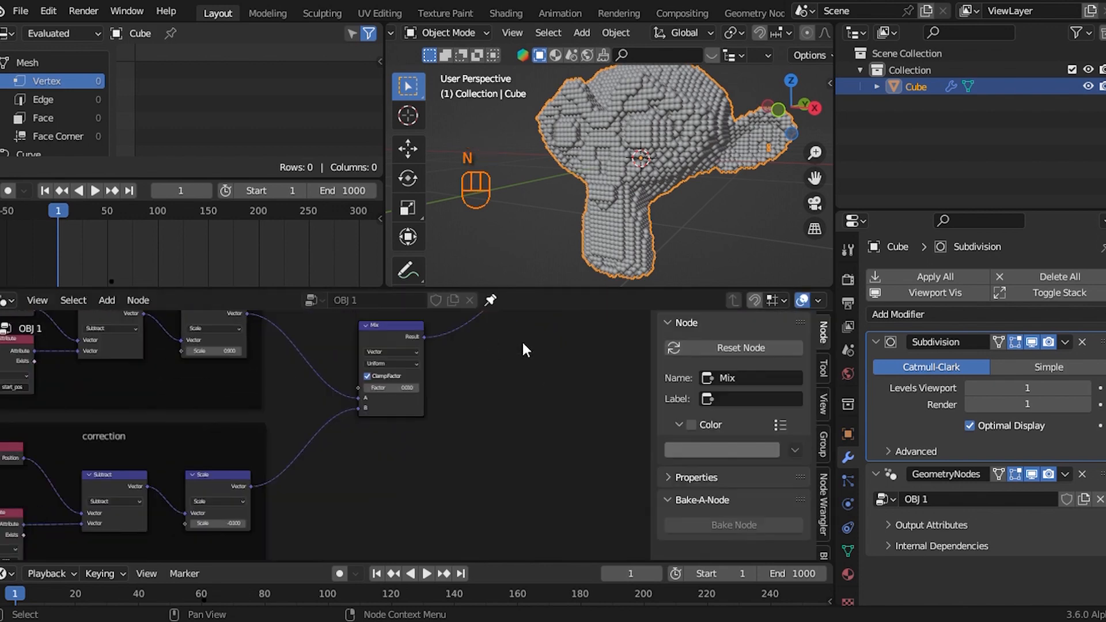
left_click(690, 425)
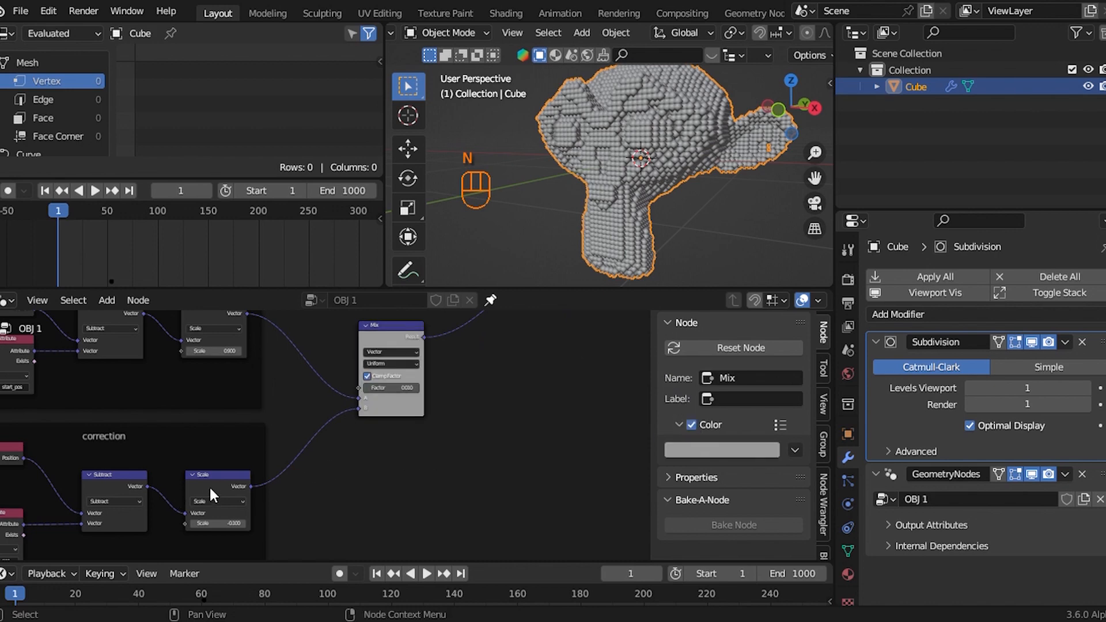
left_click(209, 488)
left_click(691, 425)
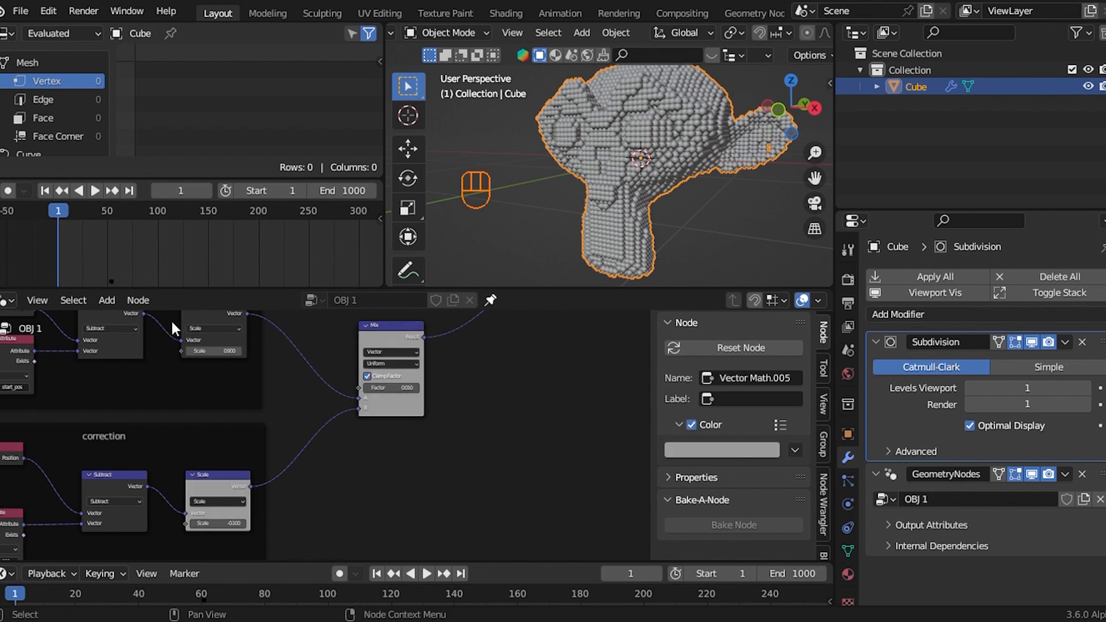
left_click(193, 322)
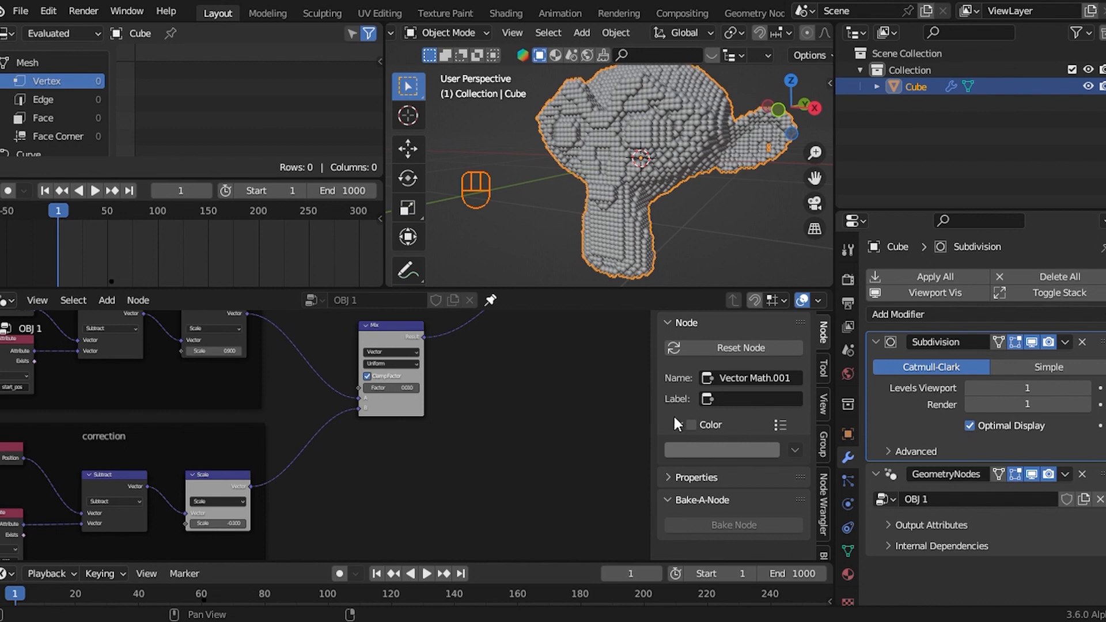
left_click(690, 425)
key("n")
Step: Nudge the second Set Position node and the frames, Mix and output nodes after it slightly upward
scroll(633, 436, "down", 7)
middle_click_drag(634, 436, 570, 438)
scroll(511, 440, "up", 4)
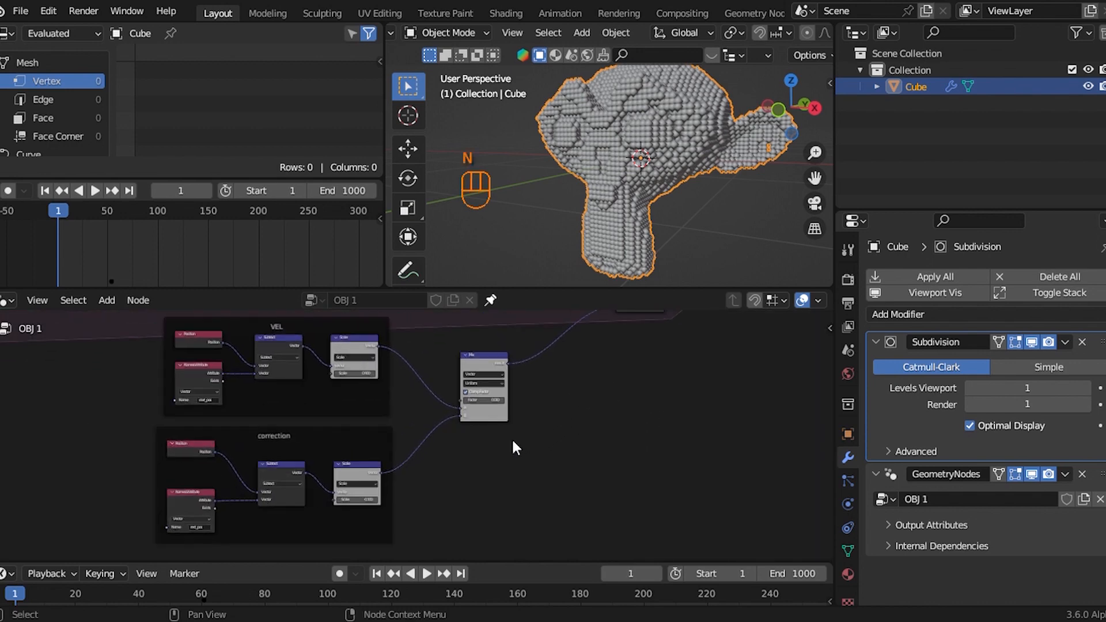
middle_click_drag(488, 450, 519, 447)
scroll(406, 392, "down", 2)
middle_click_drag(385, 395, 481, 413)
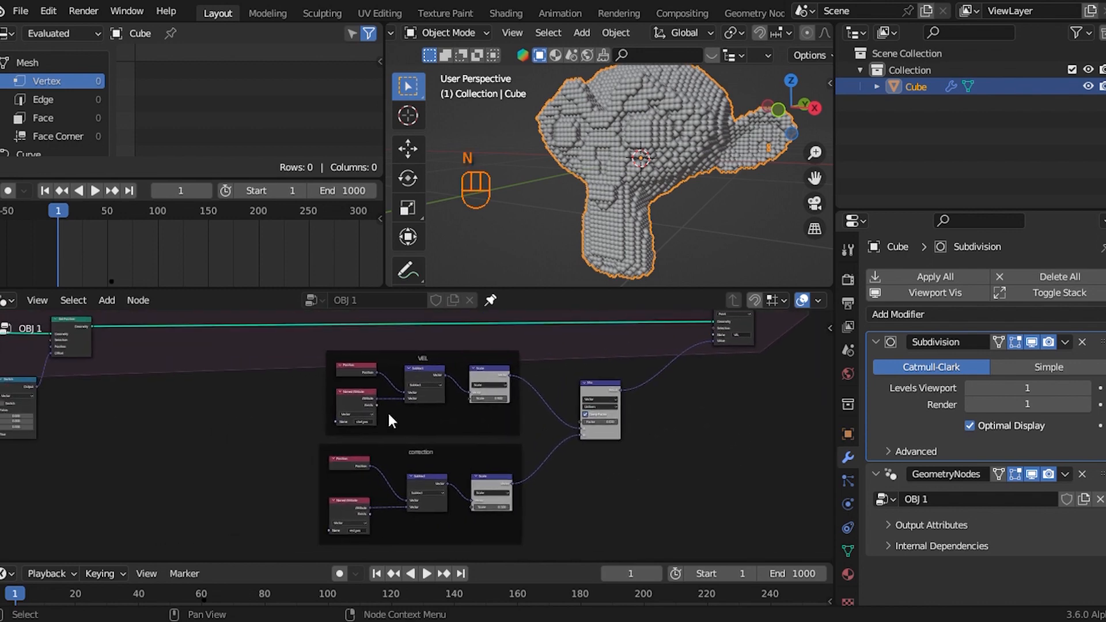
scroll(388, 411, "down", 5)
middle_click_drag(323, 420, 427, 412)
scroll(426, 411, "down", 4)
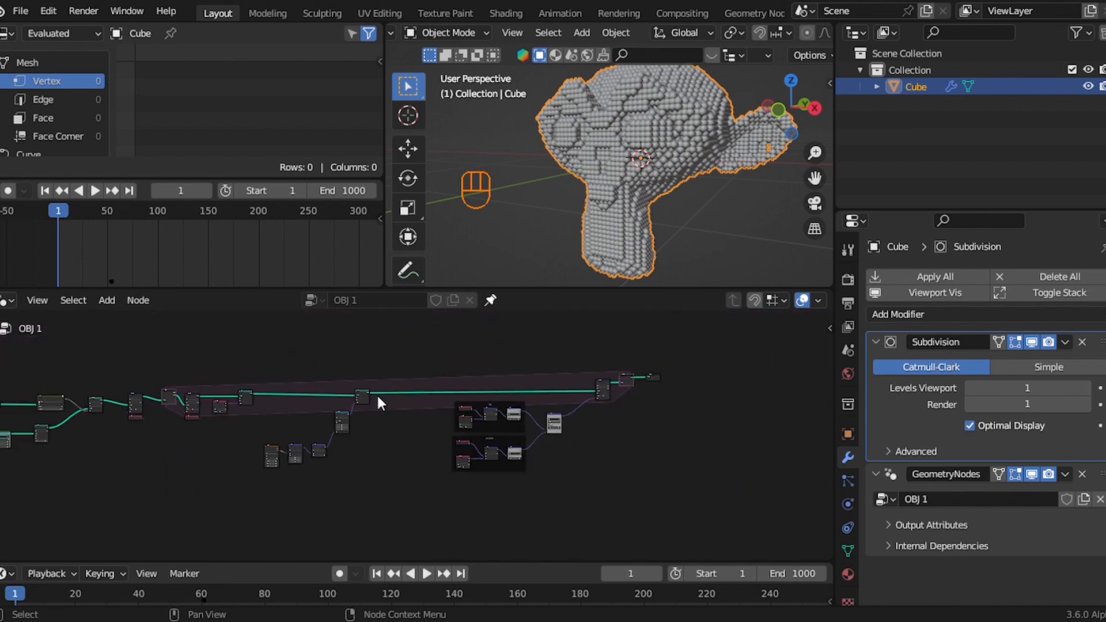
left_click_drag(349, 376, 664, 487)
key("g")
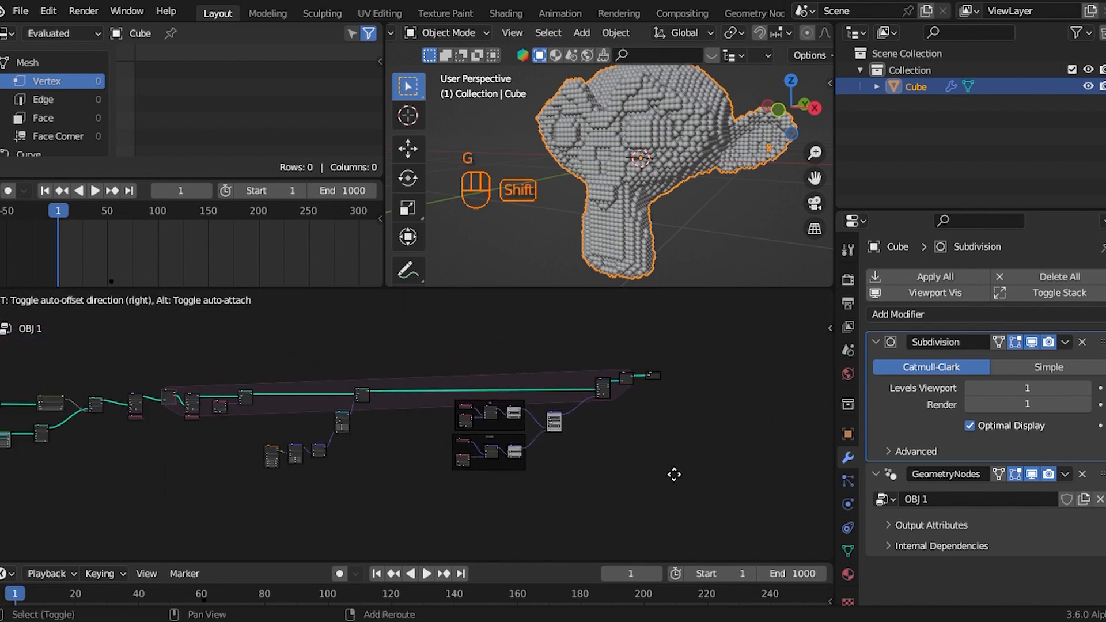
left_click(552, 461)
Step: Align the Noise Texture, Subtract and Scale nodes feeding the Switch node in a level row
scroll(346, 447, "up", 4)
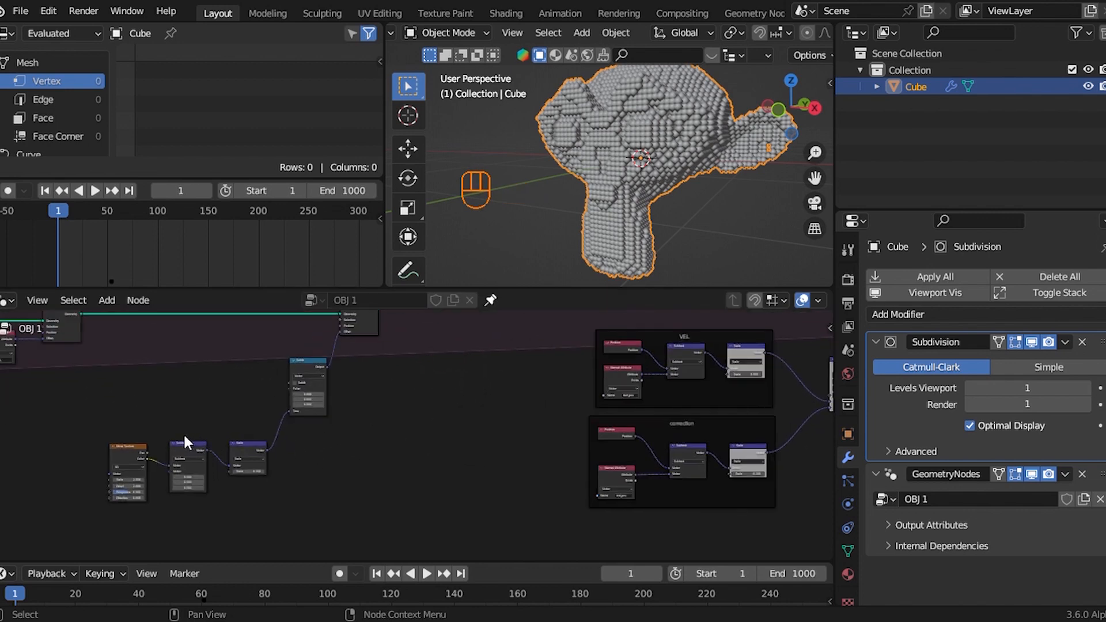
left_click_drag(136, 432, 170, 455)
left_click_drag(269, 470, 268, 471)
key("s")
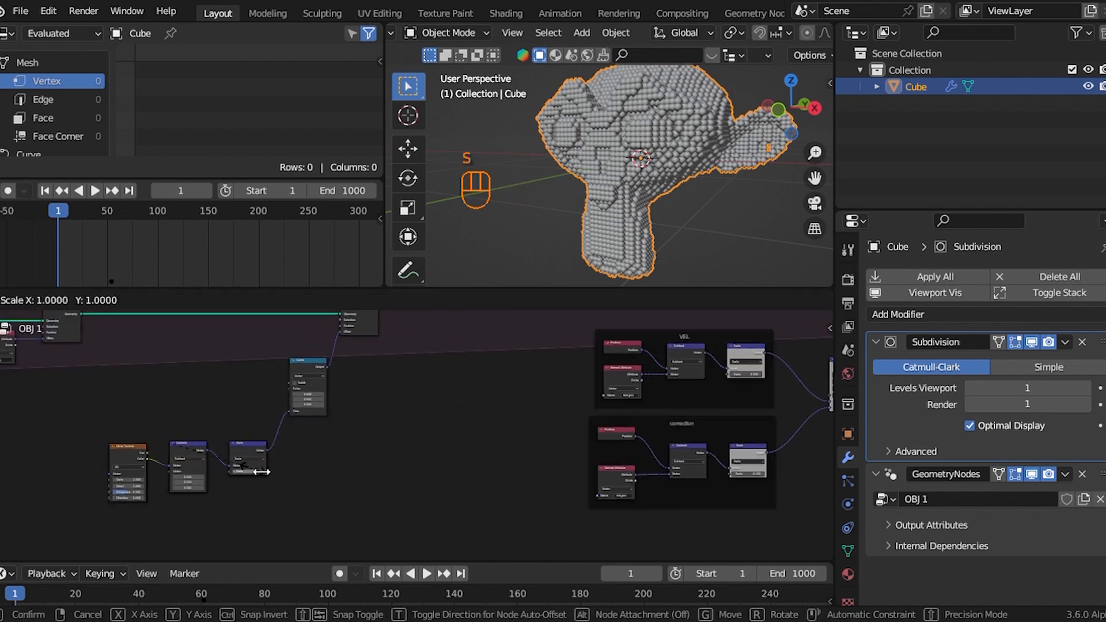
key("y")
key("0")
key("Return")
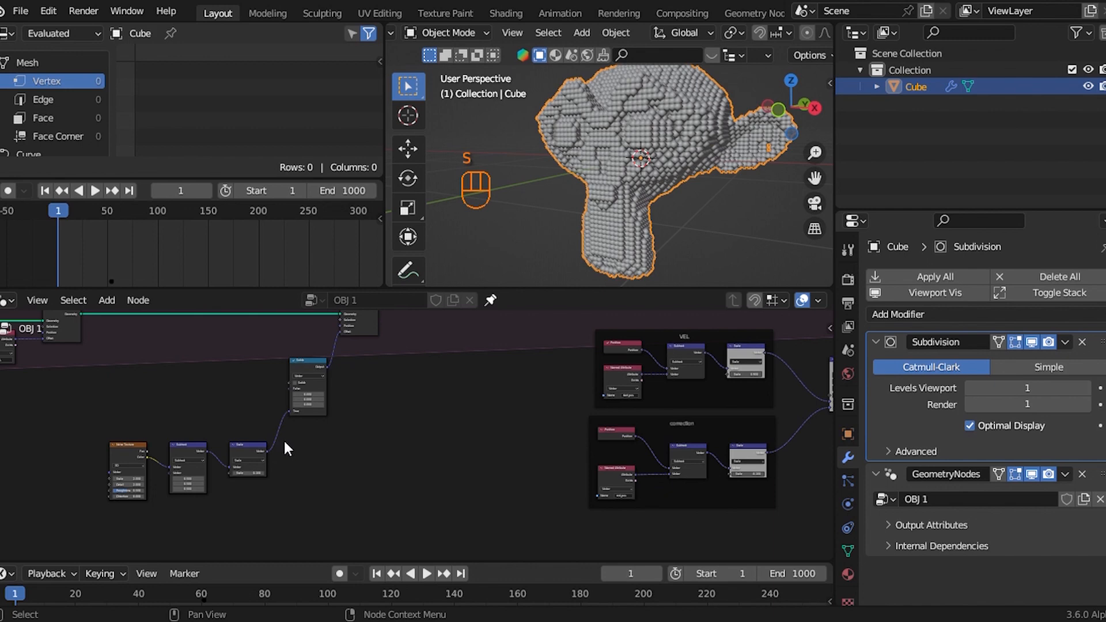
Step: Move the row of Noise Texture, Subtract and Scale nodes up beside the Switch node's True input
key("g")
key("shift")
left_click(305, 417)
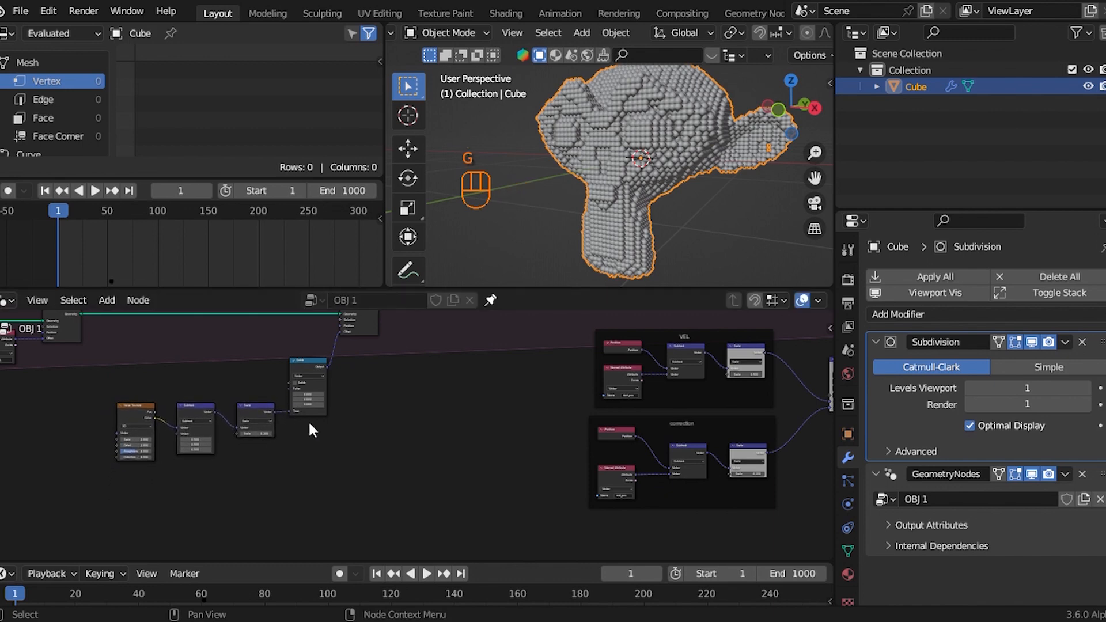
scroll(372, 410, "up", 3)
scroll(421, 427, "up", 3)
key("g")
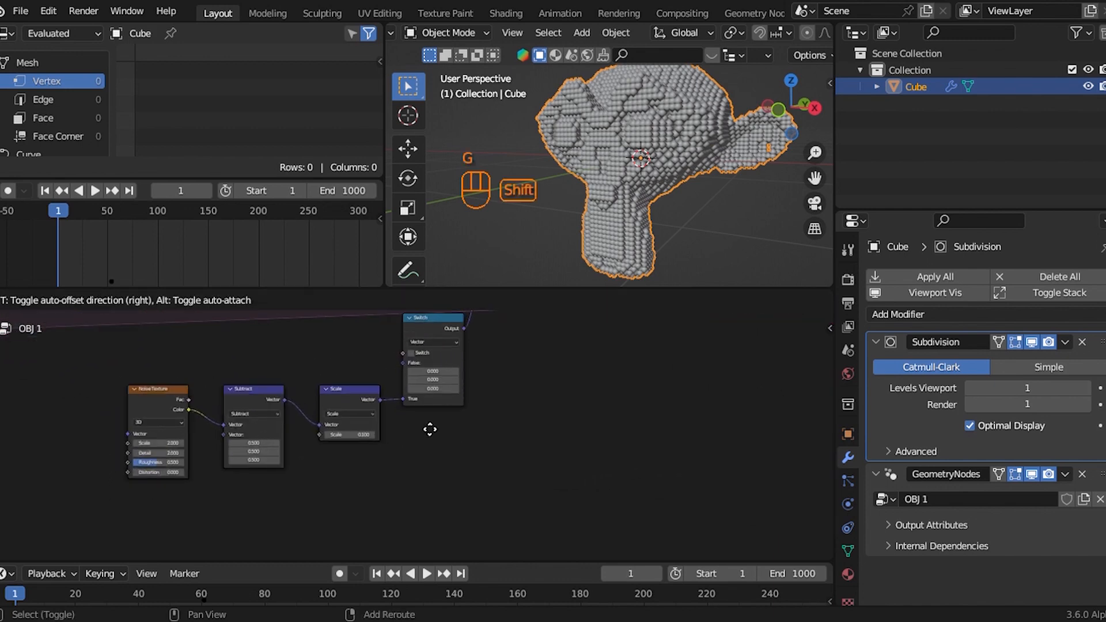
left_click(420, 415, "shift")
Step: Combine the Noise Texture, Subtract, Scale and Switch nodes into one node group
scroll(396, 415, "down", 4)
middle_click_drag(394, 410, 420, 422)
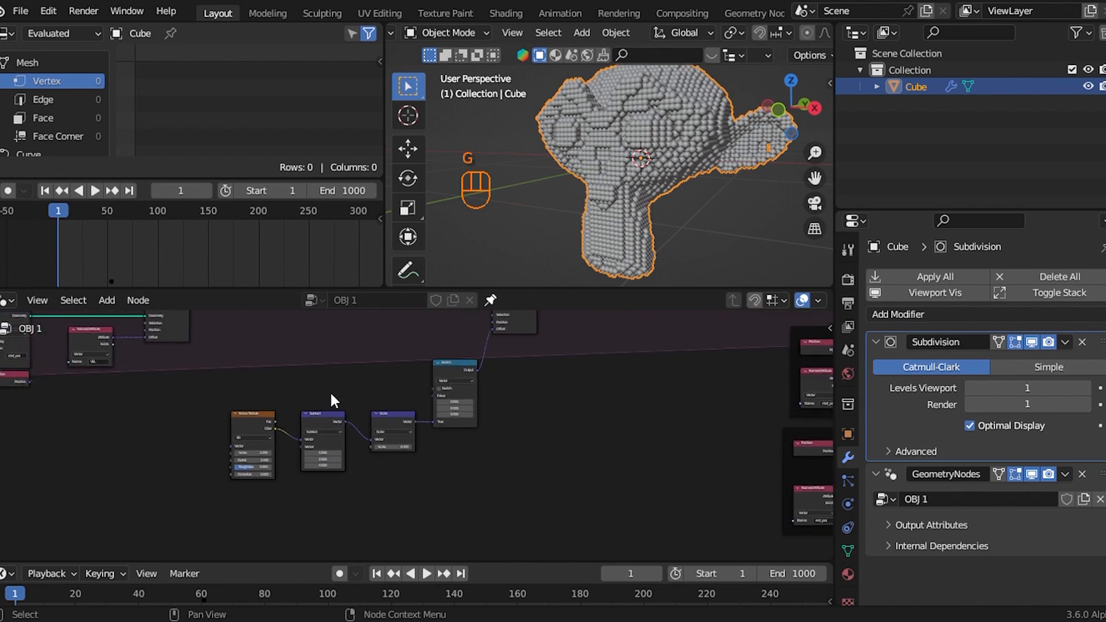
scroll(331, 392, "down", 3)
middle_click_drag(330, 392, 339, 403)
scroll(320, 406, "up", 3)
left_click_drag(257, 386, 502, 472)
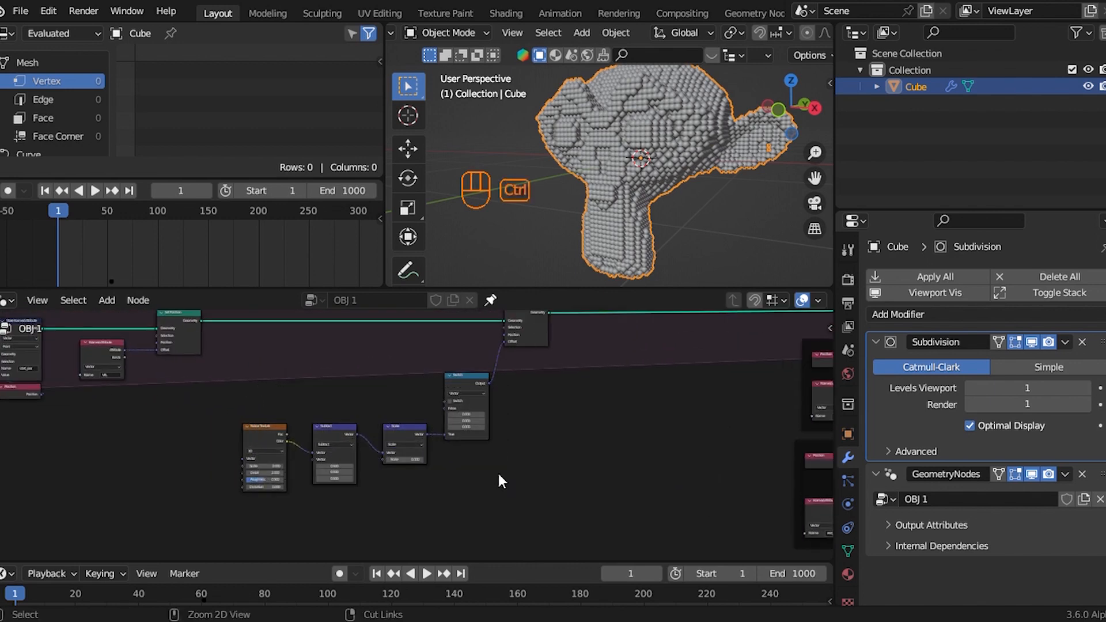
key("ctrl+g")
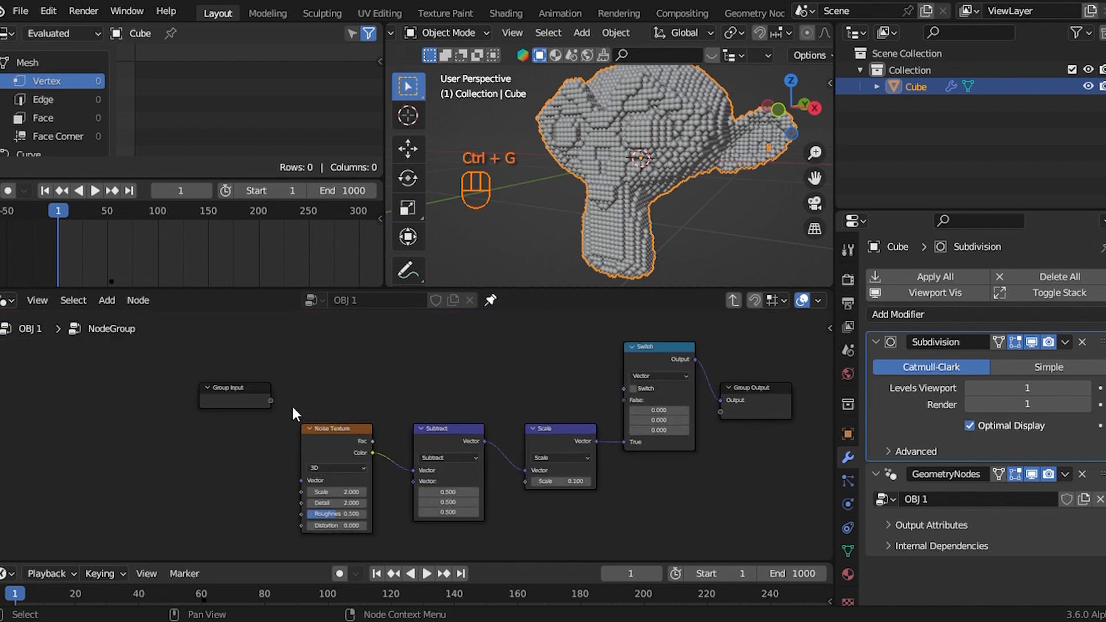
Step: Expose the Switch toggle, the Scale node's scale, and the Noise Texture's Scale, Detail, Roughness and Distortion as group inputs
left_click_drag(271, 400, 455, 460)
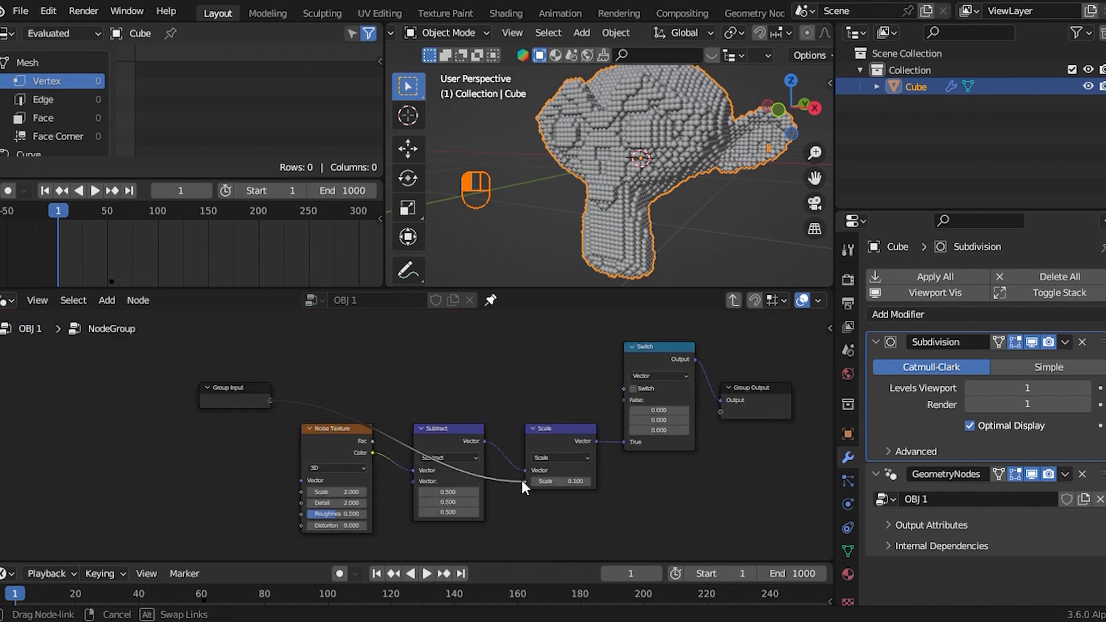
left_click_drag(523, 483, 624, 389)
left_click_drag(377, 410, 302, 491)
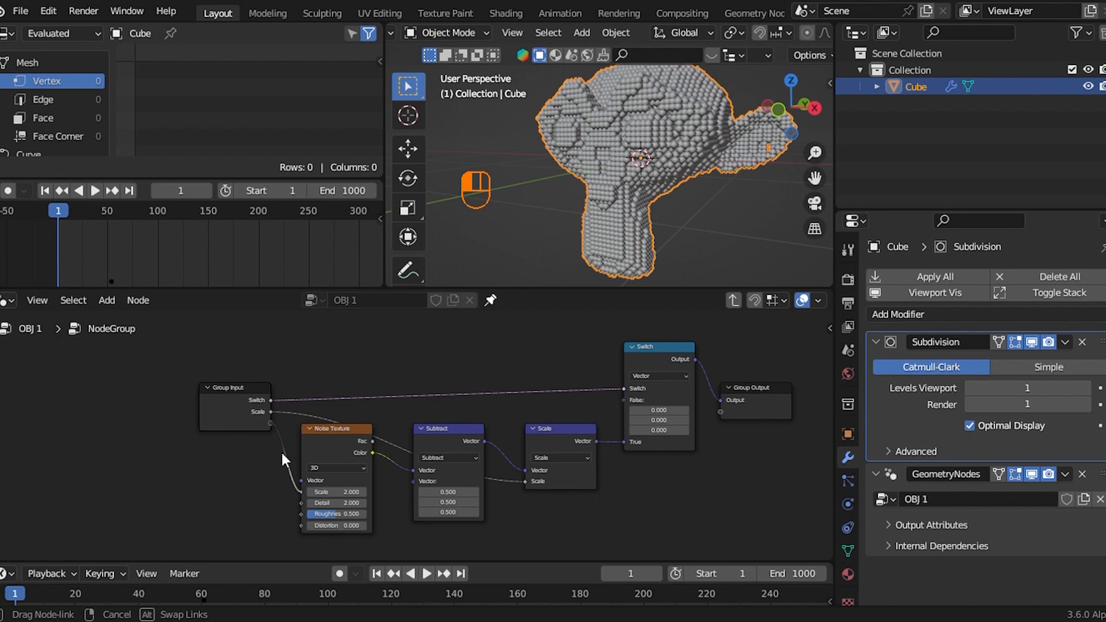
left_click_drag(271, 432, 301, 502)
mouse_move(270, 447)
left_mouse_down()
mouse_move(293, 495)
mouse_move(265, 455)
left_mouse_up()
key("g")
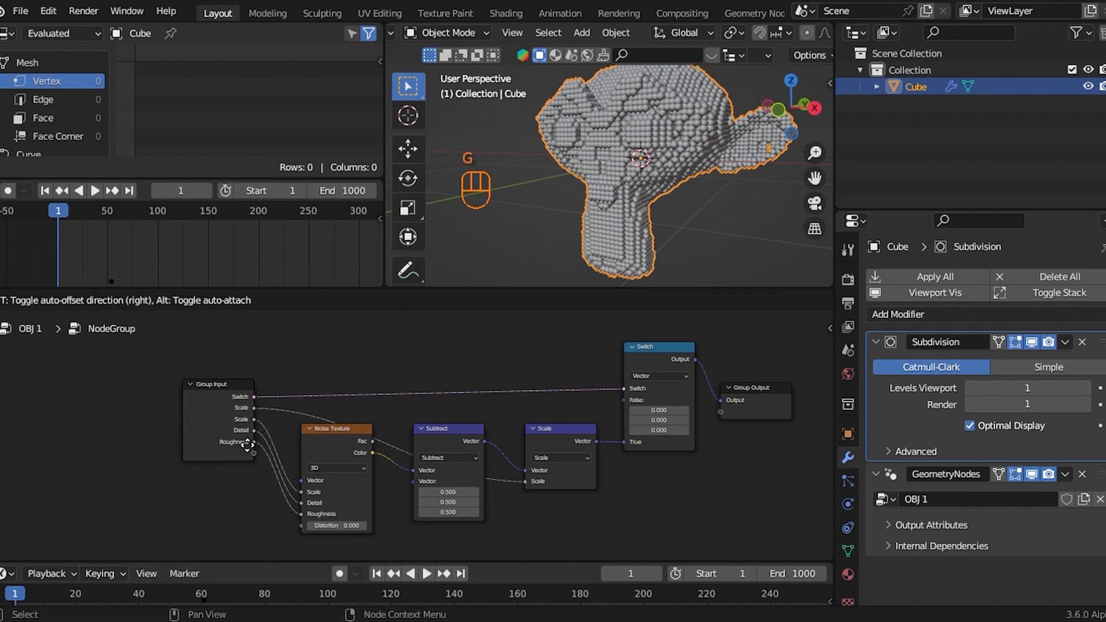
left_click(220, 441)
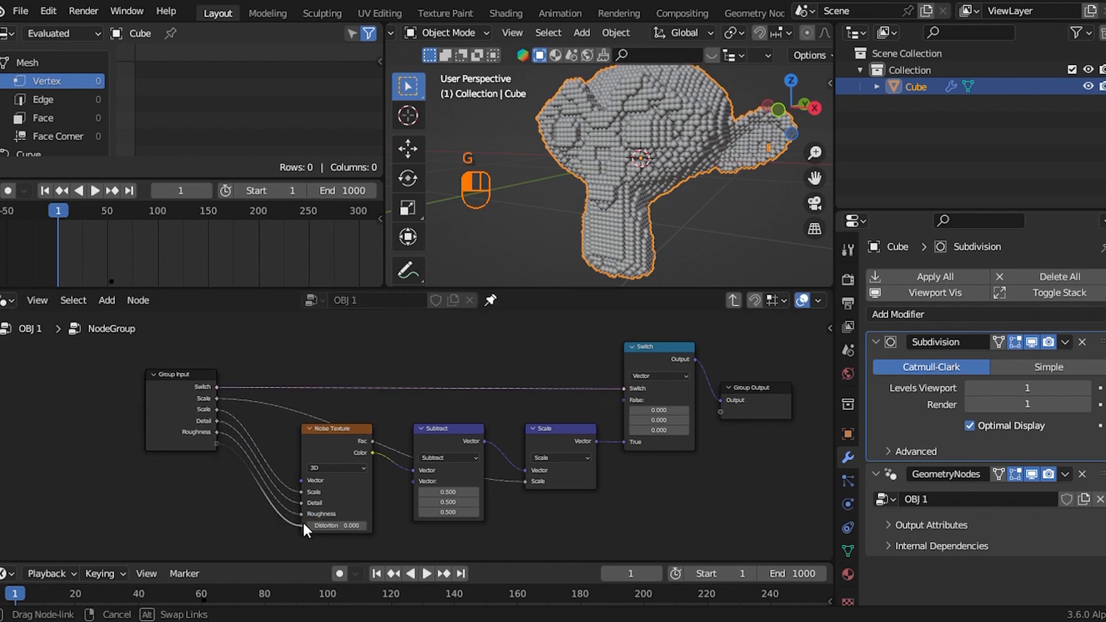
left_click_drag(304, 525, 346, 519)
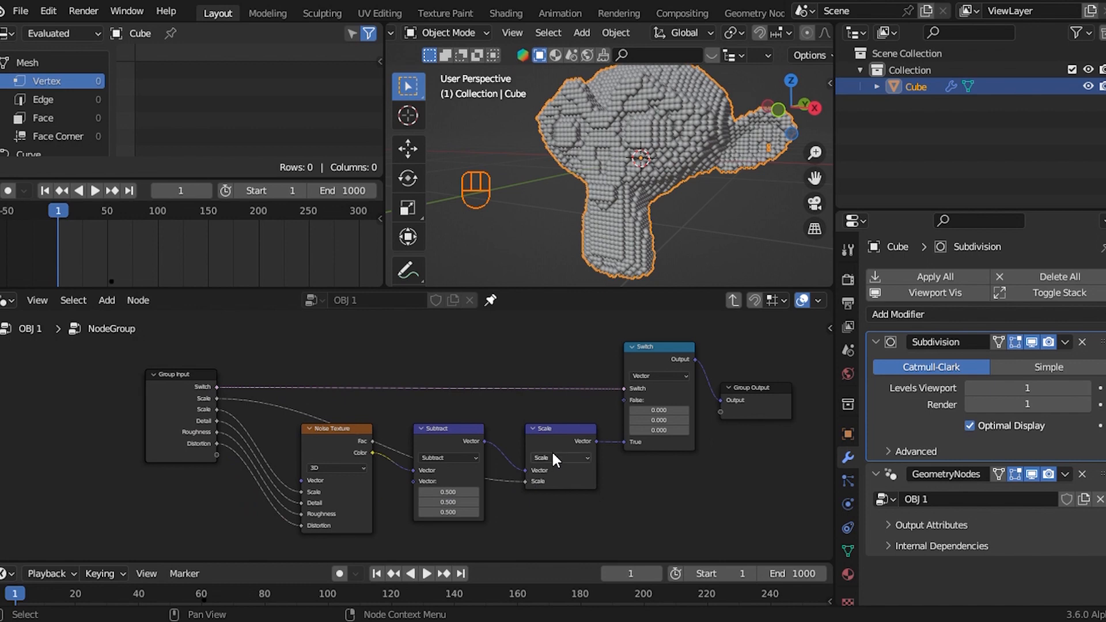
key("Tab")
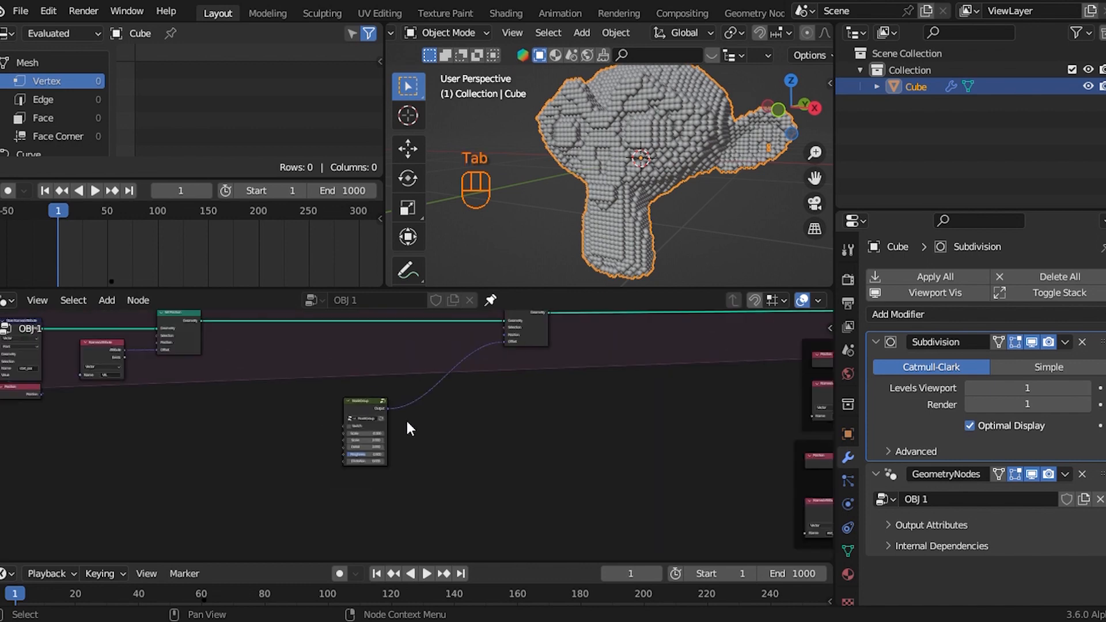
Step: Widen and rename the node group to switch noise, and move it closer to the Set Position node it feeds
scroll(385, 432, "up", 3)
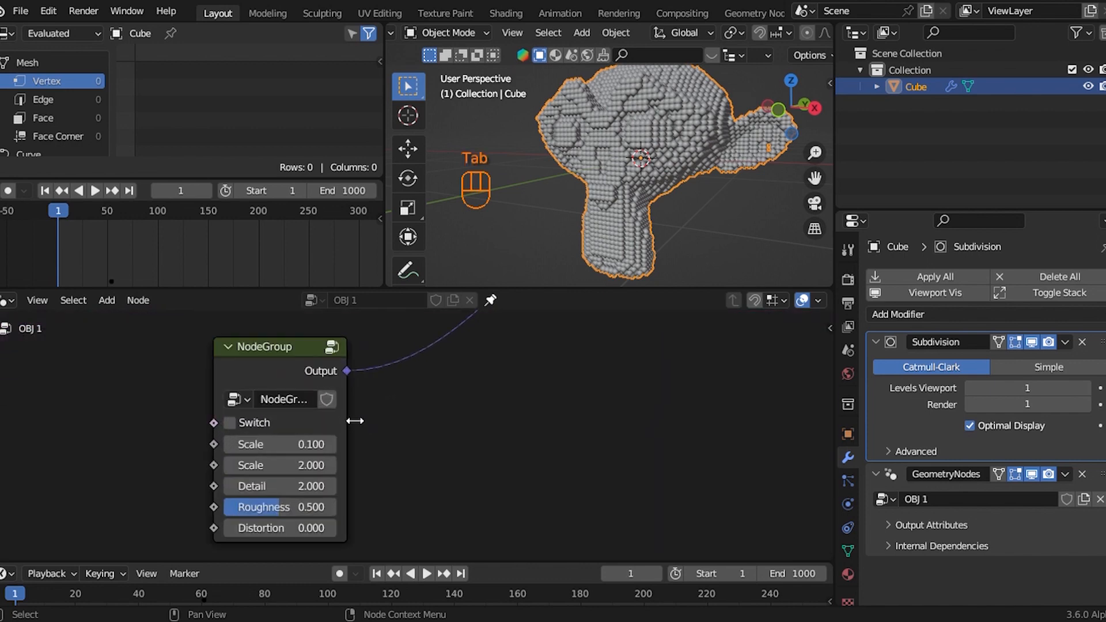
left_click_drag(355, 421, 421, 423)
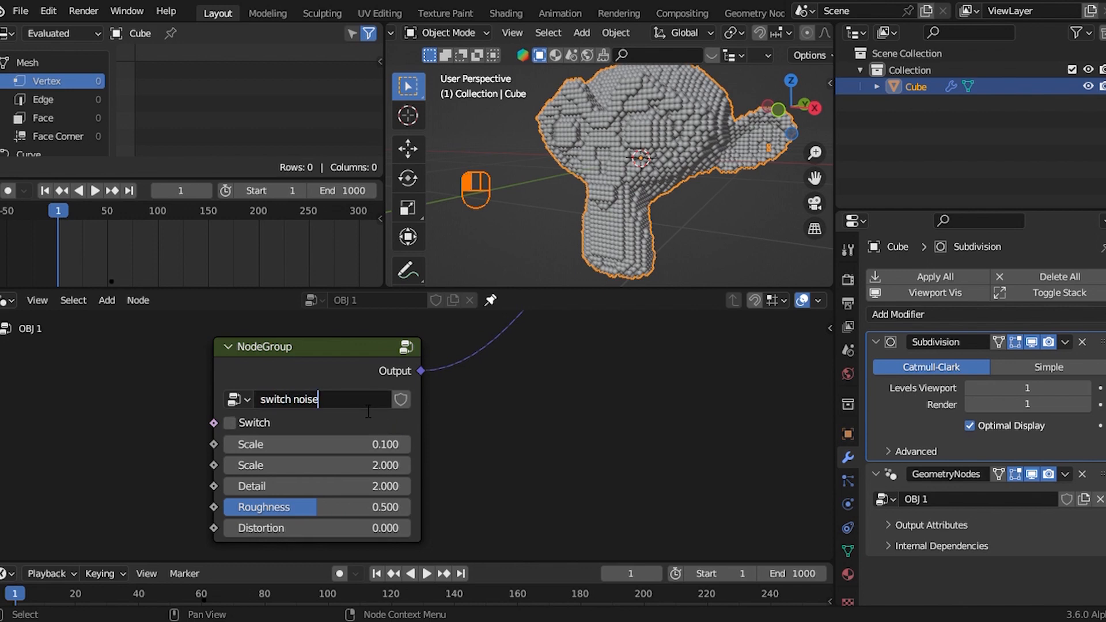
scroll(448, 388, "down", 4)
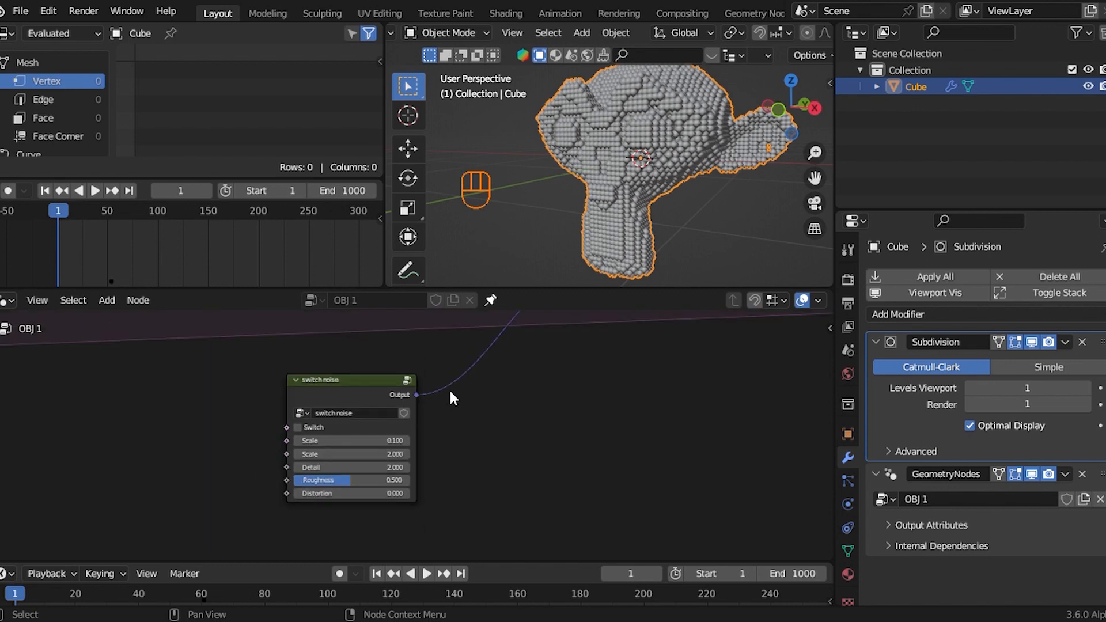
key("g")
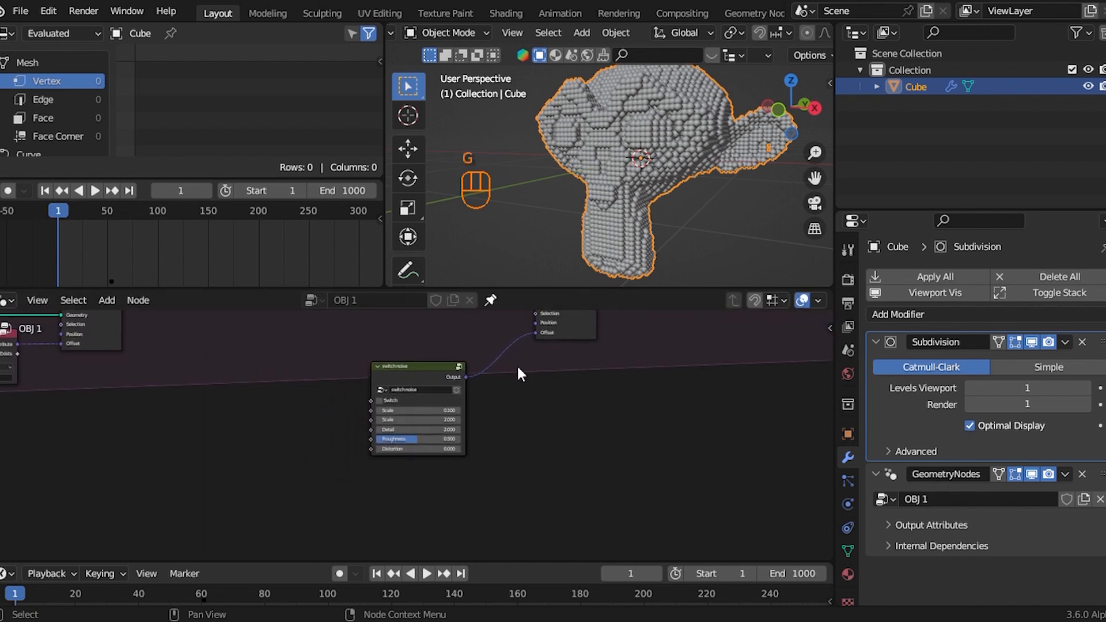
left_click(553, 379)
Step: Play the simulation and toggle the noise group's Switch on and off to test the scattering
key("space")
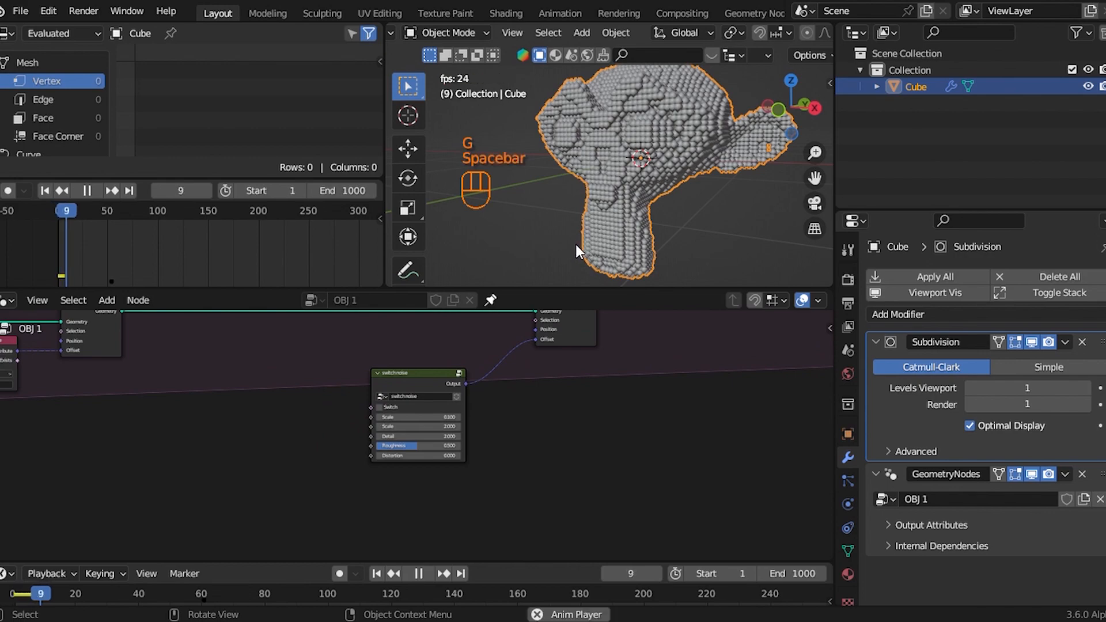
left_click(381, 406)
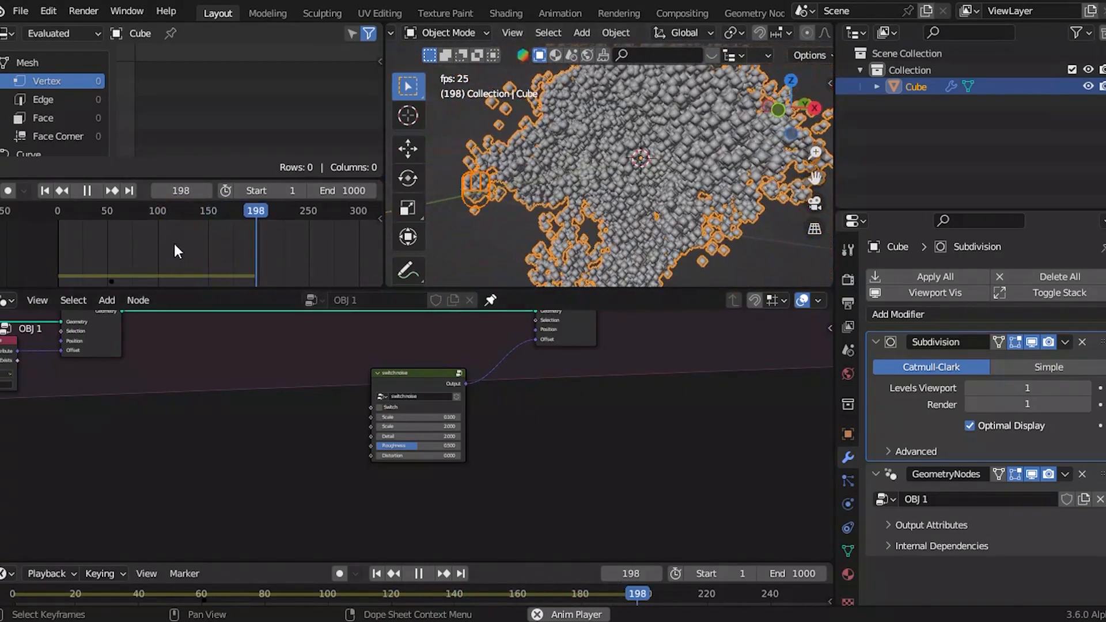
Step: Set the Scale node's value in the correction frame to -1
scroll(555, 319, "down", 6)
middle_click_drag(570, 358, 401, 373)
middle_click_drag(644, 429, 424, 412)
scroll(425, 416, "up", 5)
middle_click_drag(513, 461, 426, 414)
scroll(428, 420, "up", 6)
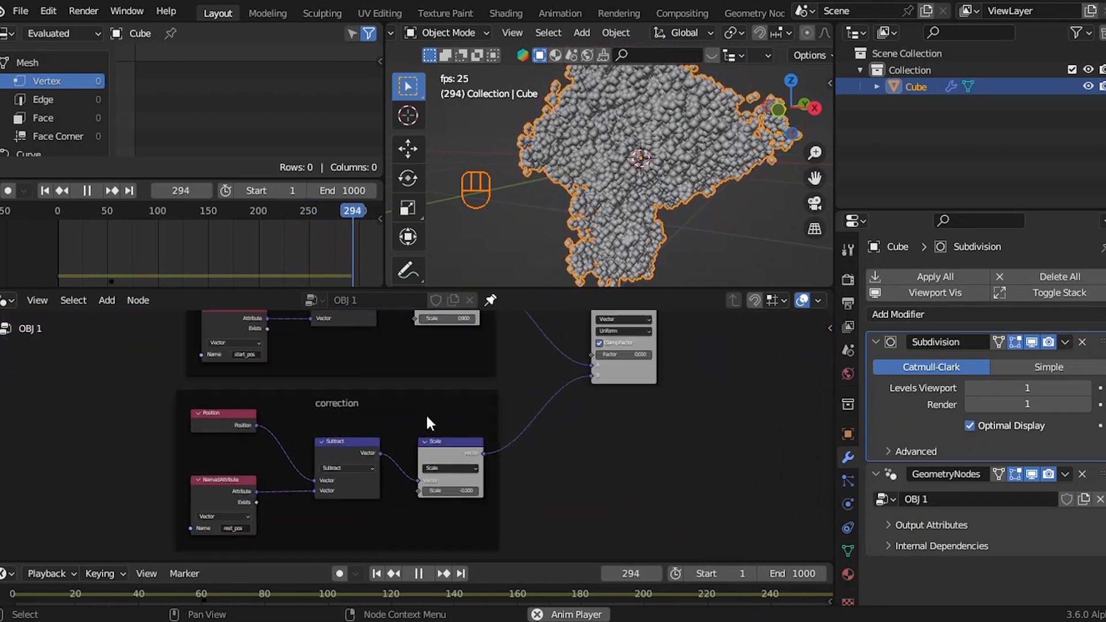
left_click(466, 511)
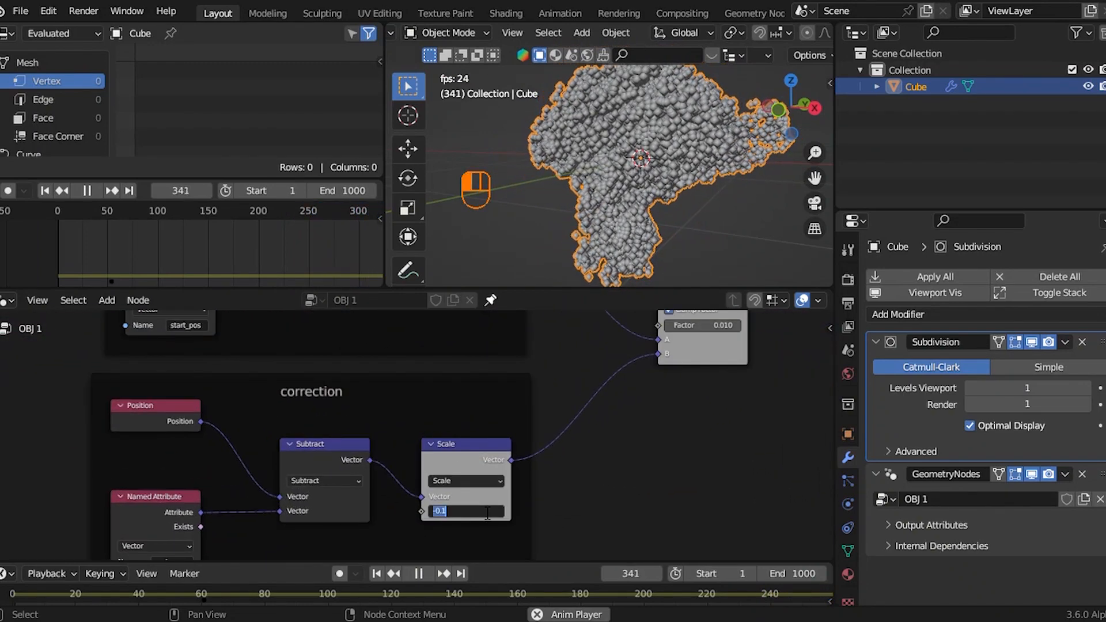
key("BackSpace")
type("-1")
key("Return")
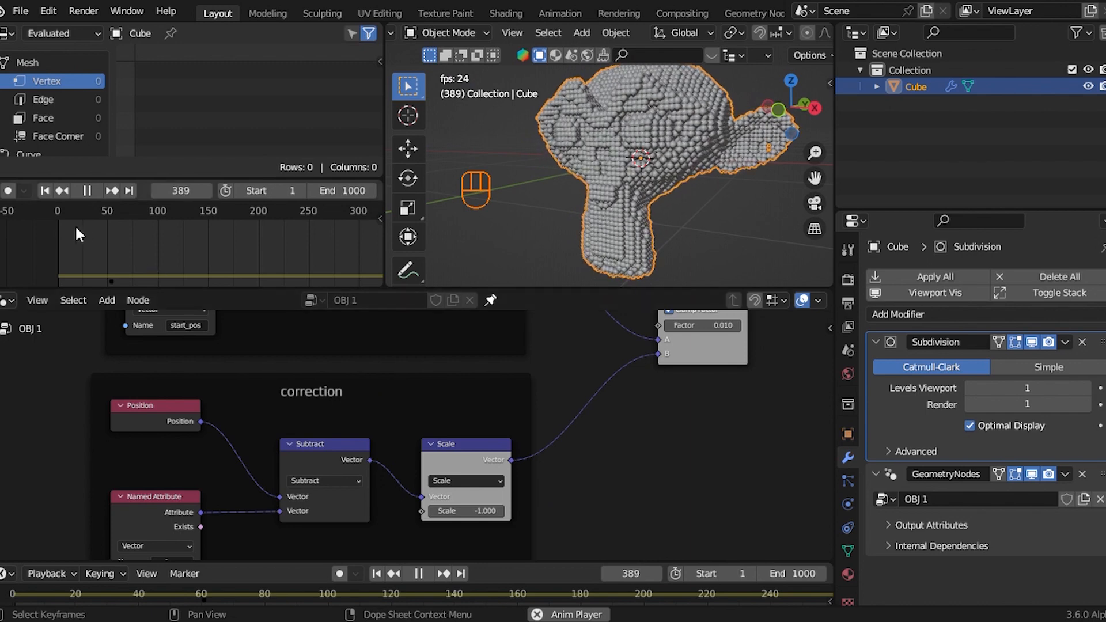
Step: Restart the playback from the first frame and repeatedly toggle the noise group's Switch to check the points' motion
left_click(45, 191)
scroll(406, 443, "down", 2)
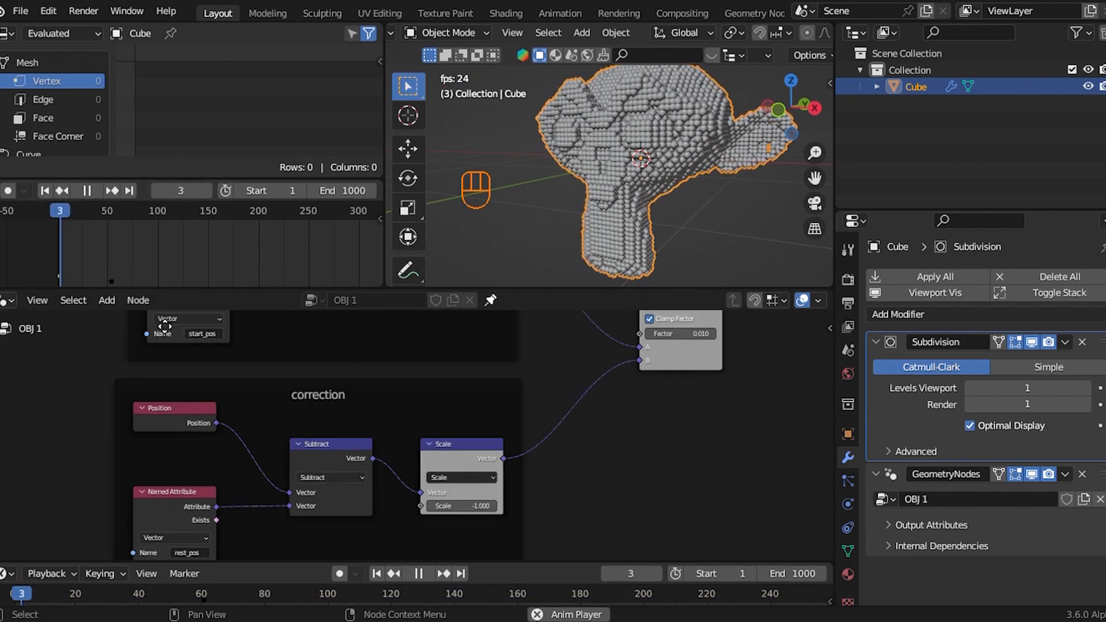
middle_click_drag(187, 366, 311, 397)
scroll(174, 397, "down", 15)
middle_click_drag(219, 402, 357, 403)
scroll(305, 406, "up", 6)
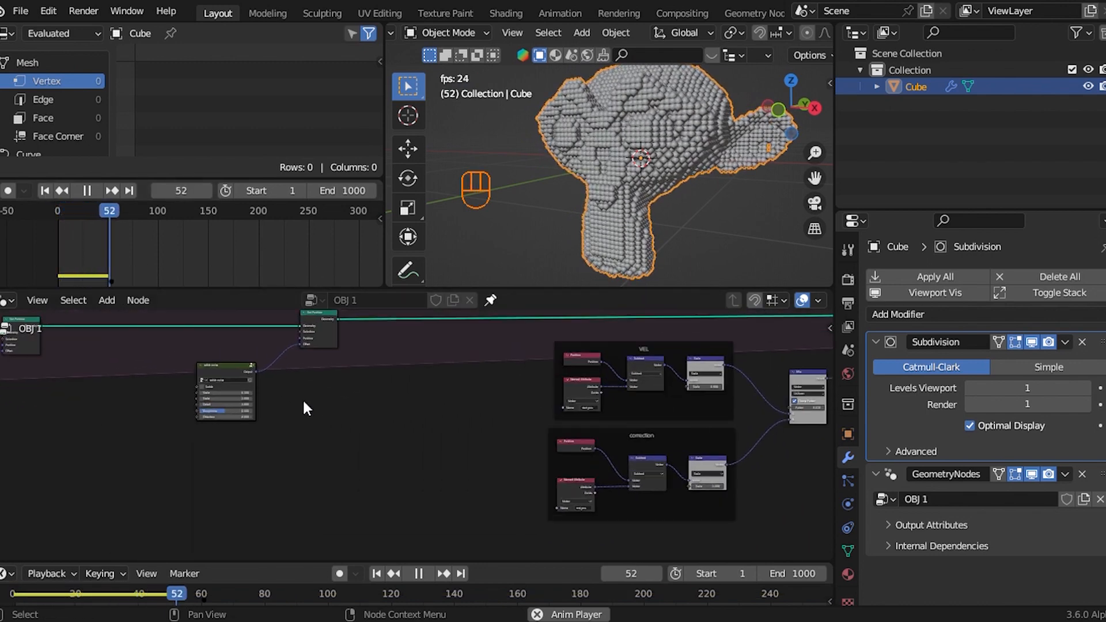
middle_click_drag(269, 402, 434, 429)
scroll(426, 425, "up", 6)
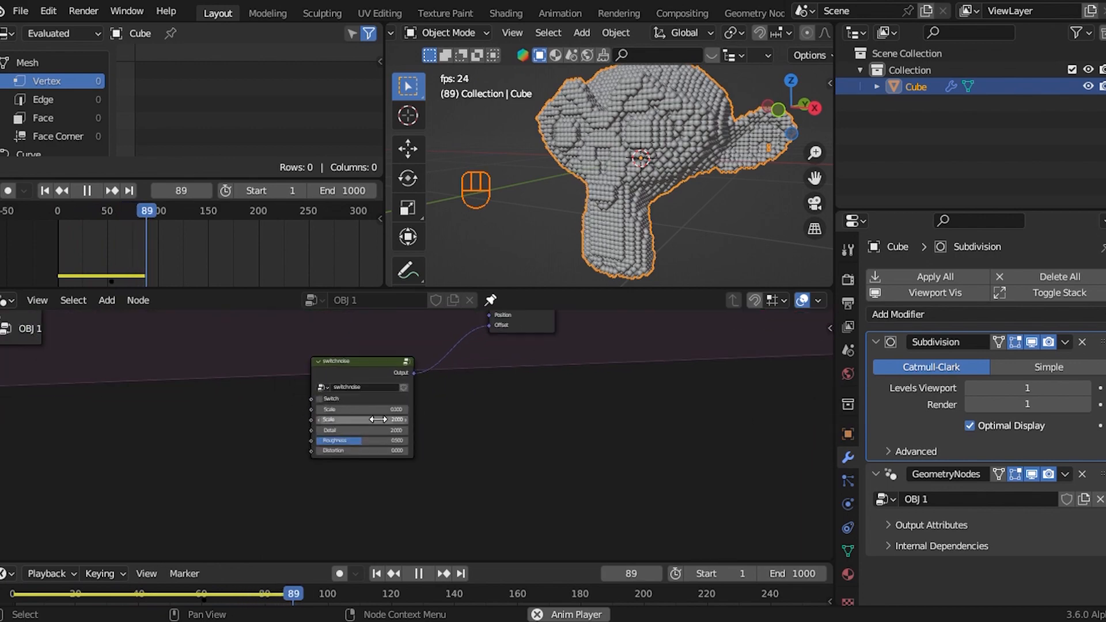
left_click(322, 399)
left_click(321, 397)
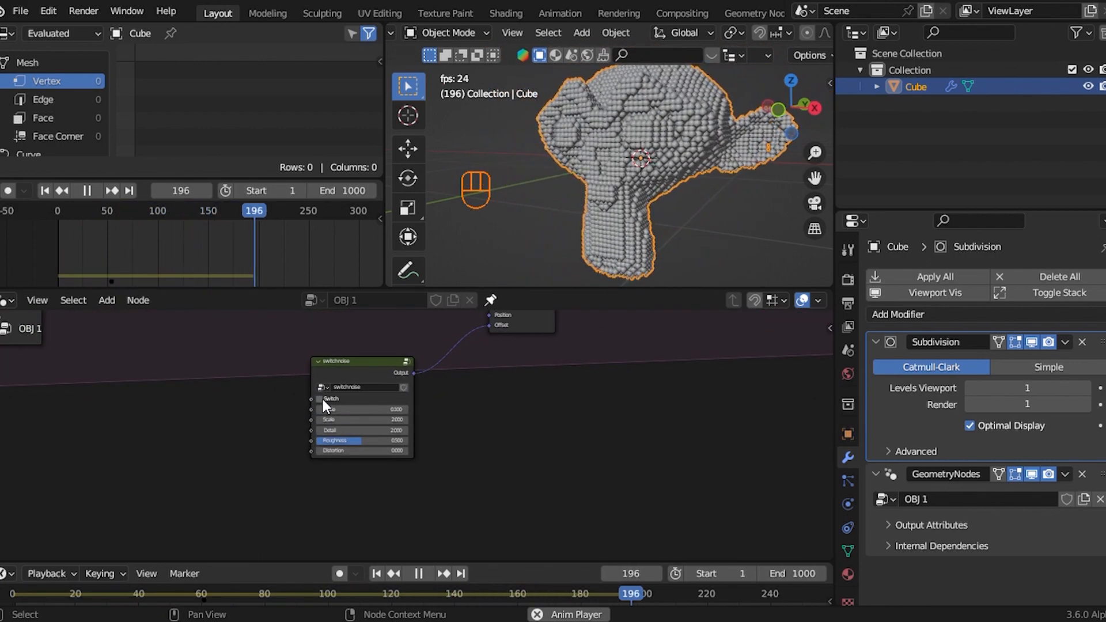
left_click(323, 399)
left_click(322, 396)
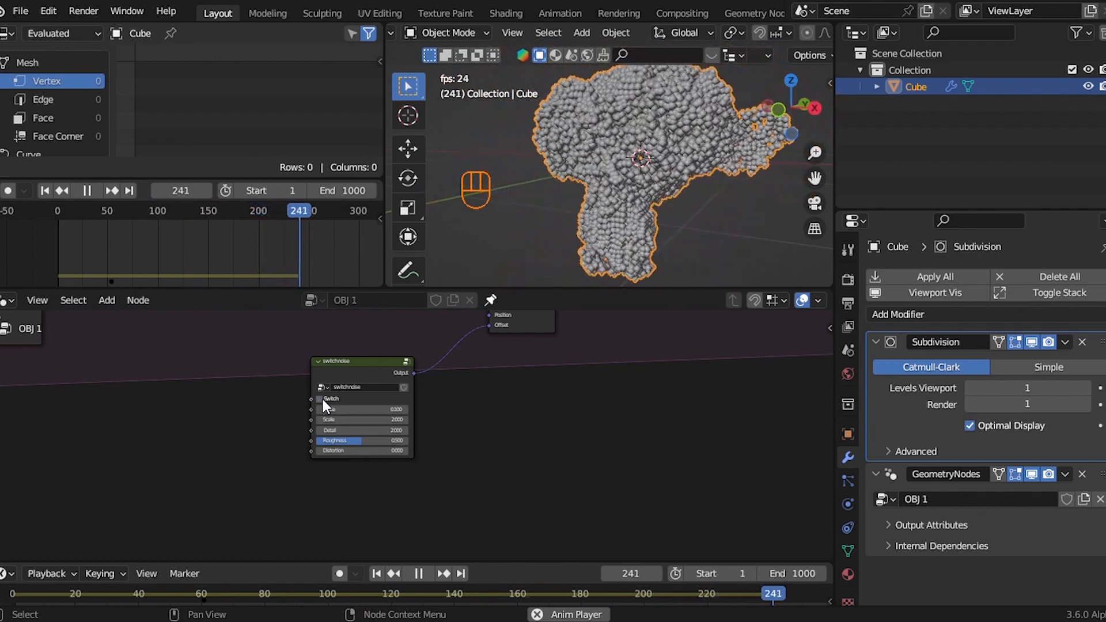
left_click(321, 398)
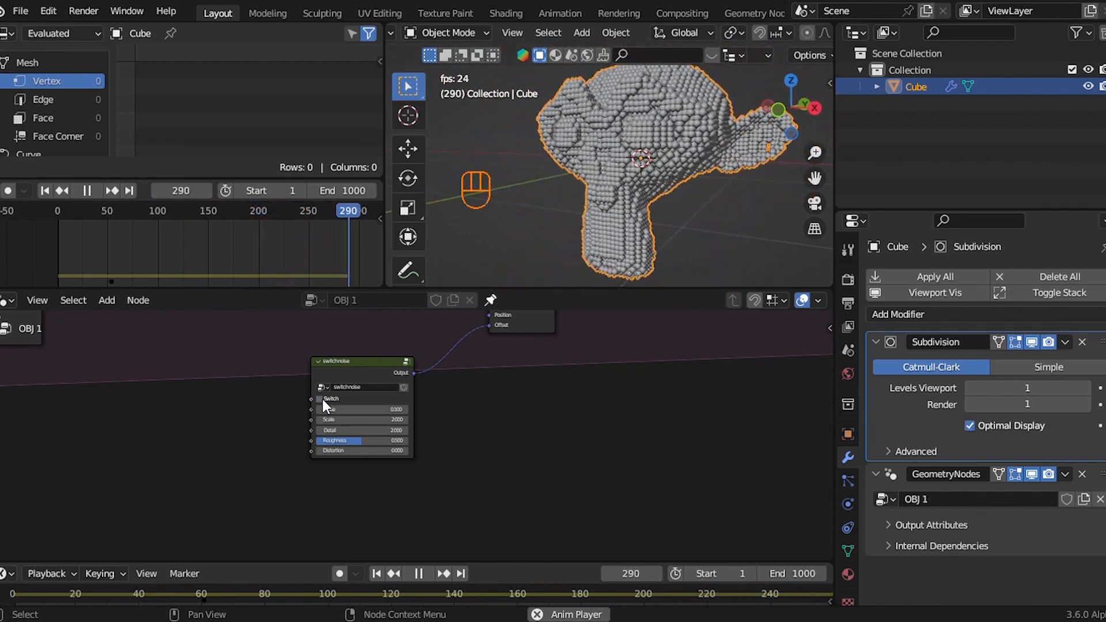
left_click(323, 399)
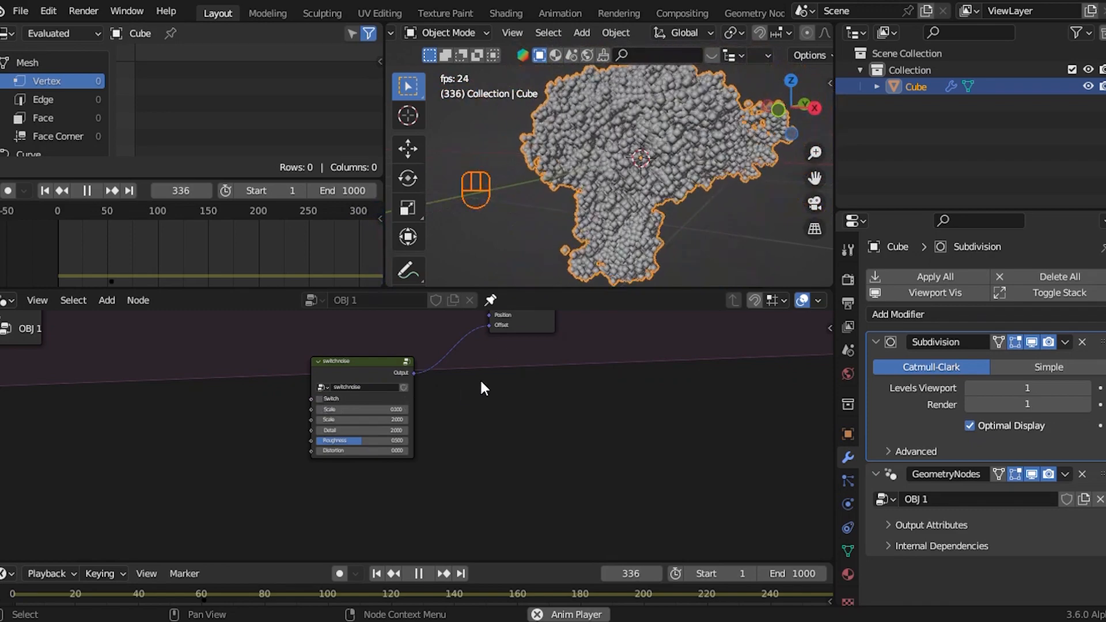
Step: Change the Noise Texture inside the switch noise group to 4D
left_click(349, 362)
key("Tab")
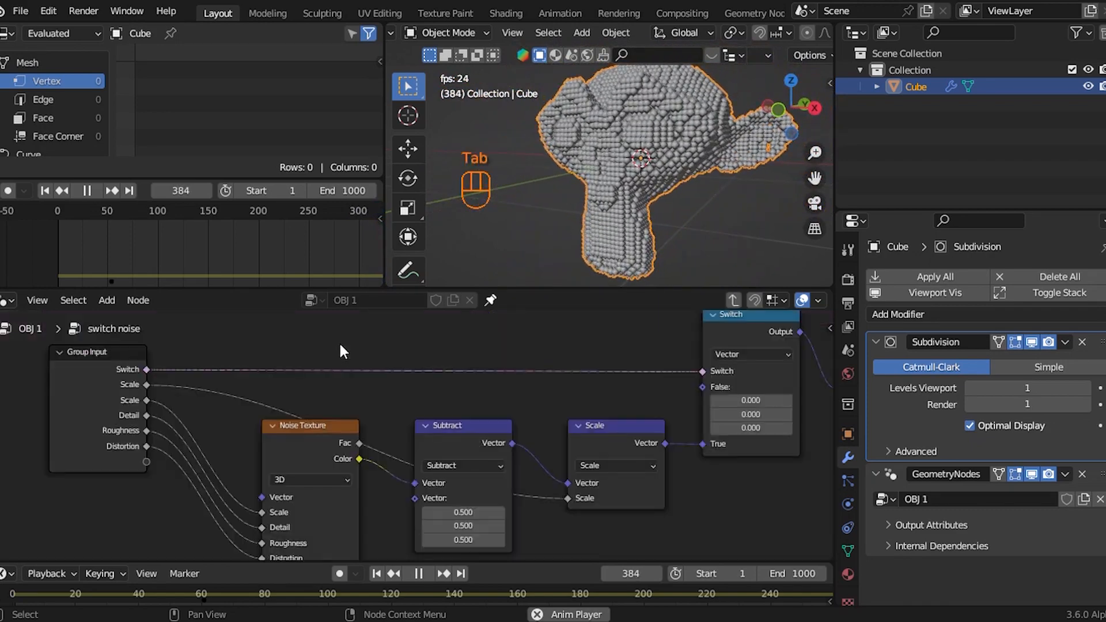
left_click(395, 466)
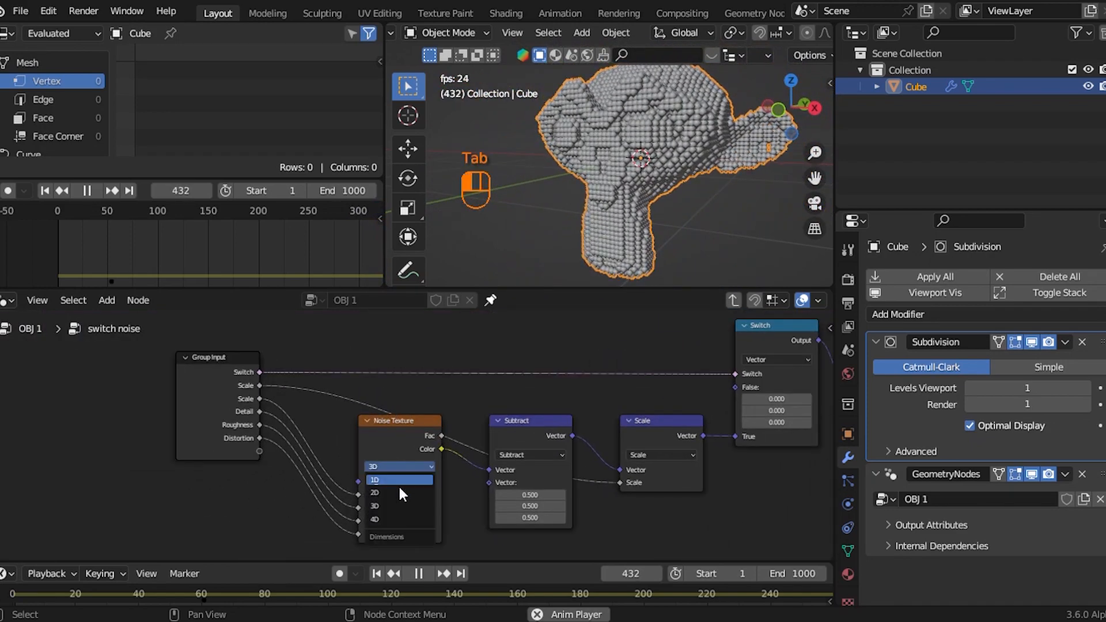
left_click(393, 515)
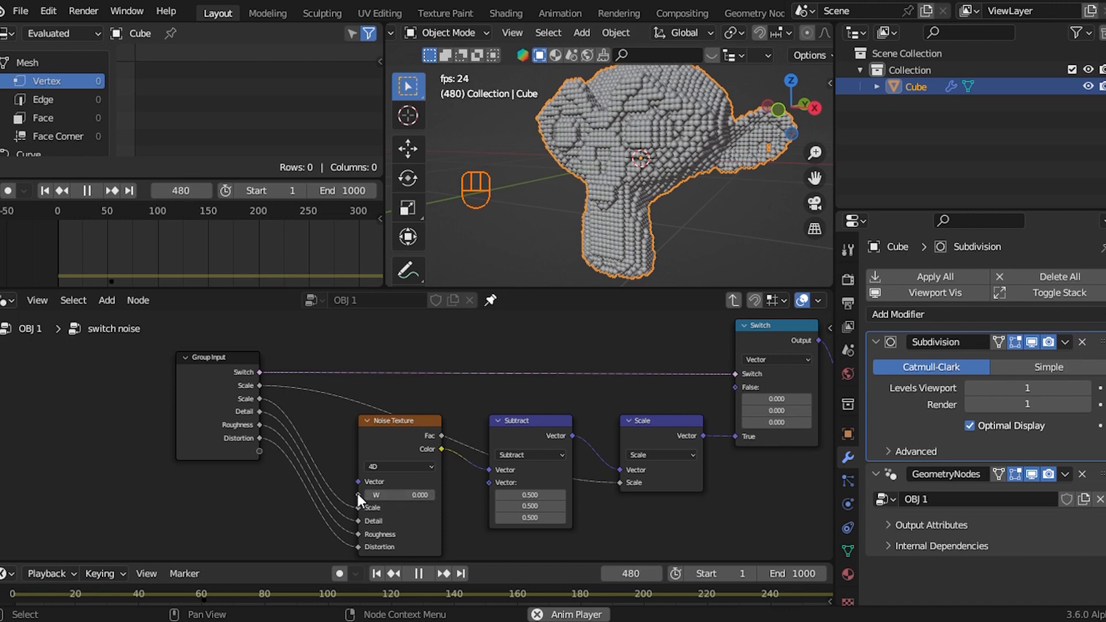
Step: Drive the Noise Texture's W input with the Seconds of a Scene Time node and test the noise outside the group
left_click_drag(358, 494, 337, 464)
type("t")
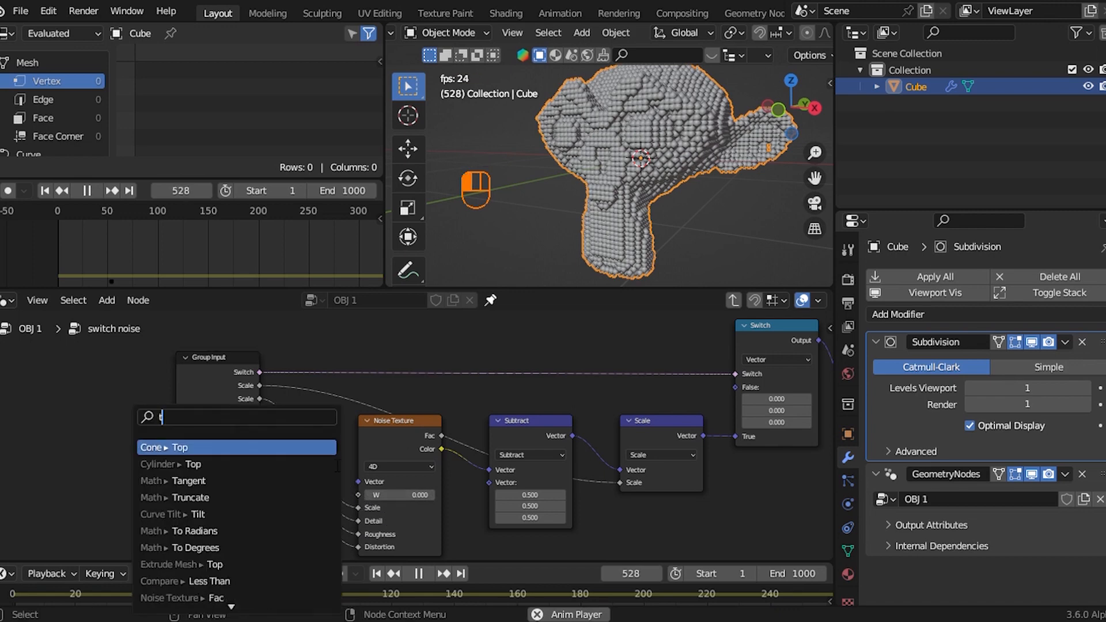
type("ime")
left_click(317, 448)
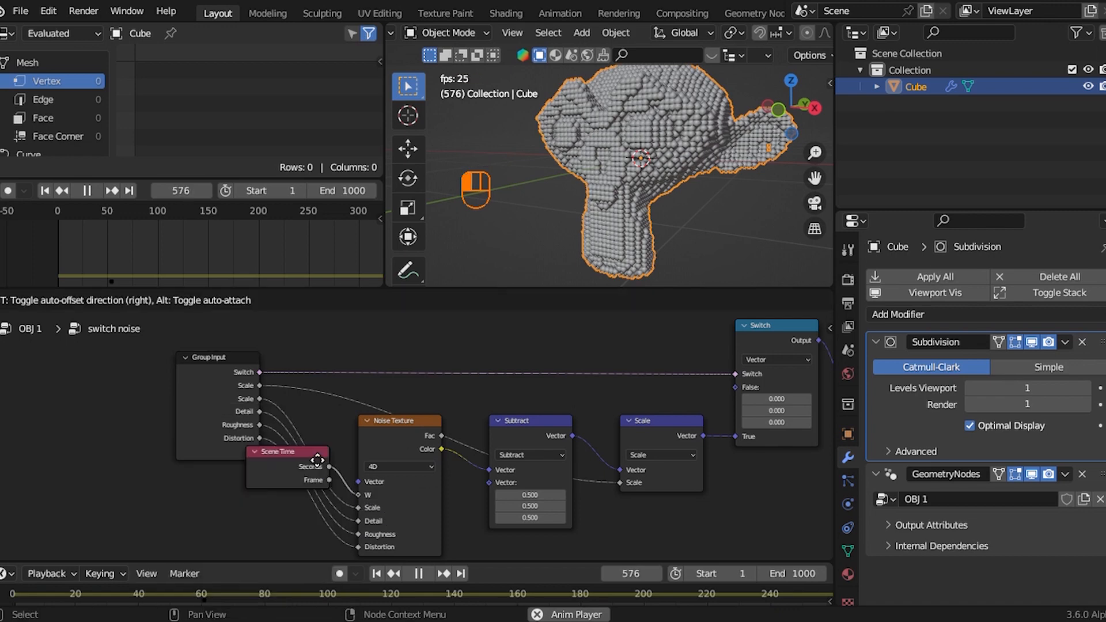
left_click(275, 490)
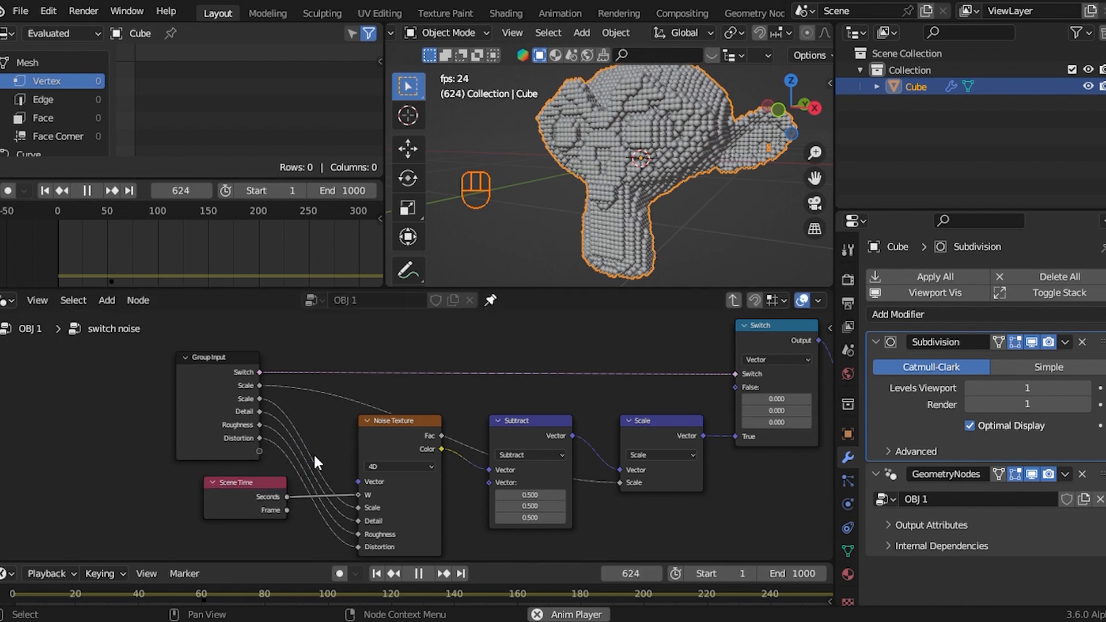
key("Tab")
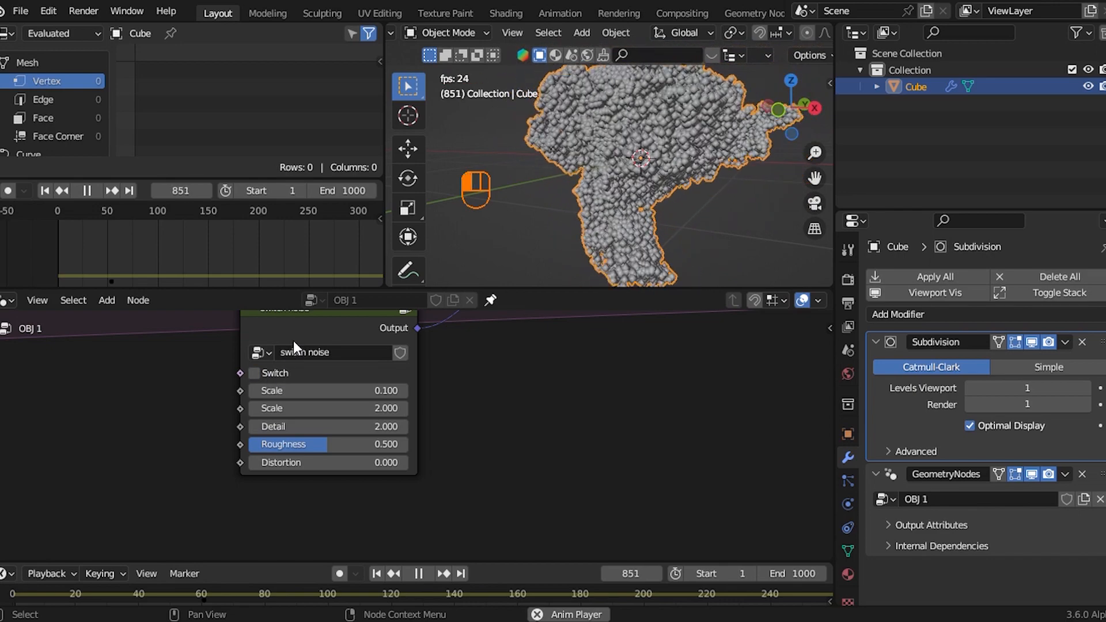
Step: Delete the Scene Time node from the switch noise group and stop the playback
key("Tab")
left_click(220, 508)
key("ctrl+x")
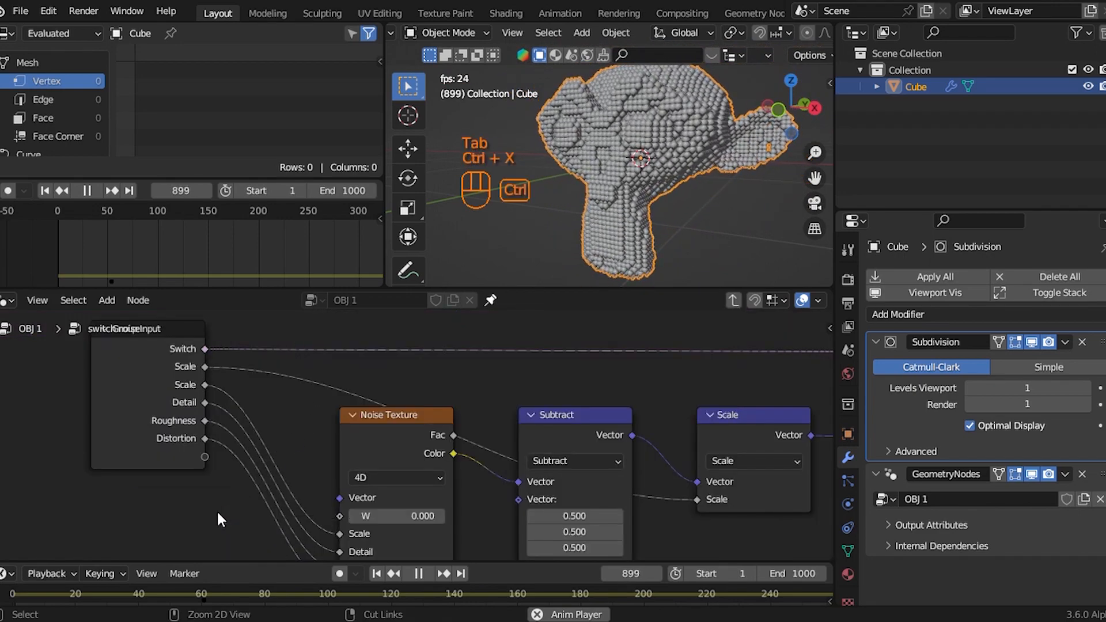
key("Tab")
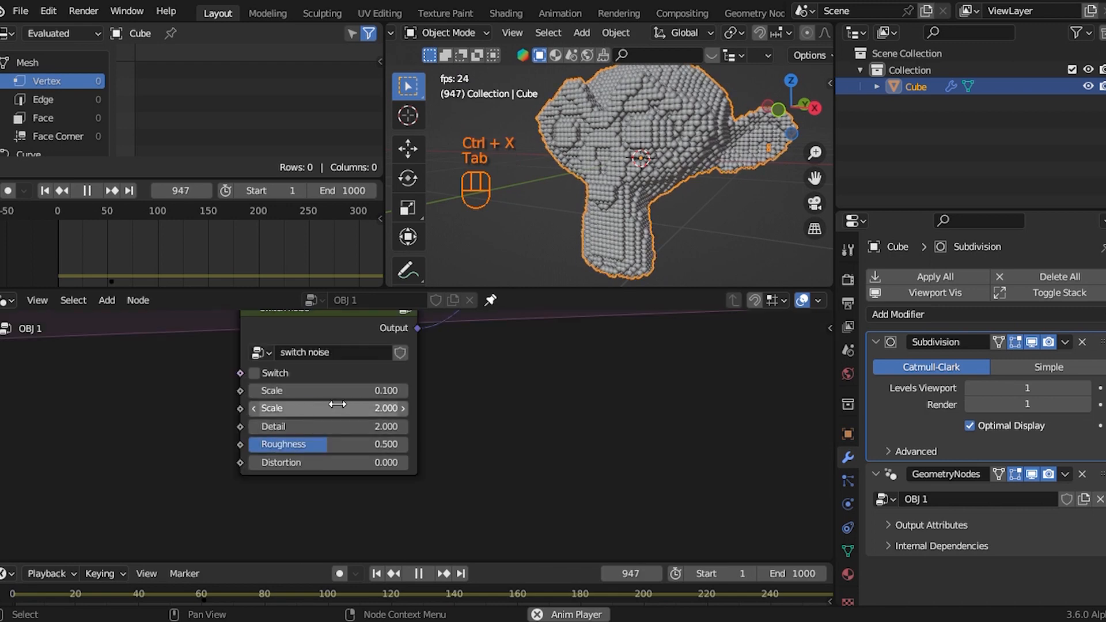
key("space")
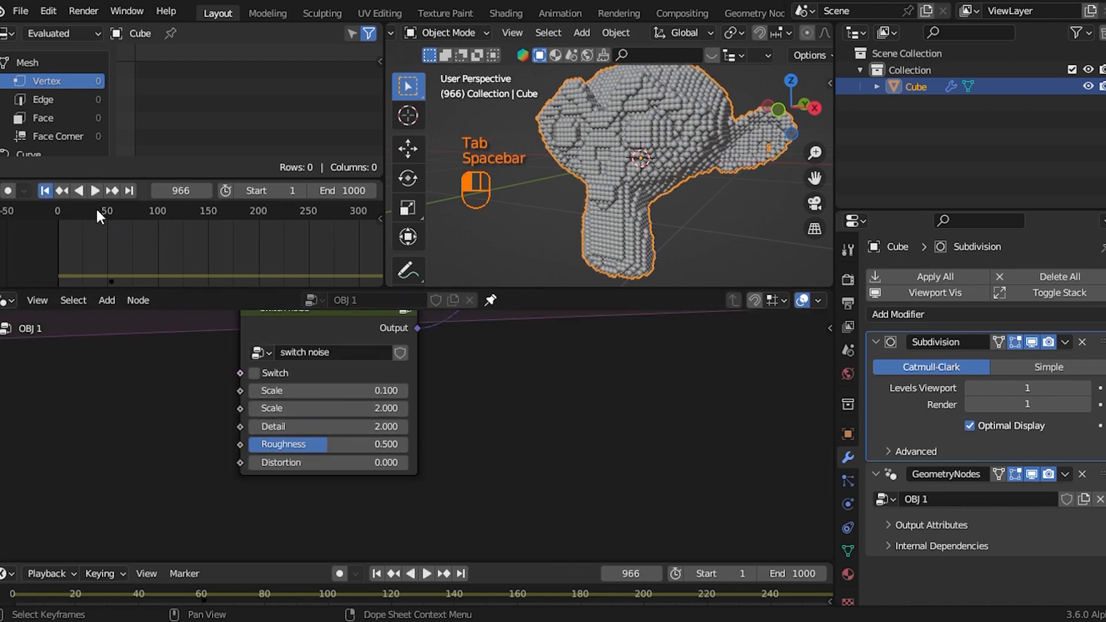
Step: Return to the first frame and set the 3d grid node's res to 50
key("shift+Left")
scroll(286, 416, "down", 5)
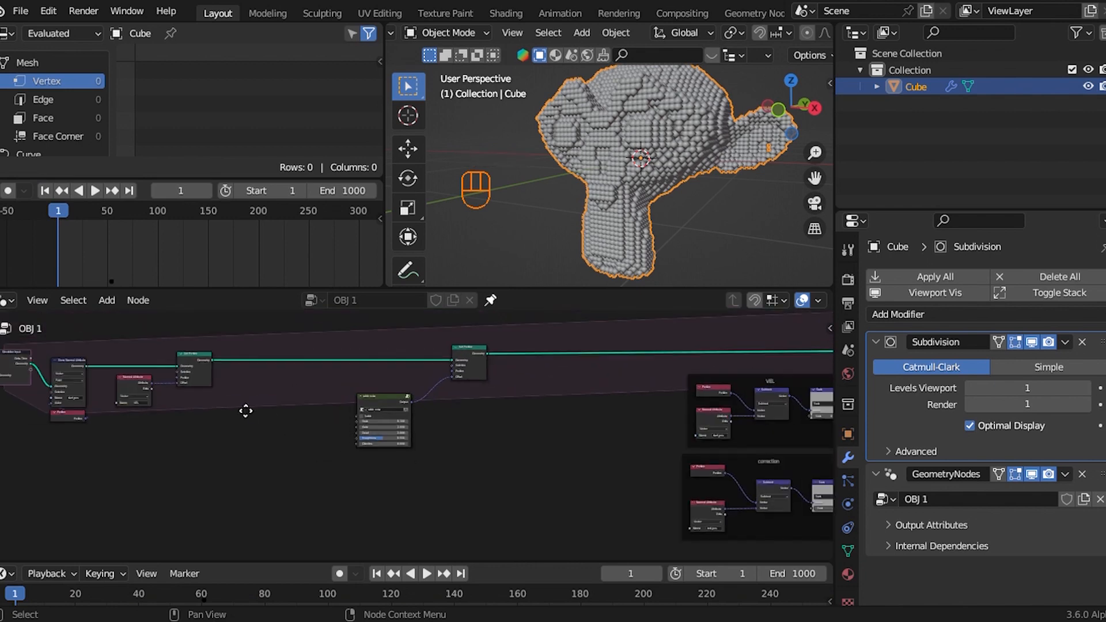
middle_click_drag(133, 426, 295, 432)
middle_click_drag(141, 452, 298, 448)
middle_click_drag(164, 480, 334, 445)
scroll(281, 455, "up", 3)
scroll(320, 447, "up", 6)
scroll(320, 446, "down", 4)
middle_click_drag(190, 462, 478, 417)
scroll(469, 417, "up", 4)
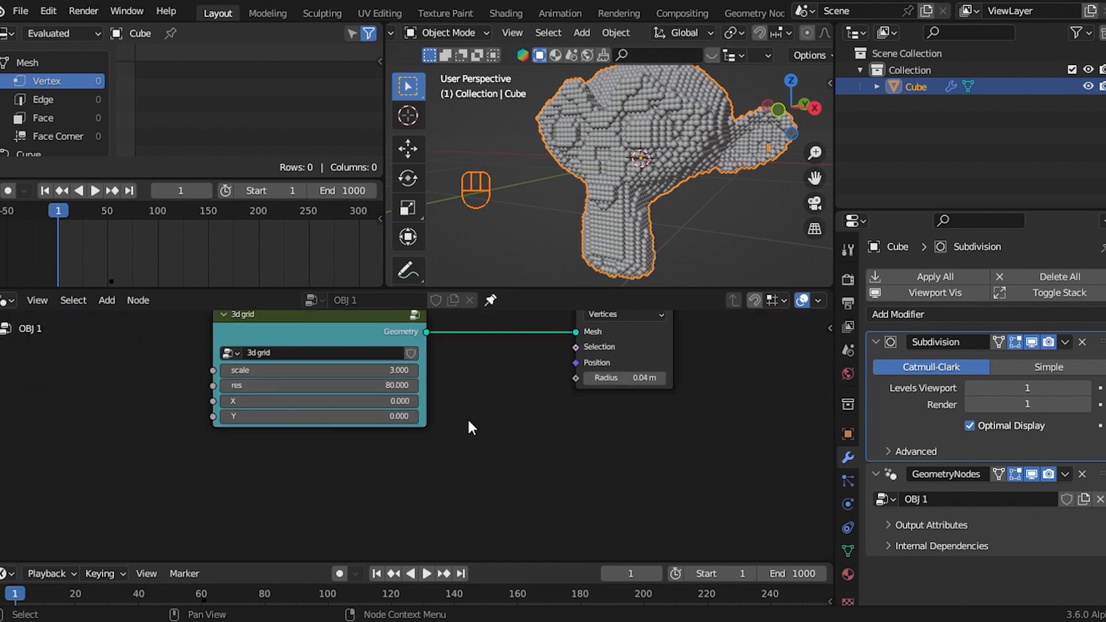
scroll(418, 397, "up", 4)
left_click(391, 369)
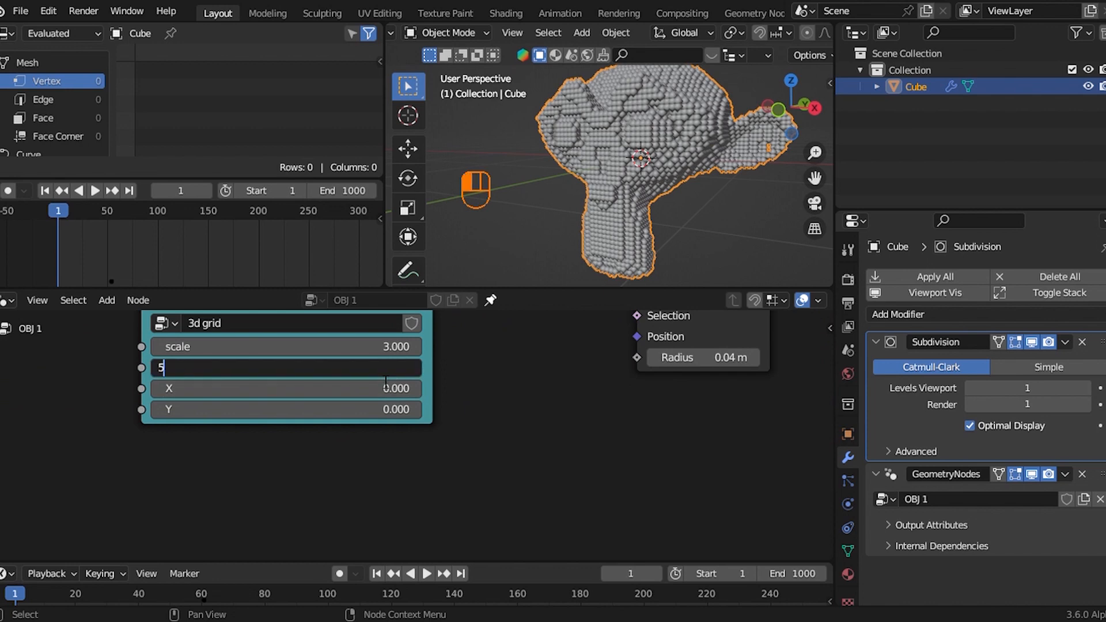
key("Return")
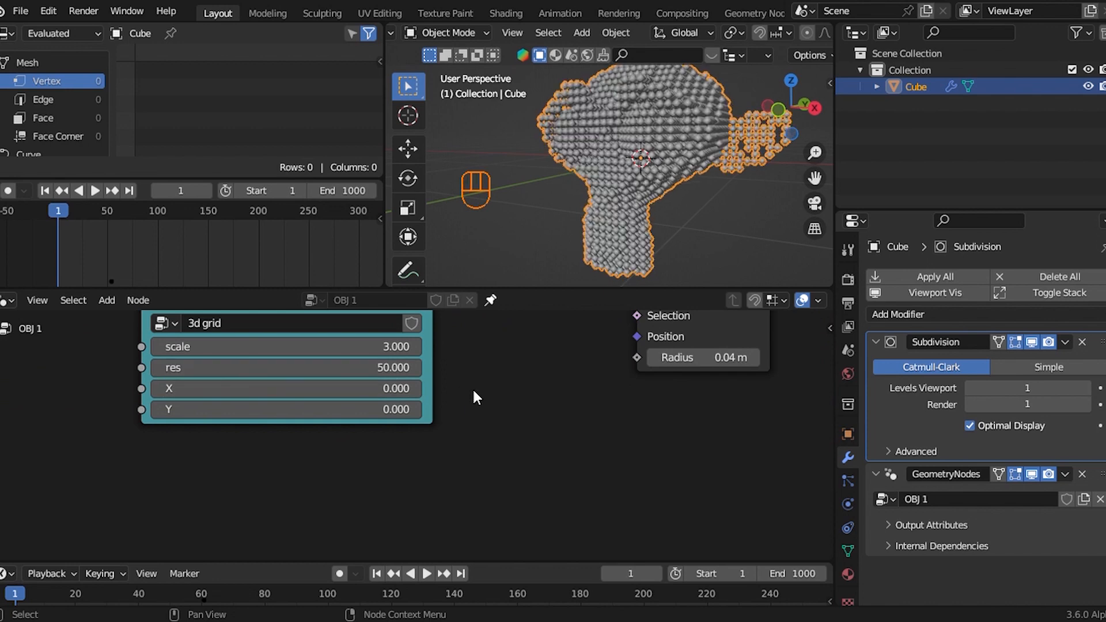
Step: Set the 3d grid node's res to 60 and deselect all objects in the viewport
left_click(386, 373)
key("Return")
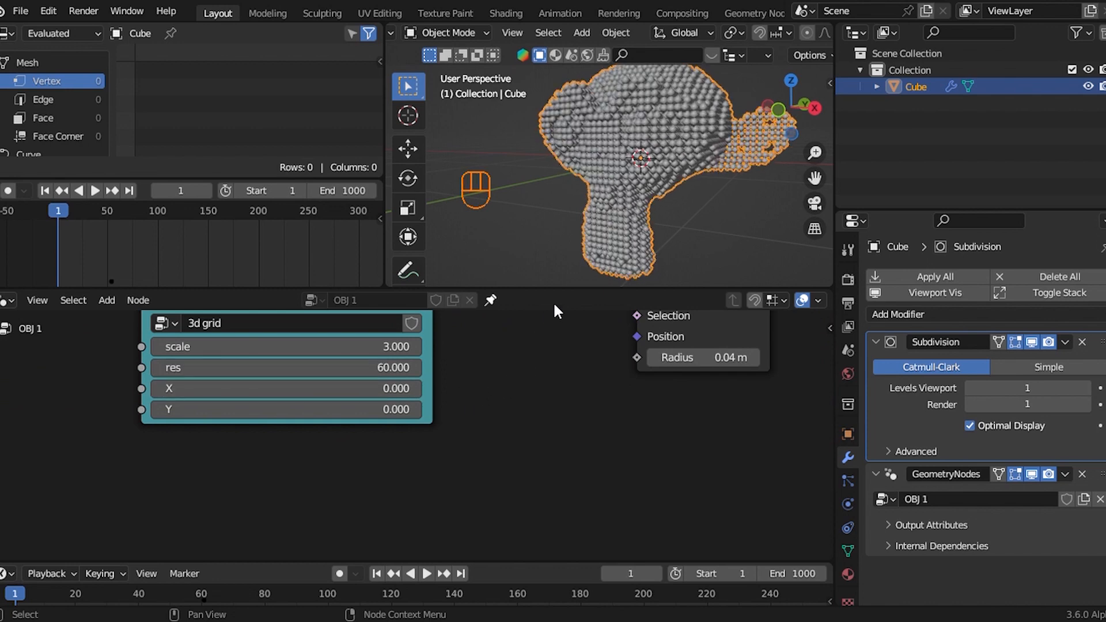
key("alt+a")
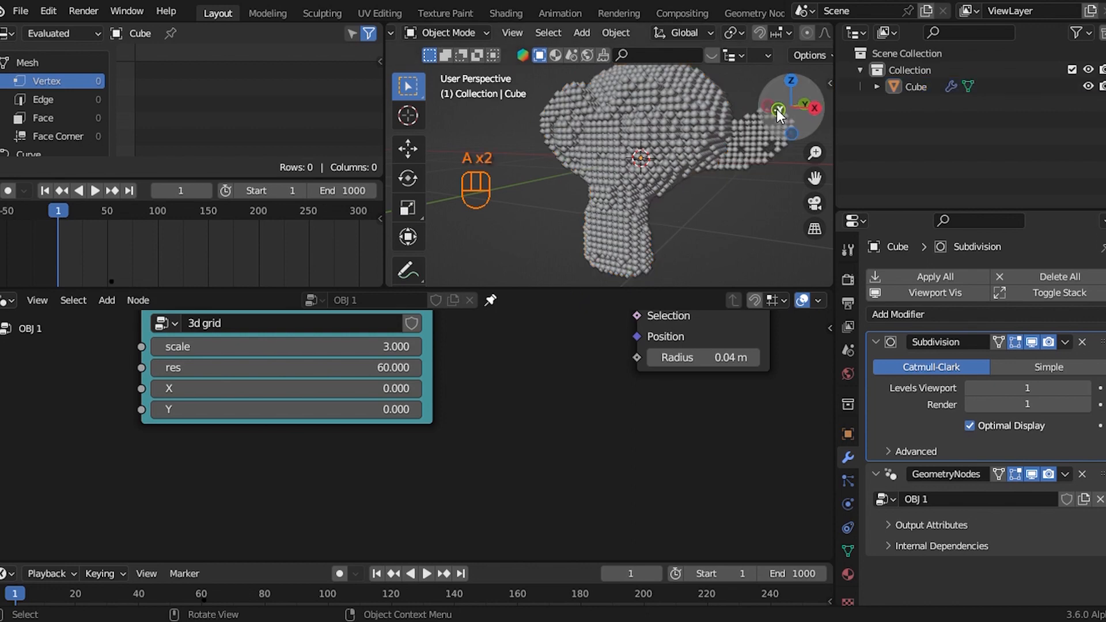
scroll(722, 198, "down", 5)
scroll(702, 364, "down", 2)
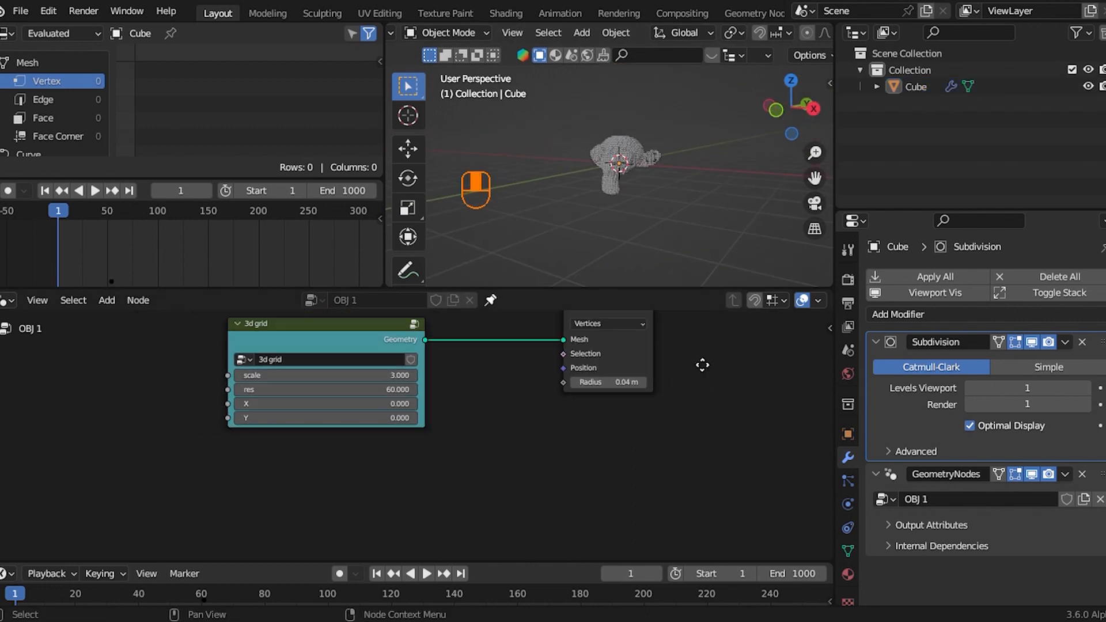
Step: Move the switch noise group and its Set Position node closer to the preceding Set Position and tighten their horizontal spacing
scroll(702, 364, "down", 6)
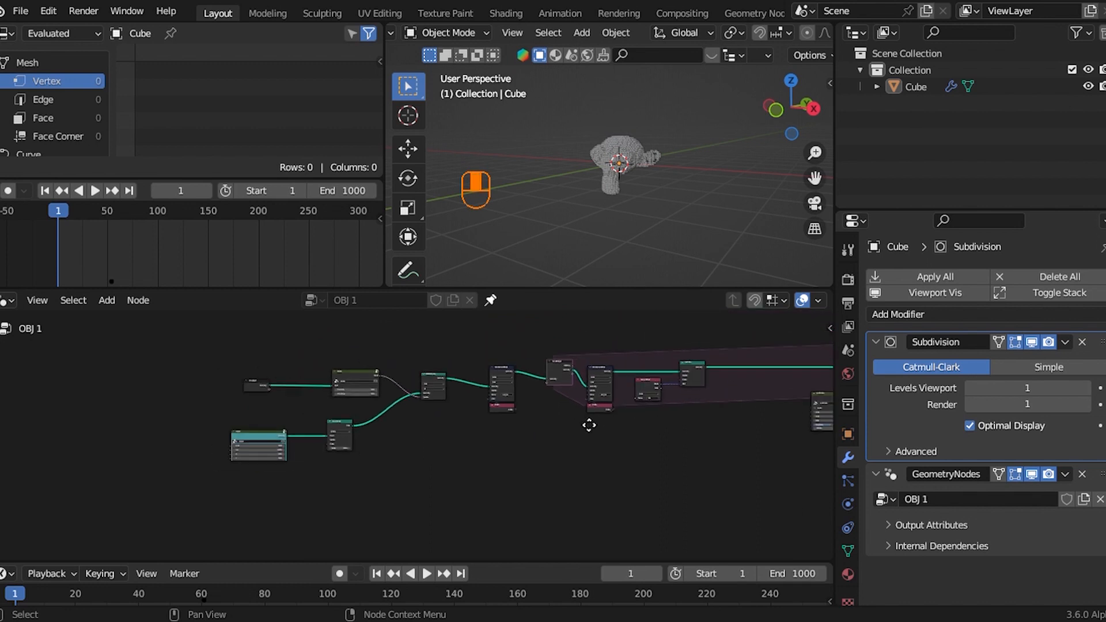
middle_click_drag(588, 425, 649, 416)
scroll(487, 417, "up", 5)
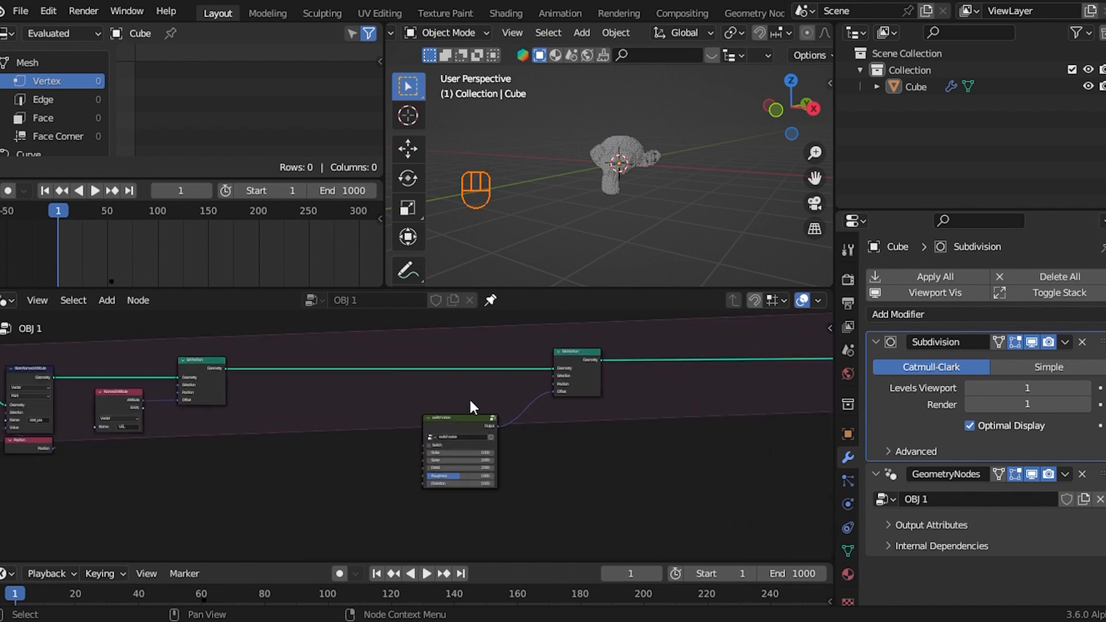
left_click_drag(432, 358, 578, 443)
key("g")
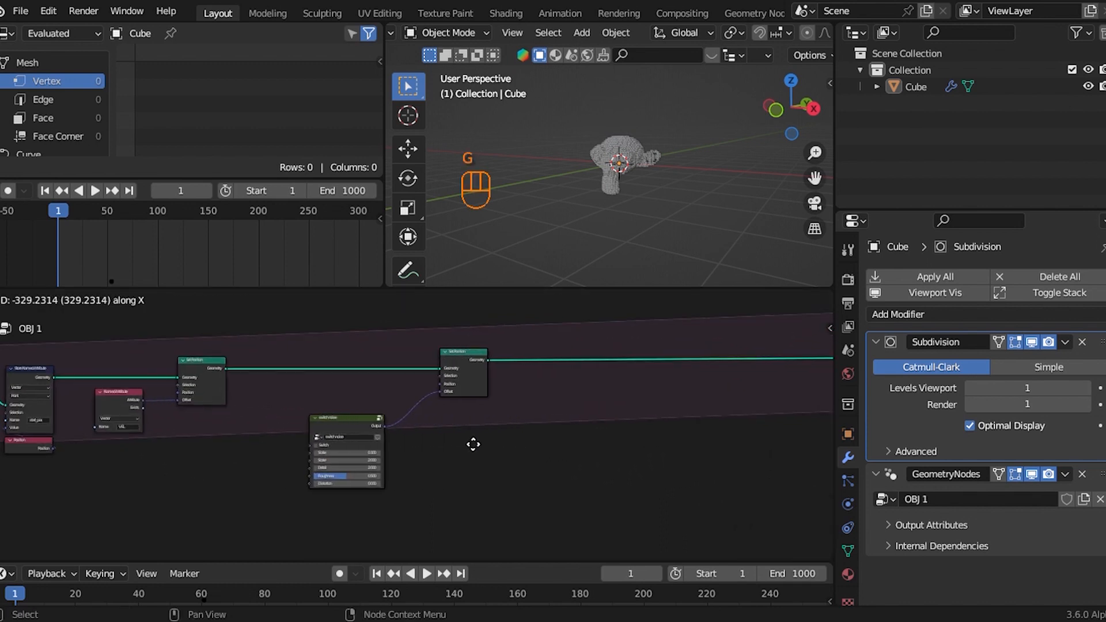
left_click(381, 429)
left_click_drag(307, 371, 420, 446)
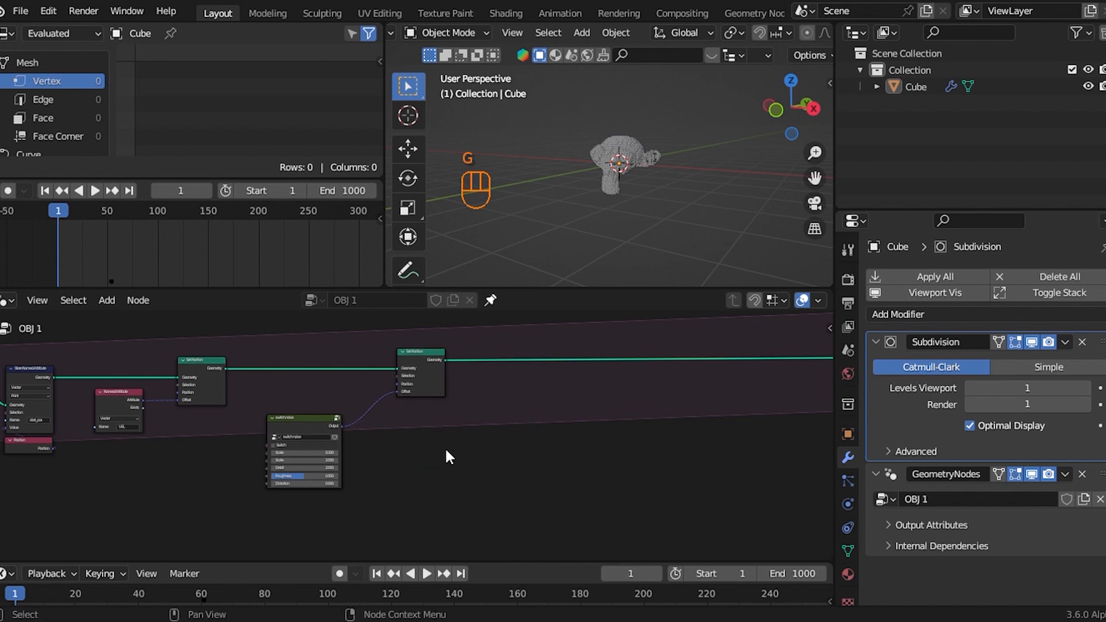
key("s")
key("x")
left_click(534, 428)
Step: Shift the VEL and correction frames and the nodes after them along X toward the noise nodes
scroll(537, 427, "down", 5)
middle_click_drag(609, 427, 483, 426)
middle_click_drag(560, 439, 414, 421)
scroll(538, 423, "down", 7)
left_click_drag(456, 364, 729, 508)
key("g")
key("x")
left_click(623, 500)
Step: Review the tidied OBJ 1 node tree from the simulation output back to the 3d grid and Group Input
scroll(524, 476, "up", 3)
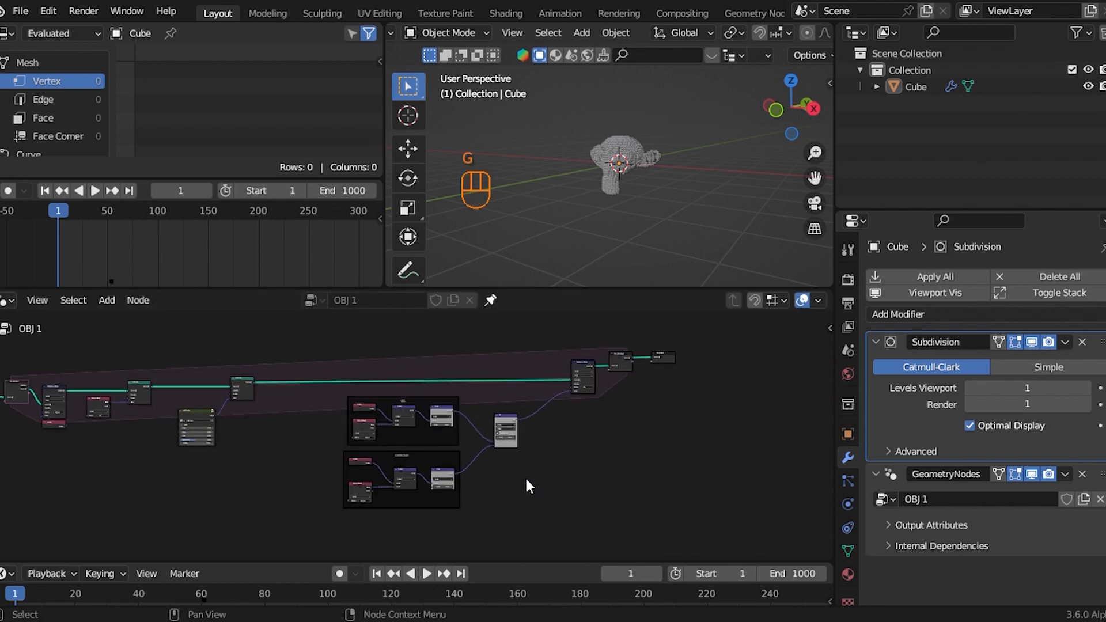
scroll(521, 474, "up", 2)
scroll(520, 472, "down", 2)
middle_click_drag(502, 464, 541, 461)
scroll(544, 461, "up", 2)
scroll(548, 458, "down", 1)
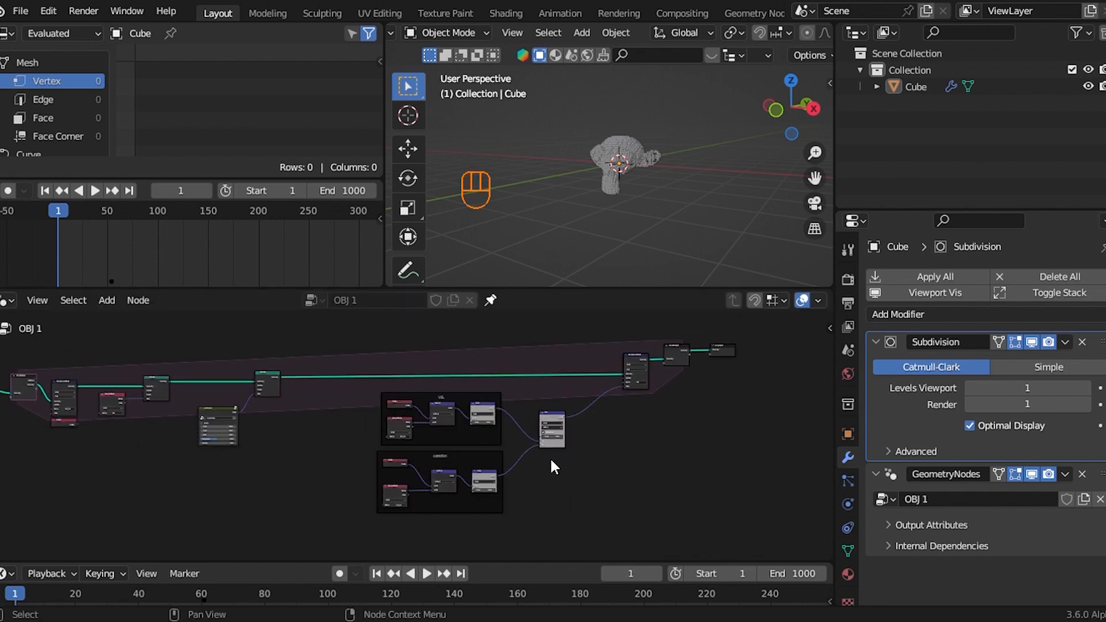
scroll(549, 452, "up", 4)
scroll(548, 447, "down", 3)
middle_click_drag(468, 451, 581, 451)
scroll(449, 446, "up", 6)
middle_click_drag(390, 457, 533, 457)
scroll(533, 456, "down", 4)
scroll(512, 452, "down", 2)
middle_click_drag(308, 455, 574, 452)
scroll(500, 453, "down", 1)
scroll(574, 452, "up", 1)
Step: Rename the Cube object to OBJ 1
scroll(691, 190, "up", 7)
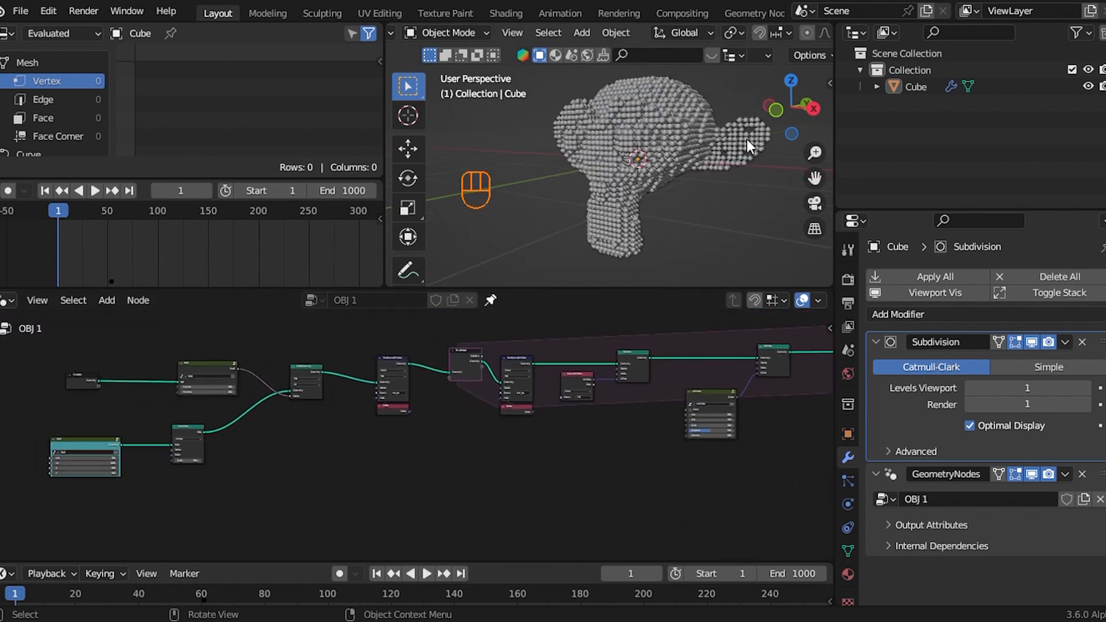
left_click_drag(793, 110, 720, 133)
scroll(722, 138, "down", 2)
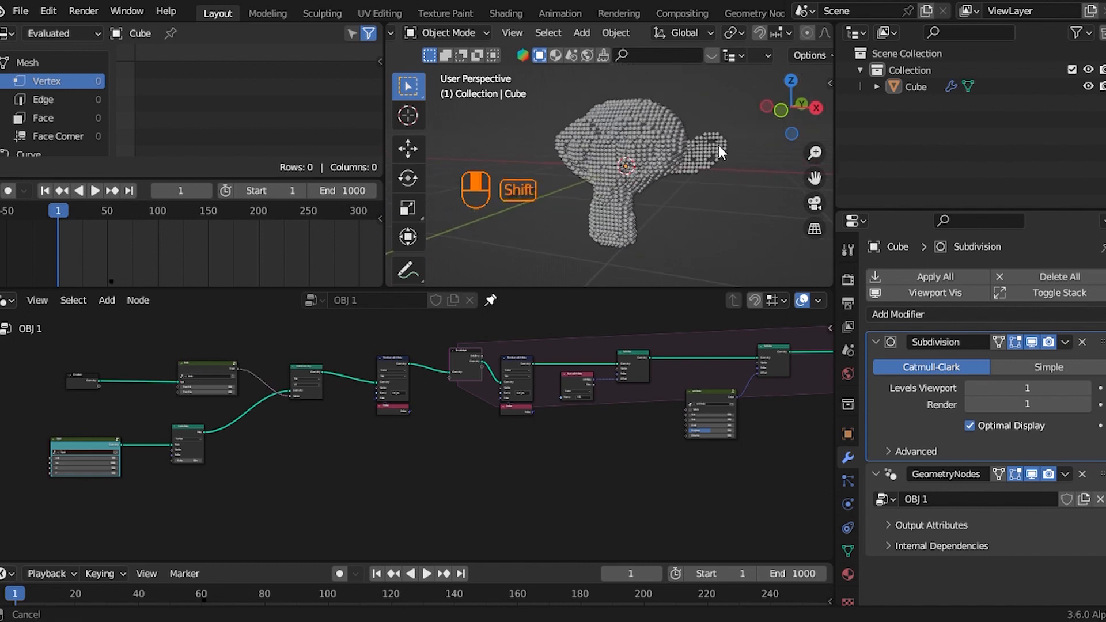
left_click(911, 89)
double_click(935, 92)
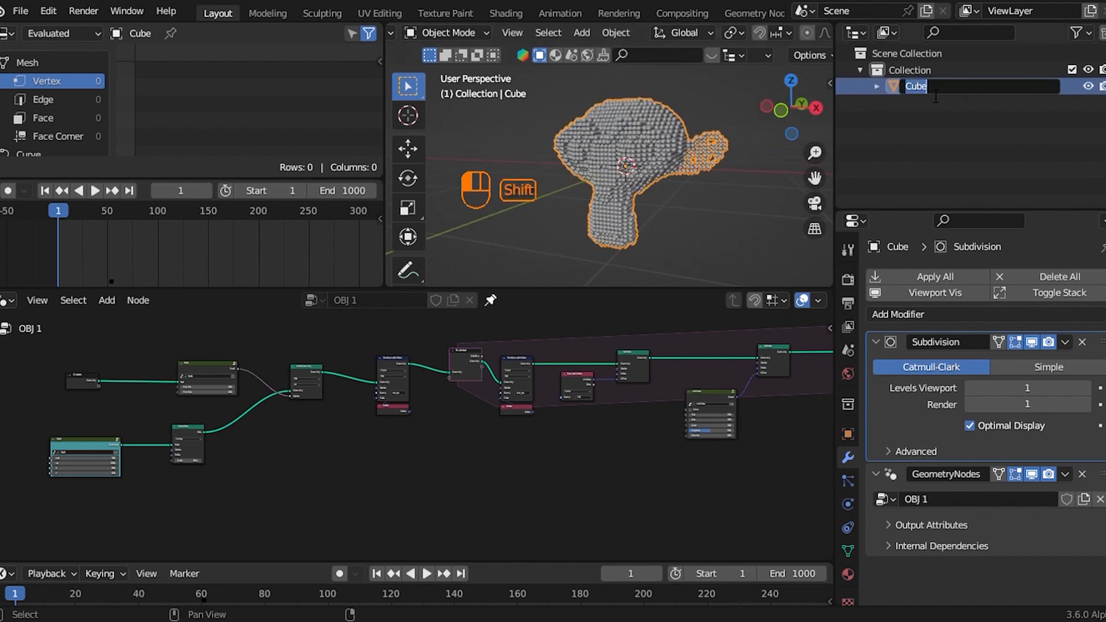
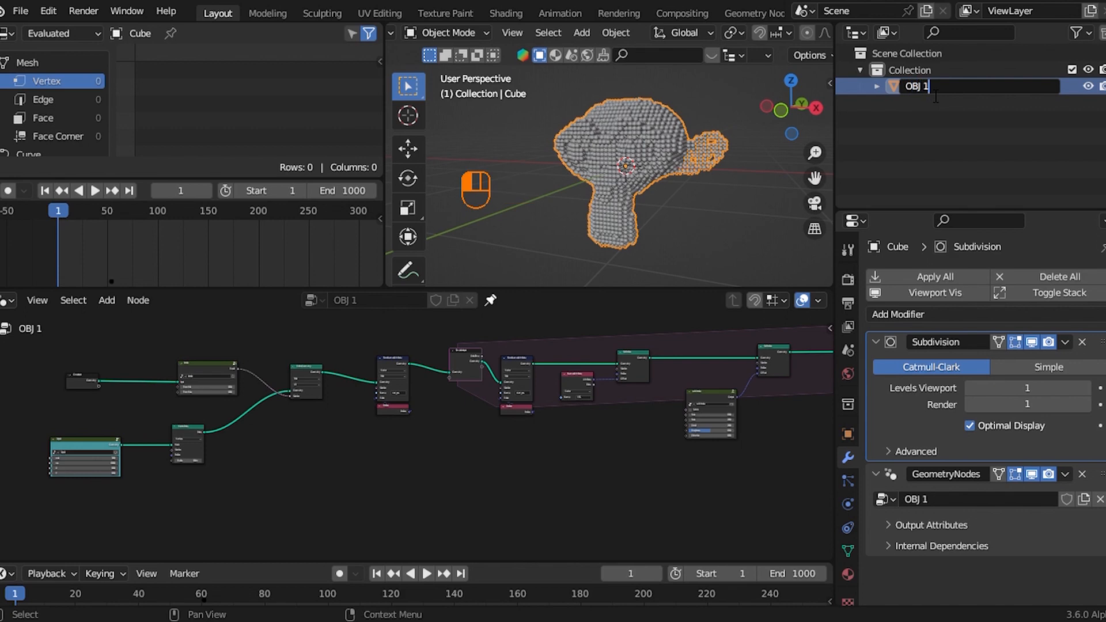
key("Return")
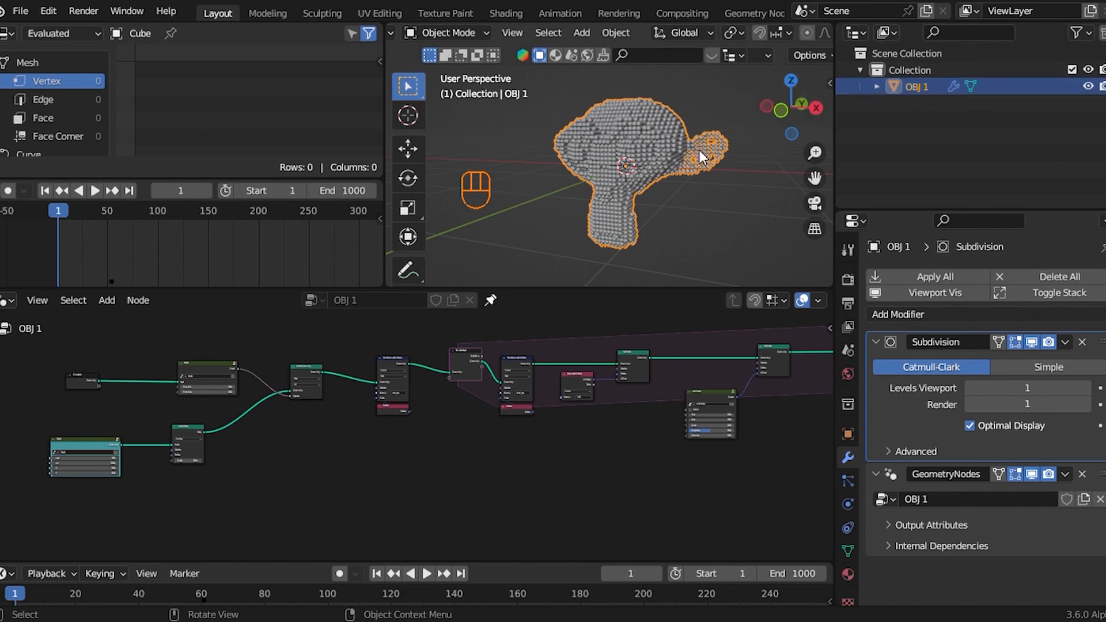
Step: Add a torus mesh at the centre of the scene
key("shift+a")
mouse_move(659, 166)
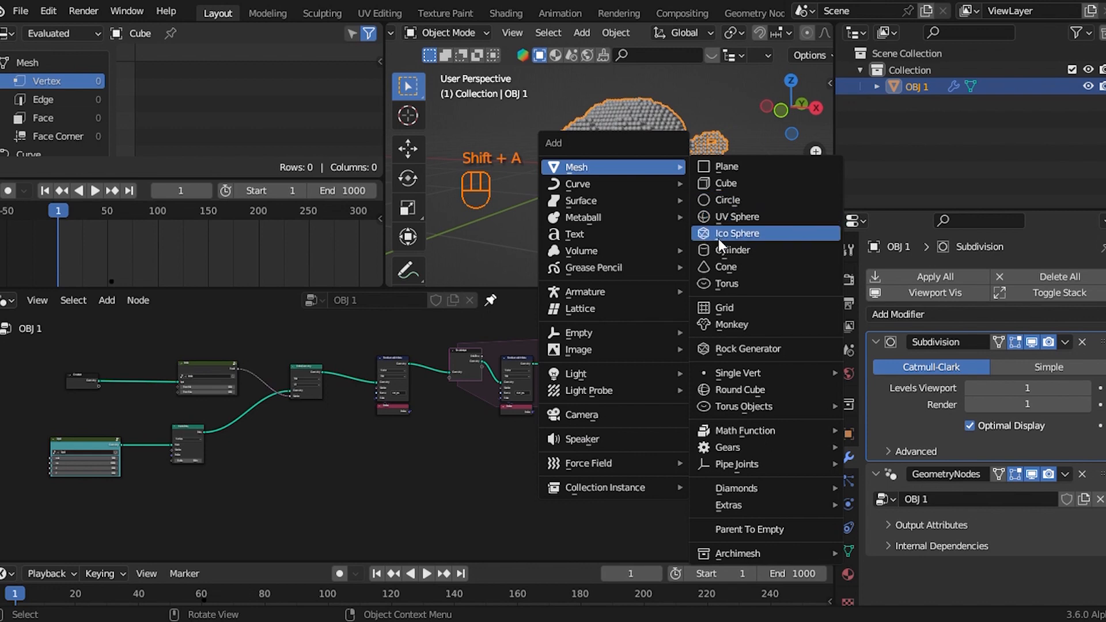
left_click(745, 279)
key("KP_Decimal")
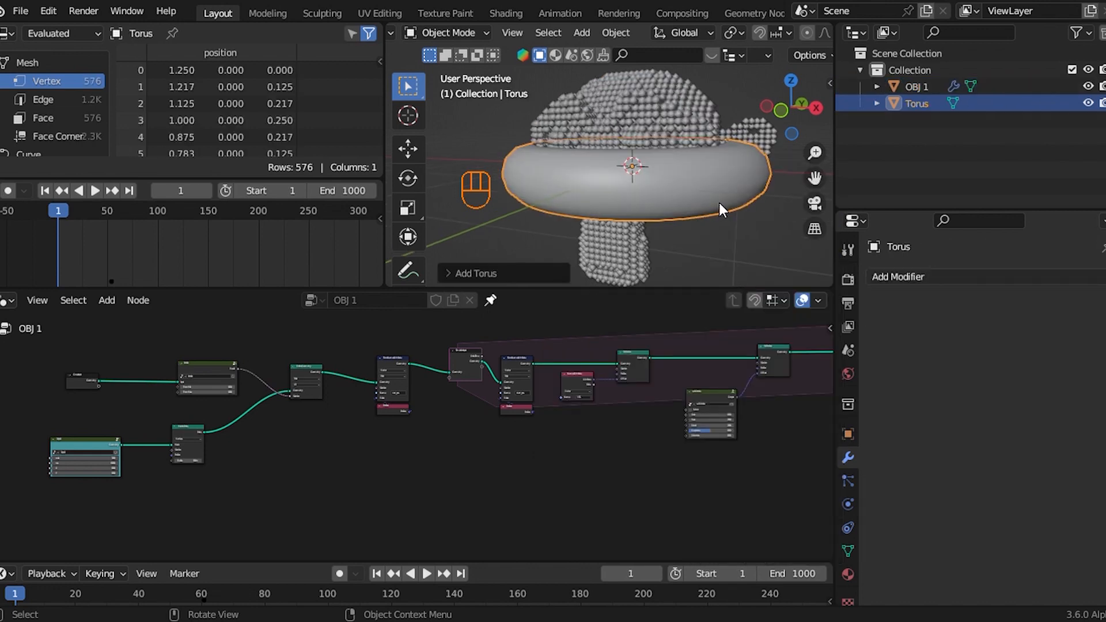
scroll(771, 131, "down", 2)
middle_click_drag(771, 131, 775, 141)
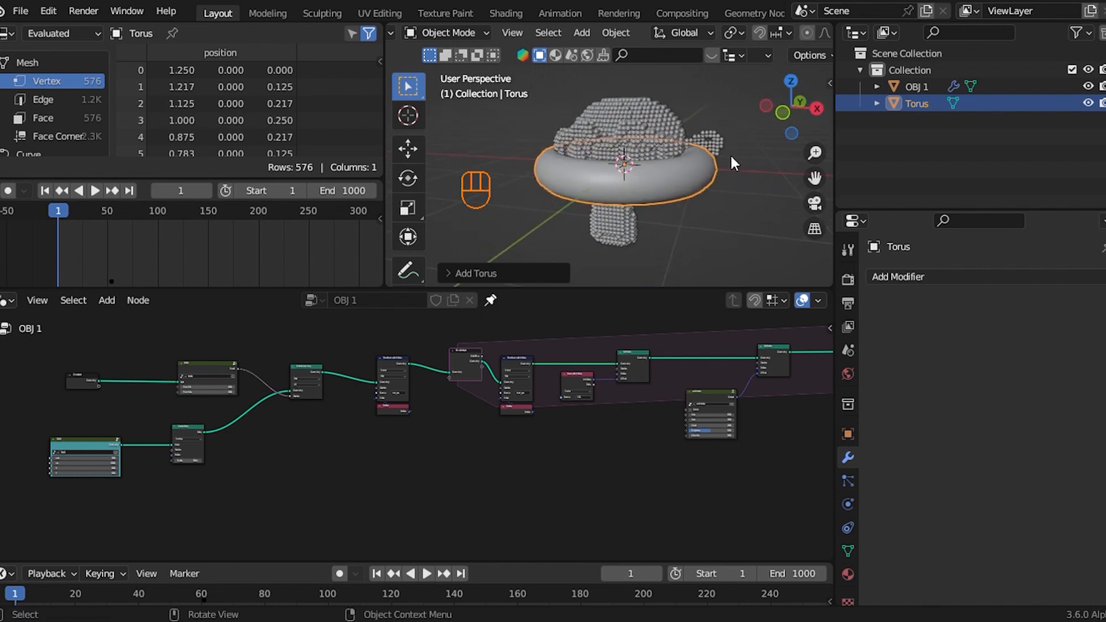
Step: Scale the torus down slightly and rotate it freely so the ring stands upright around the point-filled monkey
key("s")
left_click(714, 179)
key("r")
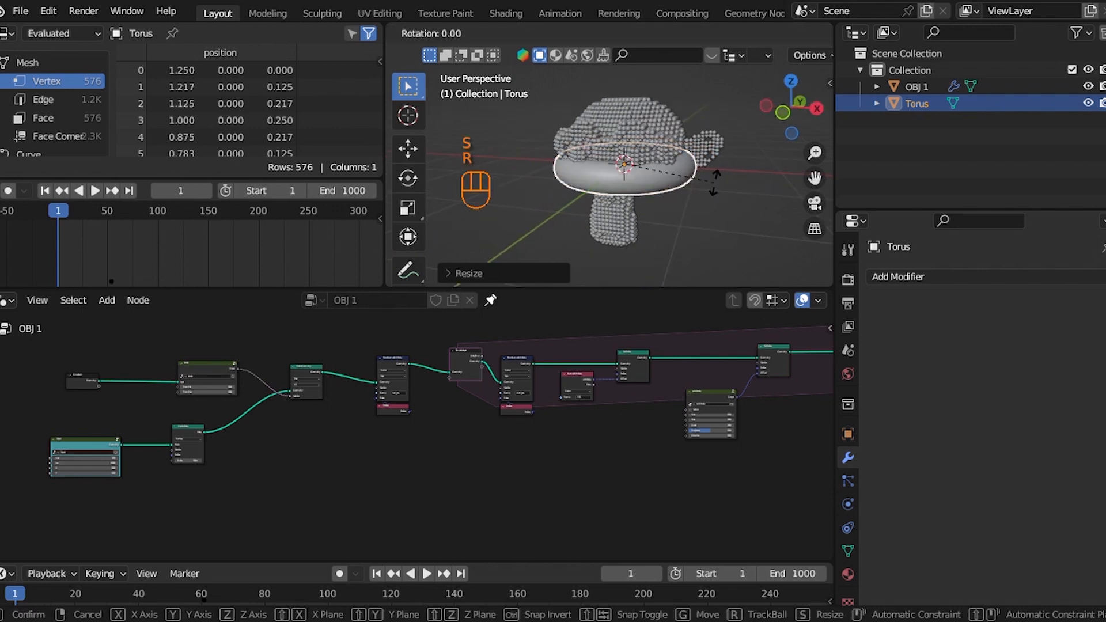
key("r")
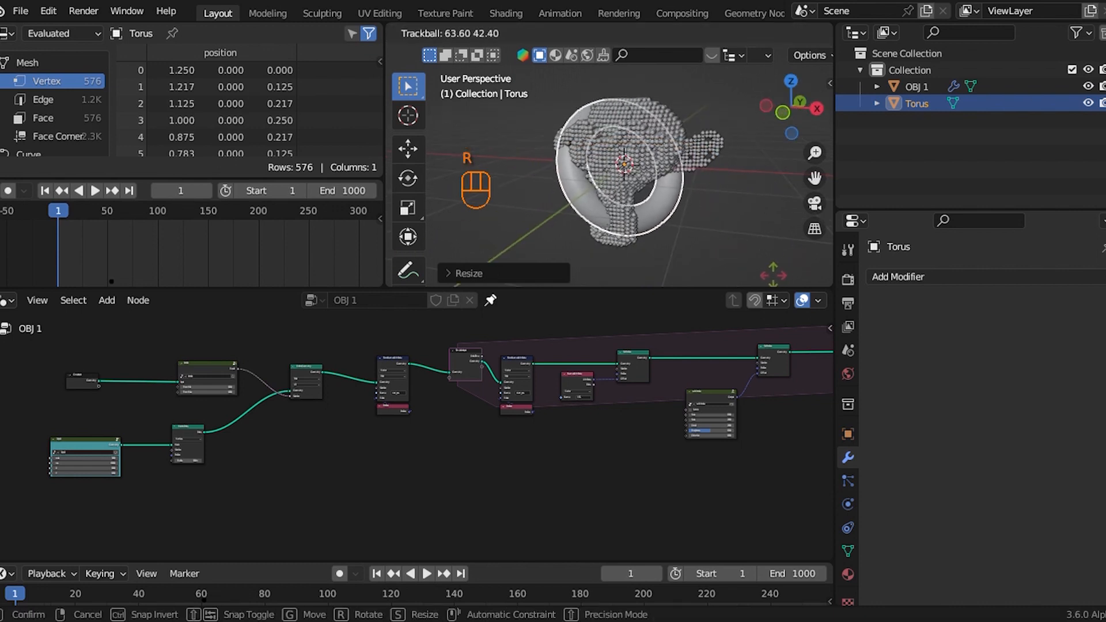
left_click(721, 245)
scroll(705, 213, "up", 3)
key("Tab")
key("Tab")
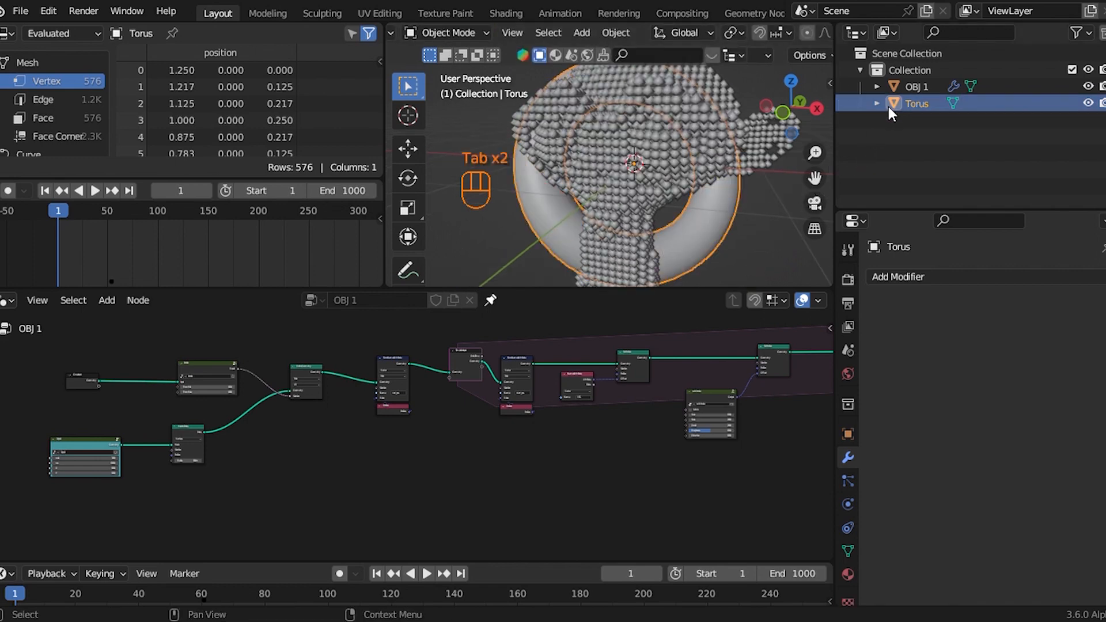
Step: Bring the Torus into the OBJ 1 node tree as an Object Info node placed below the 3d grid group
left_click_drag(918, 102, 151, 513)
middle_click_drag(150, 512, 392, 446)
key("g")
left_click(277, 494)
scroll(290, 473, "up", 3)
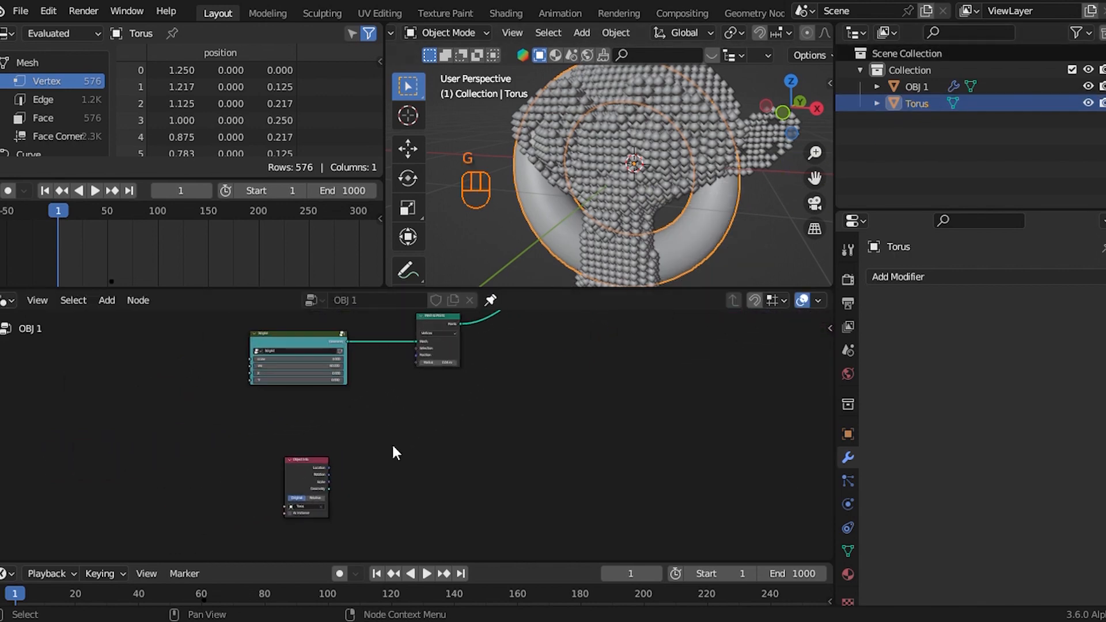
Step: Examine the node chain of 3d grid, Mesh to Points, Is inside and Delete Geometry that fills the first object
left_click_drag(348, 341, 426, 426)
scroll(467, 352, "up", 4)
middle_click_drag(461, 374, 476, 454)
scroll(483, 416, "down", 4)
scroll(493, 408, "down", 2)
scroll(477, 441, "up", 7)
scroll(501, 397, "down", 4)
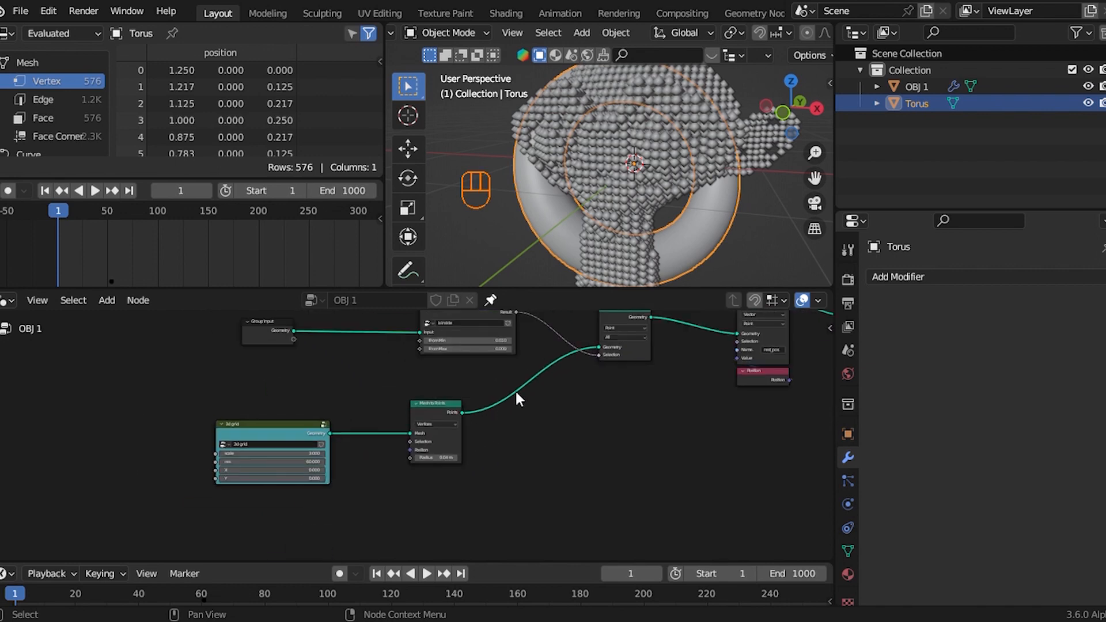
scroll(510, 392, "up", 1)
middle_click_drag(509, 392, 468, 434)
scroll(478, 432, "down", 2)
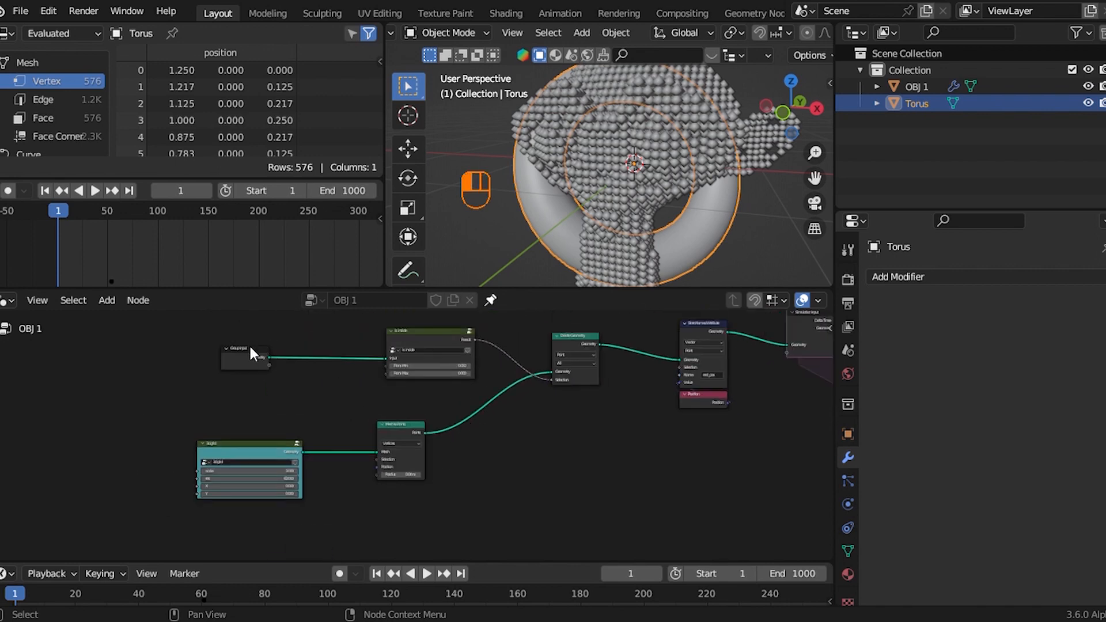
Step: Move the Group Input node right next to the Is inside group
key("g")
left_click(363, 375)
key("g")
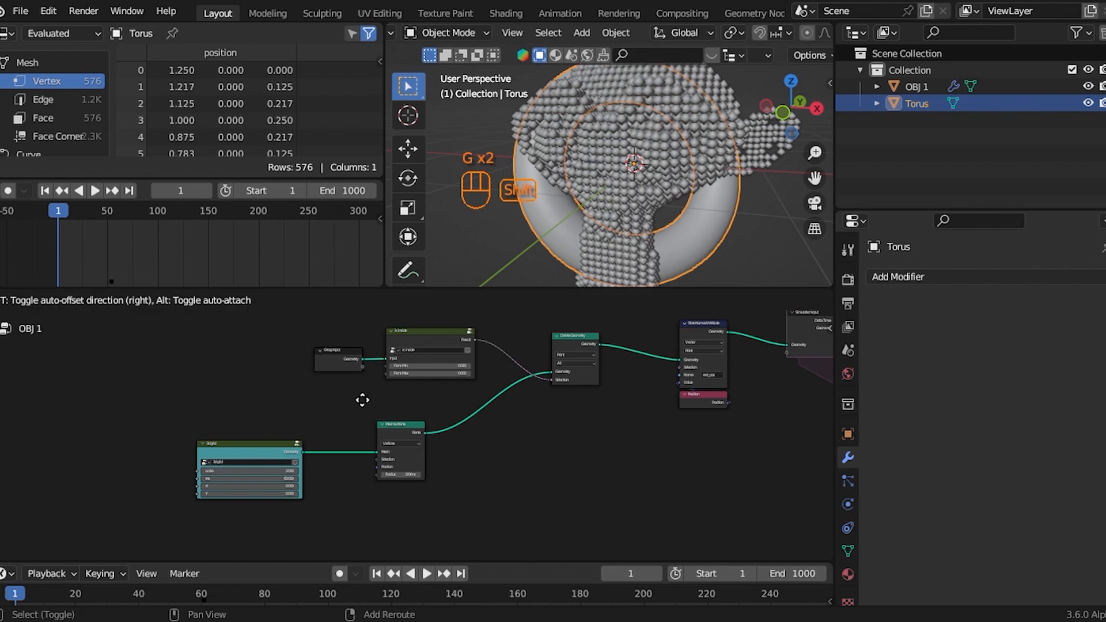
left_click(357, 390)
Step: Duplicate the Is inside, Mesh to Points and Delete Geometry nodes and place the copies below the originals along Y
key("shift")
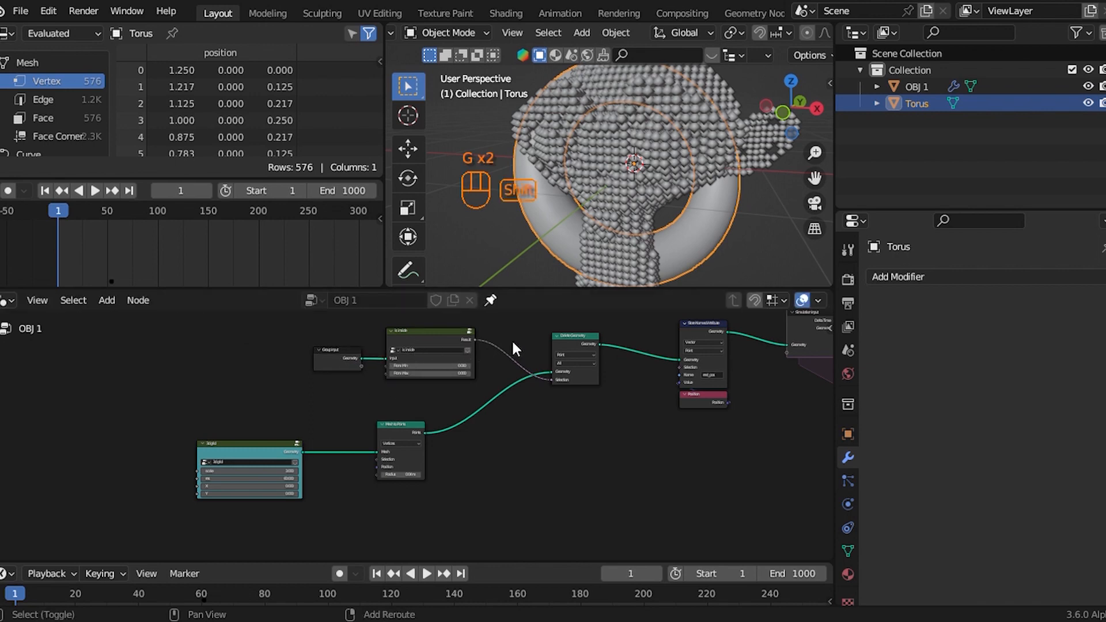
left_click(414, 430, "shift")
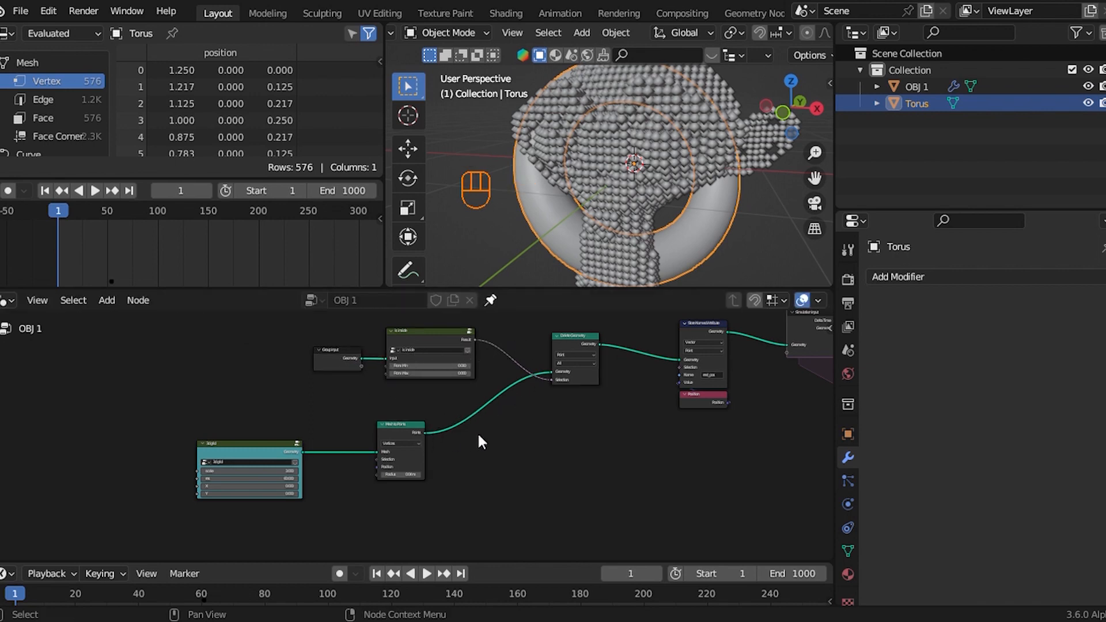
scroll(483, 426, "down", 2)
key("shift+d")
key("y")
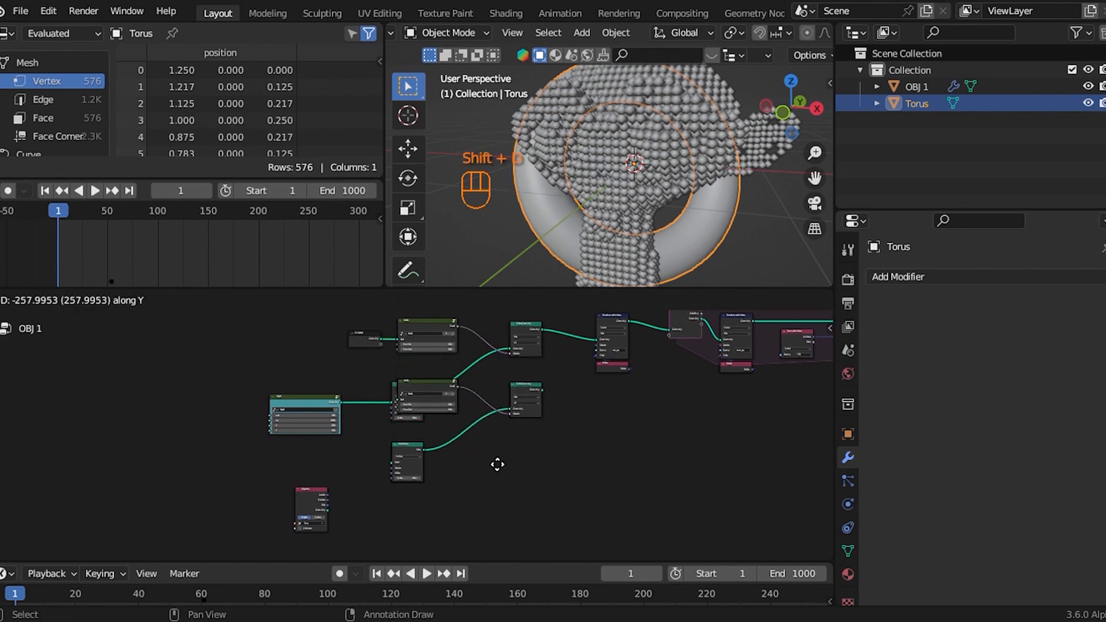
left_click(499, 538)
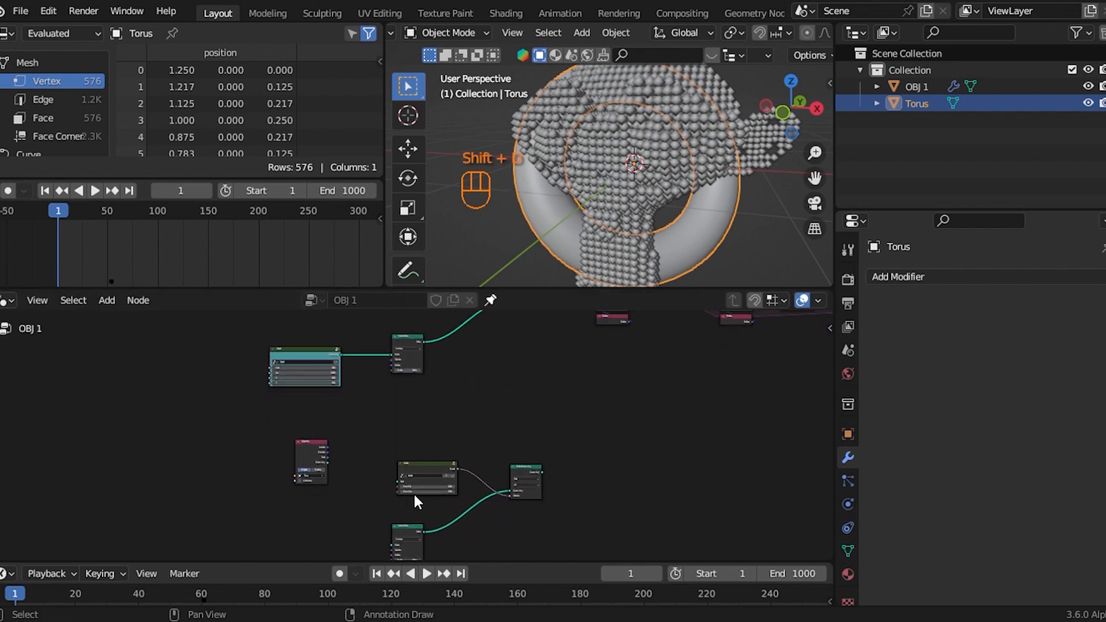
Step: Connect the Torus Object Info's Geometry to the copied Is inside group's Input, set it to Relative, and move it beside the group
scroll(427, 430, "up", 4)
scroll(318, 424, "up", 2)
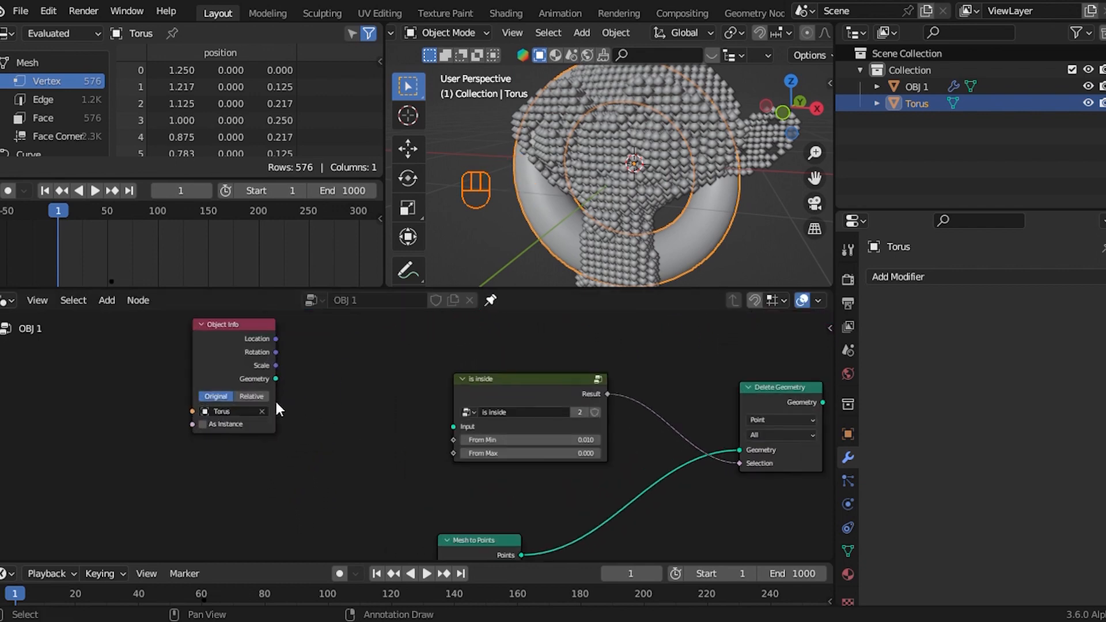
left_click_drag(275, 378, 453, 427)
key("g")
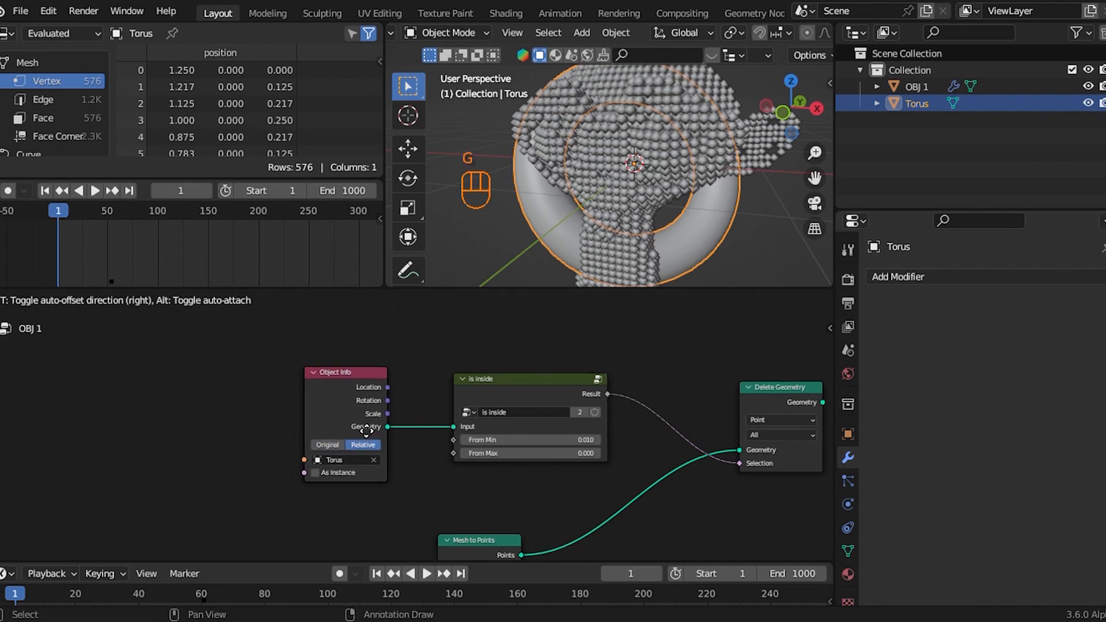
left_click(359, 429)
Step: Inspect the duplicated branch with the Torus Object Info, Is inside, Mesh to Points and Delete Geometry nodes
middle_click_drag(553, 436, 408, 430)
scroll(559, 436, "down", 2)
middle_click_drag(576, 439, 508, 432)
scroll(471, 438, "up", 1)
scroll(469, 443, "down", 2)
middle_click_drag(444, 499, 581, 427)
scroll(445, 458, "up", 5)
scroll(433, 448, "down", 5)
scroll(433, 448, "down", 5)
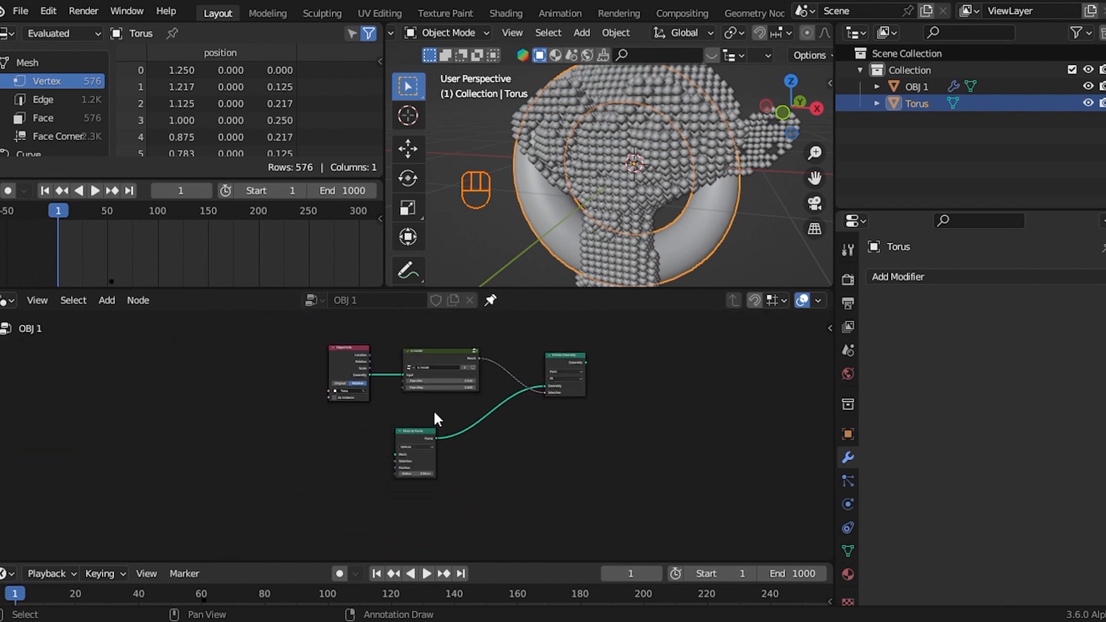
Step: Move the node group feeding the original Mesh to Points farther left and connect its output to the copied Mesh to Points node's Mesh input
left_click(368, 360)
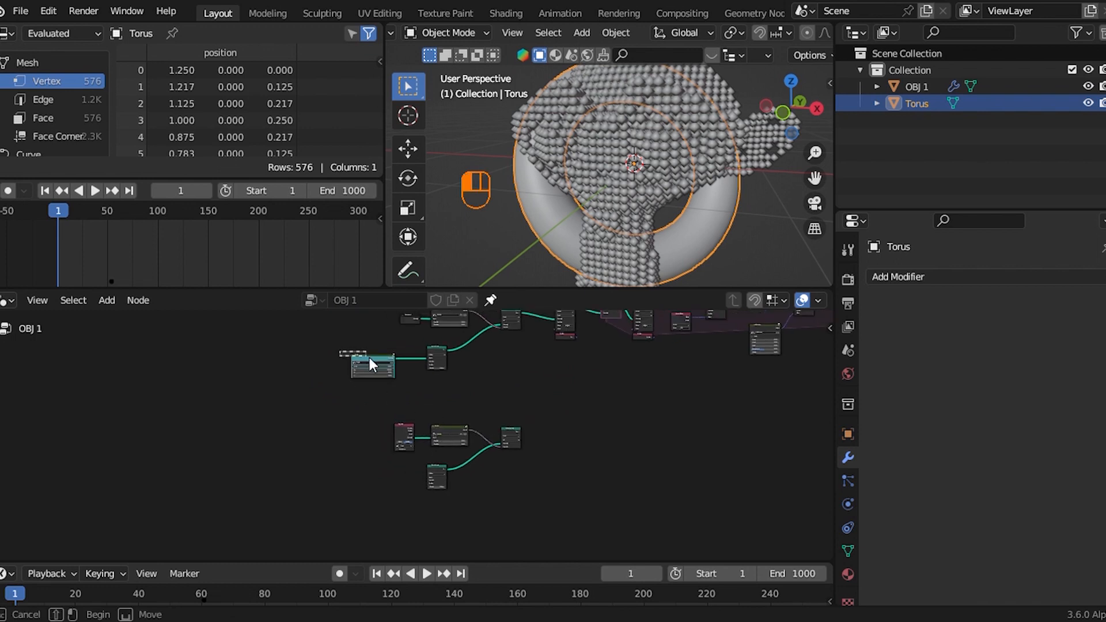
key("g")
left_click(291, 369)
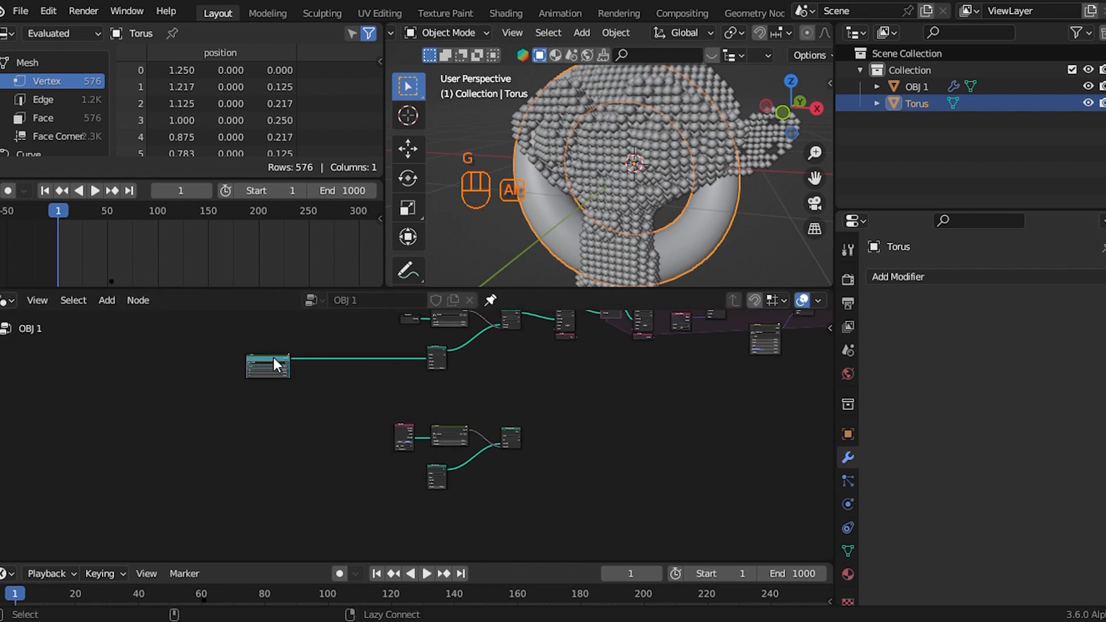
right_click_drag(273, 357, 435, 479, "alt")
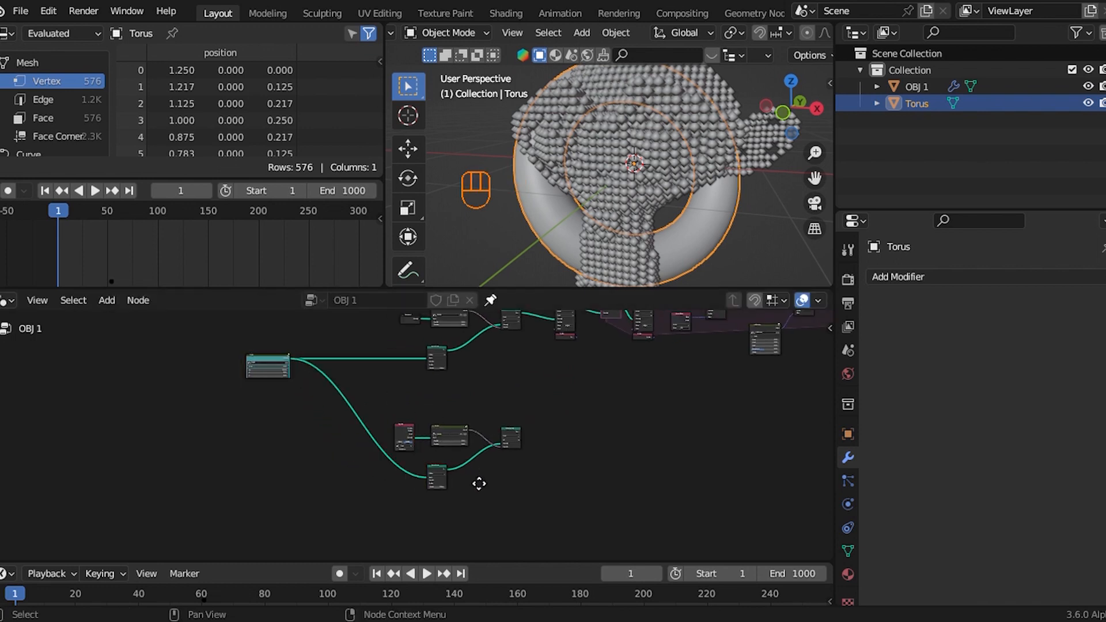
Step: Preview the torus branch's Delete Geometry output with a Viewer node
scroll(495, 426, "up", 5)
scroll(461, 394, "down", 4)
middle_click_drag(434, 376, 443, 398)
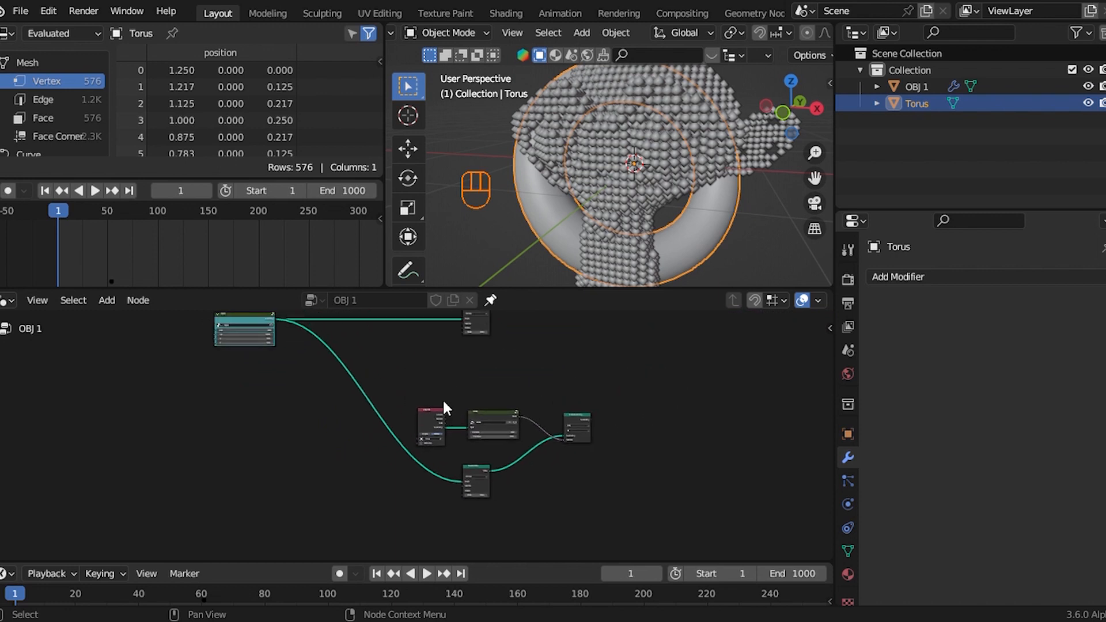
scroll(461, 409, "up", 5)
scroll(512, 433, "down", 4)
middle_click_drag(516, 436, 467, 437)
scroll(531, 437, "up", 10)
middle_click_drag(622, 428, 465, 425)
scroll(451, 424, "up", 6)
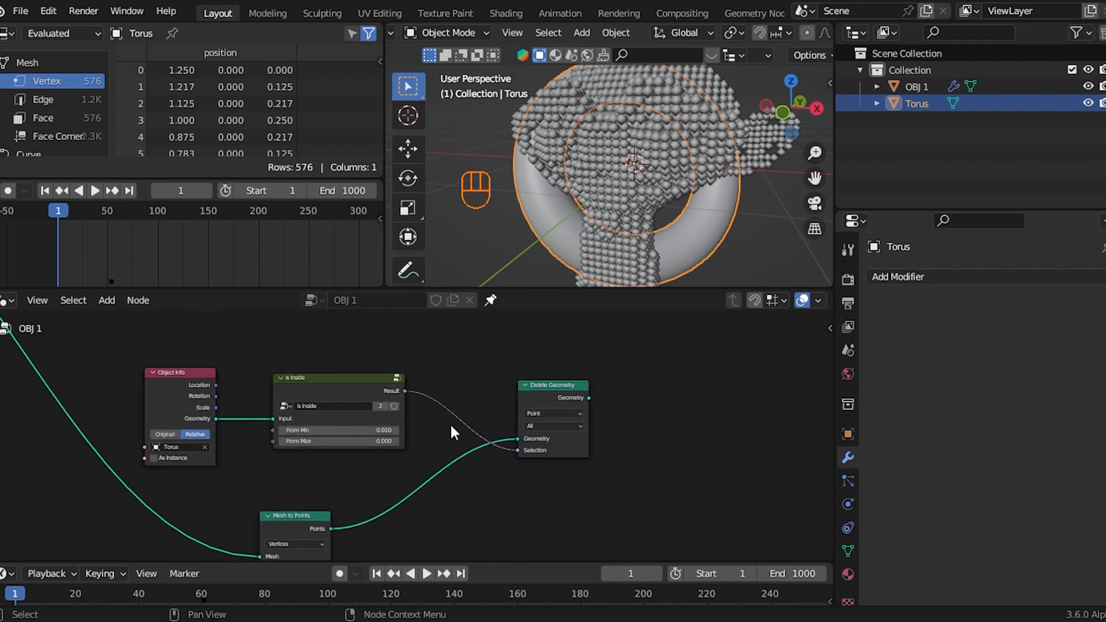
scroll(451, 423, "down", 6)
middle_click_drag(553, 414, 472, 419)
scroll(471, 420, "up", 3)
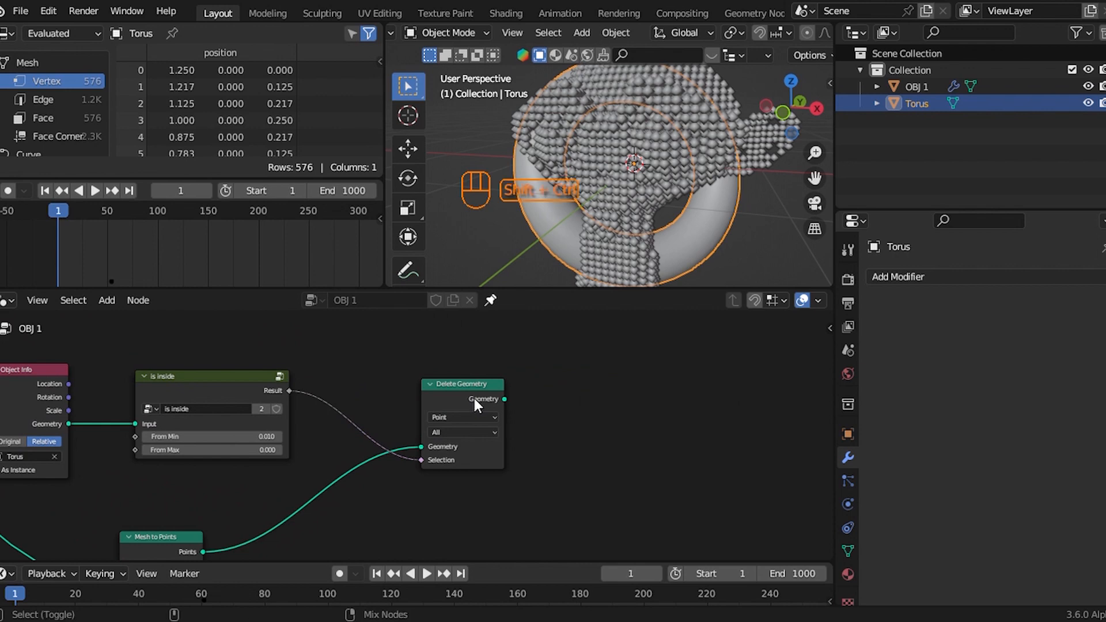
left_click(472, 397, "ctrl+shift")
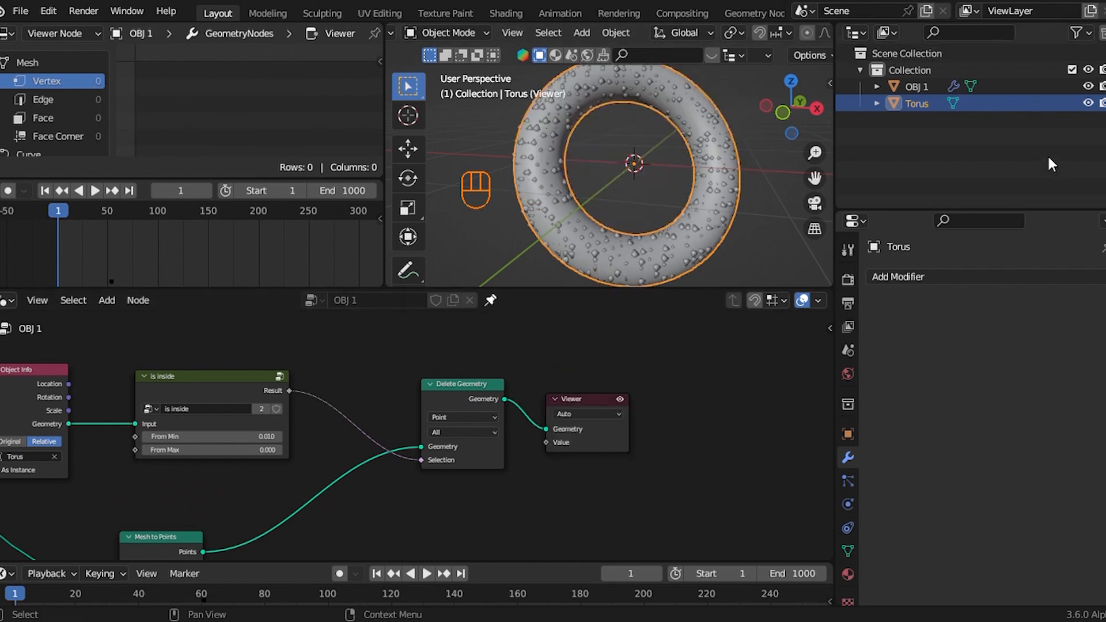
Step: Hide the Torus object in the viewport and orbit around its point-filled version
left_click(1087, 103)
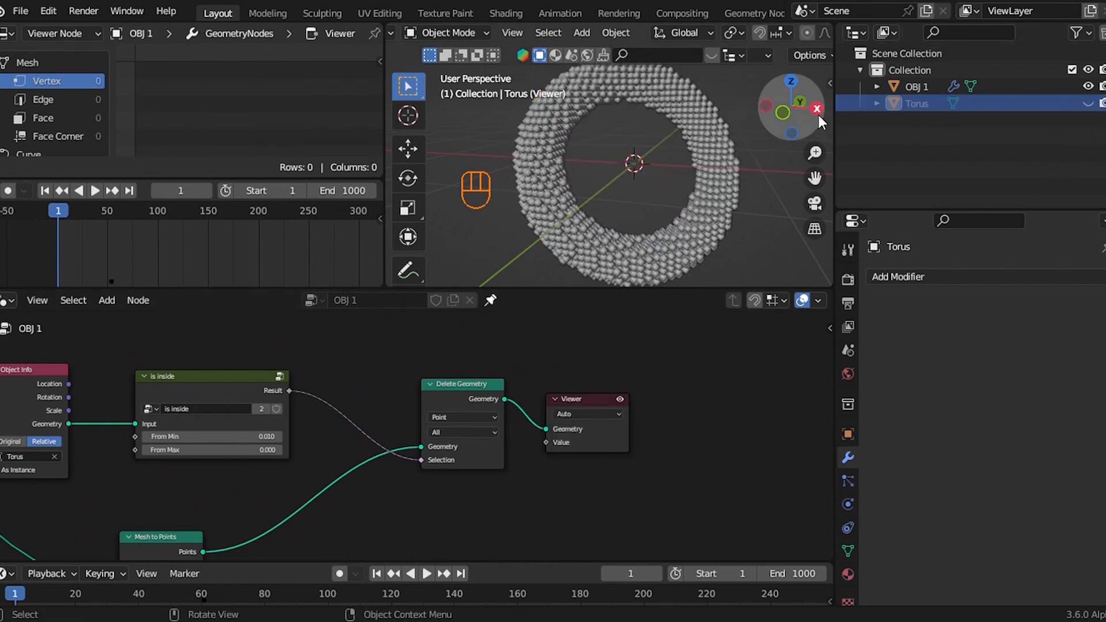
left_click_drag(817, 113, 790, 115)
scroll(639, 340, "down", 8)
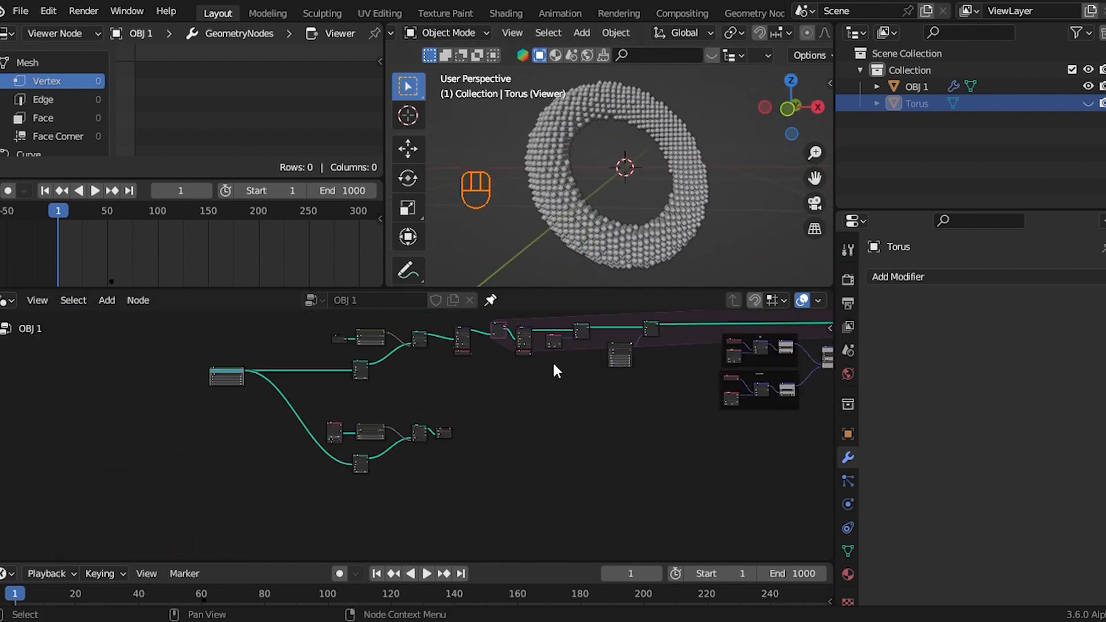
Step: Move the torus branch nodes together left and up, closer beneath the monkey branch
scroll(490, 403, "up", 4)
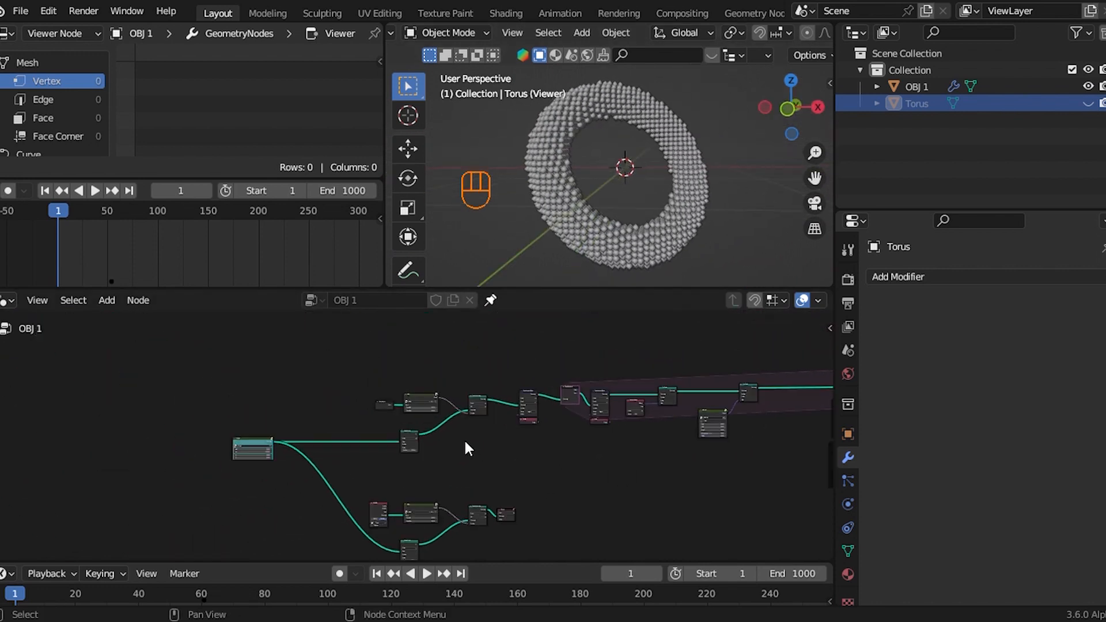
left_click_drag(350, 375, 511, 461)
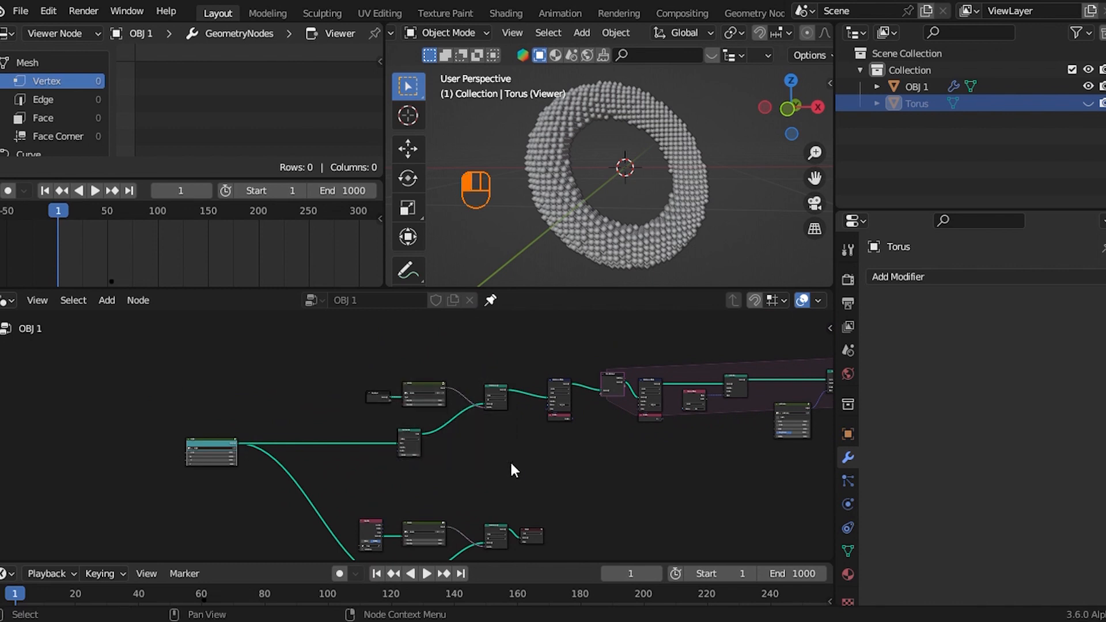
key("g")
left_click(517, 470)
scroll(498, 483, "up", 1)
middle_click_drag(496, 482, 461, 438)
scroll(436, 469, "down", 1)
scroll(360, 420, "up", 2)
left_click_drag(315, 408, 566, 520)
key("g")
left_click(457, 440)
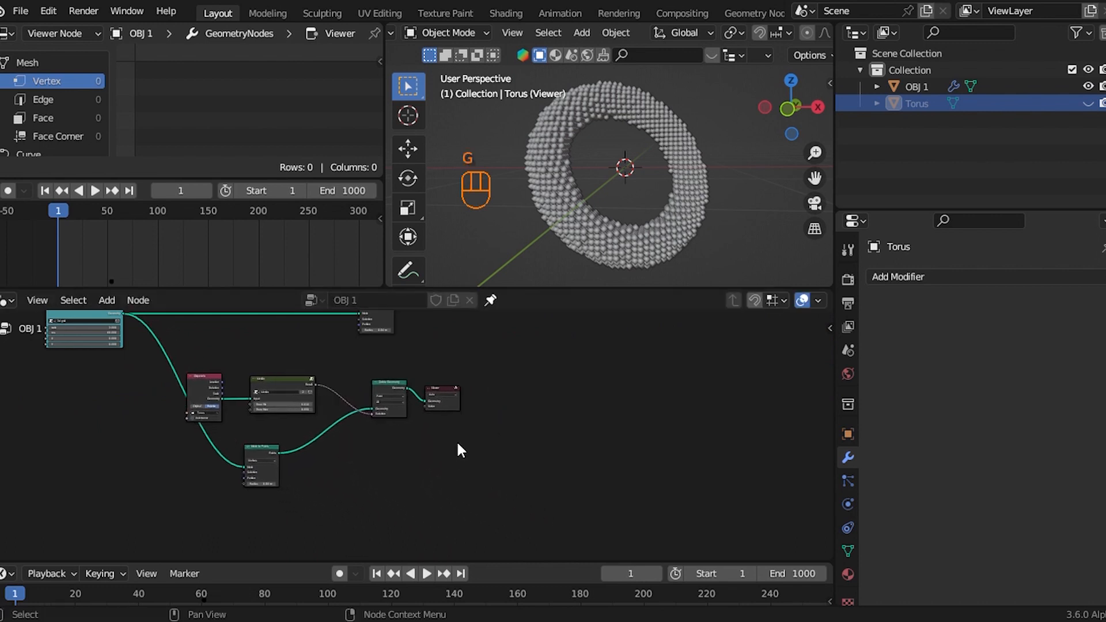
Step: Delete the Viewer node from the end of the torus branch
scroll(456, 439, "up", 1)
scroll(472, 410, "up", 1)
left_click(454, 411)
key("ctrl+x")
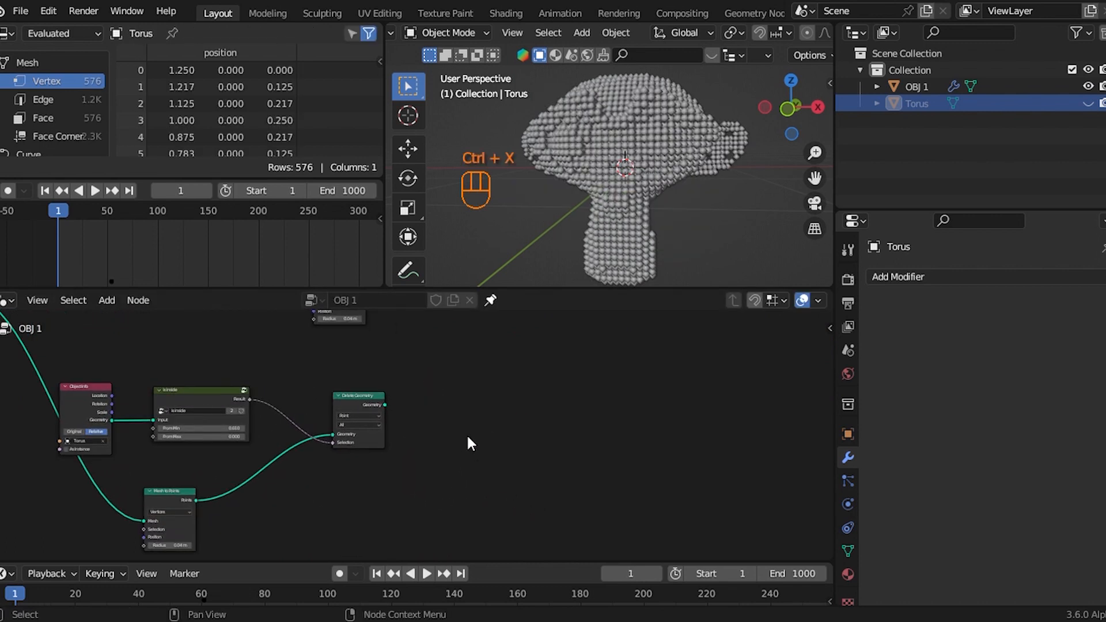
Step: Add a Sample Index node fed by the torus branch's Delete Geometry output and place it to the right of that node
scroll(369, 455, "up", 2)
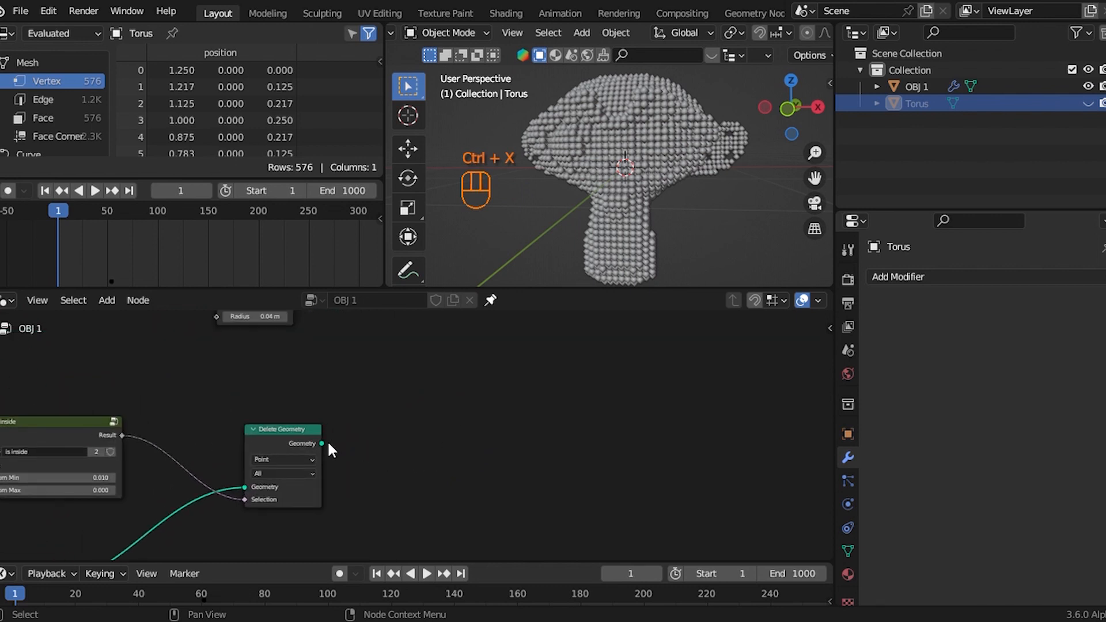
left_click_drag(323, 441, 455, 391)
scroll(432, 419, "down", 2)
left_click_drag(345, 454, 490, 413)
type("inde")
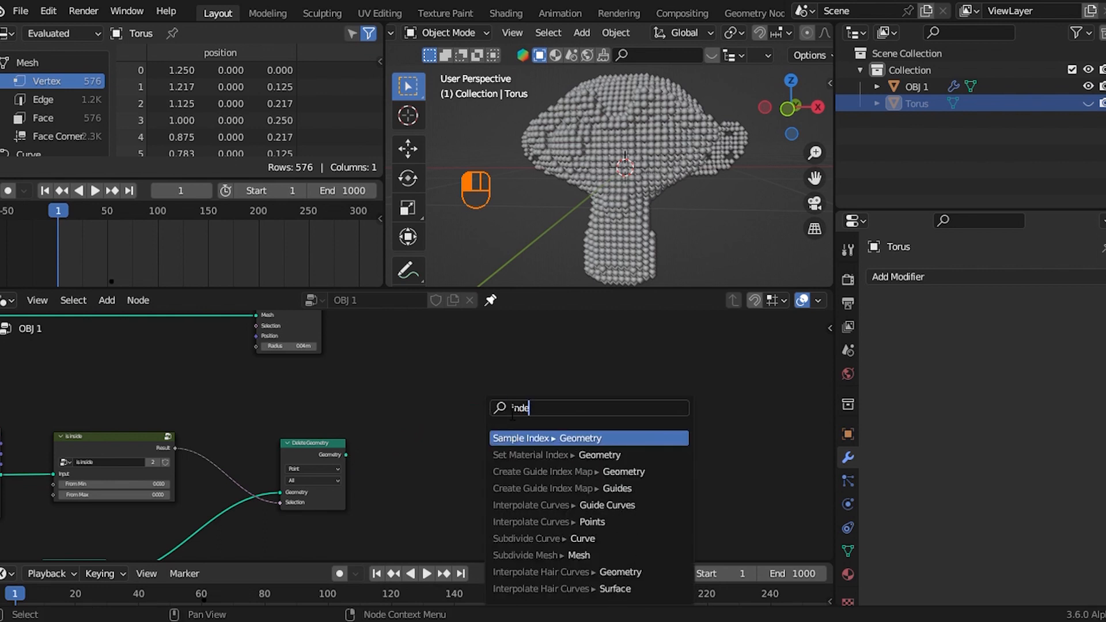
left_click(569, 441)
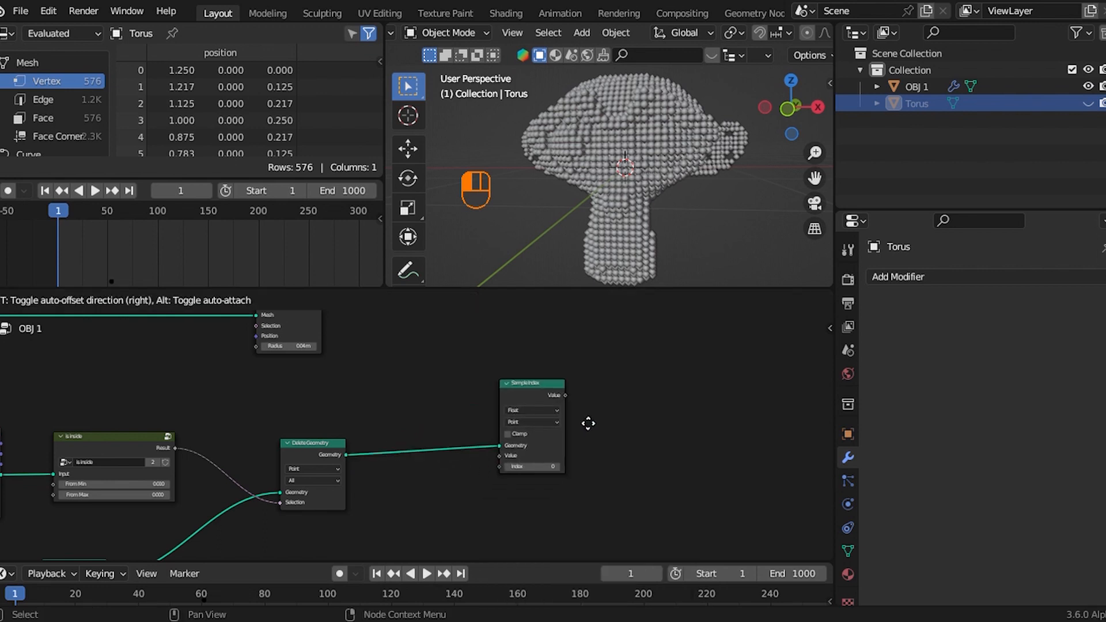
left_click(583, 381)
Step: Set Sample Index to Vector and connect a new Position node, placed beneath it, to its Value input
scroll(510, 417, "up", 2)
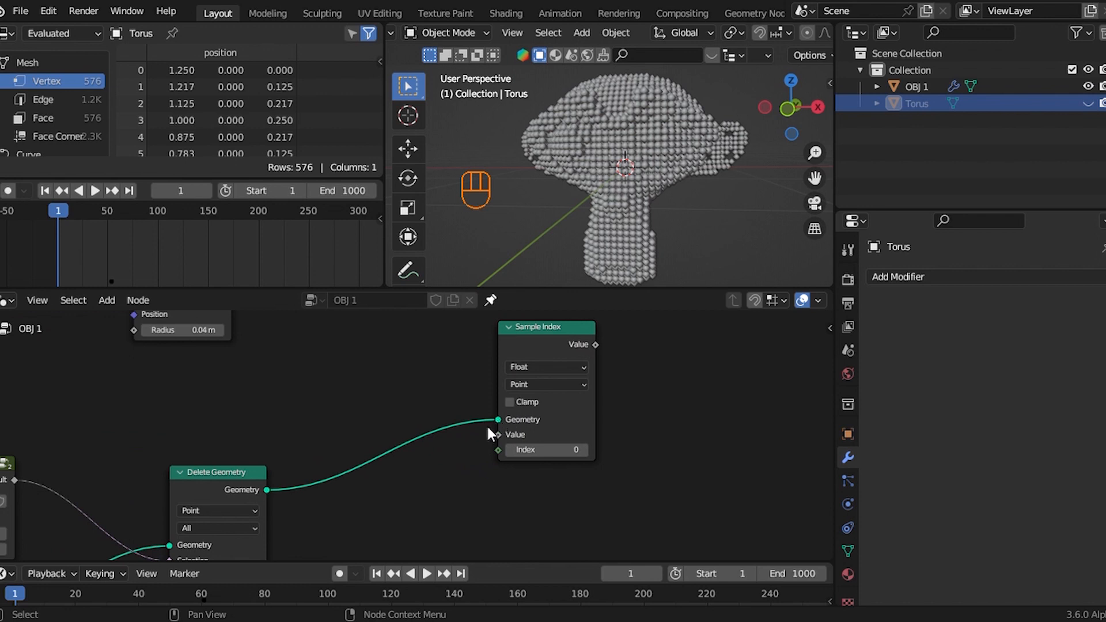
scroll(488, 431, "up", 1)
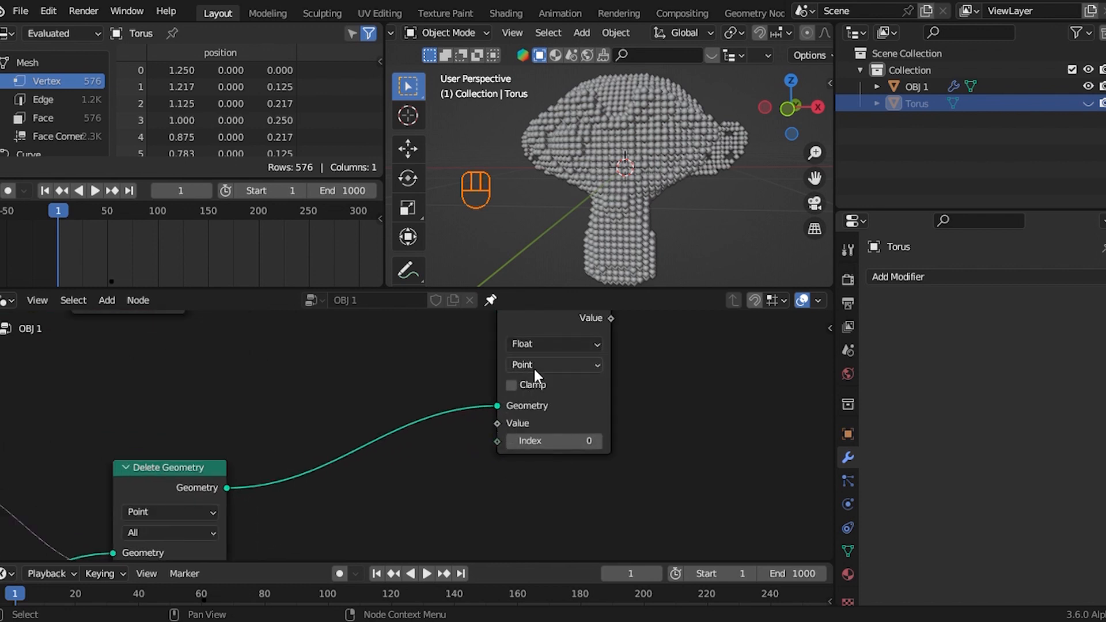
left_click(540, 345)
left_click(547, 397)
left_click_drag(499, 423, 578, 501)
type("po")
left_click(569, 448)
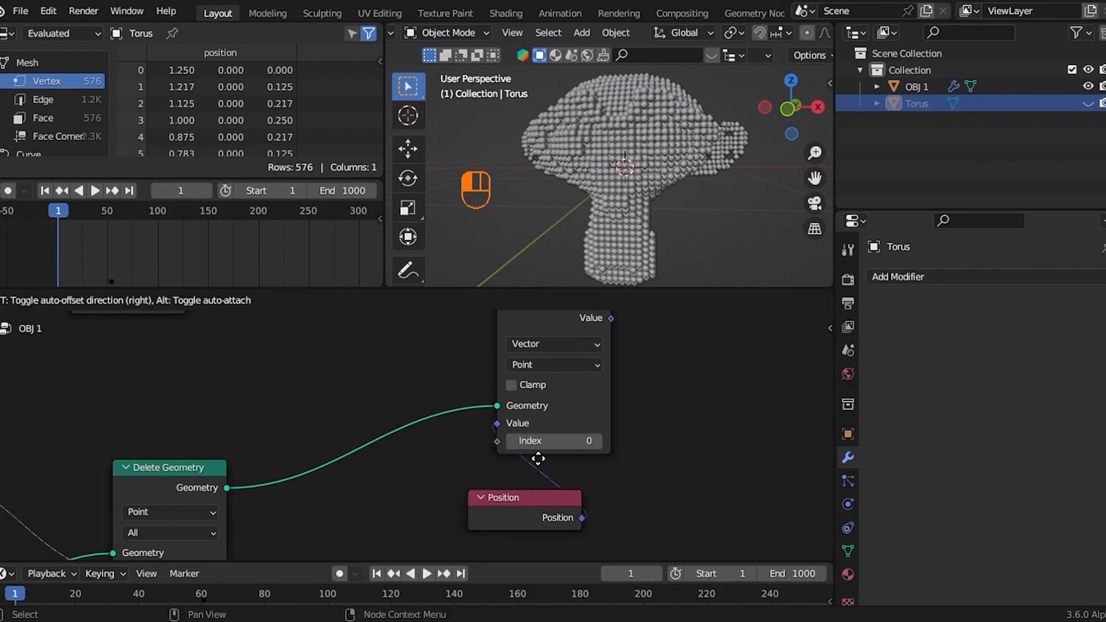
left_click(565, 447)
left_click_drag(497, 441, 462, 488)
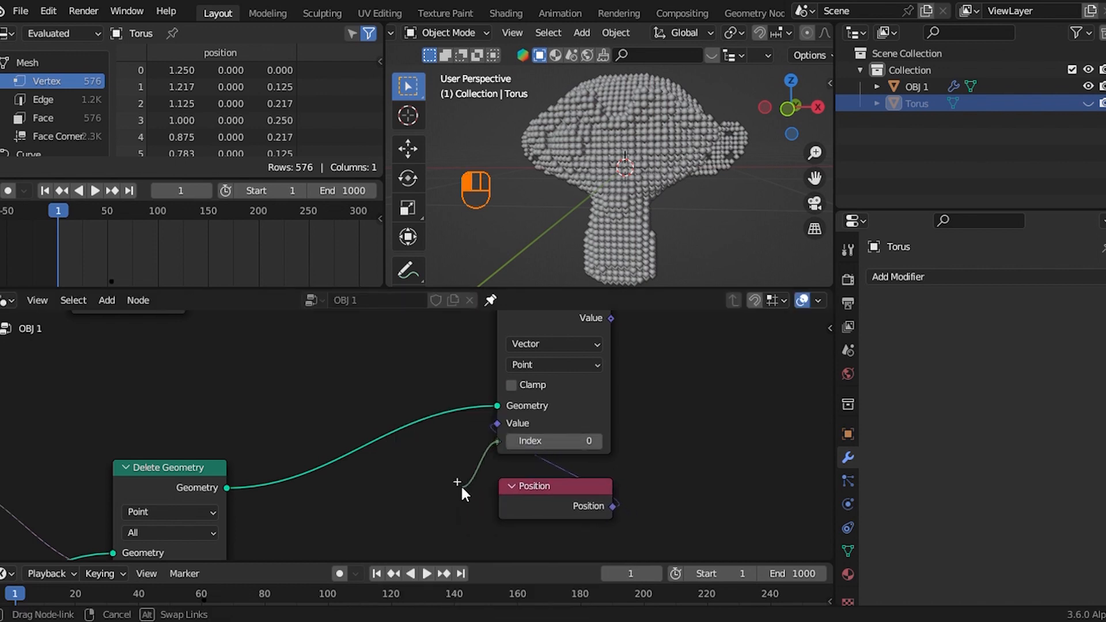
right_click(460, 487)
Step: Move the monkey branch's Mesh to Points node left along X to make room beside it
scroll(345, 435, "down", 6)
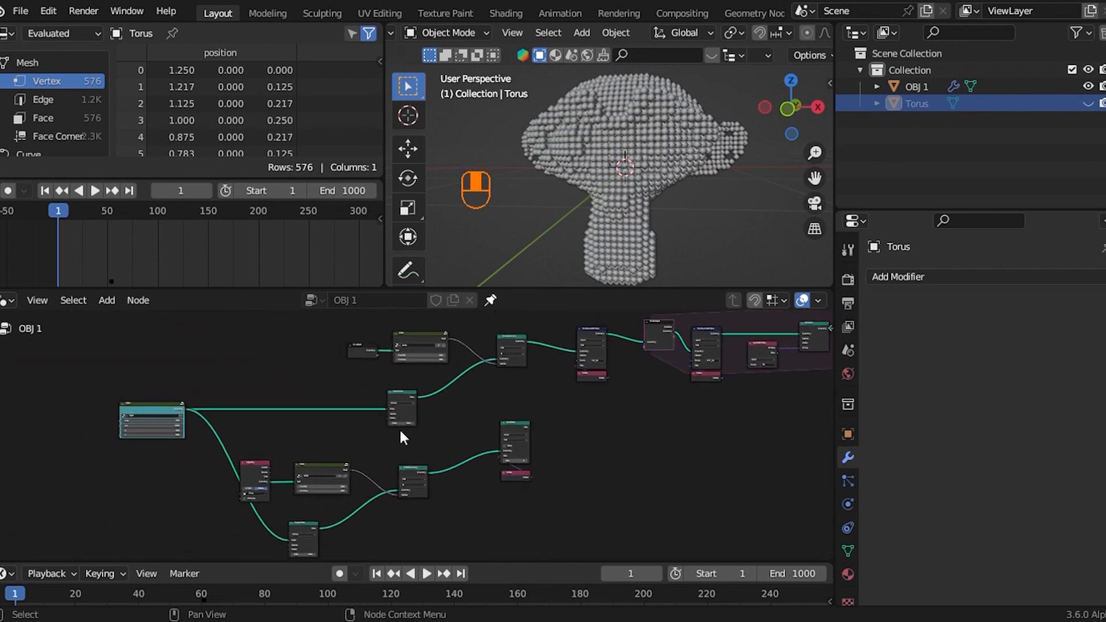
scroll(398, 420, "up", 3)
left_click(403, 389)
key("g")
key("x")
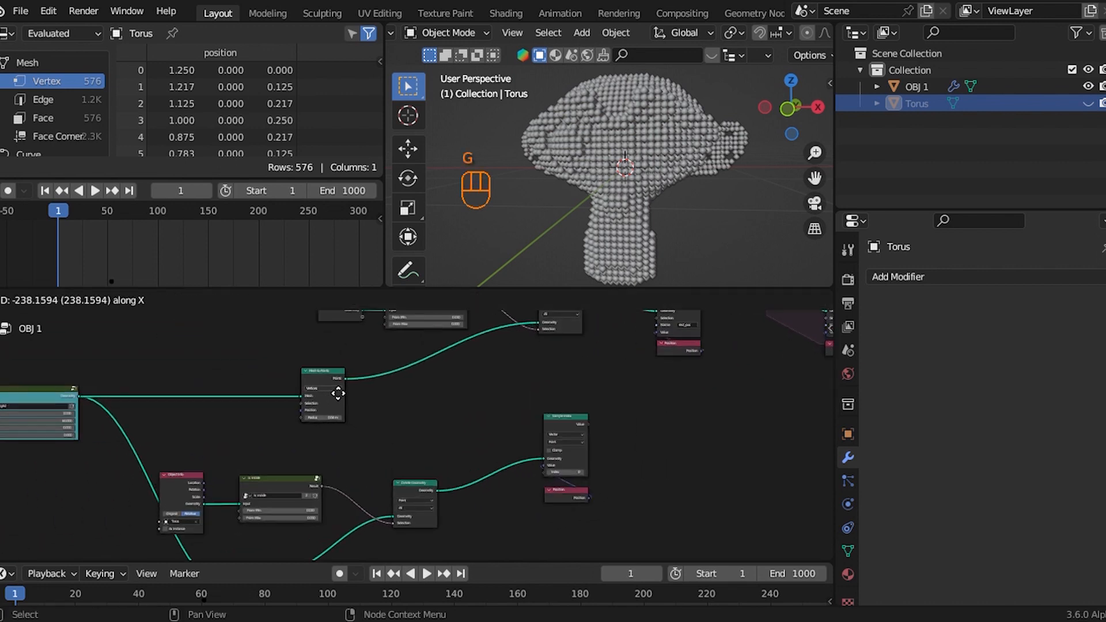
left_click(385, 380)
scroll(386, 378, "up", 1)
key("g")
key("x")
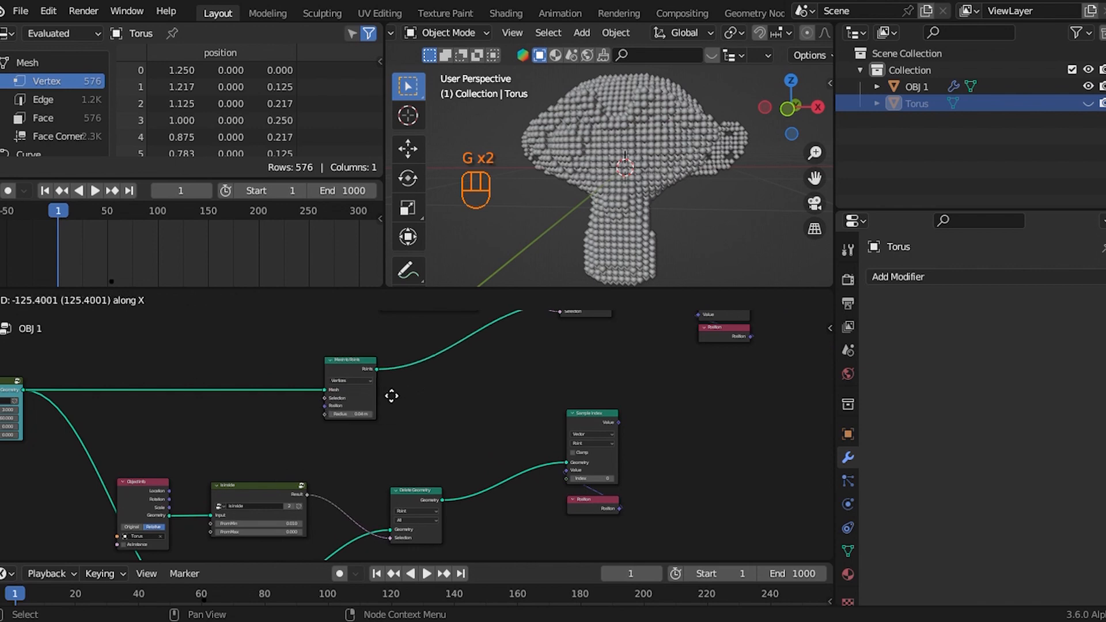
left_click(391, 396)
Step: Add a Domain Size node connected to the Points output of the monkey branch's Mesh to Points node
scroll(382, 382, "up", 2)
left_click_drag(348, 329, 429, 380)
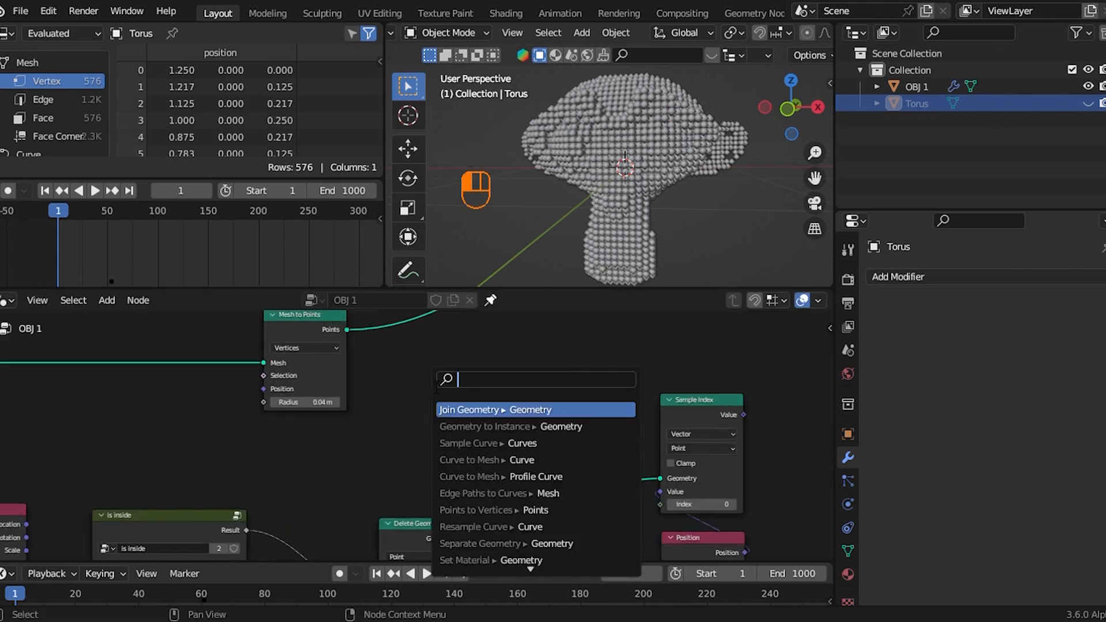
type("roma")
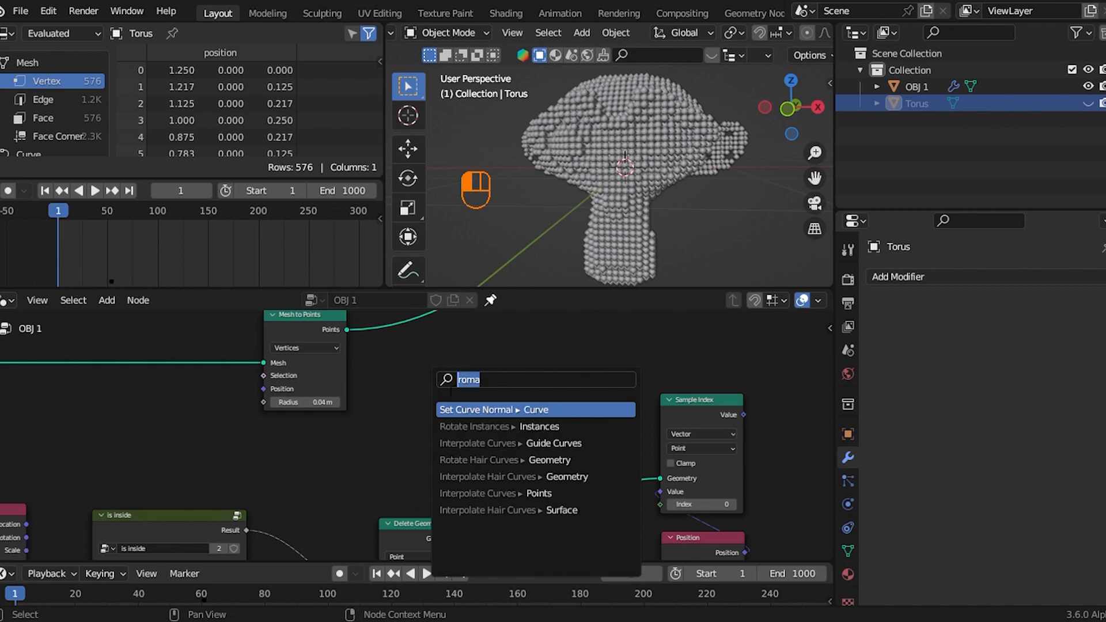
type("doma")
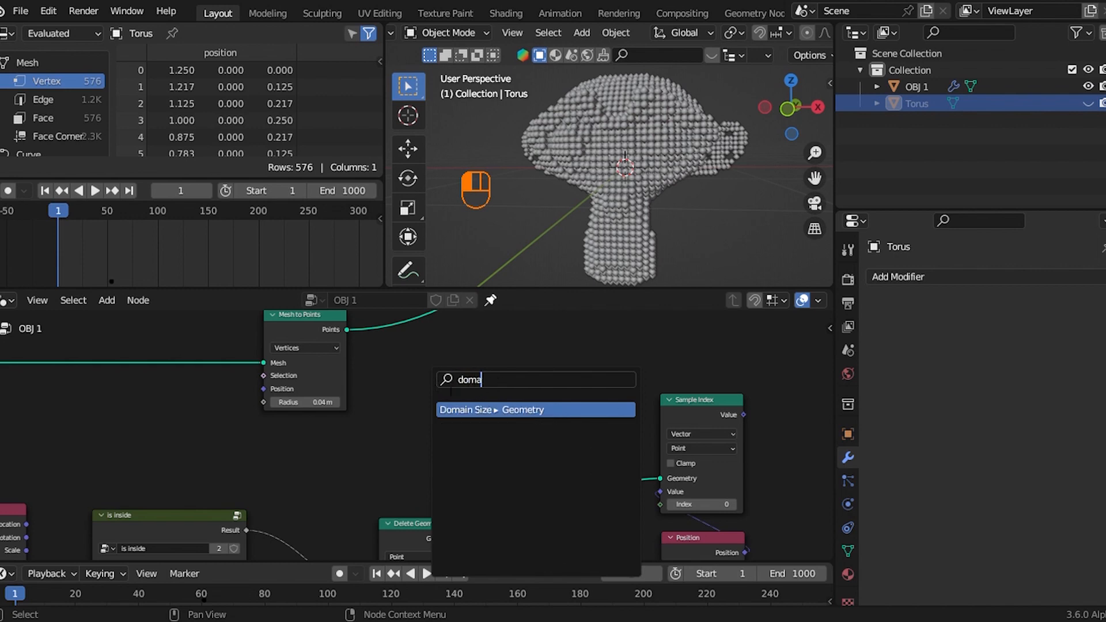
key("Return")
left_click(463, 394)
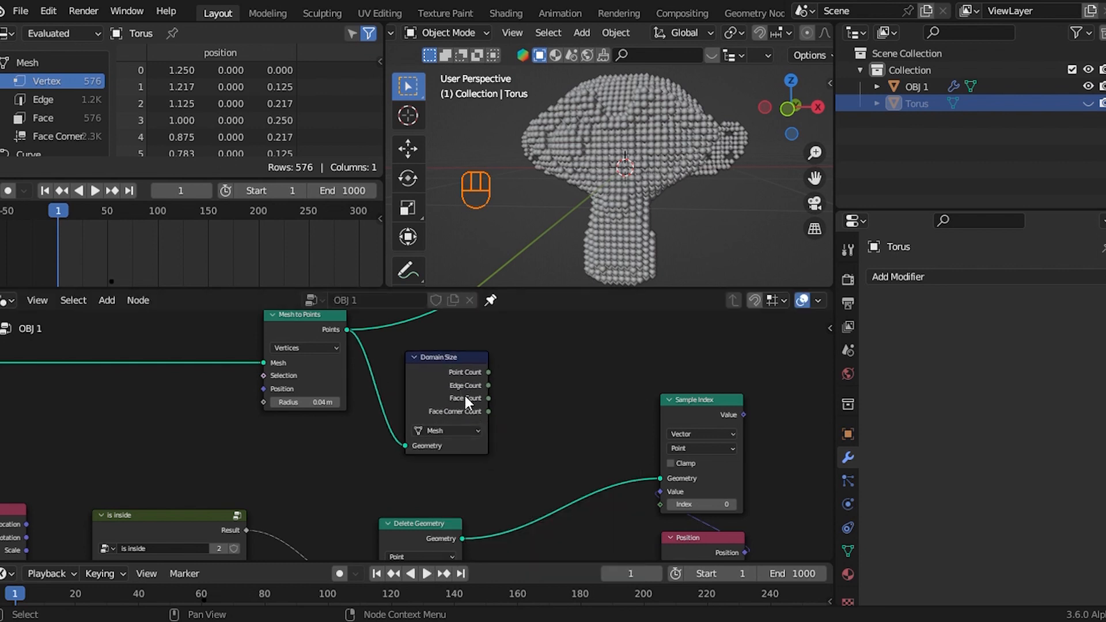
Step: Set Domain Size to Point Cloud and connect its Point Count to the Sample Index node's Index input
scroll(466, 395, "down", 3)
scroll(478, 397, "up", 2)
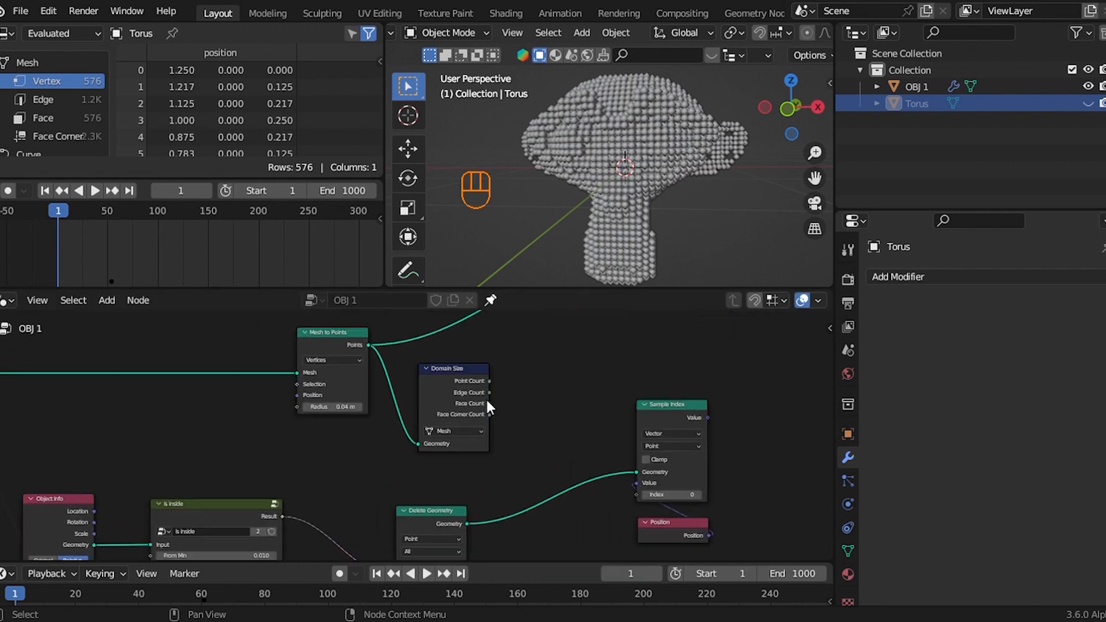
left_click(456, 429)
left_click(458, 451)
scroll(497, 449, "up", 2)
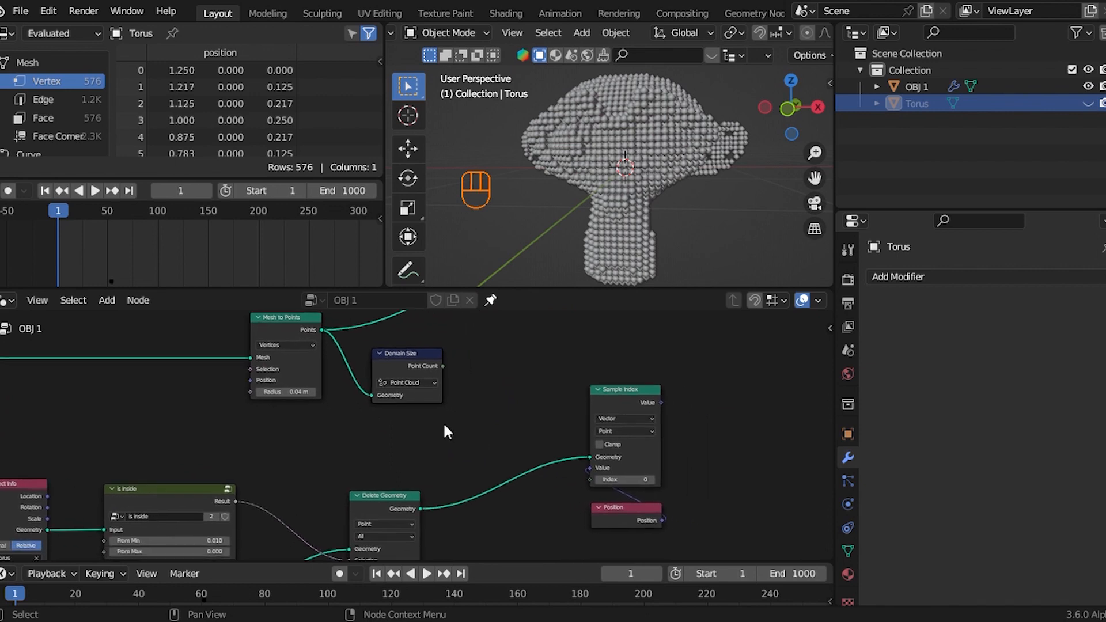
left_click_drag(451, 344, 633, 490)
Step: Duplicate the rest_pos Store Named Attribute node and insert the copy between Delete Geometry and the original along X
scroll(690, 475, "down", 2)
middle_click_drag(690, 474, 458, 479)
scroll(618, 448, "down", 1)
scroll(519, 459, "up", 7)
scroll(516, 456, "down", 8)
scroll(509, 452, "up", 3)
scroll(489, 447, "down", 4)
scroll(436, 443, "down", 5)
middle_click_drag(430, 427, 489, 448)
scroll(490, 444, "up", 4)
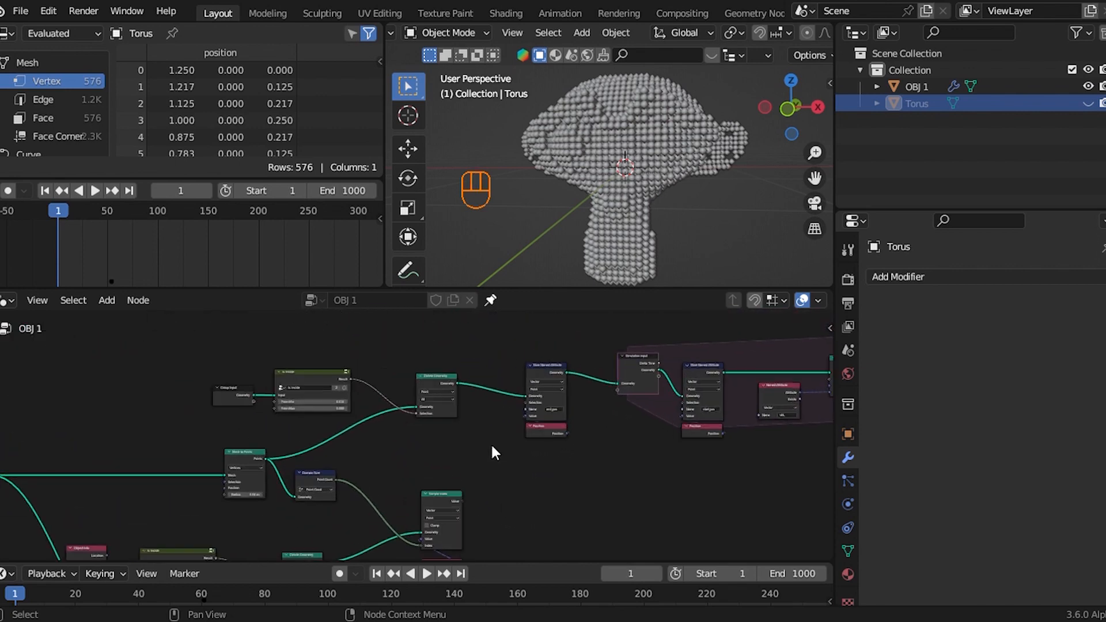
scroll(547, 435, "down", 6)
middle_click_drag(557, 433, 469, 436)
scroll(468, 429, "up", 4)
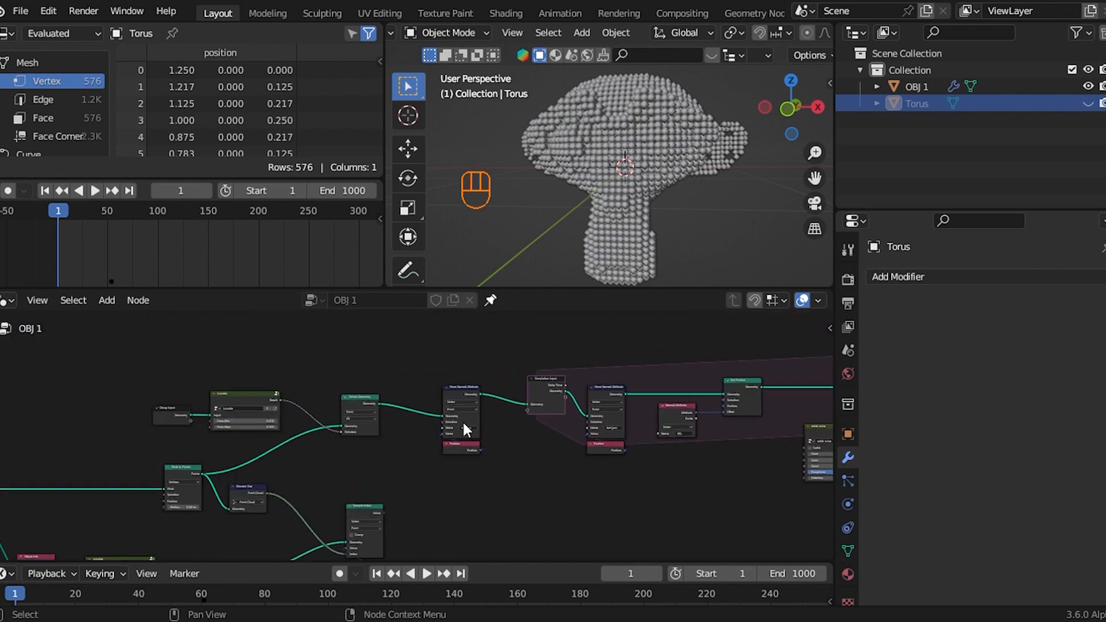
key("shift+d")
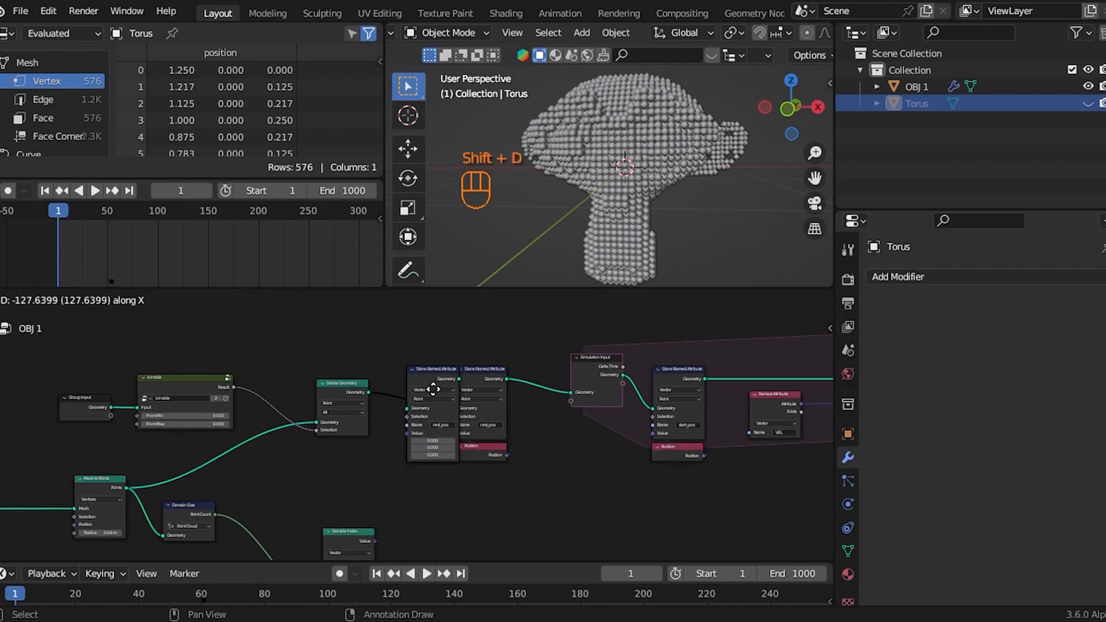
left_click(431, 394)
Step: Set the duplicated Store Named Attribute node's attribute name to rest_pos2
scroll(455, 406, "up", 2)
scroll(463, 412, "up", 1)
left_click(468, 415)
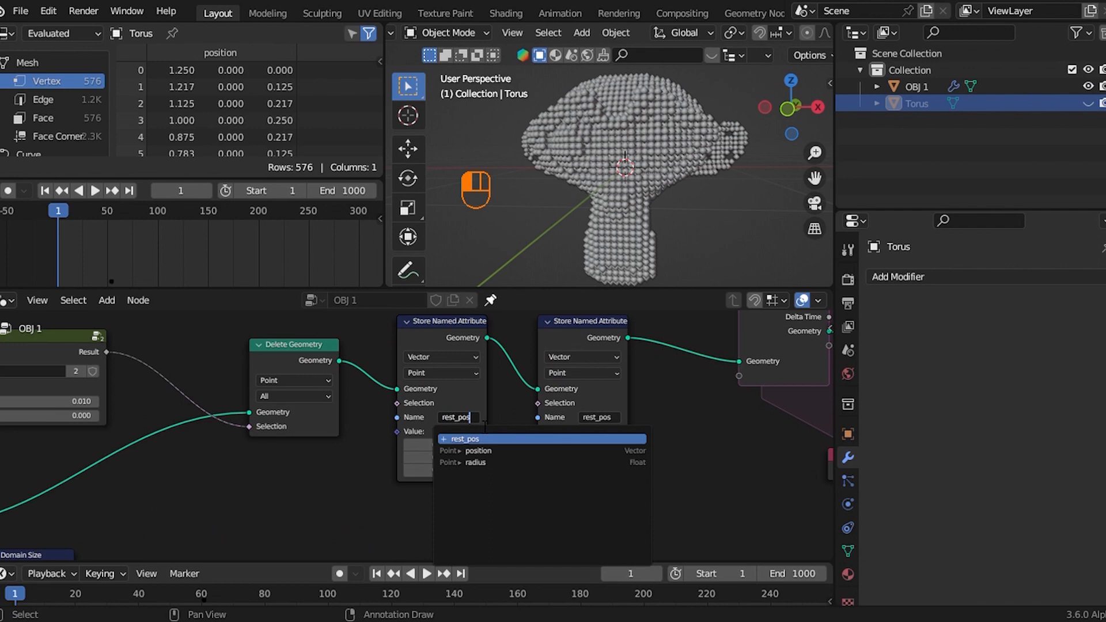
type("2")
key("Return")
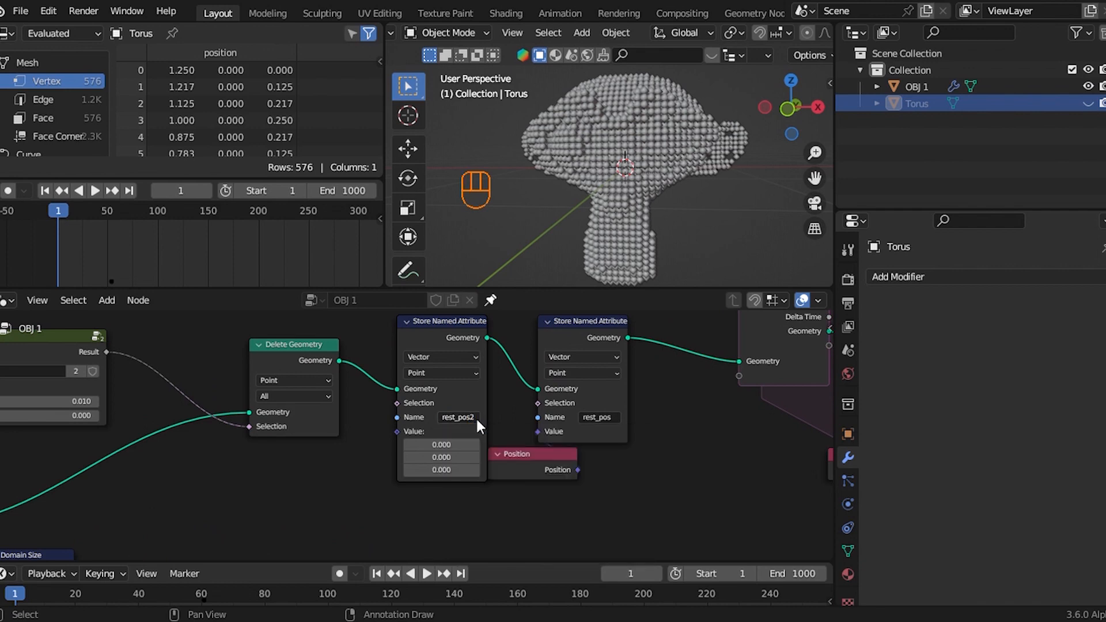
Step: Preview the monkey branch's Delete Geometry output in a Viewer node with the Sample Index Value as the viewed data
scroll(471, 416, "down", 2)
scroll(424, 421, "up", 2)
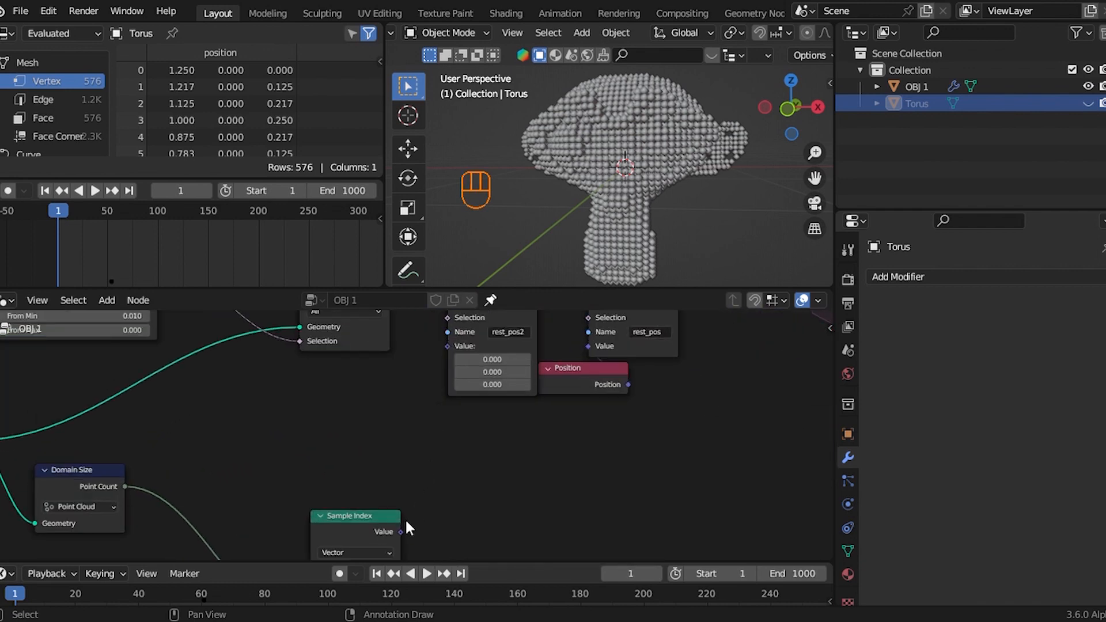
scroll(406, 523, "down", 2)
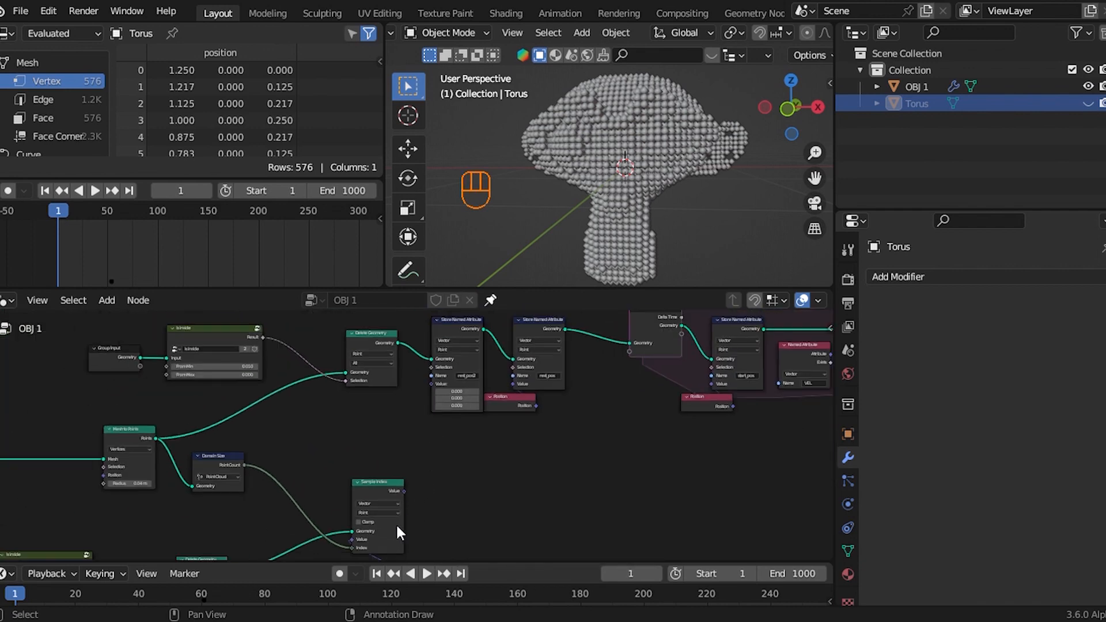
left_click(373, 337, "ctrl+shift")
left_click(389, 482, "ctrl+shift")
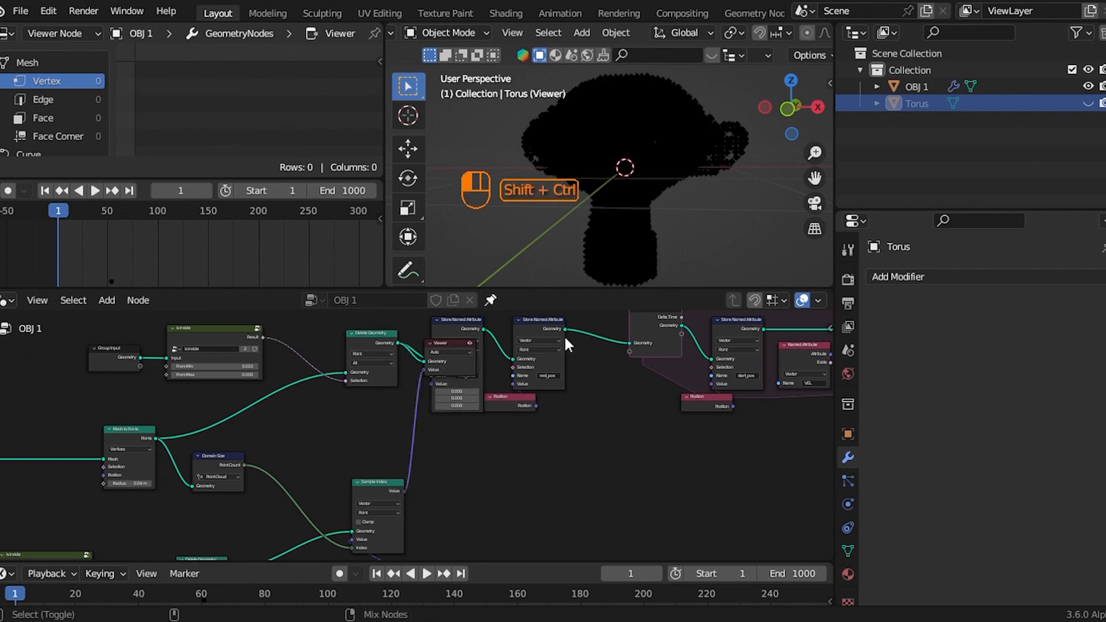
left_click_drag(777, 115, 787, 106)
Step: Cut the link between Domain Size's Point Count and the Sample Index node's Index input
middle_click_drag(397, 451, 510, 374)
scroll(495, 381, "up", 3)
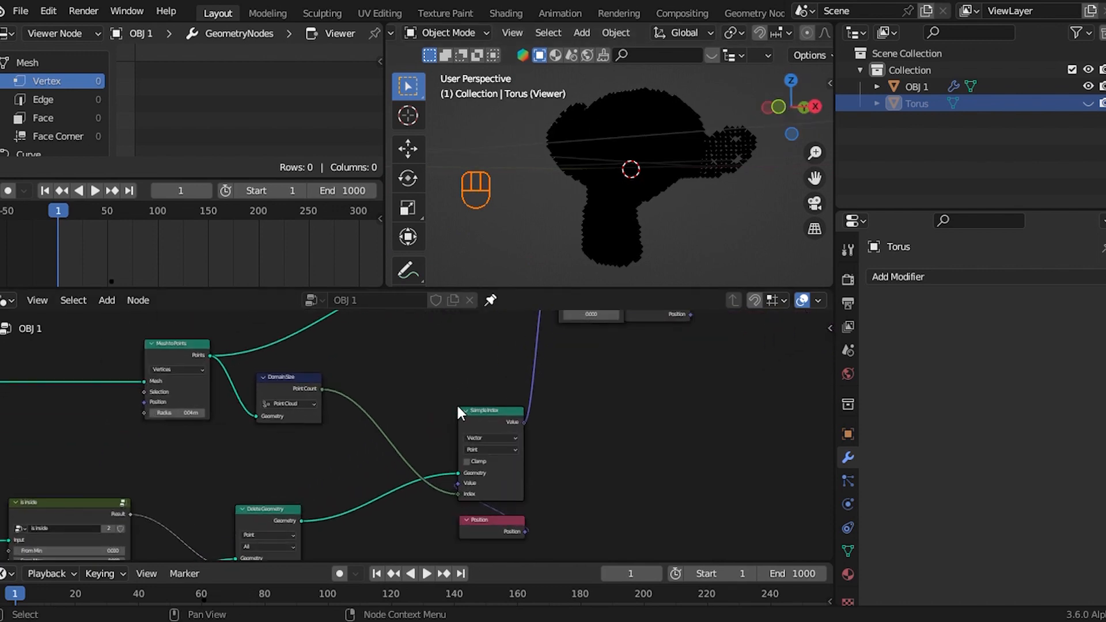
right_click_drag(419, 423, 420, 424, "ctrl")
Step: Add an integer Random Value node connected to the Sample Index node's Index input, placed below the incoming geometry link
middle_click_drag(447, 440, 489, 389)
scroll(507, 416, "up", 2)
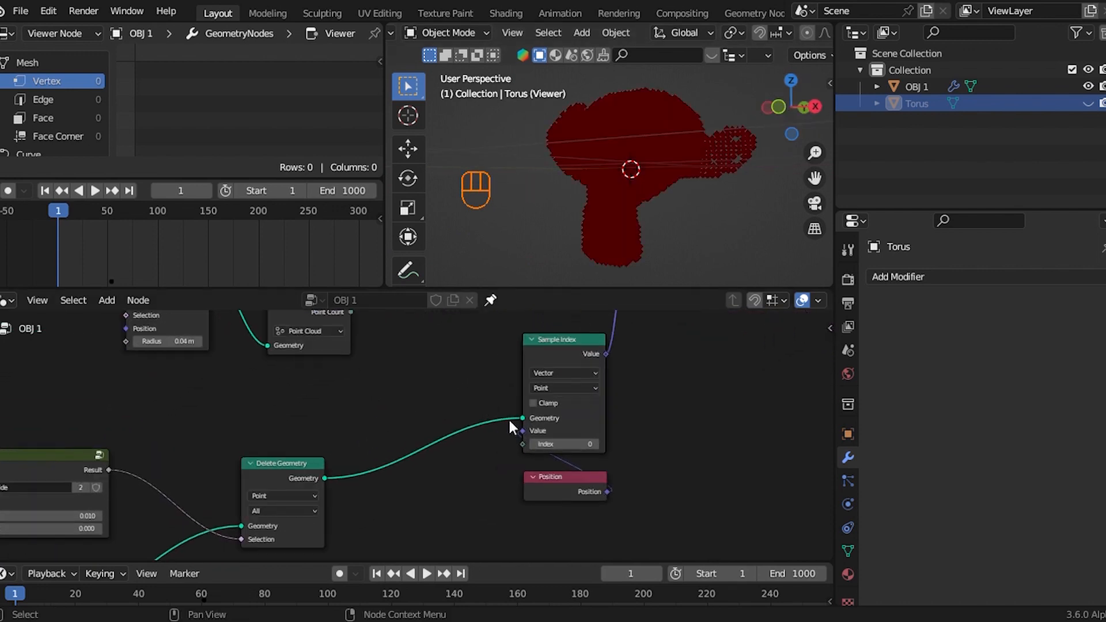
left_click_drag(530, 444, 463, 456)
type("rand")
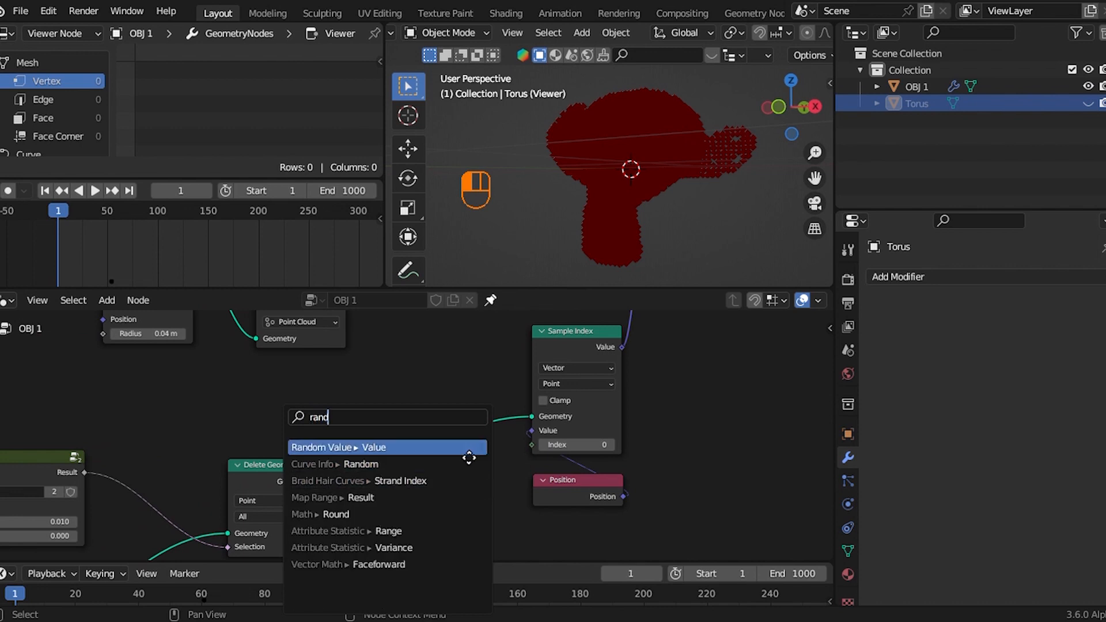
key("Return")
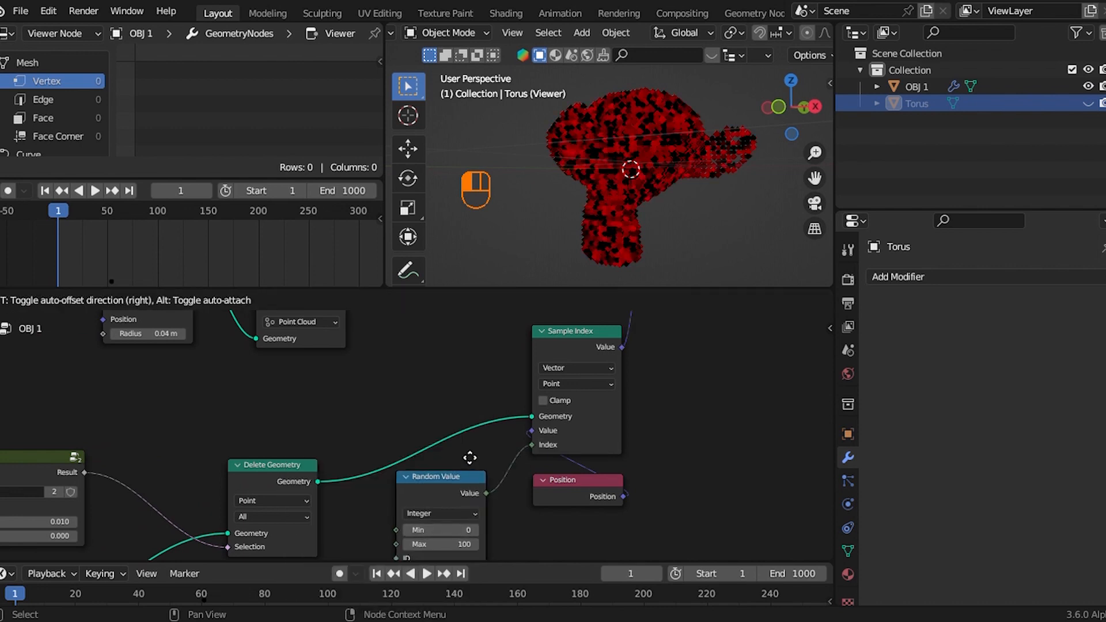
left_click(486, 468)
Step: Try Max values of 1000 and 10000 on the Random Value node that drives the sample index
scroll(481, 483, "up", 2)
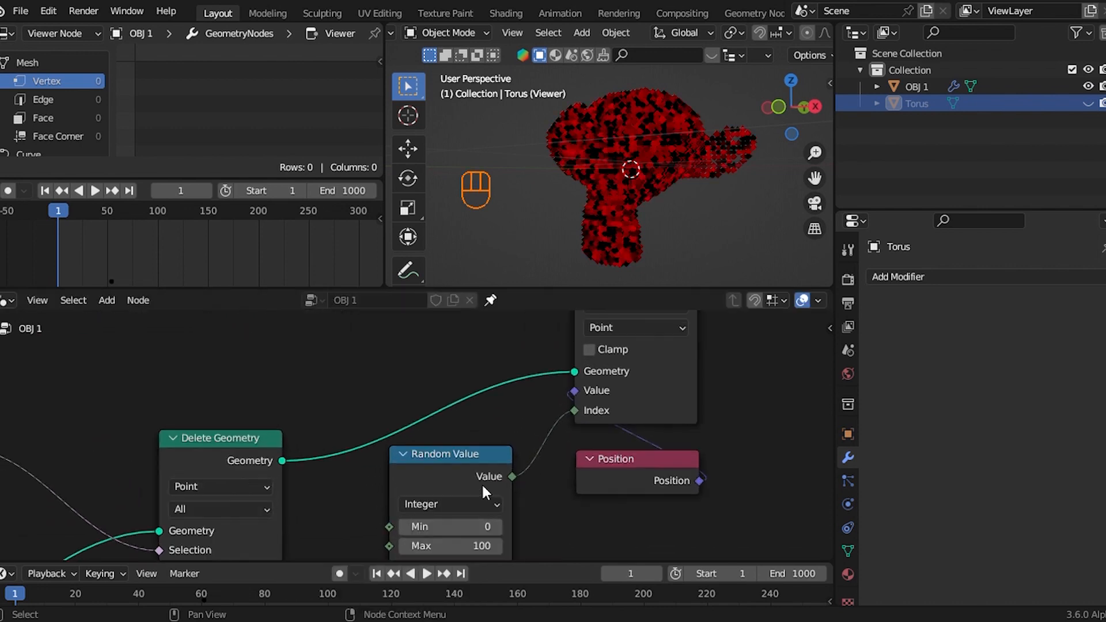
left_click(472, 544)
type("1")
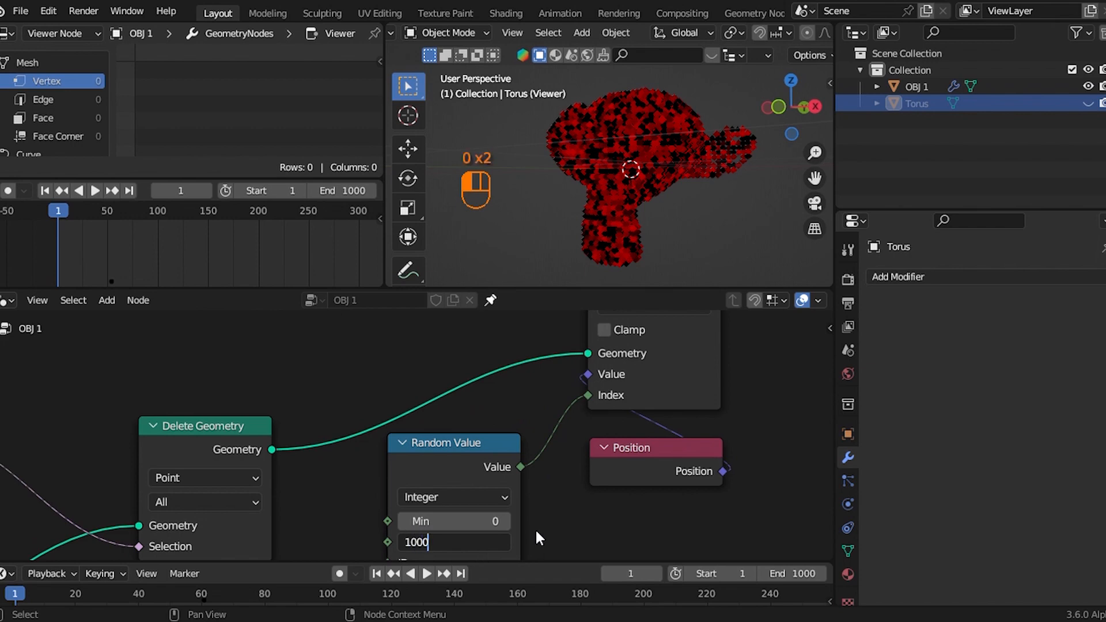
type("000")
key("Return")
scroll(565, 521, "down", 1)
scroll(544, 507, "up", 2)
left_click(510, 508)
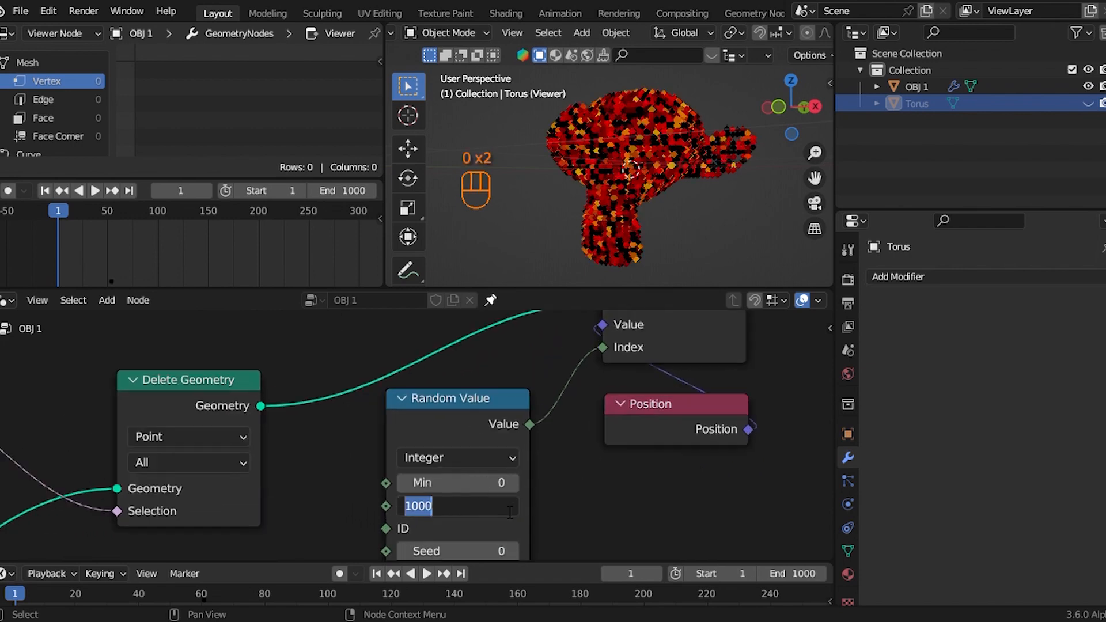
type("10")
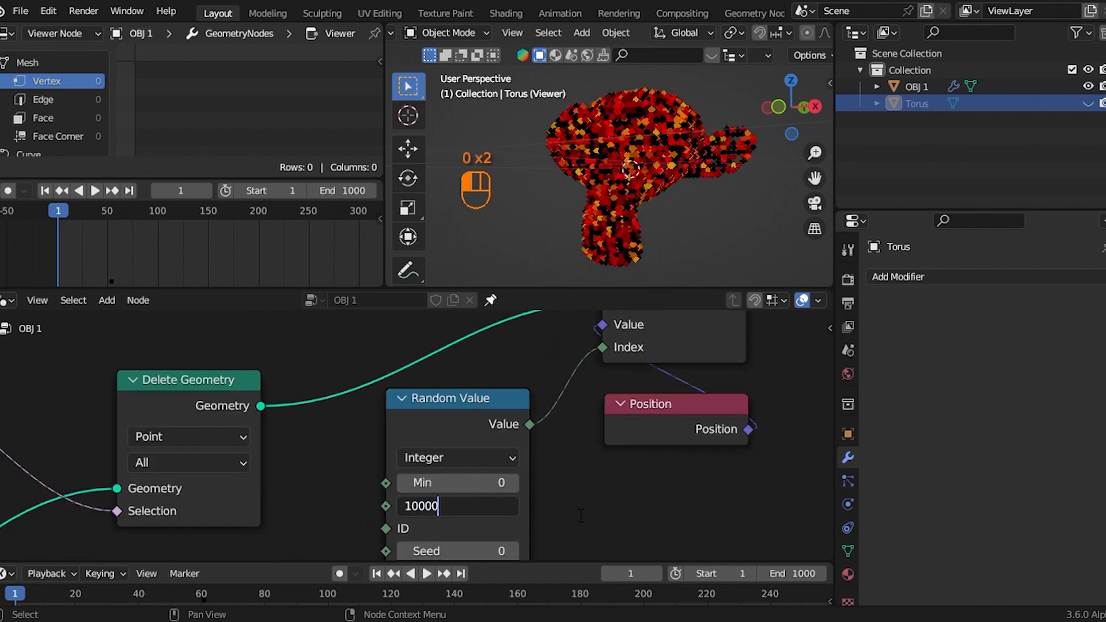
key("Return")
Step: Set the Random Value node's Max to 5000
scroll(658, 453, "down", 3)
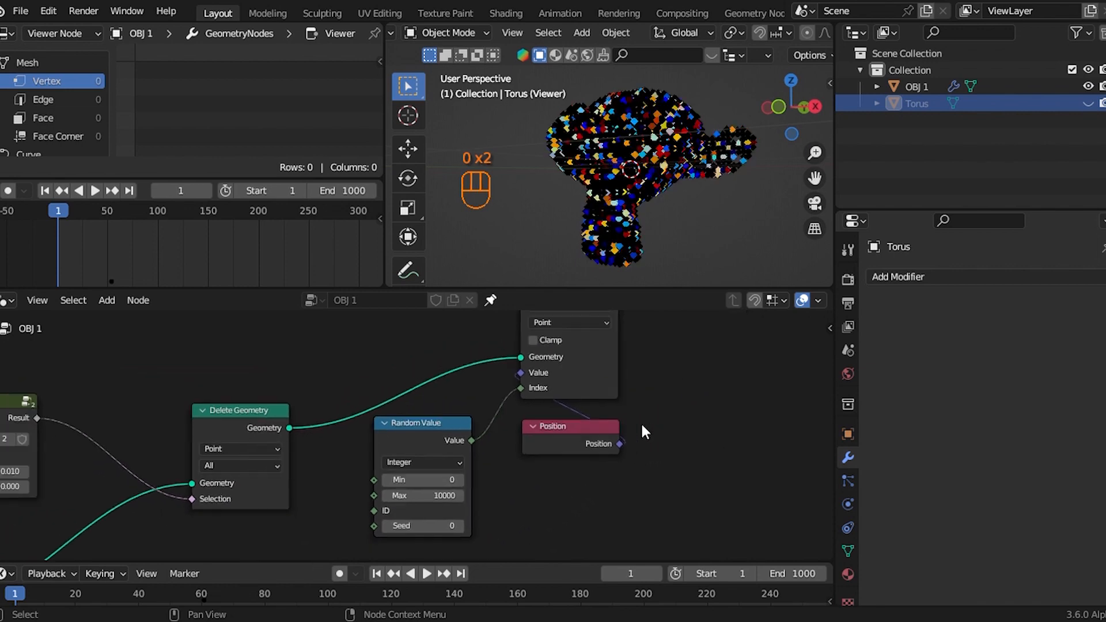
scroll(658, 416, "up", 2)
left_click(446, 521)
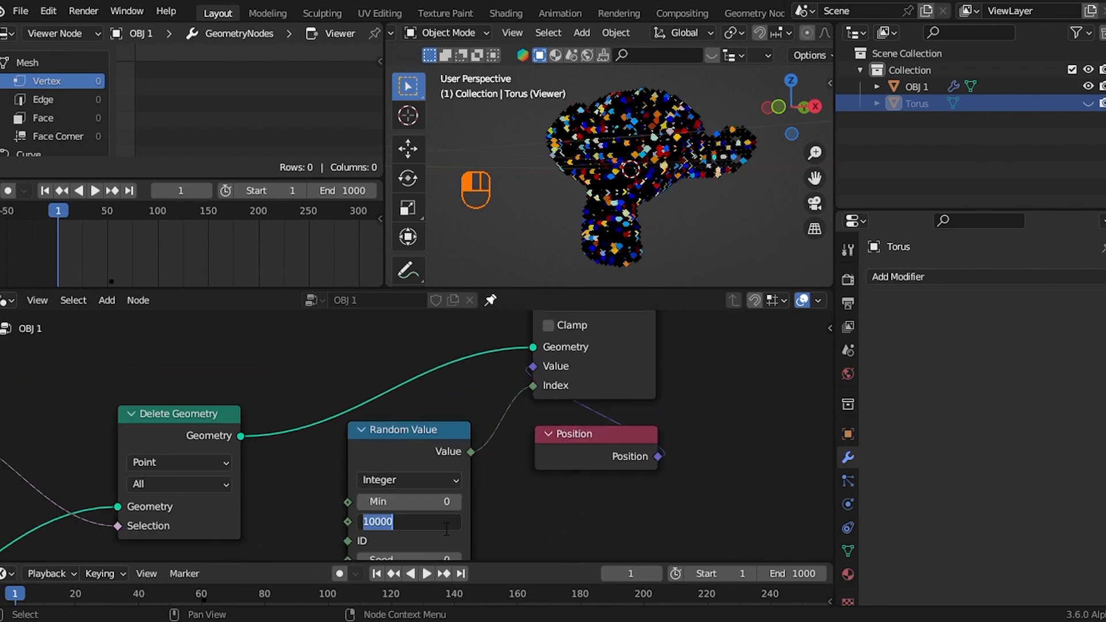
type("5000")
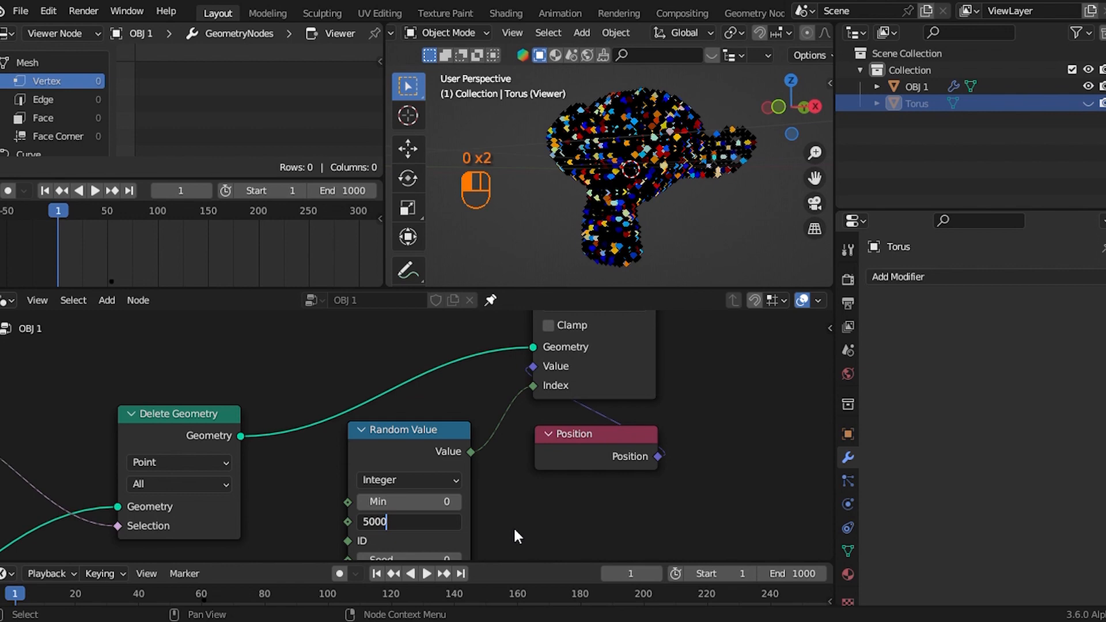
left_click(633, 453)
Step: Examine the sampled position colours on the monkey and the torus branch nodes that feed Sample Index
scroll(658, 408, "down", 4)
middle_click_drag(642, 401, 634, 414)
scroll(634, 414, "down", 3)
scroll(711, 225, "down", 1)
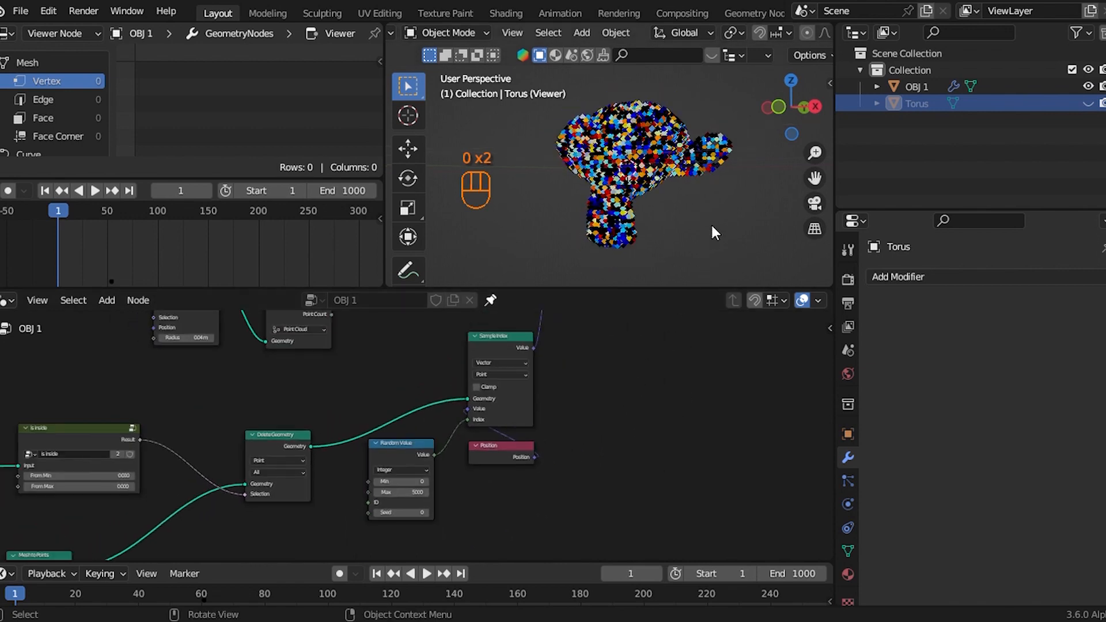
middle_click_drag(770, 141, 749, 158)
scroll(606, 346, "down", 3)
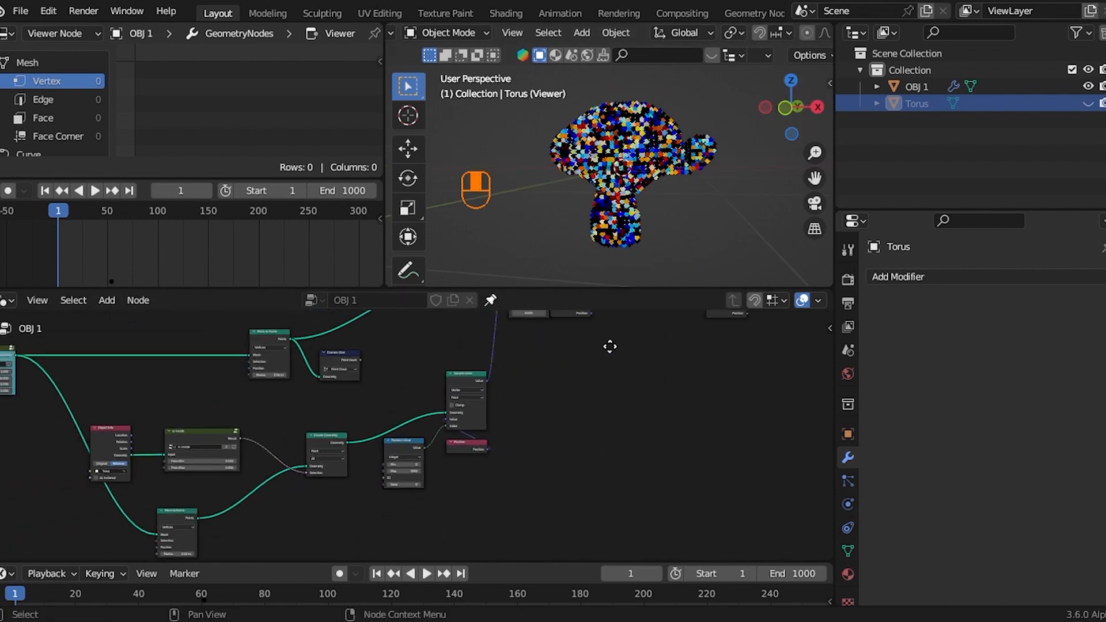
scroll(540, 394, "up", 3)
scroll(523, 406, "down", 3)
scroll(532, 403, "up", 2)
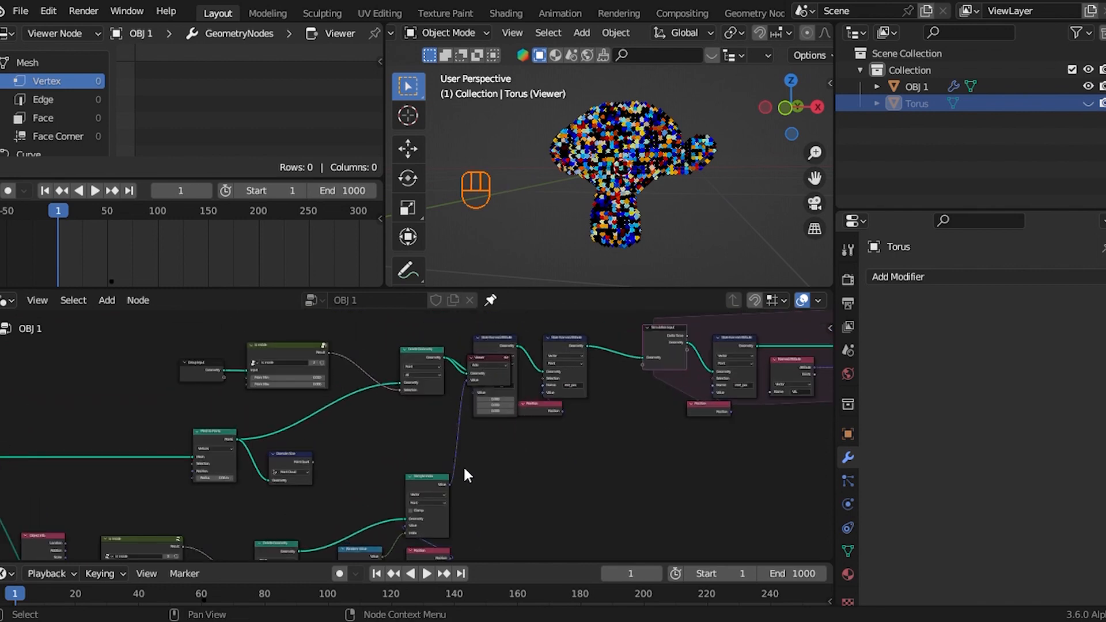
middle_click_drag(413, 515, 503, 423)
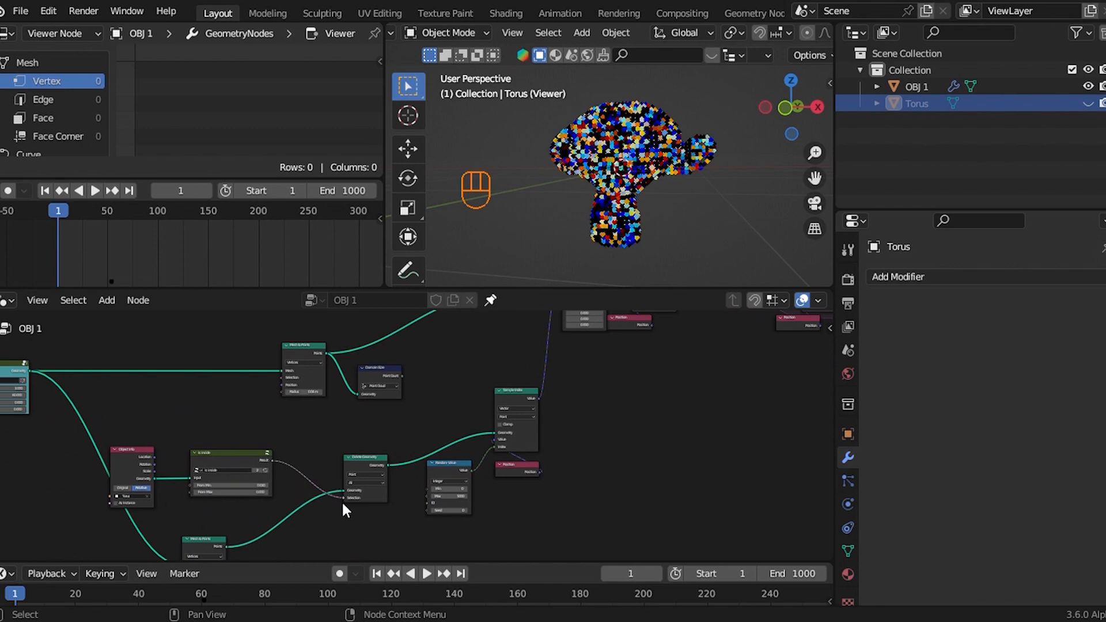
scroll(563, 432, "down", 4)
scroll(530, 448, "up", 1)
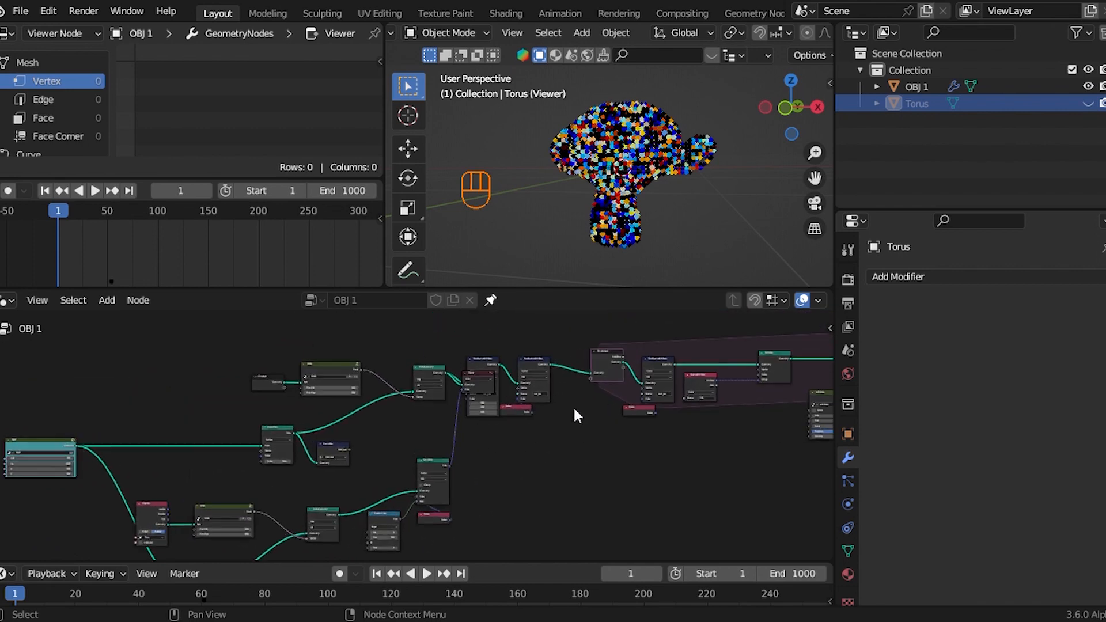
Step: Remove the Viewer node and connect the Sample Index Value output to the rest_pos2 Store Named Attribute node's Value input
scroll(572, 406, "up", 3)
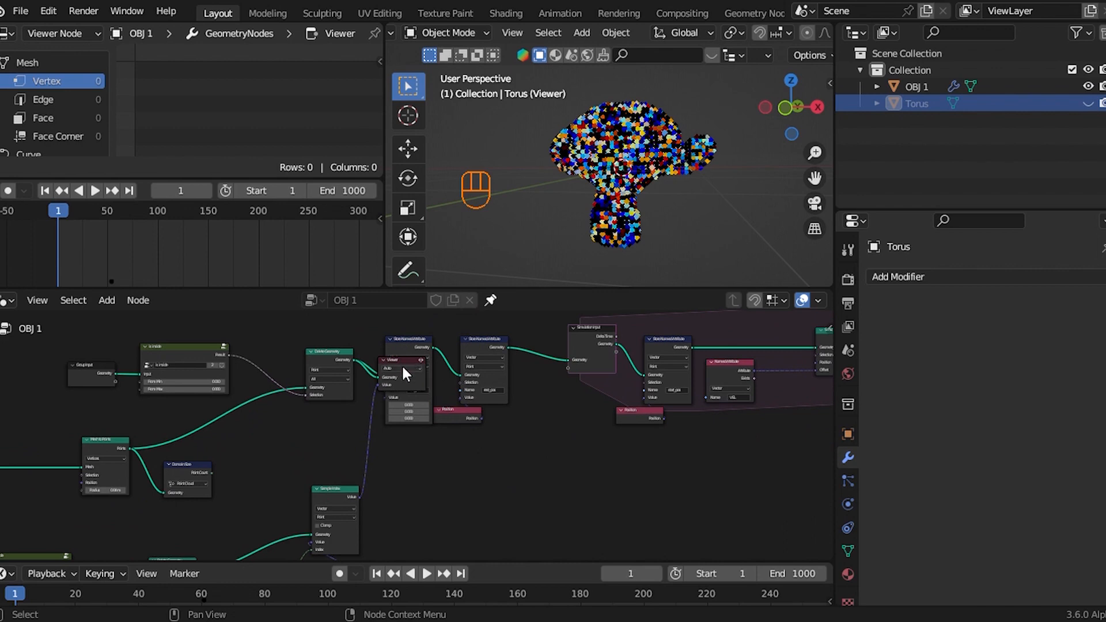
key("ctrl+x")
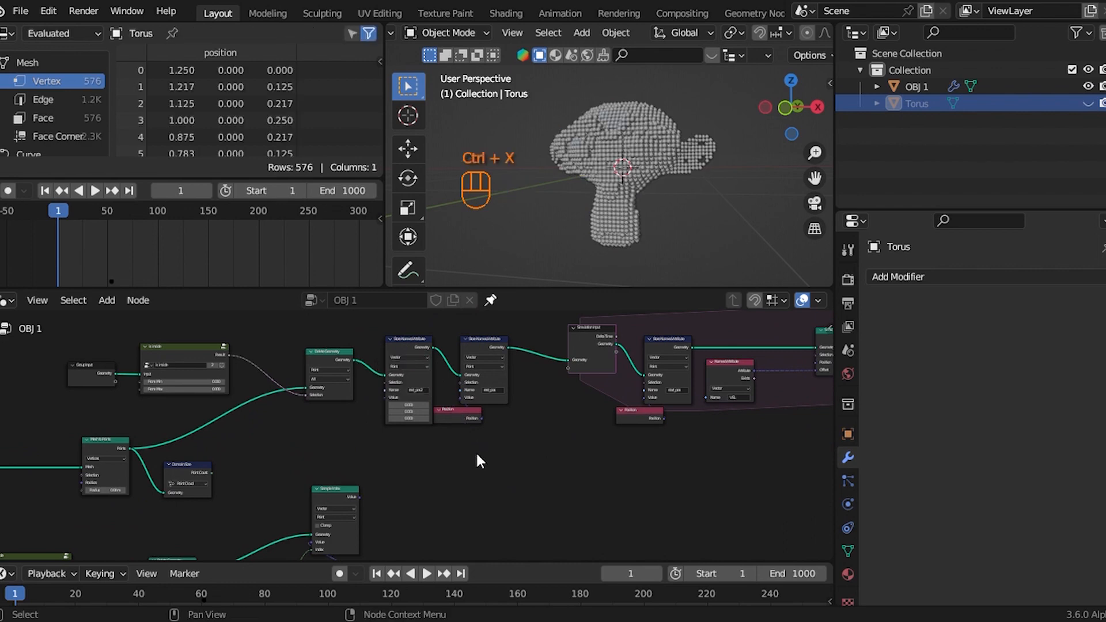
scroll(484, 456, "down", 2)
middle_click_drag(493, 462, 426, 478)
scroll(426, 478, "up", 2)
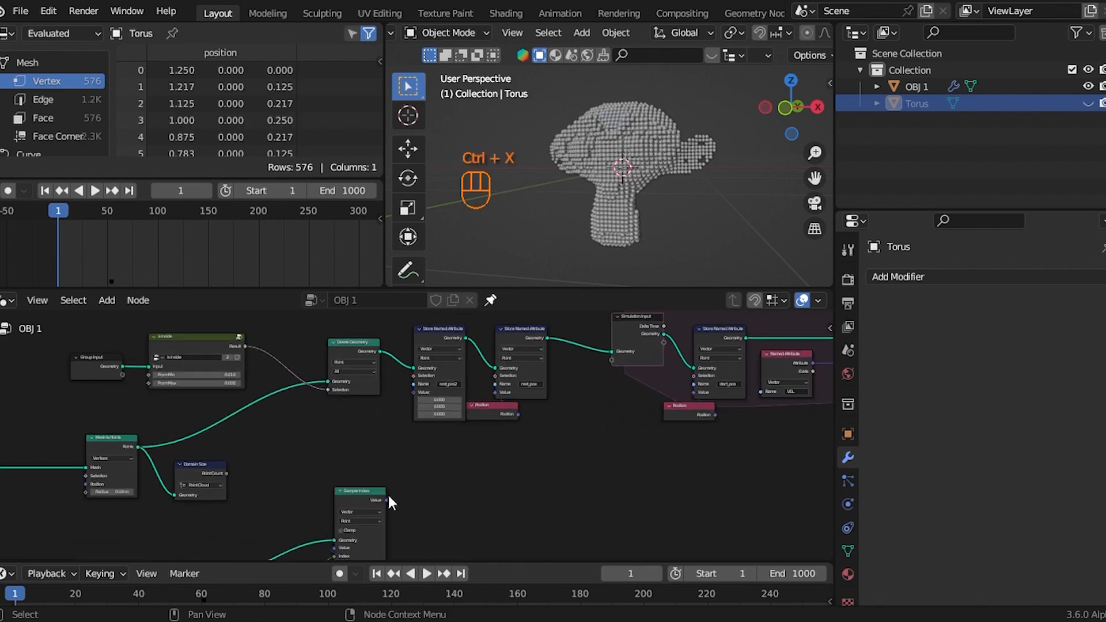
left_click_drag(387, 499, 423, 403)
Step: Frame the Sample Index, Random Value and Position nodes together and label the frame "get obj 2 data"
scroll(428, 471, "down", 5)
middle_click_drag(554, 488, 625, 468)
scroll(503, 456, "up", 3)
middle_click_drag(477, 454, 506, 453)
scroll(441, 462, "up", 2)
scroll(440, 463, "down", 2)
middle_click_drag(400, 468, 495, 419)
scroll(495, 419, "up", 5)
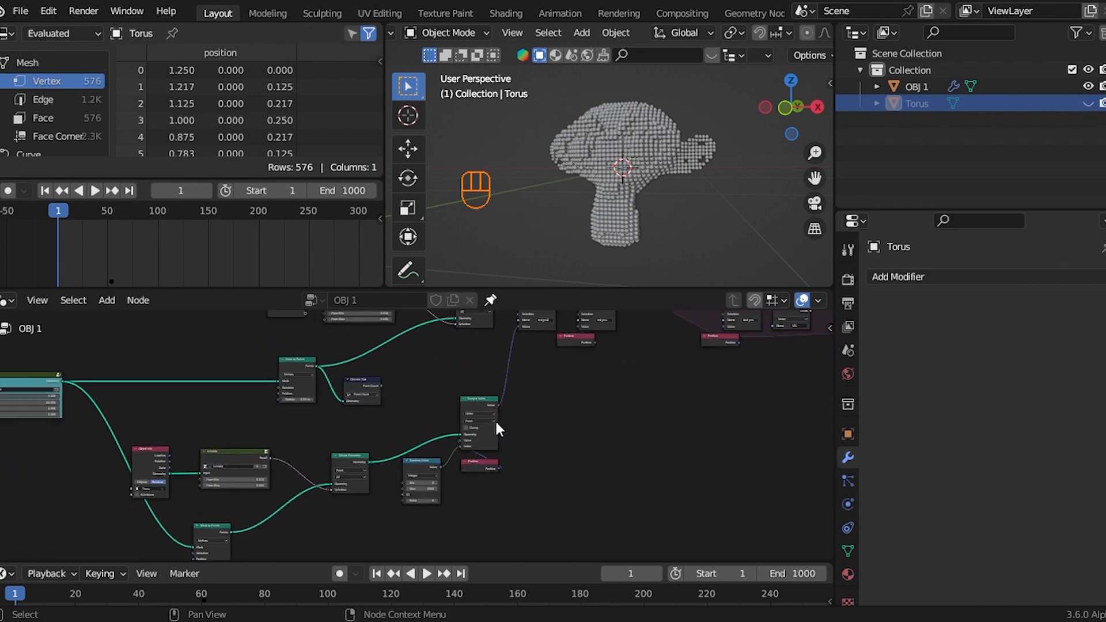
left_click_drag(382, 420, 528, 505)
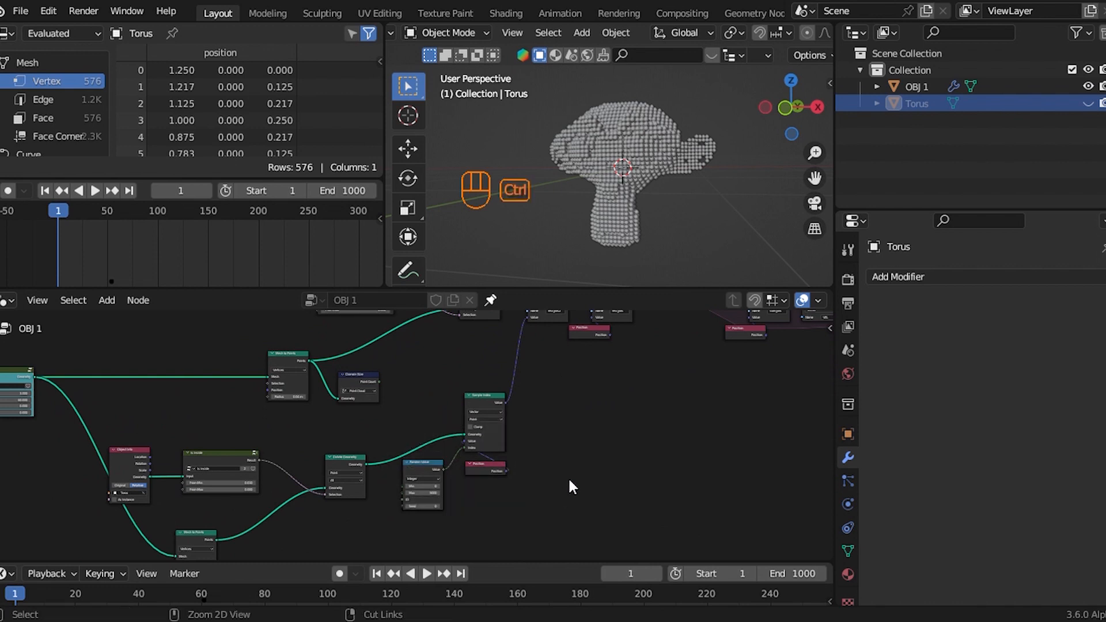
key("ctrl+j")
key("F2")
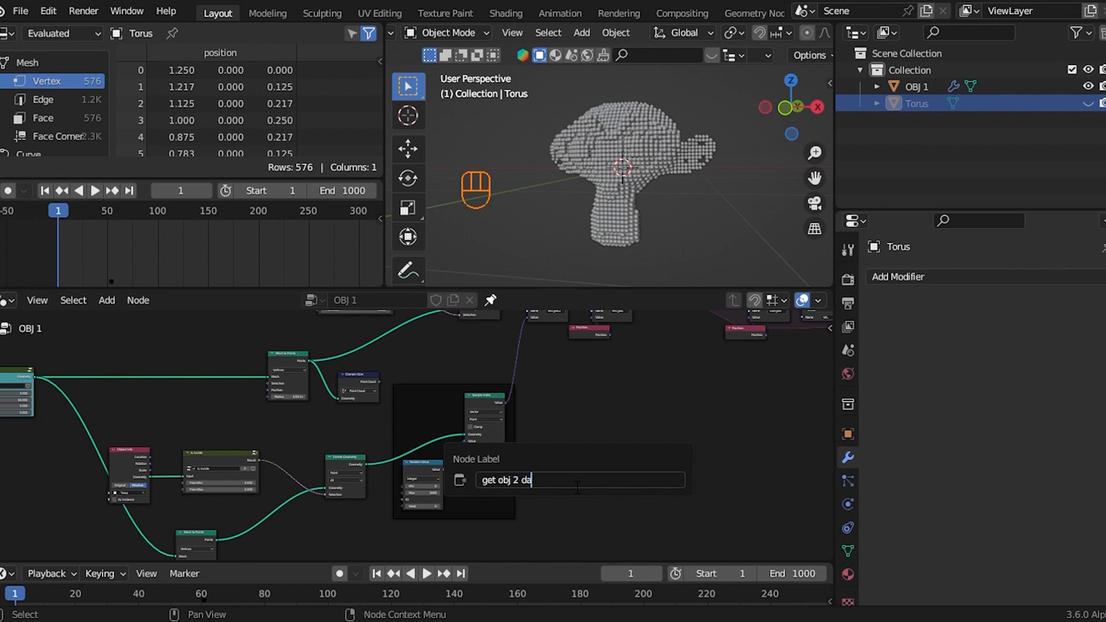
key("Return")
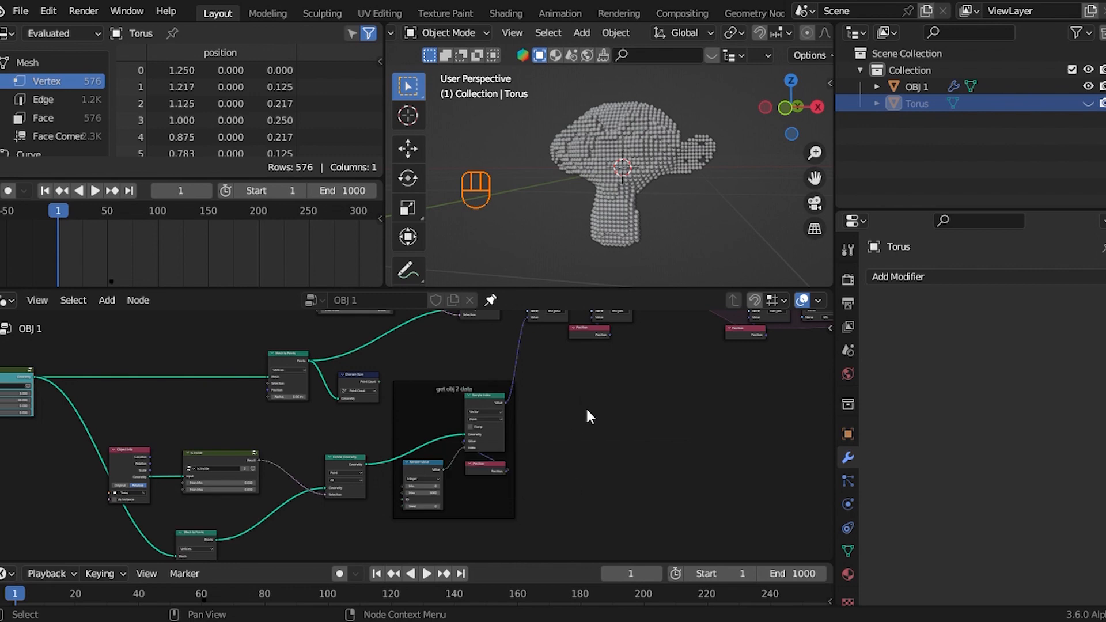
Step: Select the monkey object OBJ 1 and widen the viewport and node editor at the expense of the properties area
scroll(599, 404, "down", 3)
middle_click_drag(620, 403, 350, 419)
scroll(353, 429, "up", 6)
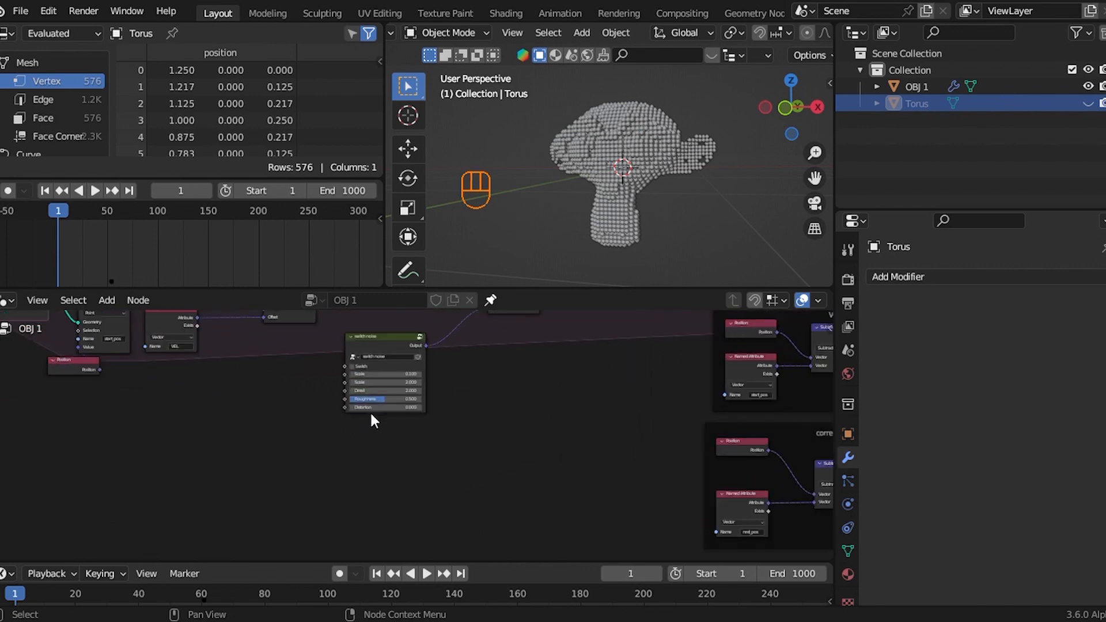
left_click(620, 247)
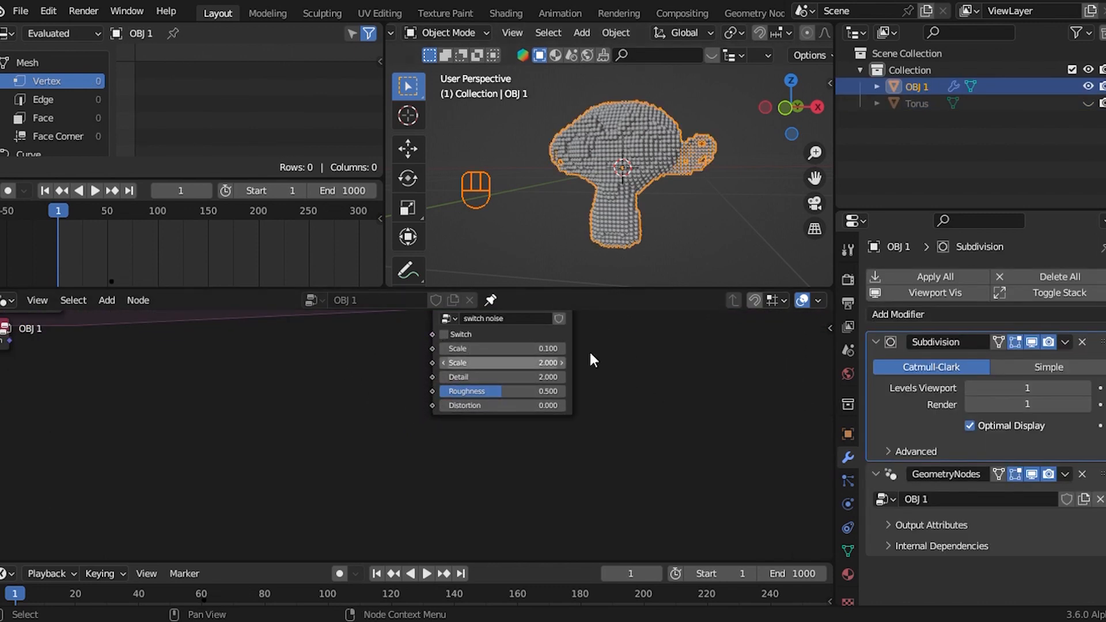
left_click_drag(834, 347, 897, 347)
scroll(461, 372, "up", 3)
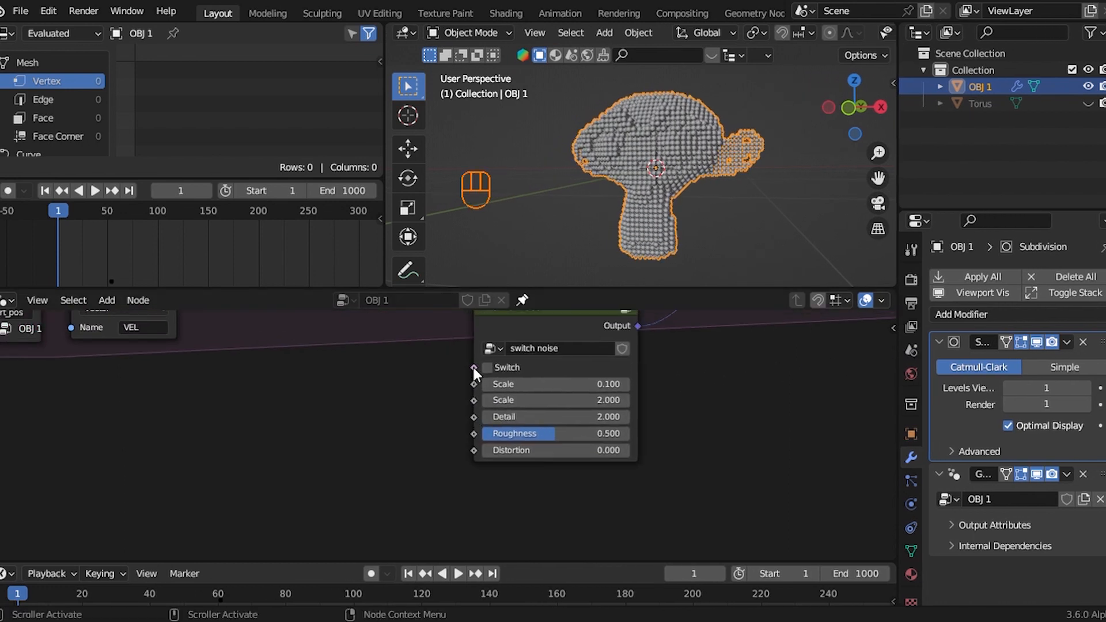
Step: Expose the switch noise node's Switch input as a modifier parameter through a new Group Input node
left_click_drag(474, 368, 435, 410)
type("inp")
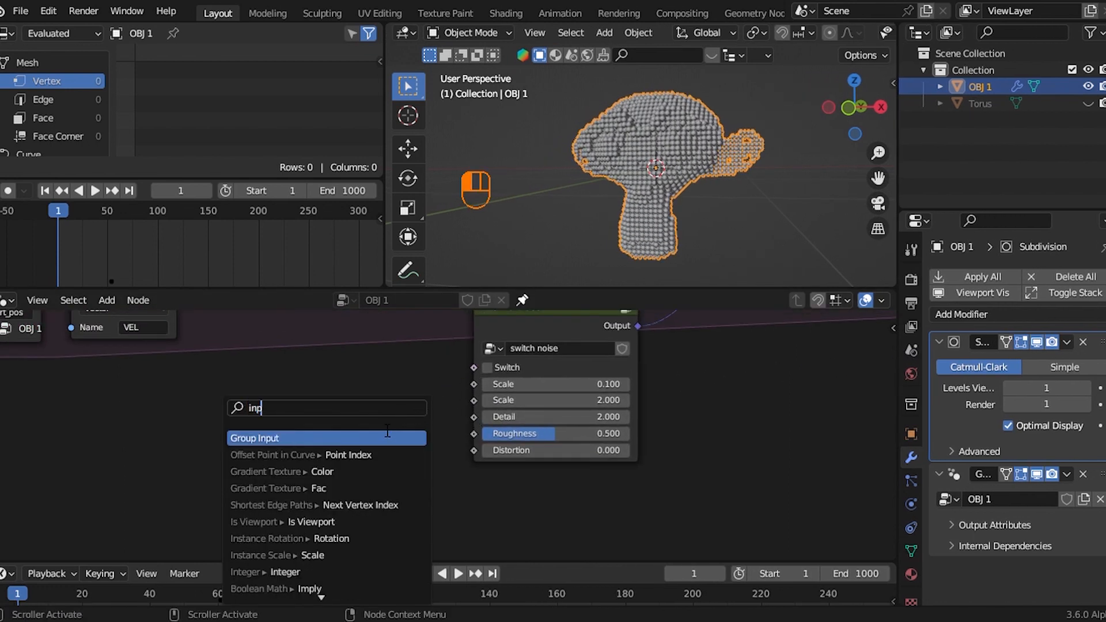
left_click(385, 432)
left_click(385, 433)
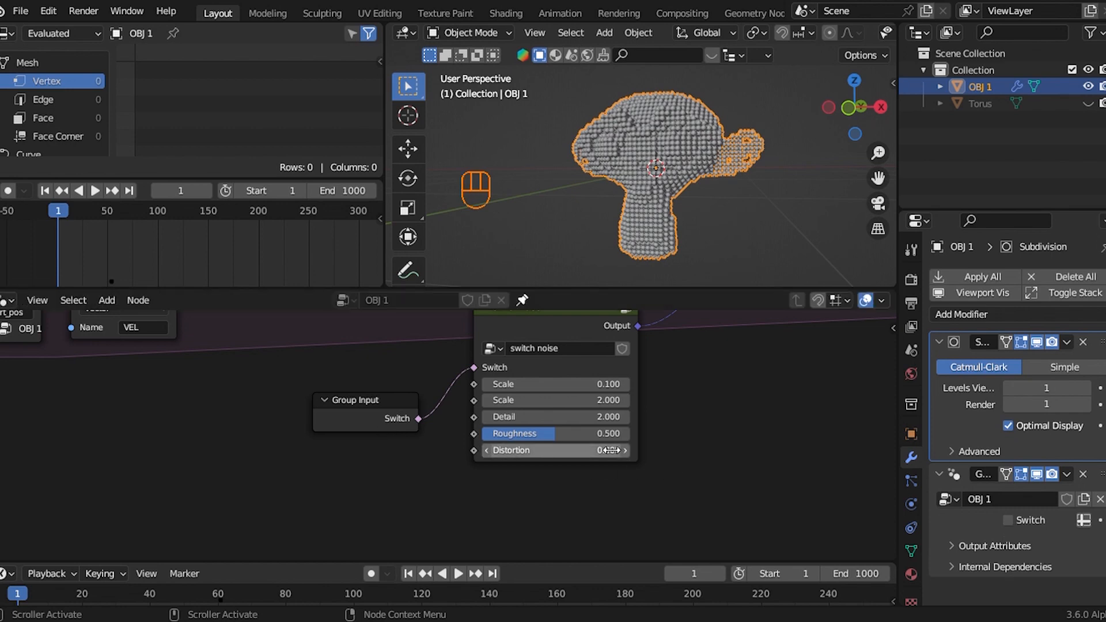
Step: Rename the node group's Switch input to "noise Switch"
key("n")
left_click(881, 403)
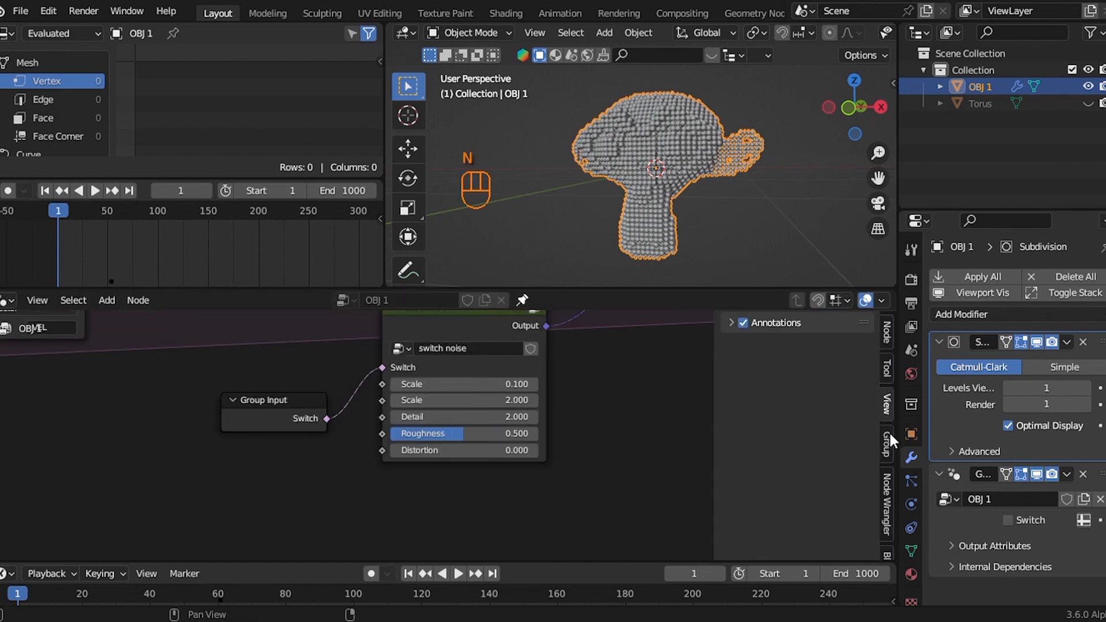
left_click(888, 439)
left_click(756, 370)
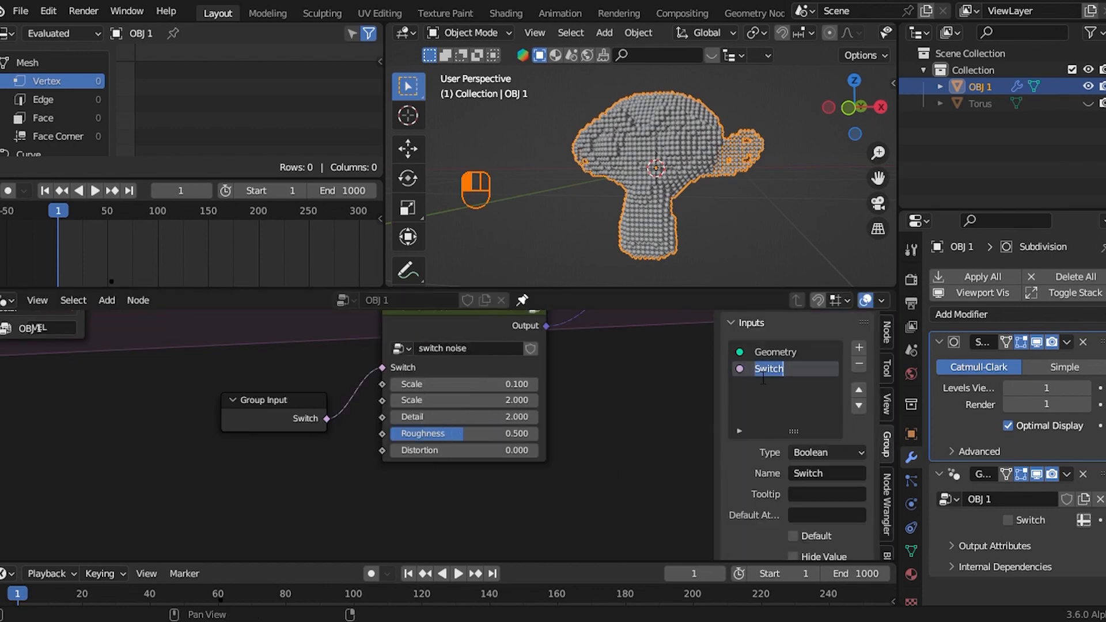
double_click(756, 370)
type("noise")
key("Return")
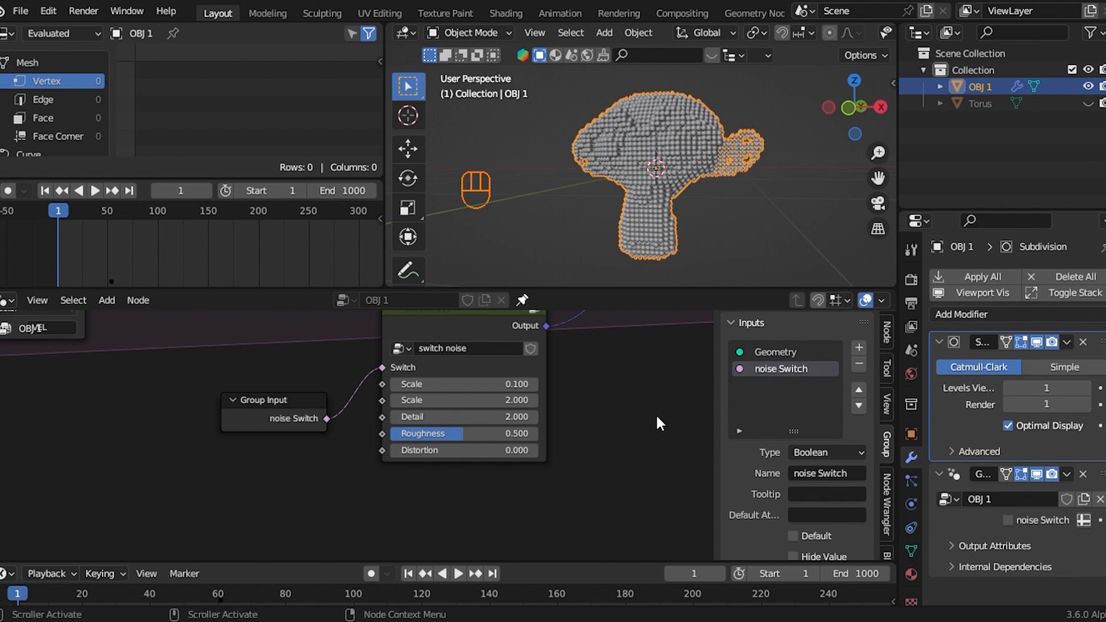
key("n")
Step: Duplicate the rest_pos Named Attribute node in the correction frame and set the copy's attribute name to rest_pos2
scroll(668, 417, "down", 12)
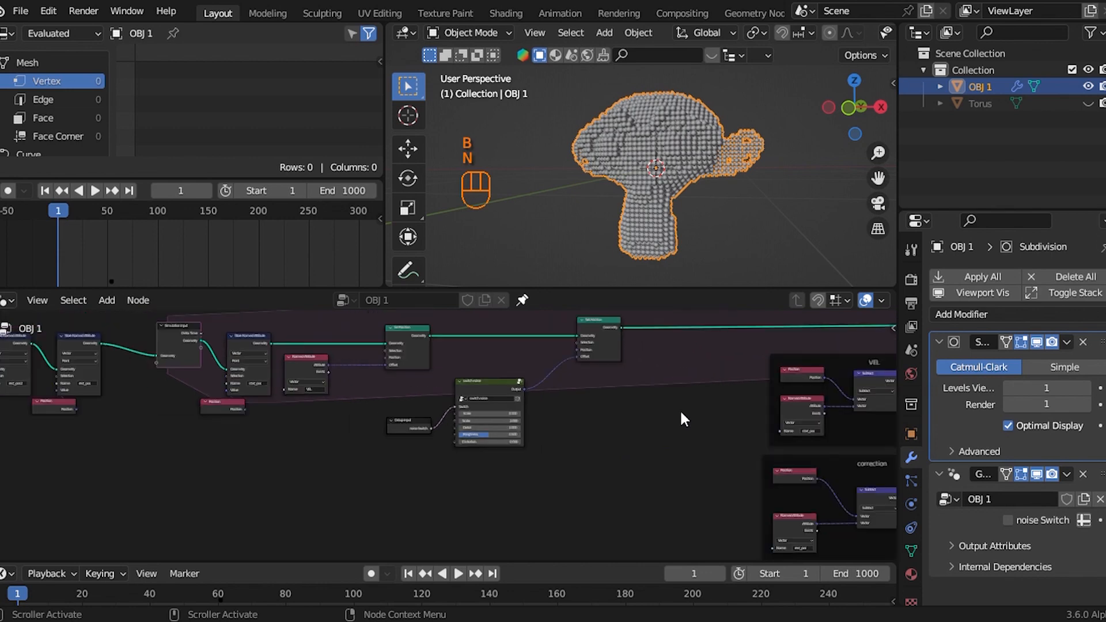
middle_click_drag(681, 418, 550, 427)
middle_click_drag(664, 438, 571, 476)
scroll(538, 446, "up", 8)
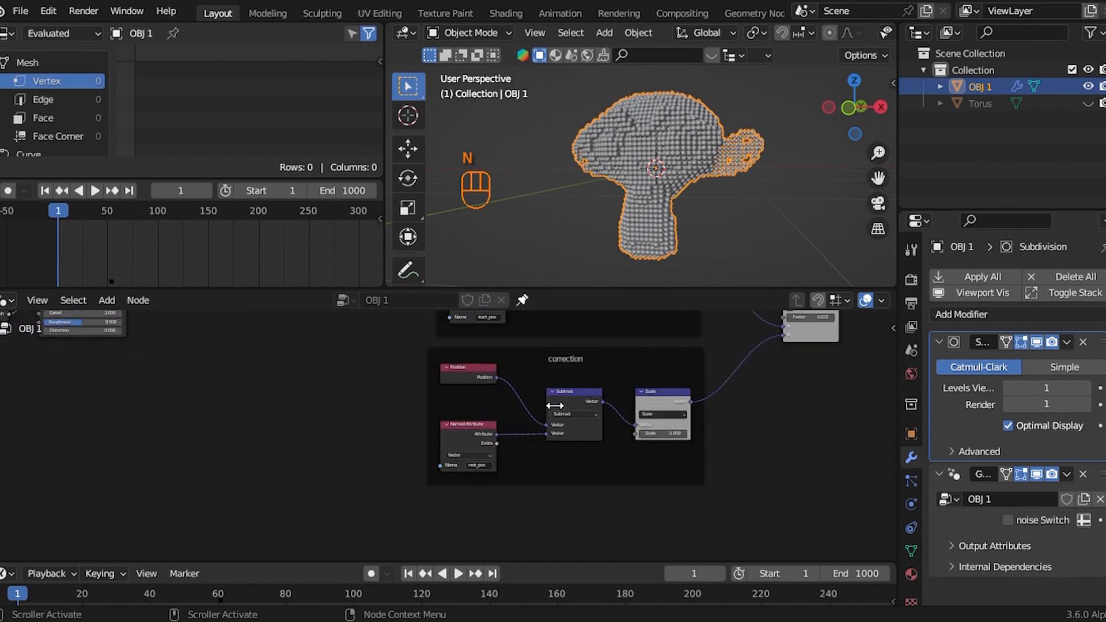
scroll(518, 409, "down", 5)
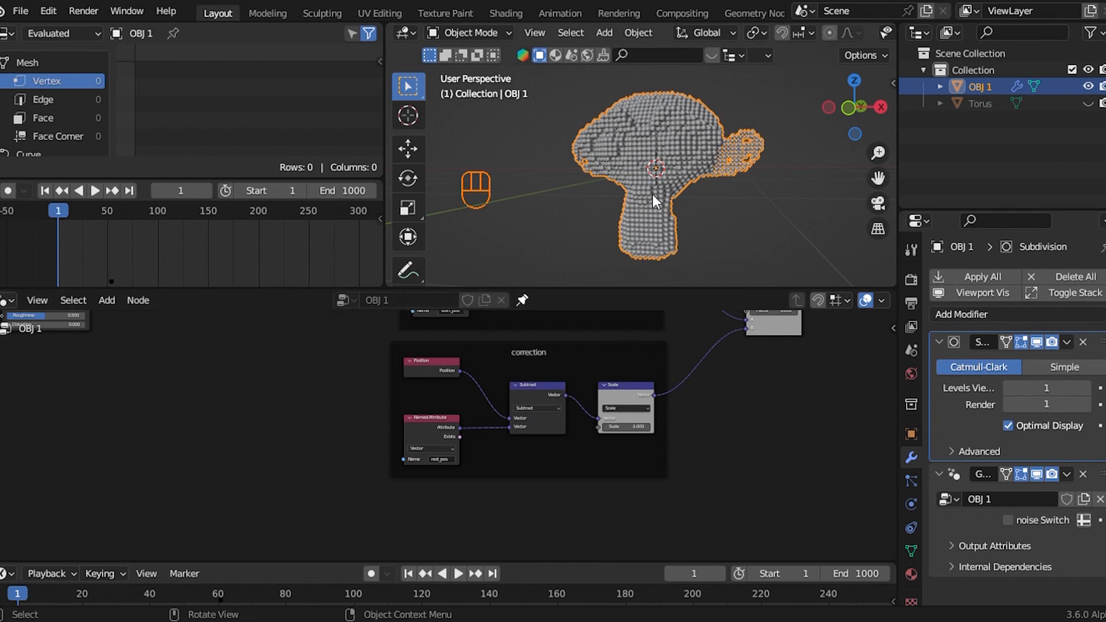
scroll(448, 427, "up", 3)
scroll(501, 439, "down", 3)
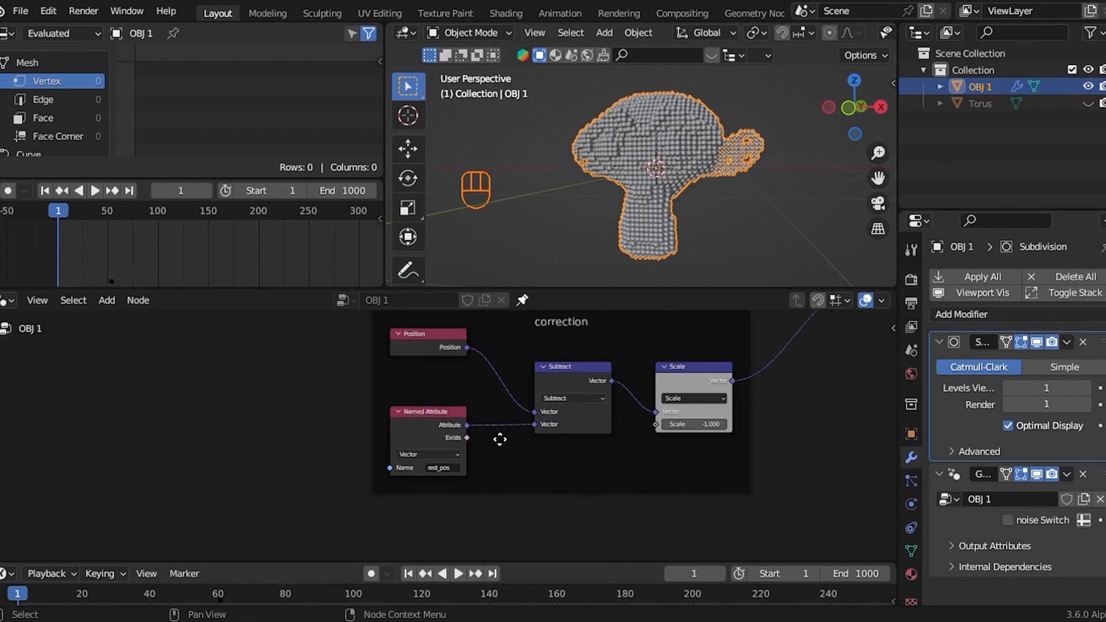
scroll(496, 407, "up", 3)
key("shift+d")
left_click(504, 512)
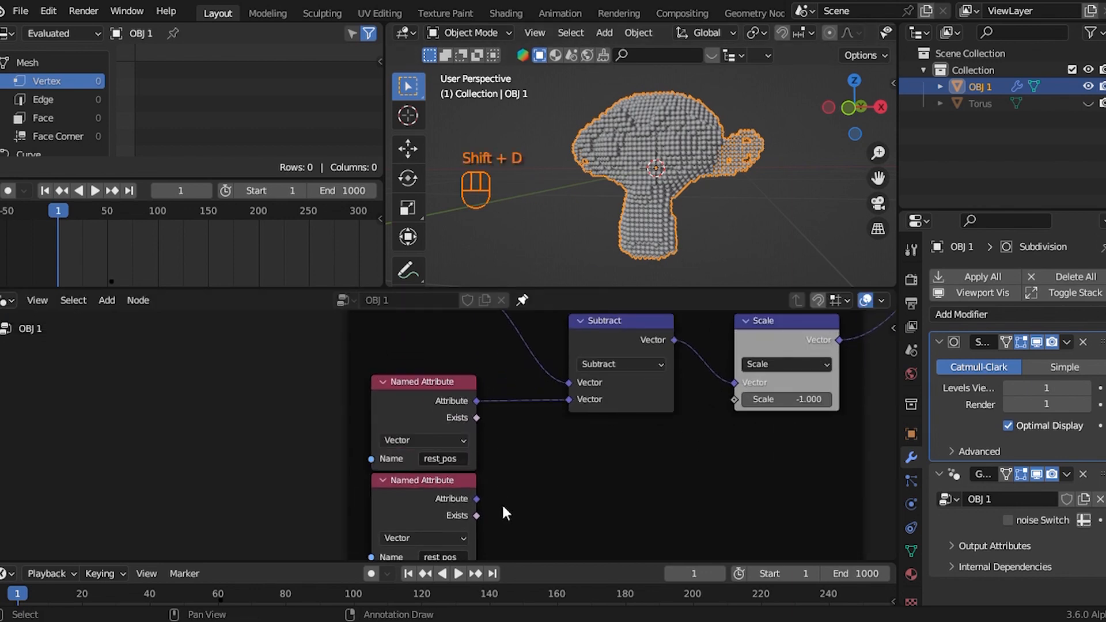
scroll(510, 460, "up", 3)
left_click(494, 507)
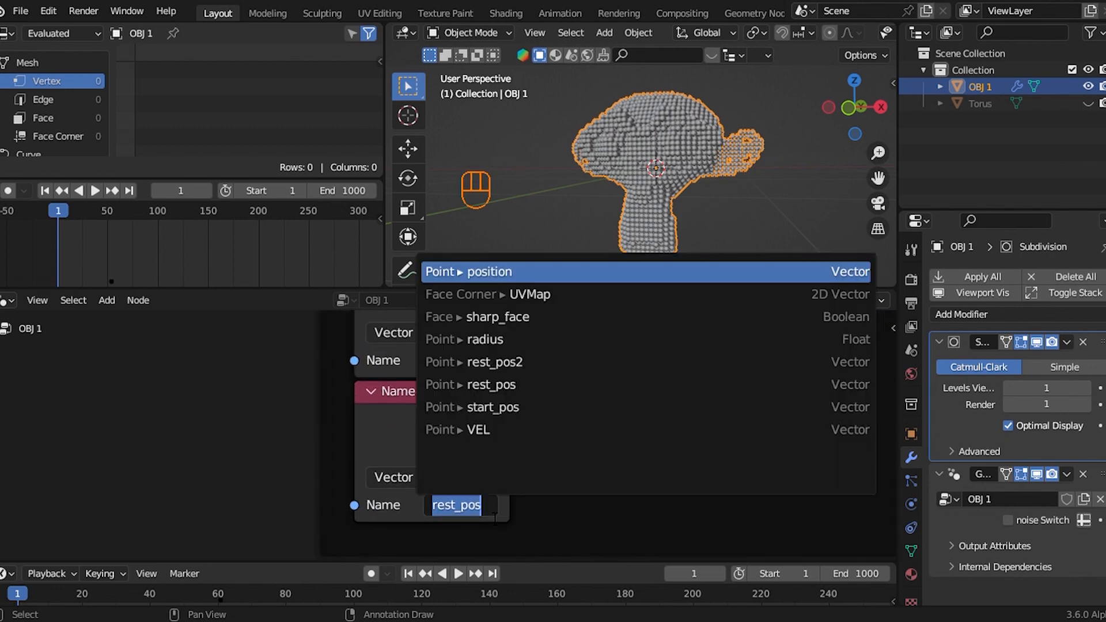
left_click(518, 362)
Step: Move both Named Attribute nodes in the correction frame farther away from the Subtract node to make room between them
scroll(488, 430, "down", 2)
scroll(438, 427, "down", 2)
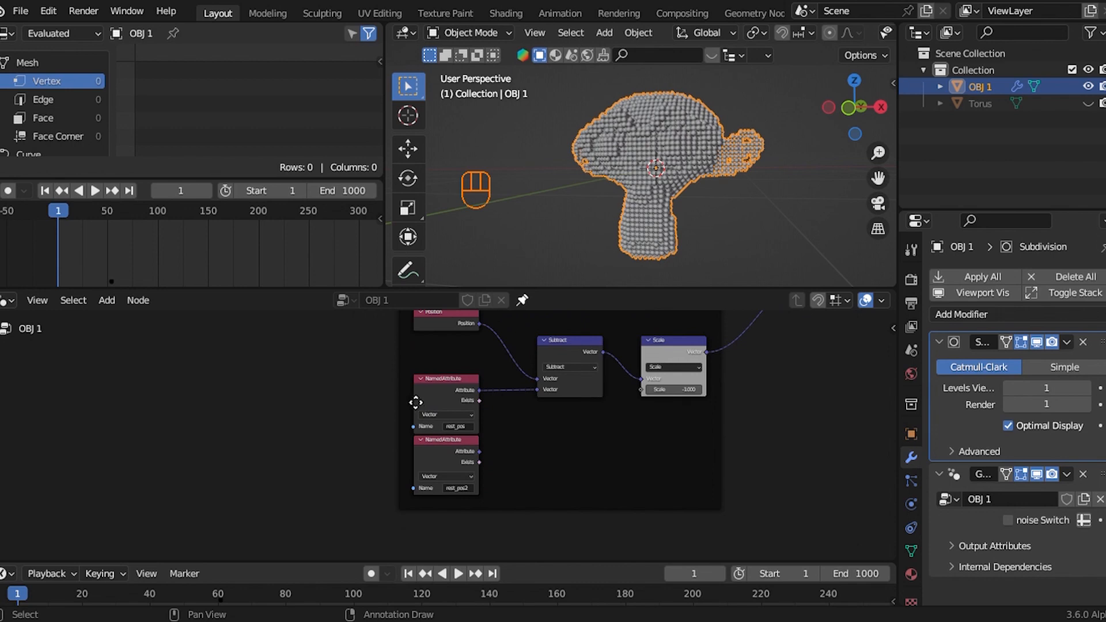
left_click_drag(447, 368, 448, 441)
key("g")
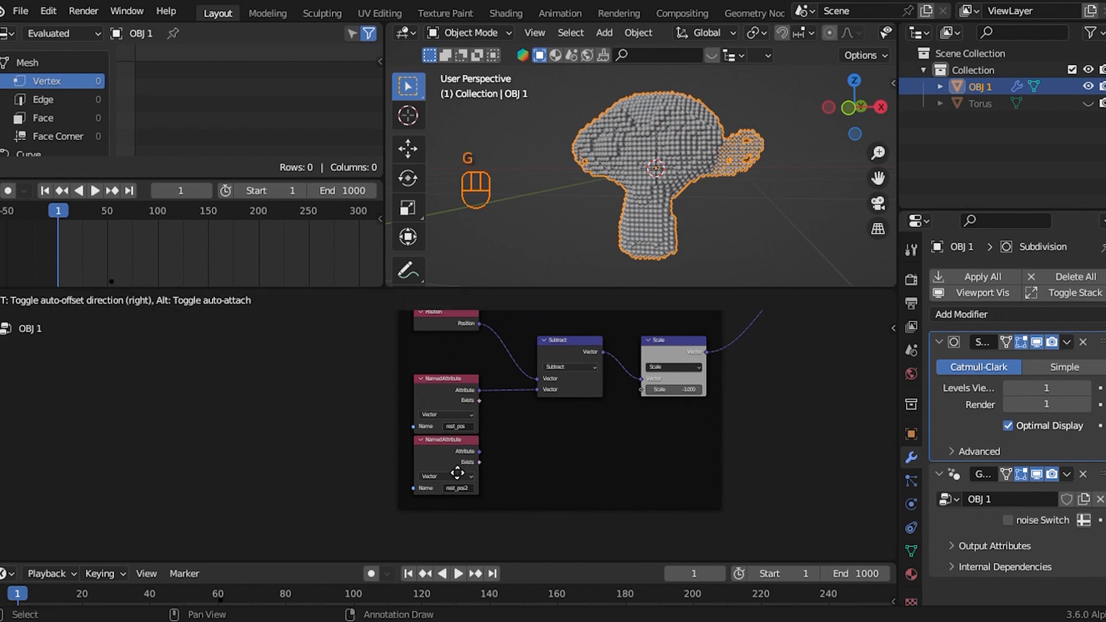
left_click(357, 429)
Step: Add a Vector Switch node fed by the rest_pos attribute, with that link going into its False input
scroll(357, 429, "up", 2)
left_click_drag(316, 369, 410, 414)
type("sw")
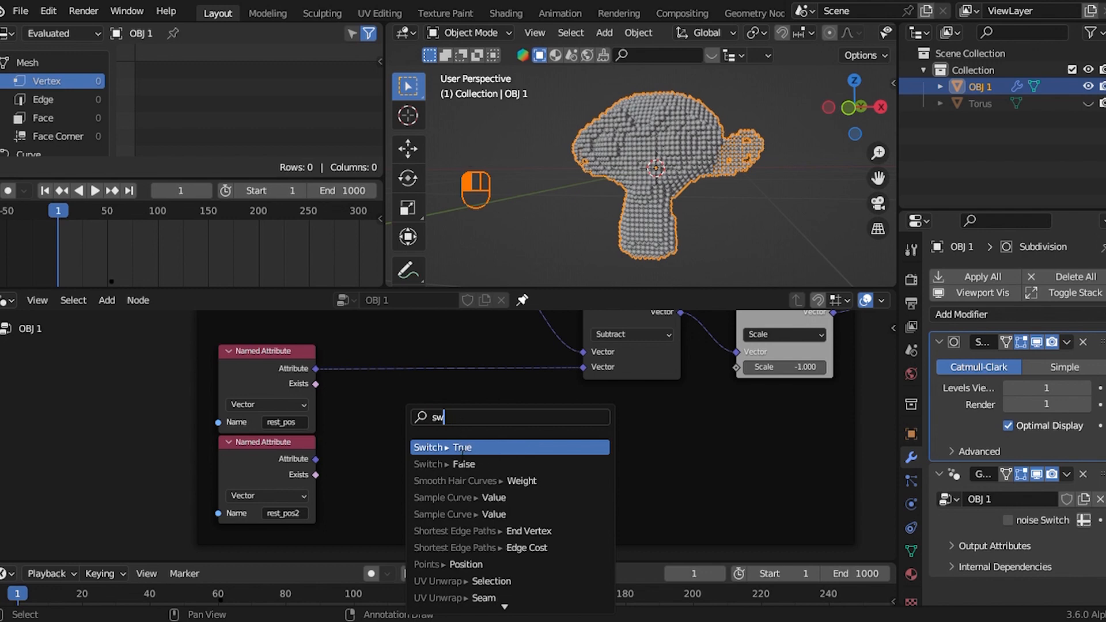
left_click(463, 447)
left_click(395, 522)
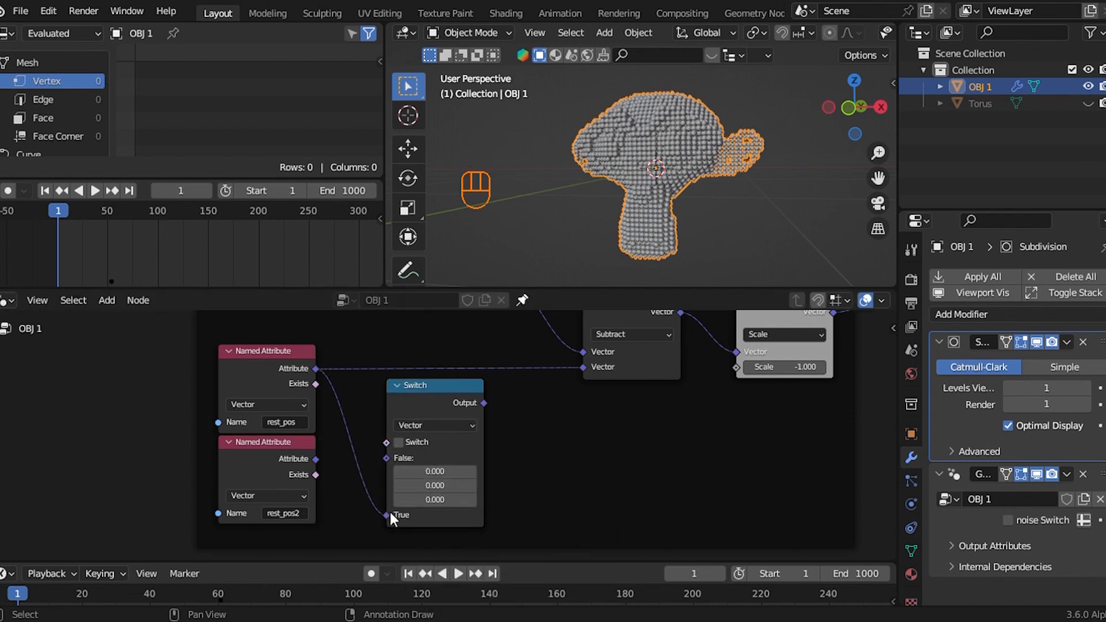
left_click_drag(386, 514, 386, 458)
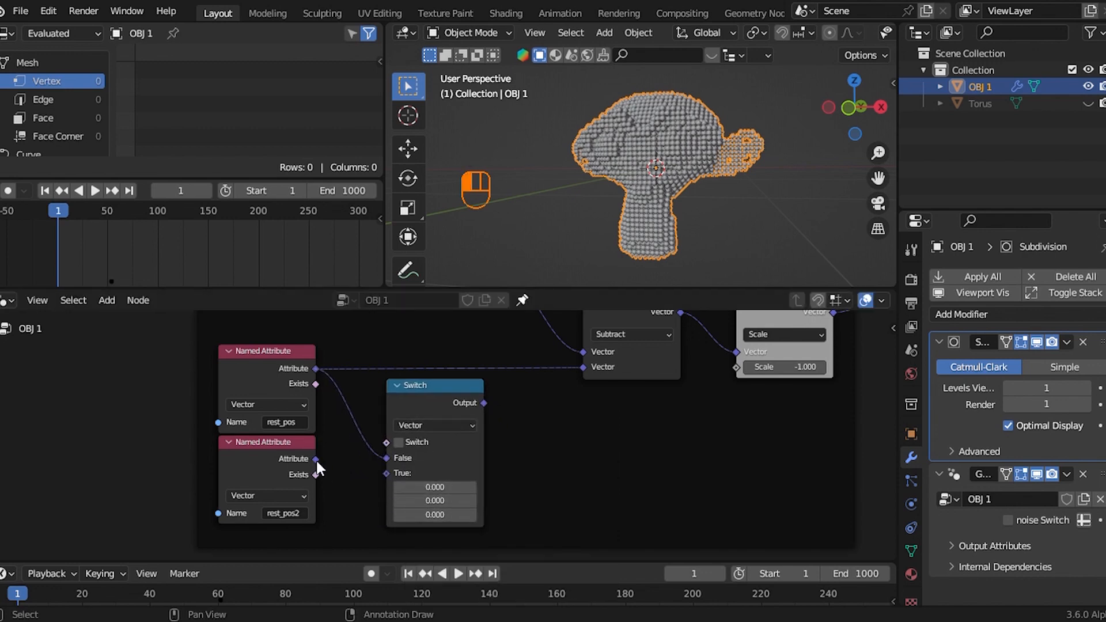
Step: Connect the rest_pos2 attribute to the Switch node's True input and its output to Subtract's second vector, then align the Switch node
left_click_drag(316, 459, 388, 473)
left_click_drag(479, 403, 528, 373)
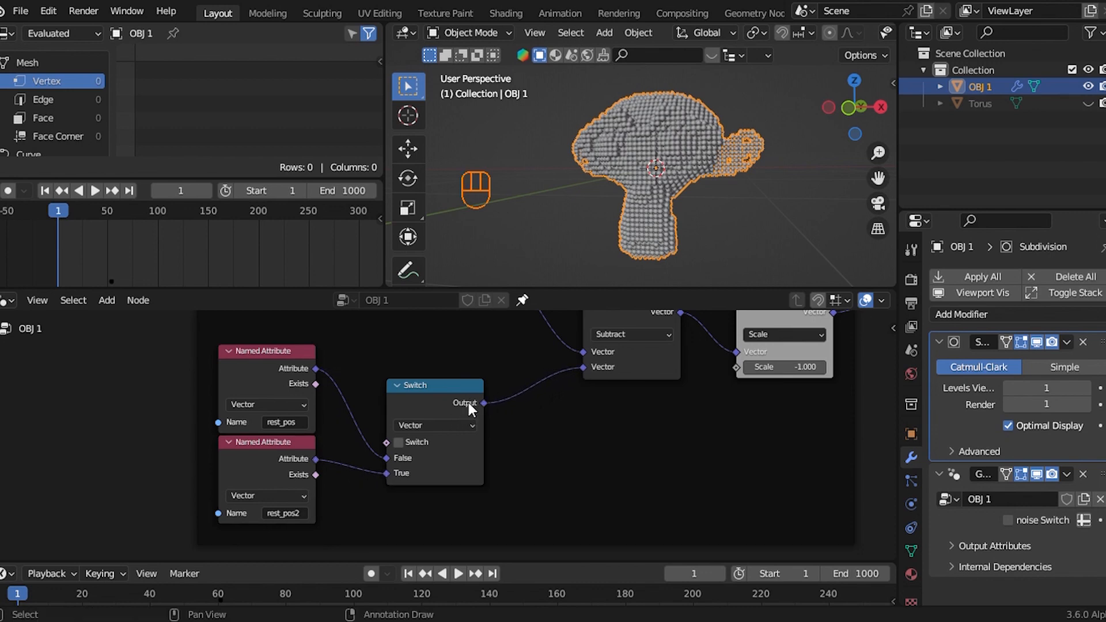
key("g")
left_click(473, 394)
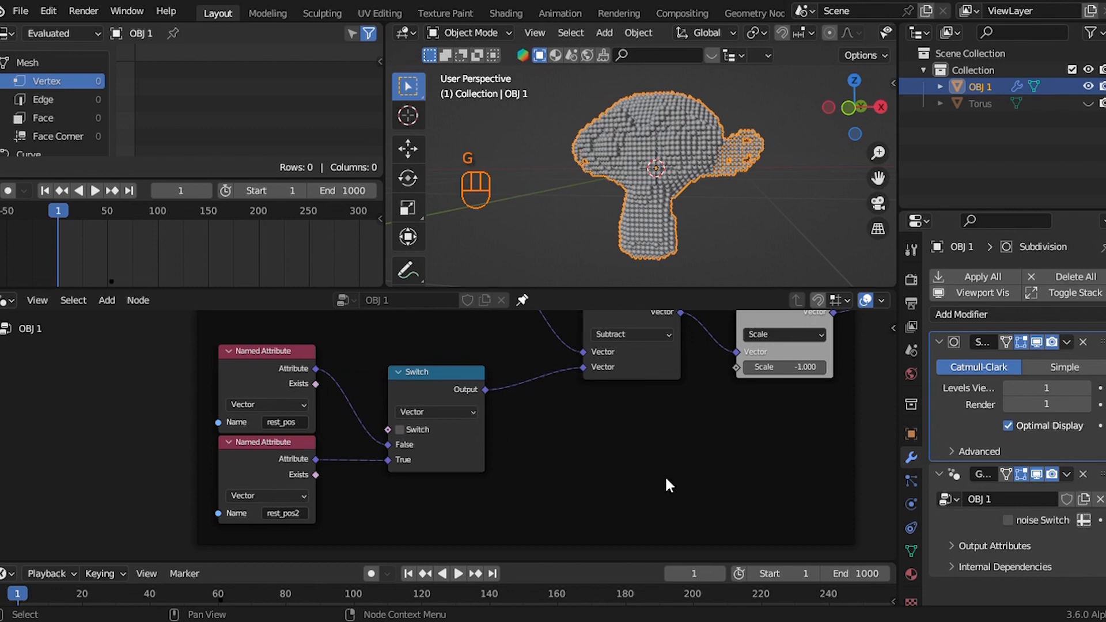
Step: Add a Group Input node driving the Switch node's Switch socket and place it below the rest_pos2 Named Attribute node
left_click_drag(388, 429, 355, 487)
type("inp")
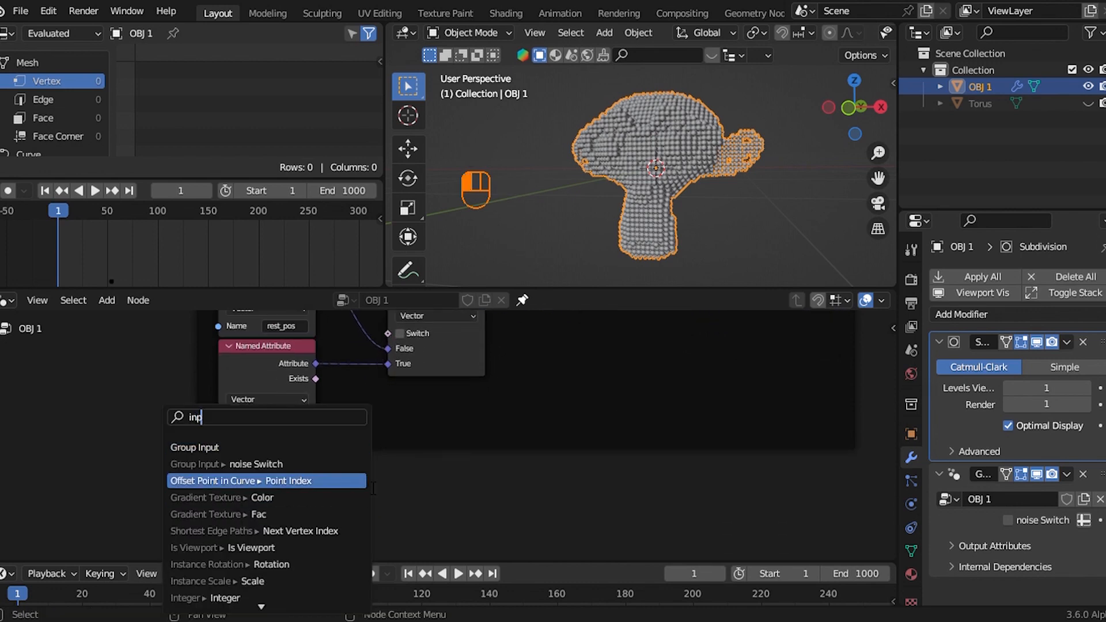
left_click(315, 452)
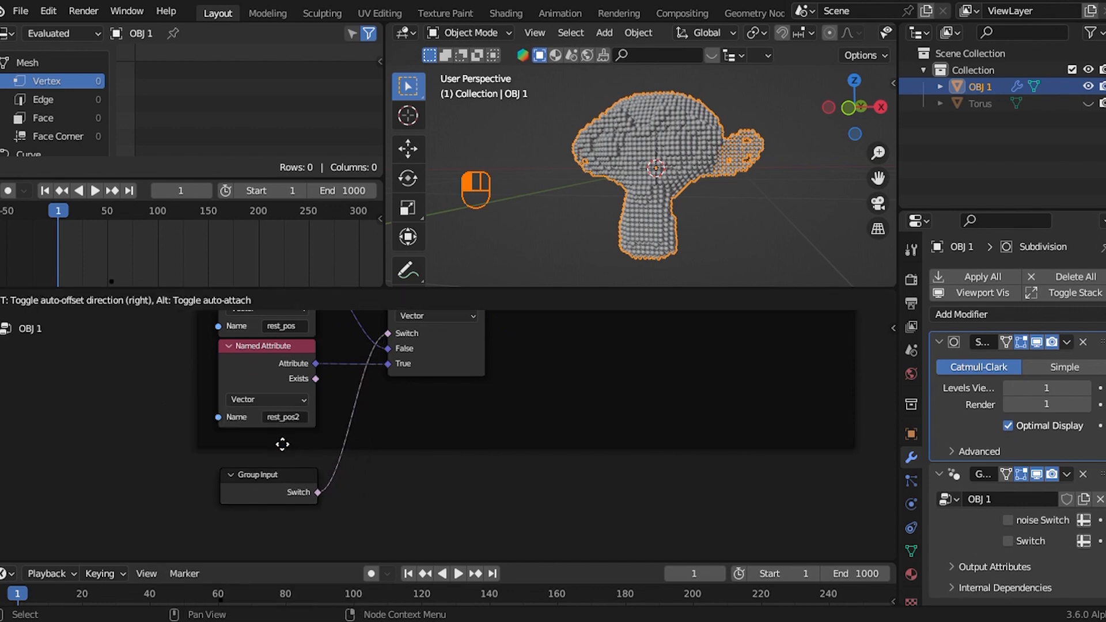
left_click(311, 483)
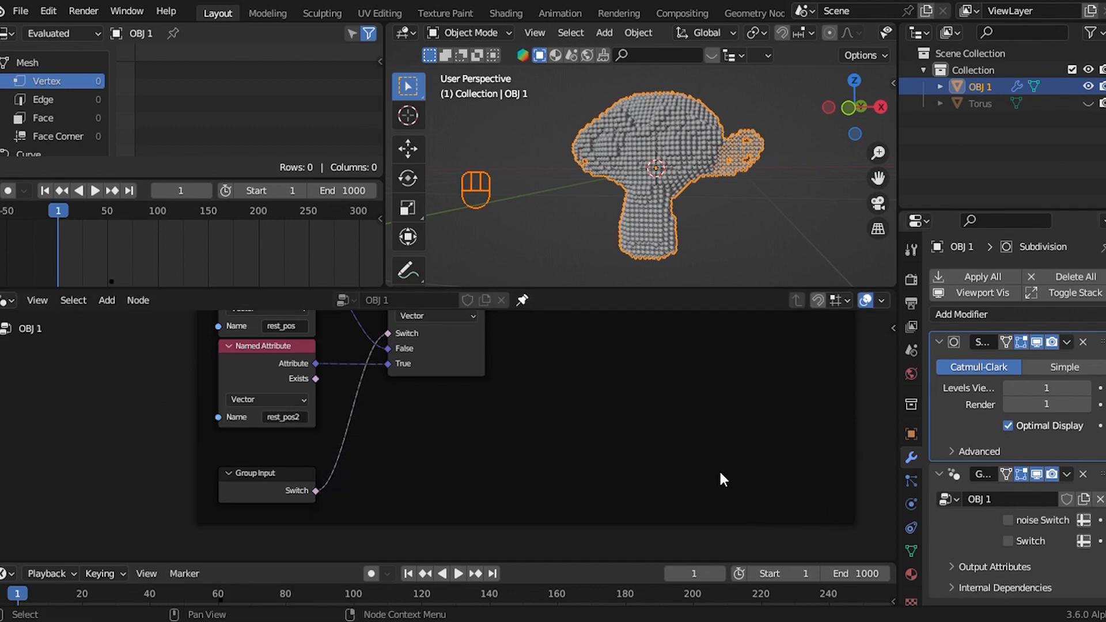
Step: Rename the new Switch group input to "Switch obj"
key("n")
left_click(773, 386)
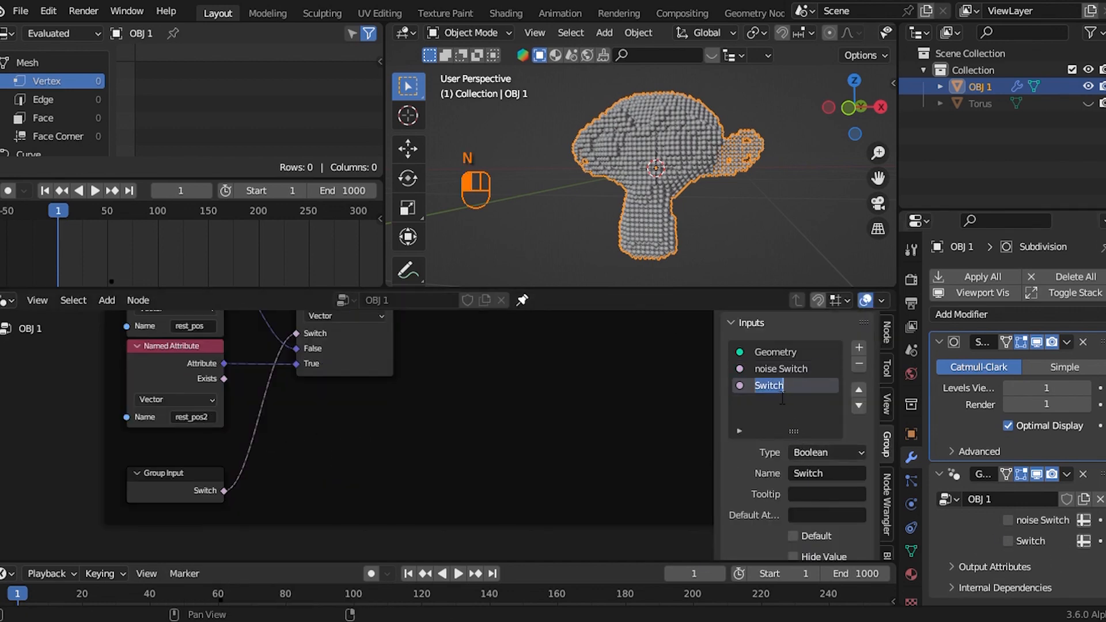
double_click(798, 395)
key("BackSpace")
key("BackSpace")
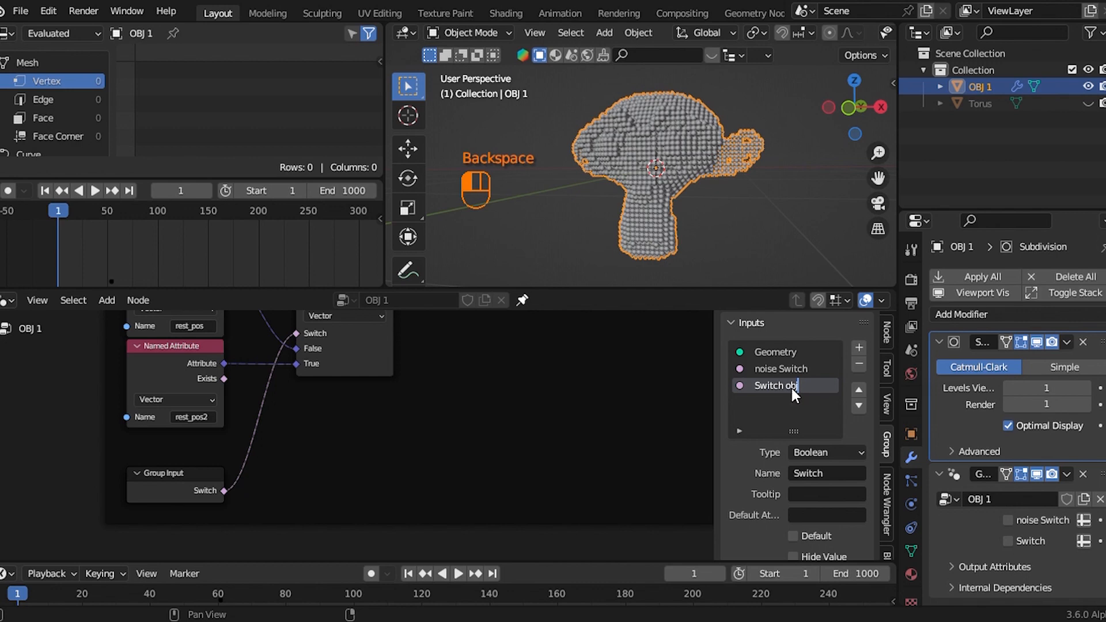
left_click(791, 388)
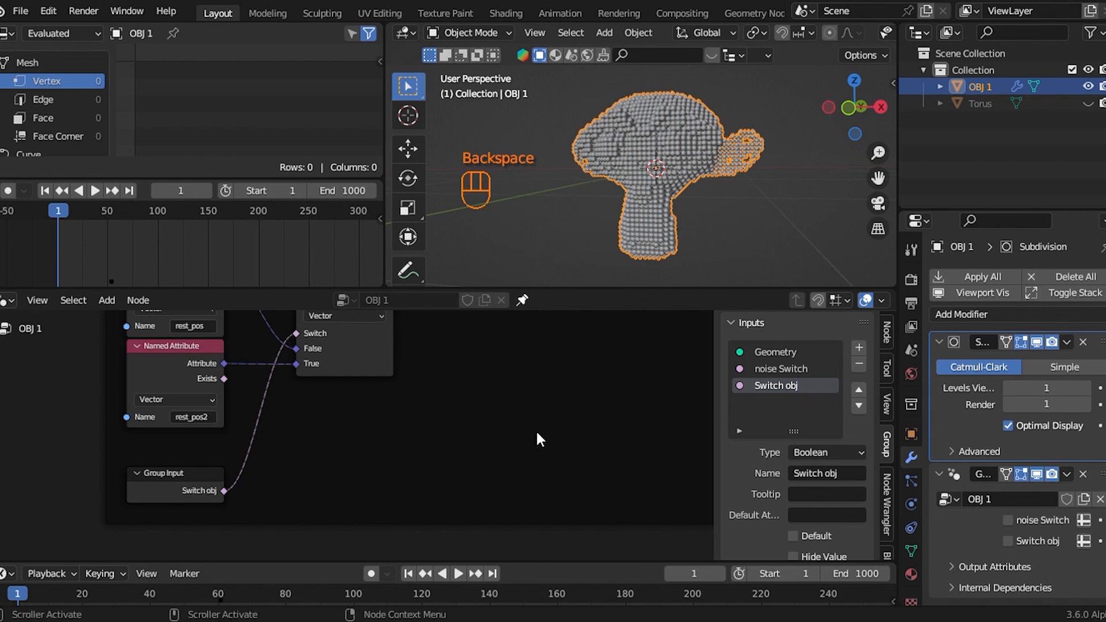
Step: Move the Switch obj Group Input node slightly closer to the rest_pos2 Named Attribute node
scroll(471, 429, "down", 5)
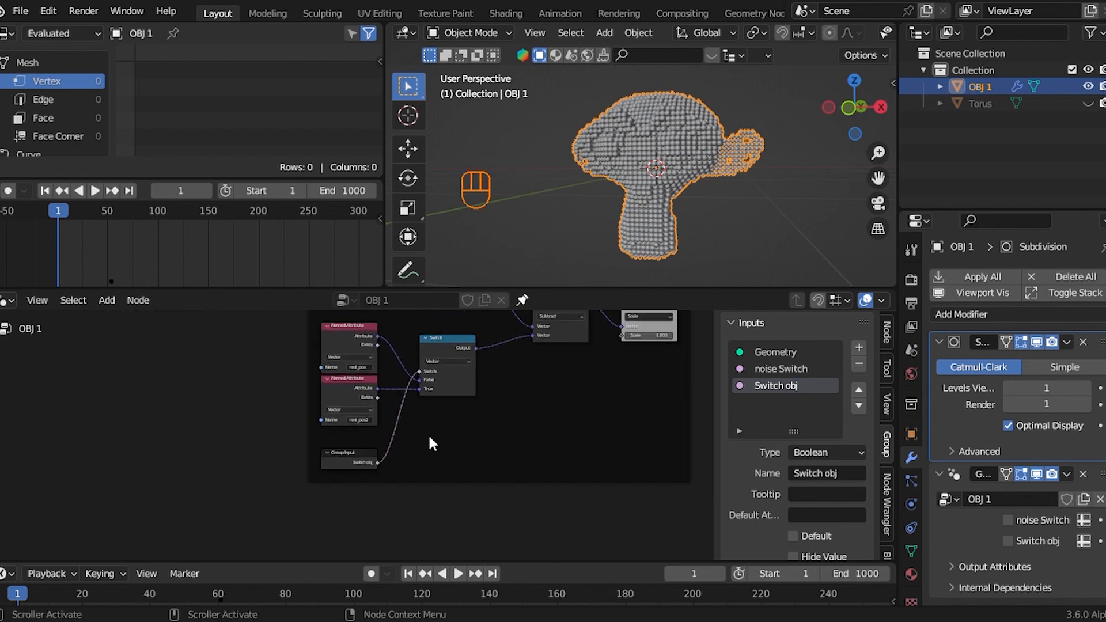
scroll(412, 444, "up", 3)
key("g")
left_click(368, 393, "shift")
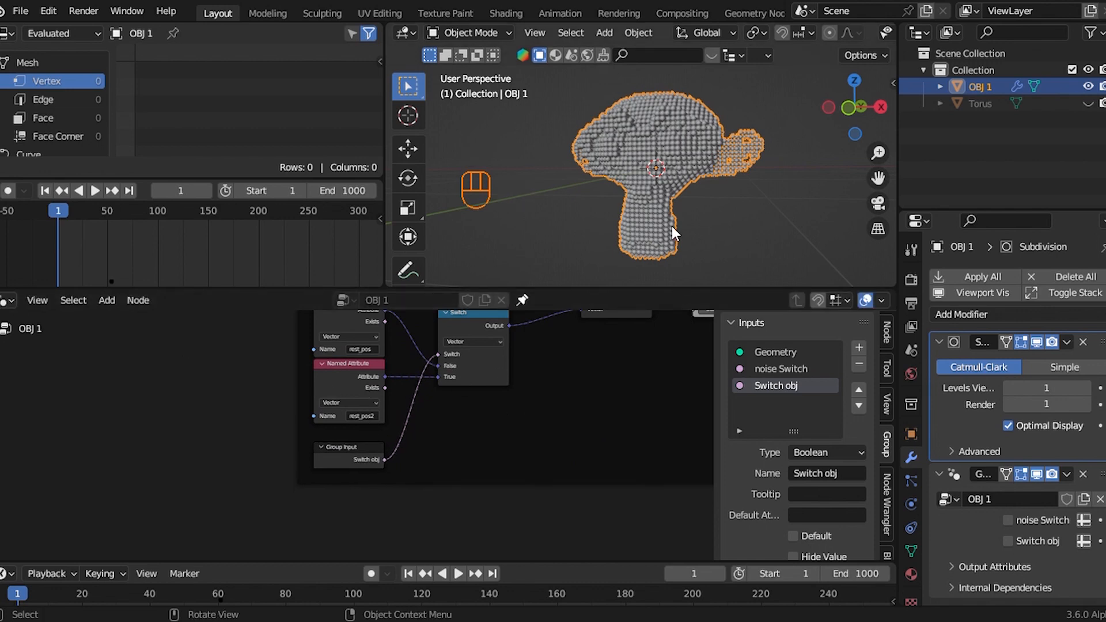
Step: Play the animation and toggle the modifier's noise Switch and Switch obj options on and off to test the particle transitions
key("space")
left_click(1007, 520)
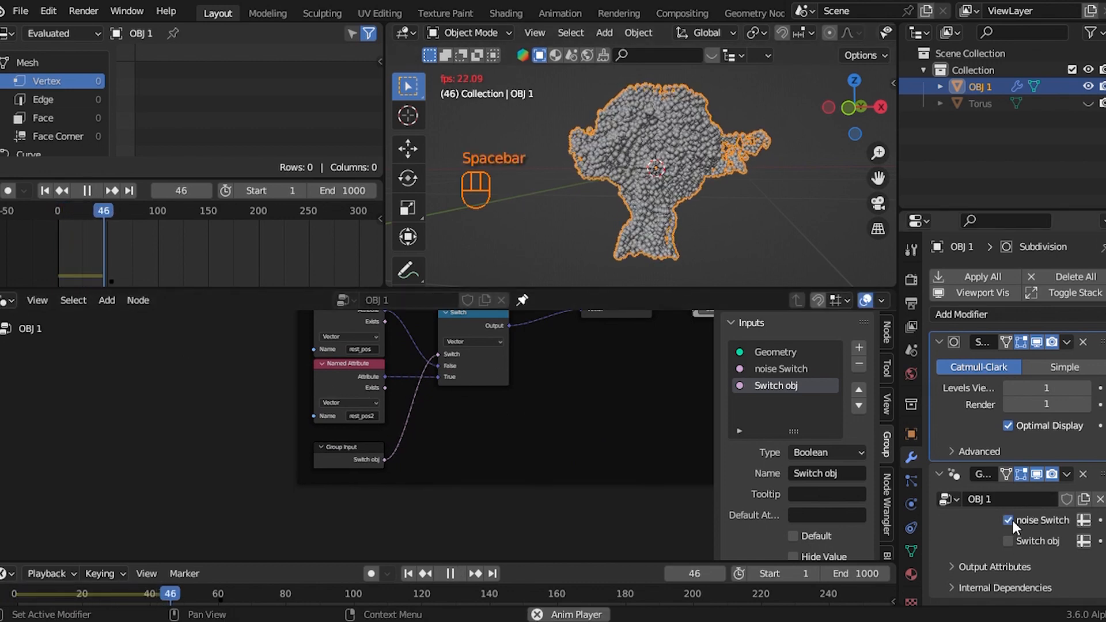
left_click(1011, 517)
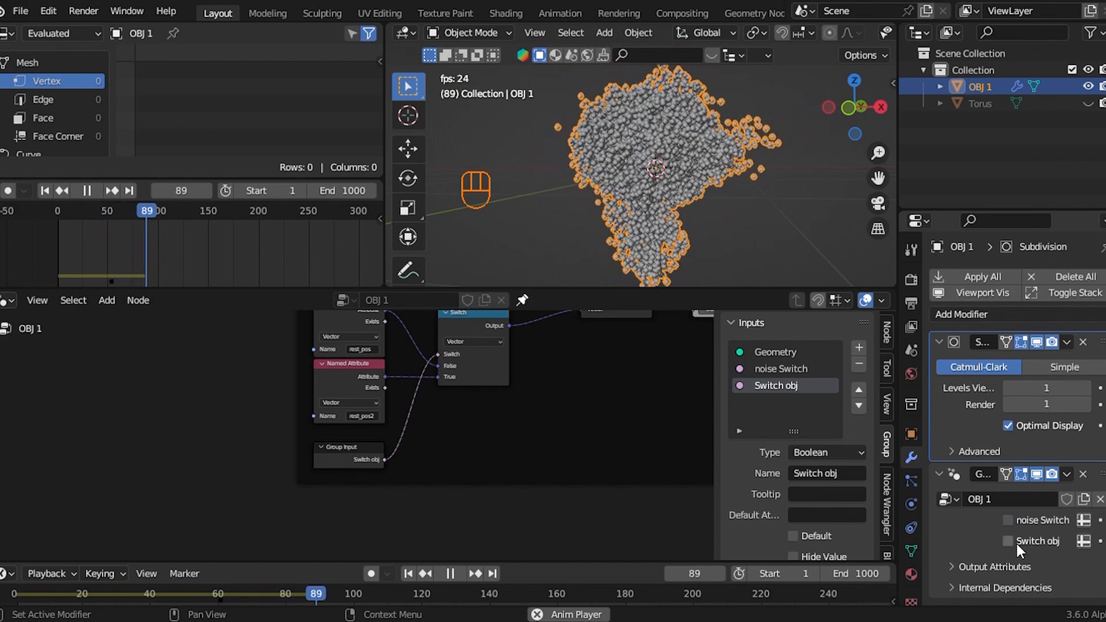
left_click(1010, 538)
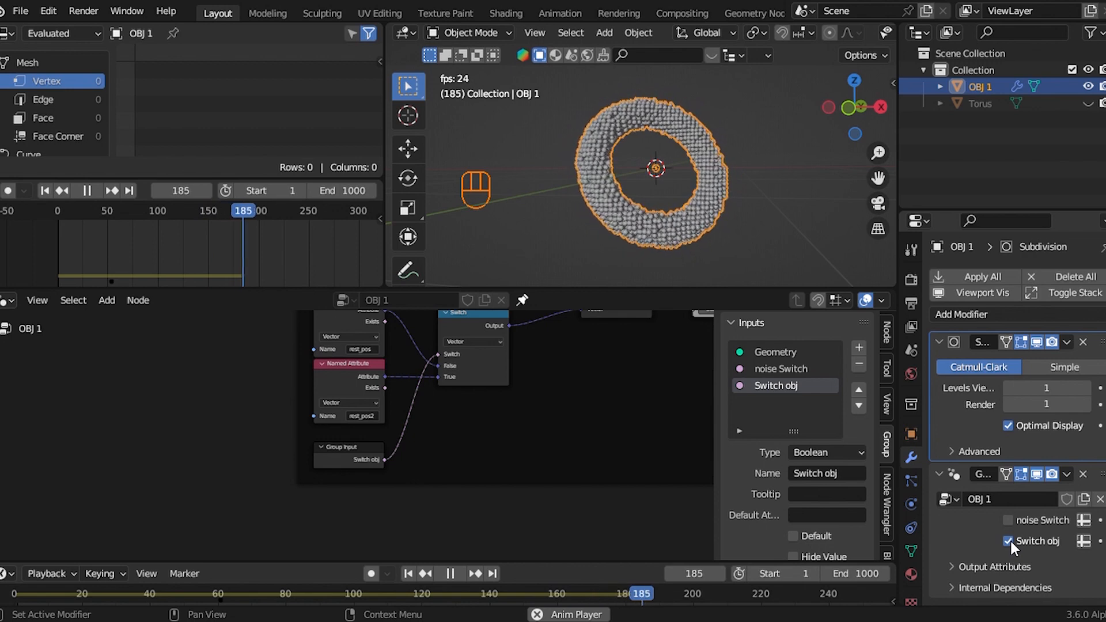
left_click(1008, 540)
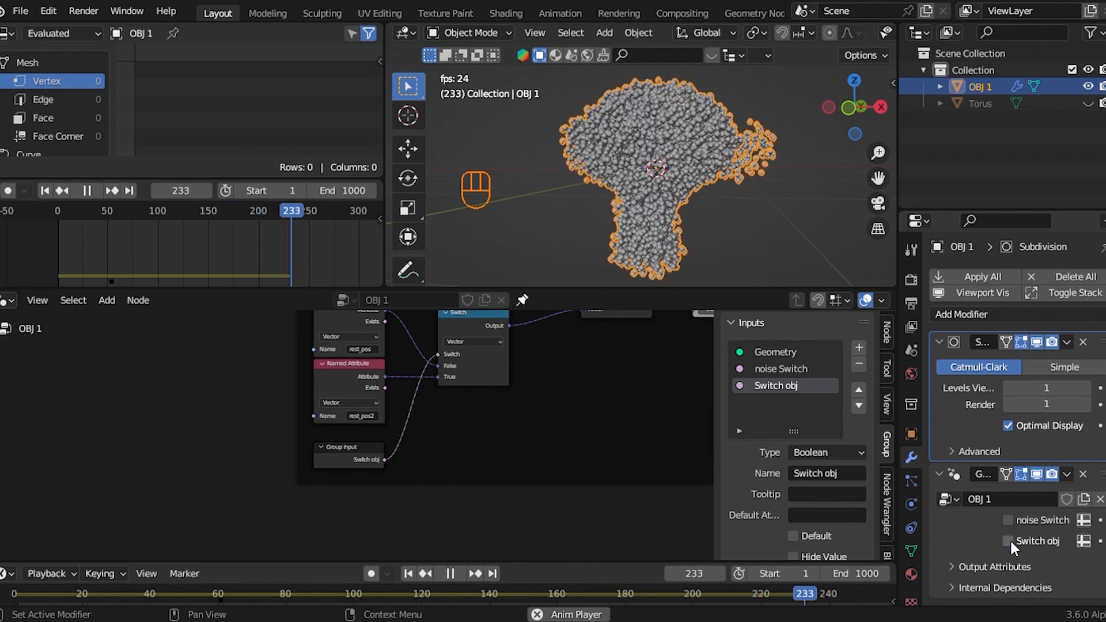
left_click(1010, 537)
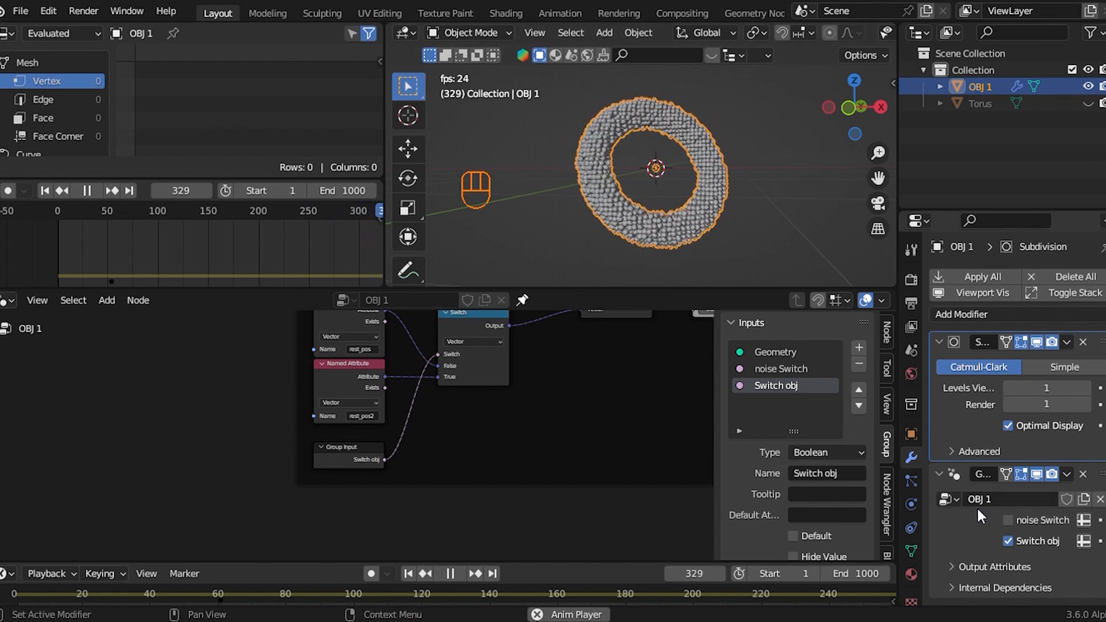
left_click(1009, 540)
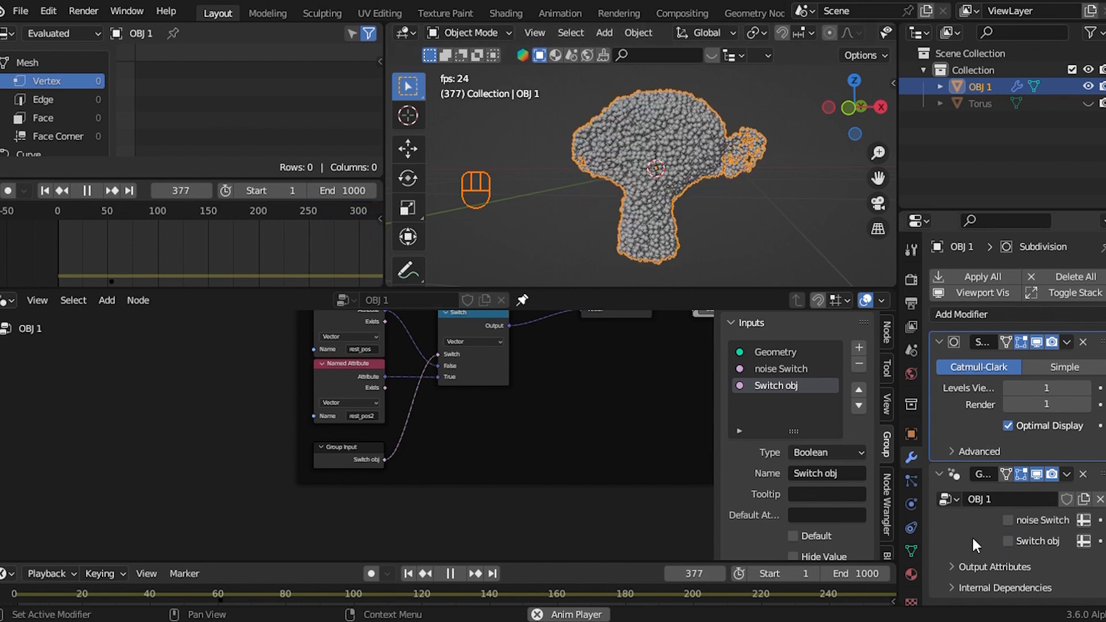
Step: Hide the node editor's sidebar, stop the playback and return to frame 1
scroll(406, 451, "down", 6)
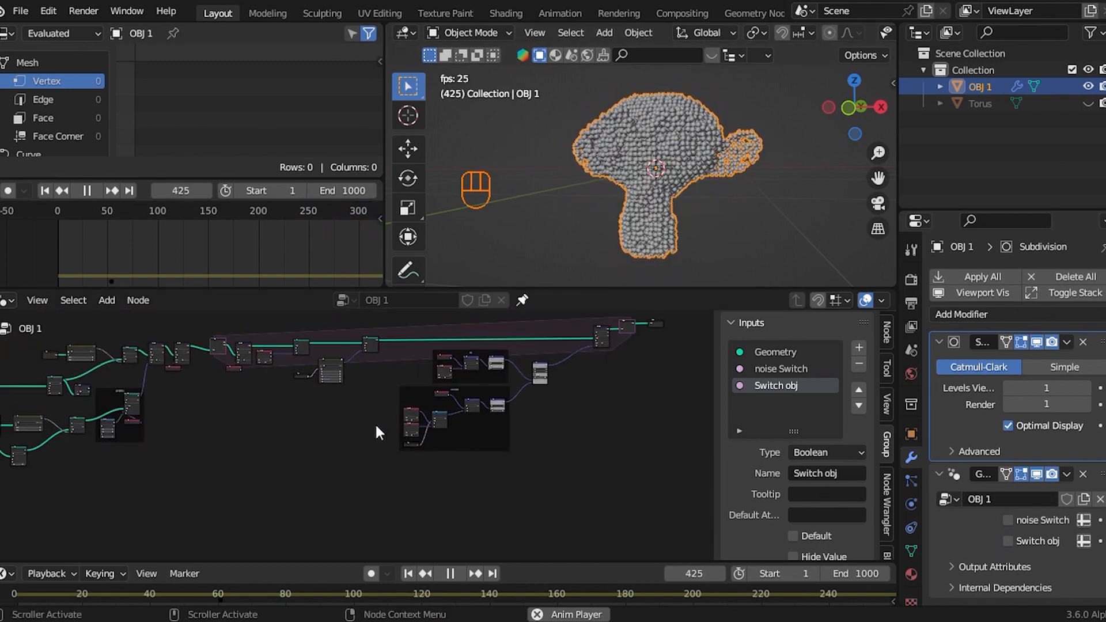
scroll(386, 424, "up", 5)
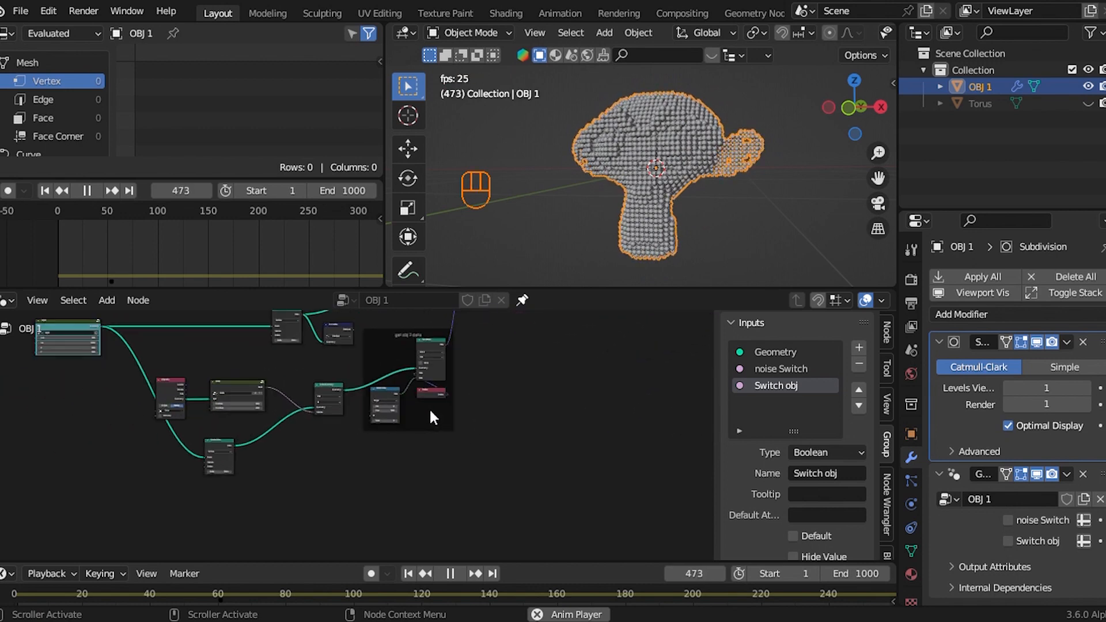
scroll(430, 408, "up", 6)
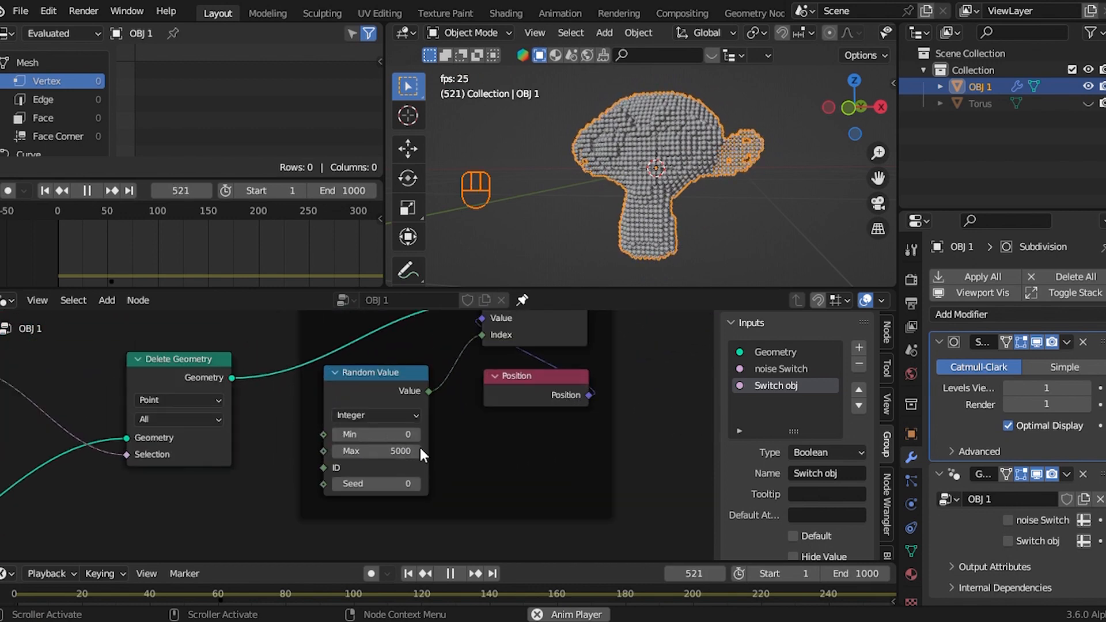
key("n")
key("space")
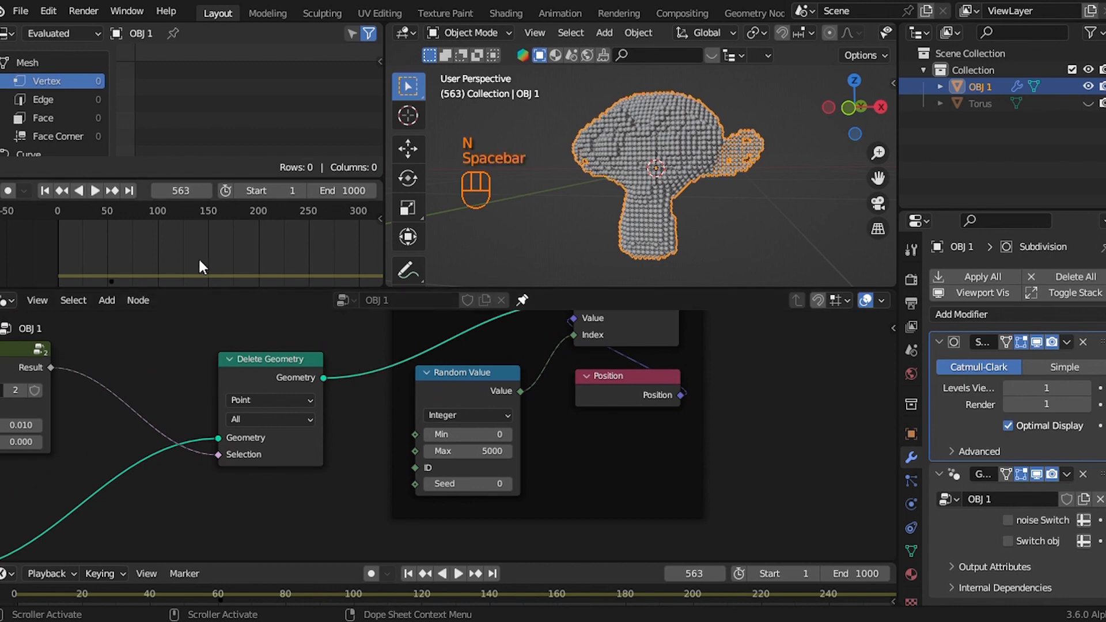
left_click(48, 192)
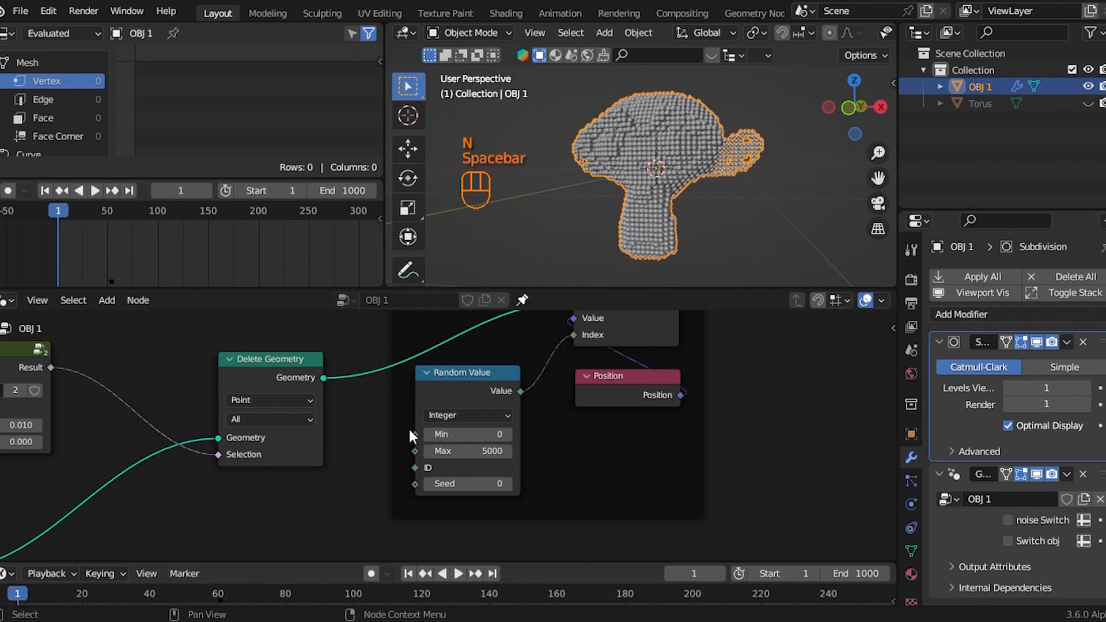
Step: Delete the Domain Size node attached to the upper Mesh to Points node
scroll(501, 459, "down", 4)
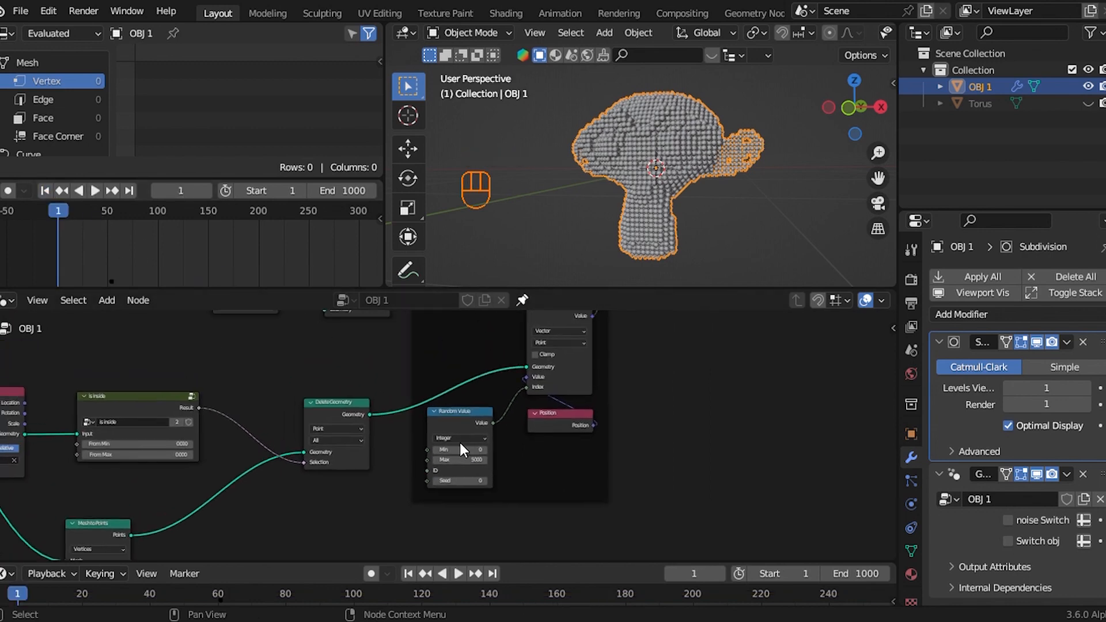
middle_click_drag(458, 403, 490, 419)
scroll(454, 408, "down", 6)
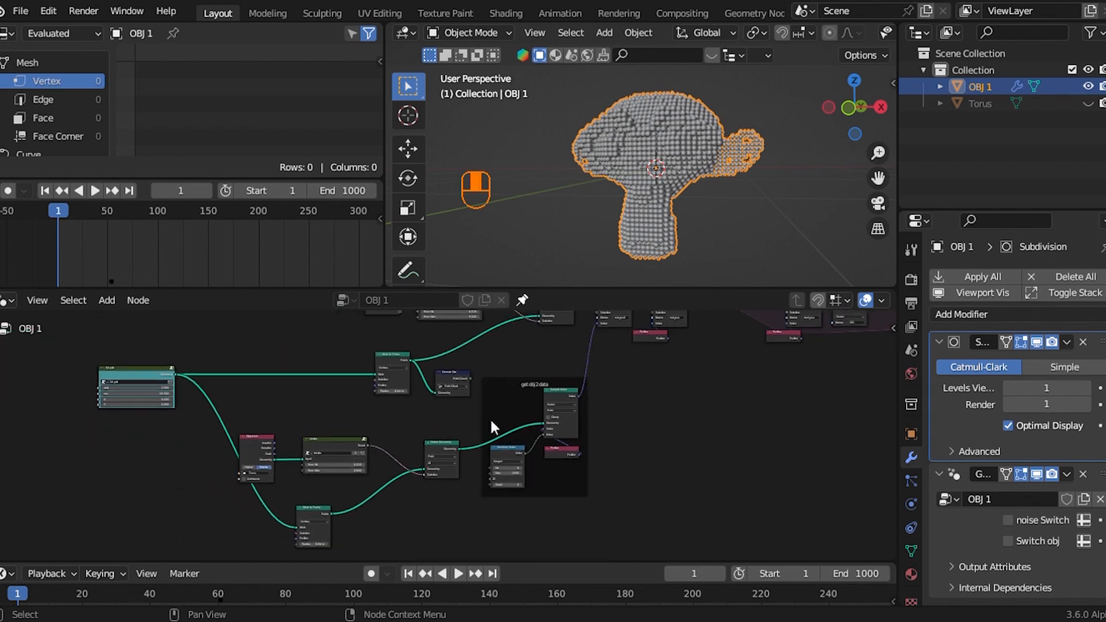
scroll(271, 410, "up", 8)
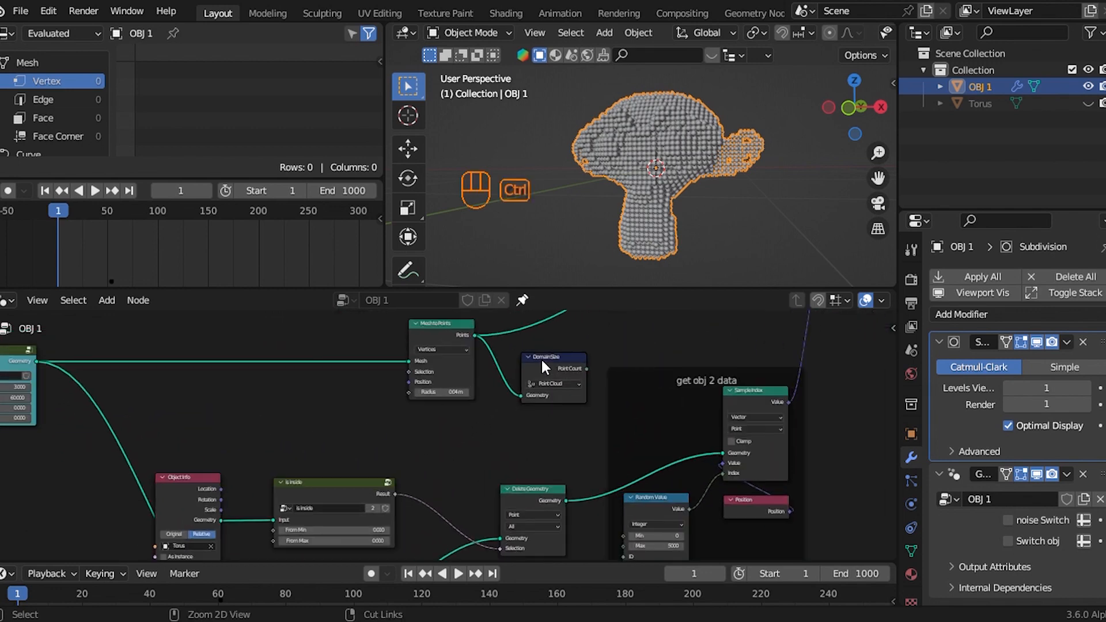
key("ctrl+x")
Step: Add a Domain Size node fed by the source group's Geometry output and link its Point Count to the Random Value node's Max
left_click_drag(30, 361, 246, 397)
type("dom")
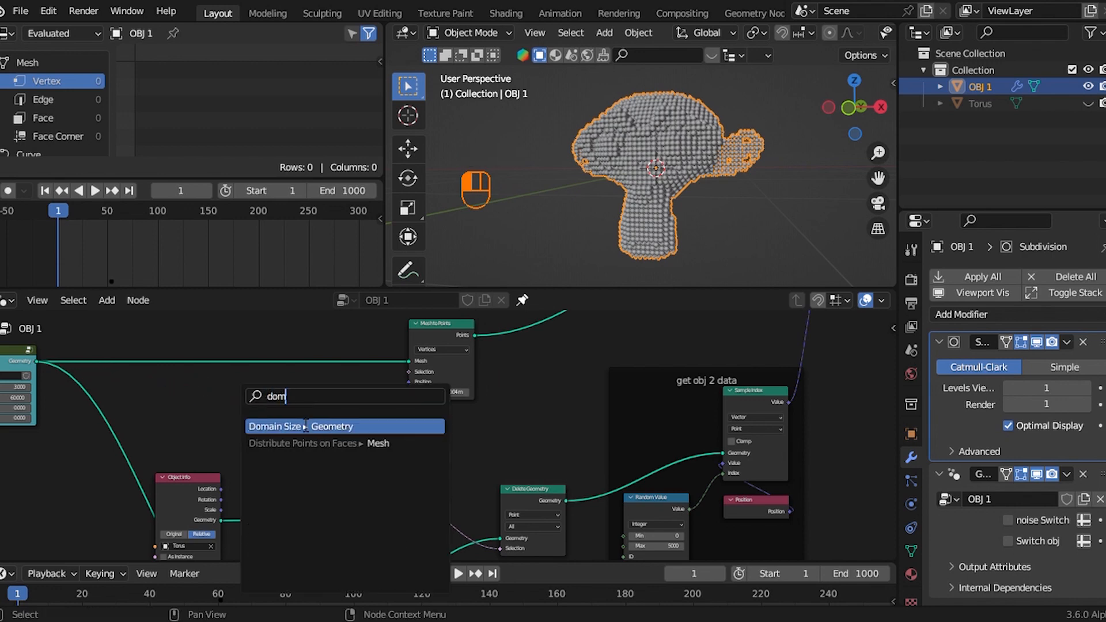
left_click(306, 426)
left_click(291, 421)
scroll(267, 438, "up", 1)
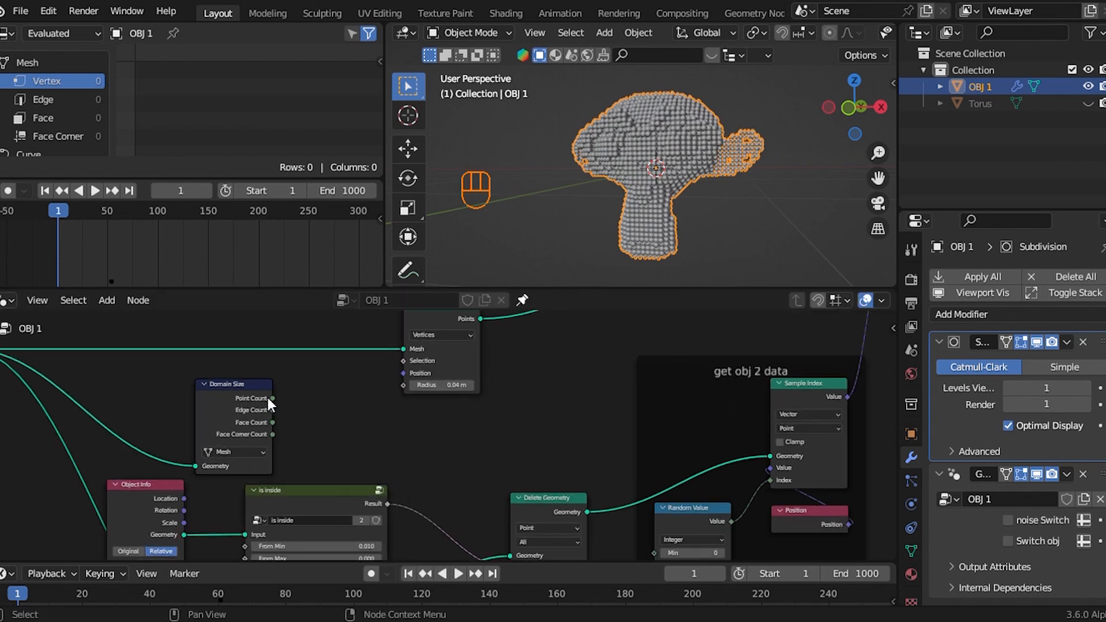
left_click_drag(271, 398, 654, 488)
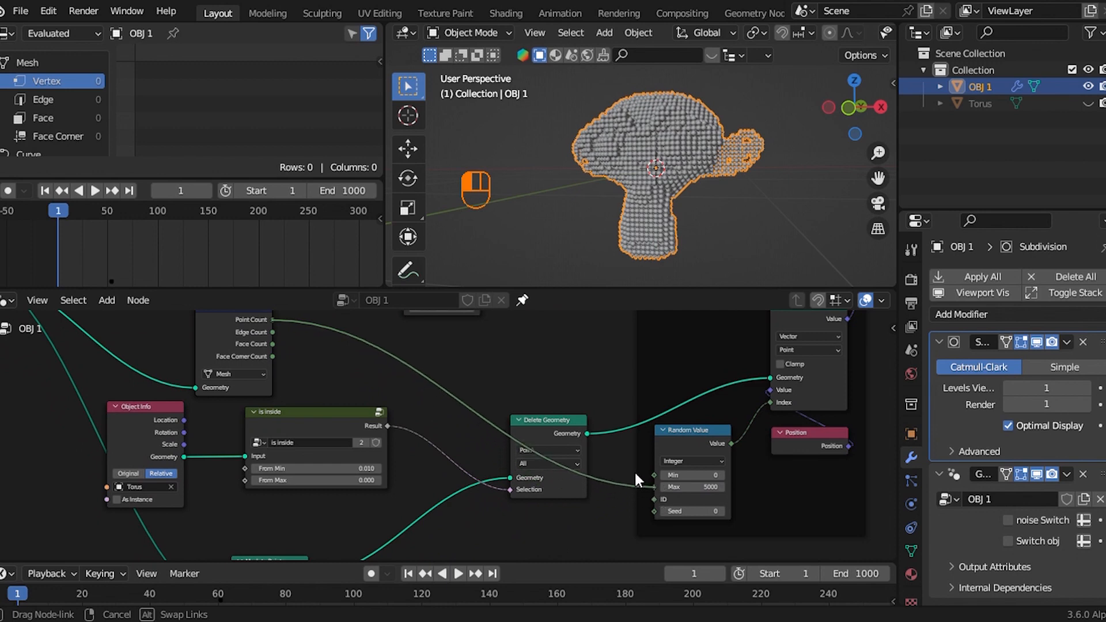
Step: Shift the source group and Torus branch nodes left along X, and bring Delete Geometry closer to the is inside node
scroll(614, 458, "down", 3)
scroll(540, 450, "down", 4)
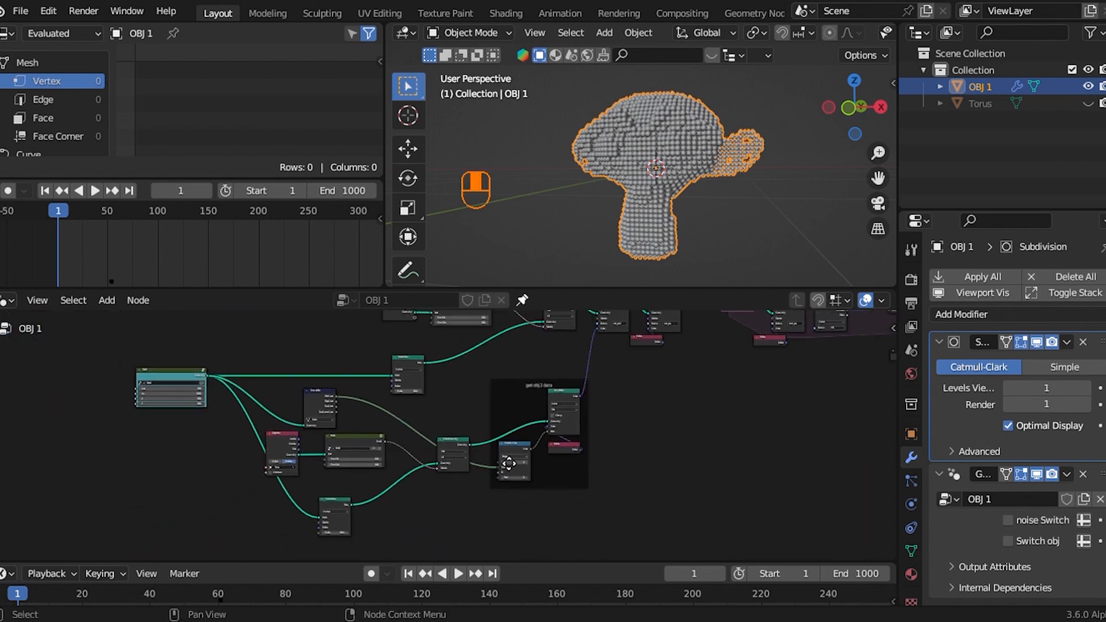
left_click_drag(298, 408, 488, 490)
left_click_drag(175, 338, 254, 385, "shift")
key("g")
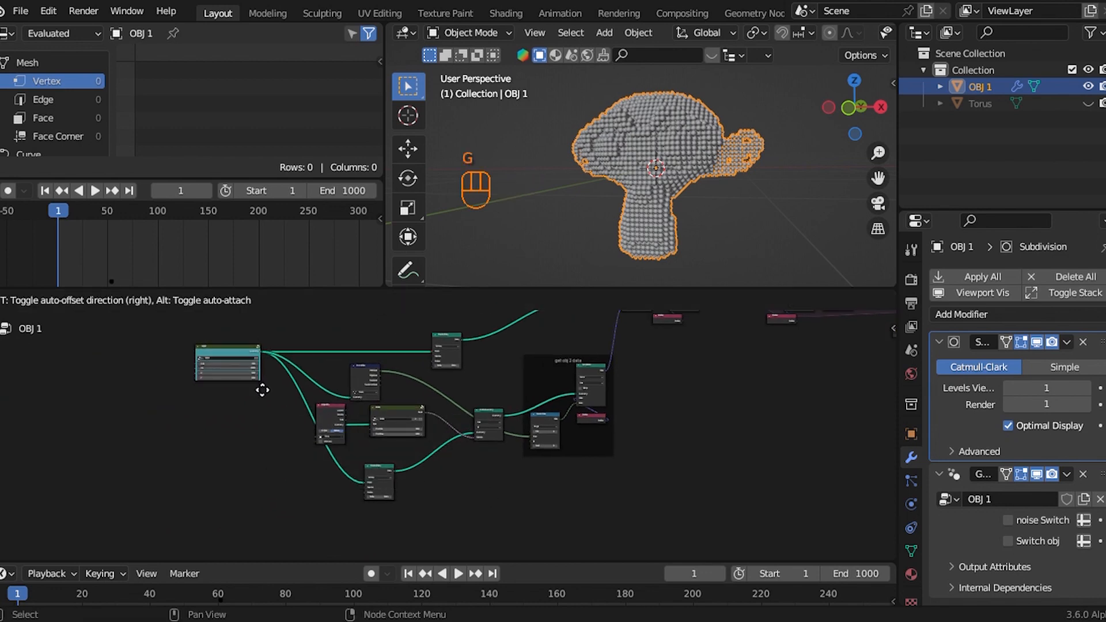
key("x")
left_click(144, 397)
scroll(353, 415, "up", 3)
key("g")
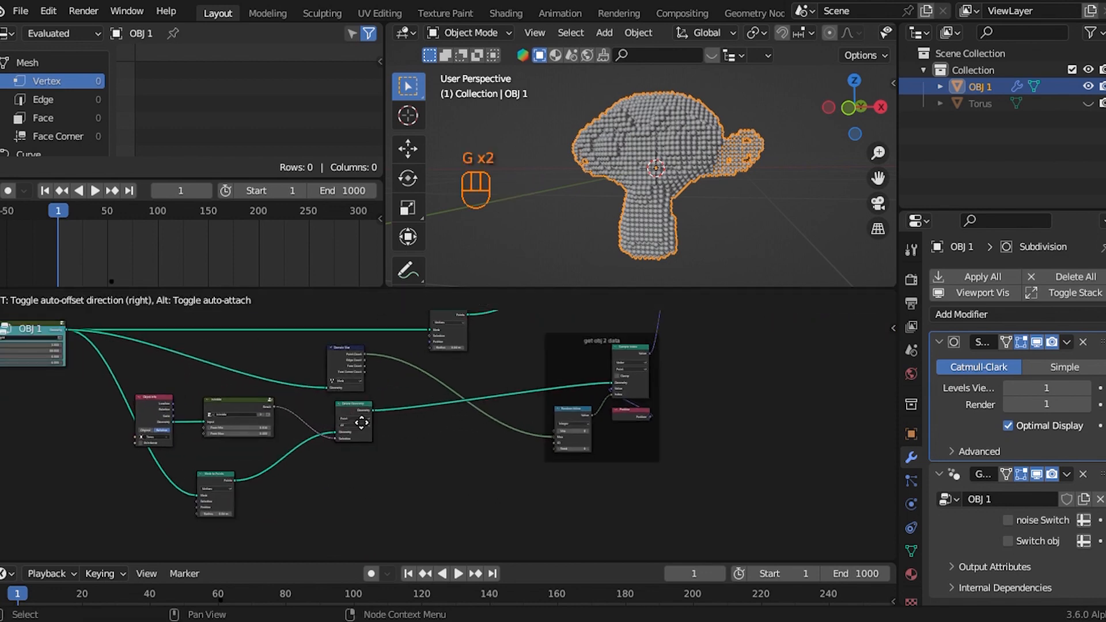
key("x")
left_click(375, 414)
Step: Add a reroute to the Delete Geometry output link and slide it along X to just before the "get obj 2 data" frame
scroll(477, 410, "up", 2)
key("shift")
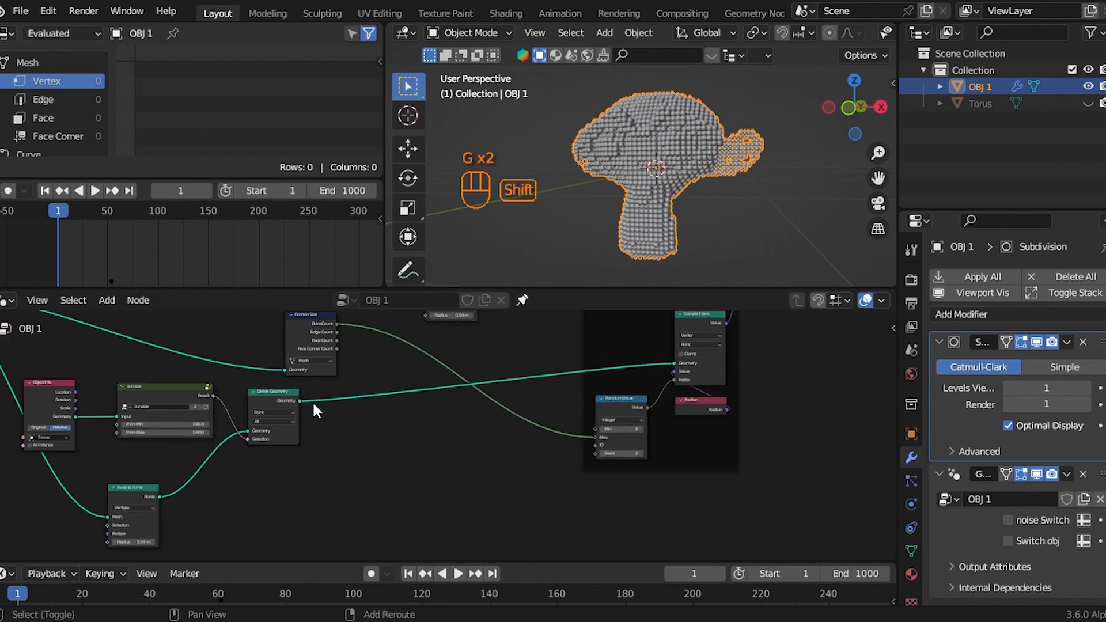
right_click_drag(306, 395, 309, 419, "shift")
key("g")
key("x")
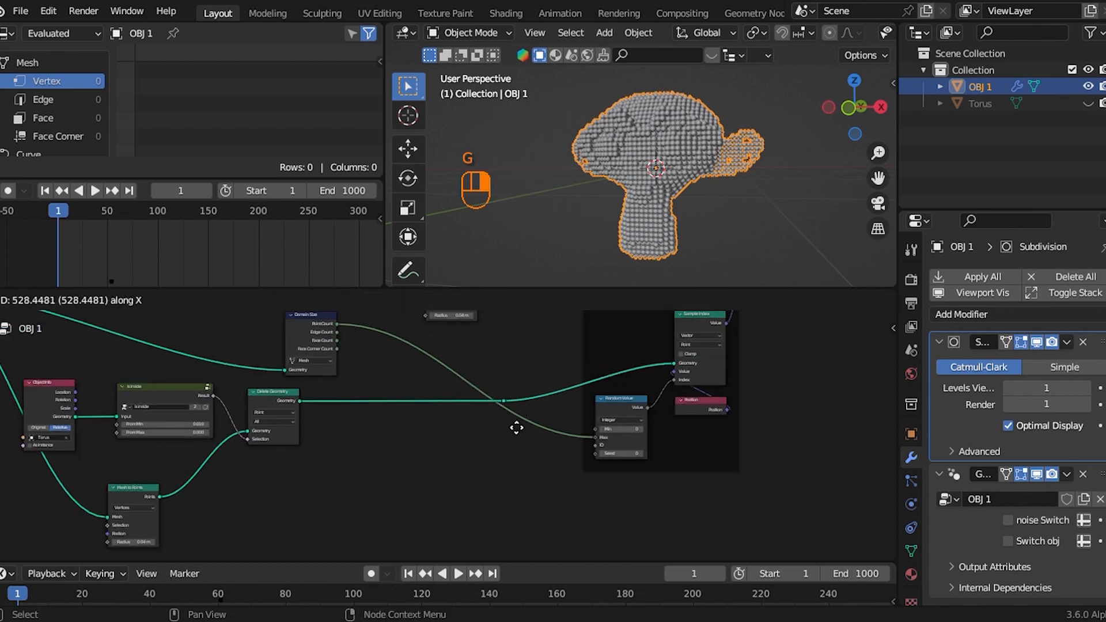
left_click(553, 426)
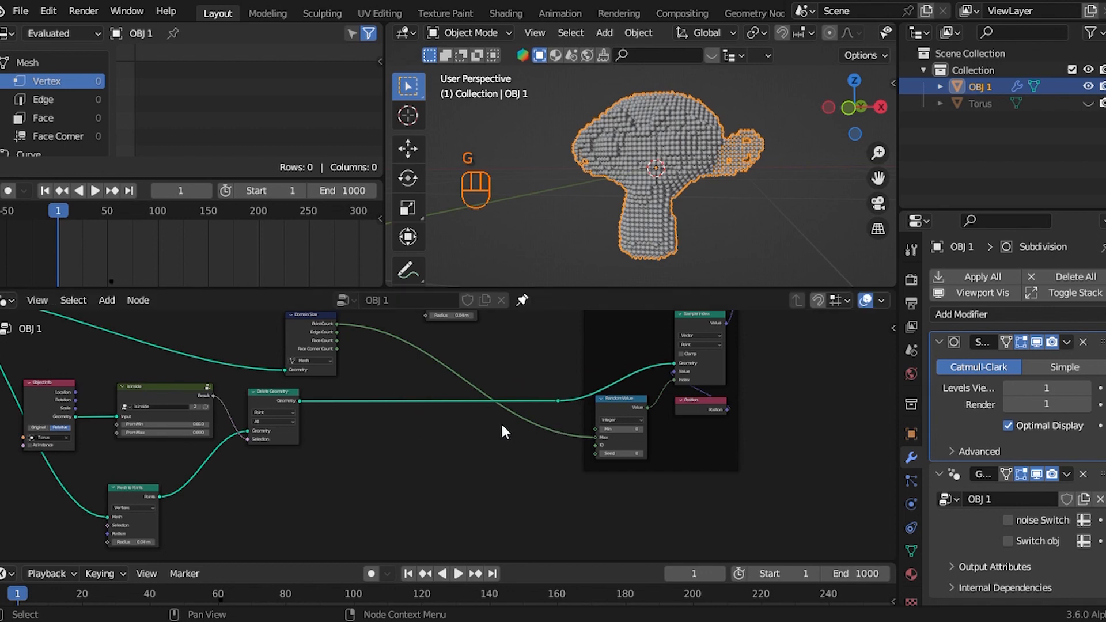
Step: Play the animation with Switch obj enabled in the modifier, stop it and return to frame 1
scroll(507, 437, "up", 1)
scroll(503, 429, "down", 1)
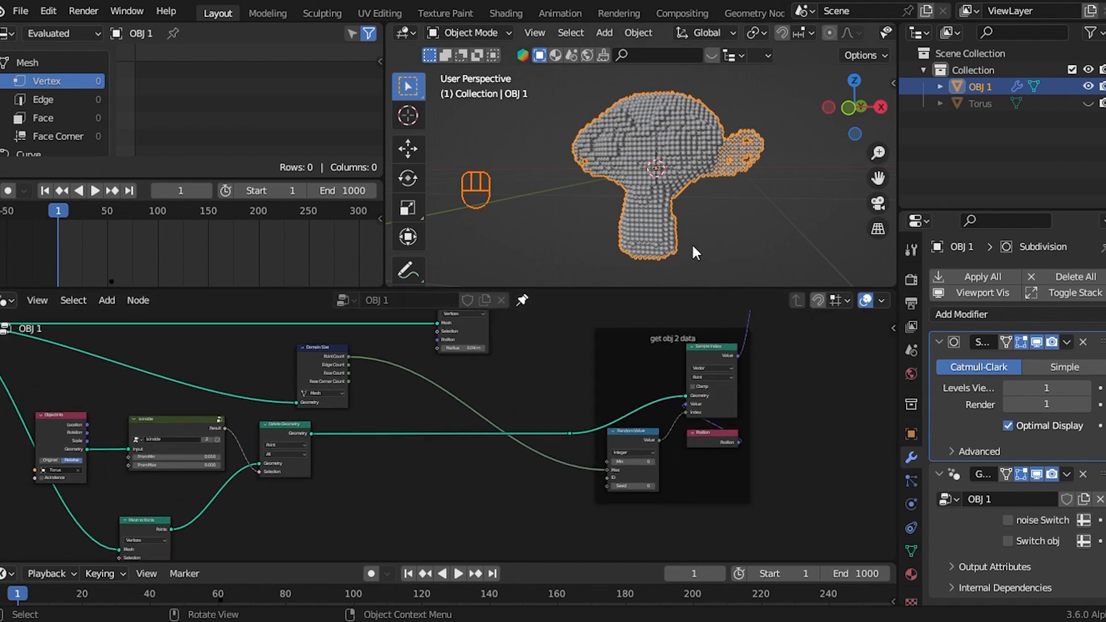
key("space")
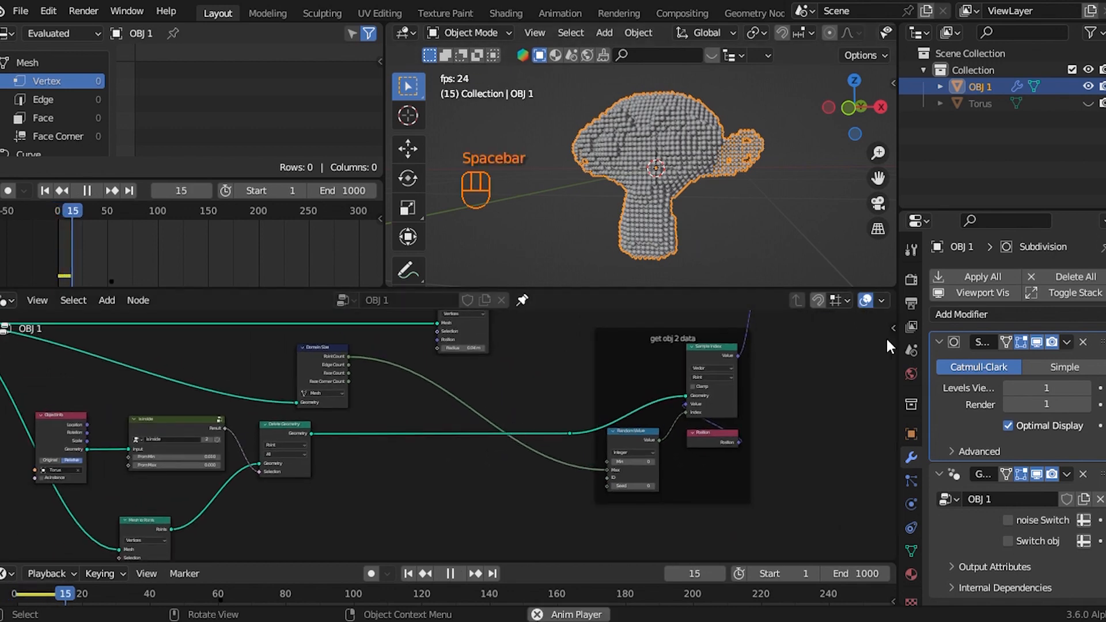
left_click(1007, 541)
key("space")
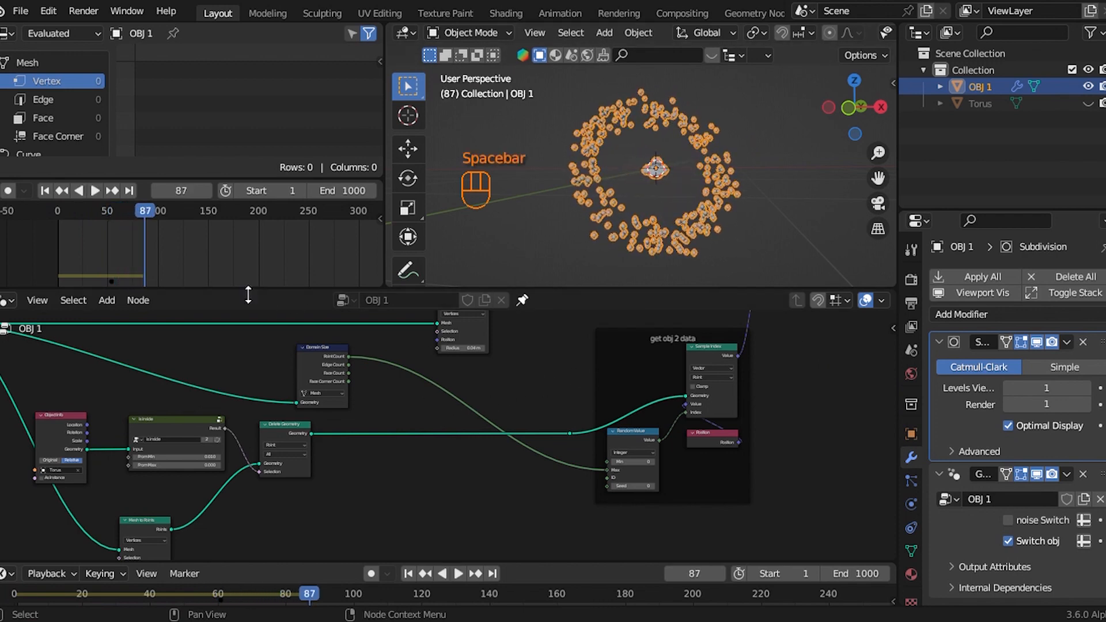
left_click(45, 191)
Step: Feed the Domain Size node from Delete Geometry's Geometry output instead and set its component to Point Cloud
middle_click_drag(319, 376, 448, 415)
scroll(451, 420, "up", 3)
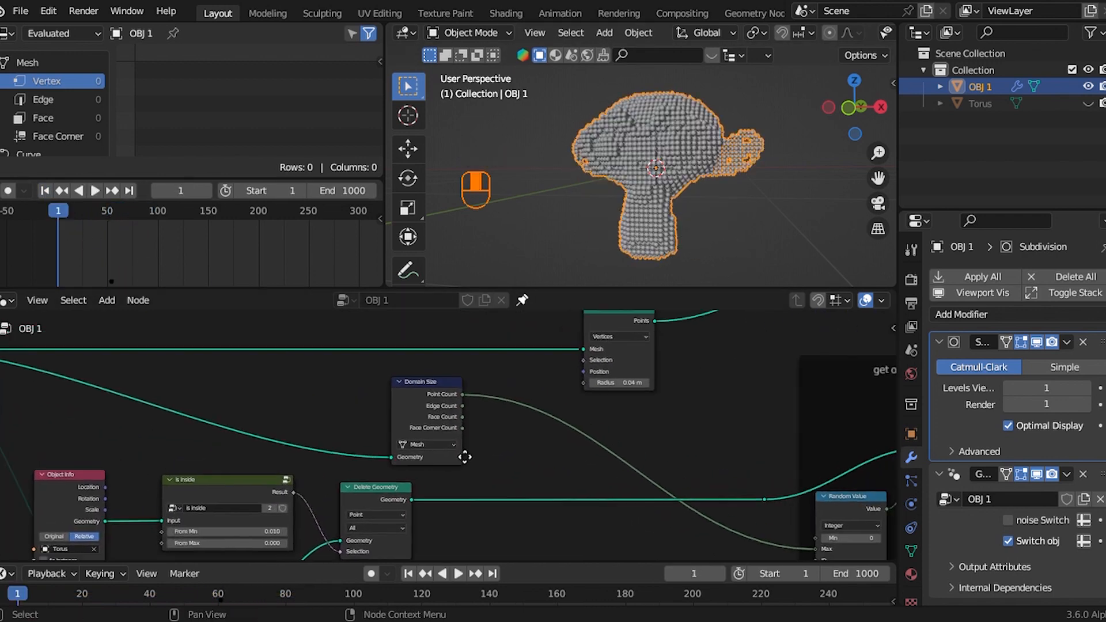
left_click_drag(398, 482, 403, 412)
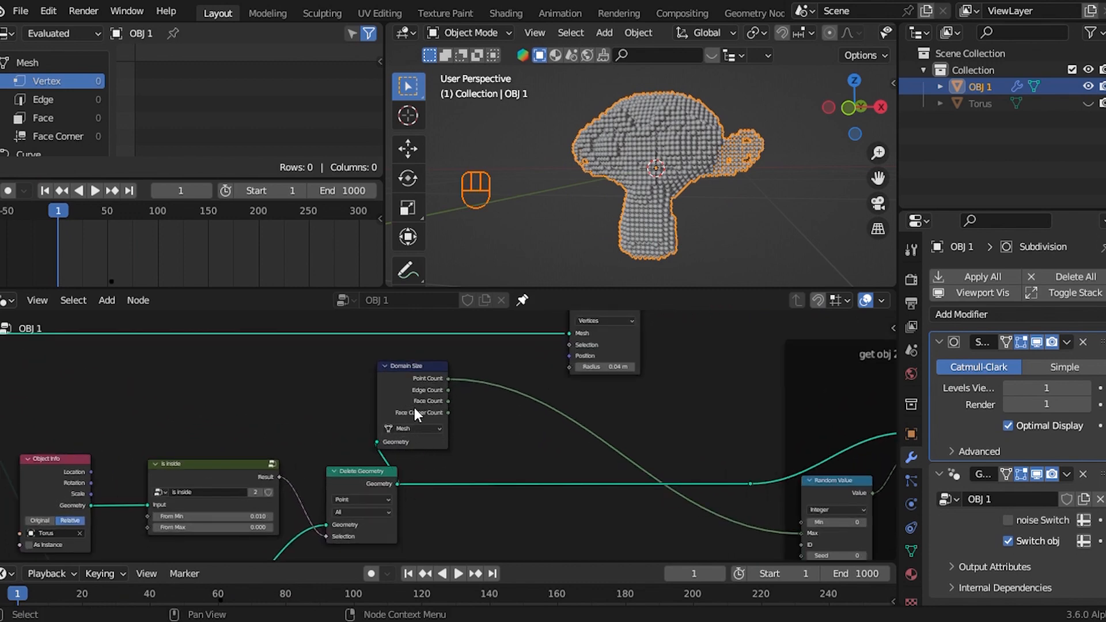
scroll(449, 423, "down", 1)
middle_click_drag(494, 425, 452, 421)
scroll(444, 423, "up", 2)
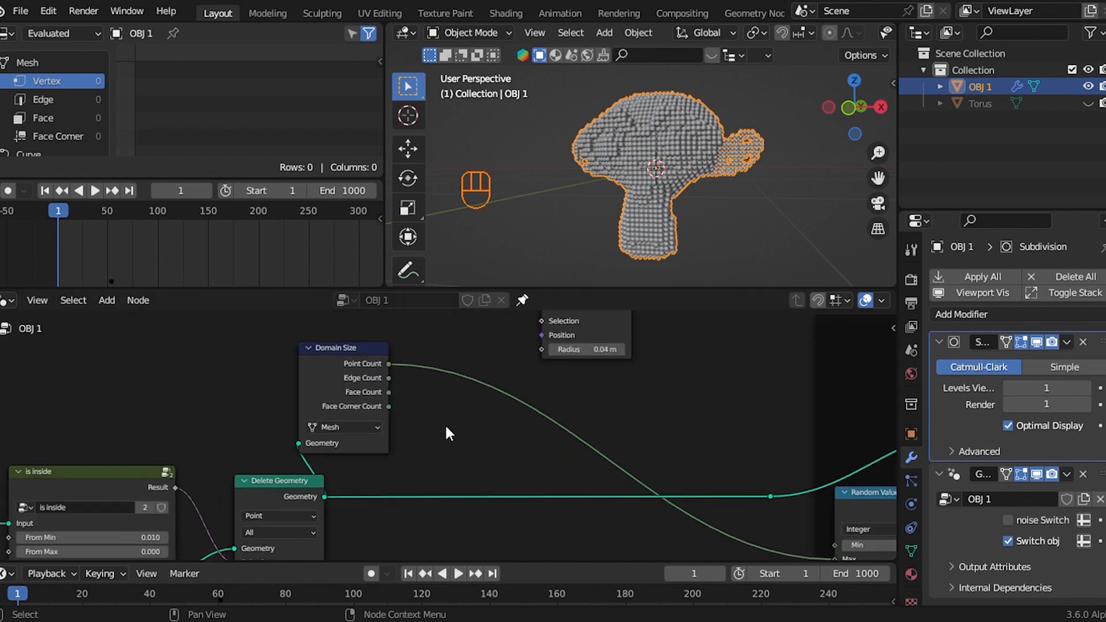
left_click(360, 425)
left_click(368, 458)
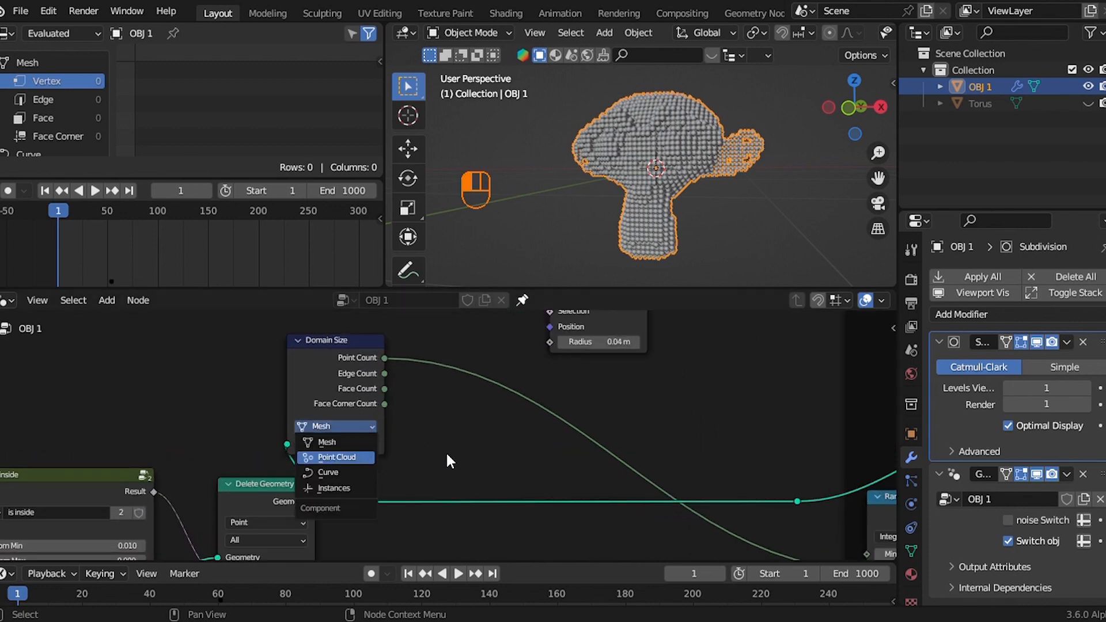
Step: Replay the animation from frame 1, toggling Switch obj on and off to check the morph between monkey head and torus
key("space")
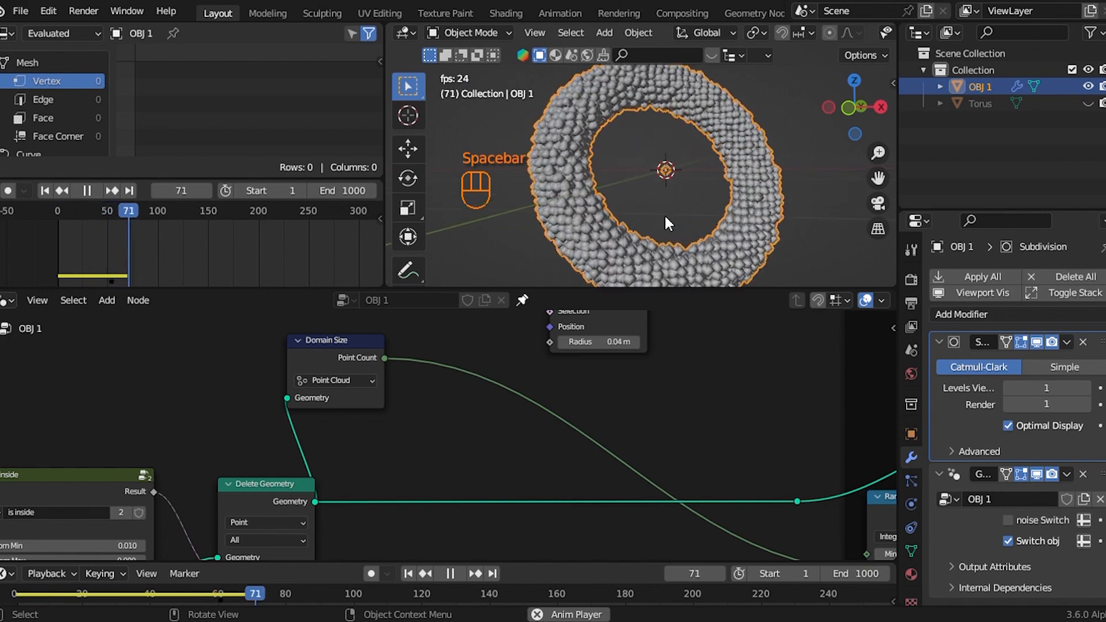
key("space")
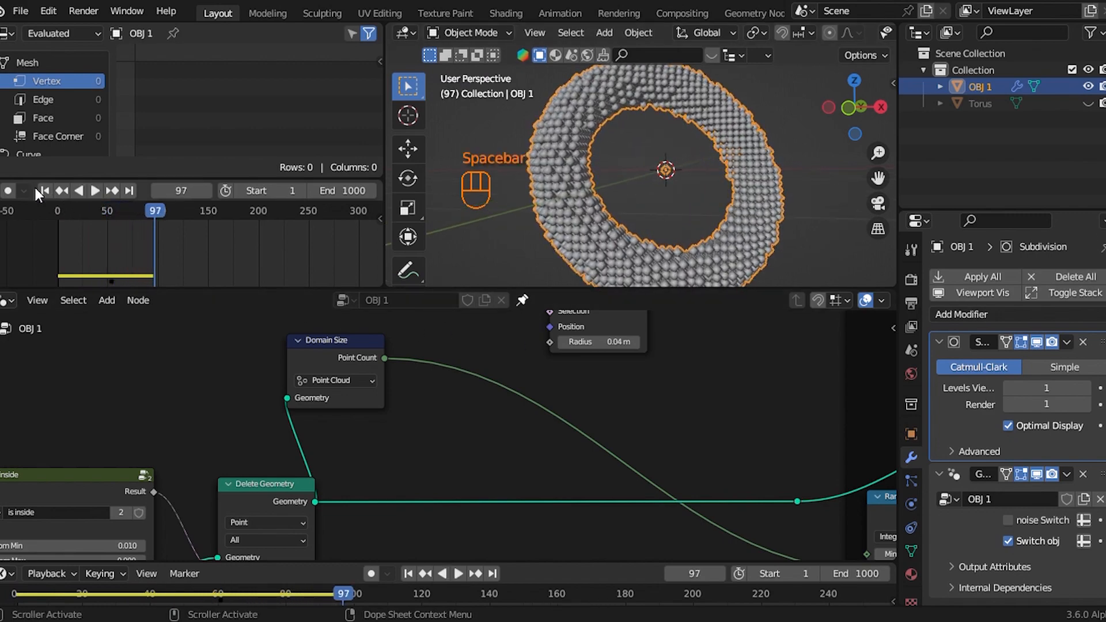
left_click(45, 190)
key("space")
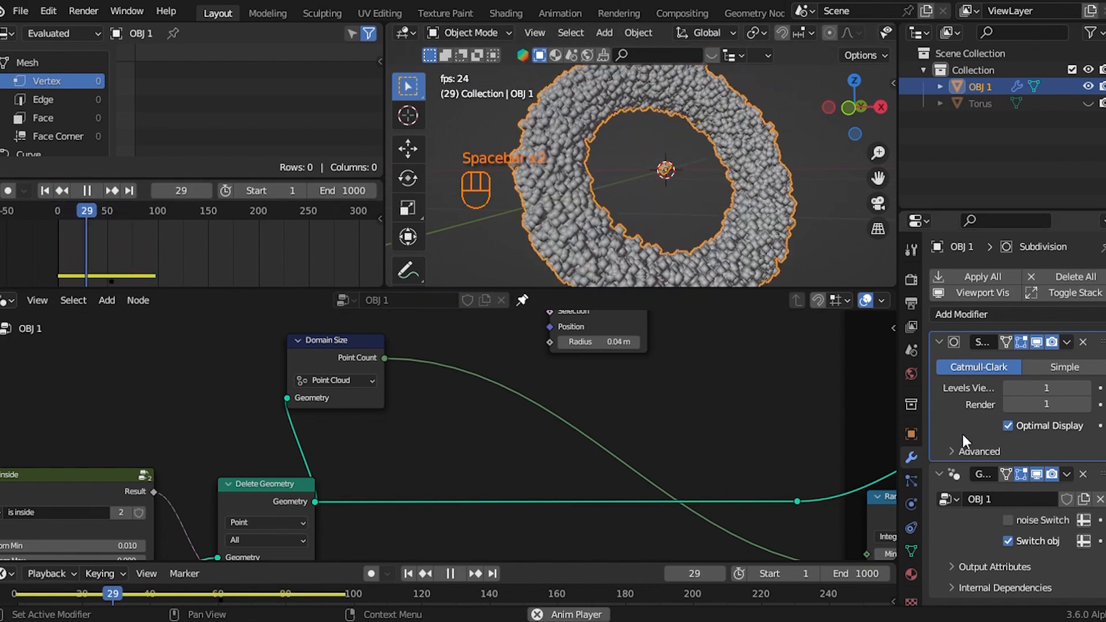
left_click(1007, 540)
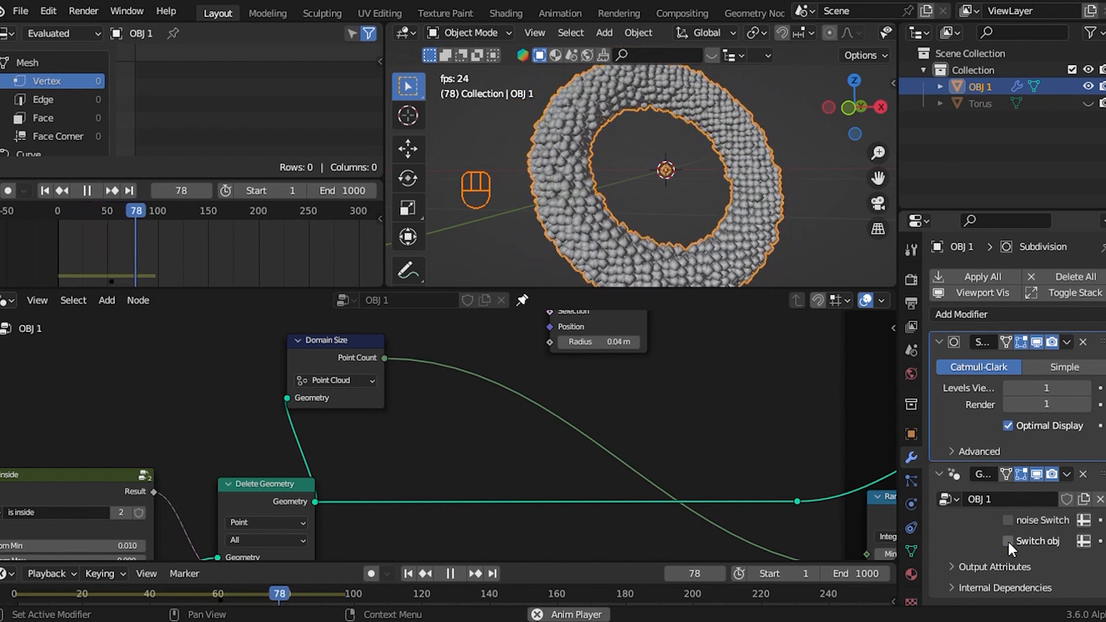
left_click(1007, 540)
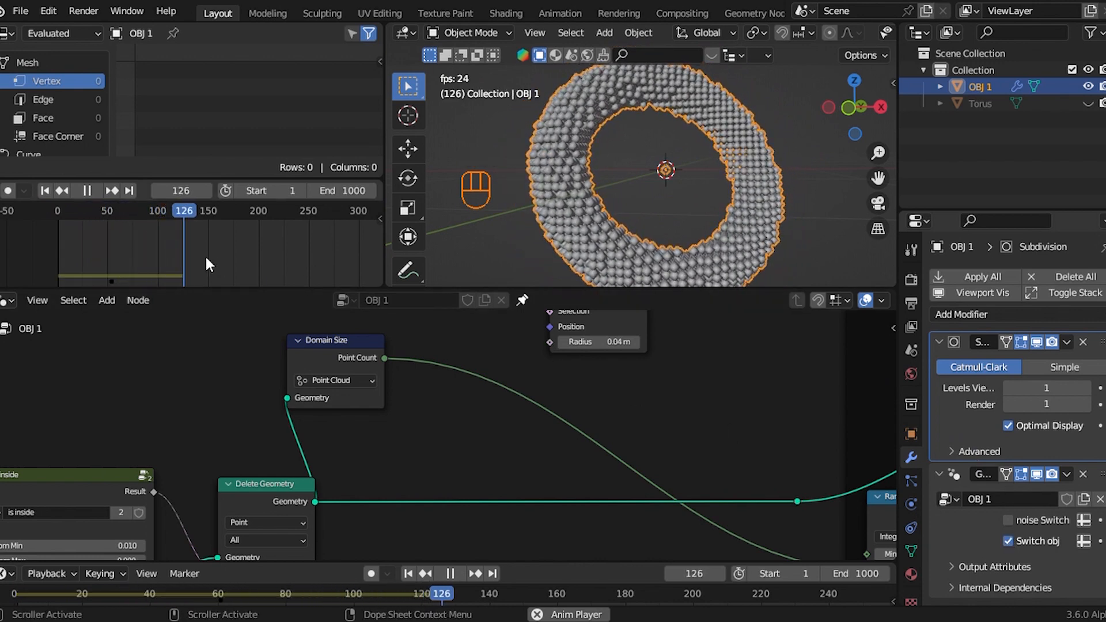
left_click(44, 190)
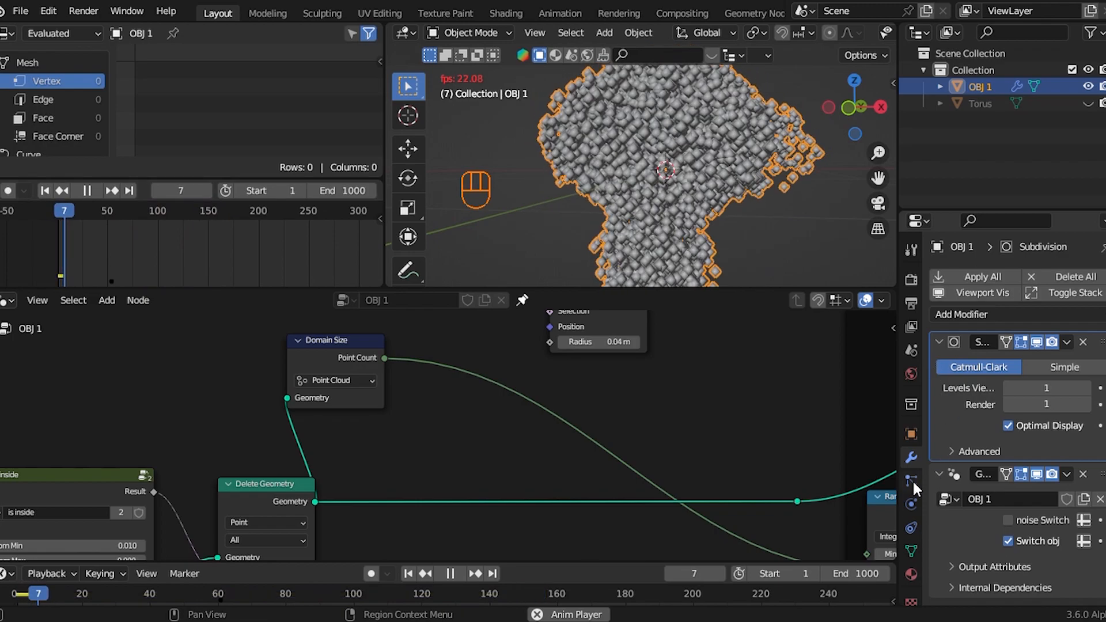
left_click(1009, 541)
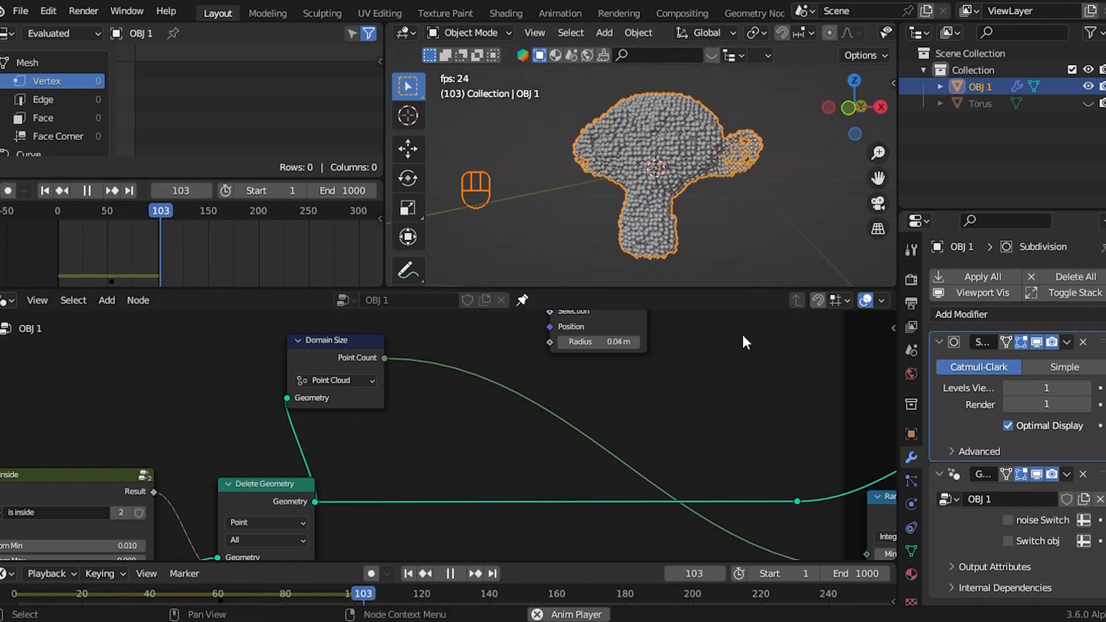
Step: Move the Domain Size node below the geometry link, between the Delete Geometry and Random Value nodes
scroll(709, 400, "down", 6)
middle_click_drag(724, 391, 674, 417)
scroll(671, 399, "down", 6)
scroll(684, 416, "down", 6)
scroll(672, 420, "down", 3)
scroll(680, 420, "up", 5)
scroll(686, 426, "down", 1)
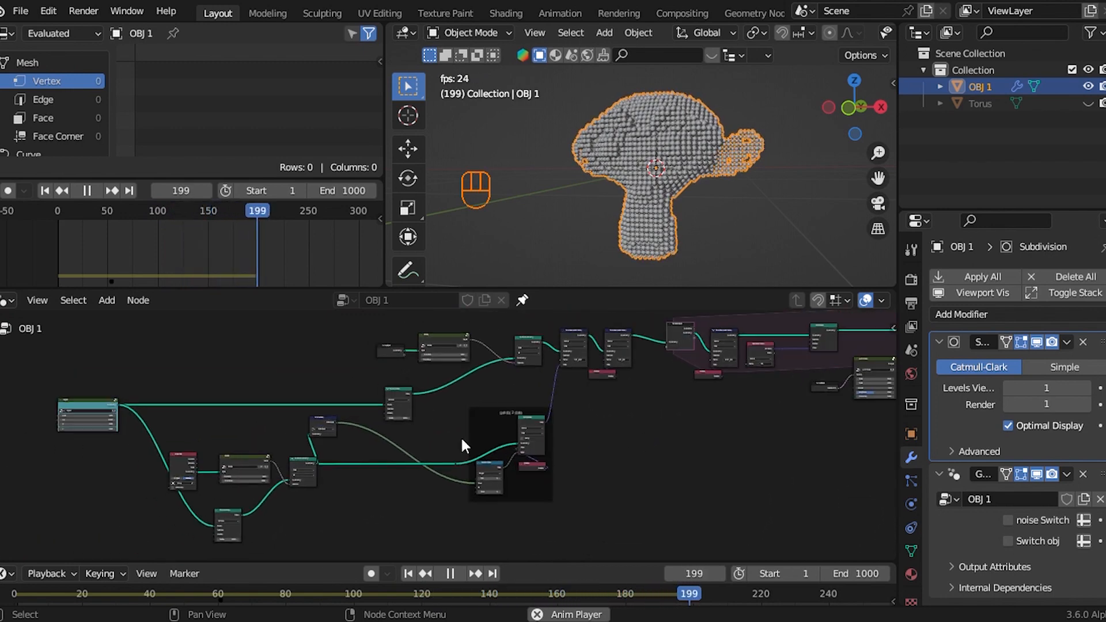
left_click_drag(301, 418, 302, 420)
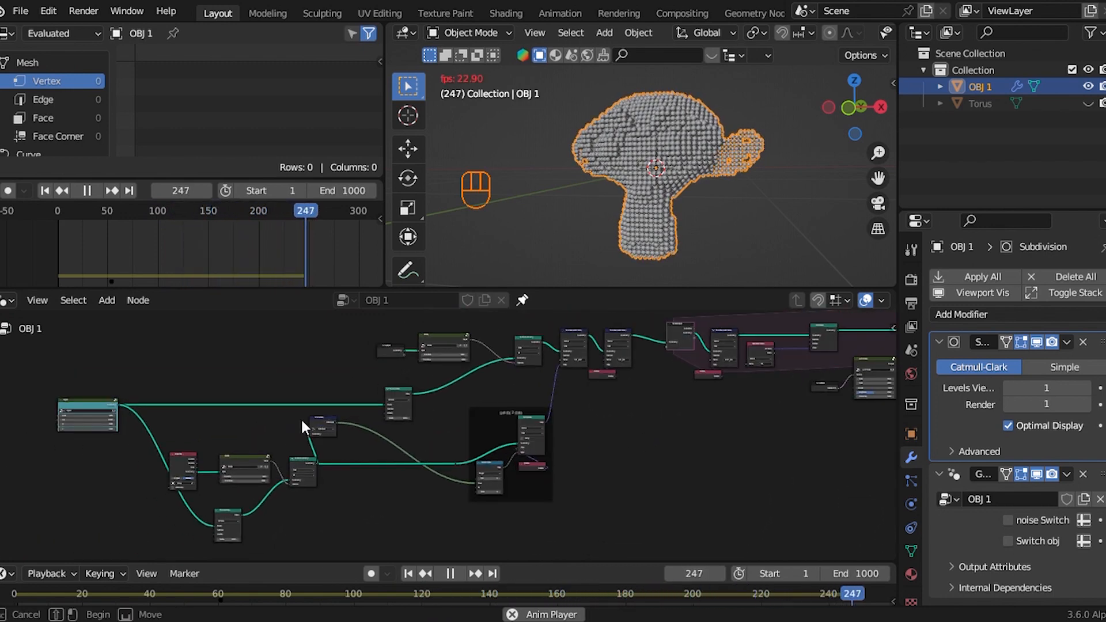
key("g")
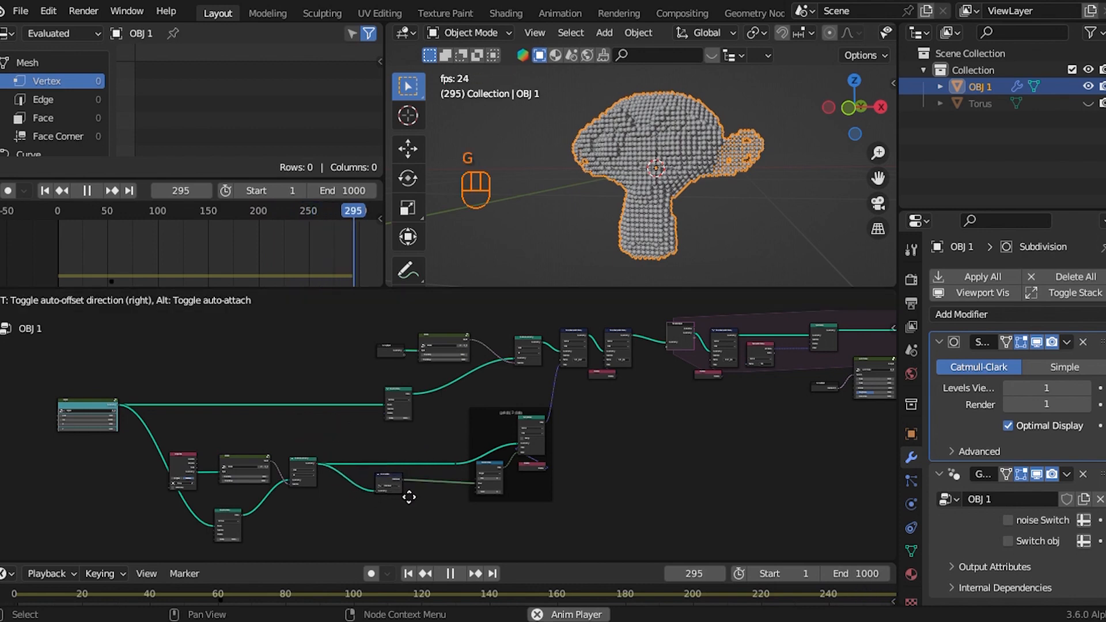
left_click(401, 499)
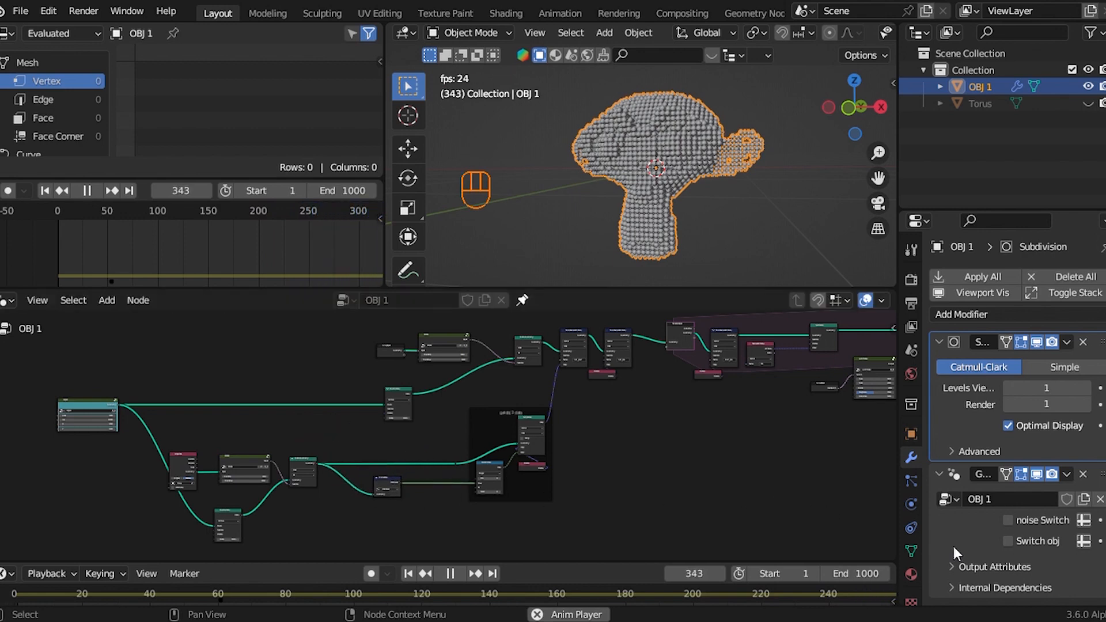
Step: Enable Switch obj in the modifier during playback to morph the particles into the torus
left_click(1009, 541)
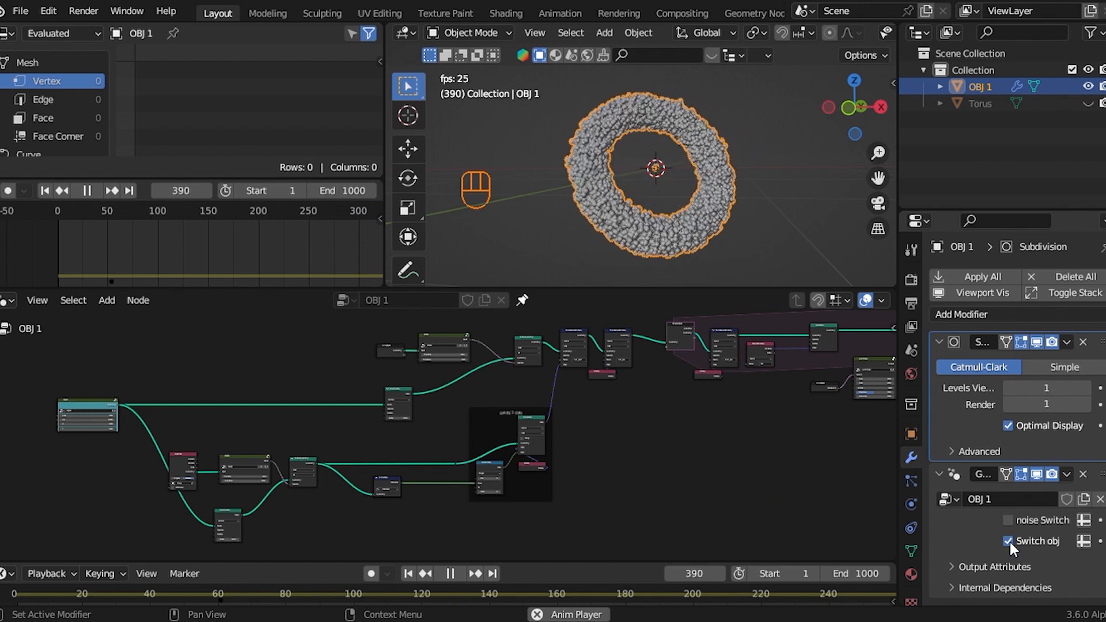
scroll(744, 229, "up", 6)
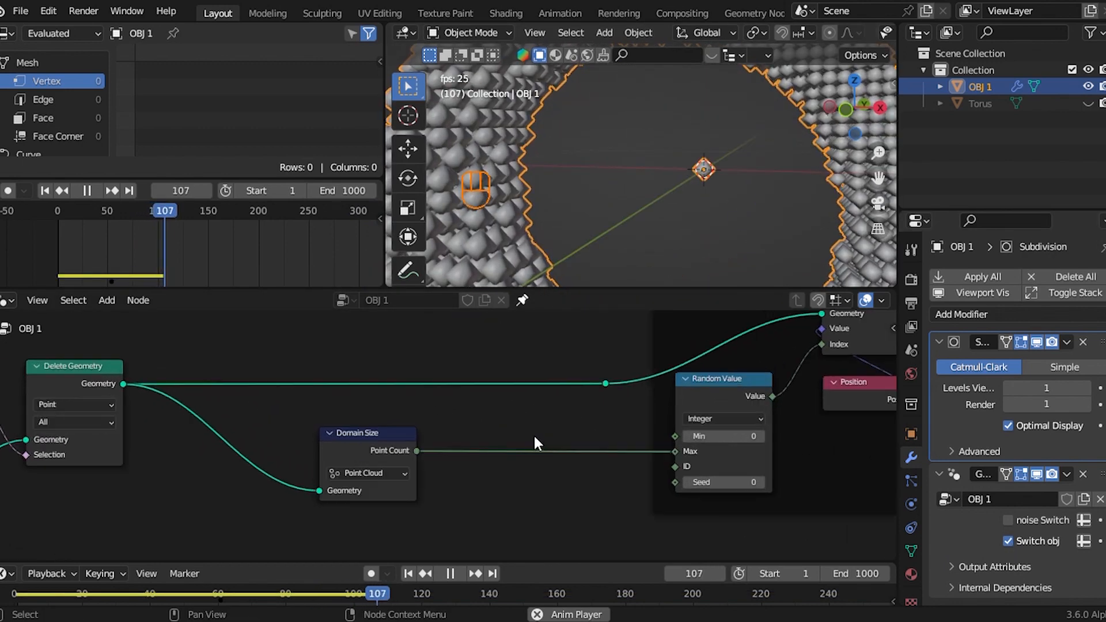
key("shift+a")
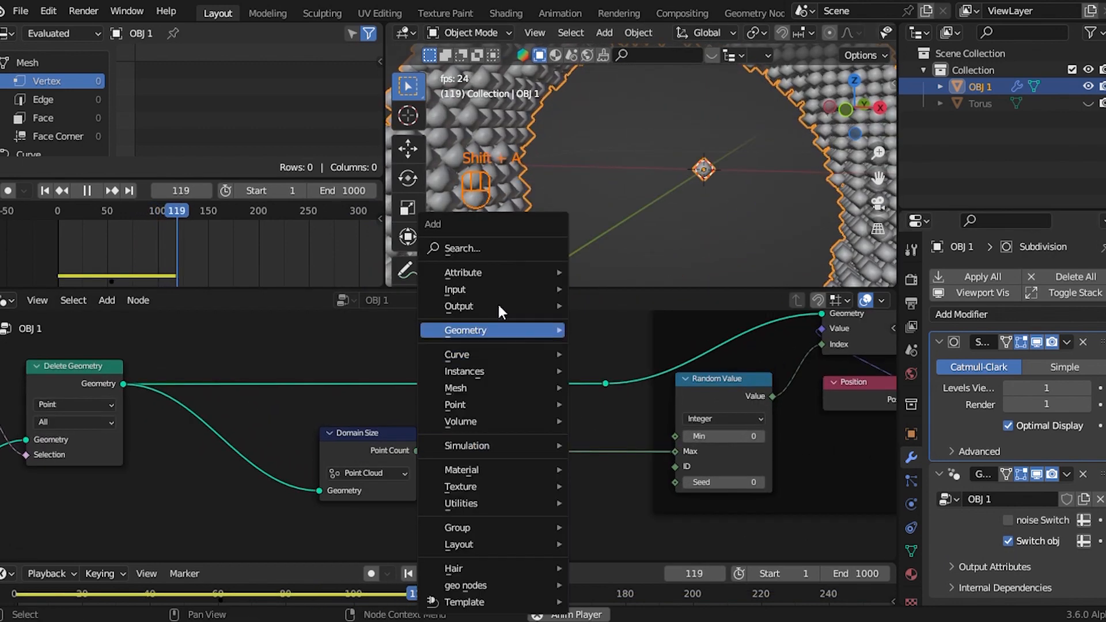
left_click(463, 249)
type("su")
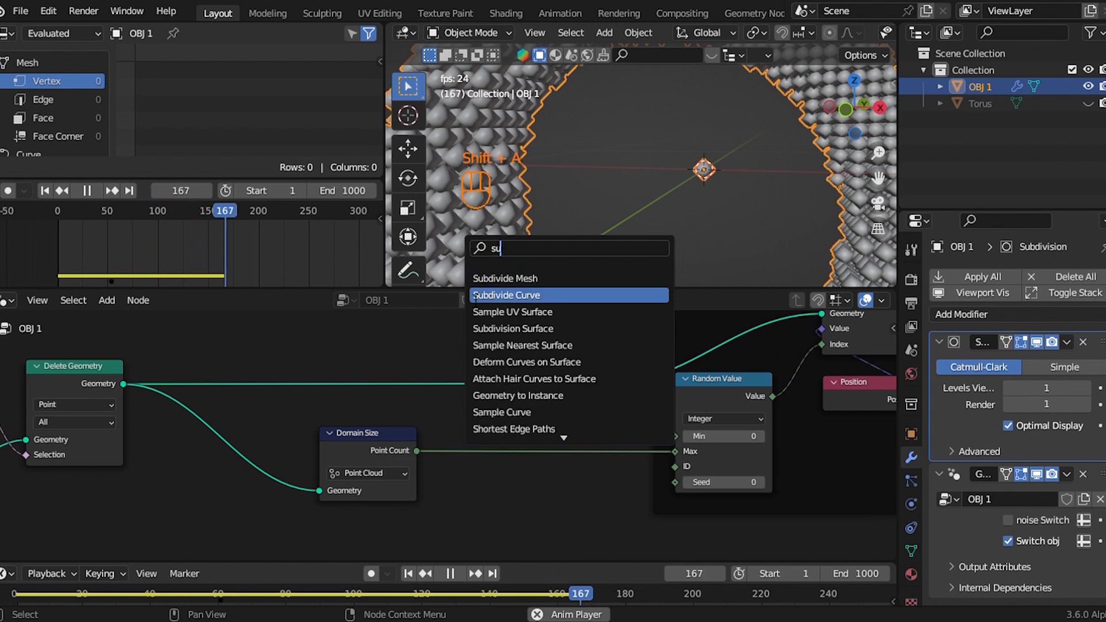
left_click(441, 376)
key("shift+a")
left_click(380, 254)
type("add")
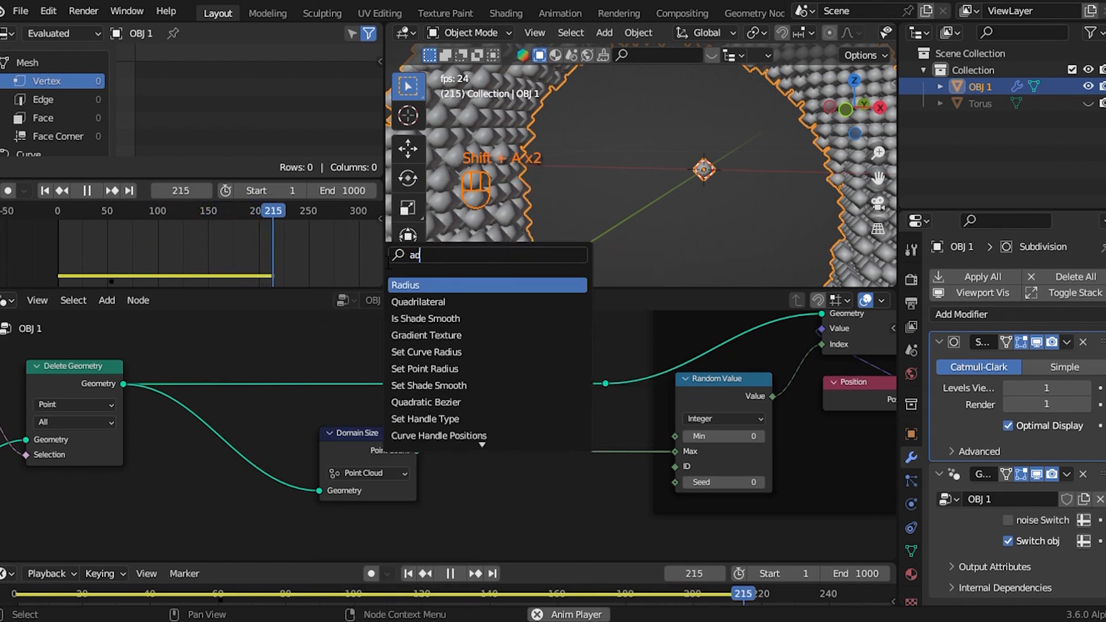
Step: Insert a Math Add node with value 2 between Domain Size's Point Count and Random Value's Max, and replay from frame 1
left_click_drag(416, 451, 506, 416)
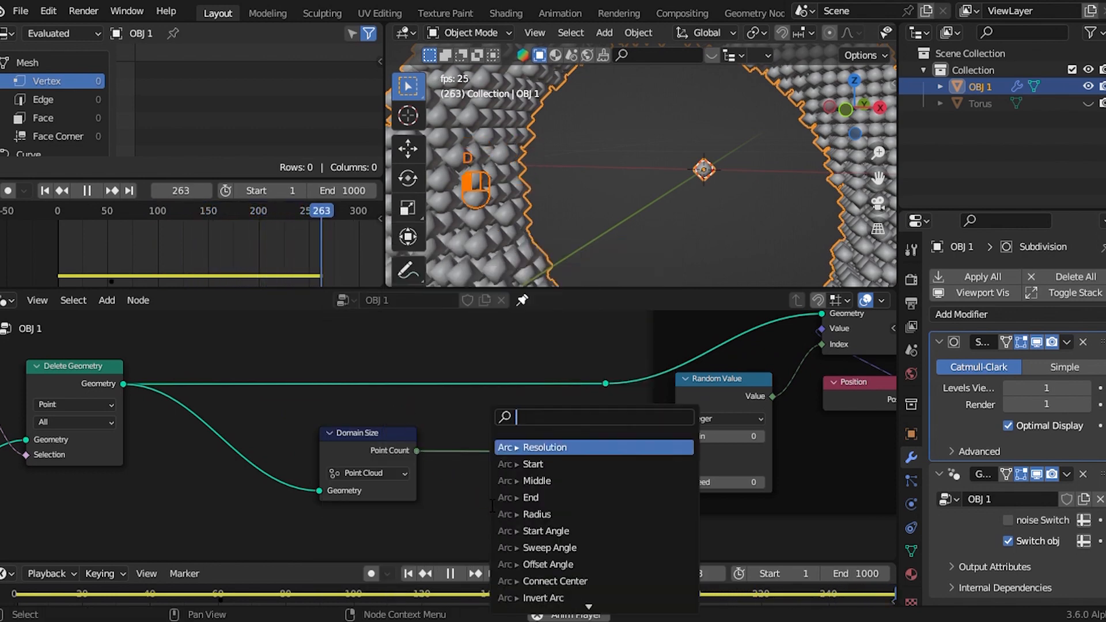
type("add")
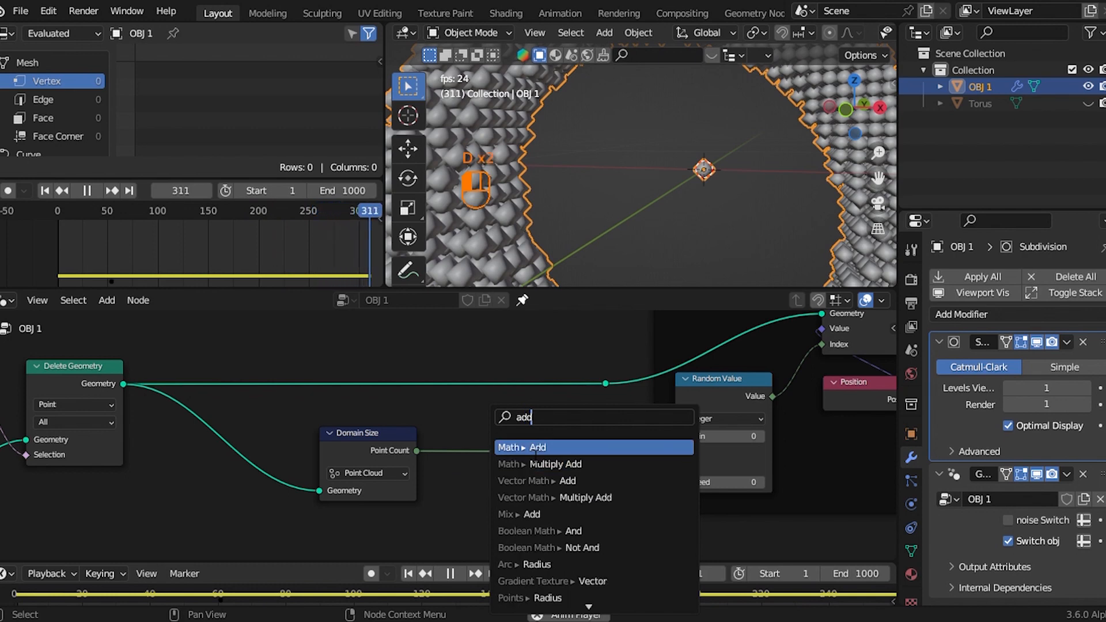
key("Return")
left_click(537, 511)
scroll(524, 496, "up", 1)
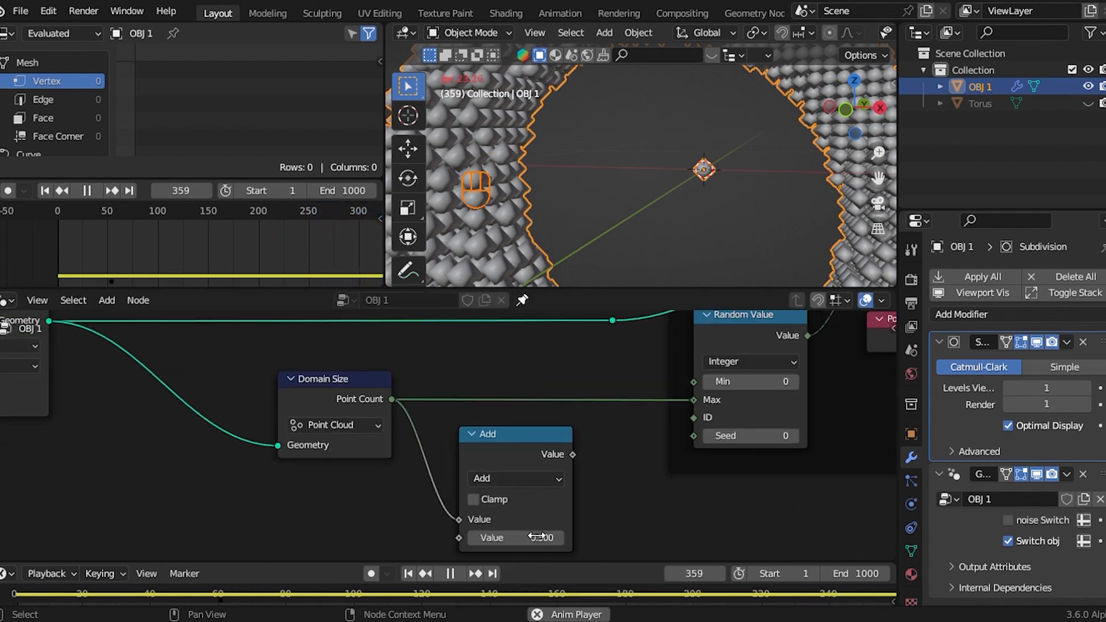
left_click_drag(572, 455, 693, 400)
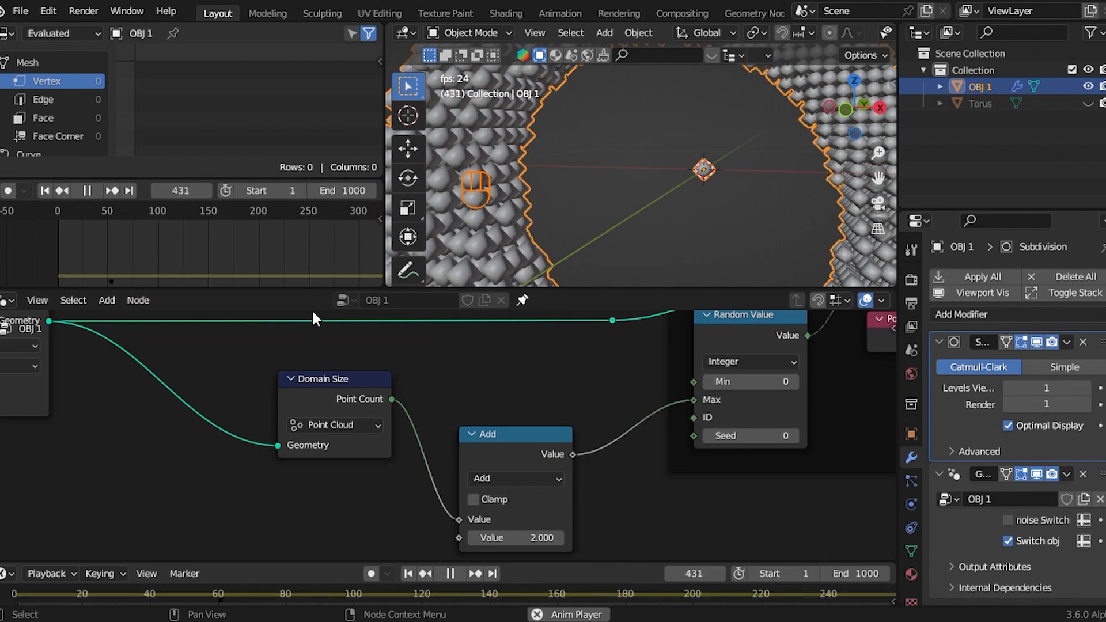
left_click(45, 190)
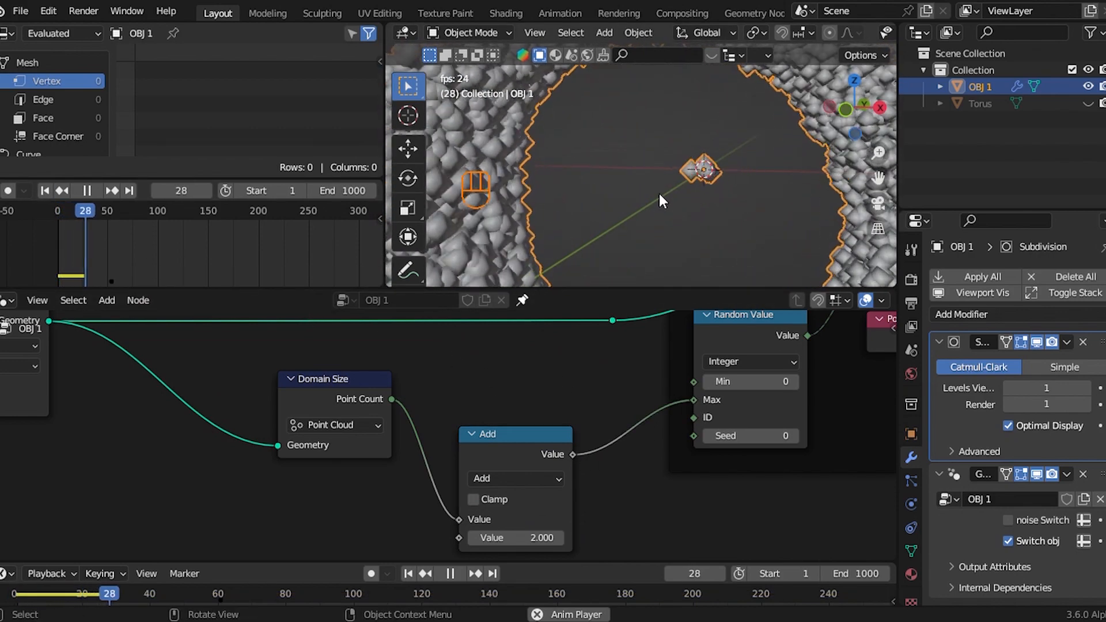
Step: Change the Math node between Domain Size and Random Value to Subtract with a value of 3
scroll(575, 461, "up", 1)
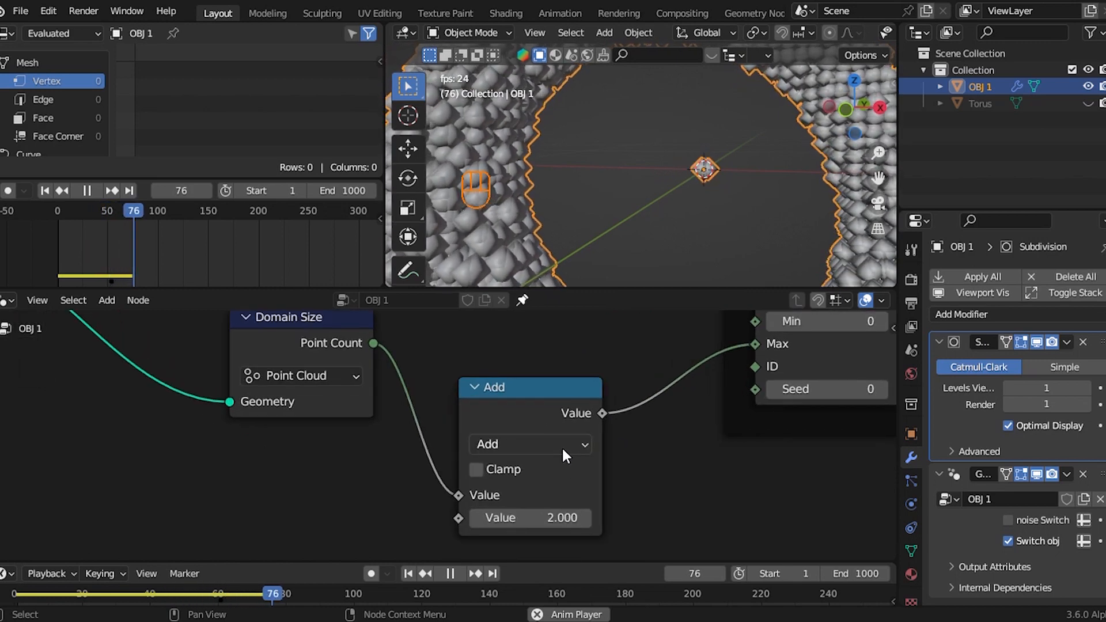
left_click(562, 450)
left_click(452, 207)
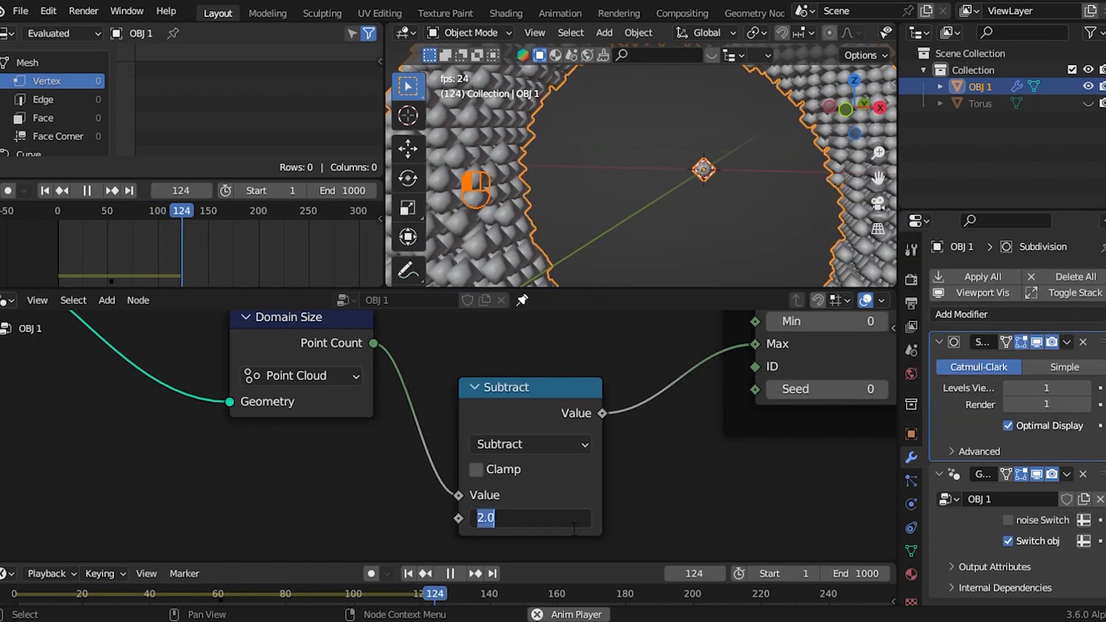
Step: Replay the morph from frame 1 with the whole torus in view, and stop the playback
left_click(45, 191)
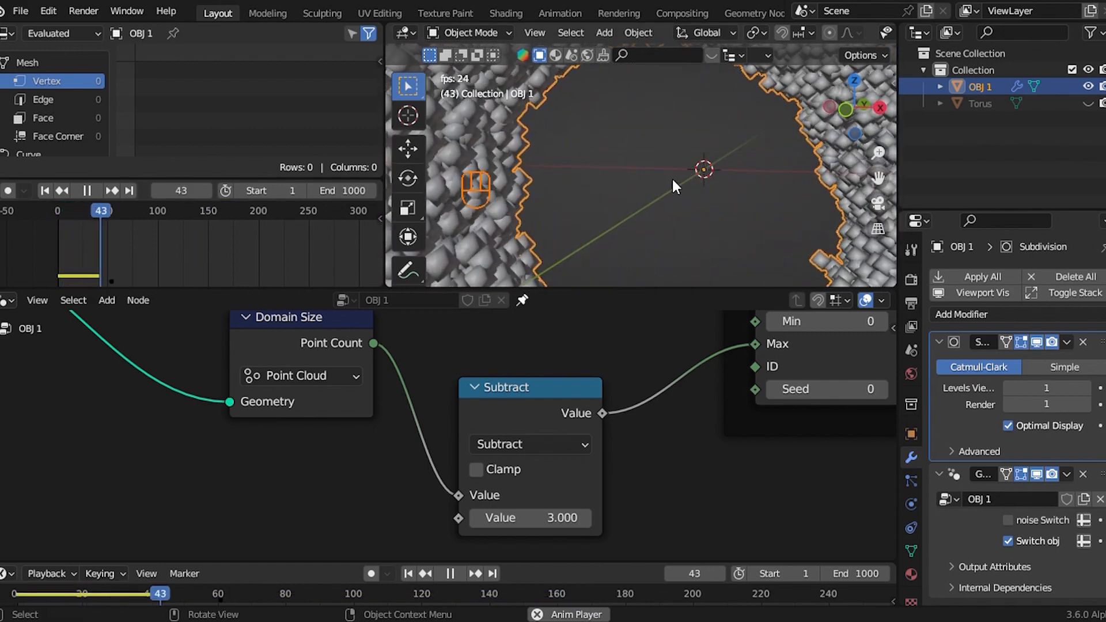
scroll(596, 323, "down", 3)
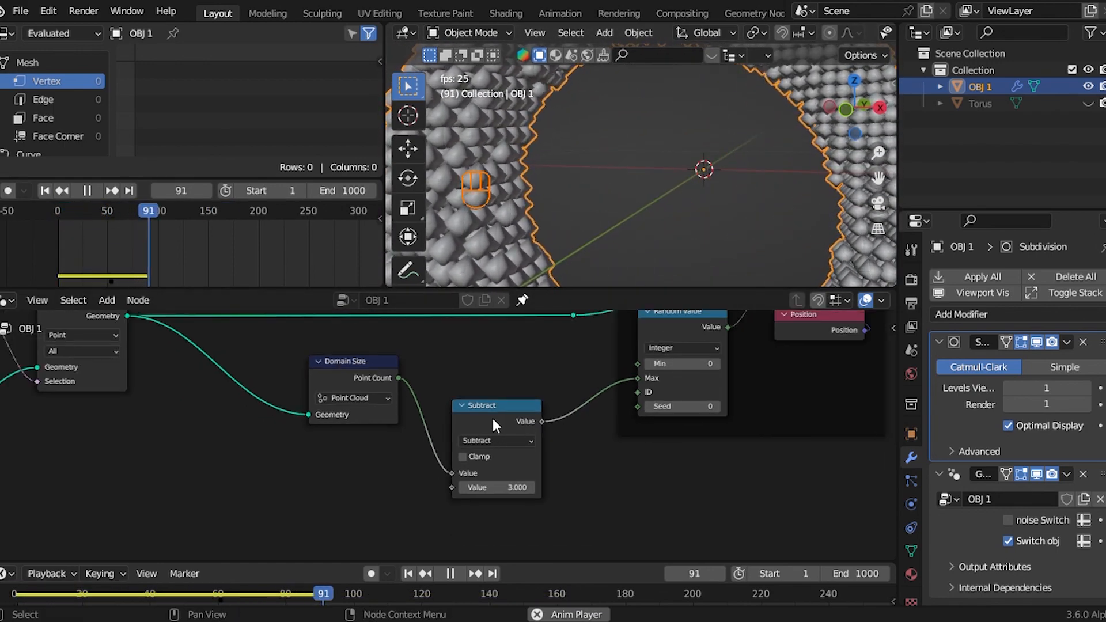
left_click(45, 191)
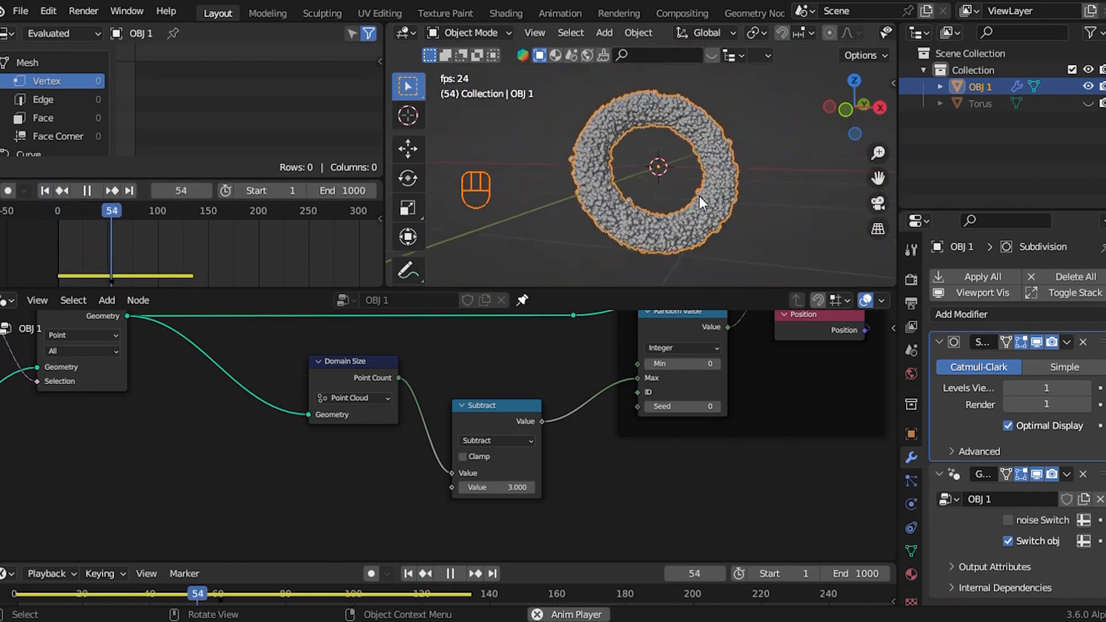
scroll(680, 380, "down", 2)
key("space")
Step: Examine the Scale nodes of the start_pos and correction branches and the Mix node they feed
scroll(662, 391, "down", 6)
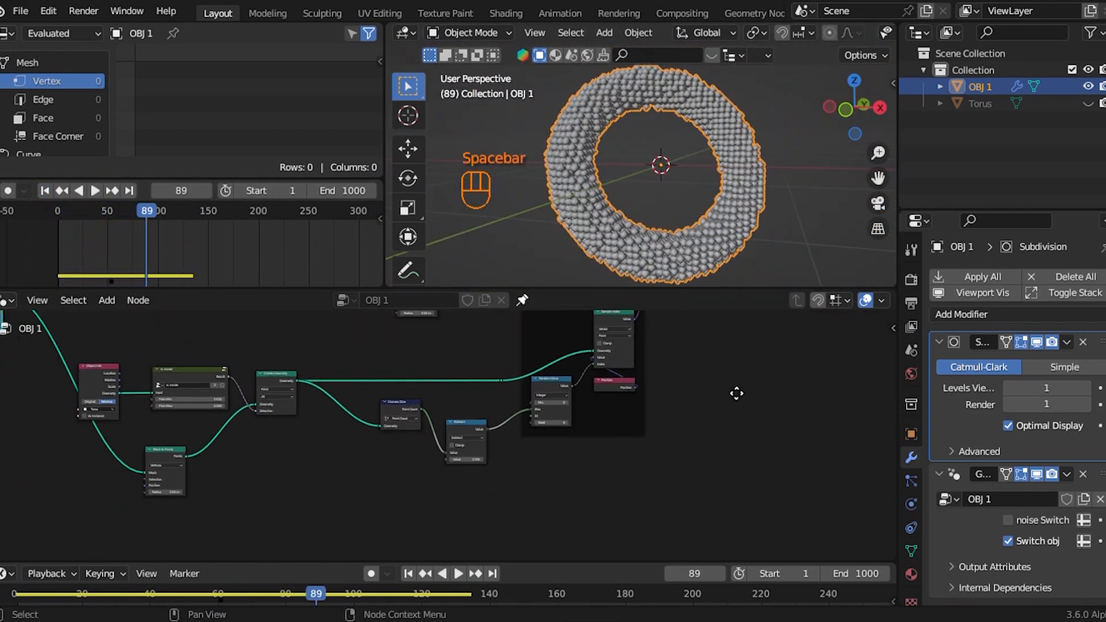
scroll(441, 431, "up", 5)
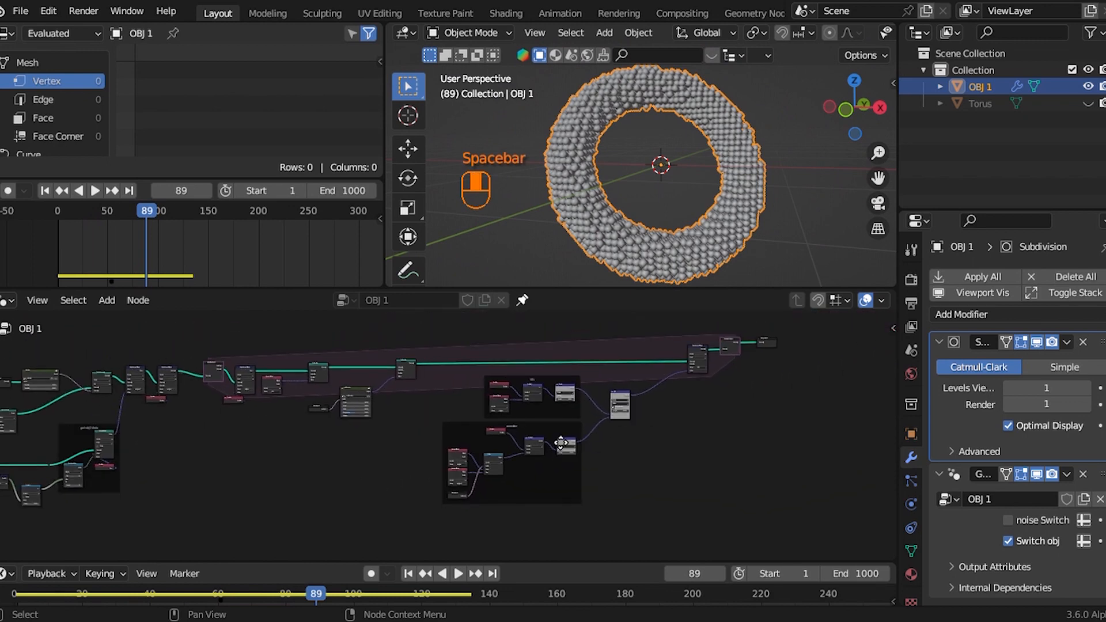
scroll(486, 426, "up", 2)
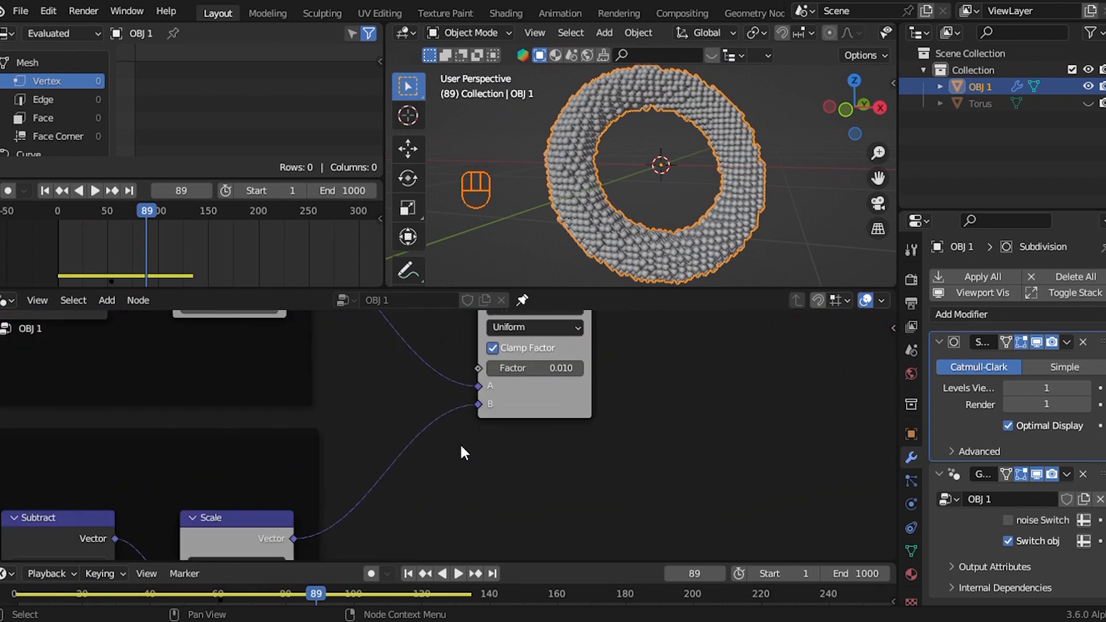
middle_click_drag(429, 464, 506, 382)
scroll(430, 451, "up", 2)
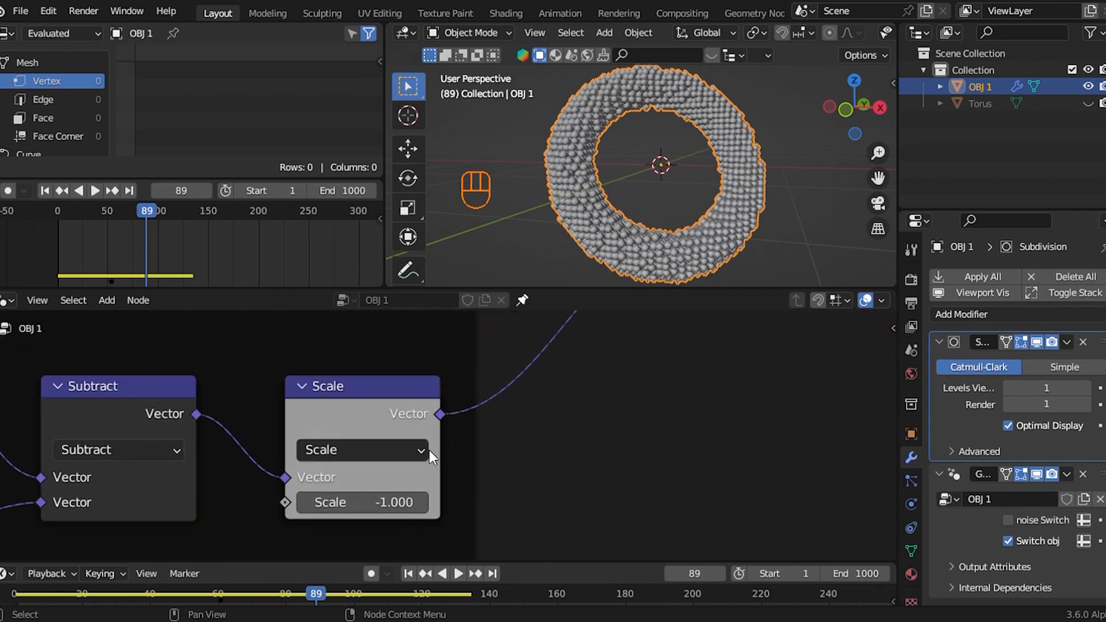
scroll(415, 500, "down", 4)
middle_click_drag(395, 379, 427, 458)
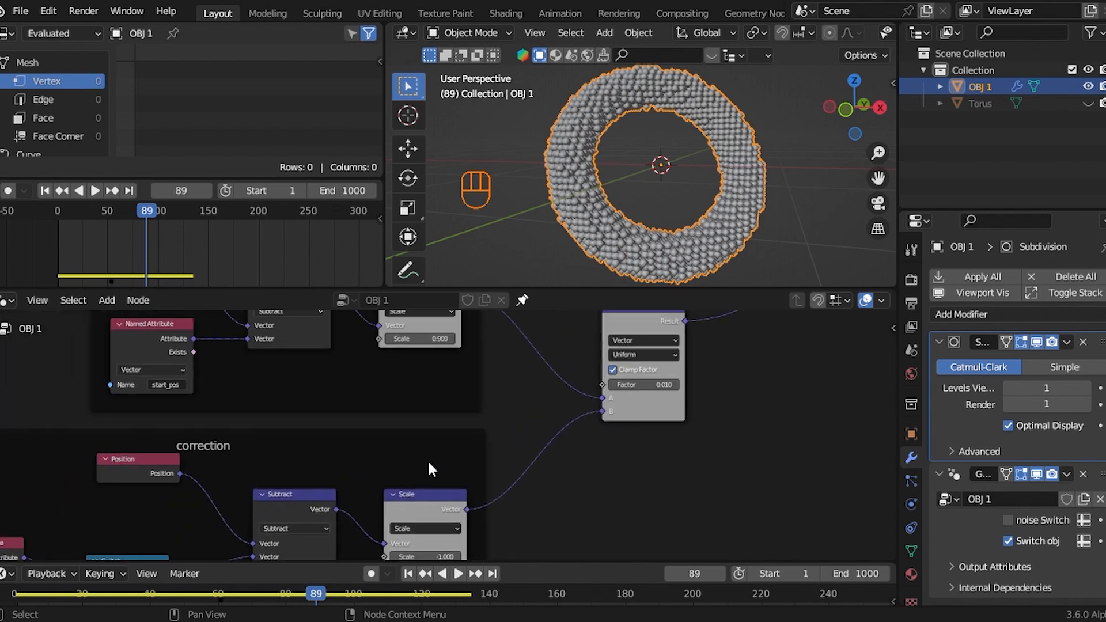
scroll(442, 426, "up", 4)
middle_click_drag(436, 394, 470, 385)
scroll(441, 427, "down", 4)
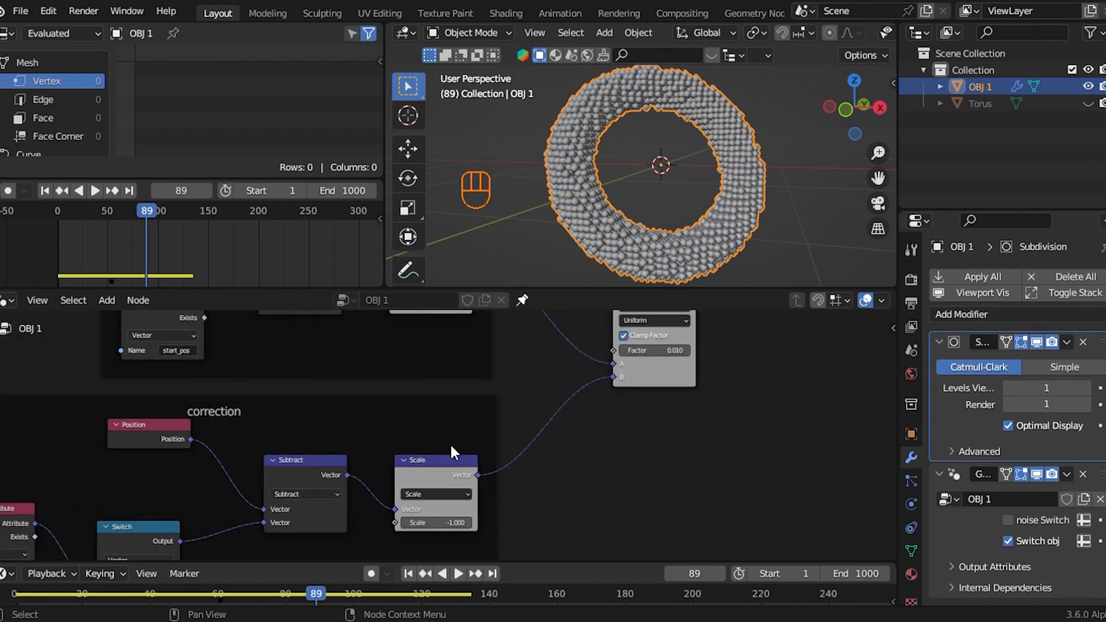
scroll(447, 413, "up", 4)
middle_click_drag(450, 443, 463, 462)
scroll(451, 406, "down", 5)
scroll(462, 402, "up", 5)
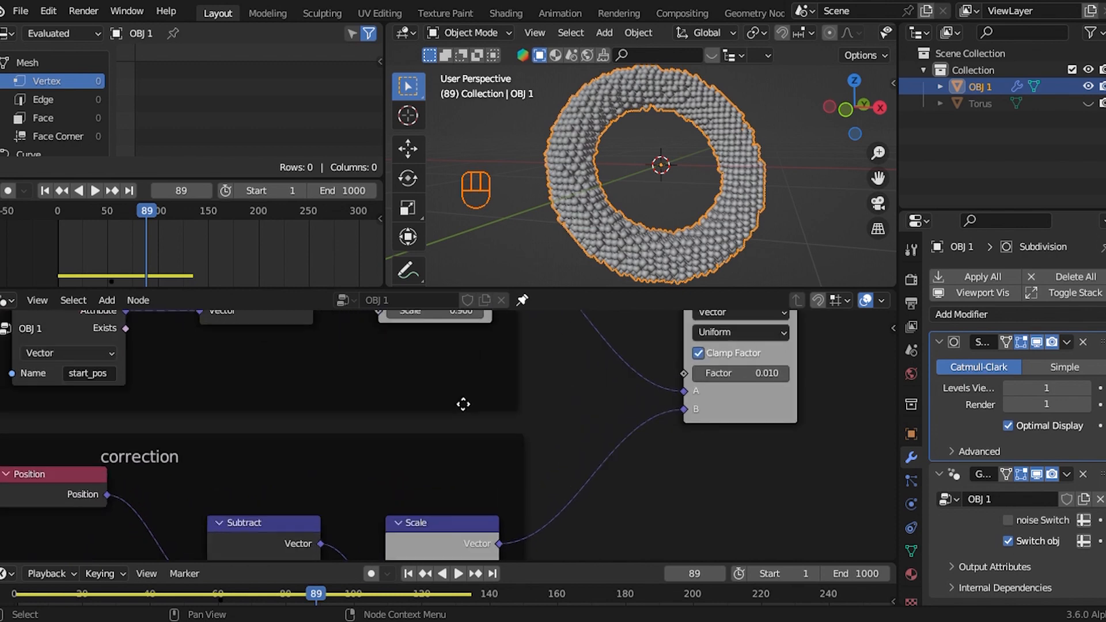
scroll(459, 390, "down", 3)
scroll(460, 397, "up", 3)
Step: Set the Scale value to 0.95 in the start_pos branch and to -0.5 in the correction frame
left_click(455, 337)
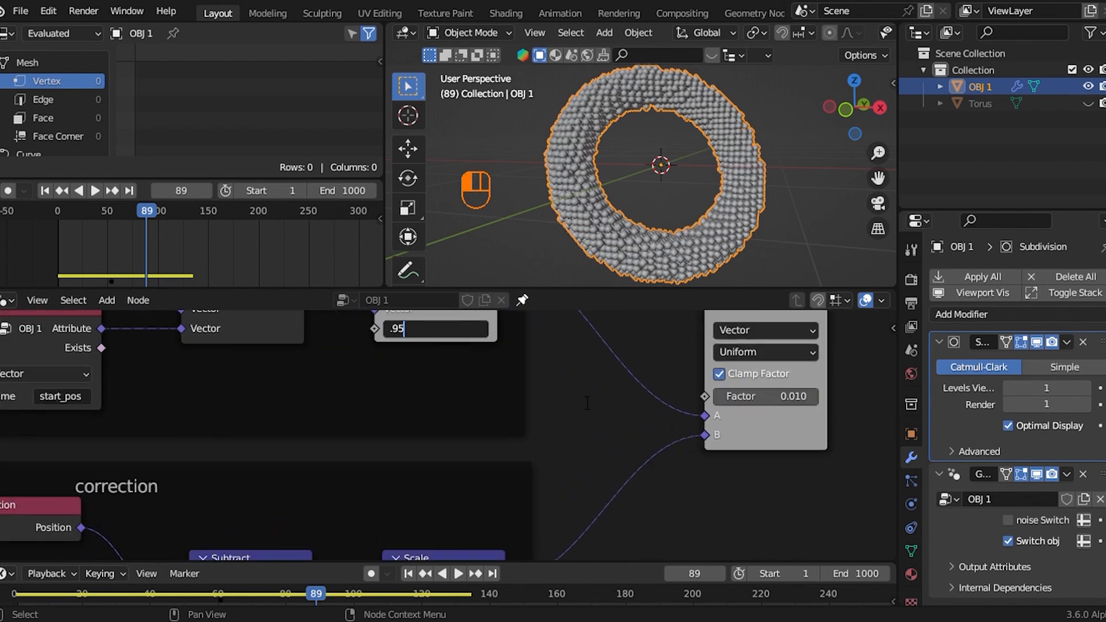
middle_click_drag(608, 468, 585, 402)
scroll(536, 461, "up", 2)
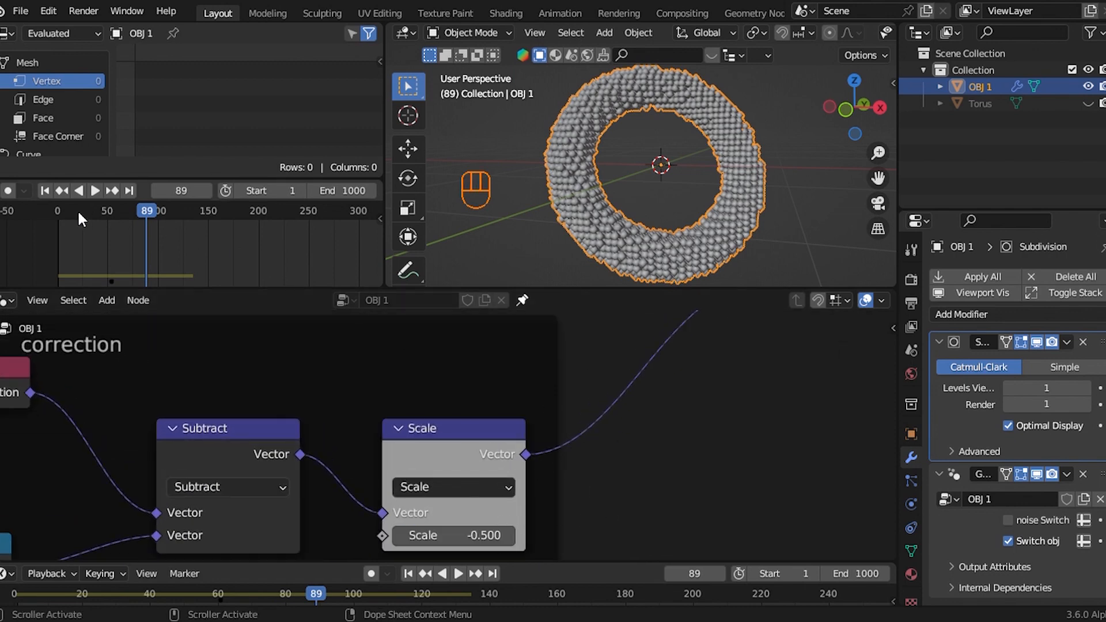
Step: Restart the animation from frame 1 and watch how the particles settle into the torus
left_click(44, 191)
key("space")
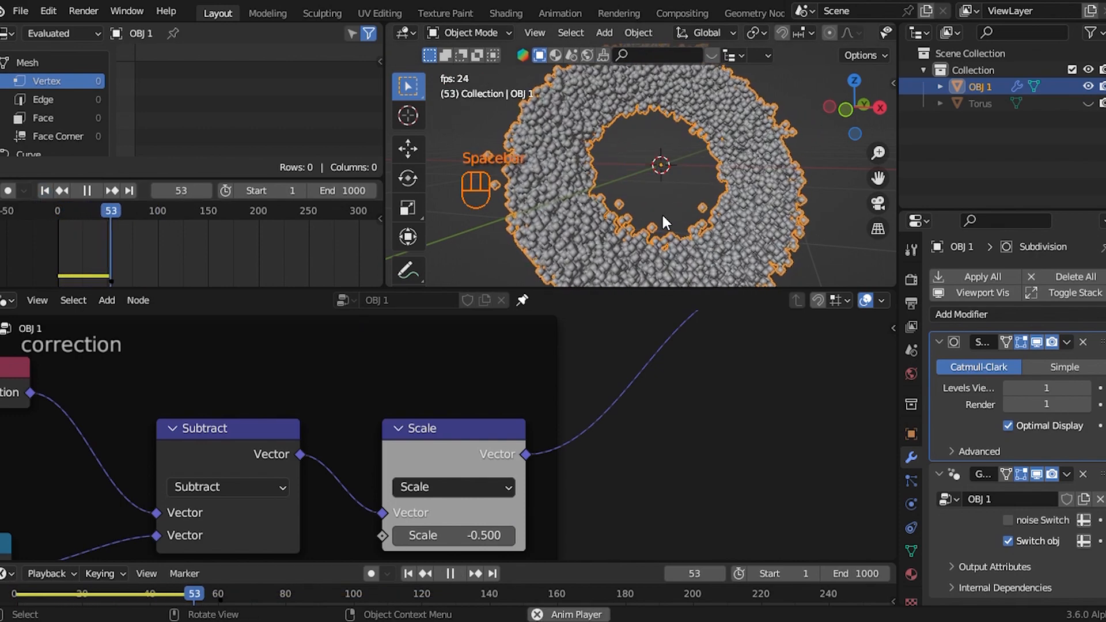
scroll(645, 405, "down", 3)
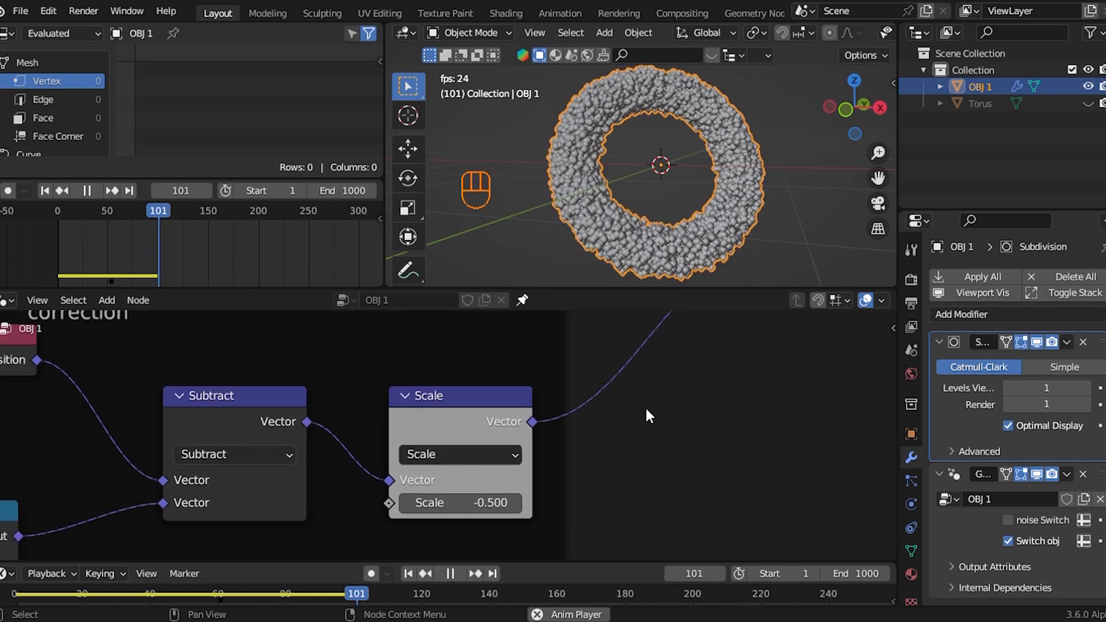
Step: Set the Scale value in the start_pos branch to 0.9
middle_click_drag(566, 405, 556, 451)
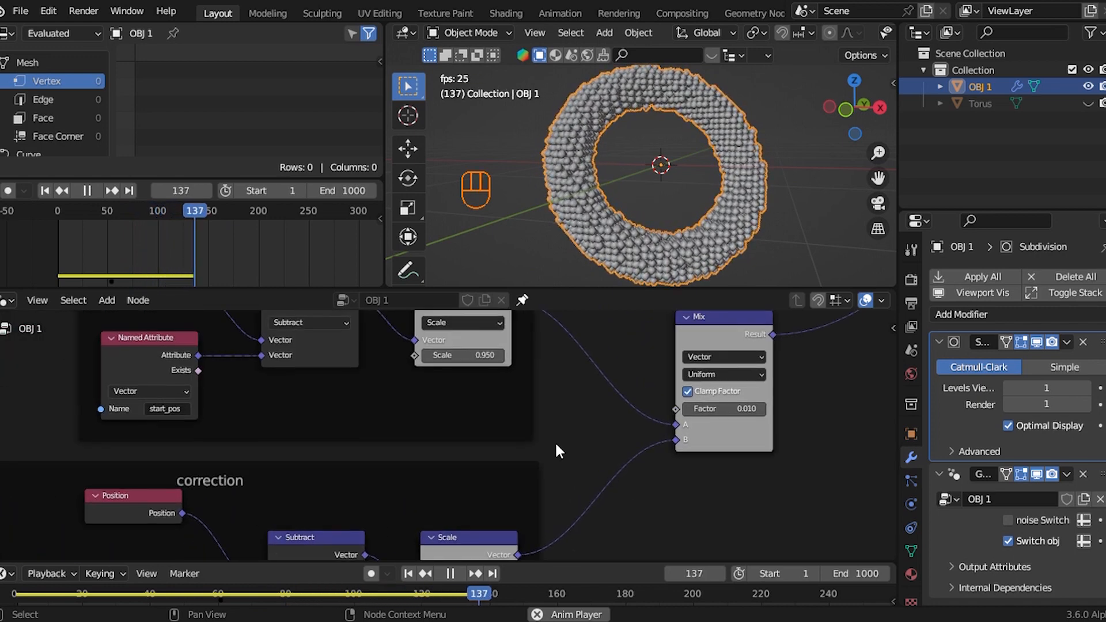
left_click(490, 358)
key("BackSpace")
type(".9")
key("Return")
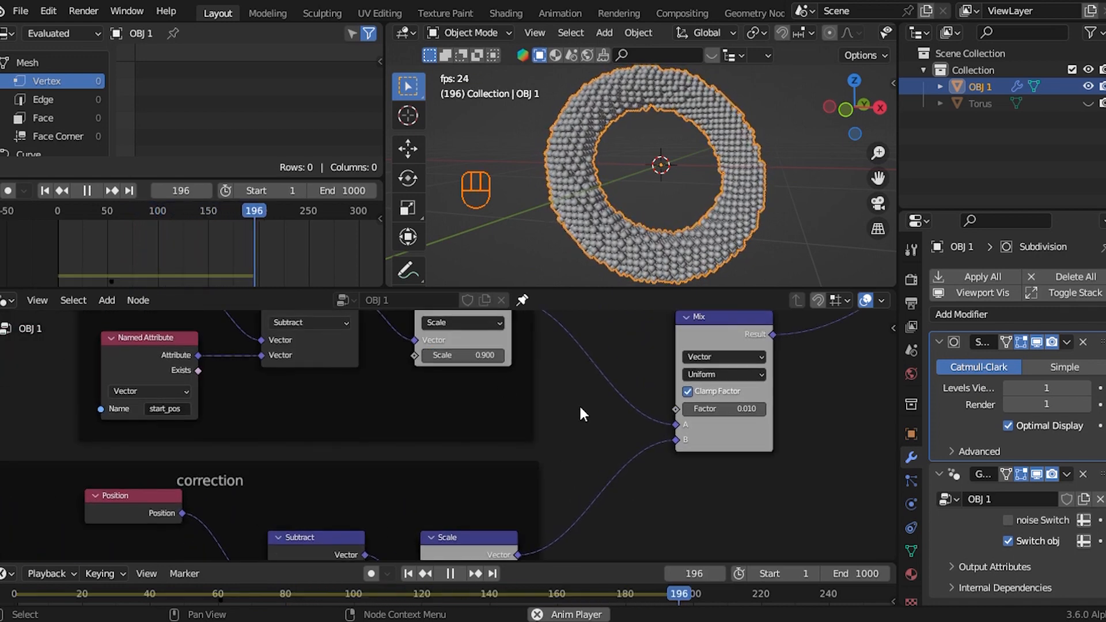
Step: Try a Mix Factor of 0.1 on a replay from frame 1, and return the Factor to 0.01
left_click(712, 408)
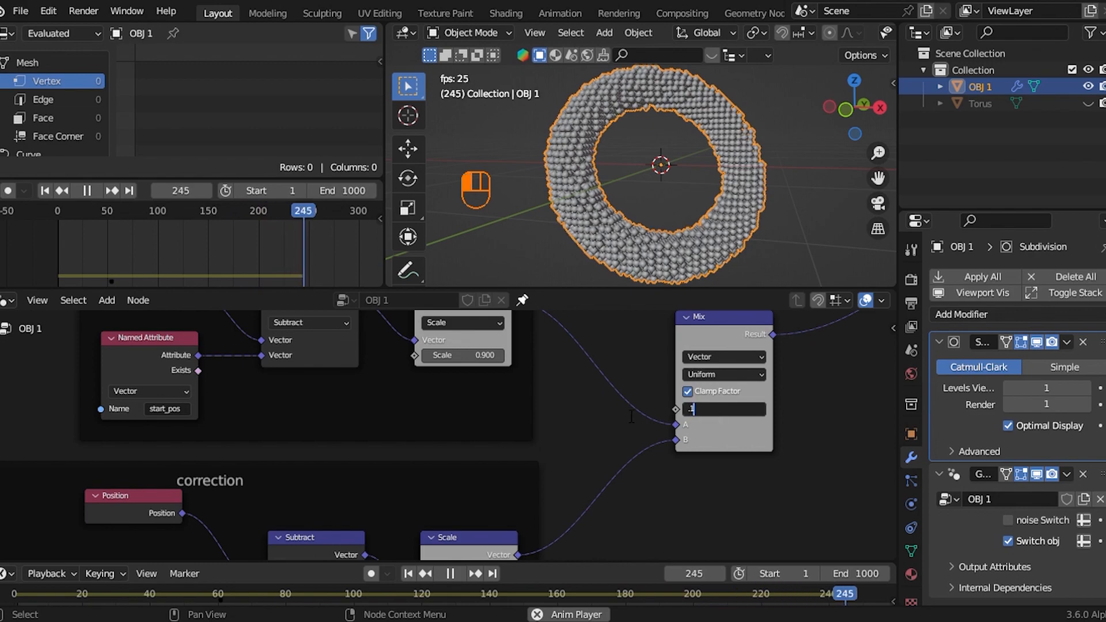
left_click(45, 190)
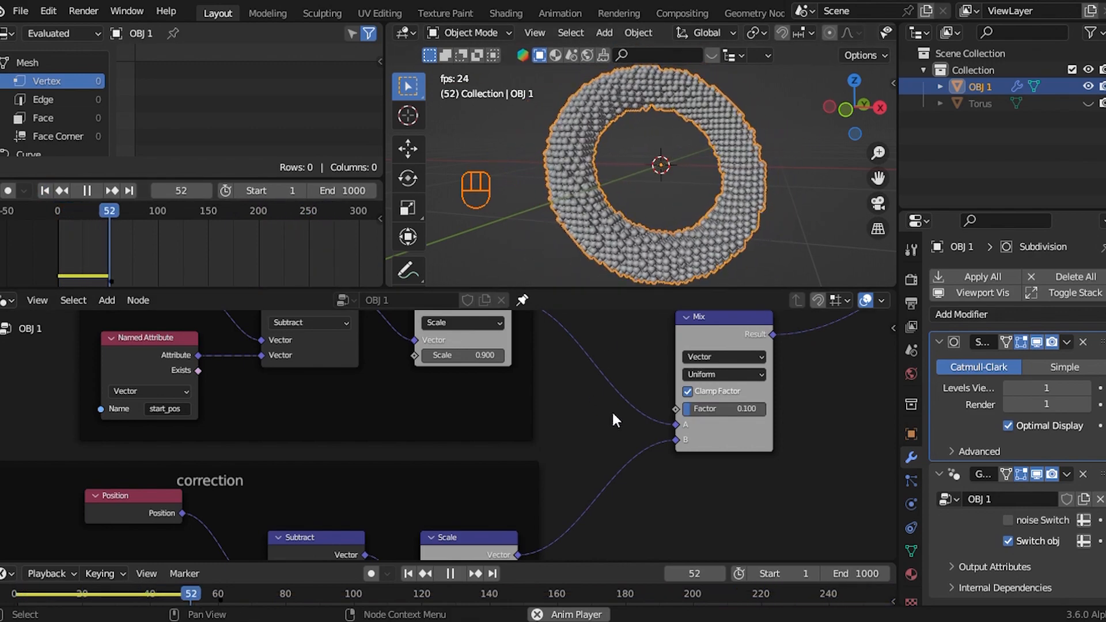
middle_click_drag(611, 409, 591, 417)
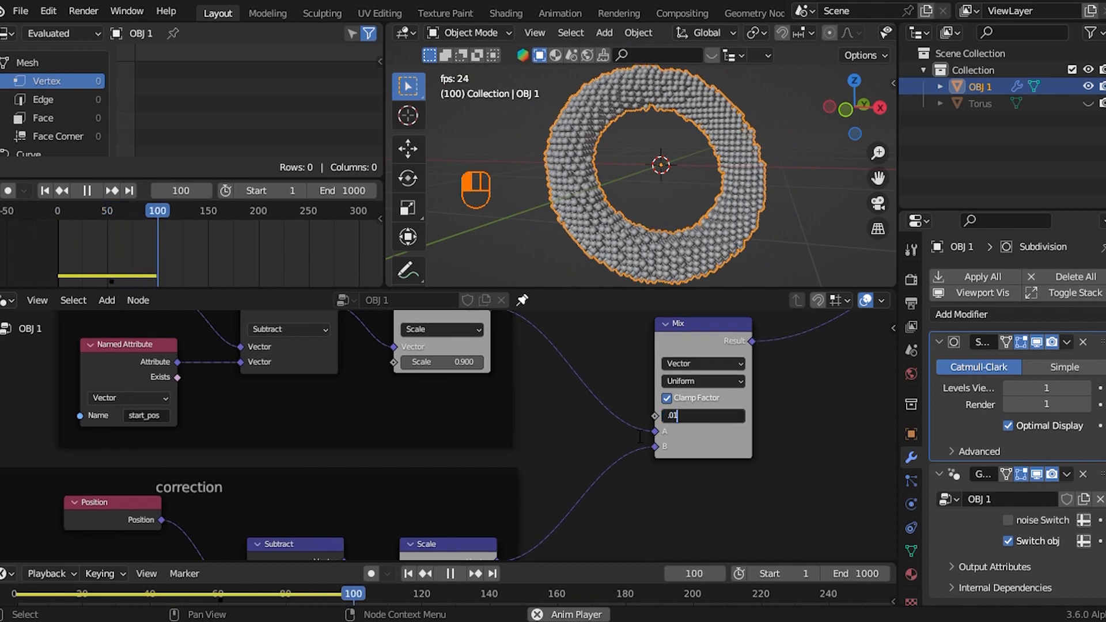
Step: Set the Scale value in the correction frame to -0.2 and replay the animation from frame 1
scroll(602, 460, "down", 3)
middle_click_drag(602, 462, 626, 389)
scroll(604, 405, "up", 3)
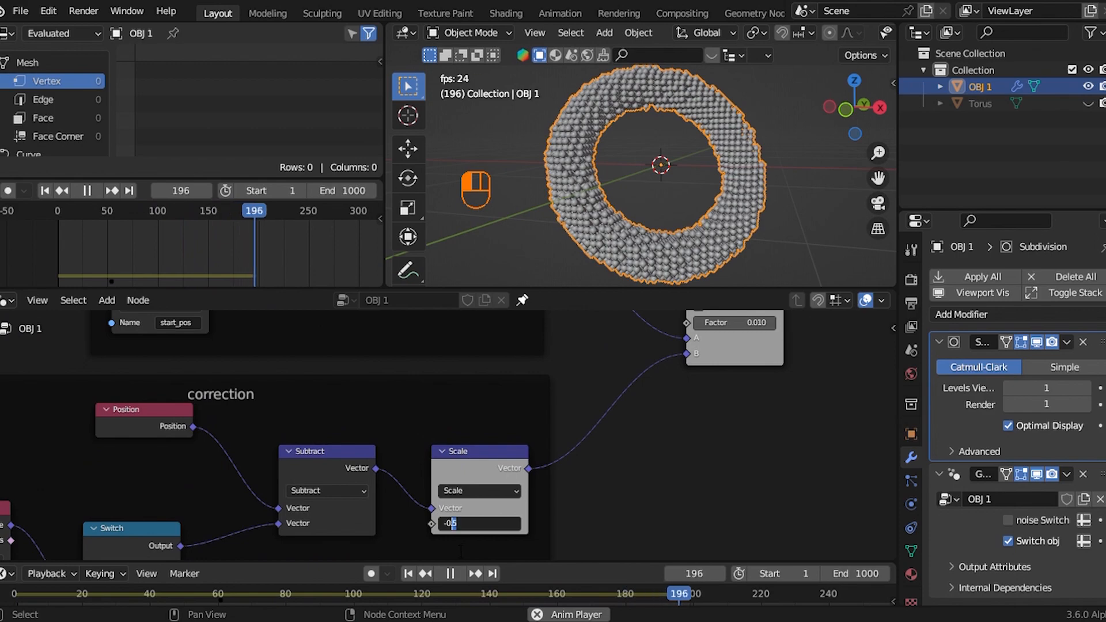
left_click(45, 190)
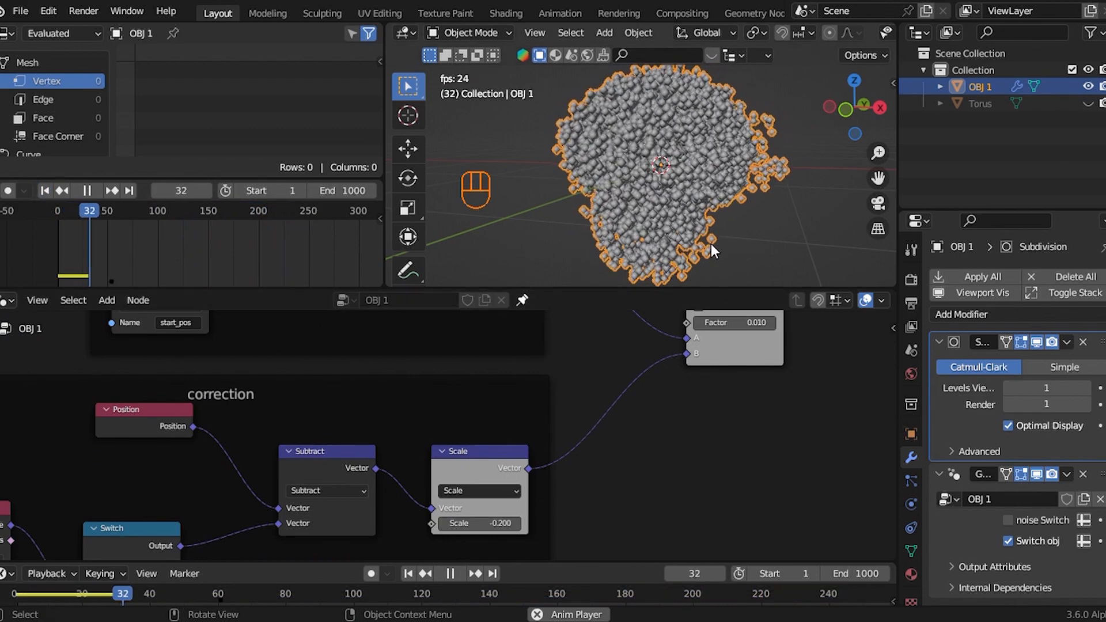
Step: Set the Scale value in the correction frame to -0.4
middle_click_drag(602, 457, 586, 397)
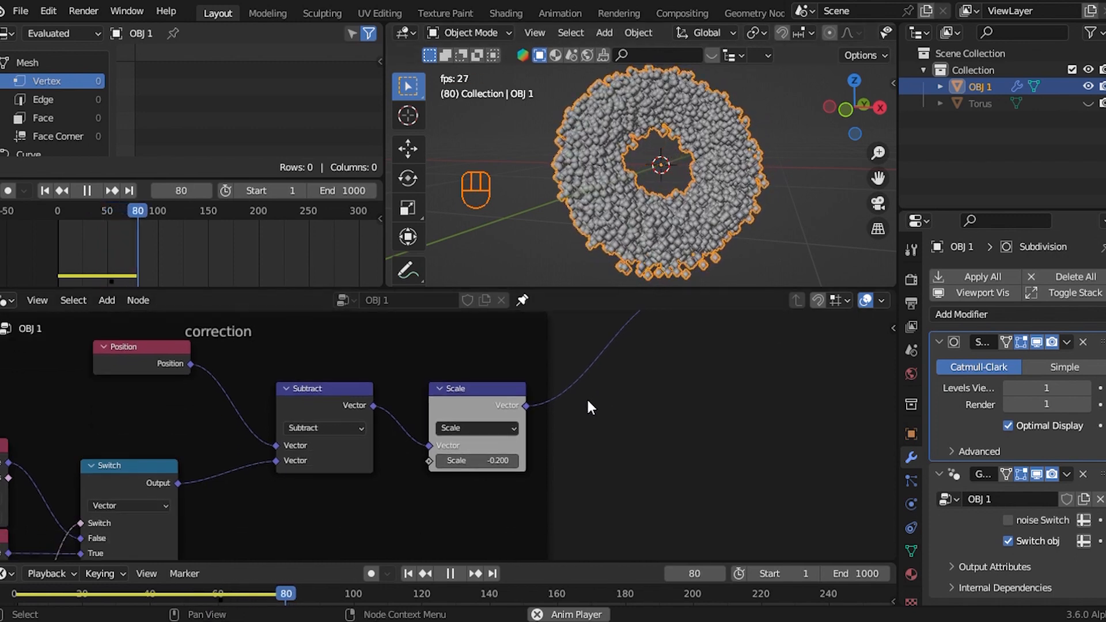
scroll(587, 403, "up", 5)
left_click(529, 491)
left_click_drag(516, 495, 473, 518)
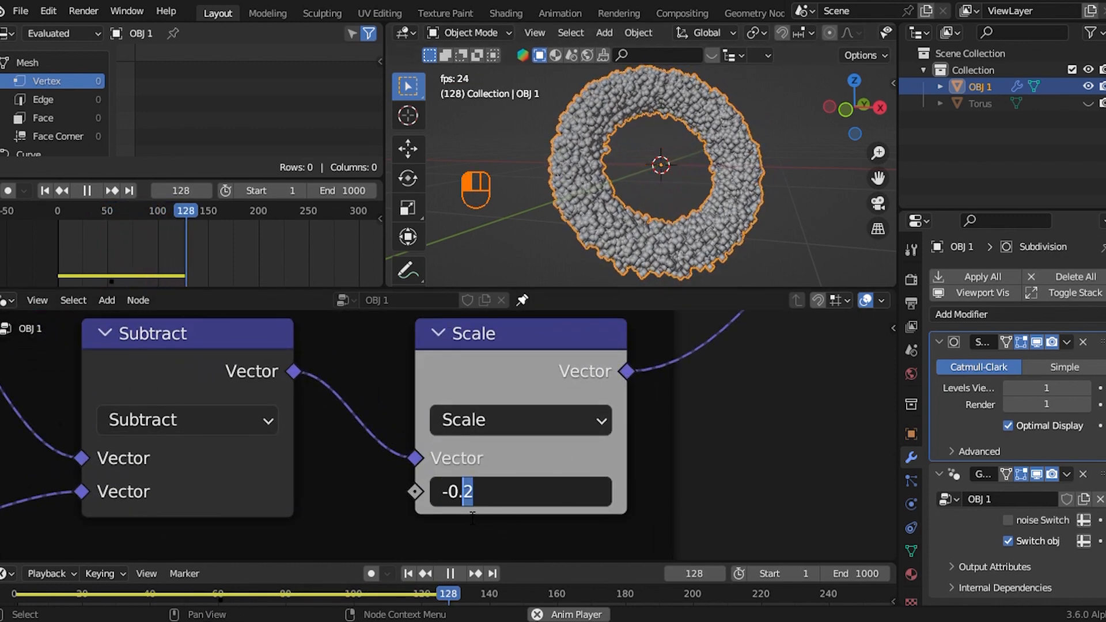
type("4")
key("Return")
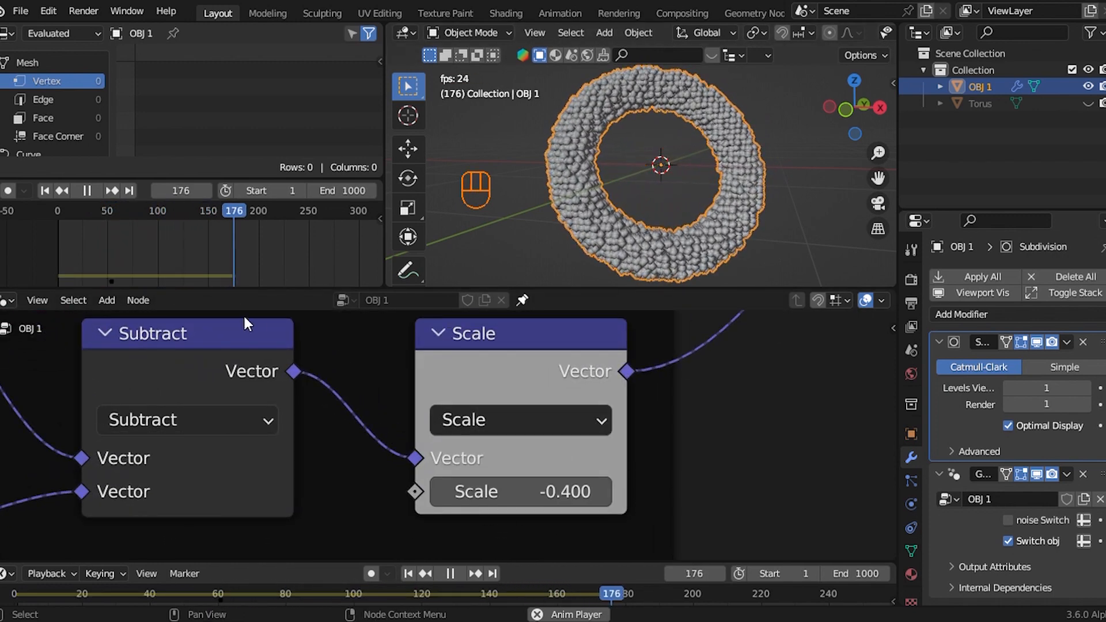
Step: Play the morph from the start to check its motion, stop it, and return to frame 1
left_click(45, 190)
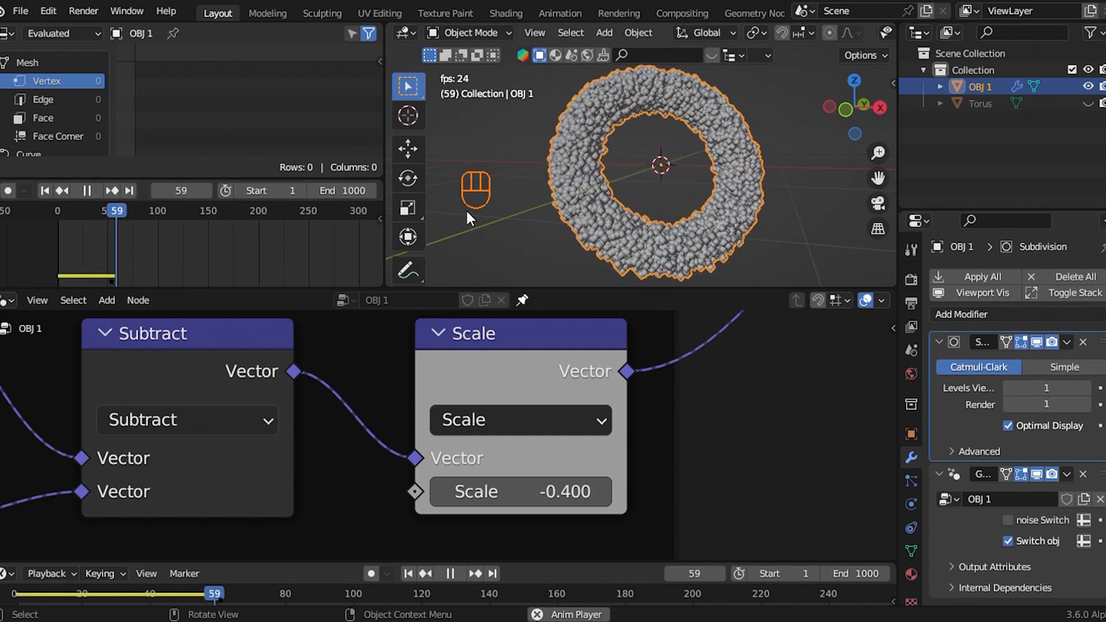
key("space")
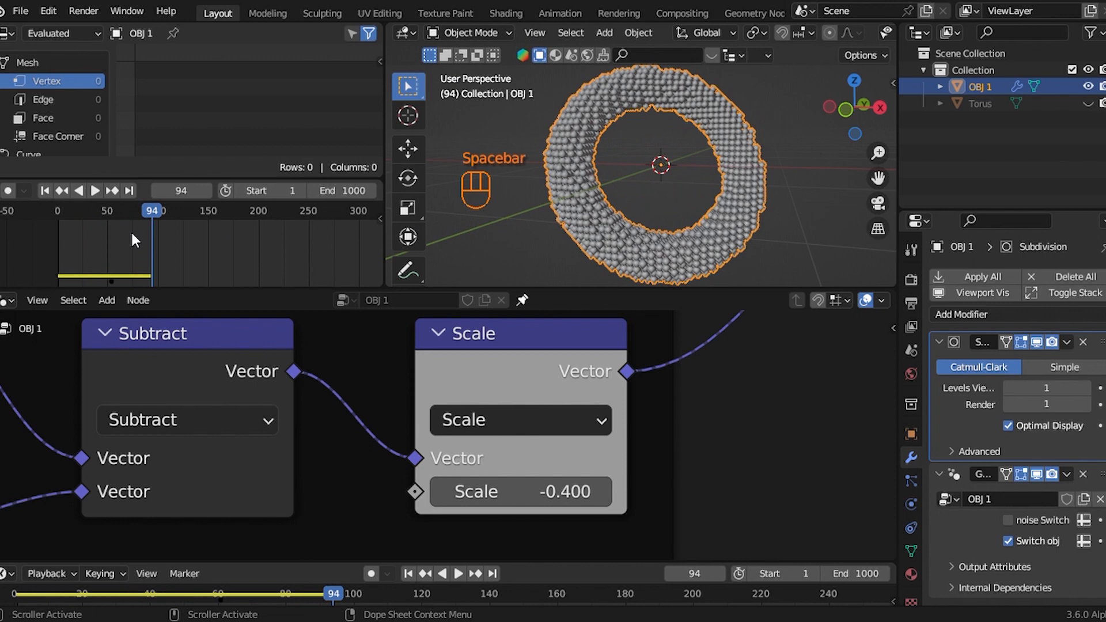
left_click(49, 194)
scroll(559, 379, "down", 6)
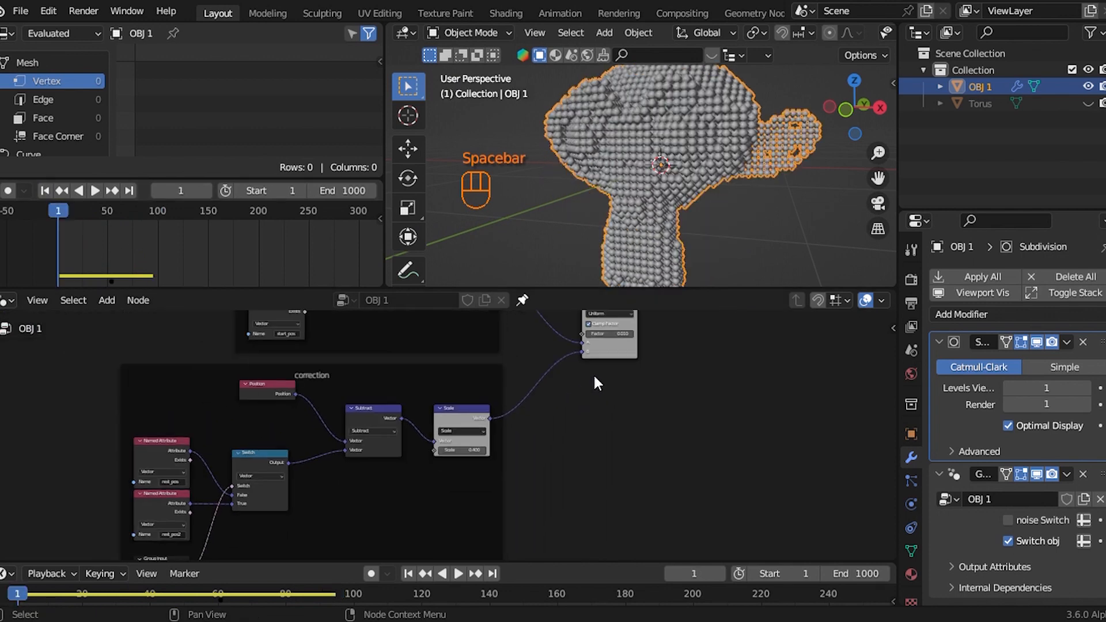
Step: Move the Group Output node horizontally away from the Simulation Output to make room for new nodes
scroll(592, 376, "down", 2)
middle_click_drag(571, 392, 519, 469)
scroll(551, 406, "up", 1)
scroll(544, 411, "down", 2)
scroll(595, 427, "up", 1)
scroll(610, 421, "down", 2)
middle_click_drag(618, 419, 443, 450)
scroll(463, 436, "up", 2)
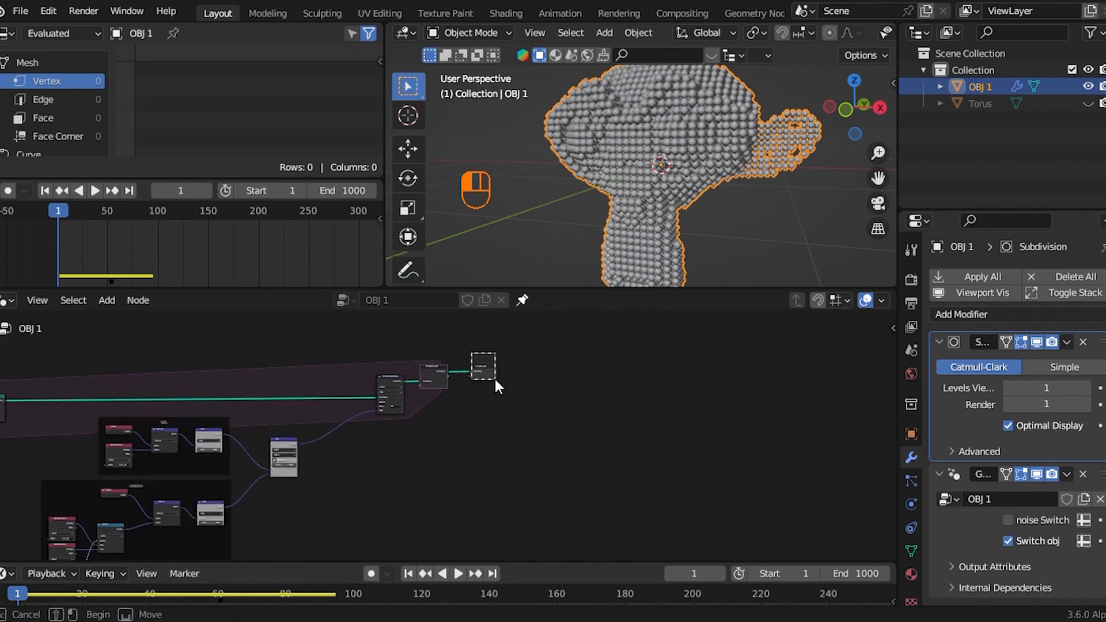
left_click_drag(495, 380, 496, 381)
key("g")
key("x")
scroll(487, 406, "down", 1)
middle_click_drag(489, 406, 442, 436)
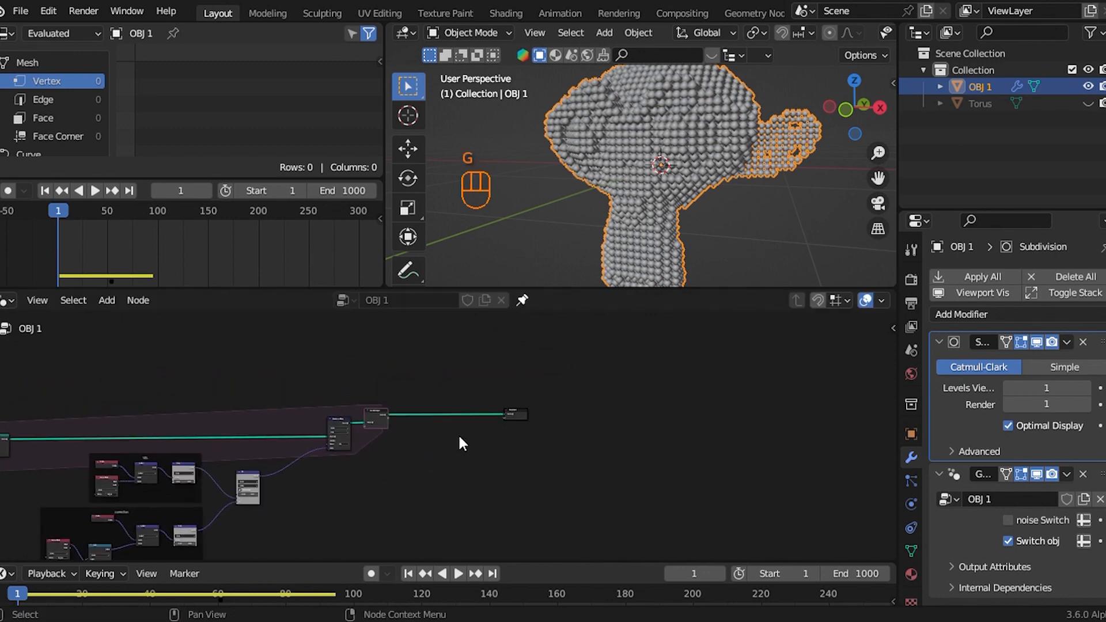
scroll(461, 431, "up", 3)
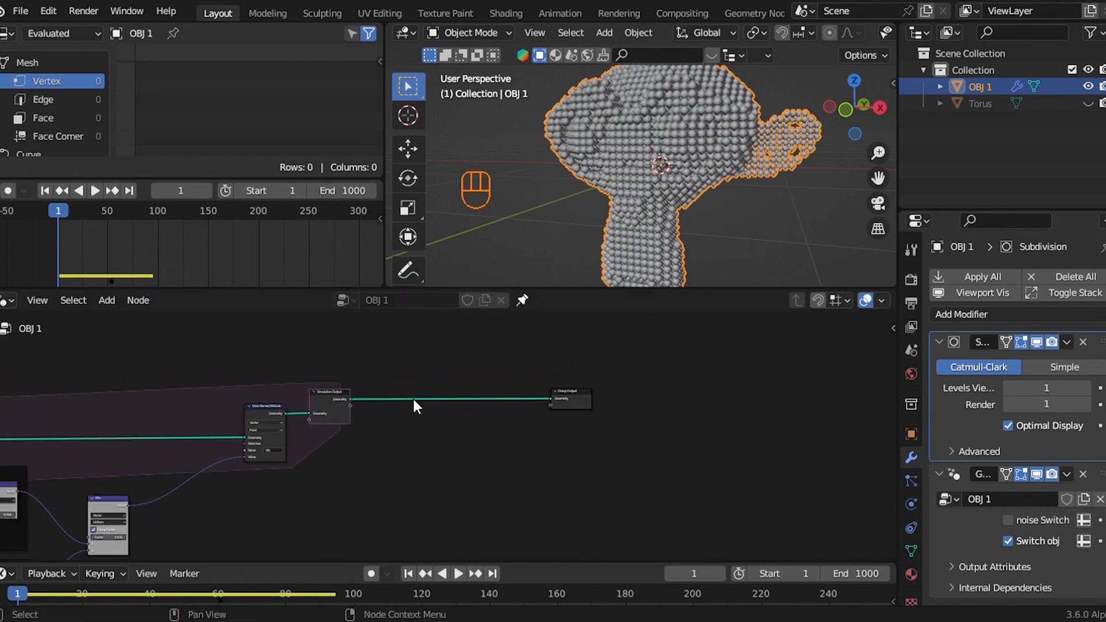
scroll(417, 406, "up", 2)
key("shift+a")
left_click(374, 249)
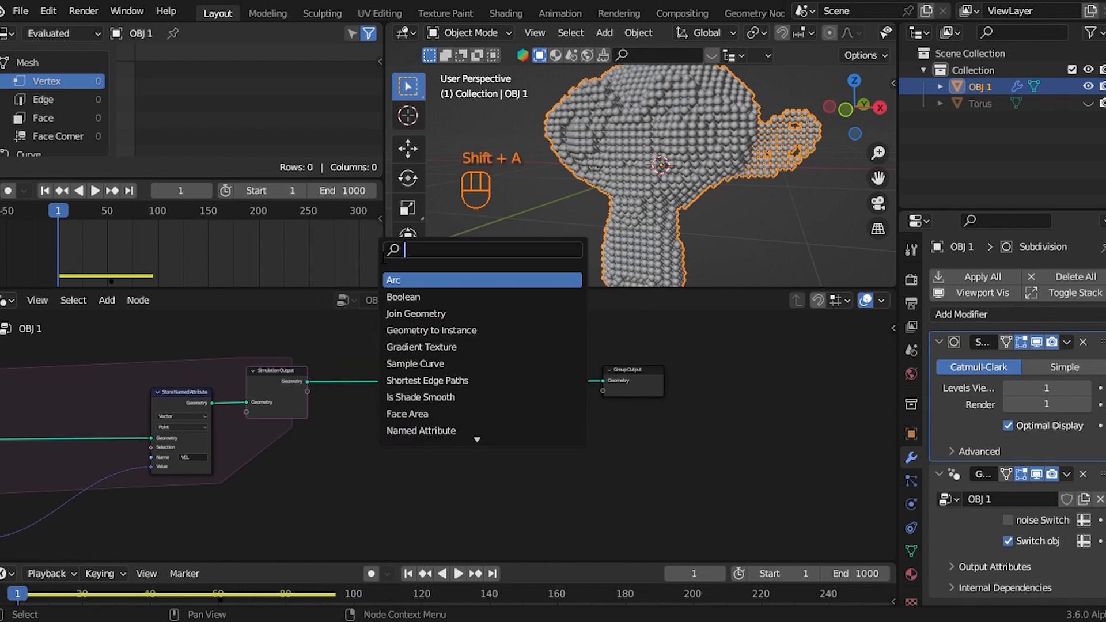
type("to m")
left_click(450, 280)
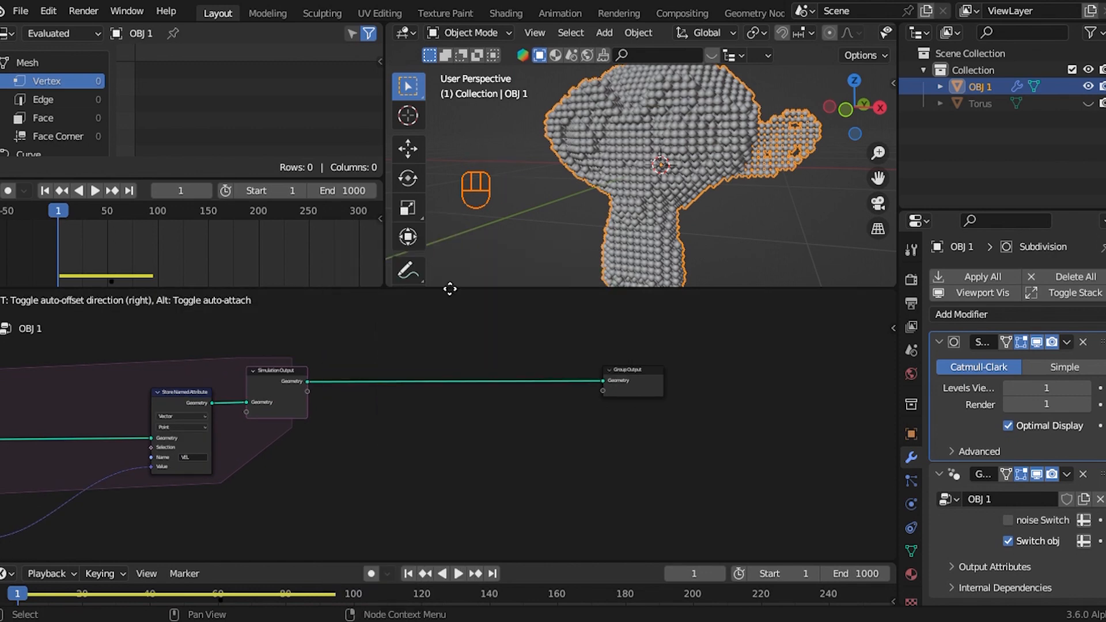
Step: Insert an Instance on Points node on the link between the Simulation Output and the Group Output
key("shift+a")
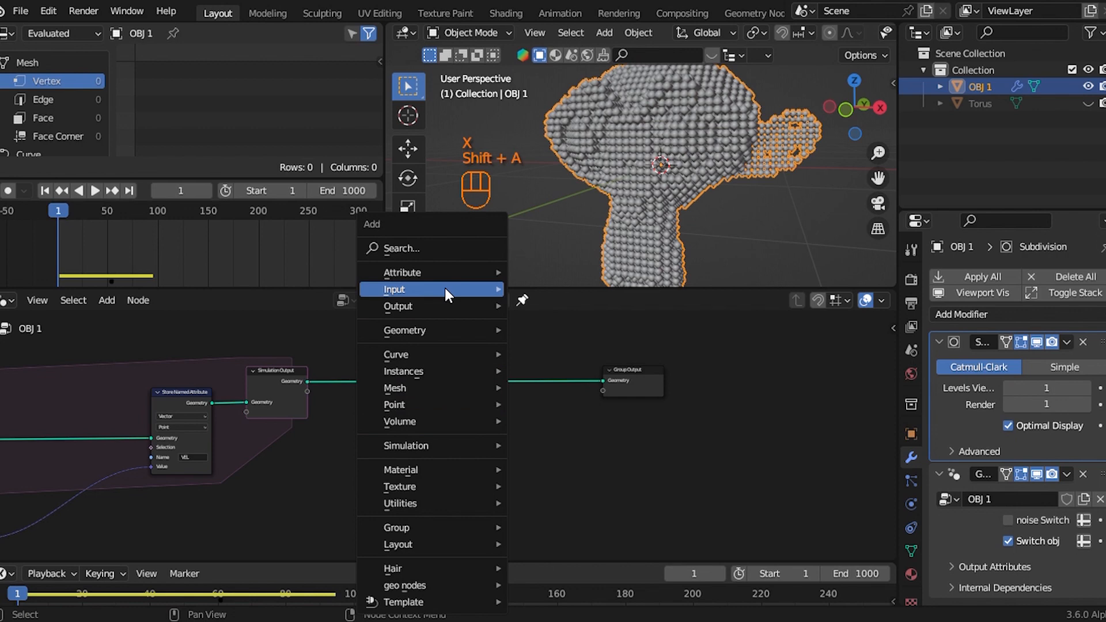
left_click(419, 255)
type("ins")
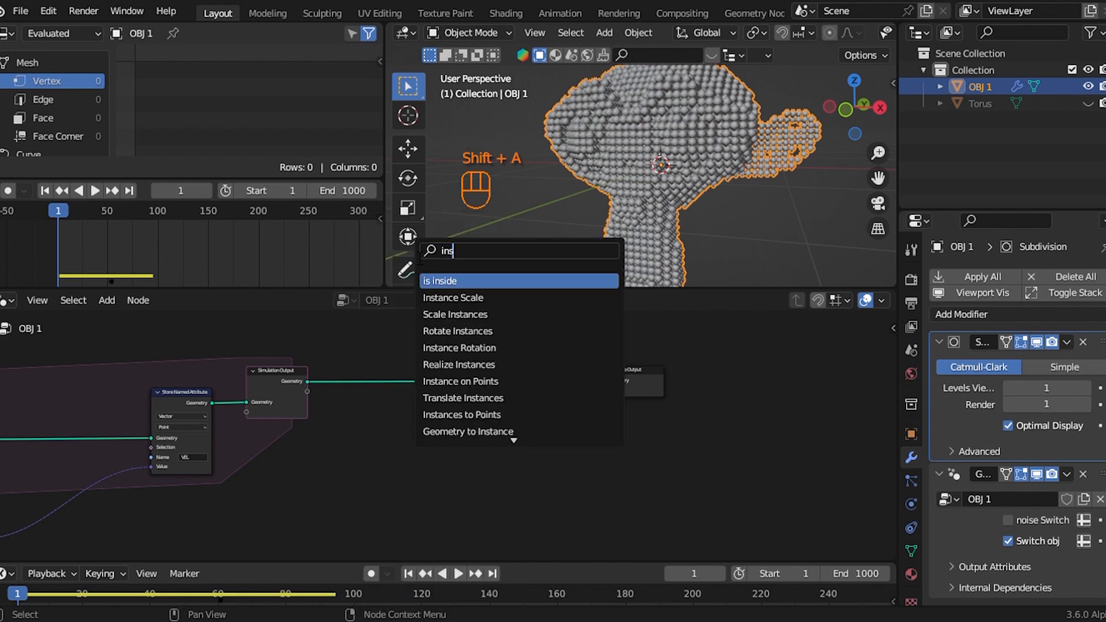
type("t")
left_click(502, 364)
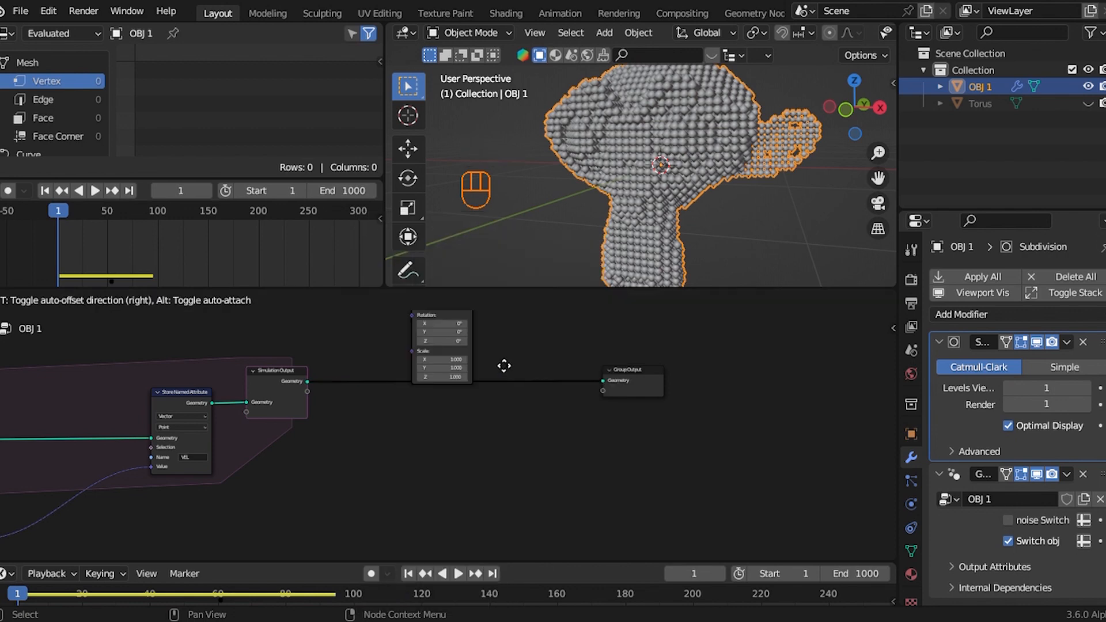
left_click(579, 455)
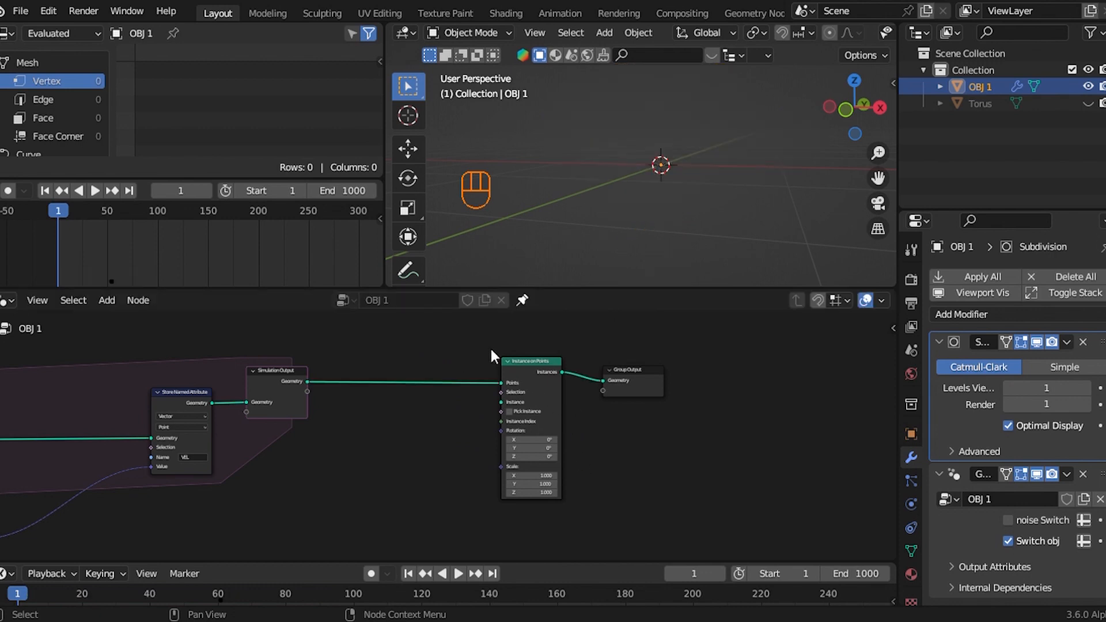
Step: Move the Instance on Points and Group Output nodes together farther from the Simulation Output
left_click_drag(489, 347, 633, 426)
key("g")
left_click(678, 427)
key("g")
left_click(660, 429)
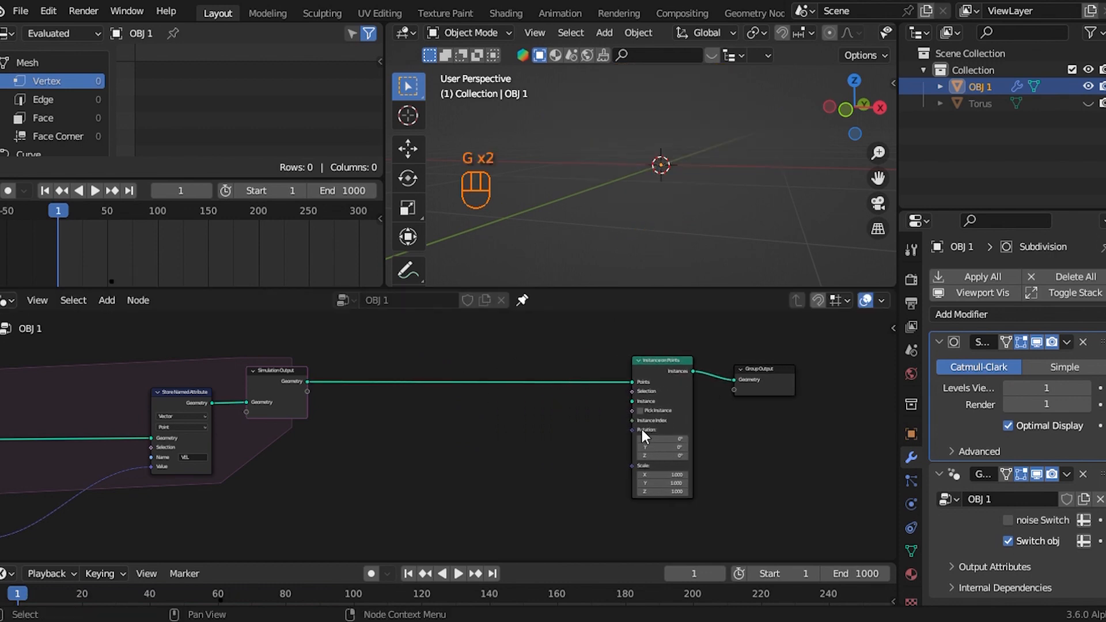
Step: Add a Cube node sized 0.05 m on X, Y and Z, and connect its Mesh to the Instance input of Instance on Points
scroll(642, 430, "up", 2)
key("shift+a")
type("c")
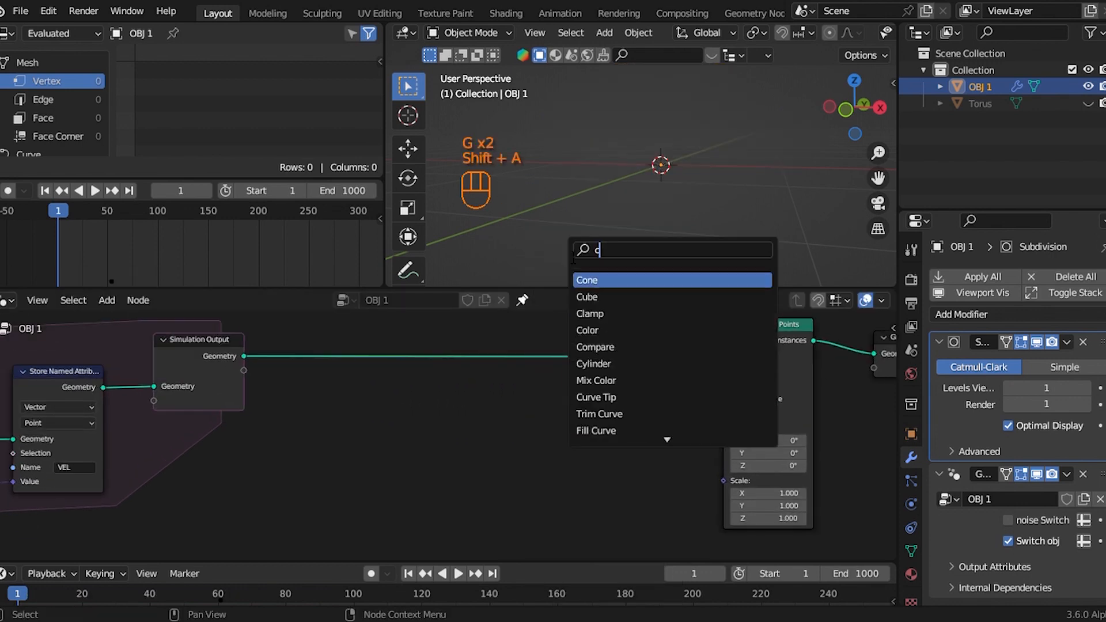
type("u")
key("Return")
left_click(536, 420)
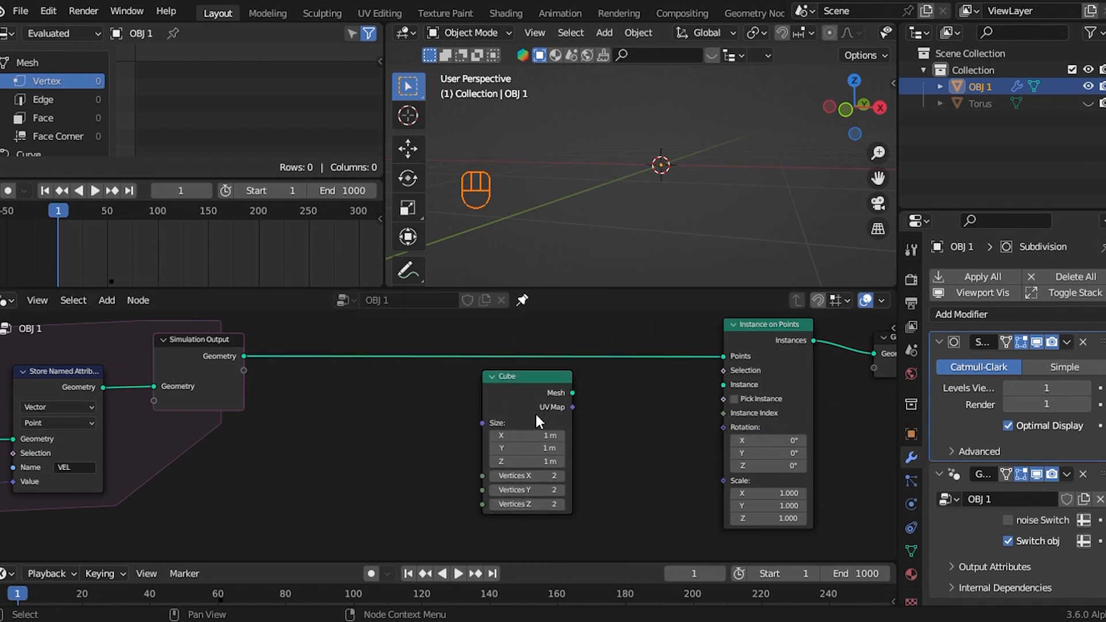
scroll(575, 443, "up", 2)
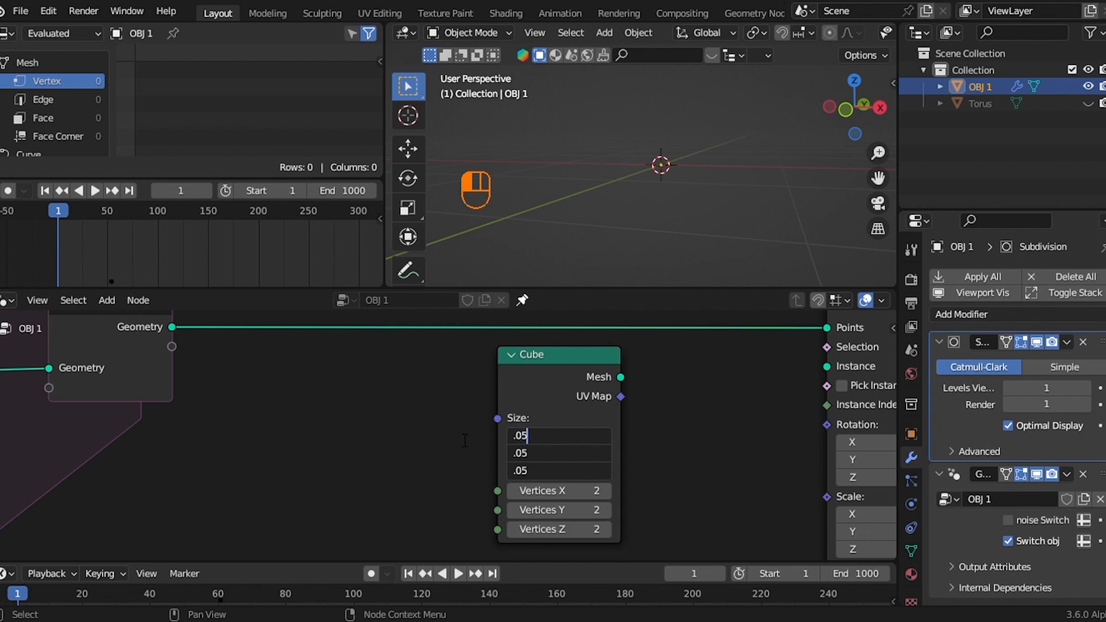
left_click_drag(620, 377, 827, 366)
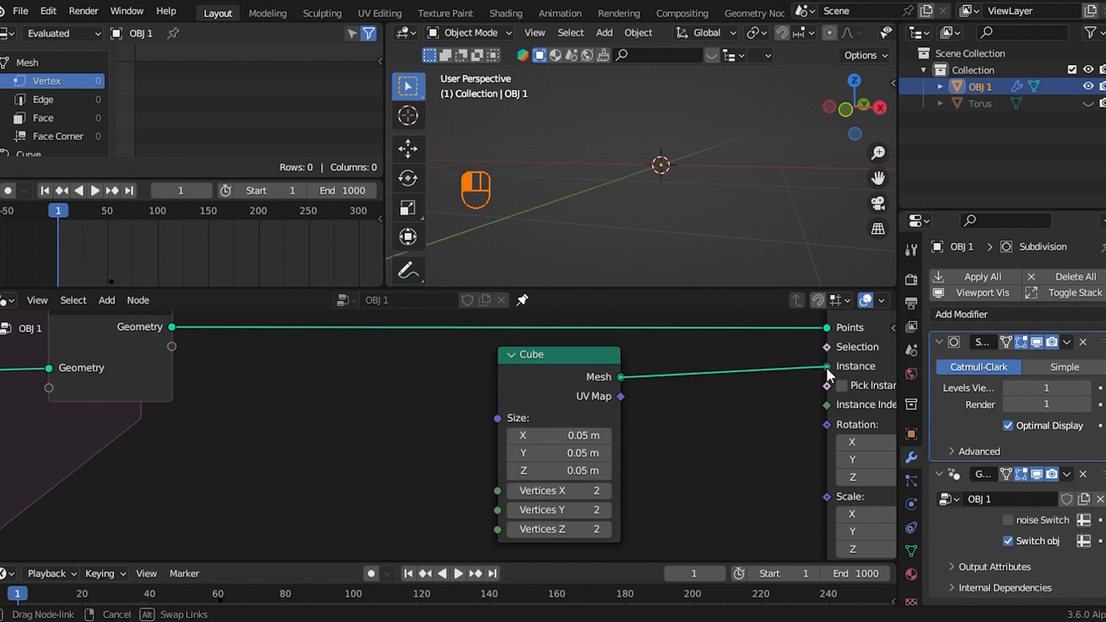
Step: Deselect the object and examine the size and spacing of the cube instances up close from another angle
scroll(737, 150, "up", 3)
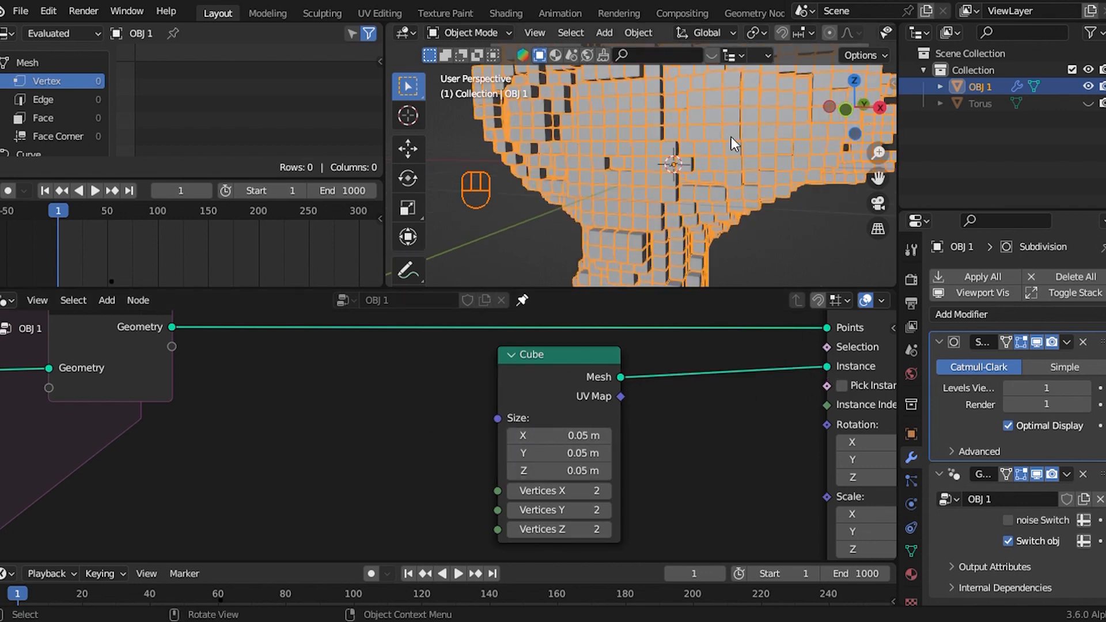
key("a")
key("a")
middle_click_drag(731, 138, 697, 174, "shift")
scroll(708, 153, "up", 2)
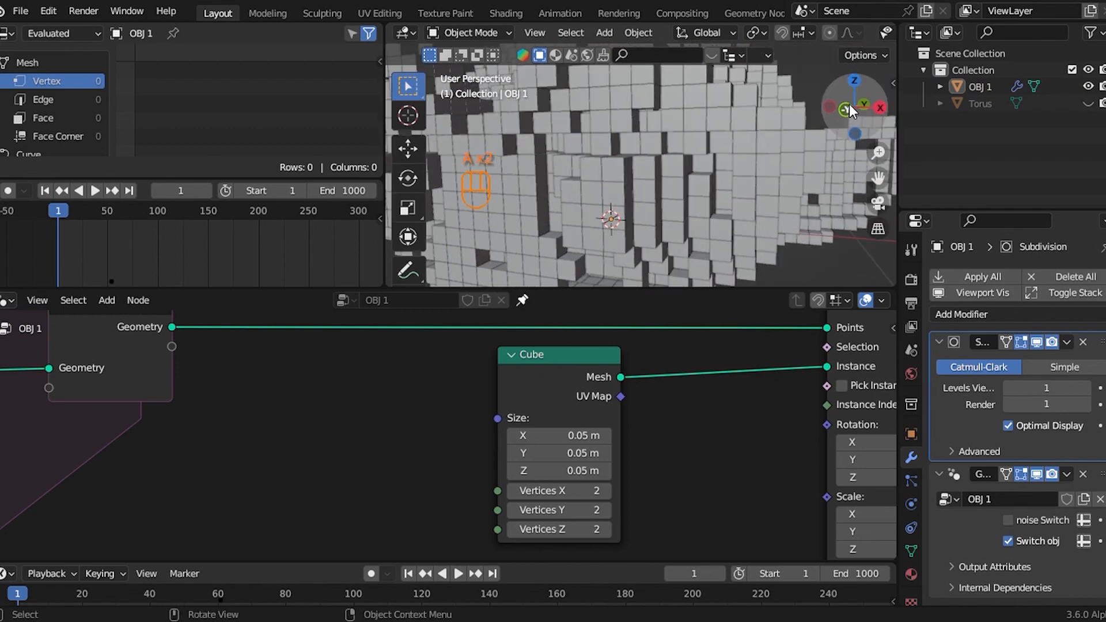
scroll(851, 110, "down", 6)
left_click_drag(851, 109, 769, 105)
scroll(851, 104, "up", 5)
scroll(494, 441, "down", 2)
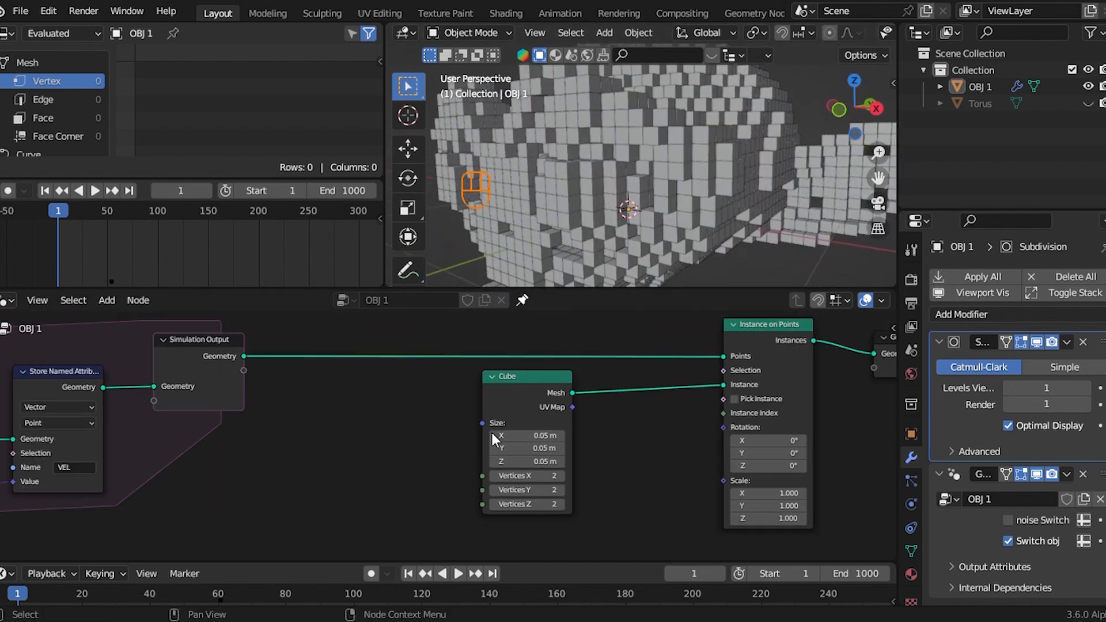
Step: Set the Cube node's size to 0.04 m on X, Y and Z
scroll(493, 440, "down", 3)
scroll(500, 446, "up", 5)
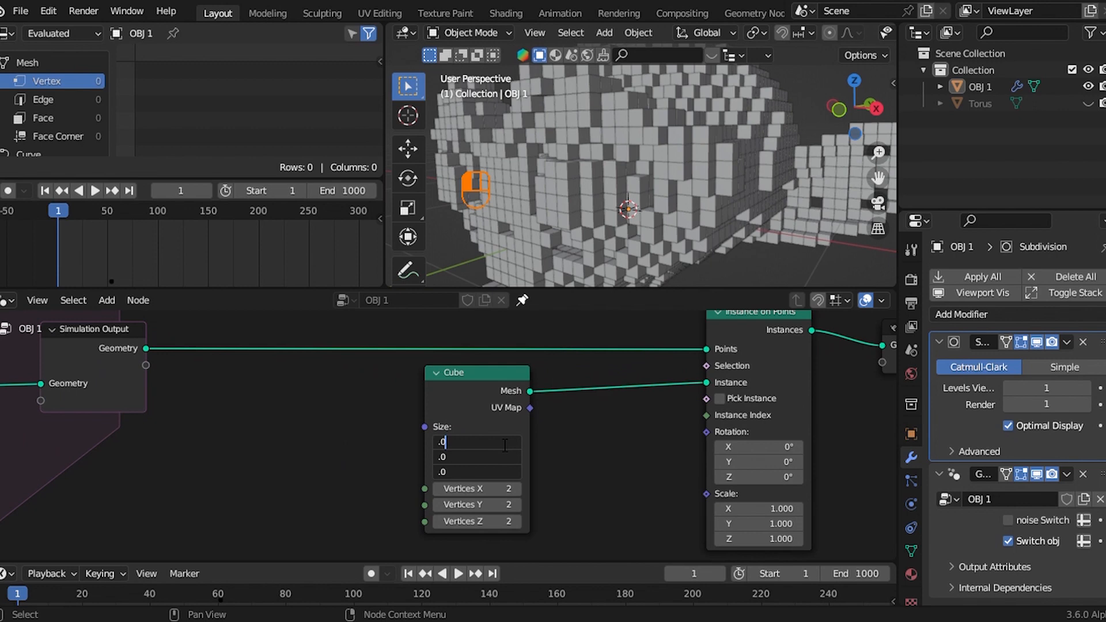
key("Return")
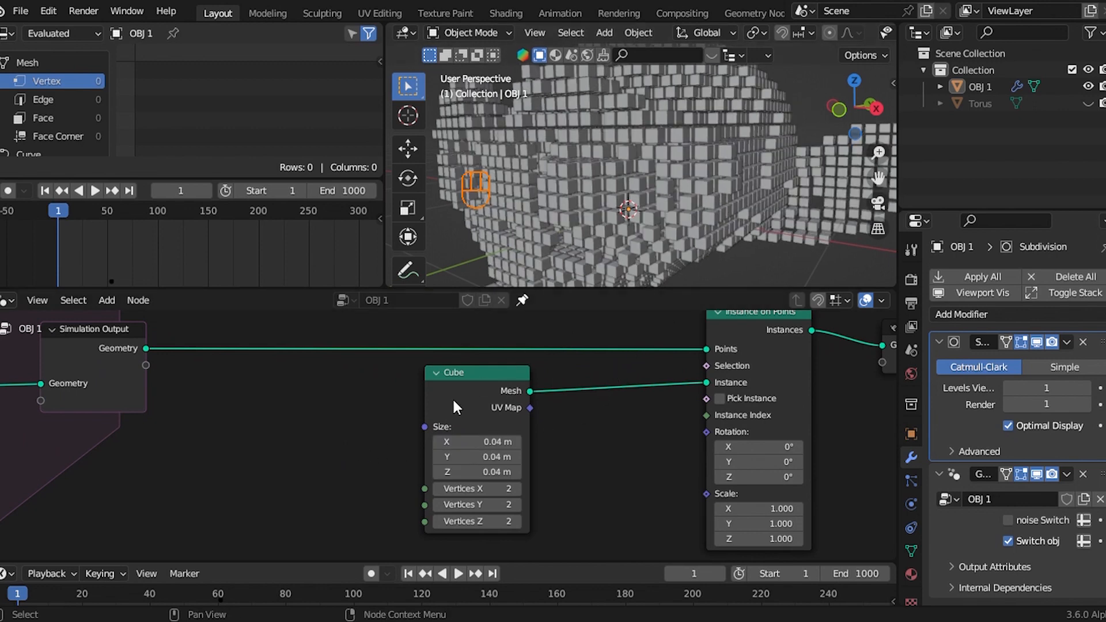
Step: Move the 3d grid node horizontally away from the Object Info node at the start of the node tree
scroll(453, 406, "down", 6)
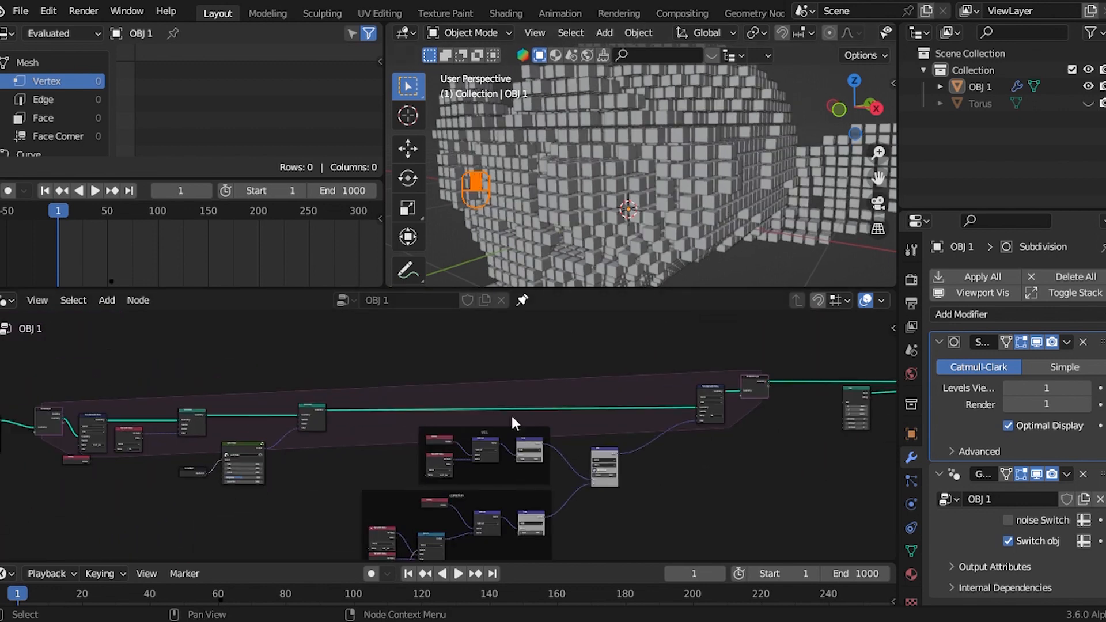
scroll(514, 424, "up", 6)
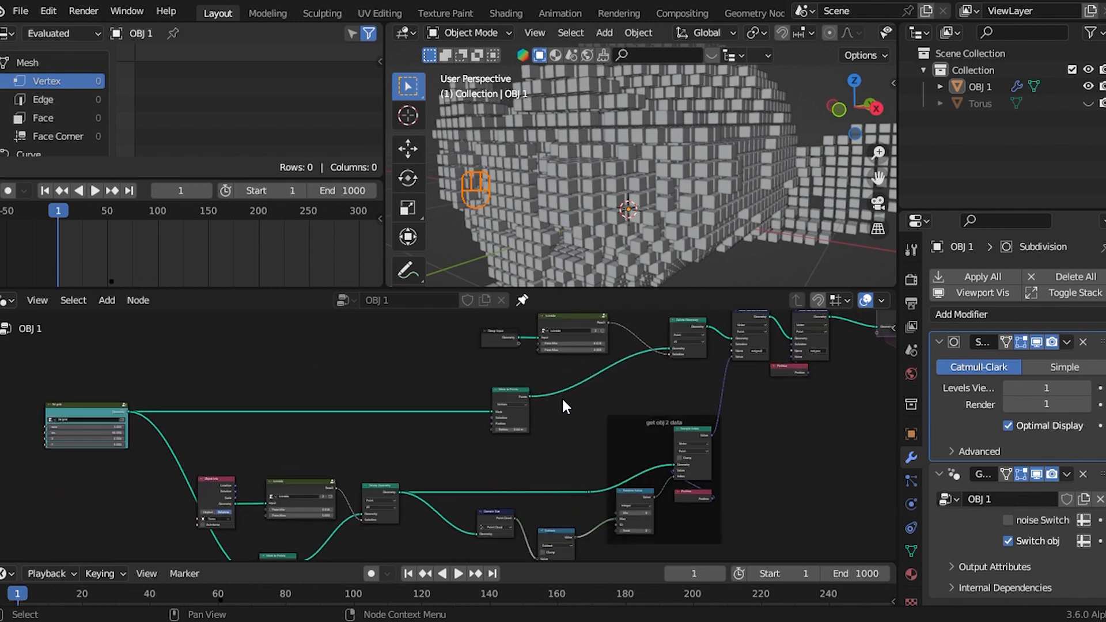
scroll(599, 393, "up", 2)
middle_click_drag(315, 328, 552, 350)
scroll(552, 351, "up", 2)
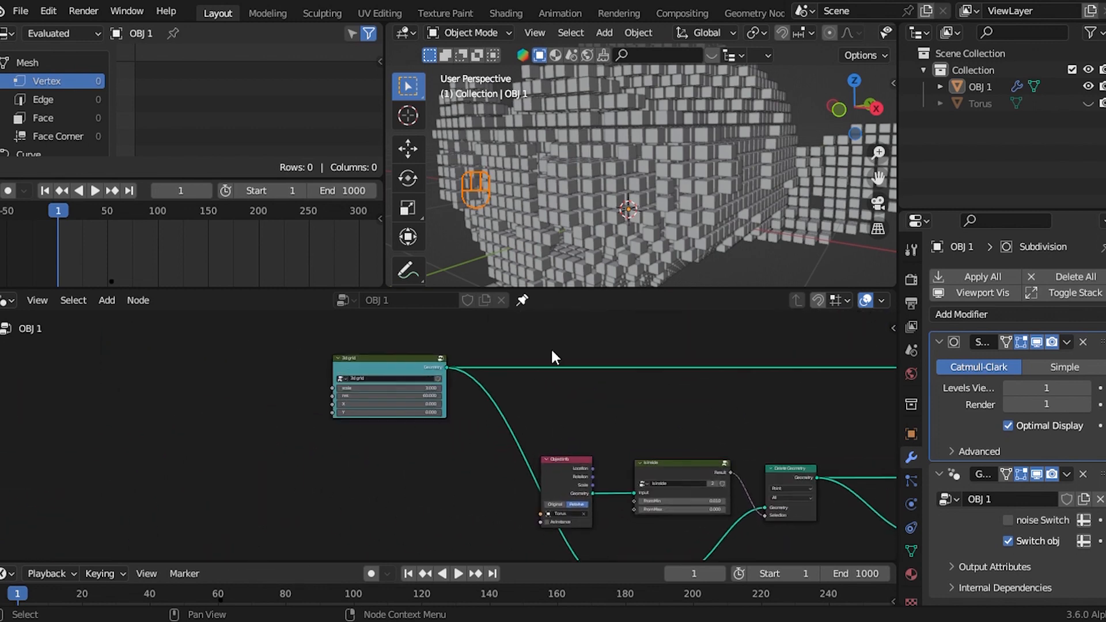
key("g")
key("x")
left_click(384, 377)
Step: Set the res value of the 3d grid node to 70
scroll(541, 454, "down", 6)
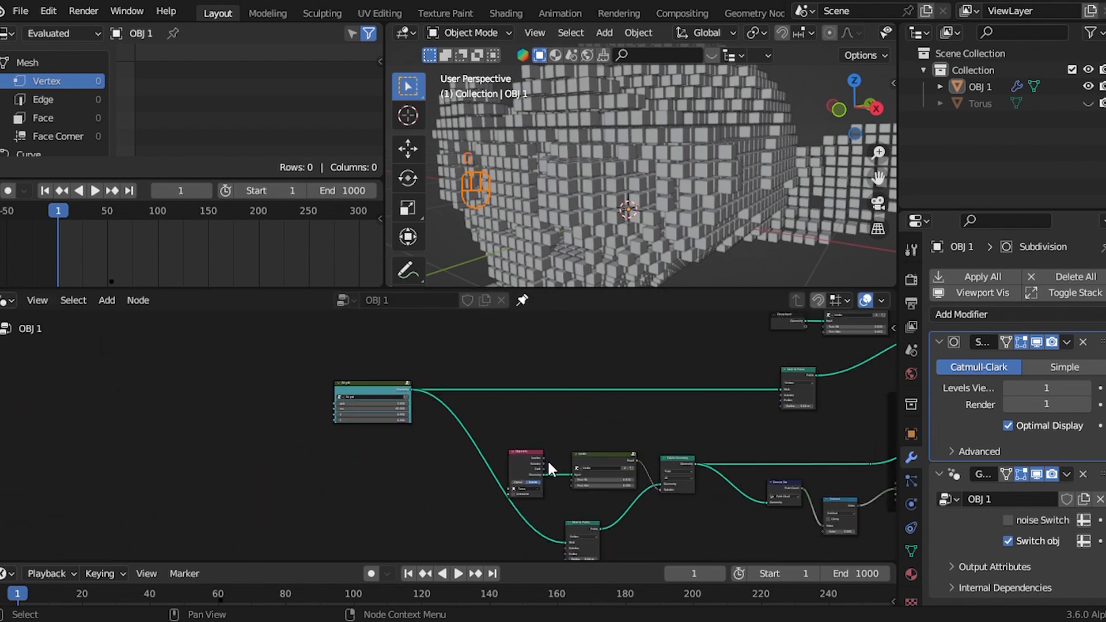
middle_click_drag(547, 458, 547, 446)
scroll(562, 475, "up", 4)
scroll(573, 510, "down", 3)
scroll(541, 487, "down", 1)
scroll(415, 385, "up", 7)
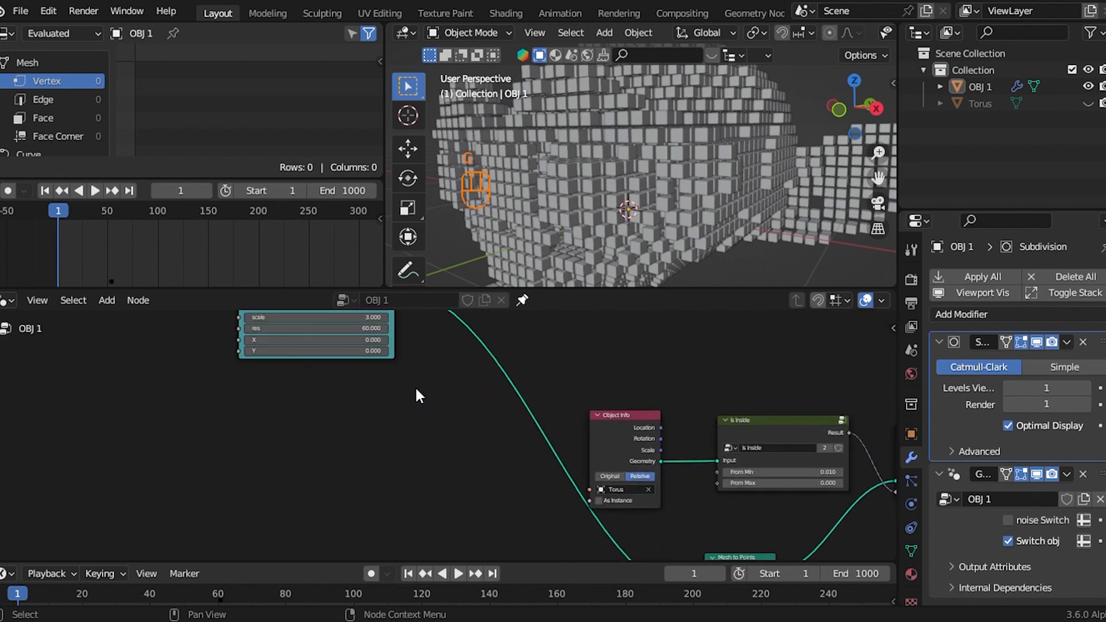
scroll(444, 422, "up", 1)
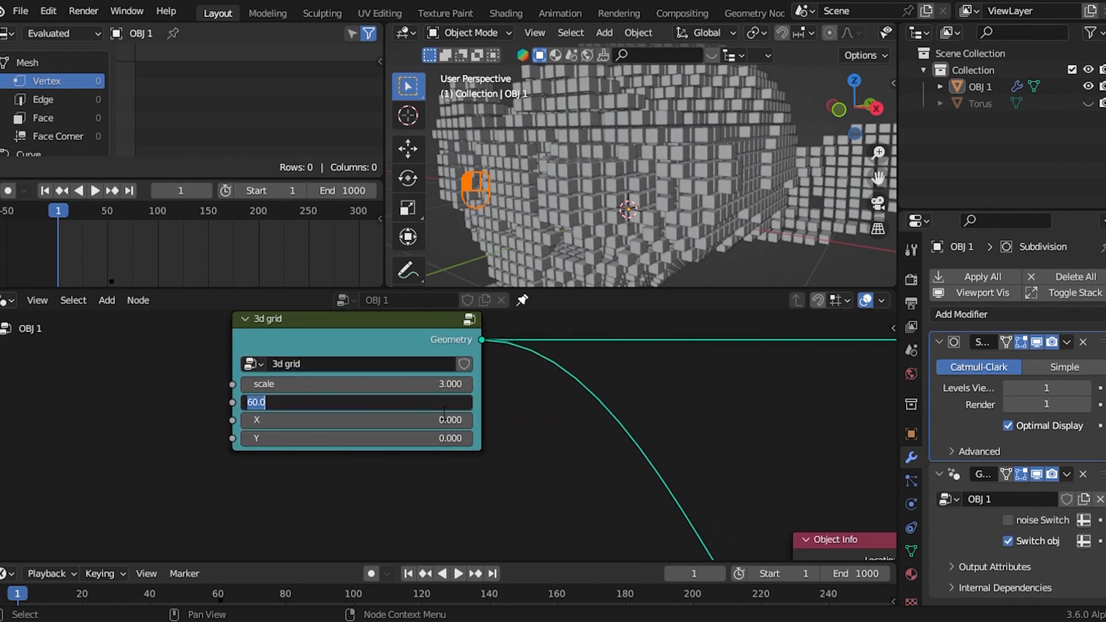
key("Return")
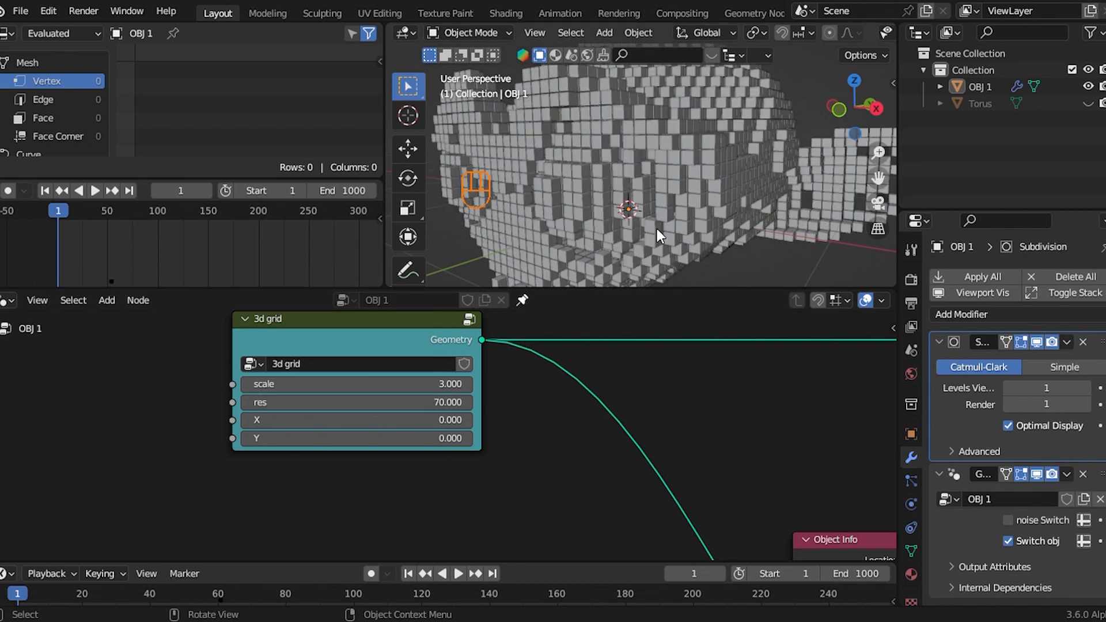
Step: Play the morph with the whole cube-instanced head in view, stop it, and return to frame 1
key("a")
key("a")
scroll(722, 178, "down", 3)
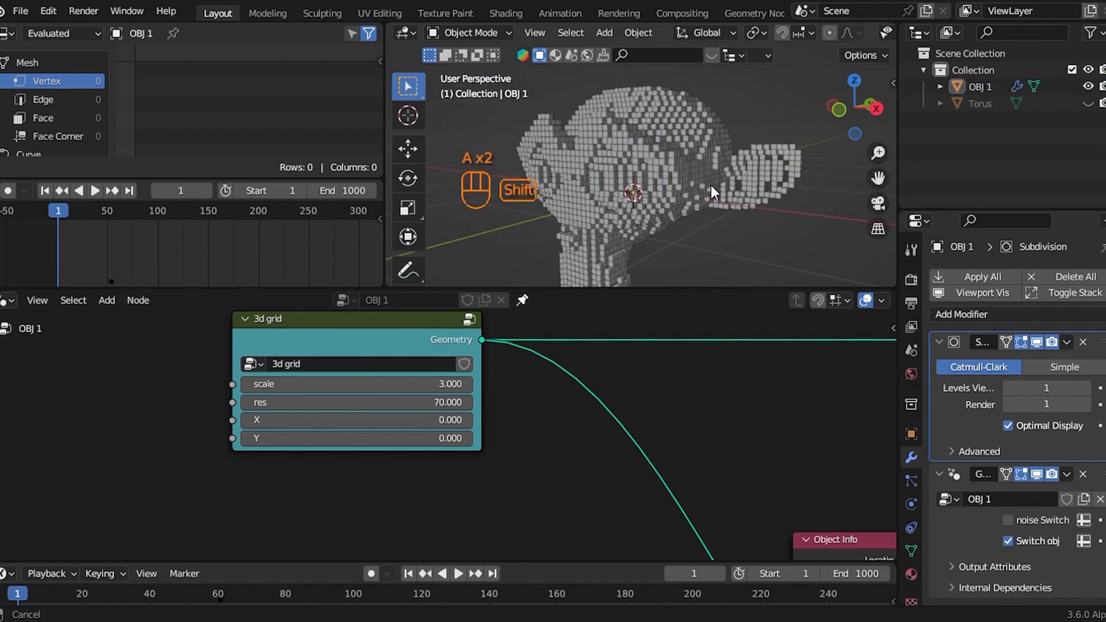
middle_click_drag(711, 184, 733, 149, "shift")
scroll(737, 147, "down", 1)
scroll(835, 117, "down", 1)
left_click_drag(836, 118, 821, 118)
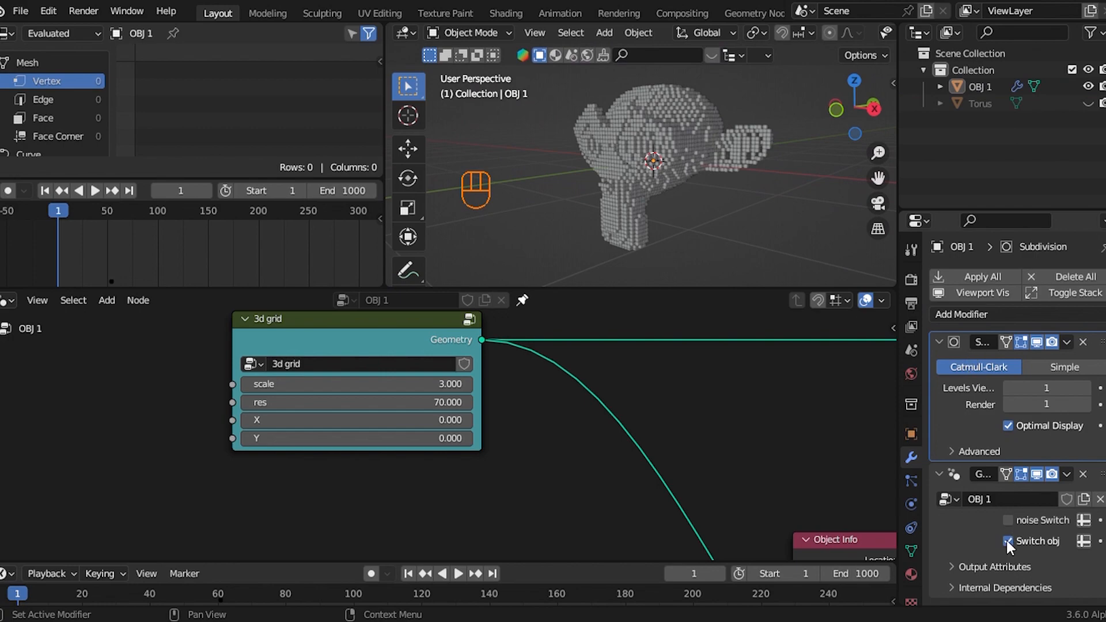
key("space")
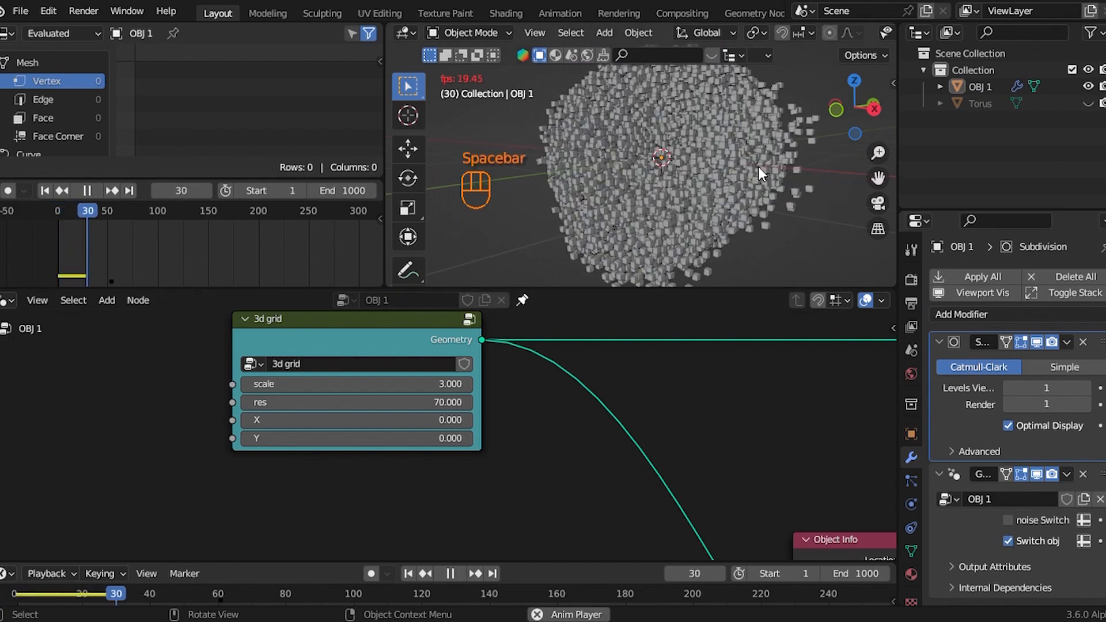
mouse_move(844, 105)
left_mouse_down()
mouse_move(708, 108)
mouse_move(840, 104)
left_mouse_up()
key("space")
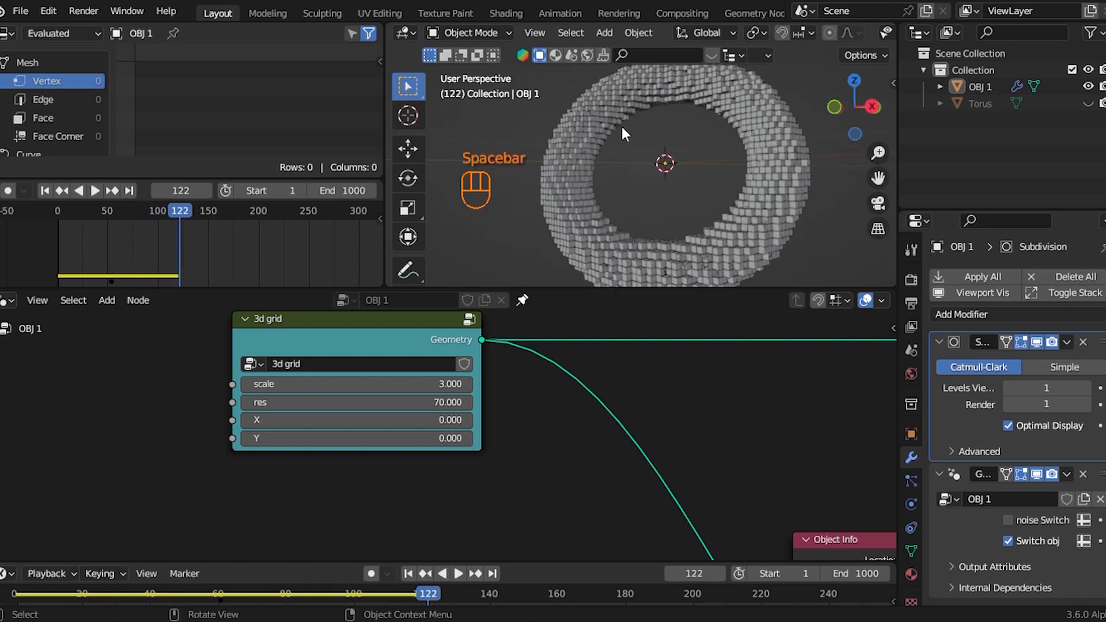
left_click(45, 191)
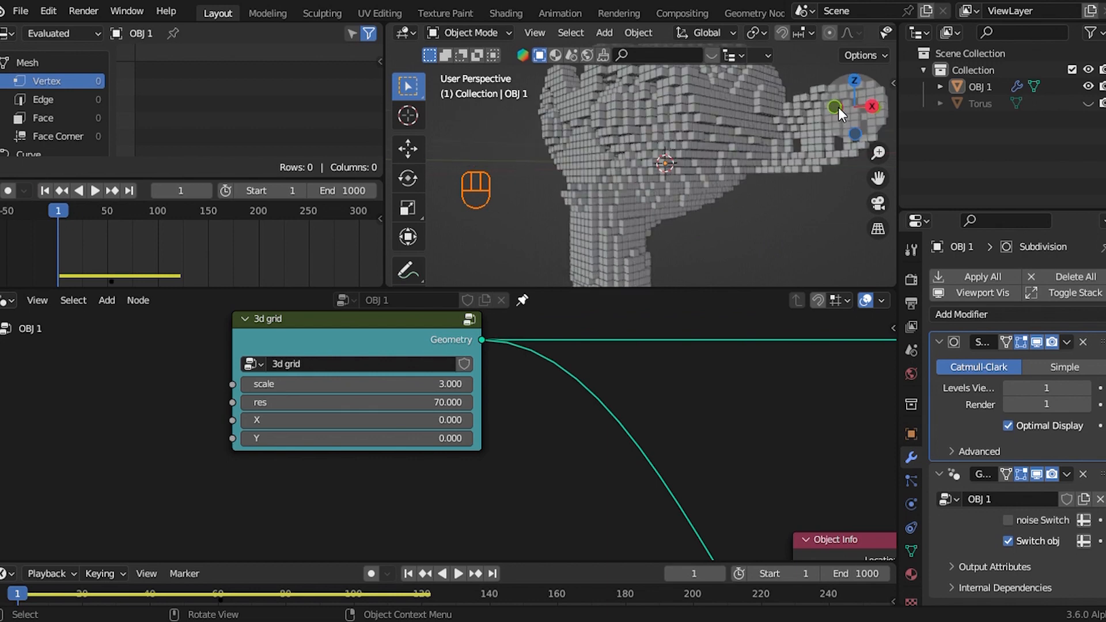
Step: Move the Cube node closer to the Instance on Points node at the end of the node tree
mouse_move(840, 112)
left_mouse_down()
mouse_move(829, 109)
mouse_move(846, 115)
left_mouse_up()
scroll(697, 423, "down", 4)
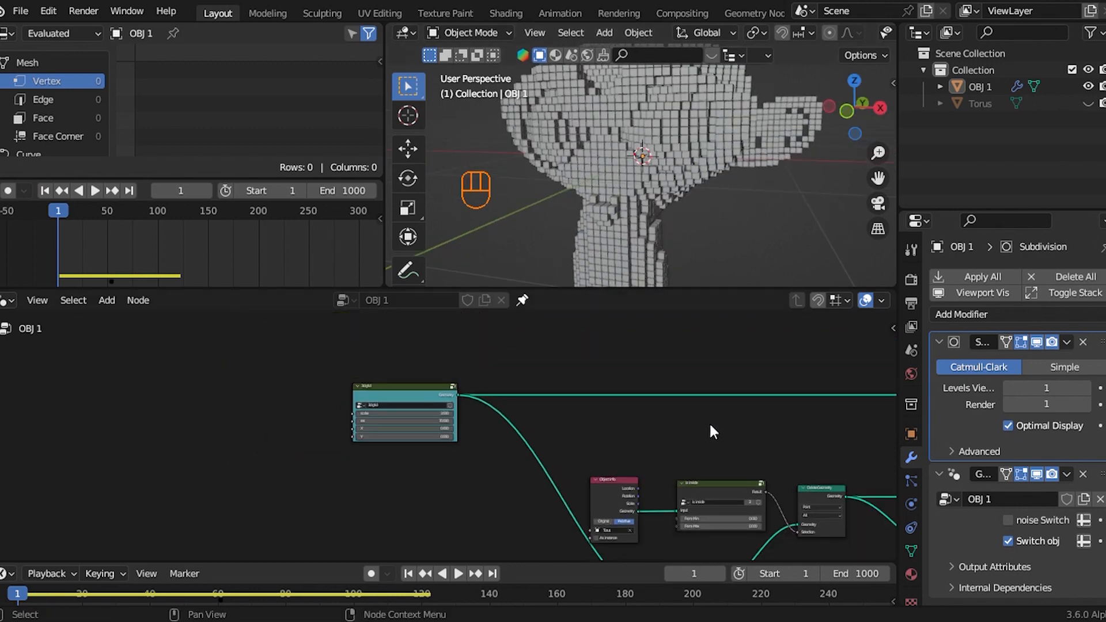
scroll(713, 432, "down", 6)
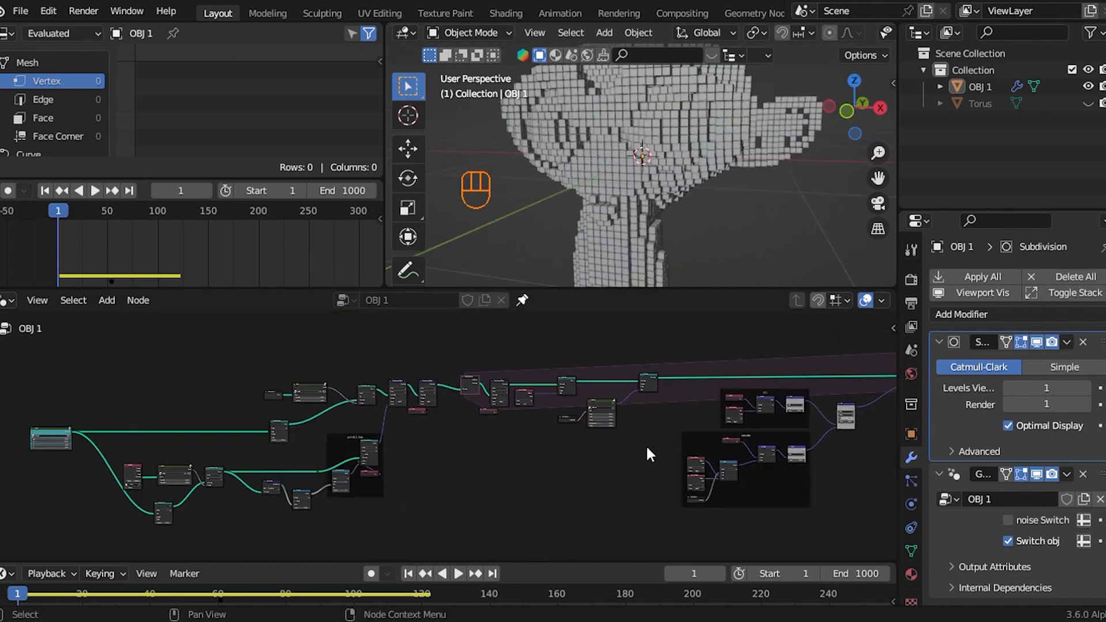
middle_click_drag(649, 455, 364, 469)
scroll(606, 450, "up", 4)
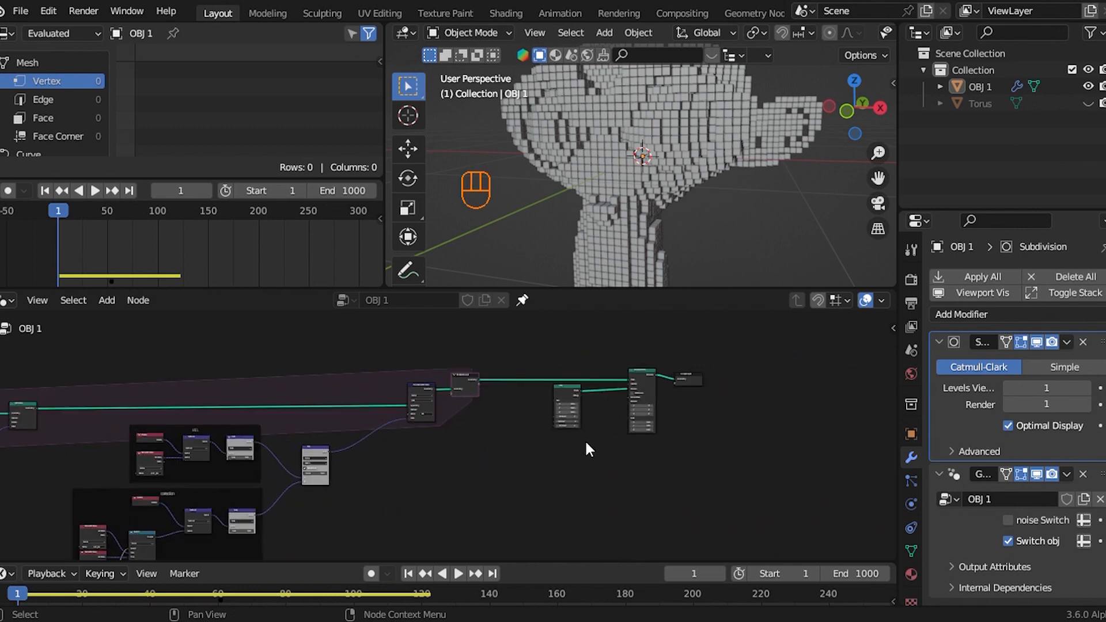
scroll(610, 446, "up", 4)
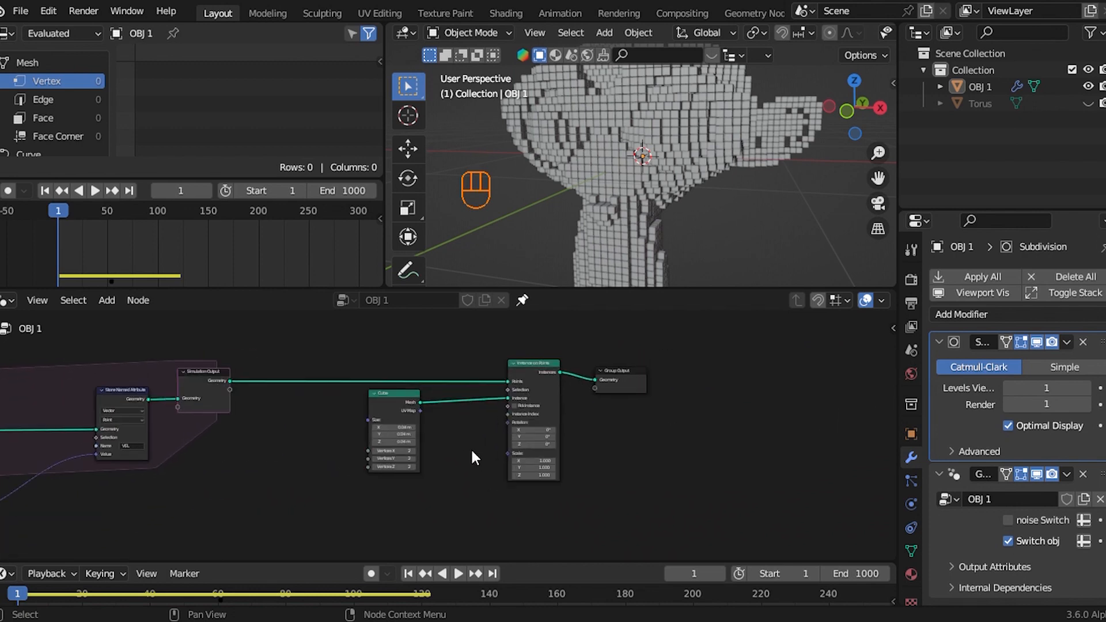
left_click(404, 391)
key("g")
left_click(425, 390)
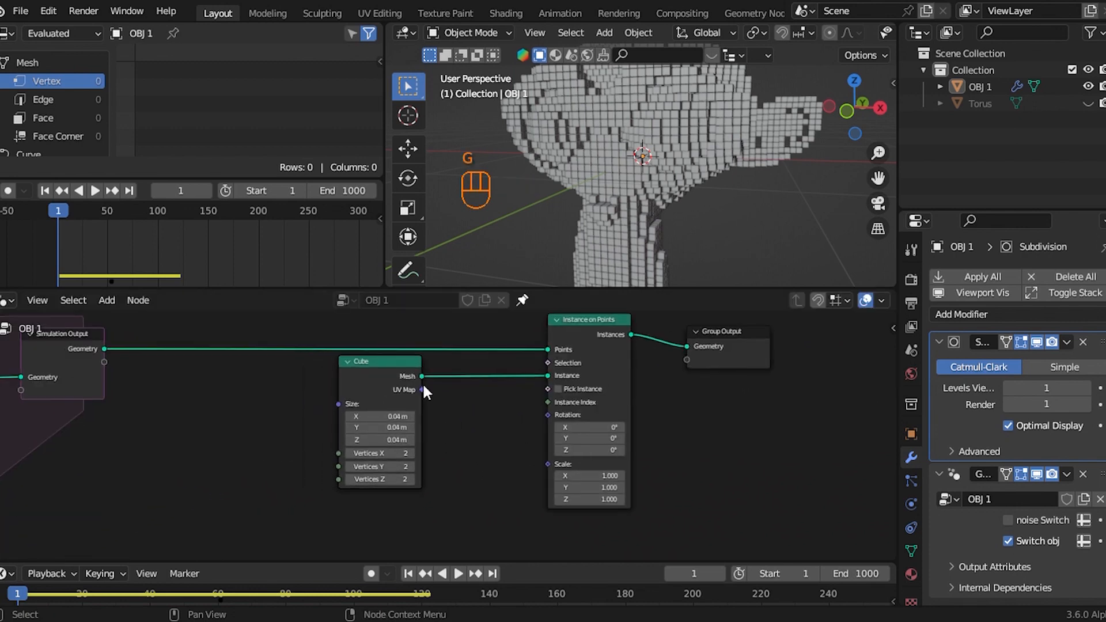
key("g")
left_click(436, 401)
Step: Look over the node tree from the VEL and correction frames to the Cube and Instance on Points nodes
scroll(436, 402, "down", 5)
middle_click_drag(373, 400, 449, 403)
middle_click_drag(282, 442, 409, 416)
middle_click_drag(318, 466, 442, 437)
scroll(296, 484, "down", 3)
middle_click_drag(284, 470, 452, 420)
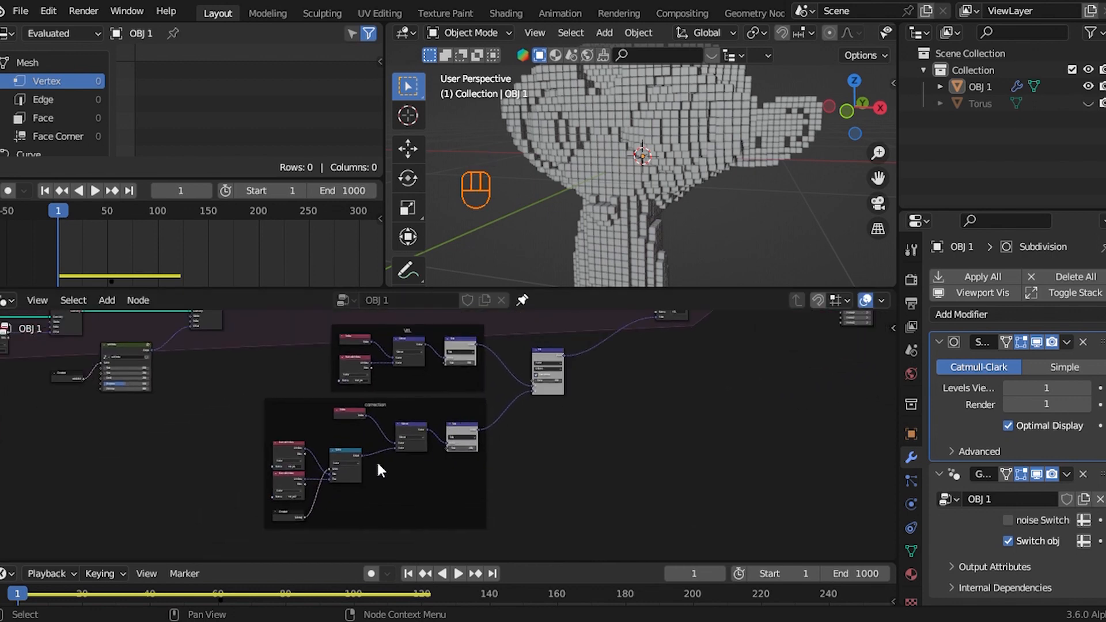
scroll(511, 429, "down", 2)
middle_click_drag(394, 465, 260, 492)
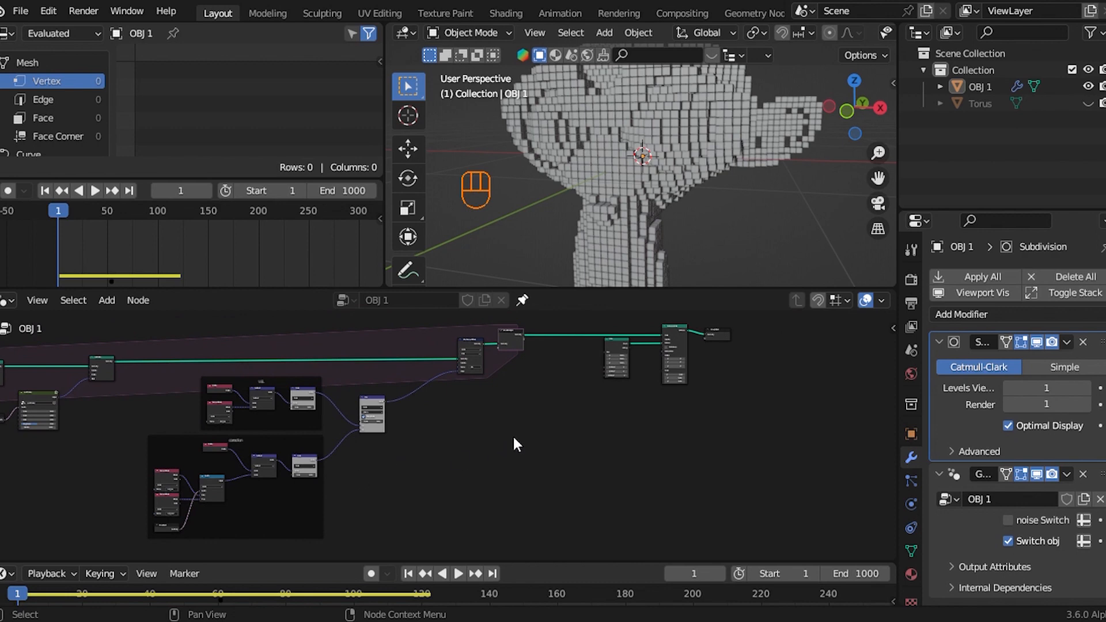
middle_click_drag(514, 444, 534, 446)
scroll(526, 446, "up", 2)
middle_click_drag(610, 419, 395, 486)
scroll(440, 434, "up", 3)
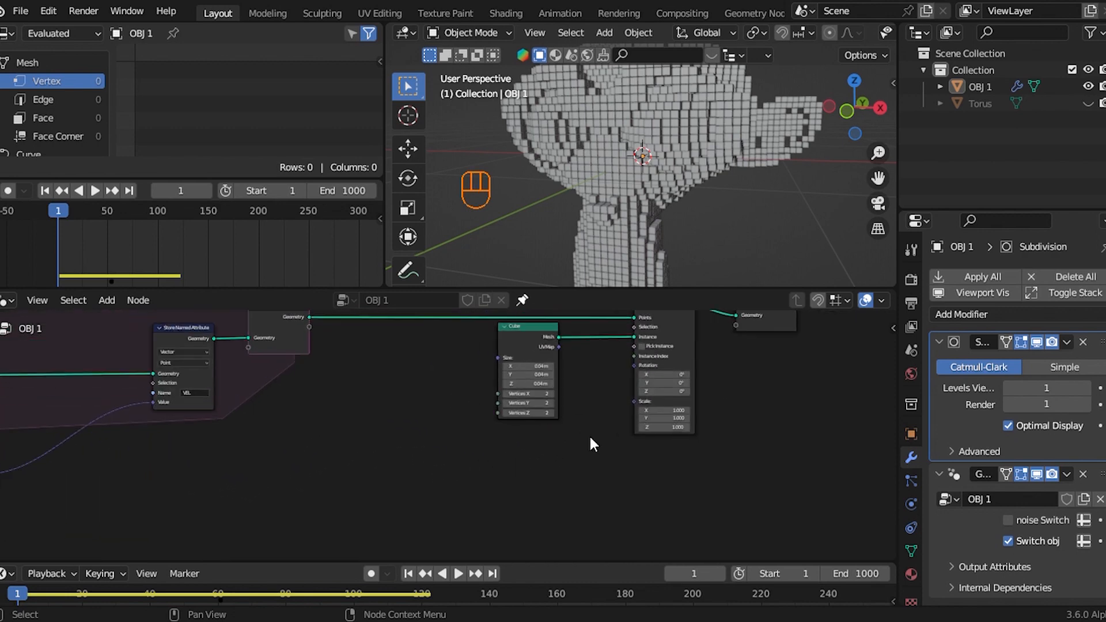
Step: Move the Group Output node away and insert a Realize Instances node between it and Instance on Points
middle_click_drag(590, 439, 427, 478)
scroll(427, 477, "up", 1)
scroll(428, 477, "down", 3)
left_click_drag(557, 346, 603, 386)
key("g")
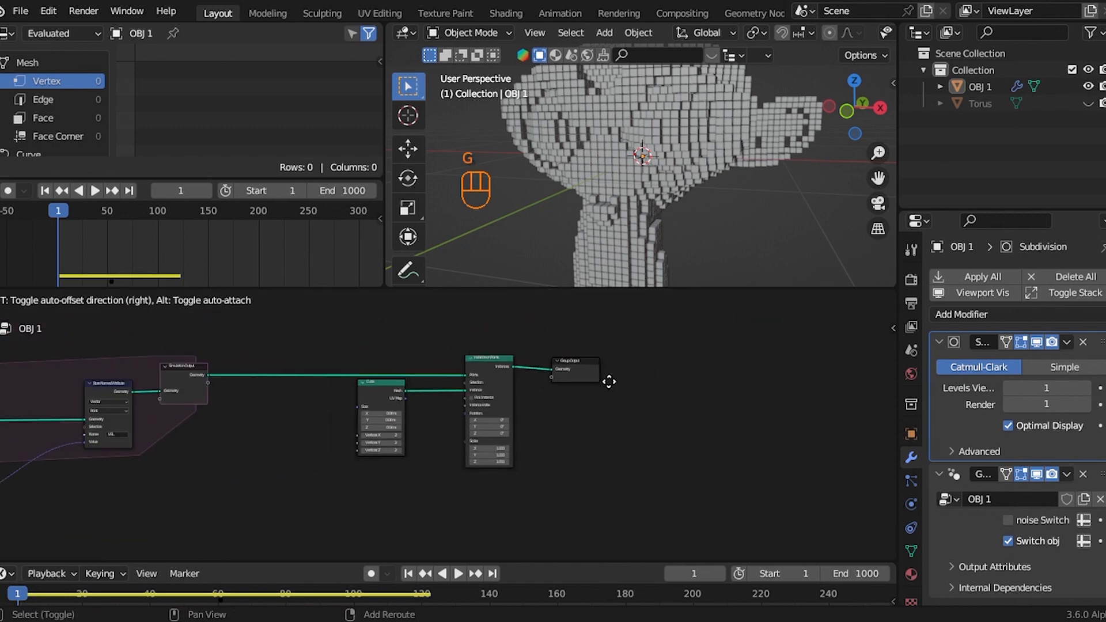
left_click(612, 389)
key("shift+a")
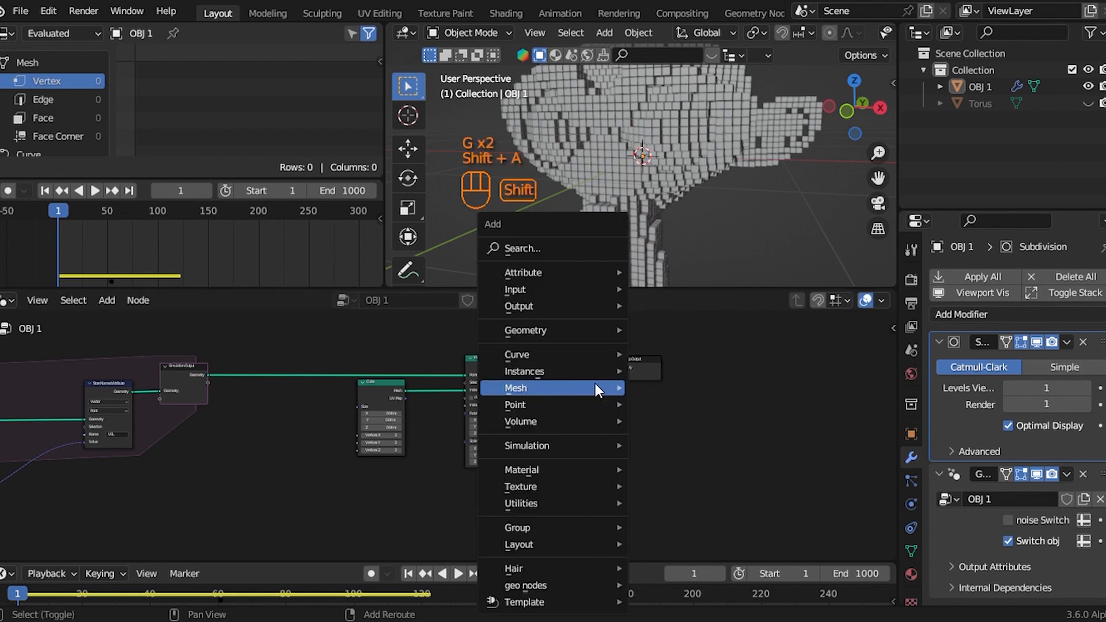
type("rea")
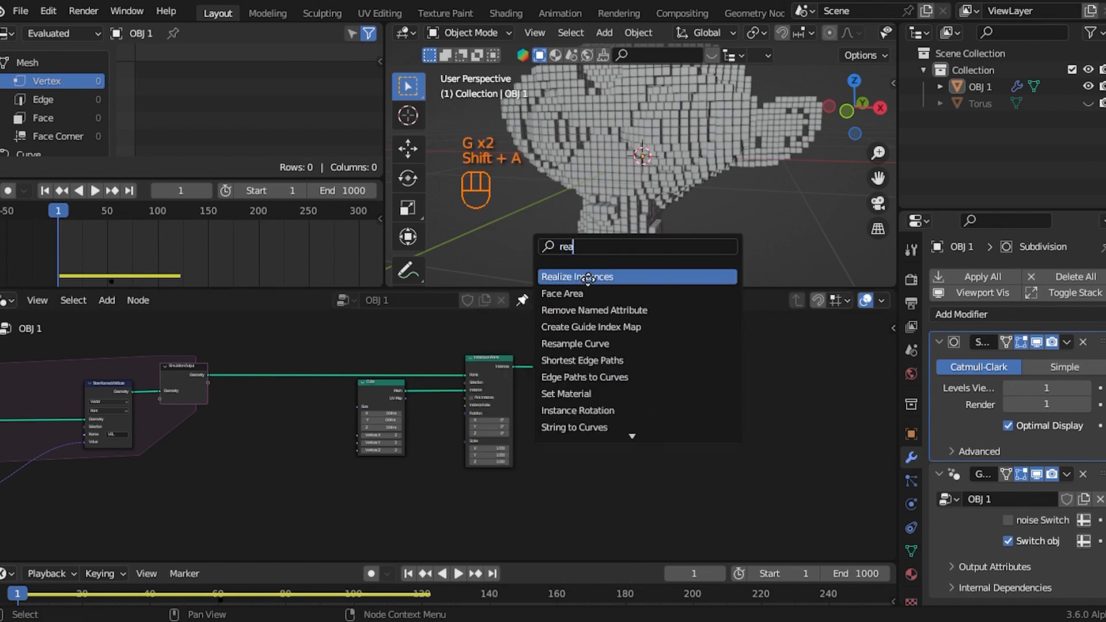
left_click(587, 277)
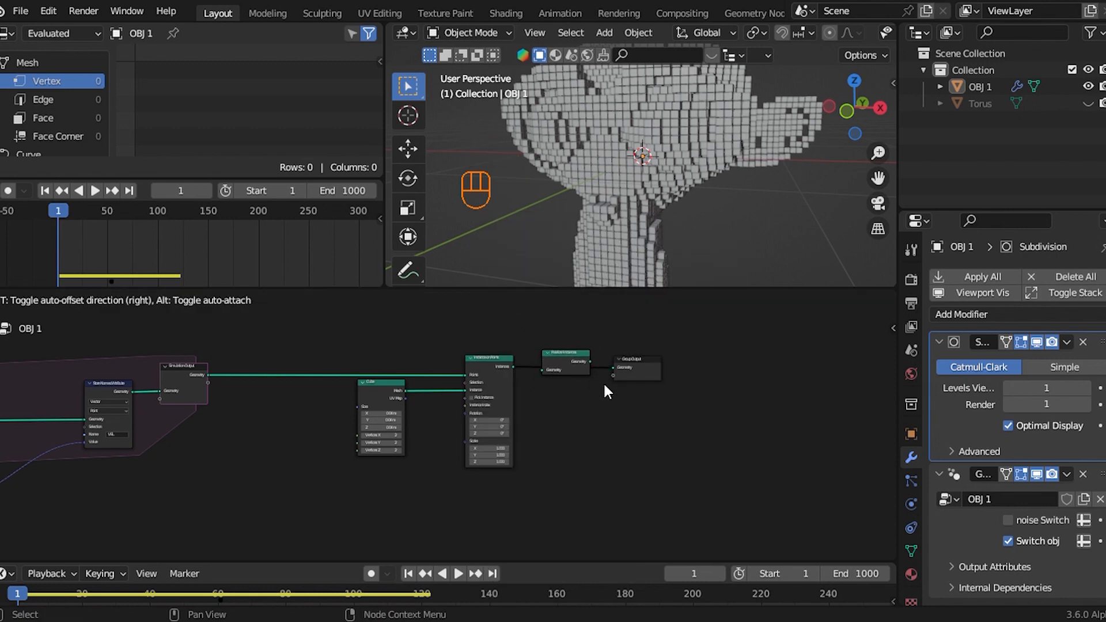
Step: Move the Realize Instances and Group Output nodes together, farther away from the Instance on Points node
middle_click_drag(602, 383, 523, 423, "shift")
scroll(523, 423, "up", 7)
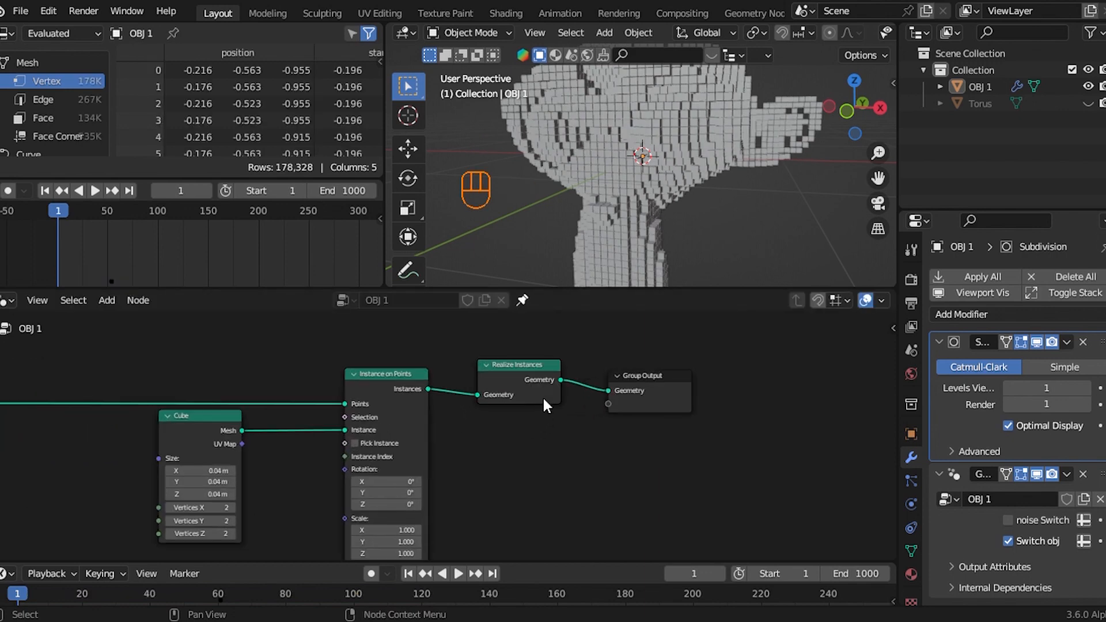
left_click_drag(522, 340, 631, 424)
key("g")
left_click(667, 419)
key("g")
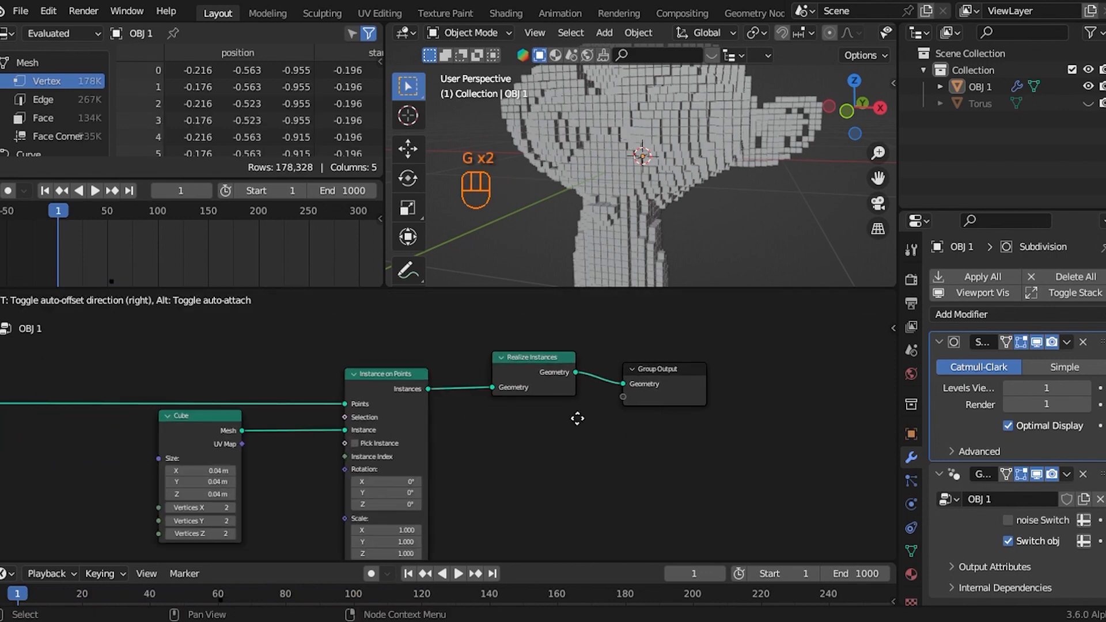
left_click(672, 415)
key("g")
left_click(677, 413)
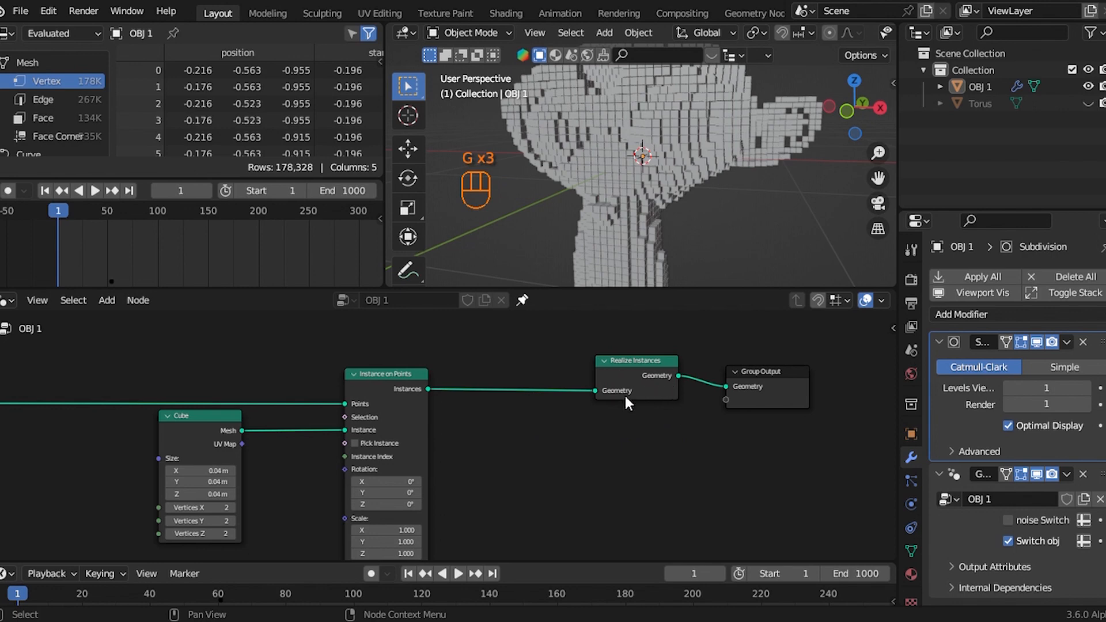
Step: Insert a Set Material node between the Realize Instances and Group Output nodes
scroll(582, 421, "down", 1)
key("shift+a")
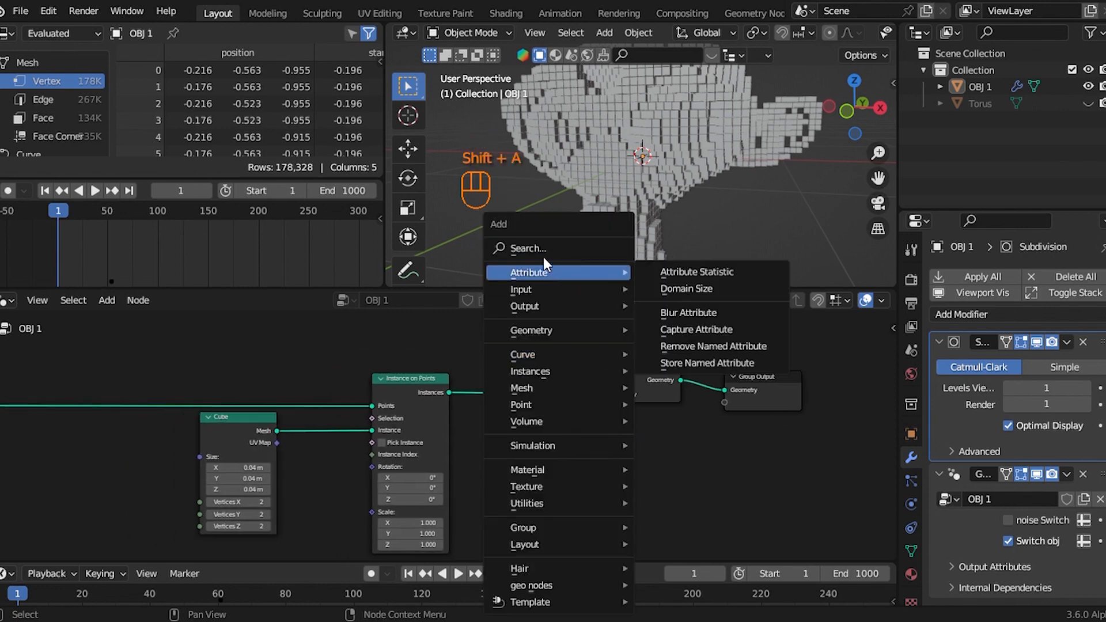
left_click(535, 251)
type("se")
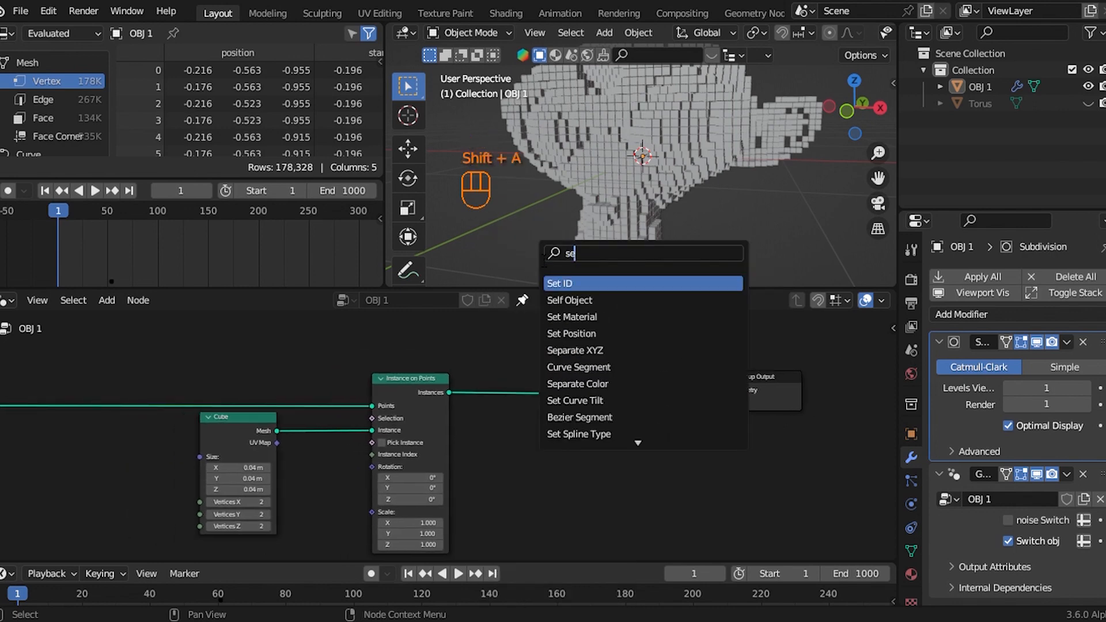
left_click(623, 318)
left_click(744, 404)
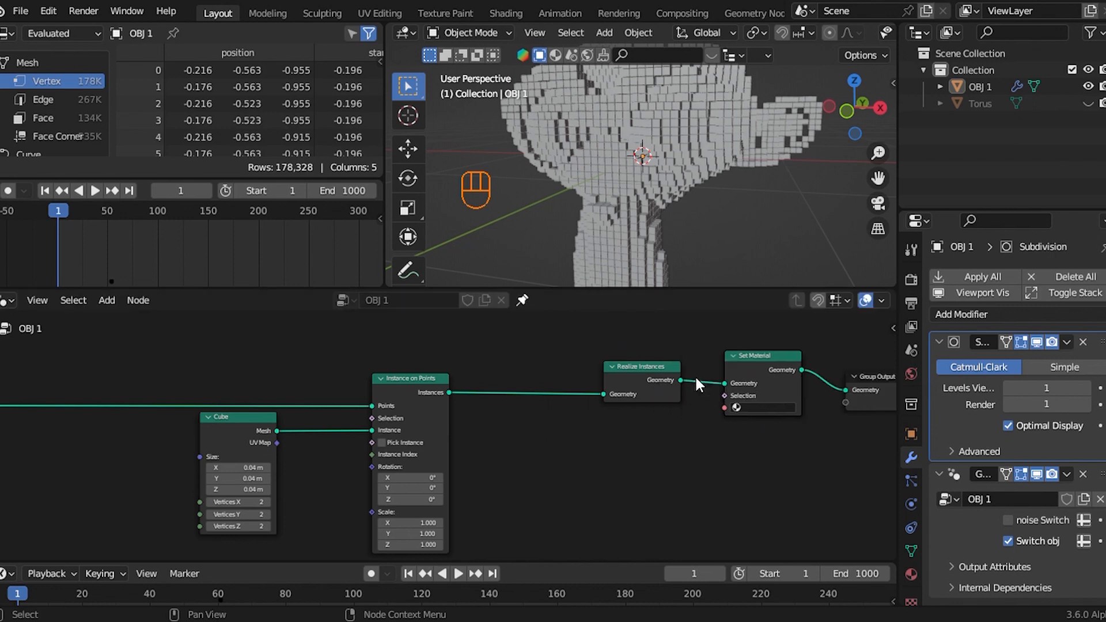
Step: Move the Realize Instances and Set Material nodes together, closer to the Instance on Points node
left_click_drag(628, 349, 757, 413)
key("g")
key("x")
key("g")
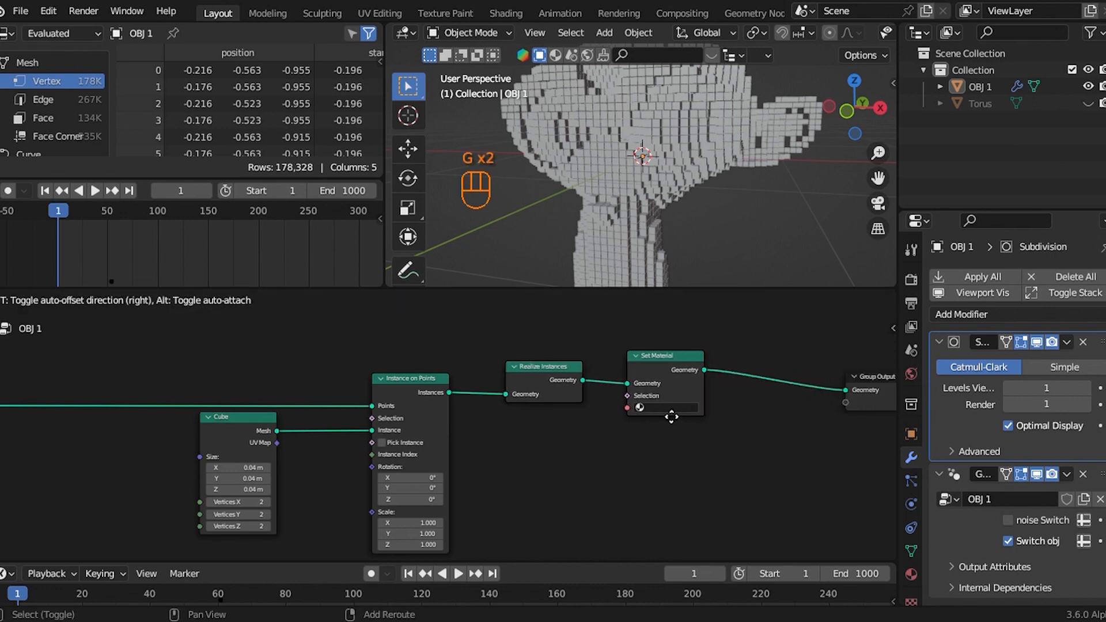
left_click(662, 397)
key("g")
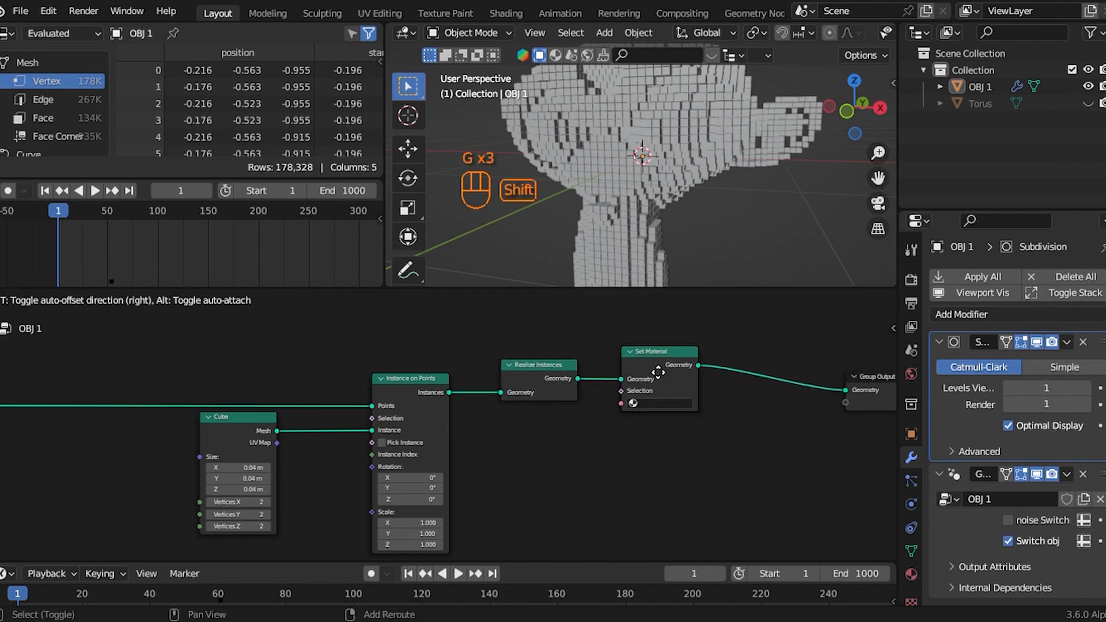
left_click(652, 369)
key("g")
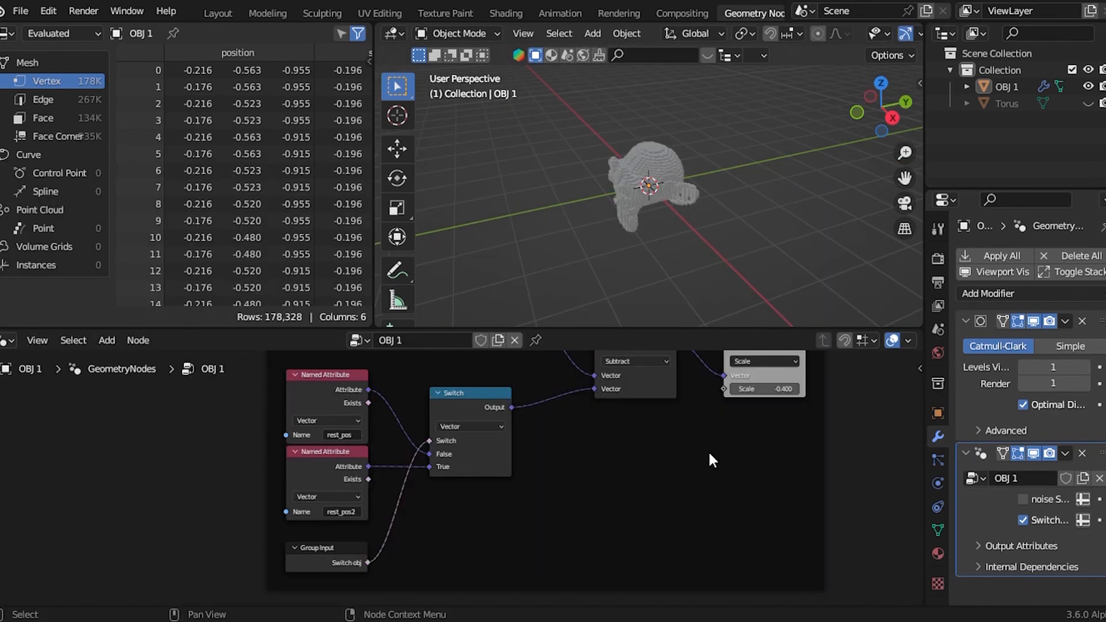
Step: Examine how the VEL and correction frames feed the Mix and Dot Product nodes
scroll(678, 478, "up", 5)
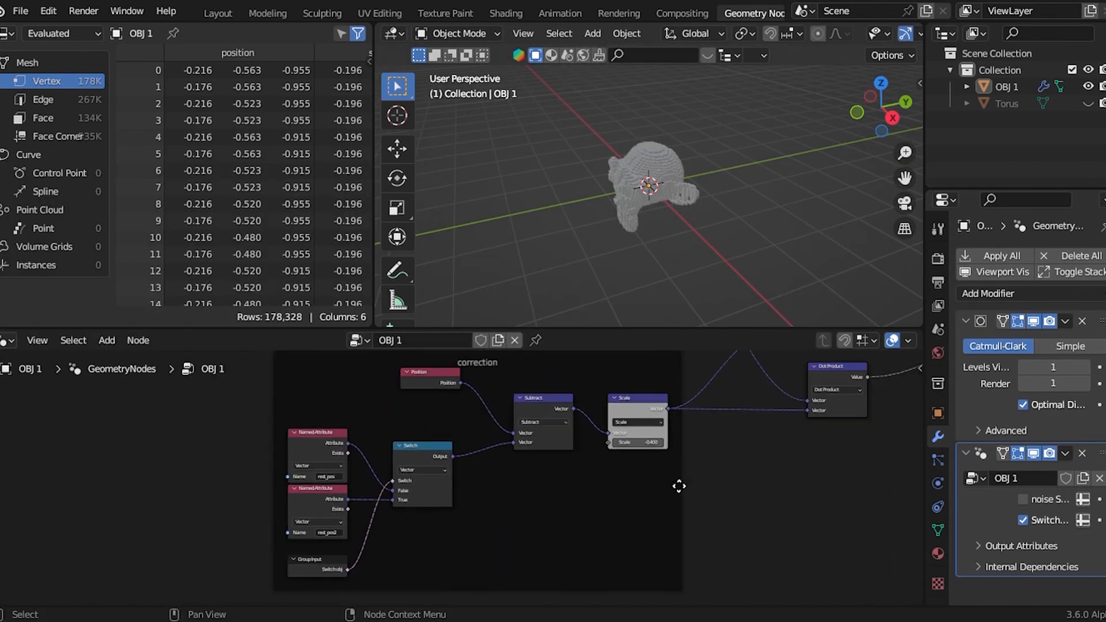
scroll(599, 488, "up", 1)
middle_click_drag(652, 499, 540, 475)
scroll(540, 465, "up", 2)
scroll(461, 429, "down", 4)
scroll(461, 428, "up", 4)
mouse_move(416, 397)
middle_mouse_down()
mouse_move(414, 376)
mouse_move(417, 405)
middle_mouse_up()
scroll(450, 404, "down", 4)
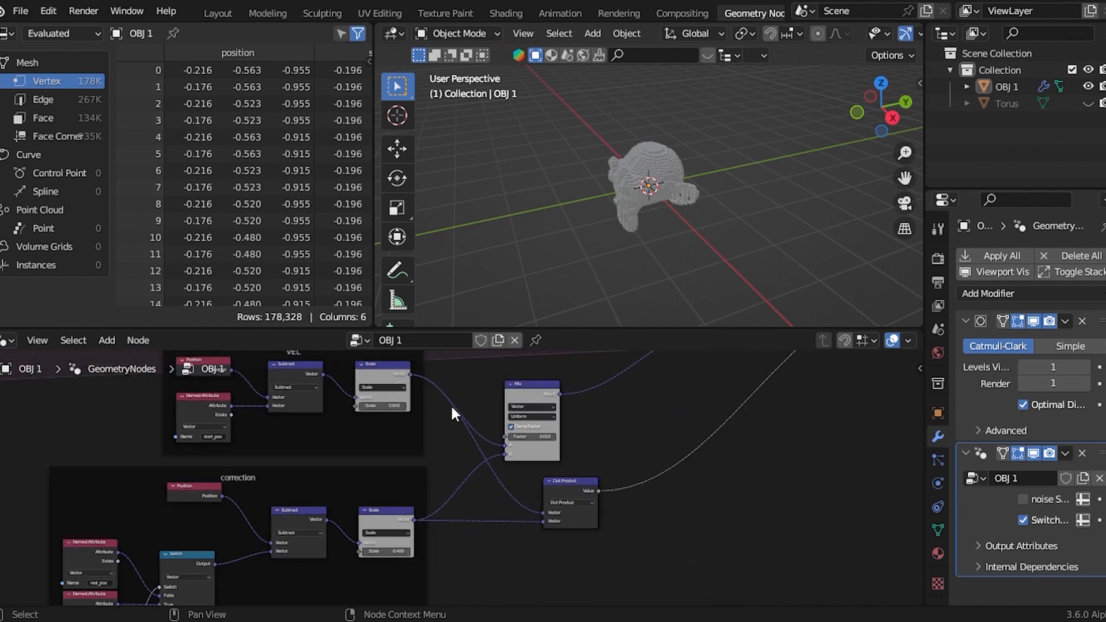
Step: Cut the correction link into the Dot Product node's second vector input and connect a new Position node there instead
scroll(461, 455, "up", 4)
middle_click_drag(543, 529, 474, 482)
scroll(469, 481, "up", 1)
mouse_move(463, 476)
right_mouse_down("ctrl")
mouse_move(483, 516)
mouse_move(517, 489)
right_mouse_up("ctrl")
left_click_drag(517, 489, 487, 486)
type("po")
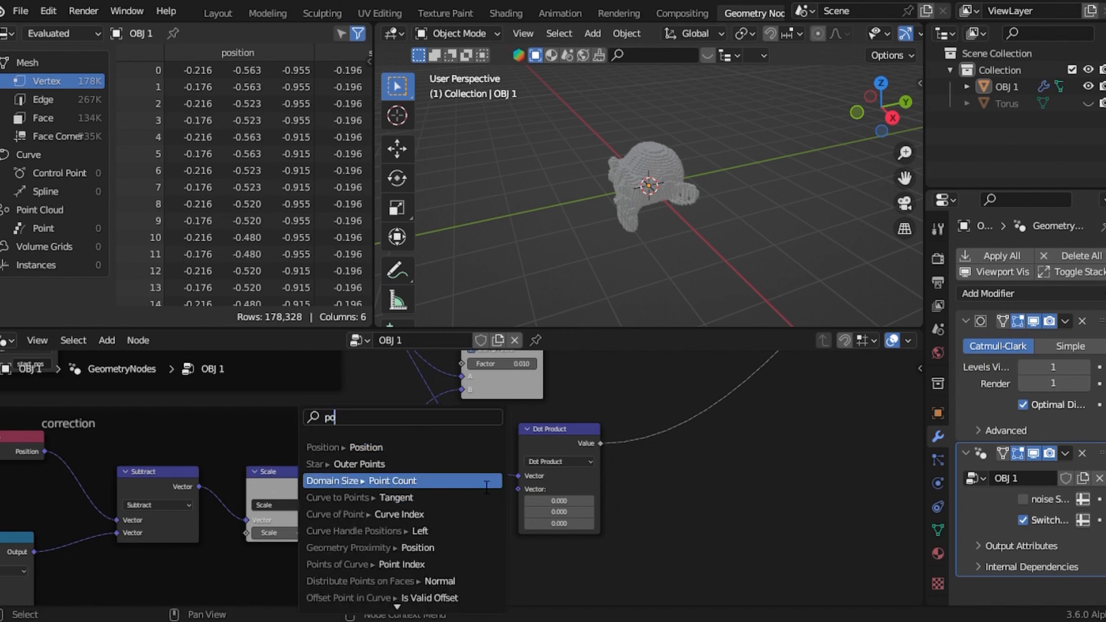
left_click(447, 447)
left_click(455, 477)
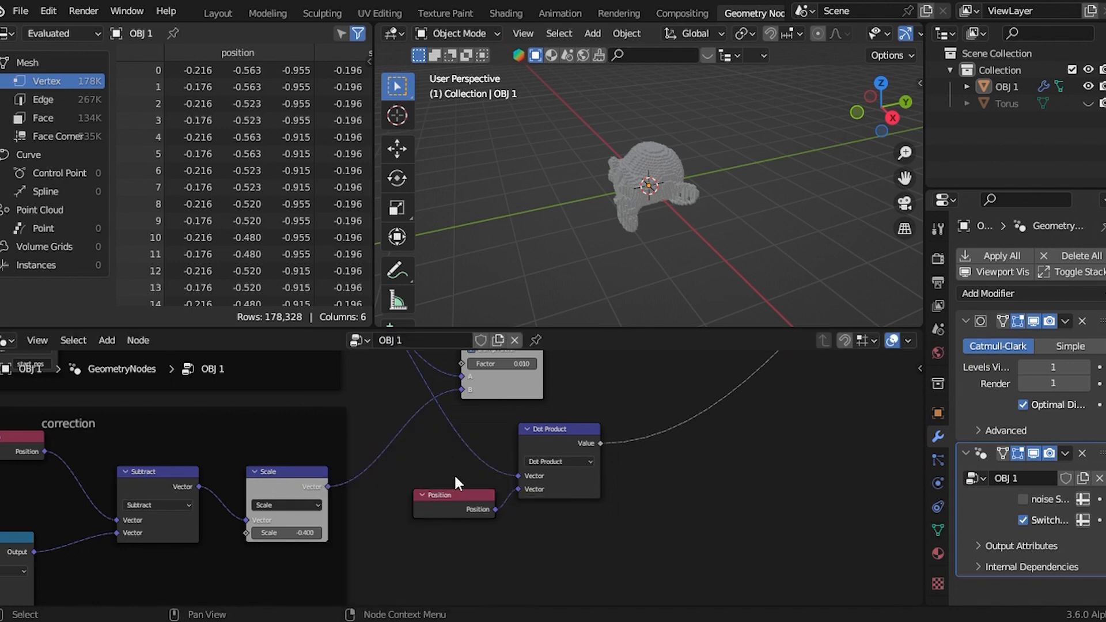
Step: Move the Position and Dot Product nodes together, away from the correction frame
left_click_drag(476, 446, 568, 540)
key("g")
left_click(639, 553)
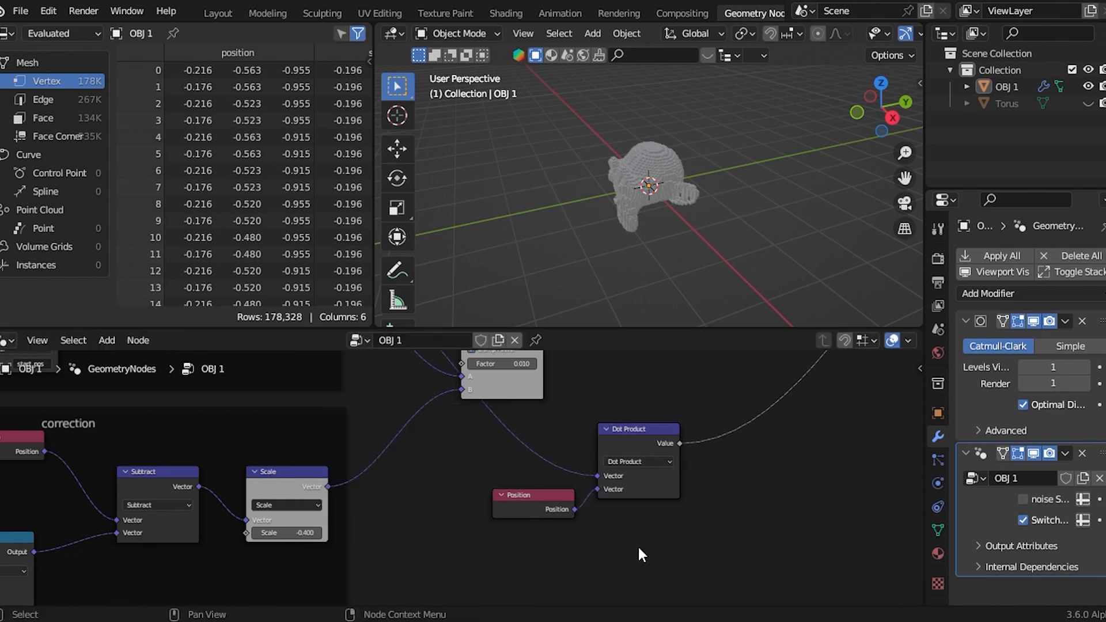
scroll(586, 476, "down", 3)
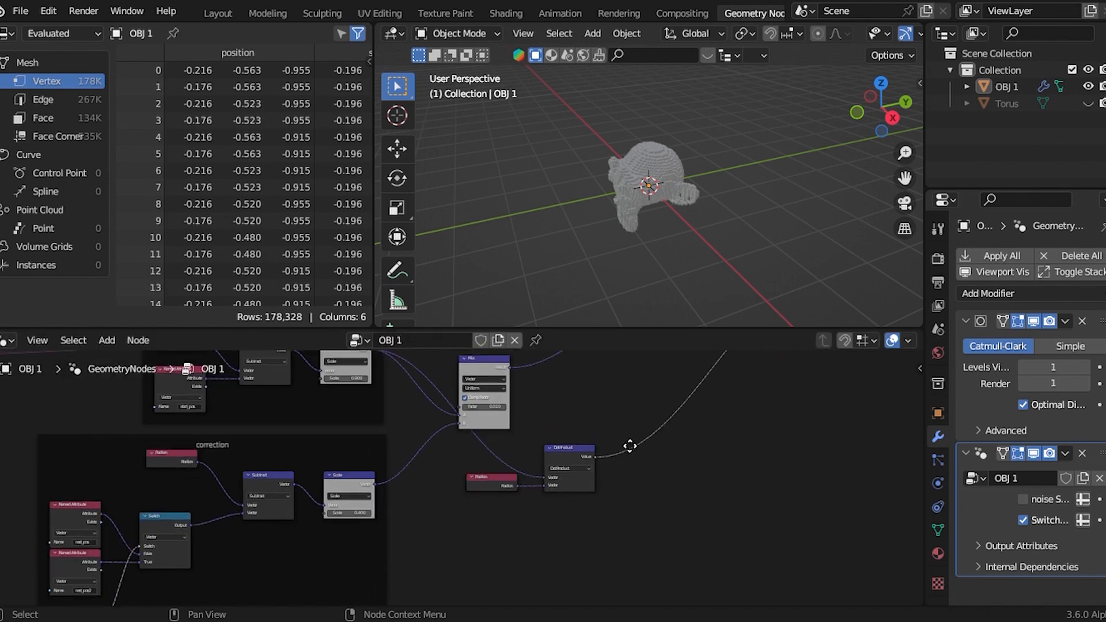
Step: In the Shading workspace, enlarge the shader editor and shift the Principled BSDF and Material Output nodes horizontally to free space before them
left_click(527, 16)
scroll(528, 439, "up", 2)
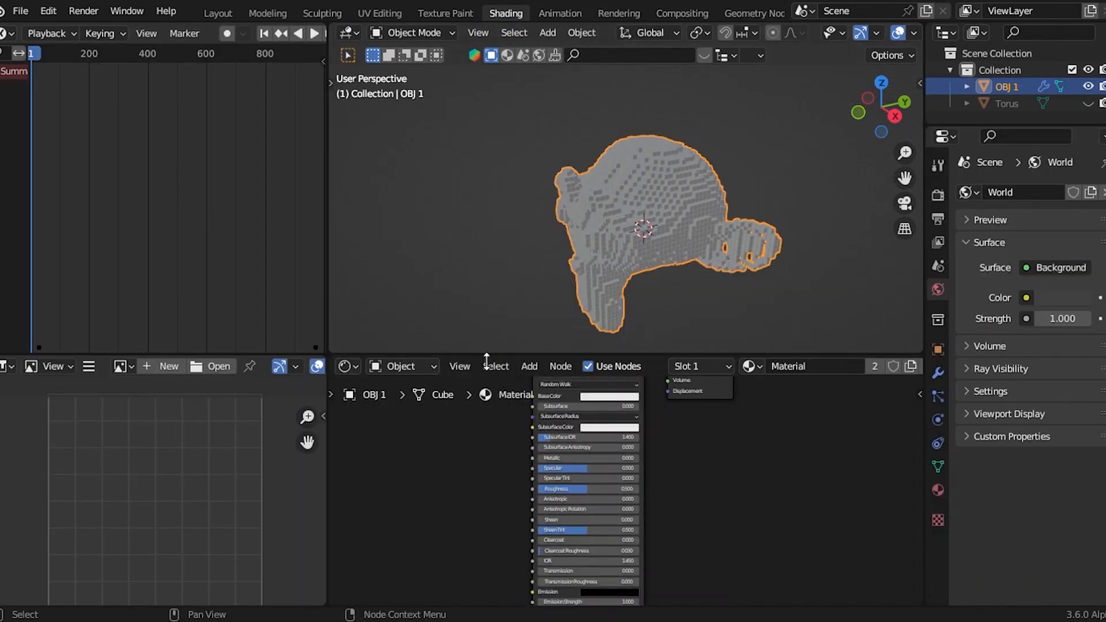
left_click_drag(486, 361, 770, 402)
key("g")
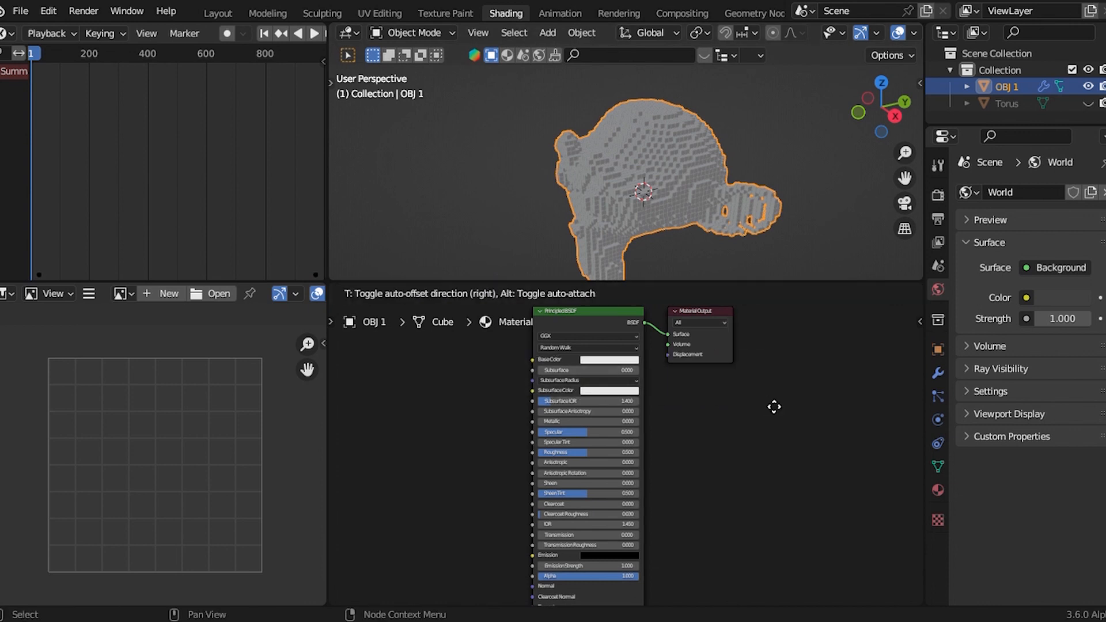
key("x")
left_click(913, 430)
scroll(679, 339, "up", 2)
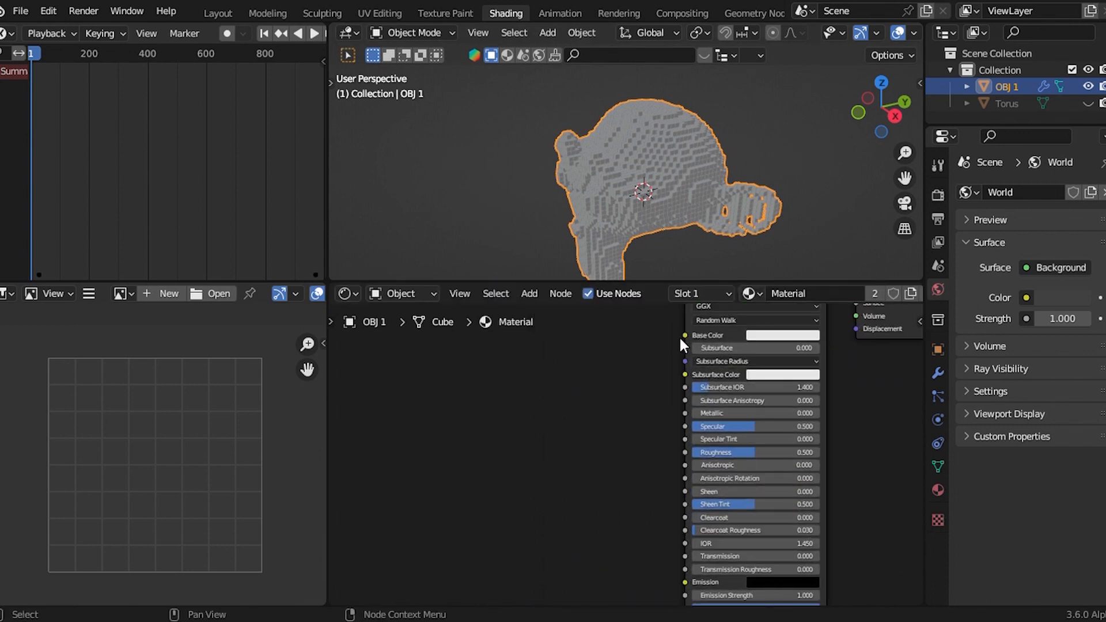
key("shift+a")
type("do")
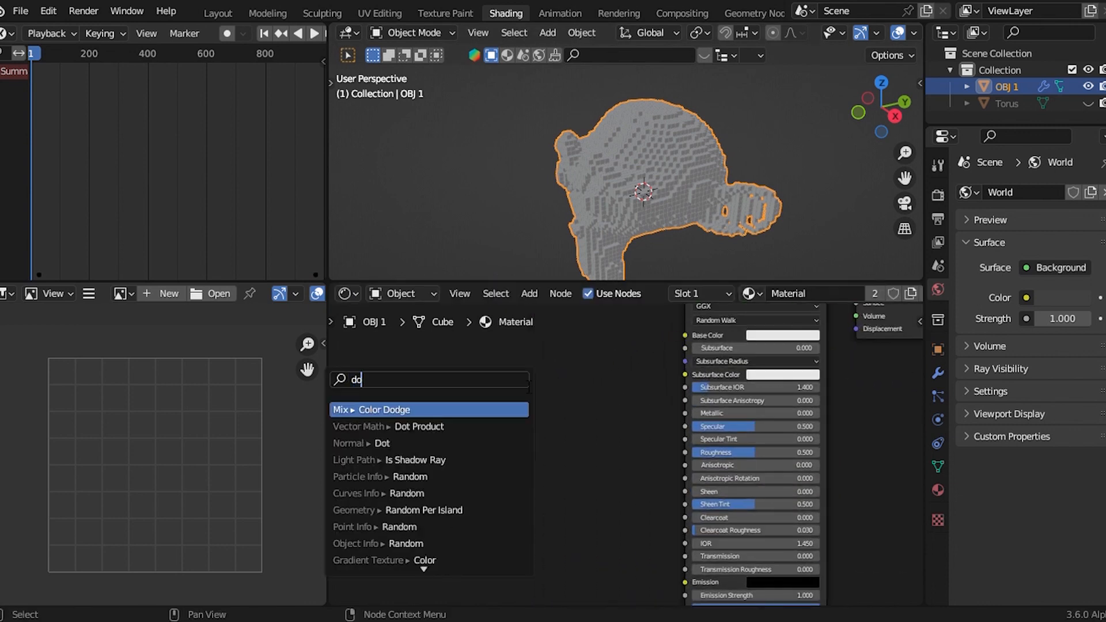
key("BackSpace")
key("BackSpace")
Step: Add an Attribute node with the name dot and connect its Color output to the Principled BSDF's Base Color
left_click(489, 381)
type("a")
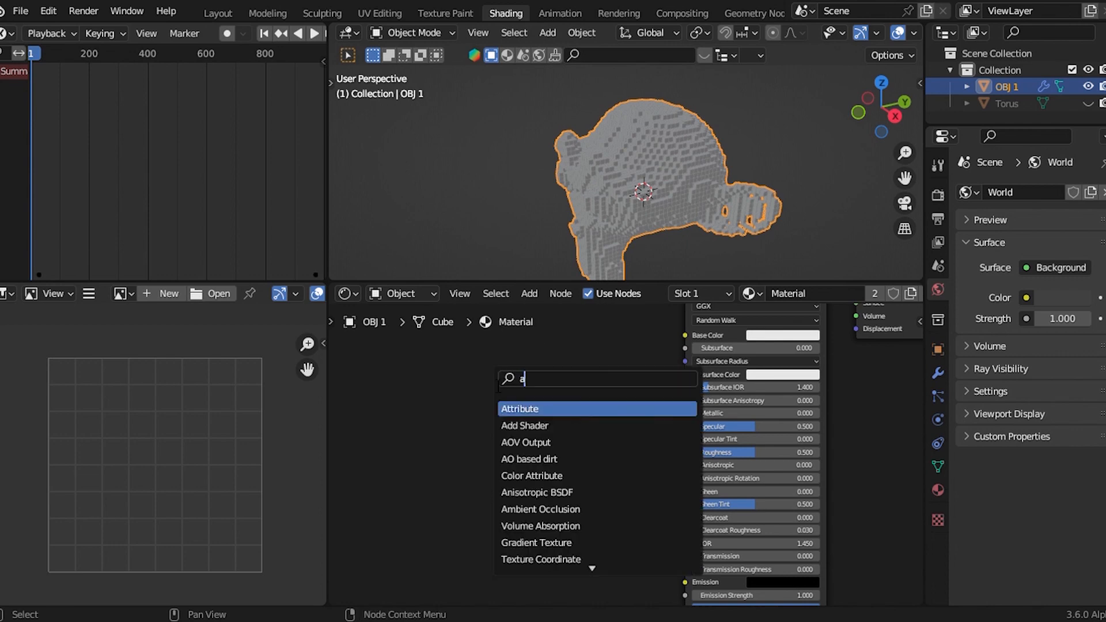
key("Return")
left_click(439, 433)
scroll(477, 435, "up", 1)
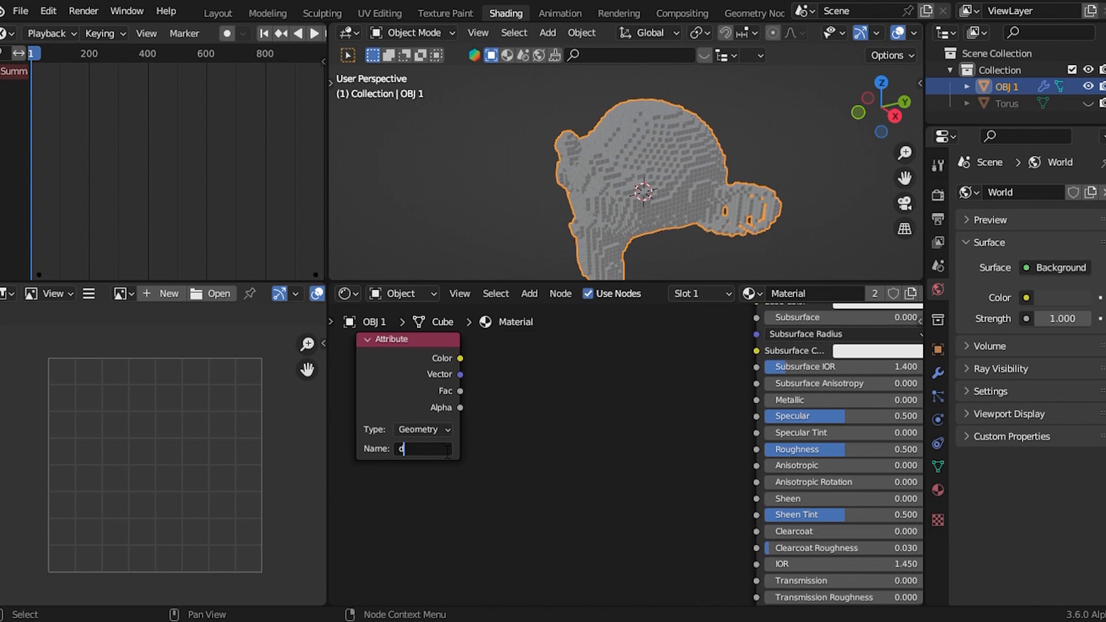
key("Home")
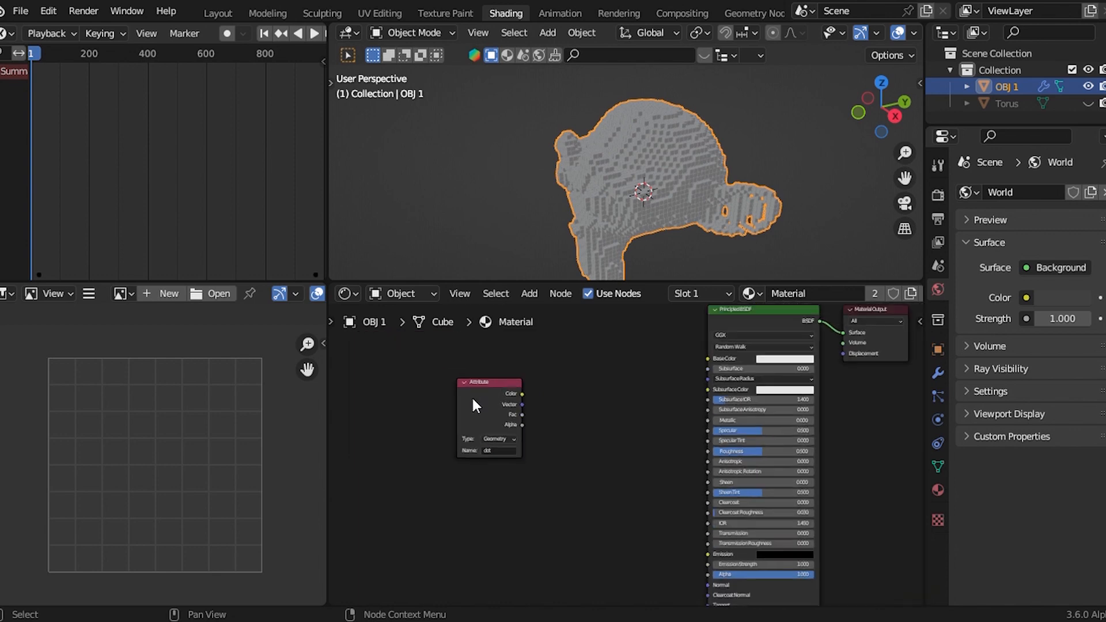
left_click_drag(535, 412, 721, 377)
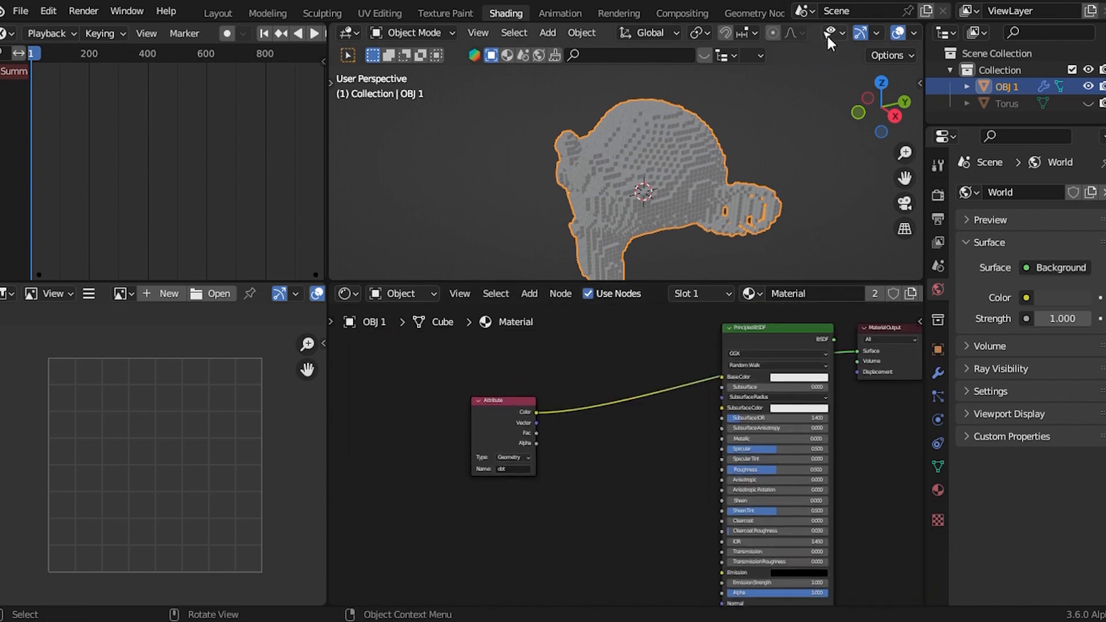
Step: Set the render engine to Eevee and enable its Ambient Occlusion and Bloom effects
scroll(827, 38, "down", 3)
left_click(938, 196)
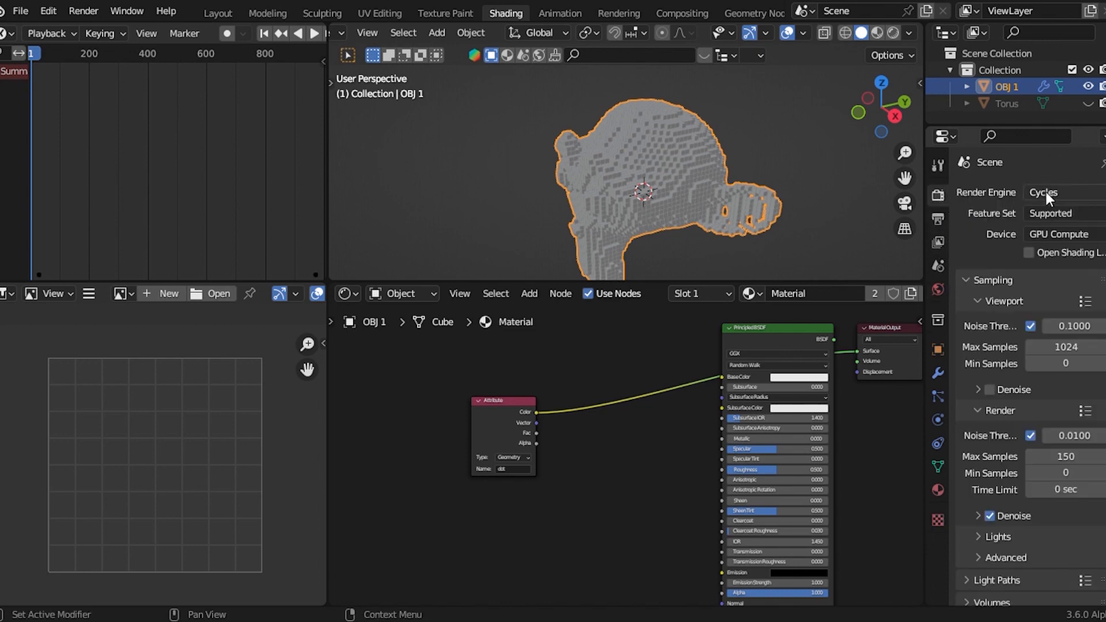
left_click(1046, 192)
left_click(1041, 207)
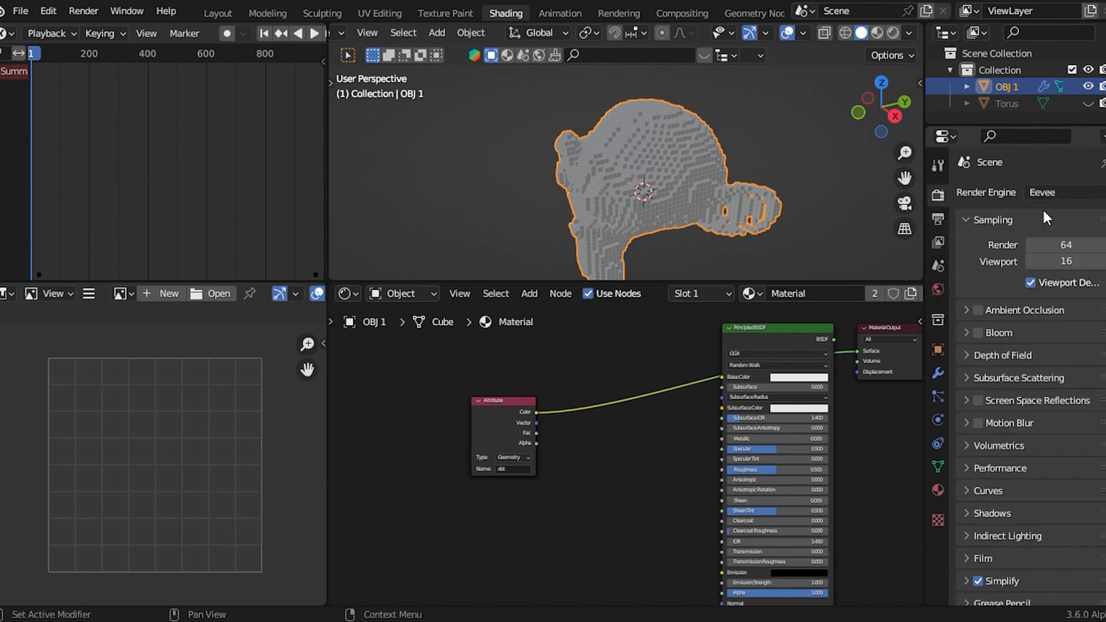
left_click(979, 310)
Step: Display the 3D viewport in Rendered shading and reframe the monkey head from a slightly rotated angle
left_click(892, 32)
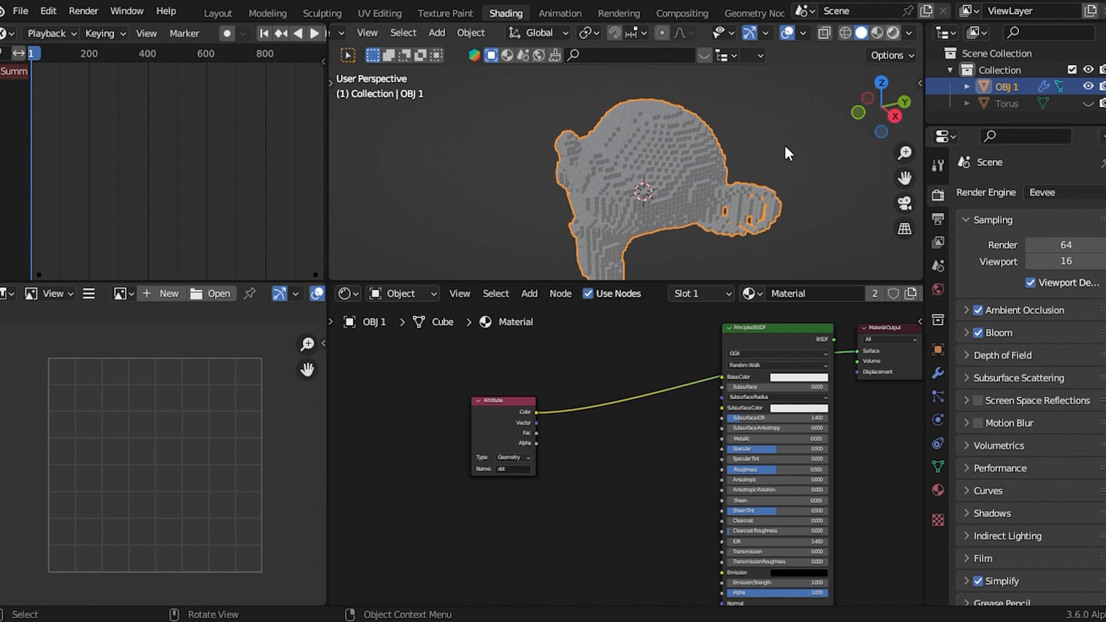
middle_click_drag(722, 182, 726, 161, "shift")
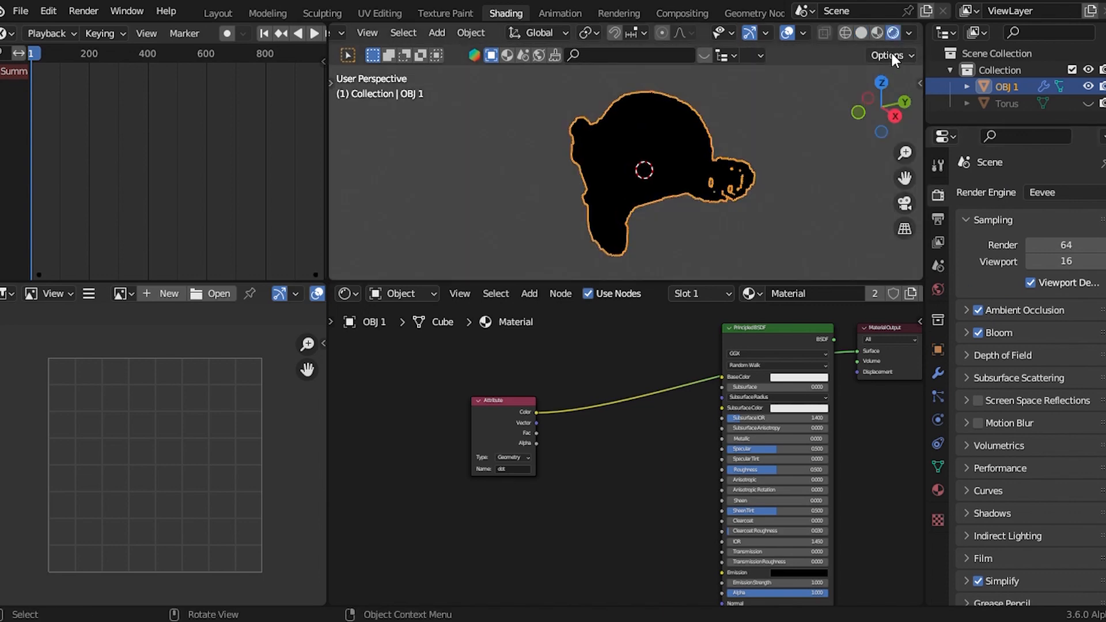
left_click_drag(875, 88, 846, 92)
Step: Move the Attribute node away from the Principled BSDF and add a Color Ramp node fed by its Color output
scroll(621, 375, "up", 3)
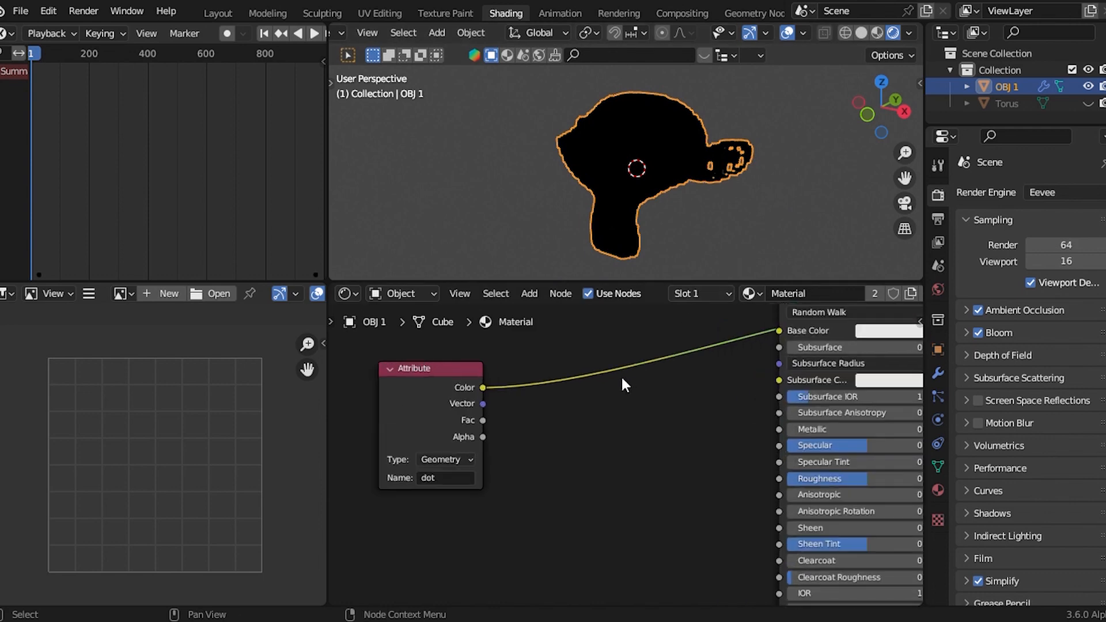
middle_click_drag(534, 410, 570, 349)
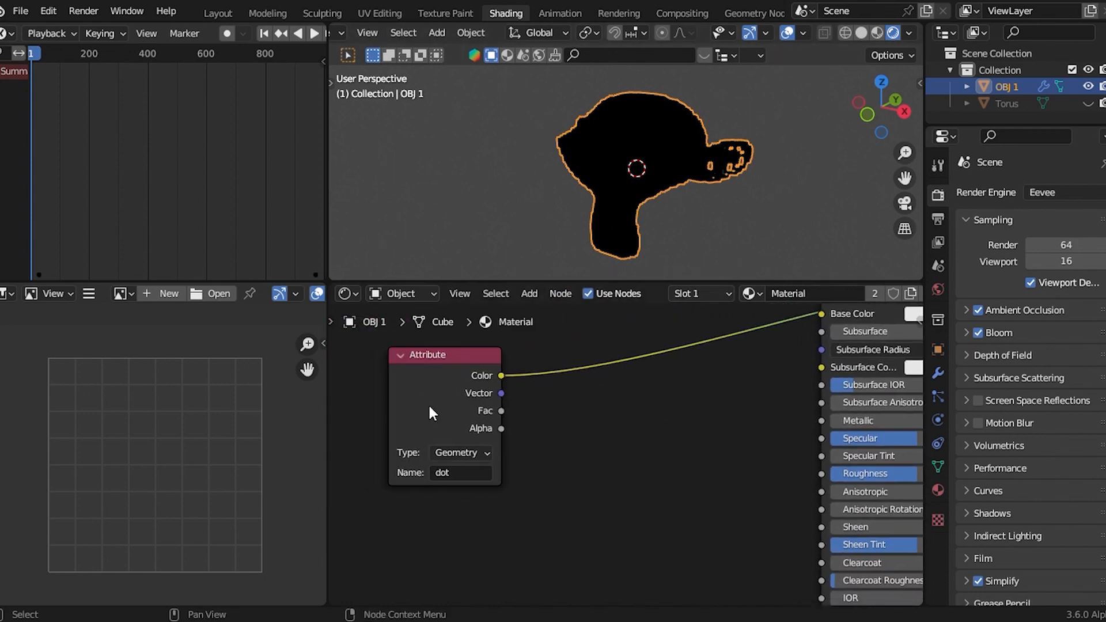
scroll(501, 395, "down", 2)
left_click_drag(496, 390, 427, 453)
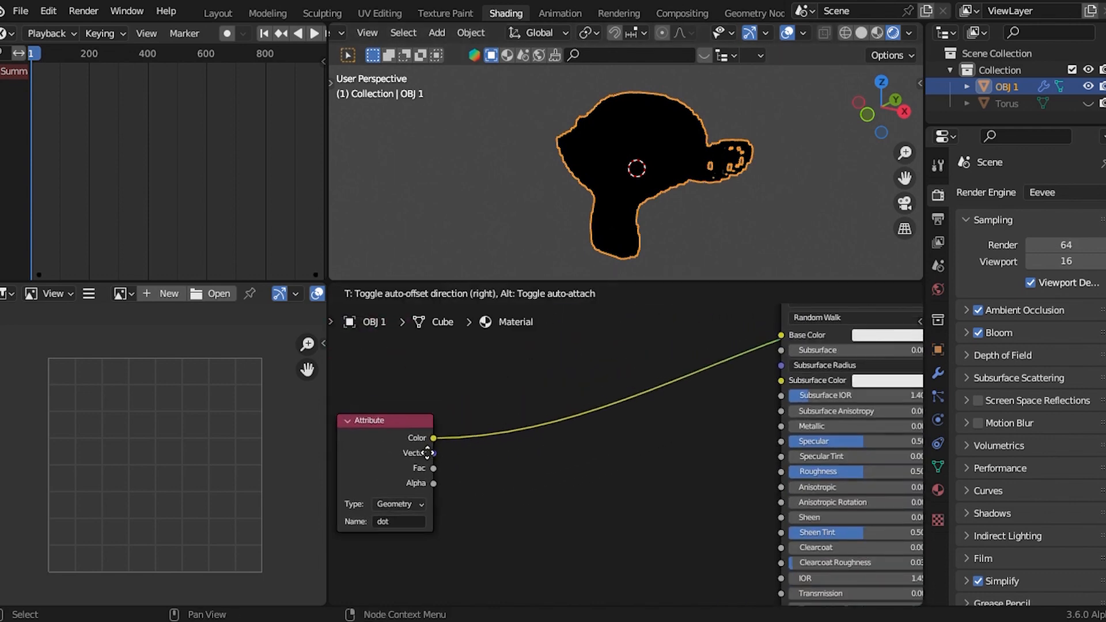
scroll(503, 451, "down", 2)
middle_click_drag(504, 451, 495, 434)
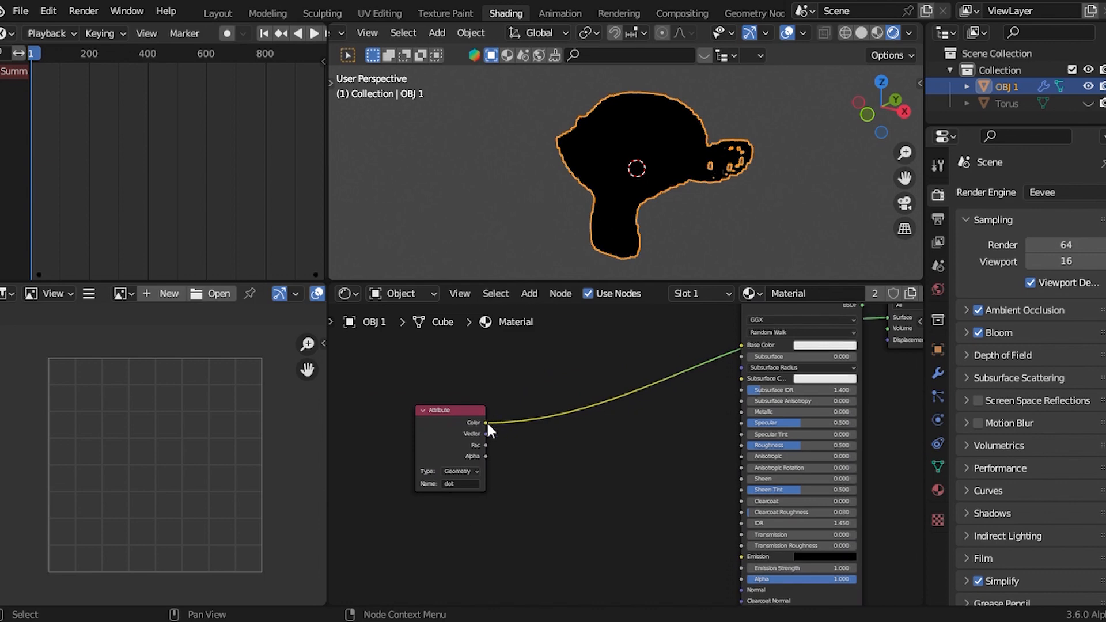
left_click_drag(486, 422, 575, 417)
type("color")
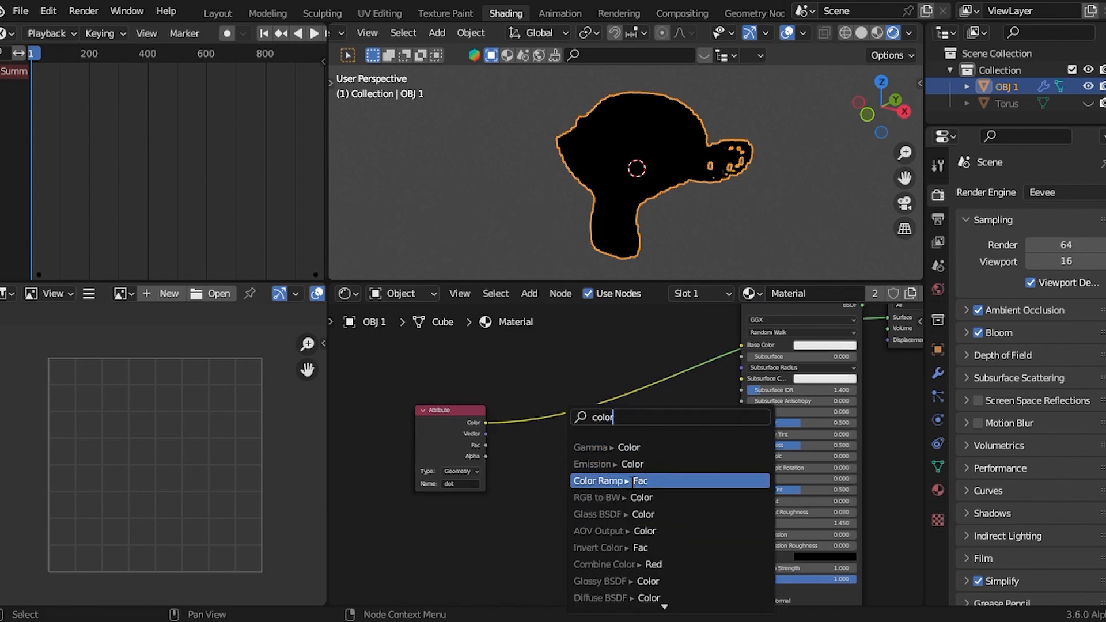
left_click(601, 481)
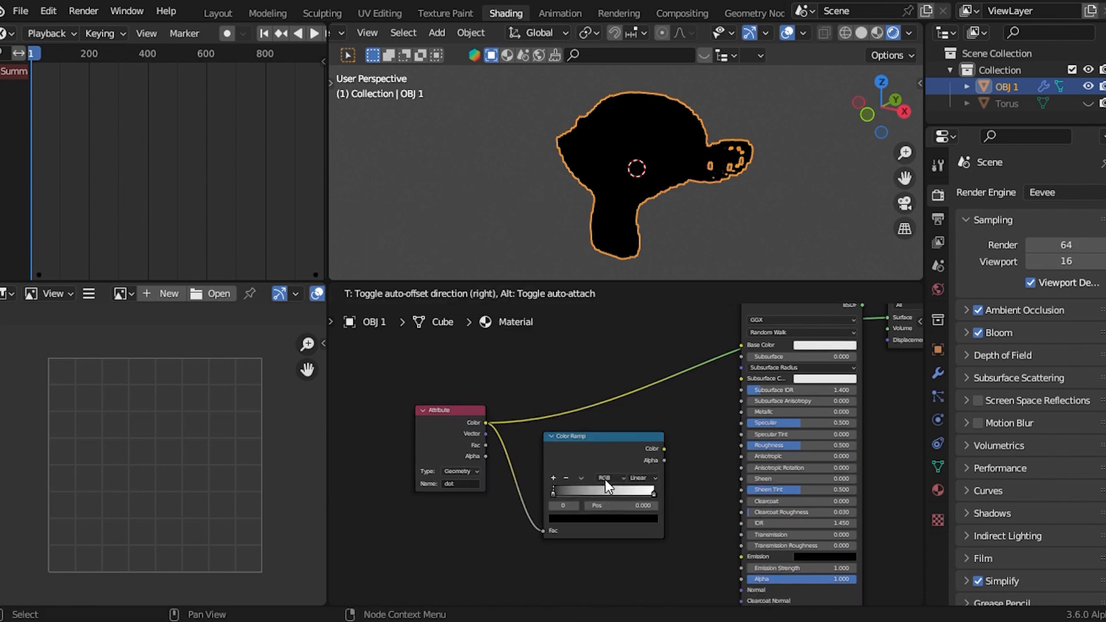
left_click(604, 479)
Step: Set the Color Ramp's first stop to bright cyan with hue 0.548, saturation 1.000 and value 1.000
scroll(528, 451, "up", 2)
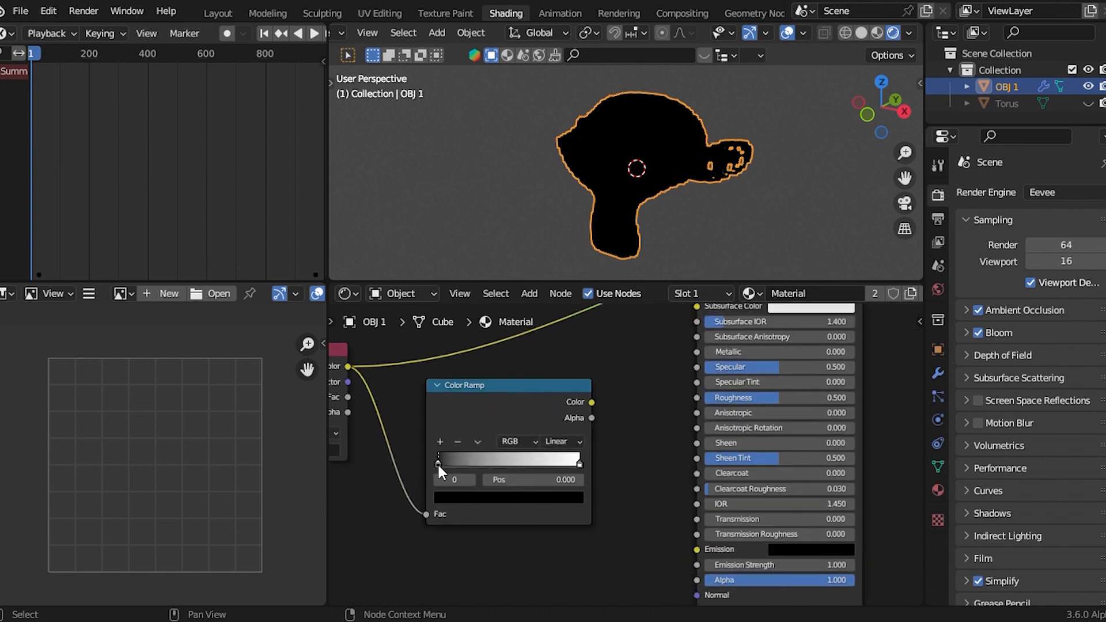
mouse_move(437, 464)
left_mouse_down()
mouse_move(453, 467)
mouse_move(433, 474)
left_mouse_up()
left_click(480, 504)
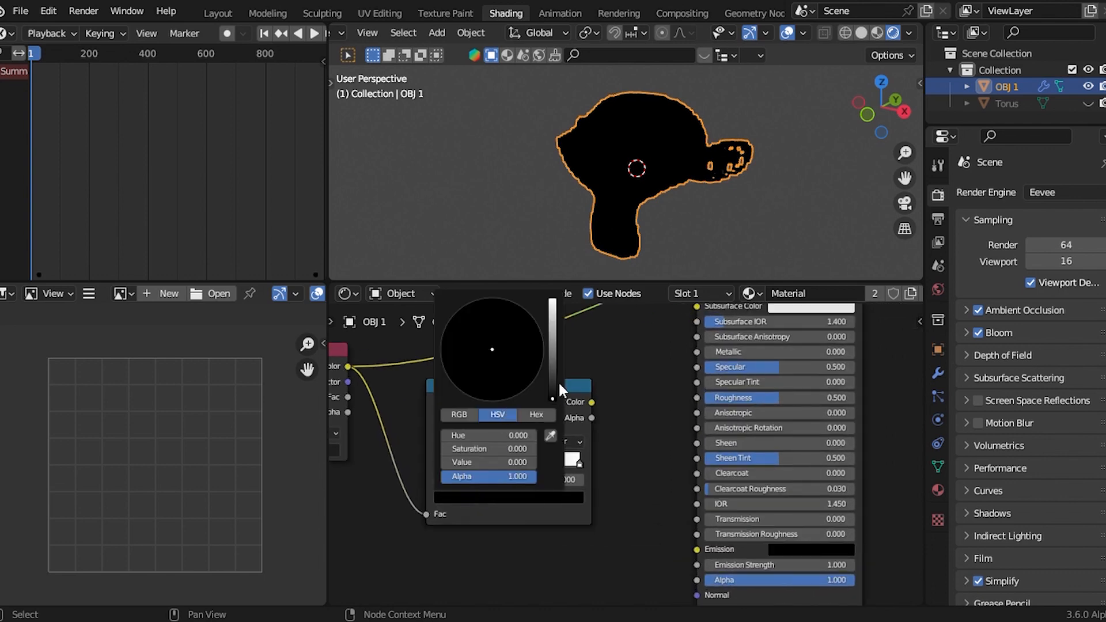
left_click_drag(553, 381, 552, 300)
left_click(498, 308)
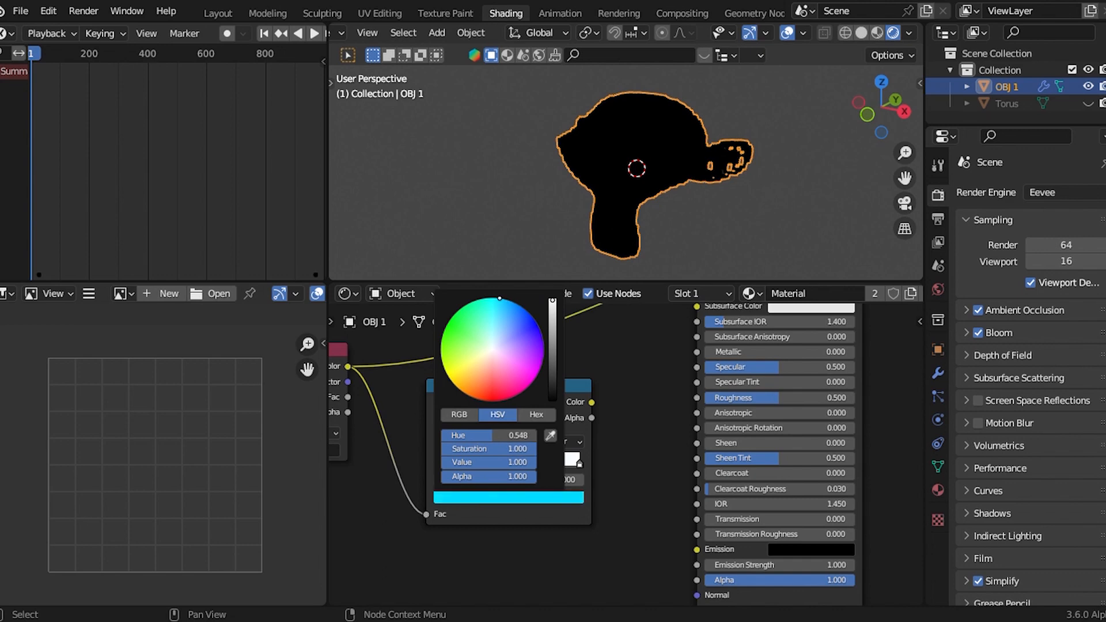
Step: Color the Color Ramp's second stop bright green and shift it to about position 0.291
left_click(579, 463)
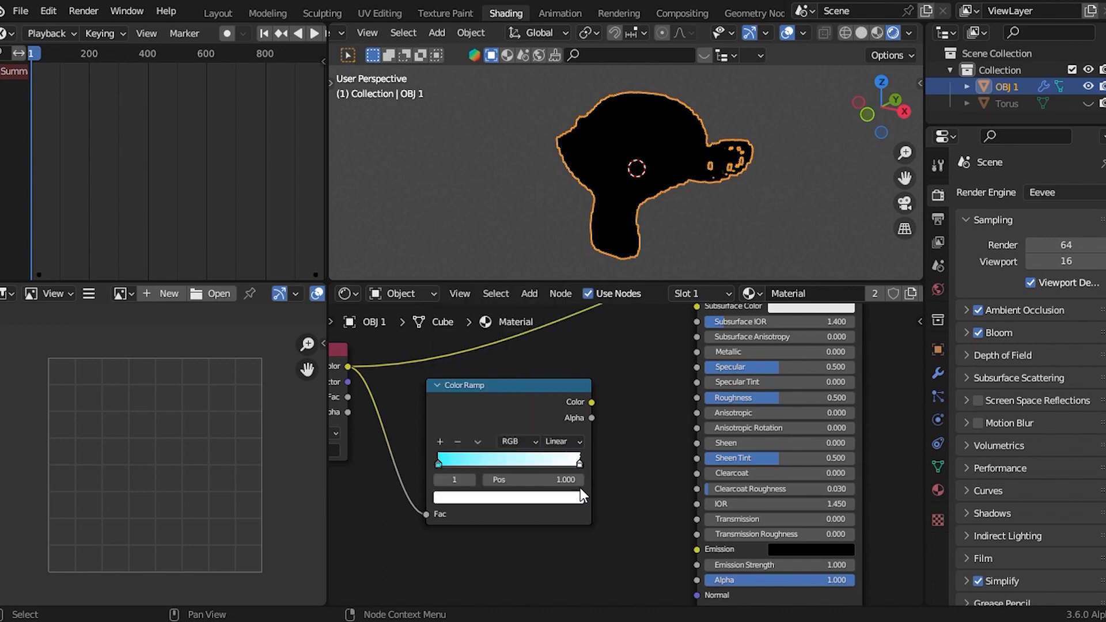
left_click(574, 496)
mouse_move(491, 385)
left_mouse_down()
mouse_move(471, 397)
mouse_move(466, 335)
mouse_move(447, 324)
left_mouse_up()
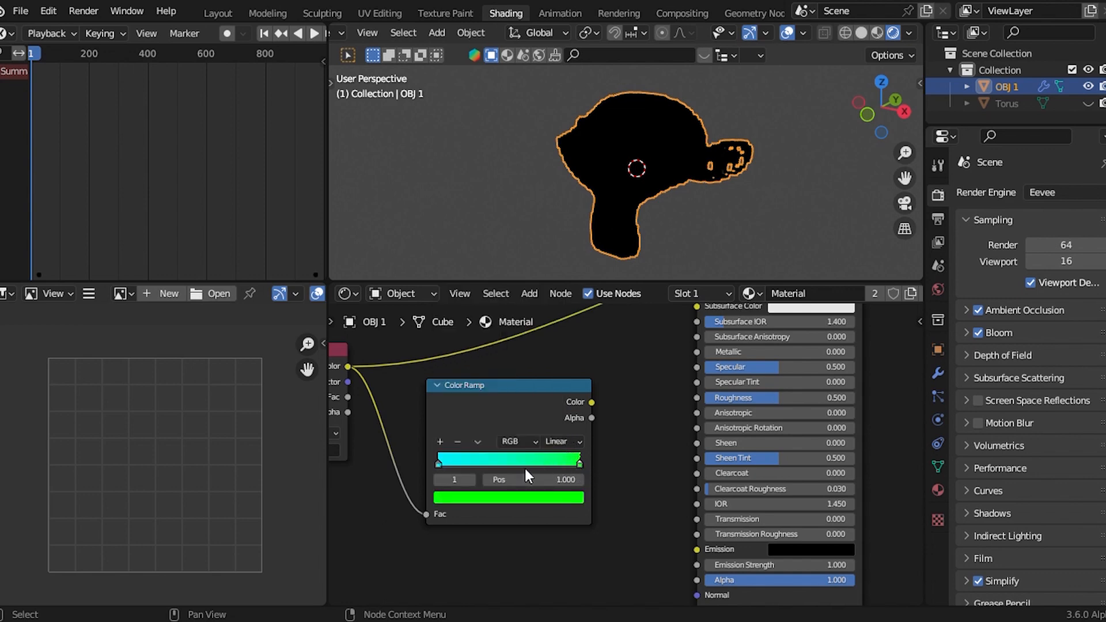
left_click_drag(578, 462, 471, 473)
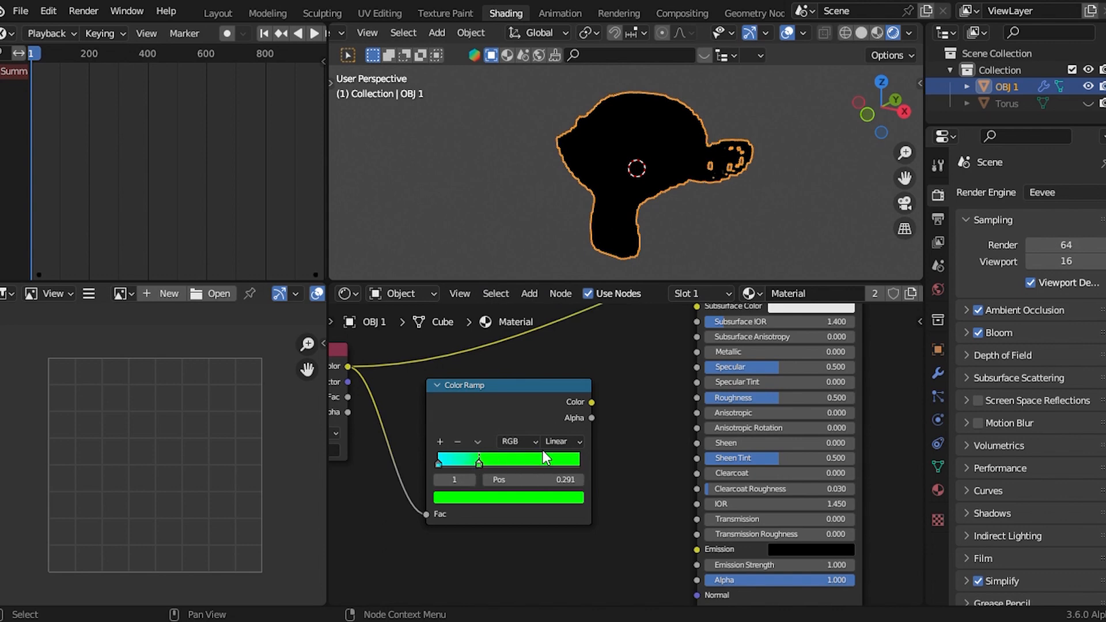
Step: Connect the Color Ramp's Color output to the Principled BSDF's Base Color and keep the shader linked to the Material Output
left_click_drag(591, 401, 698, 340)
scroll(684, 372, "down", 1)
scroll(685, 370, "down", 2)
left_click(703, 339, "ctrl+shift")
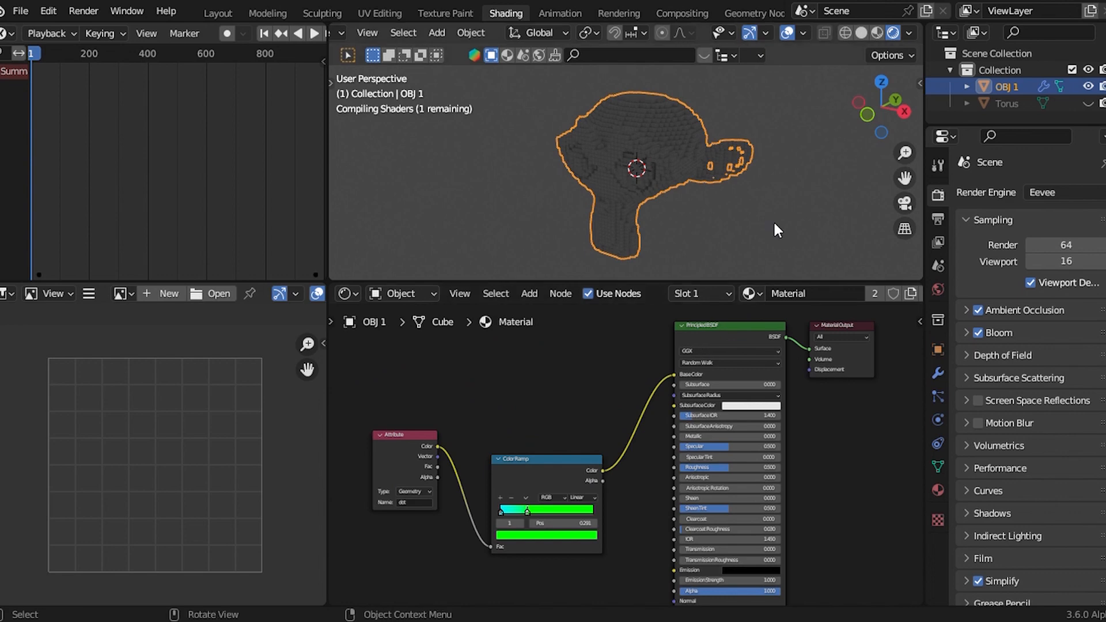
key("shift+a")
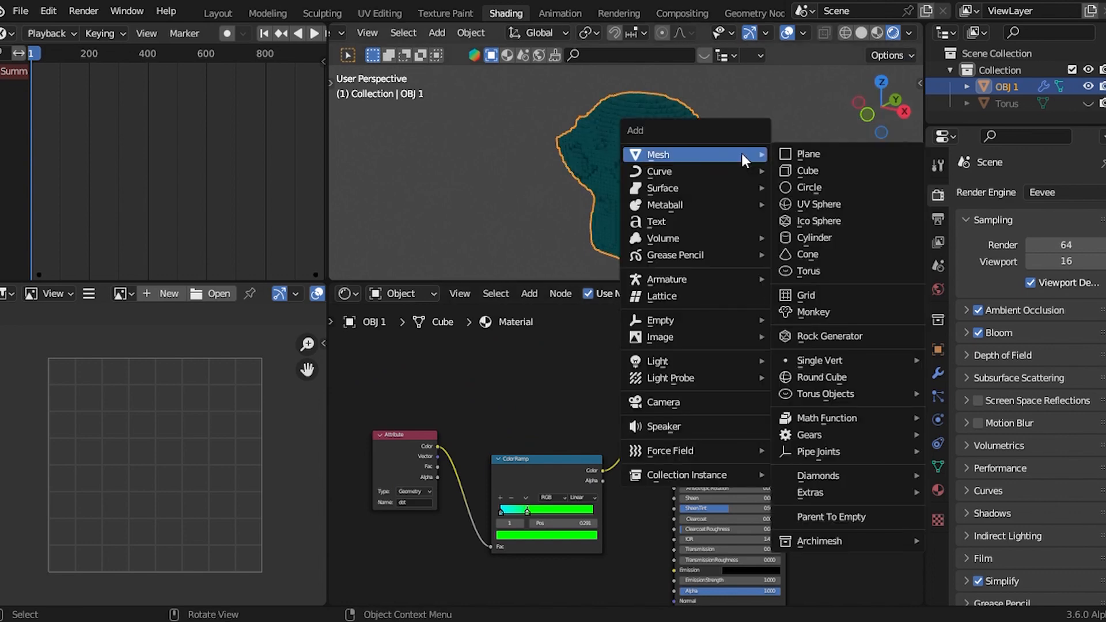
Step: Turn off Scene World in the viewport shading and set the HDRI's World Opacity to 0 and Strength to 0.2
left_click(908, 33)
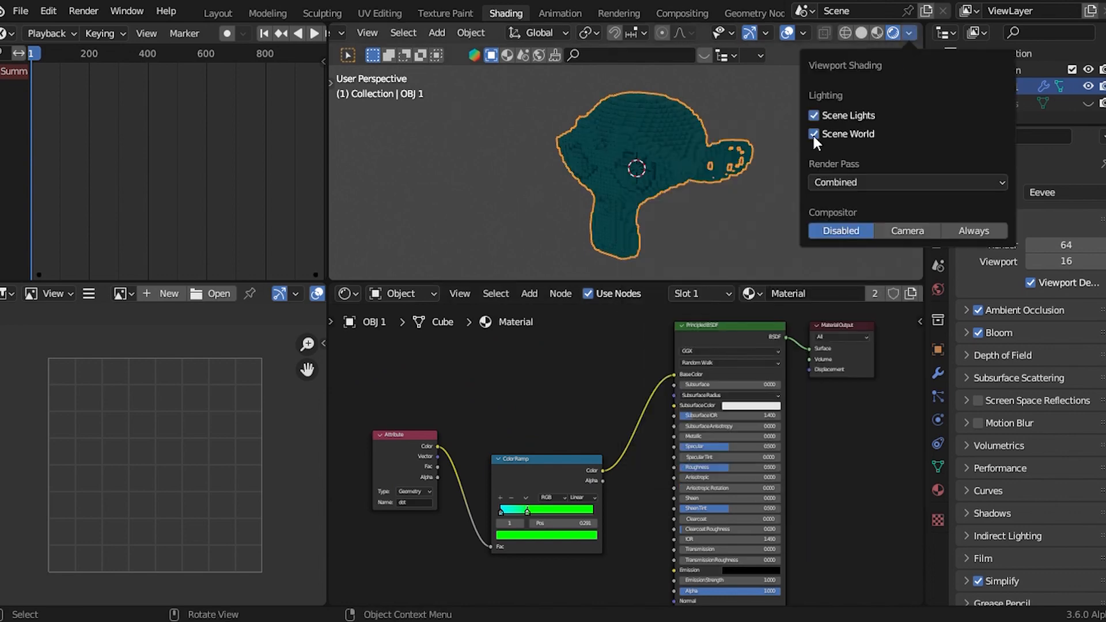
left_click(846, 134)
left_click(901, 251)
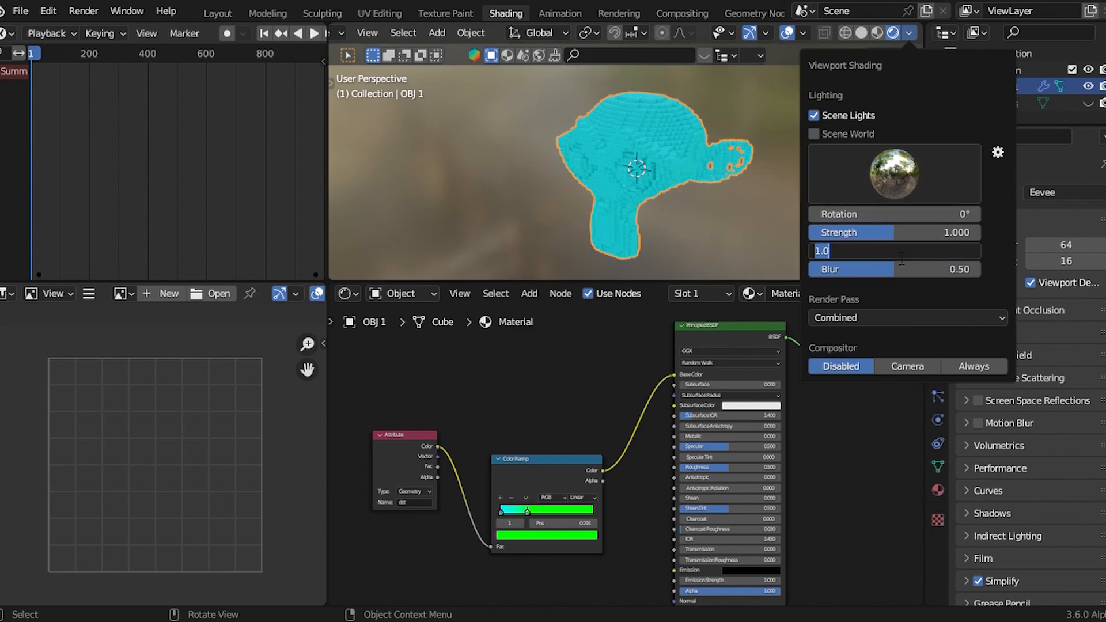
key("Return")
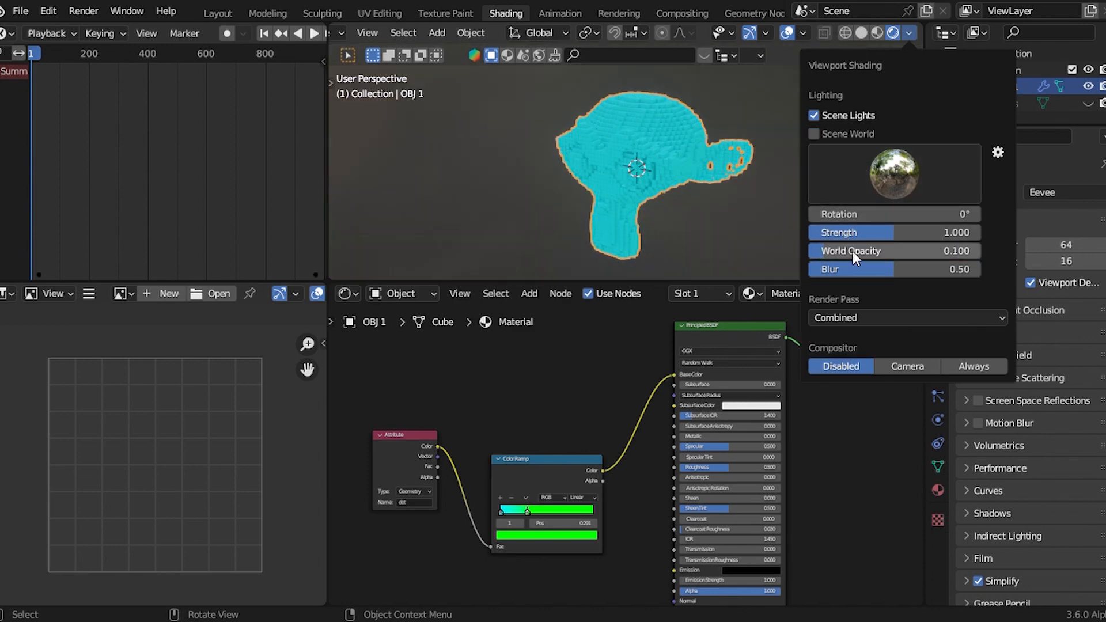
left_click_drag(858, 250, 809, 250)
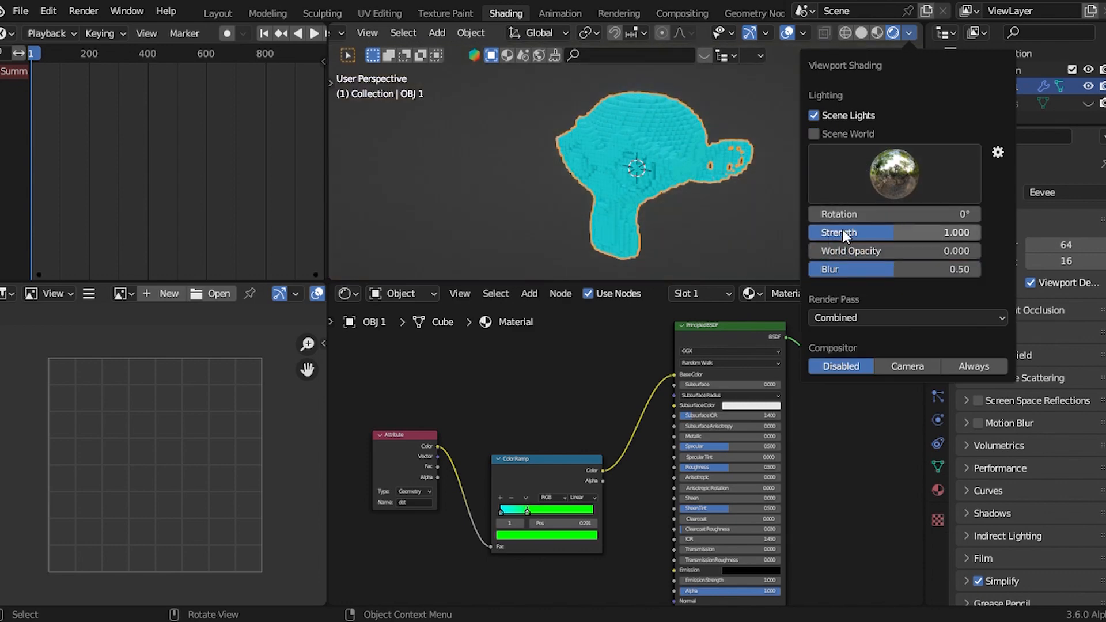
type(".2")
key("Return")
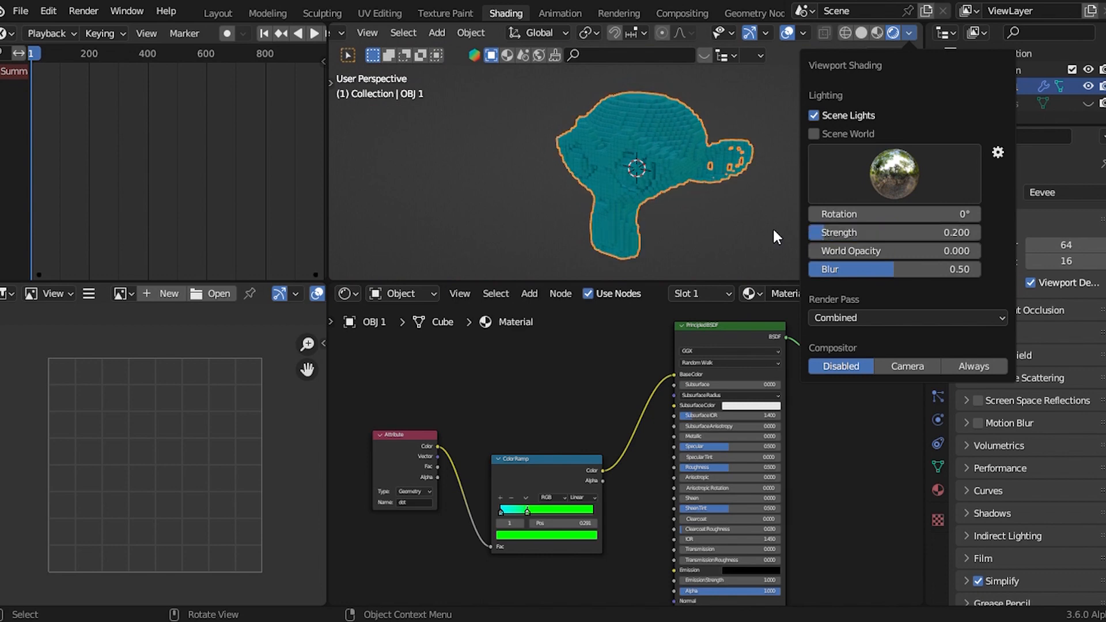
Step: Add a Math node set to Power below the Color Ramp, fed by the Attribute node's Color output
middle_click_drag(573, 502, 621, 404)
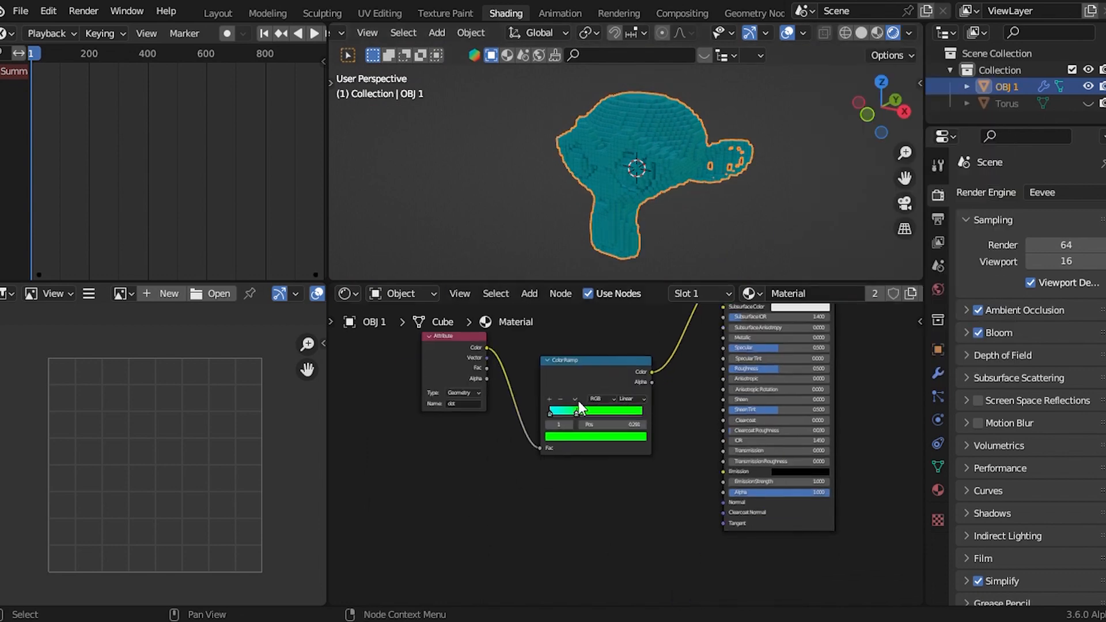
scroll(576, 399, "up", 3)
scroll(495, 376, "down", 2)
left_click_drag(476, 340, 579, 507)
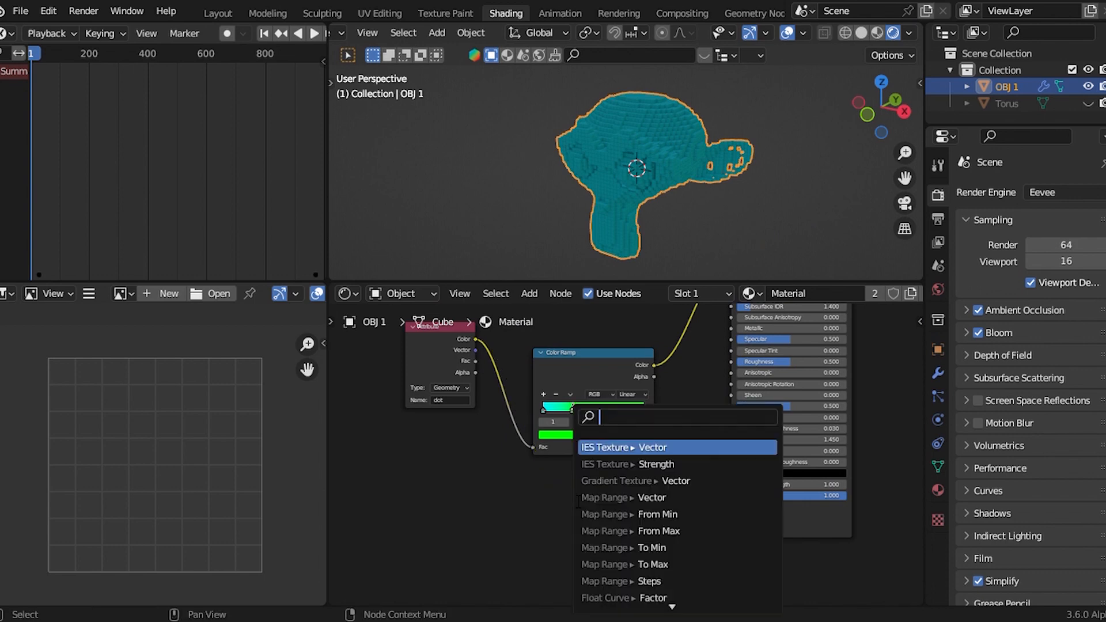
type("pow")
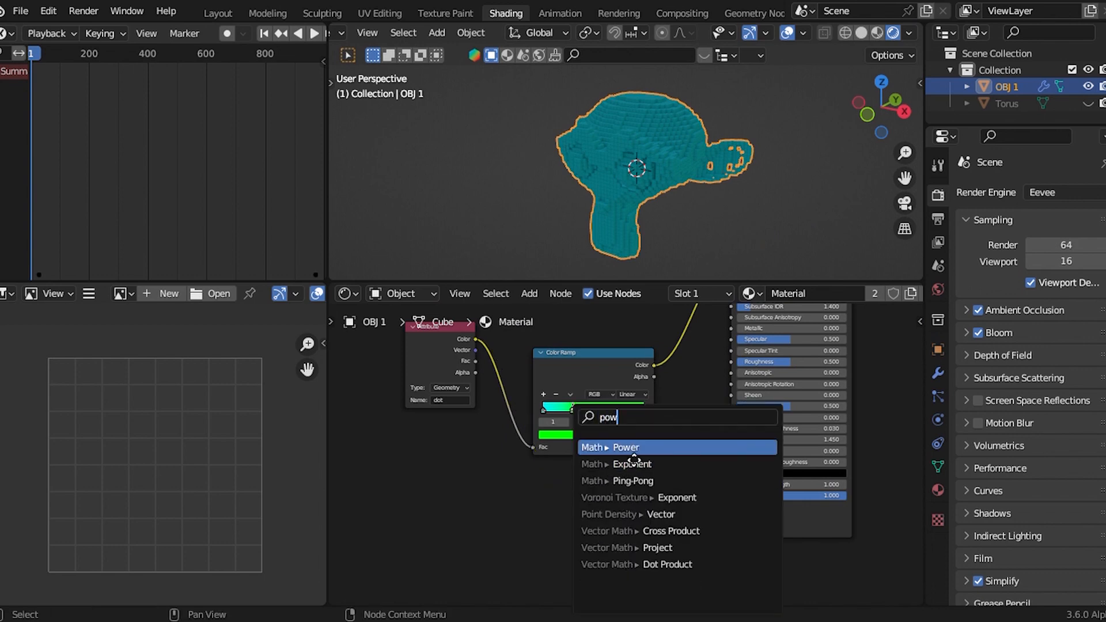
key("Return")
Step: Change the Math node feeding Emission Strength from Power to Multiply and set its second value to 20
left_click(547, 470)
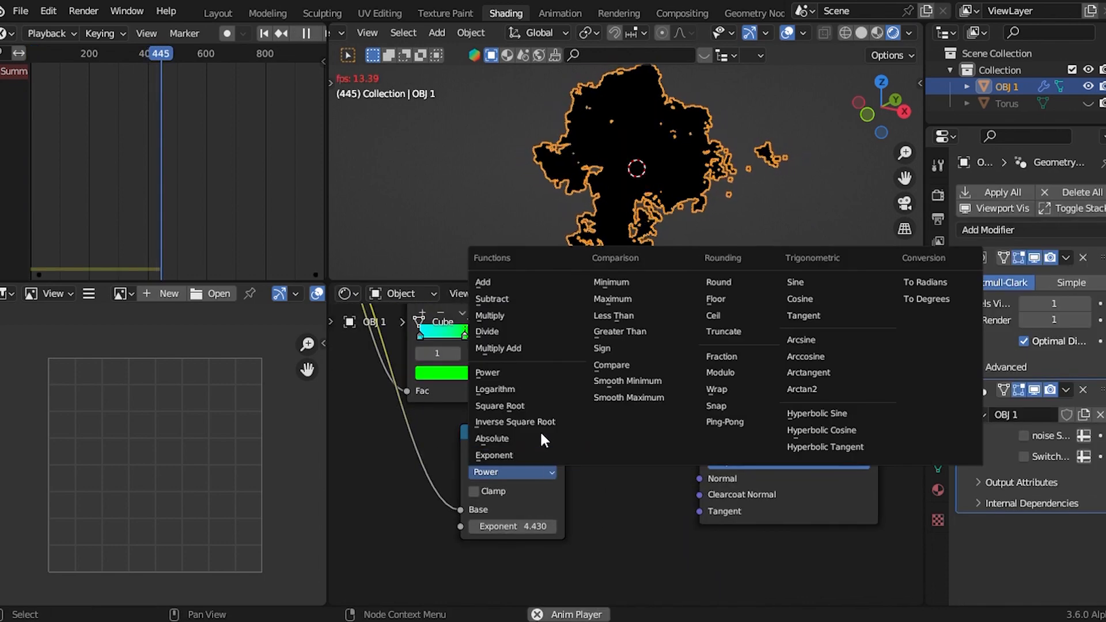
left_click(489, 314)
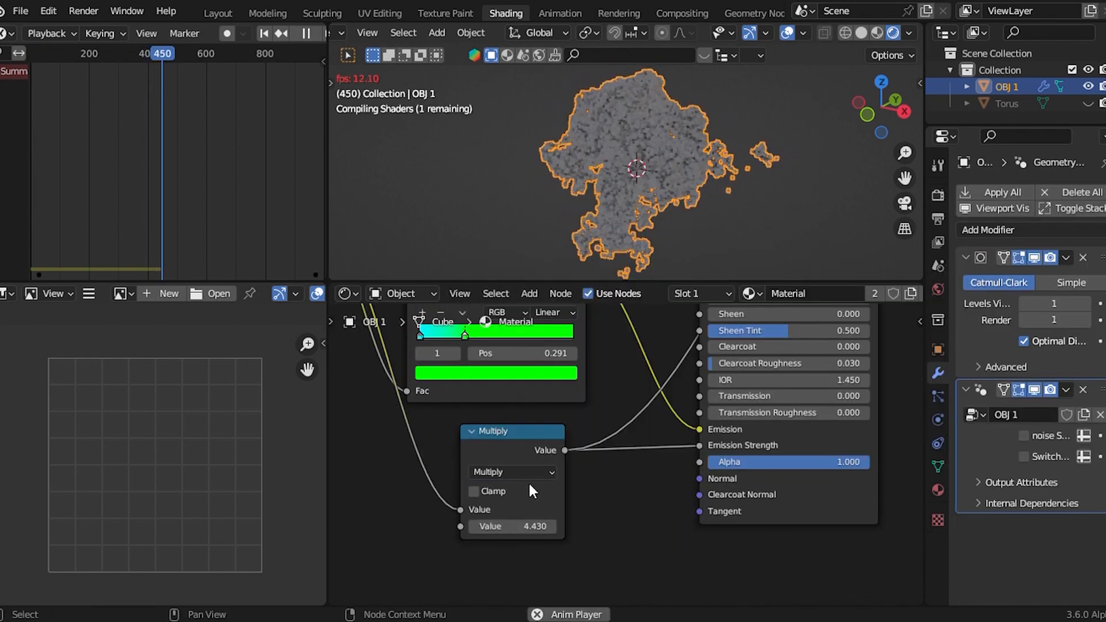
left_click(516, 526)
type("20")
key("Return")
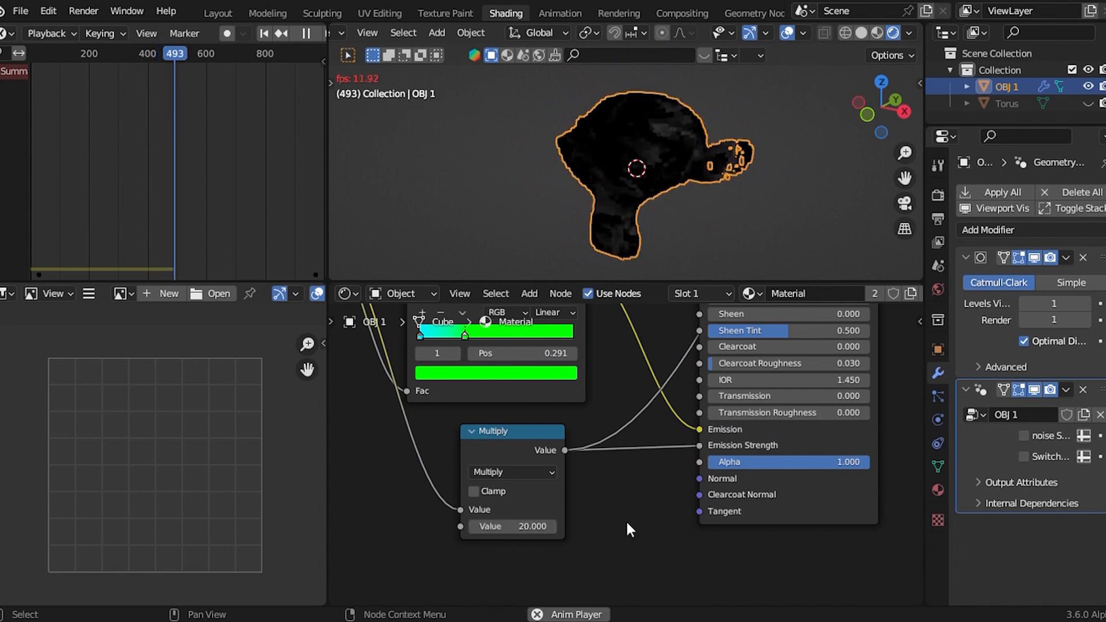
Step: Raise the Multiply node's second value to 50
left_click(542, 527)
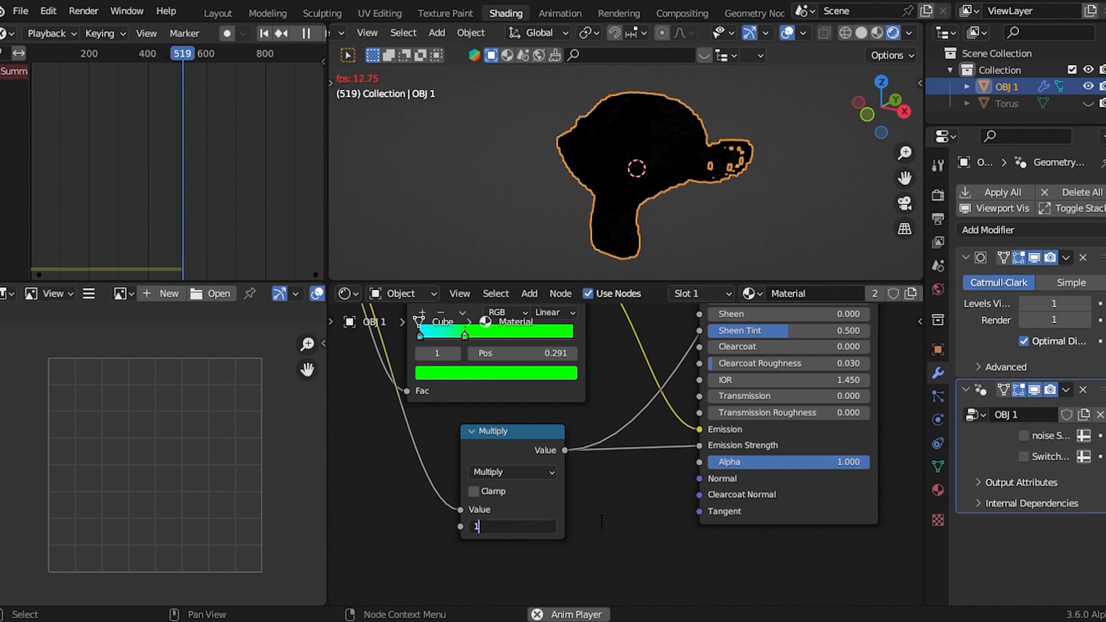
key("Escape")
type("50")
key("Return")
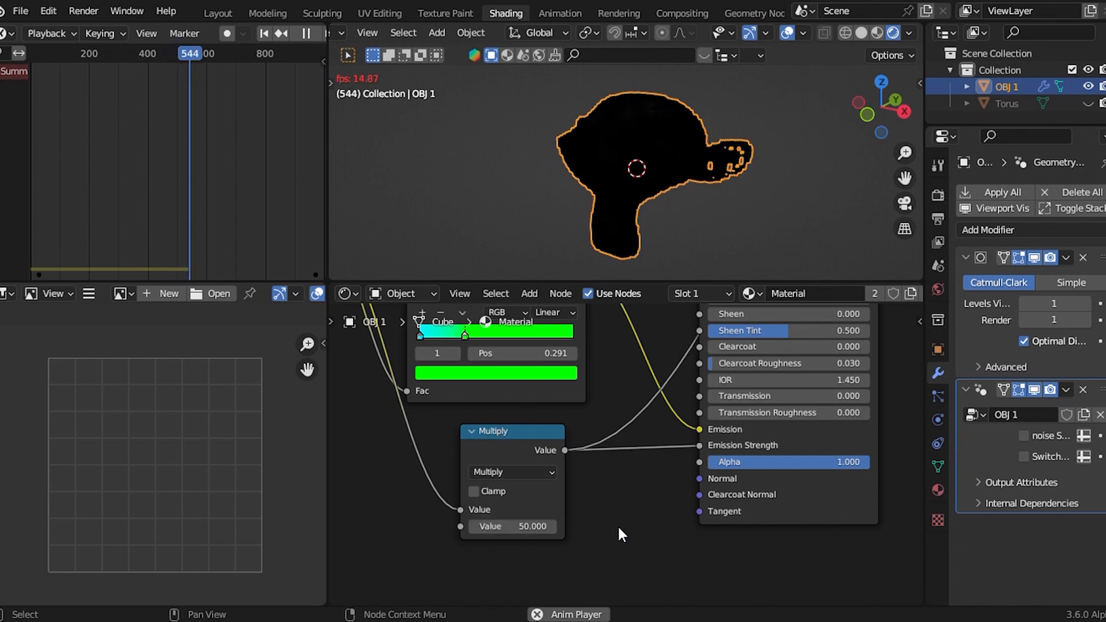
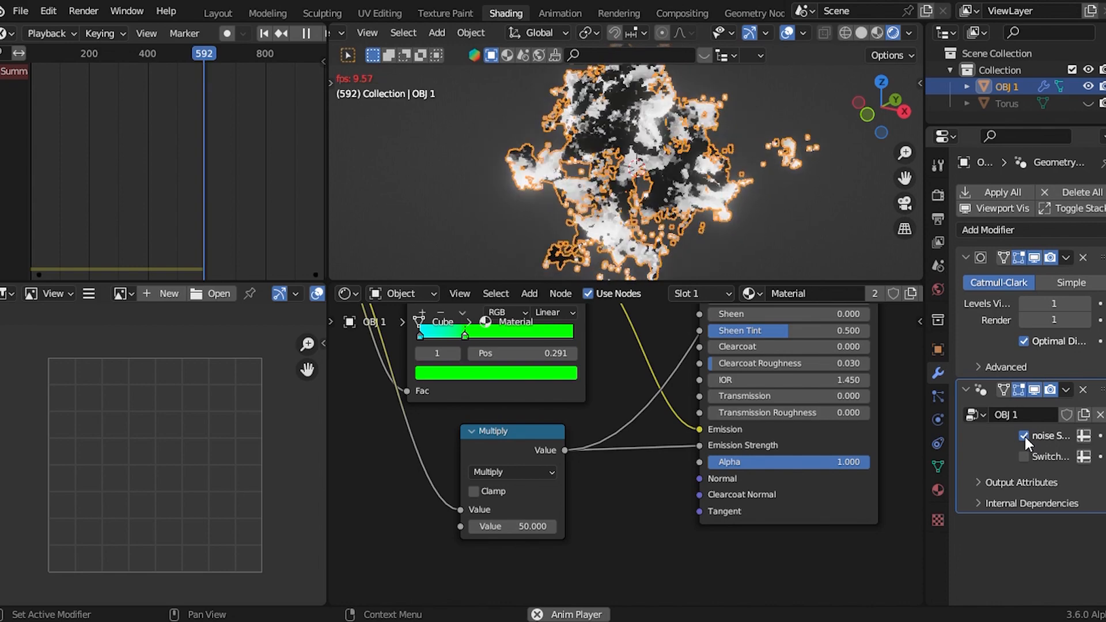
Step: Enable the Switch option in the OBJ 1 geometry nodes modifier and link the Principled BSDF back to the Material Output's Surface
left_click(1024, 457)
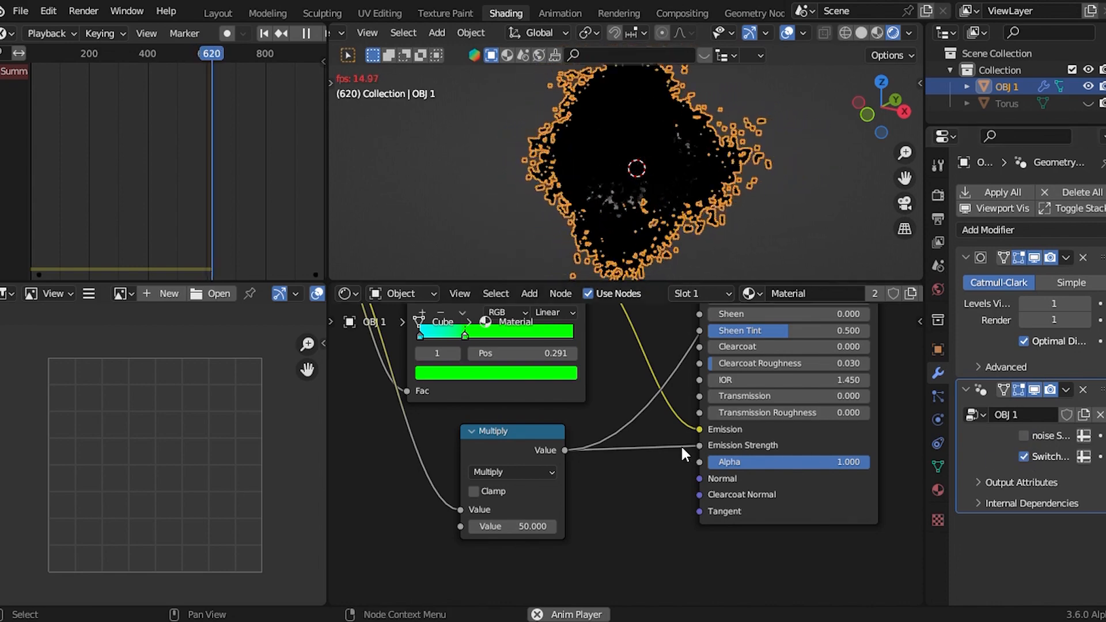
scroll(662, 438, "down", 4)
middle_click_drag(633, 445, 639, 482)
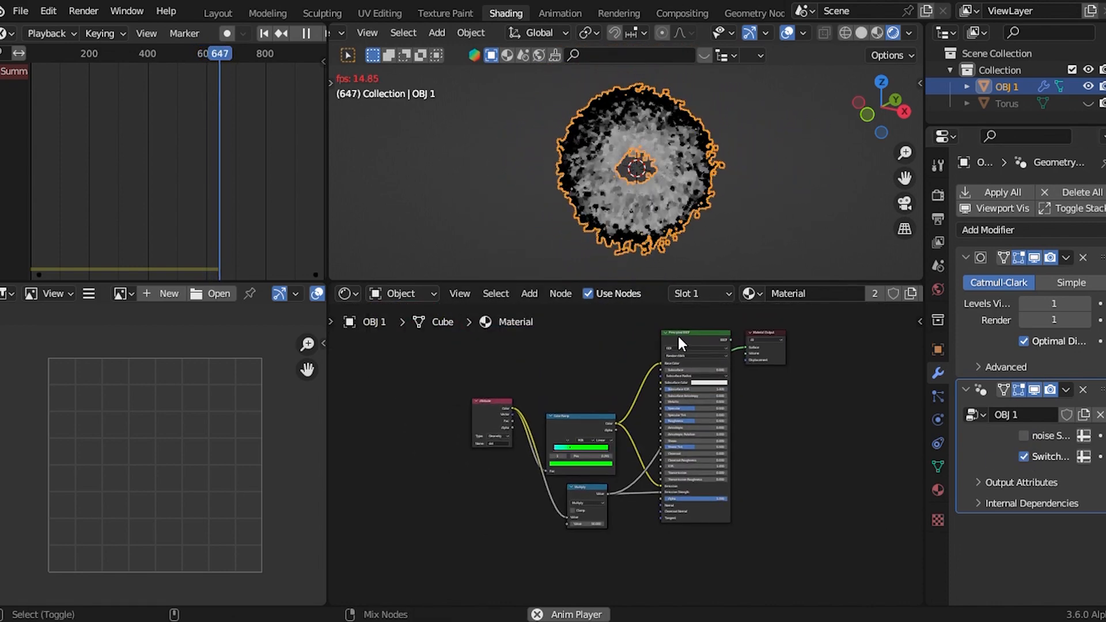
left_click(677, 334, "ctrl+shift")
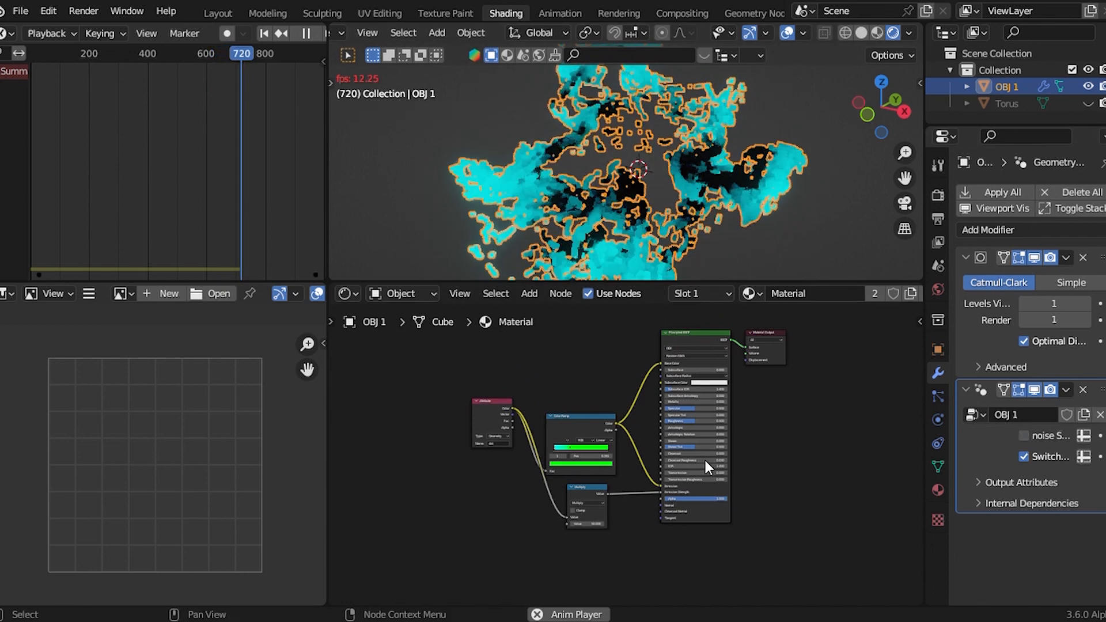
Step: Move the Attribute node farther away from the Color Ramp and Multiply nodes to make room between them
scroll(593, 476, "up", 2)
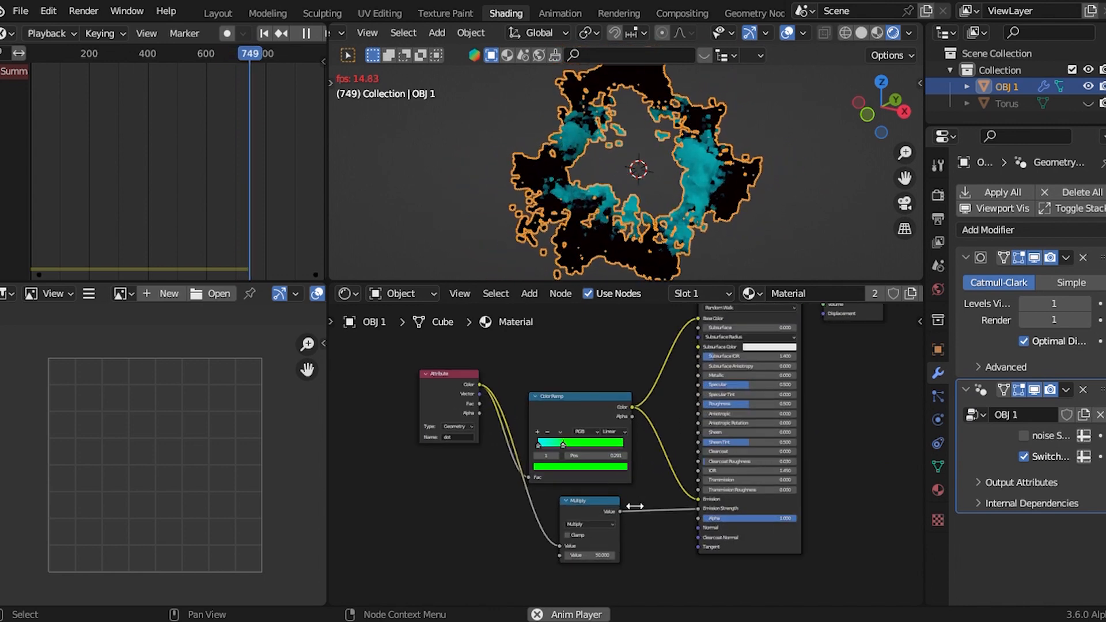
scroll(624, 475, "up", 2)
scroll(433, 378, "down", 1)
left_click_drag(432, 376, 389, 418)
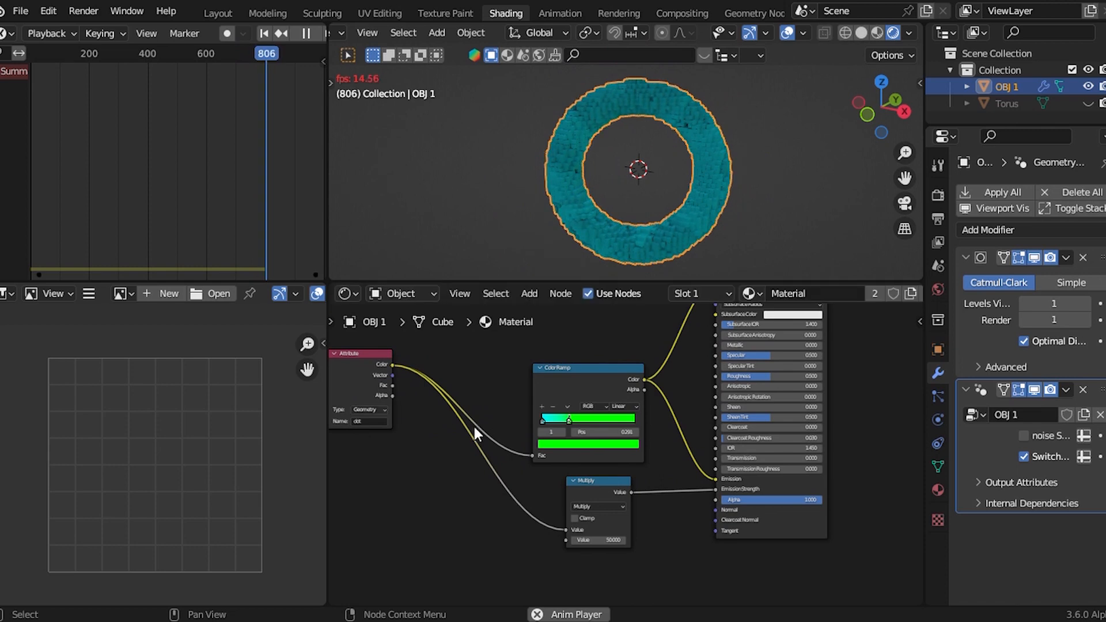
middle_click_drag(474, 426, 643, 434)
scroll(635, 437, "up", 2)
key("g")
left_click(498, 438)
scroll(512, 425, "down", 1)
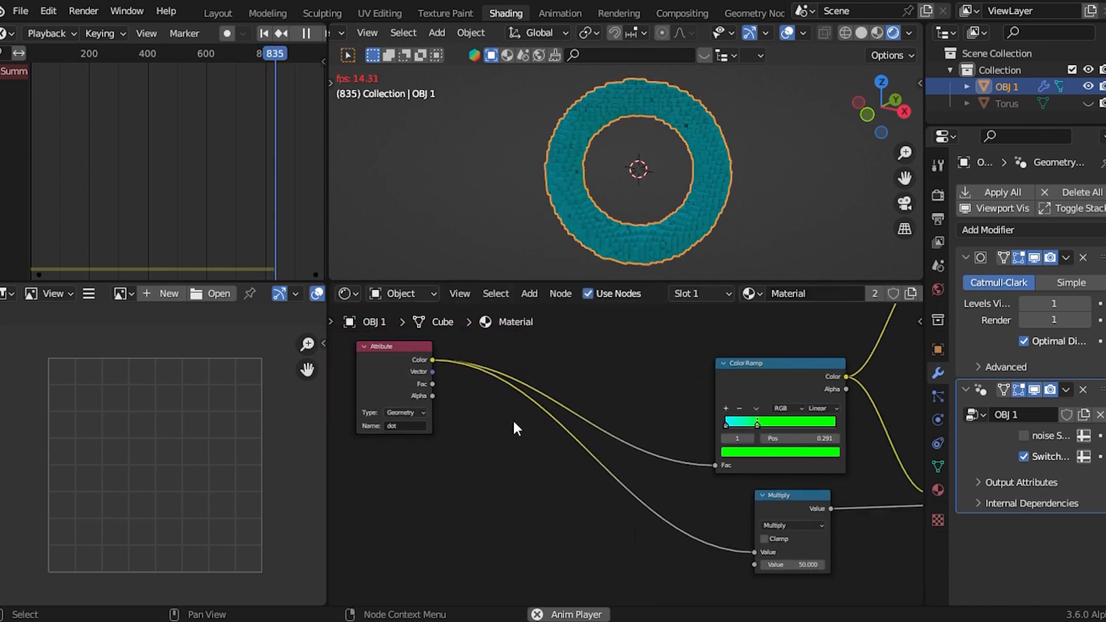
Step: Insert a new Color Ramp between the Attribute and Multiply nodes and link its Color output to the cyan-green Color Ramp's Fac input
middle_click_drag(514, 427, 562, 433)
key("shift+a")
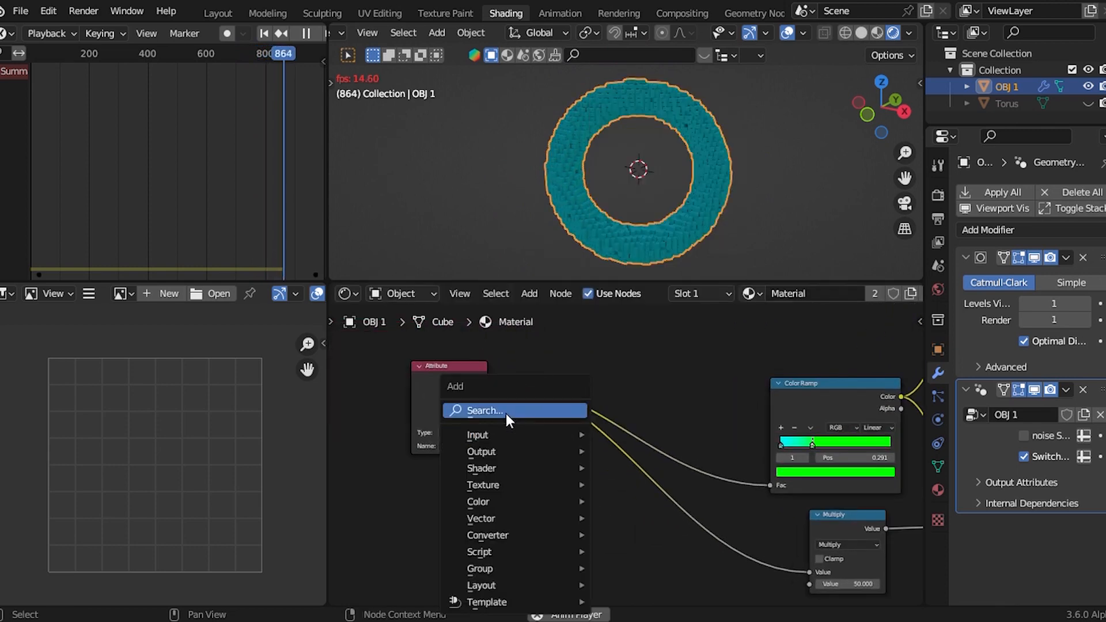
left_click(505, 410)
left_click(539, 477)
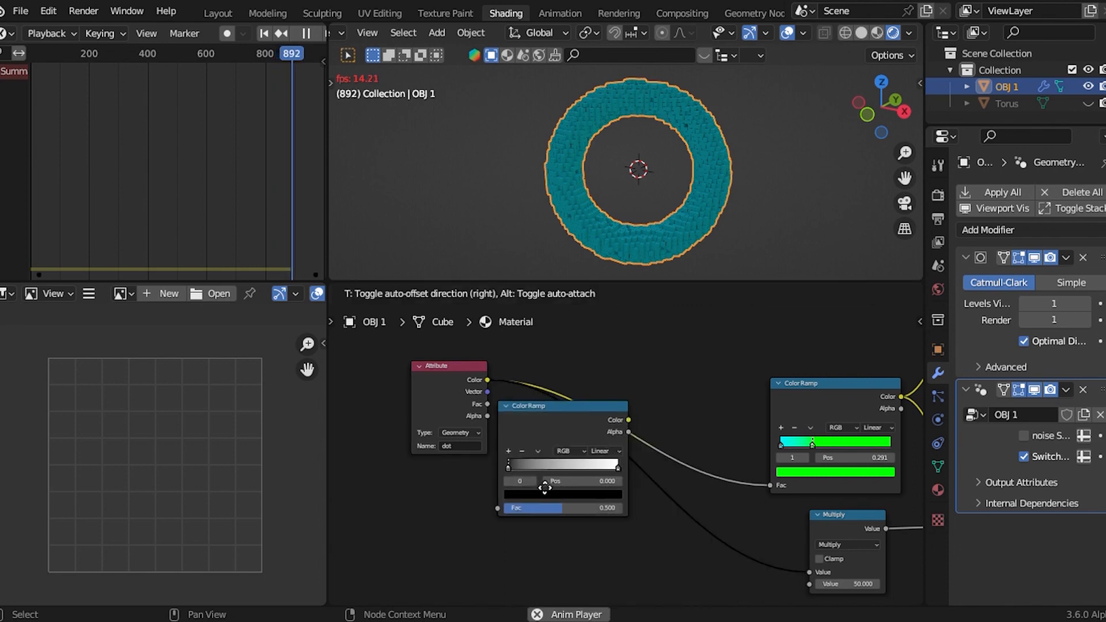
left_click(576, 477)
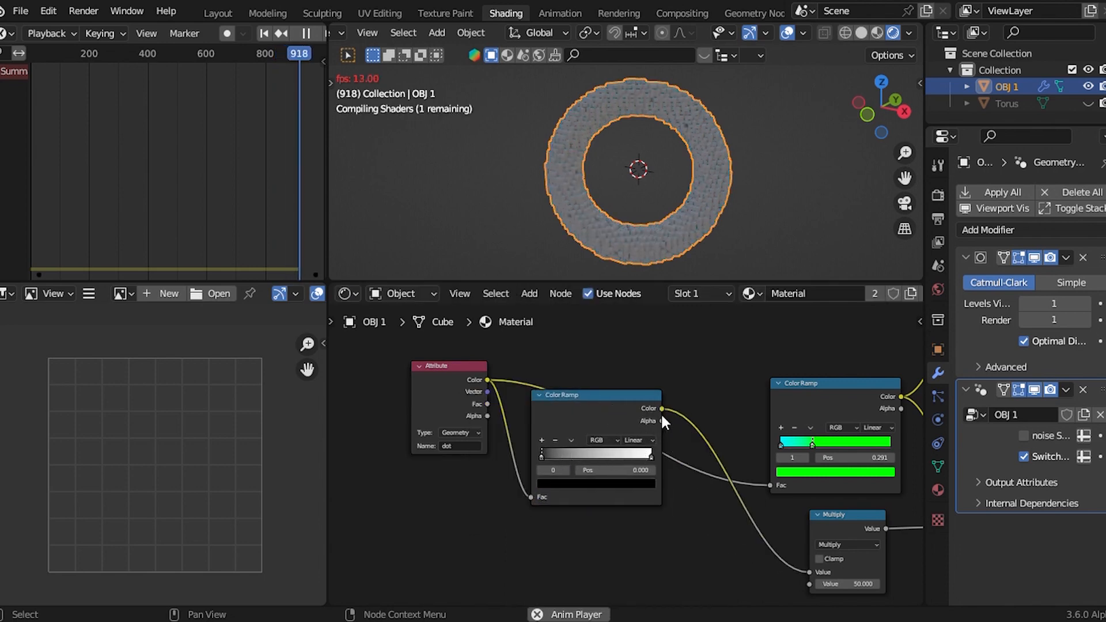
left_click_drag(662, 419, 719, 450)
left_click_drag(770, 486, 769, 484)
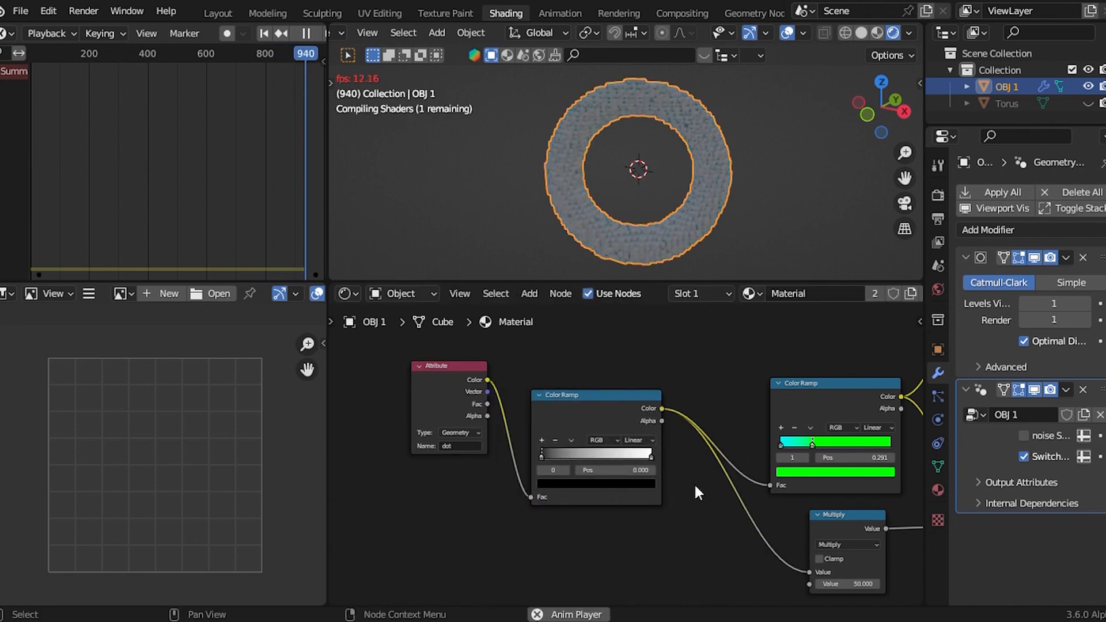
Step: Switch the OBJ 1 modifier's noise option on and off again to preview the material on the moving cubes
middle_click_drag(612, 475, 586, 462)
scroll(586, 462, "up", 1)
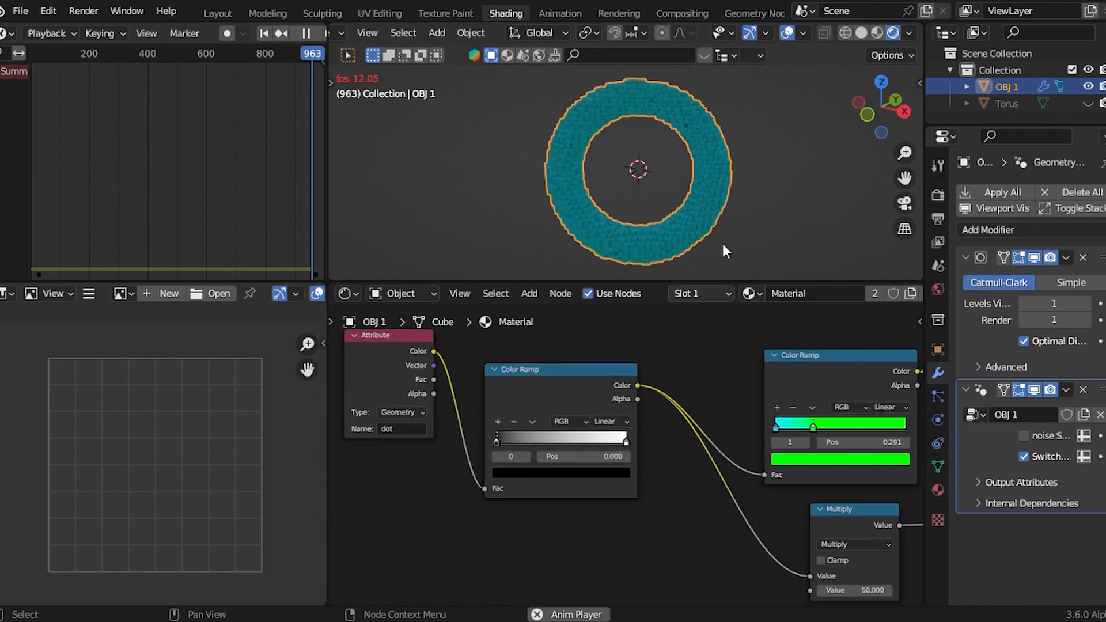
left_click(1026, 435)
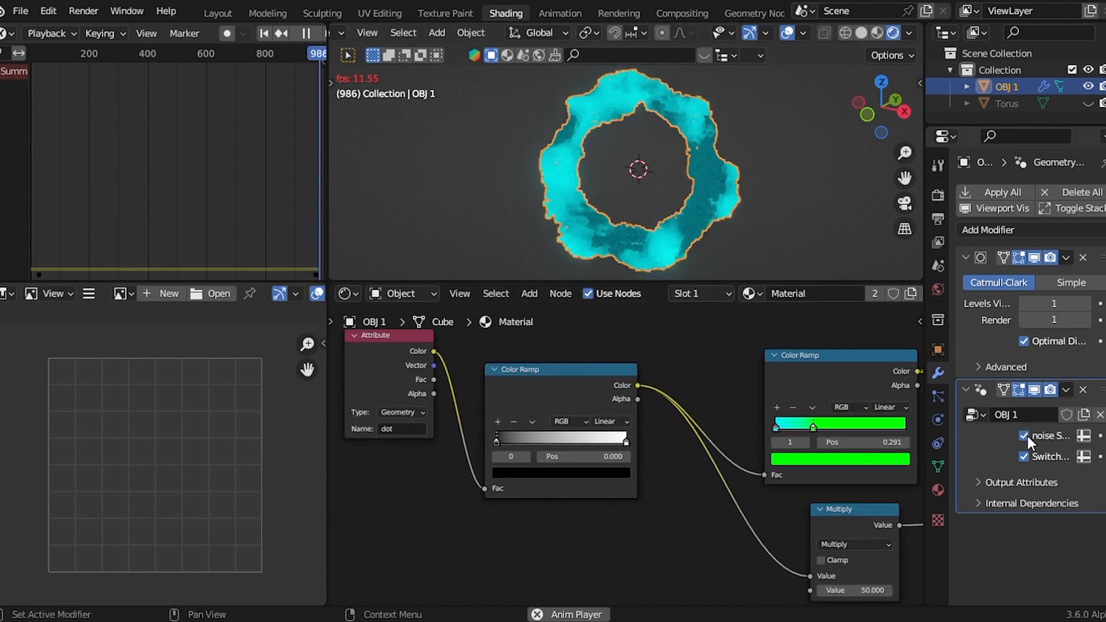
left_click(1026, 435)
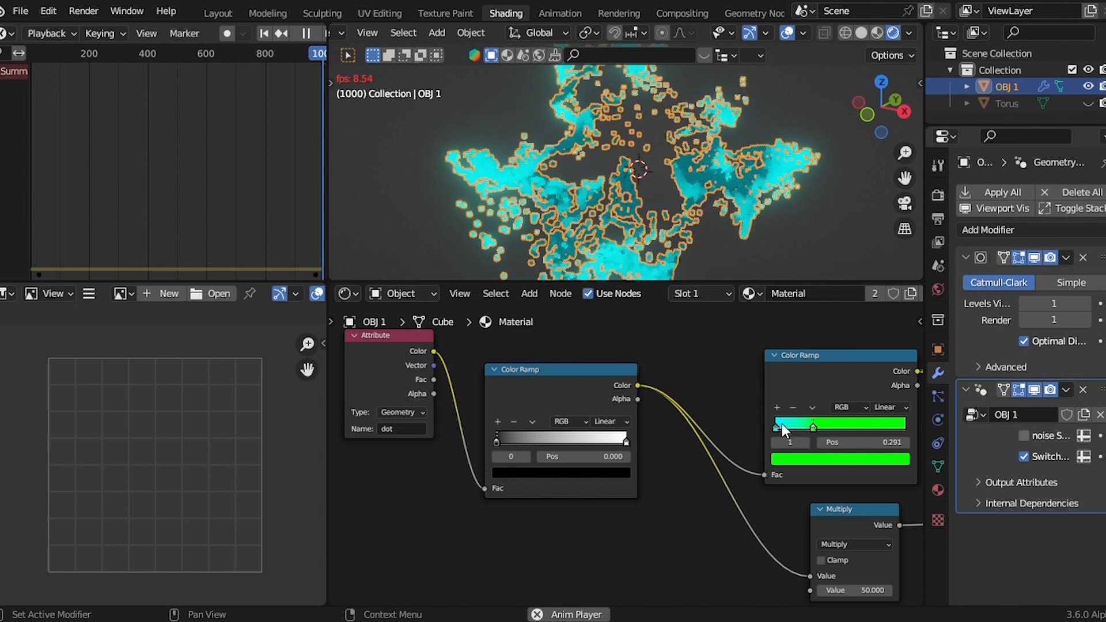
Step: Cut the link between the cyan-green Color Ramp and the Principled BSDF's Emission input
scroll(711, 439, "down", 1)
scroll(712, 447, "down", 3)
middle_click_drag(693, 451, 556, 447)
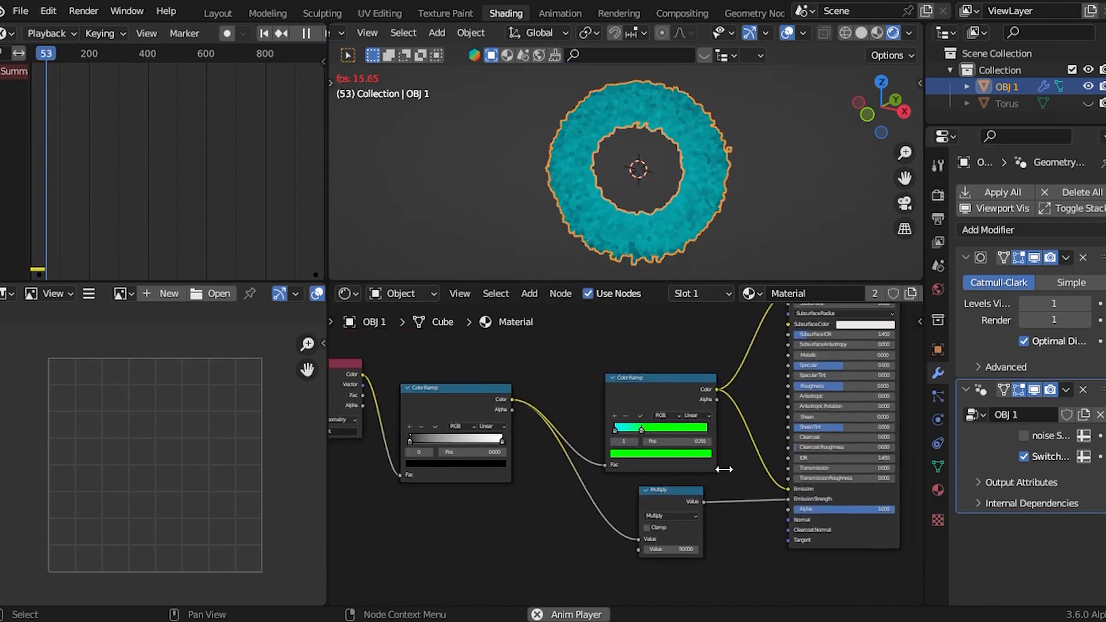
middle_click_drag(724, 468, 566, 461)
scroll(567, 461, "up", 2)
right_click_drag(610, 500, 599, 471, "ctrl")
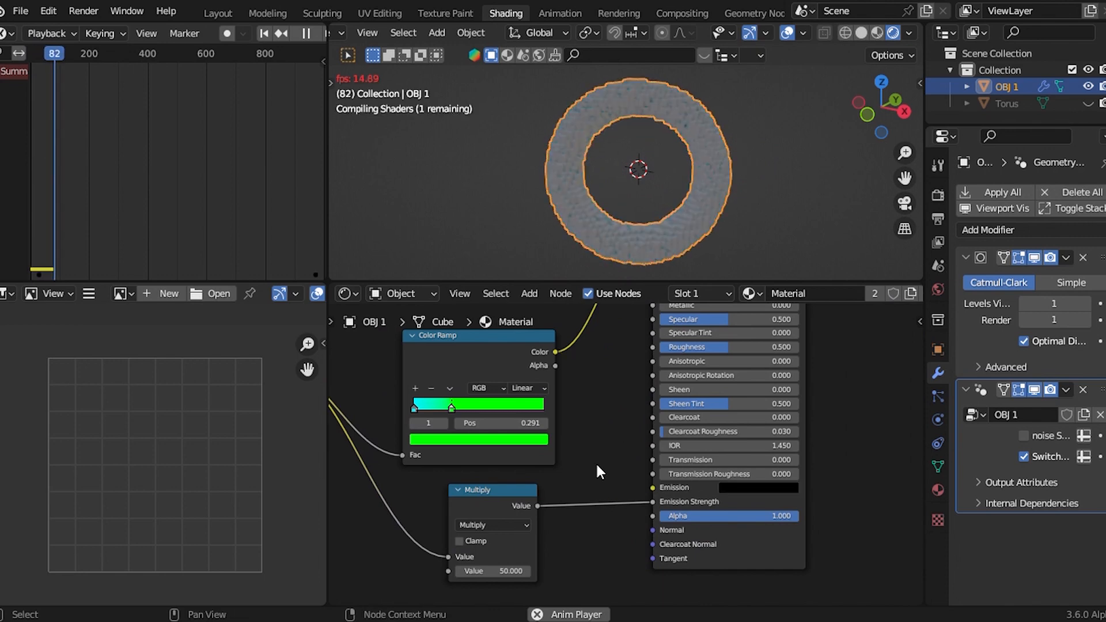
scroll(558, 433, "down", 1)
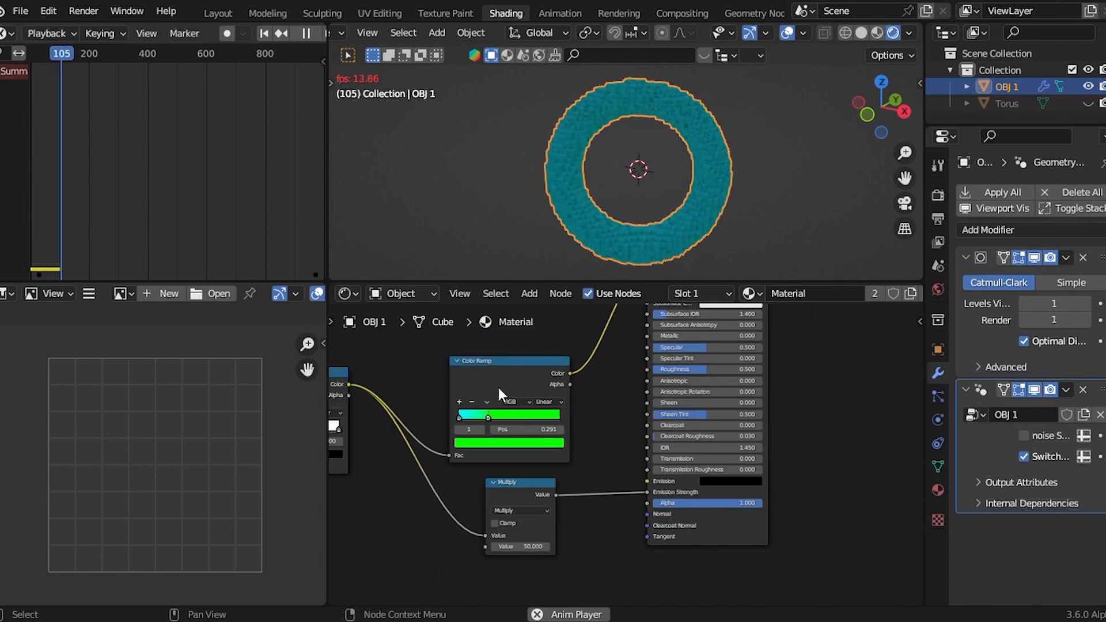
Step: Set the Principled BSDF's Emission color to orange with hue 0.032, saturation 1 and value 1
scroll(701, 472, "up", 2)
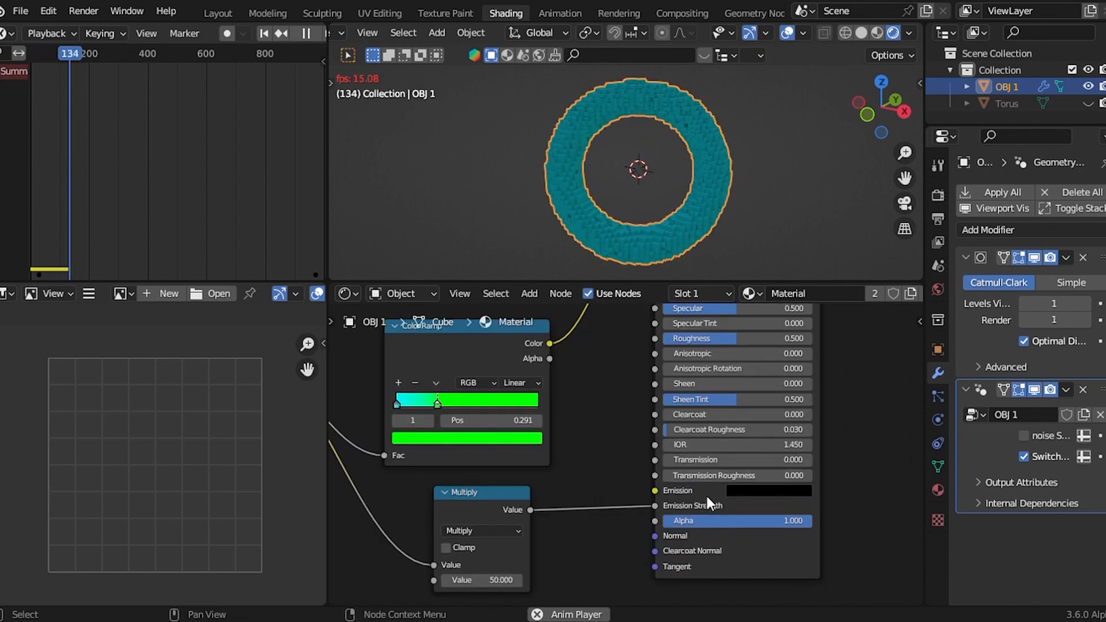
left_click(737, 492)
left_click_drag(842, 338, 844, 291)
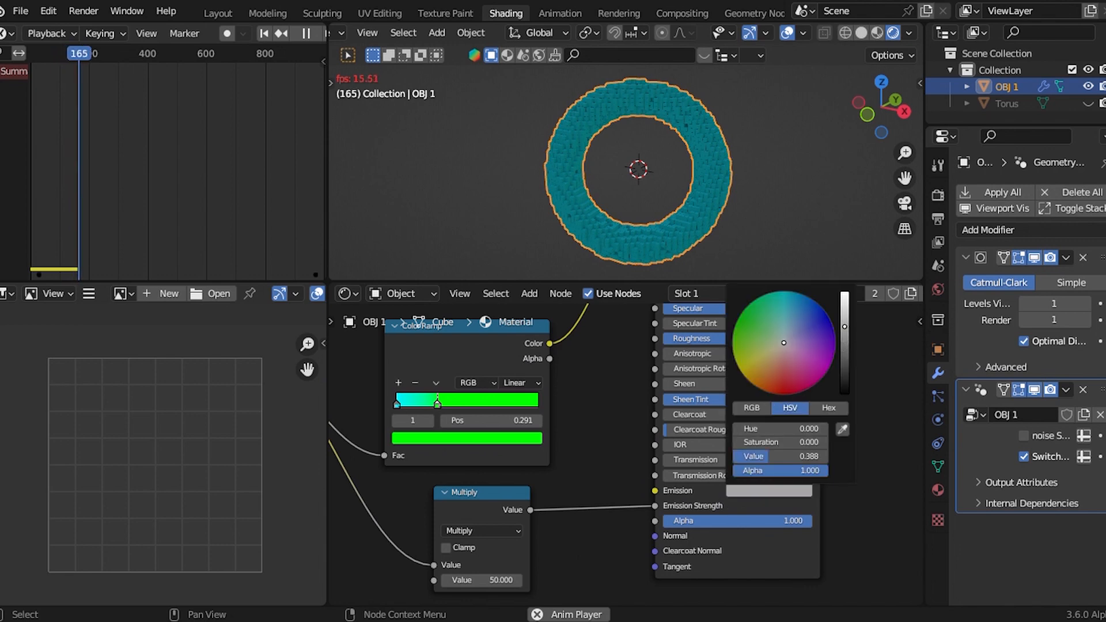
left_click_drag(789, 332, 758, 388)
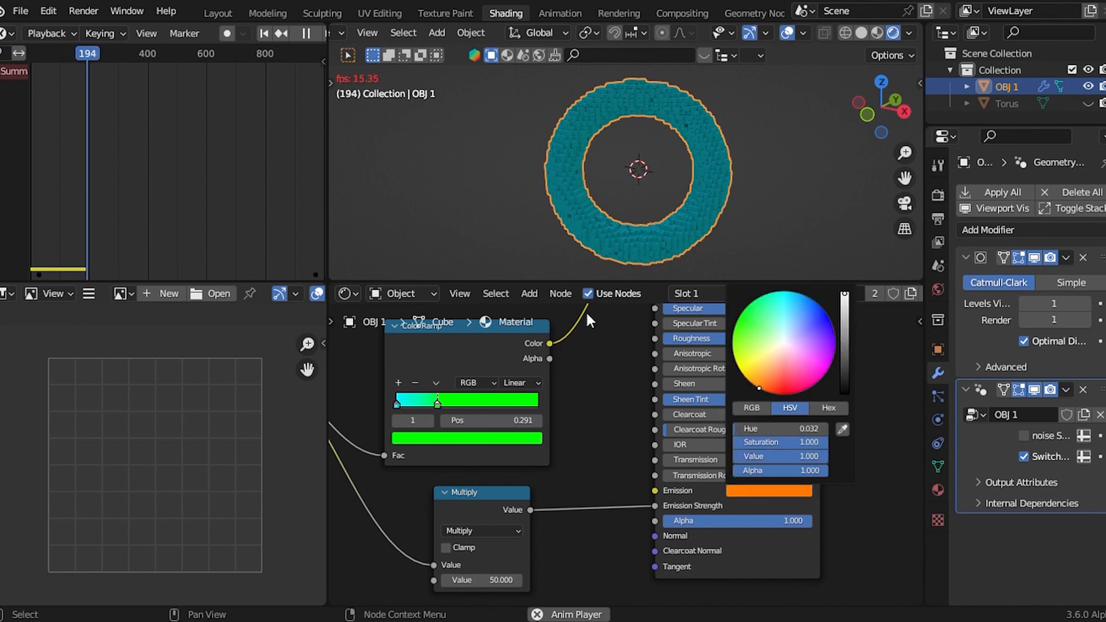
Step: Preview the orange emission by switching the noise option on and off, and disable Switch obj to morph the torus into the monkey
left_click(1026, 438)
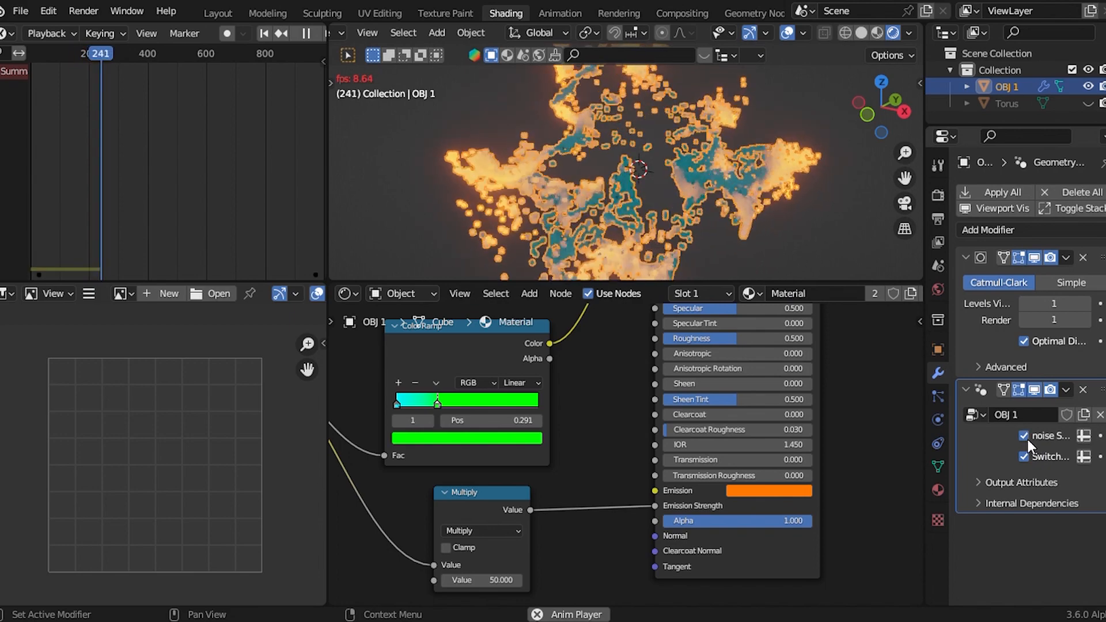
left_click(1026, 437)
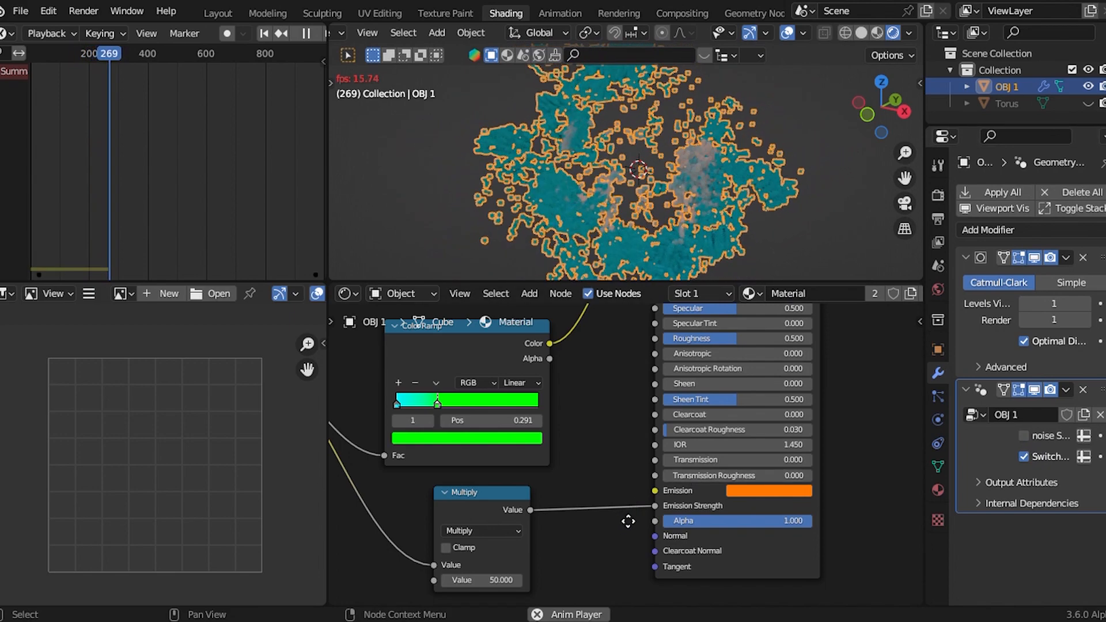
middle_click_drag(625, 518, 670, 480)
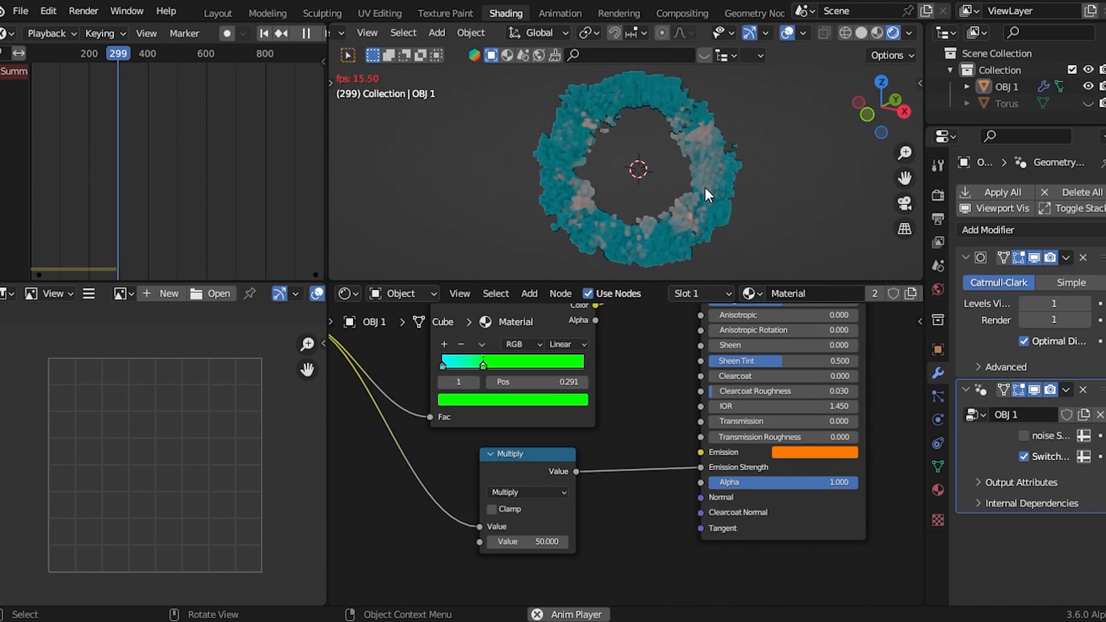
left_click(1024, 456)
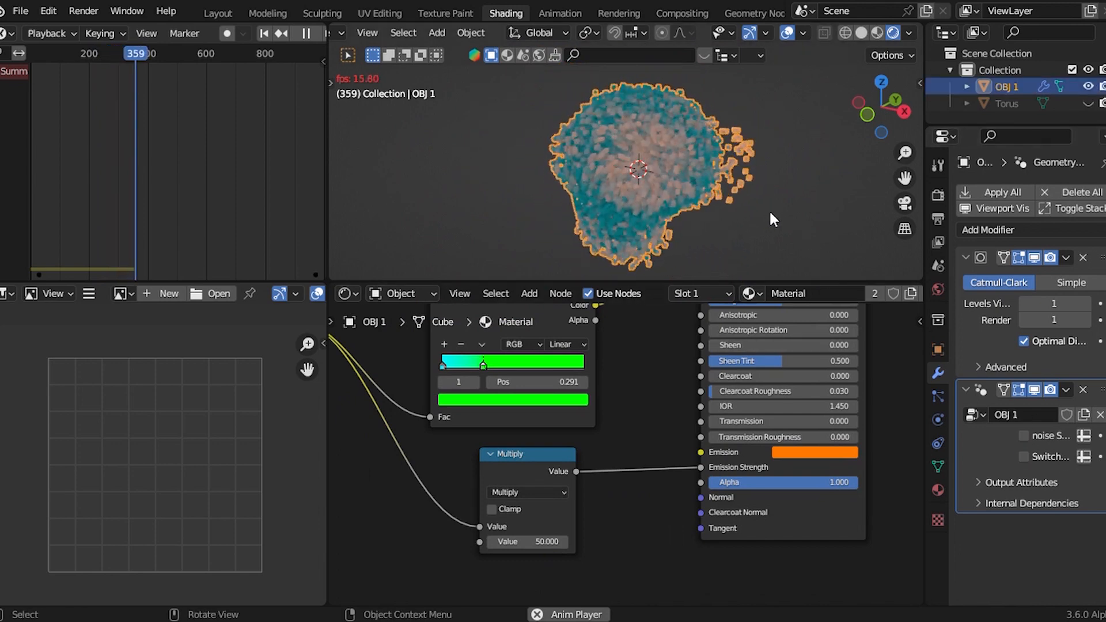
Step: Set the Multiply node's second value to 100 and change the Emission color to red with hue 0.001
scroll(611, 440, "up", 3)
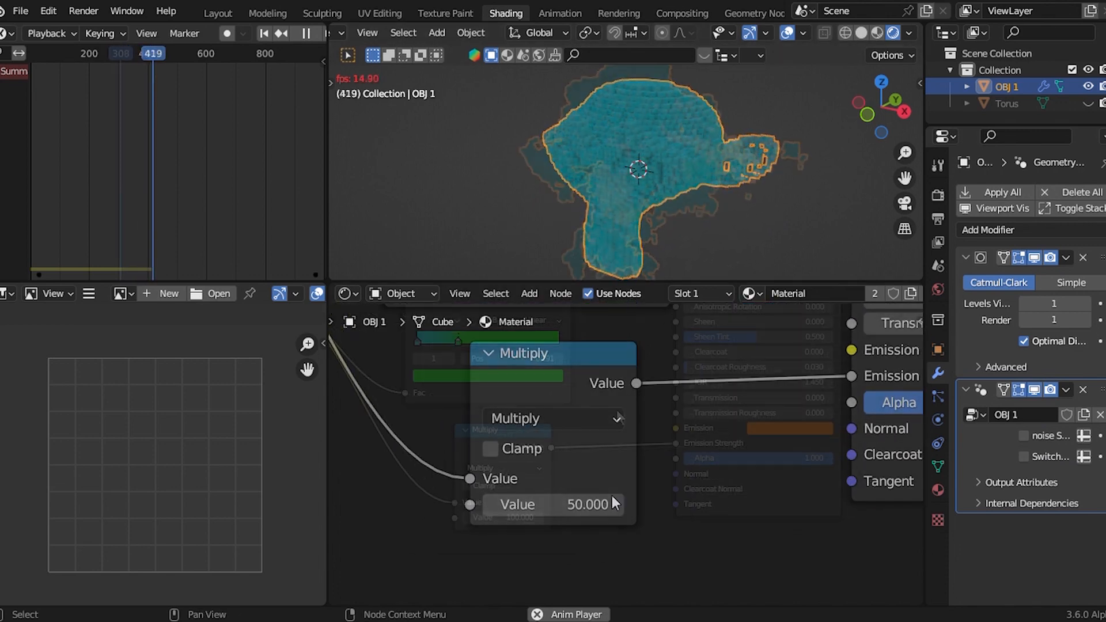
scroll(612, 495, "down", 2)
left_click(786, 427)
left_click(804, 330)
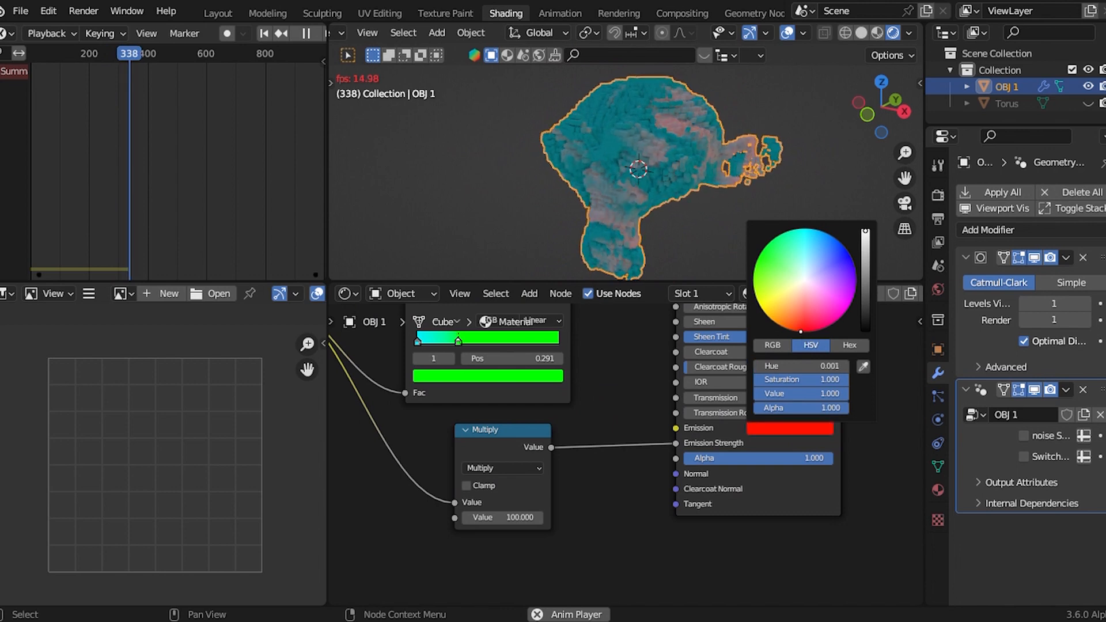
Step: Preview the red emission by toggling the noise Switch on and off, and enable Switch obj again
left_click(1024, 436)
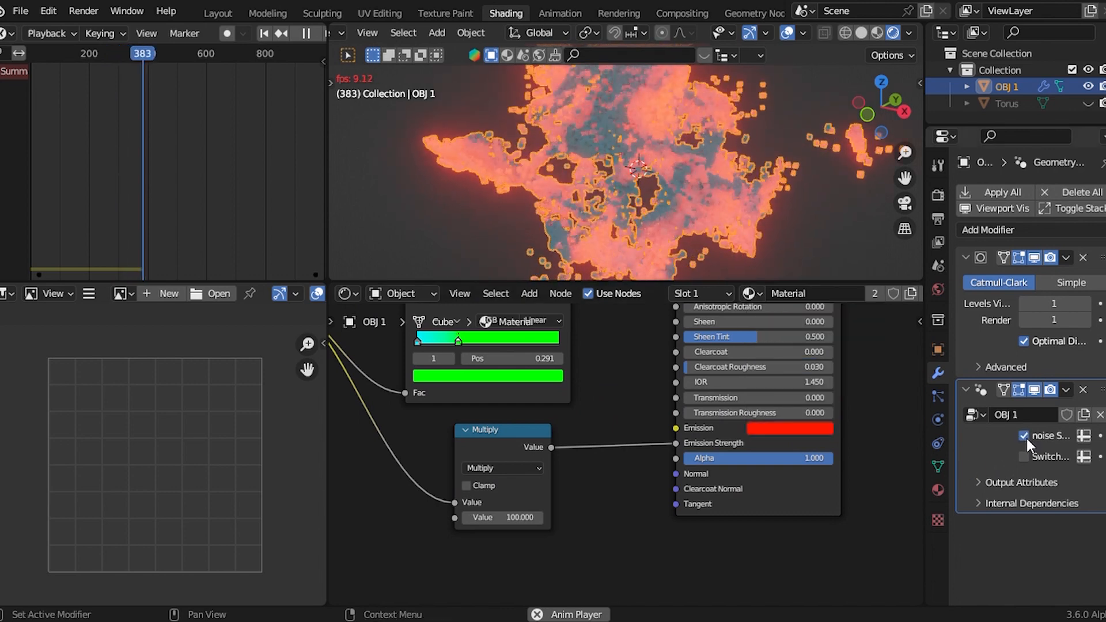
left_click(1024, 435)
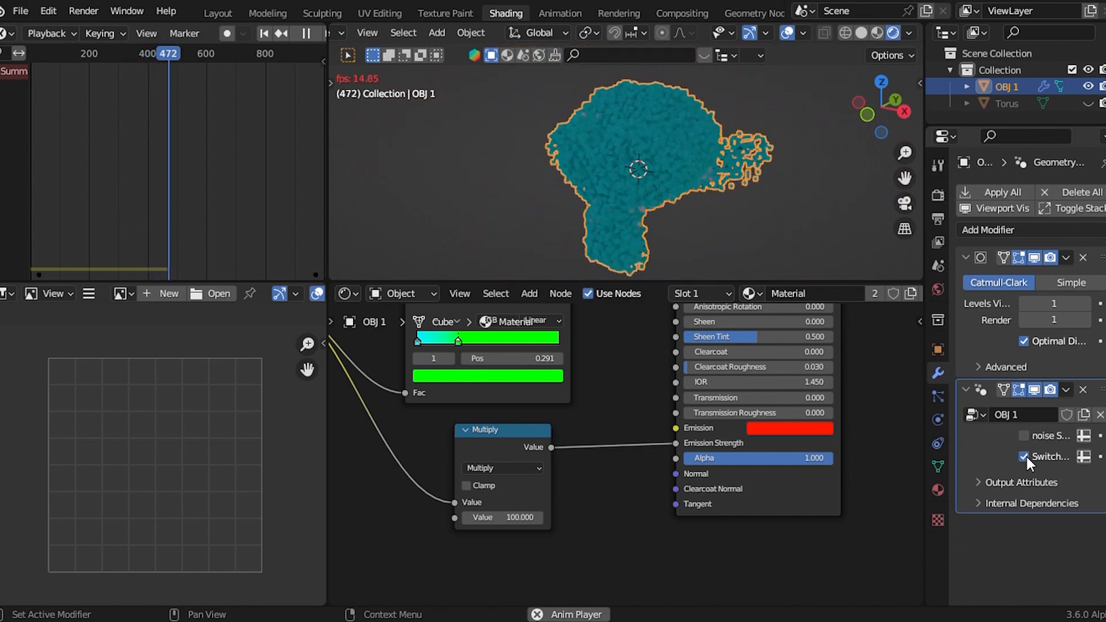
left_click(1024, 456)
key("space")
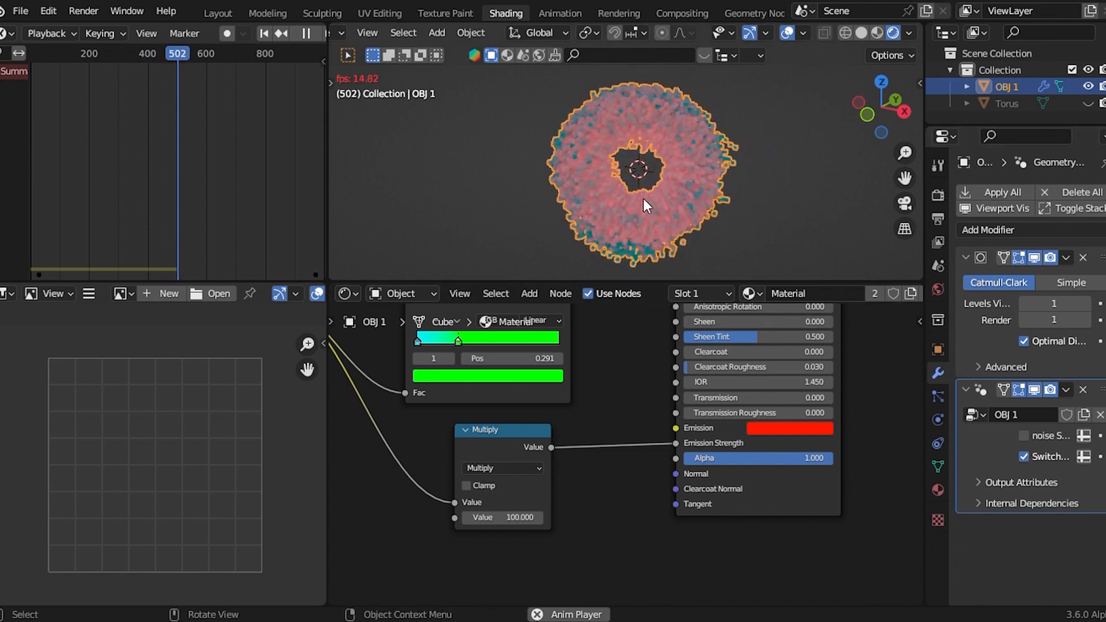
Step: In the Layout workspace, stop the playback and delete all vertices of the OBJ 1 mesh in Edit Mode
left_click(218, 14)
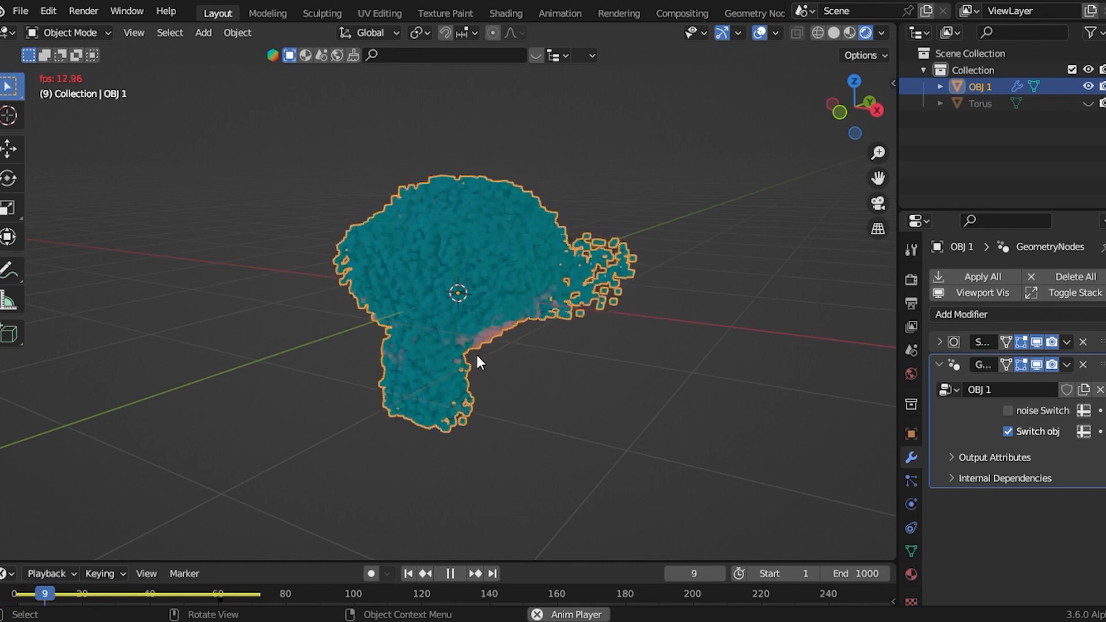
key("space")
key("Tab")
key("x")
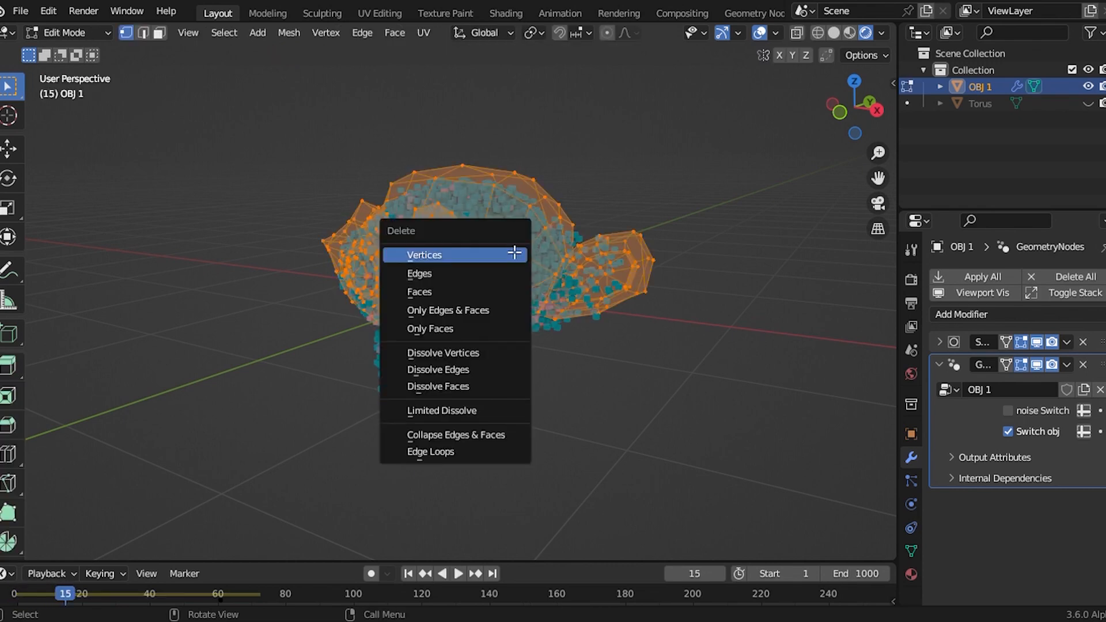
left_click(509, 254)
Step: Add a cylinder to the OBJ 1 mesh, scale it down uniformly and narrow it further on every axis except Z
key("shift+a")
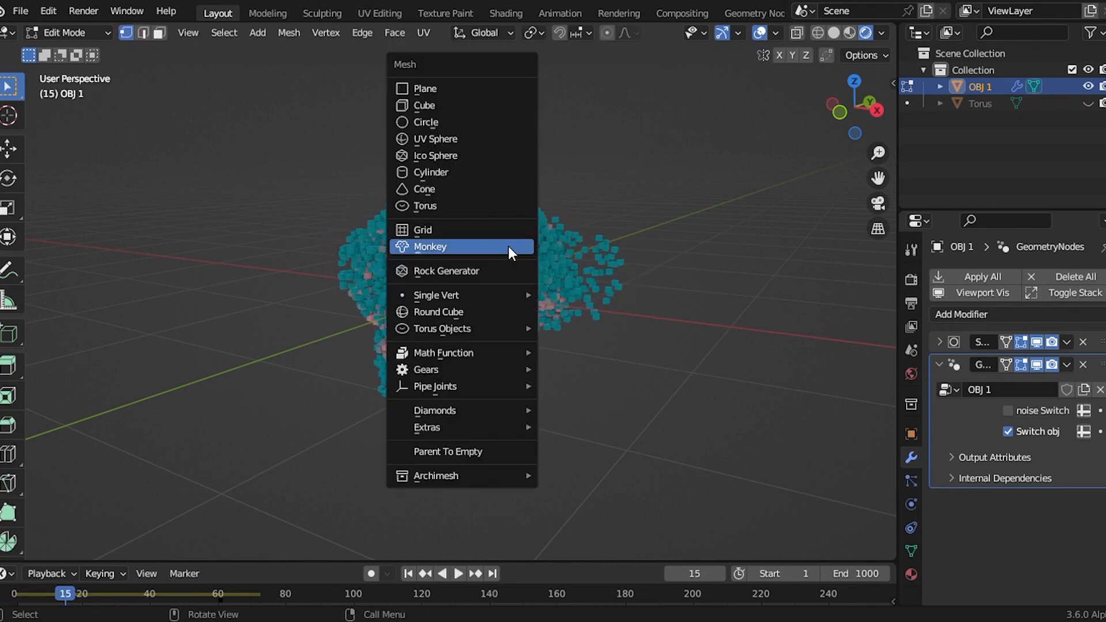
left_click(466, 171)
key("s")
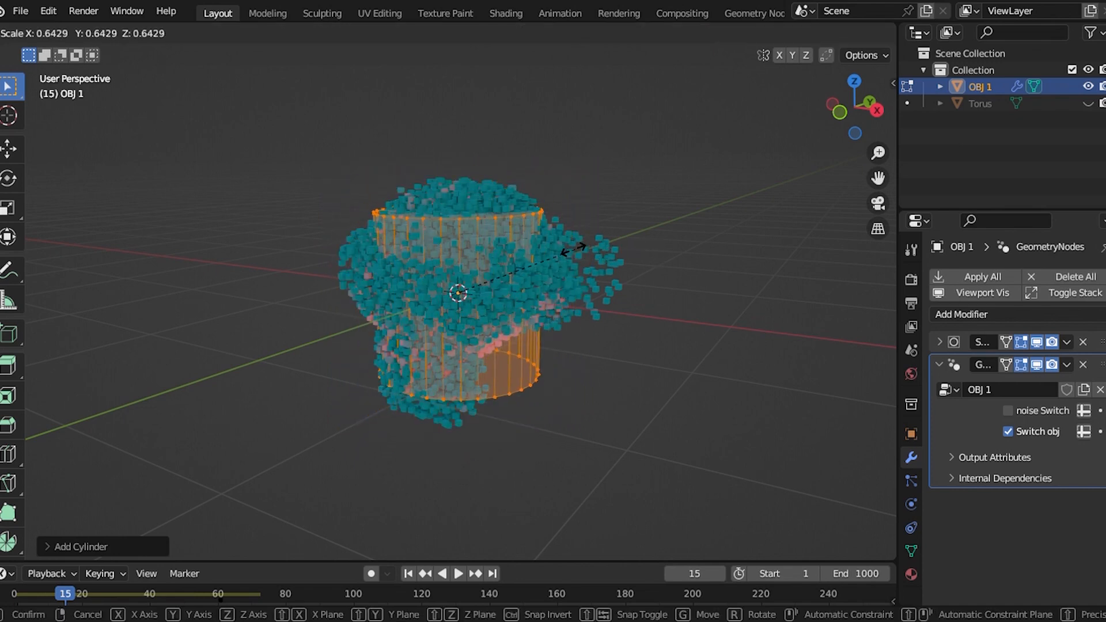
left_click(573, 253)
key("s")
key("shift+z")
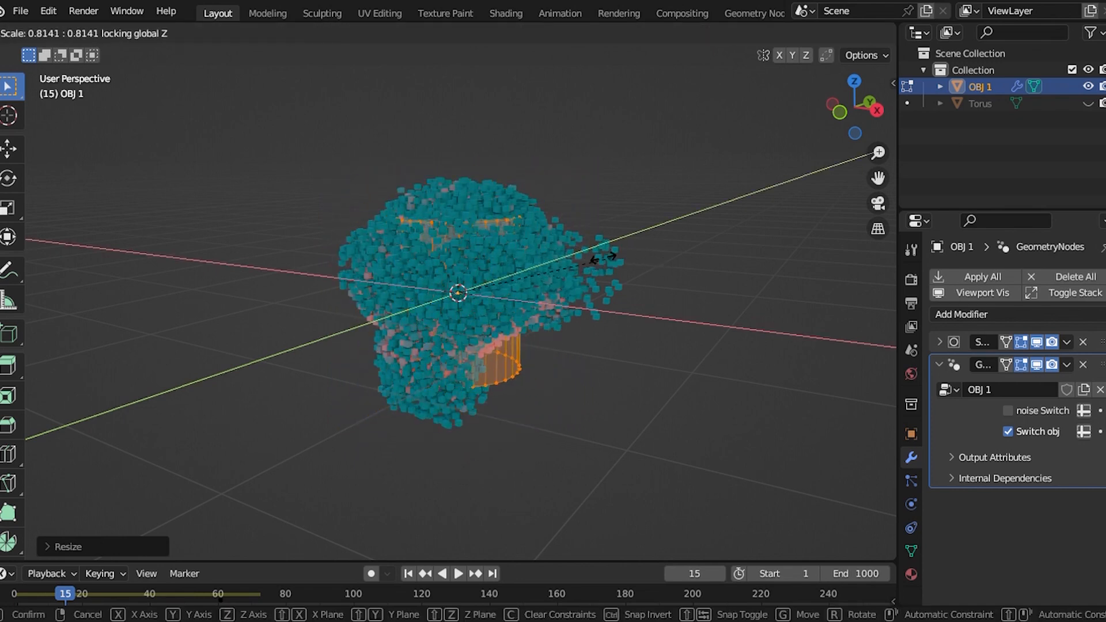
left_click(600, 264)
Step: Turn on X-ray, add loop cuts near the cylinder's upper and lower edges, and return to Object Mode
key("alt+z")
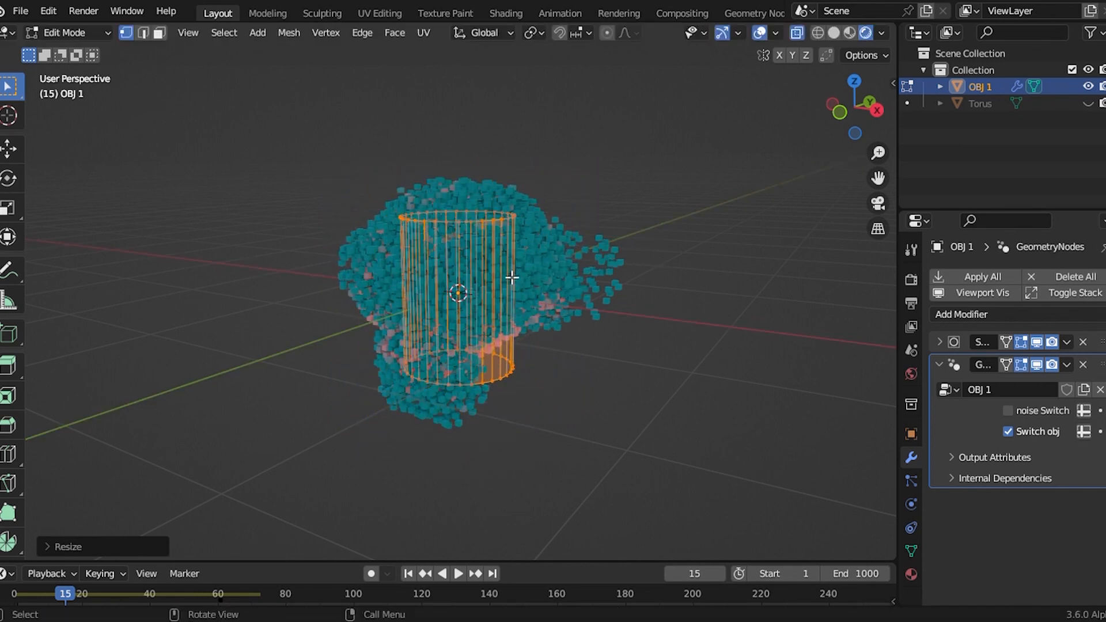
left_click(501, 287)
left_click(503, 156)
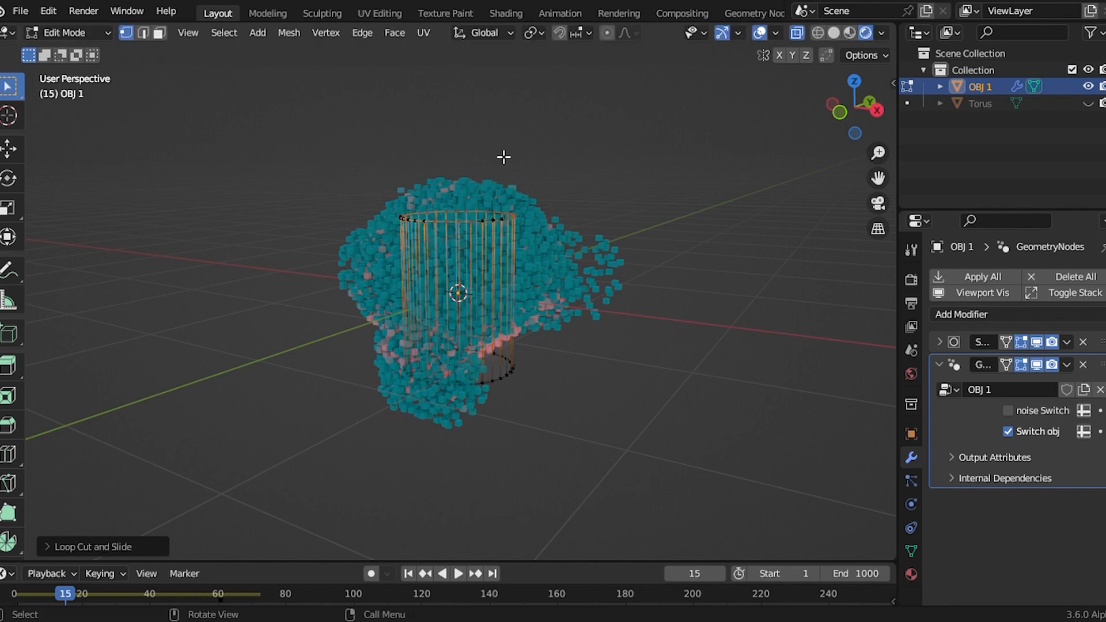
left_click(495, 291)
left_click(489, 386)
key("Tab")
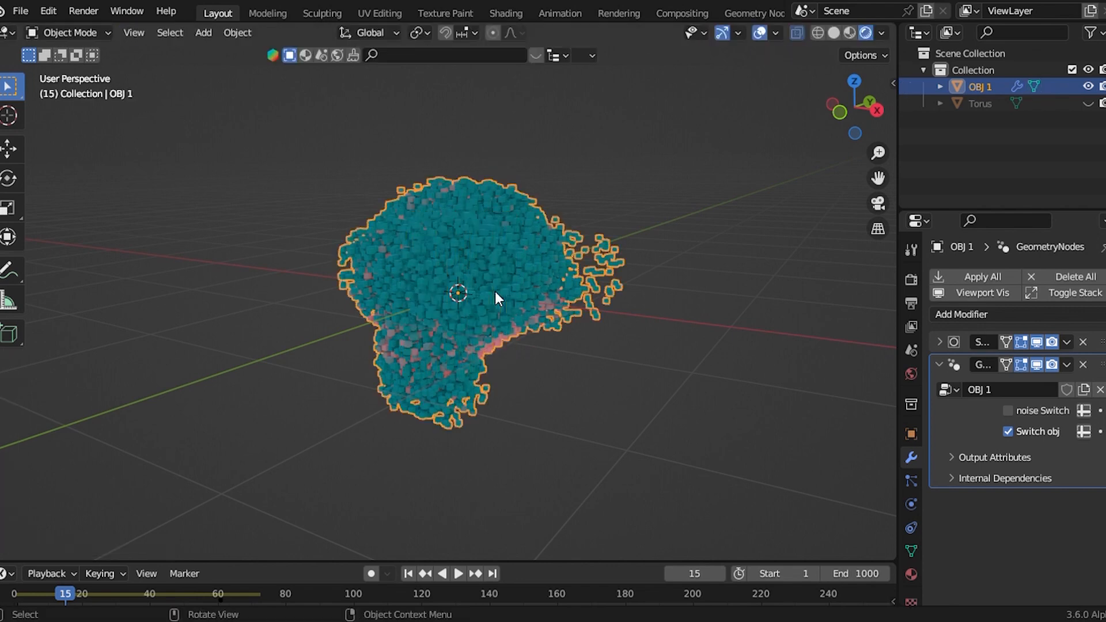
Step: Rewind to frame 1, orbit around the cube-instanced cylinder and play its morph into the torus
left_click(412, 571)
scroll(530, 300, "up", 3)
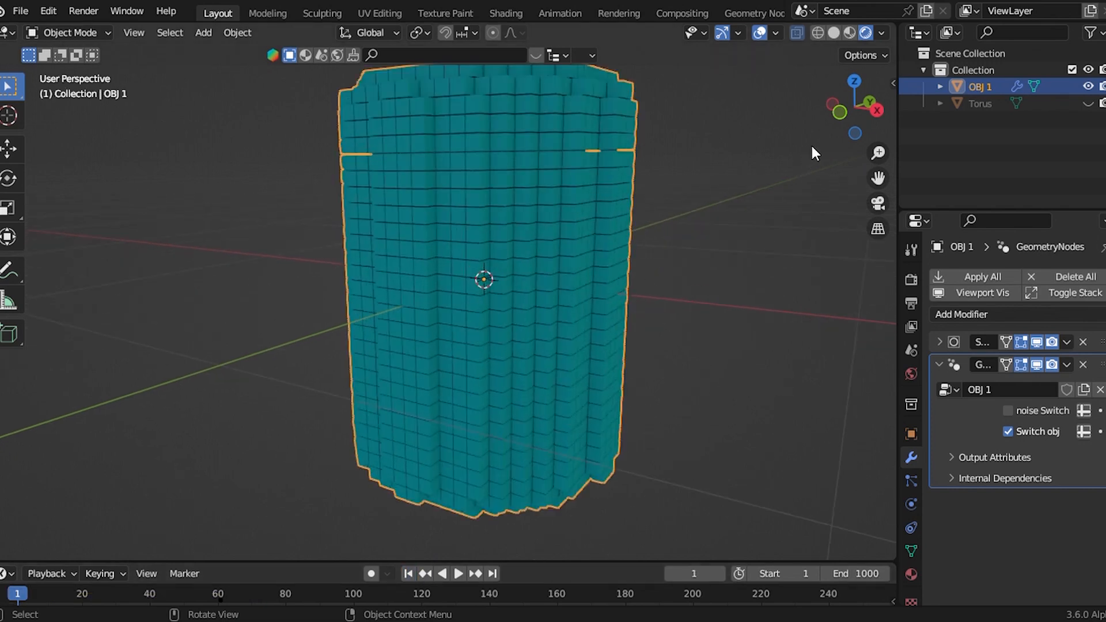
scroll(832, 112, "down", 4)
mouse_move(835, 109)
left_mouse_down()
mouse_move(809, 120)
mouse_move(826, 114)
left_mouse_up()
key("space")
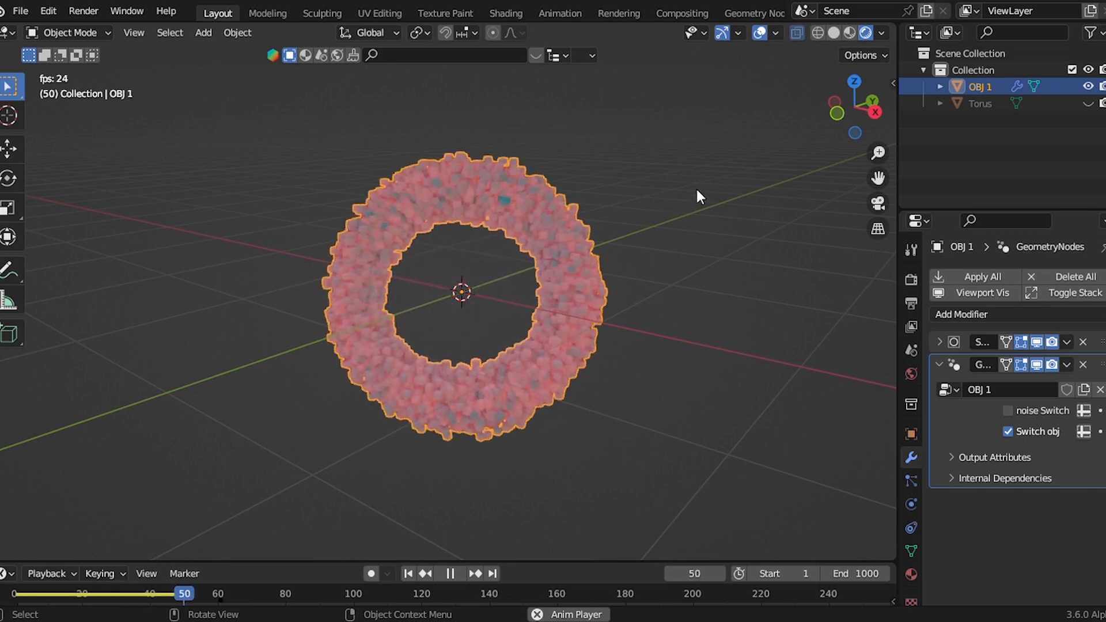
Step: Orbit around the playing torus and test the morph by toggling noise Switch on and off, and Switch obj off and on
mouse_move(854, 106)
left_mouse_down()
mouse_move(821, 110)
mouse_move(851, 110)
left_mouse_up()
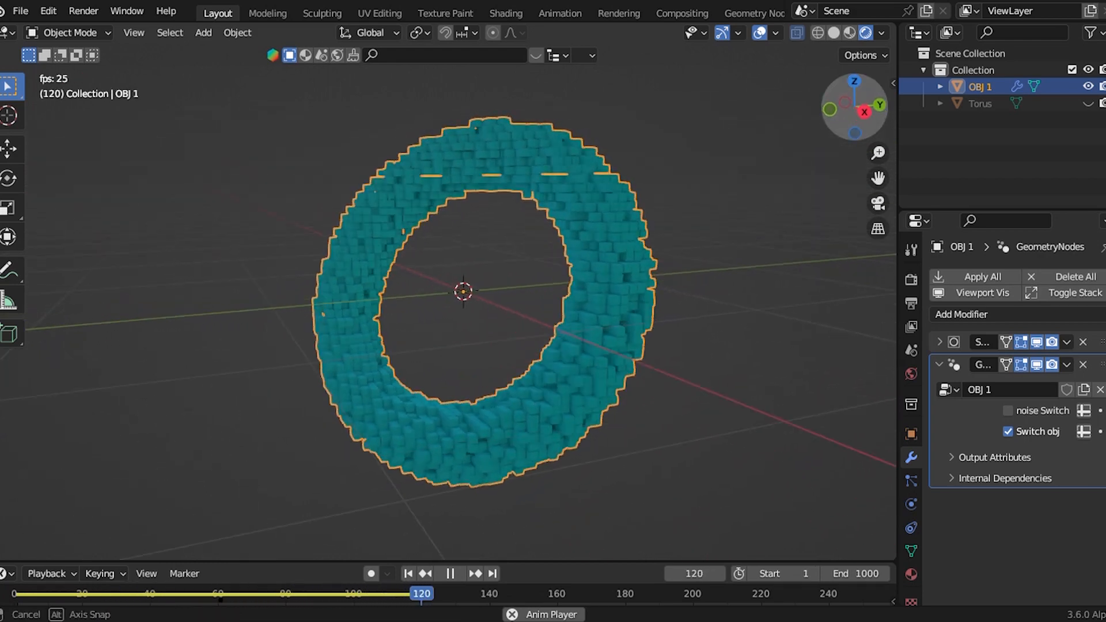
left_click(1013, 412)
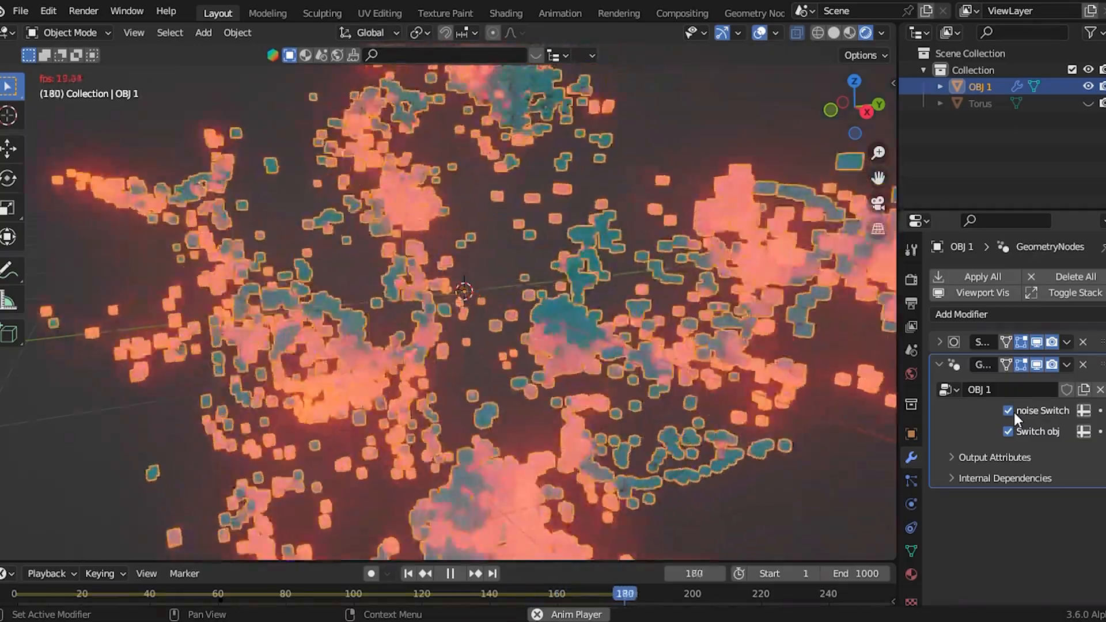
left_click(1008, 410)
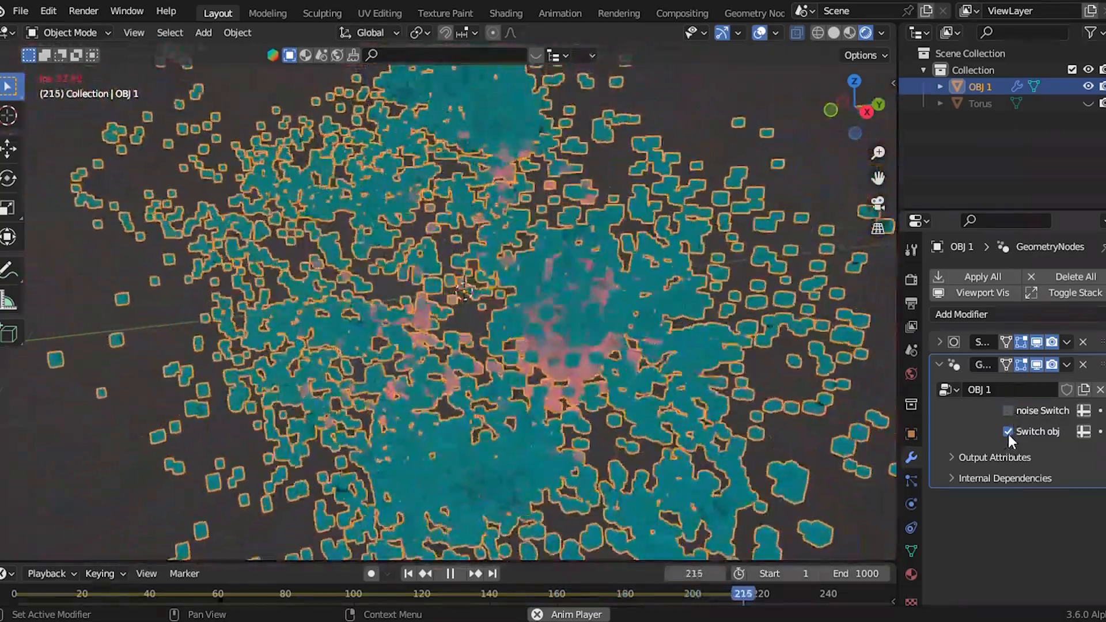
left_click(1007, 432)
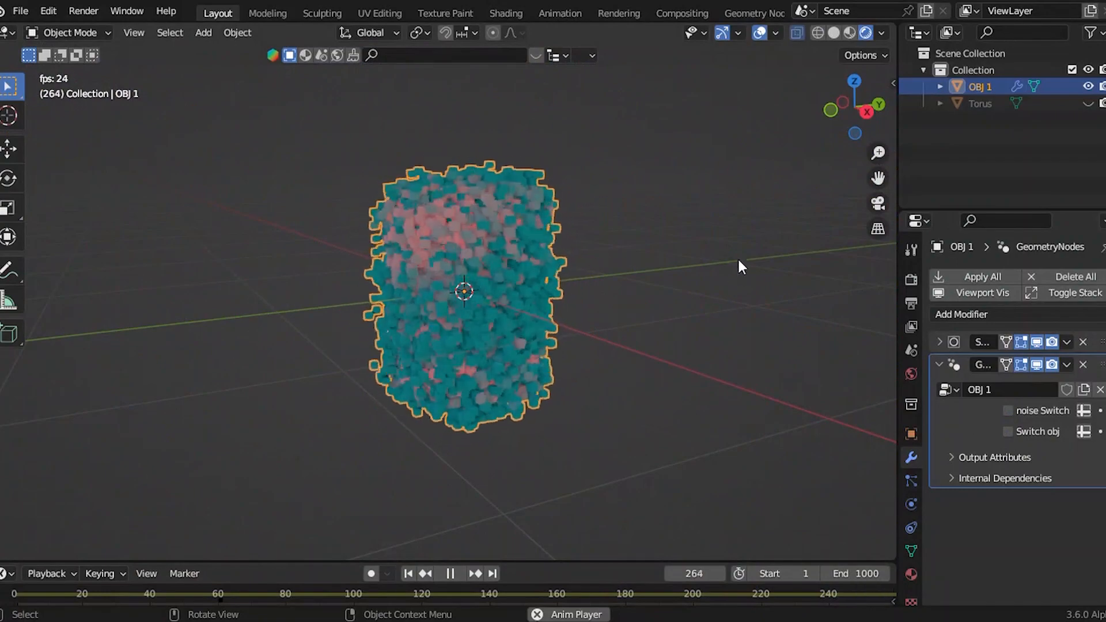
left_click(1007, 431)
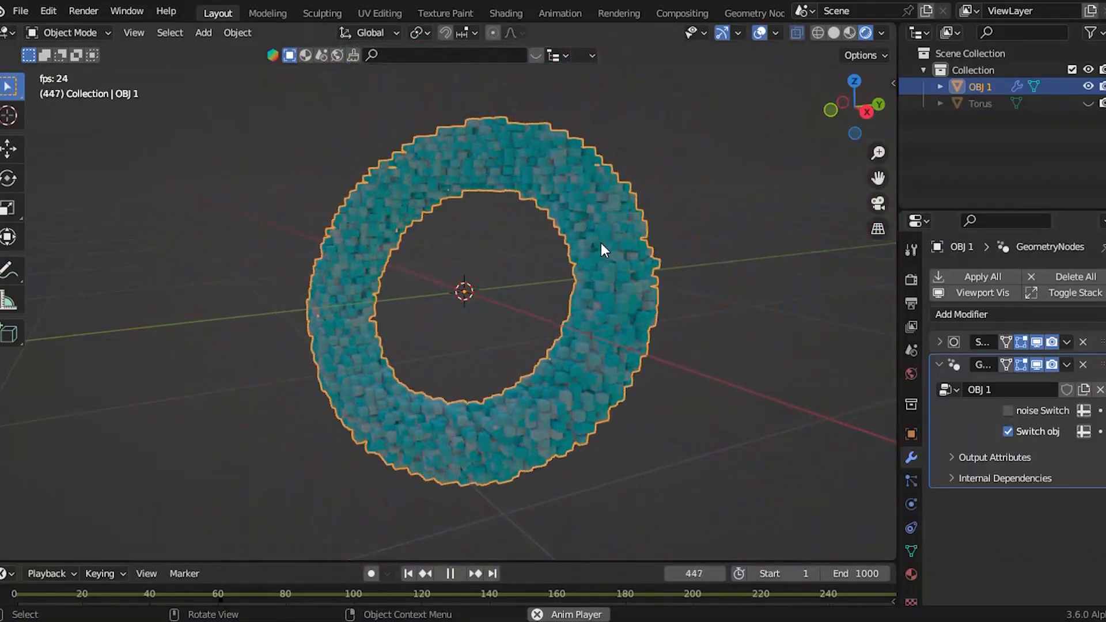
Step: Stop the playback and delete all vertices of the OBJ 1 cylinder mesh in Edit Mode
key("Tab")
key("x")
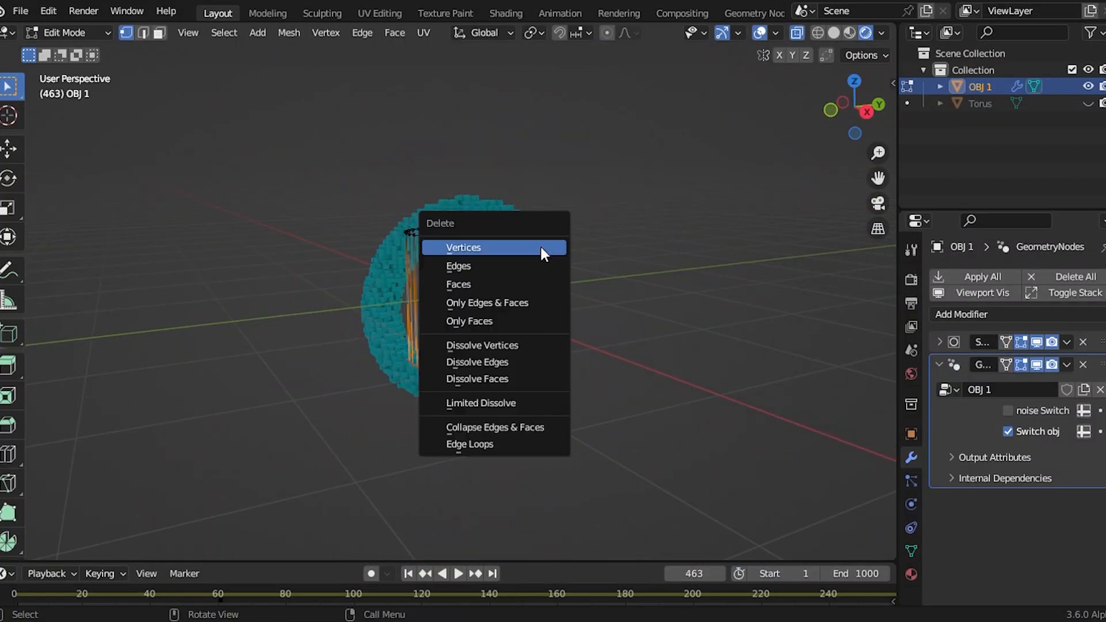
key("x")
left_click(573, 284)
Step: Add a UV sphere to the OBJ 1 mesh, scale it down uniformly and return to Object Mode
key("shift+a")
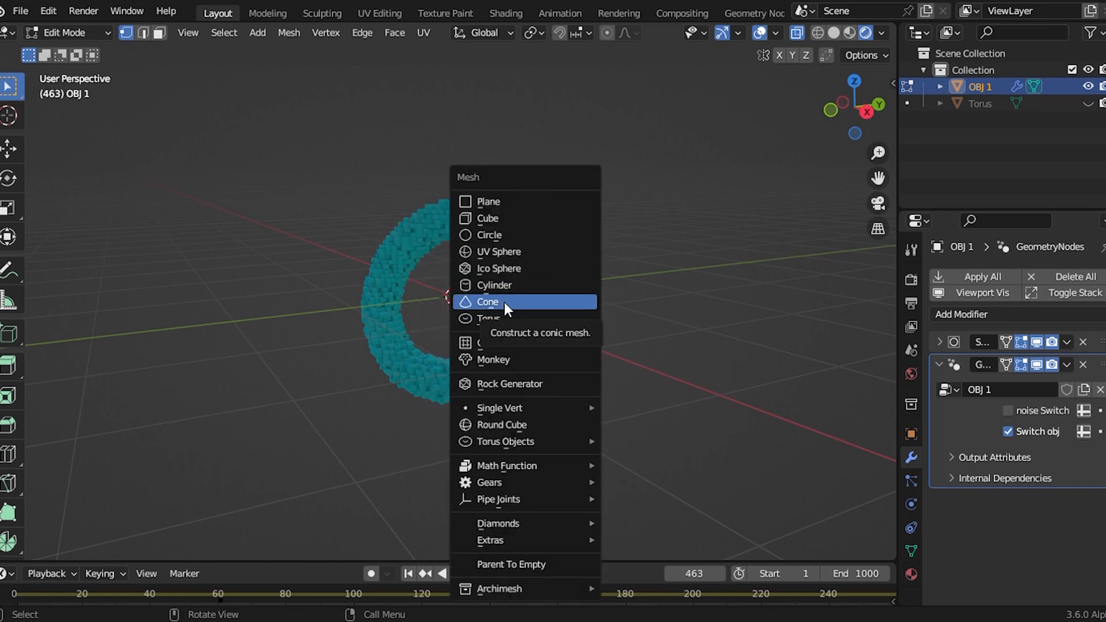
left_click(487, 250)
key("s")
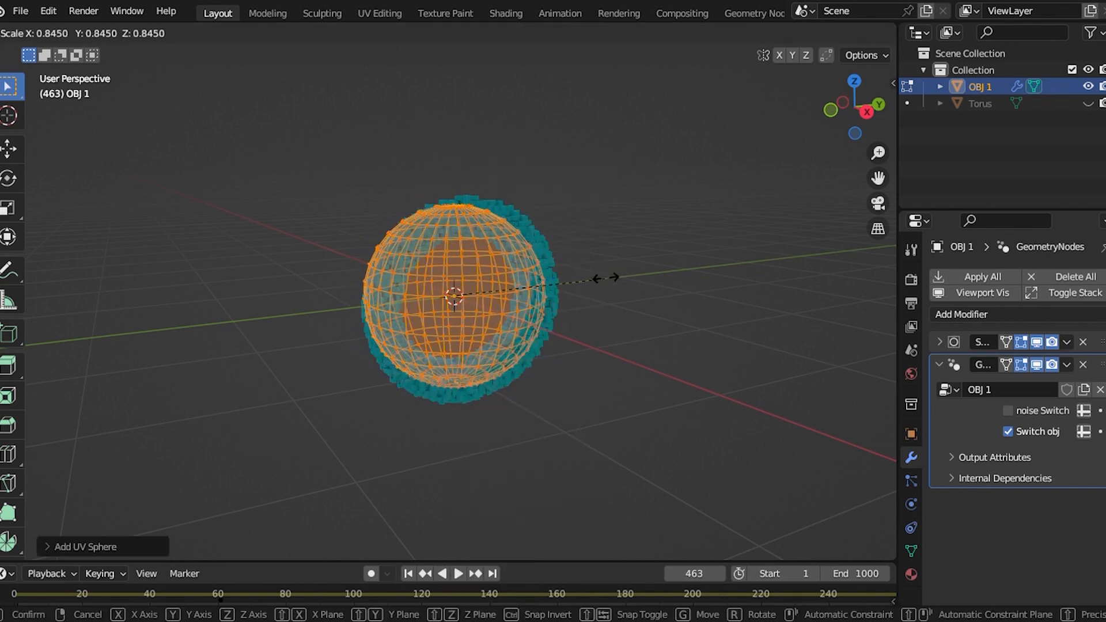
left_click(513, 280)
key("Tab")
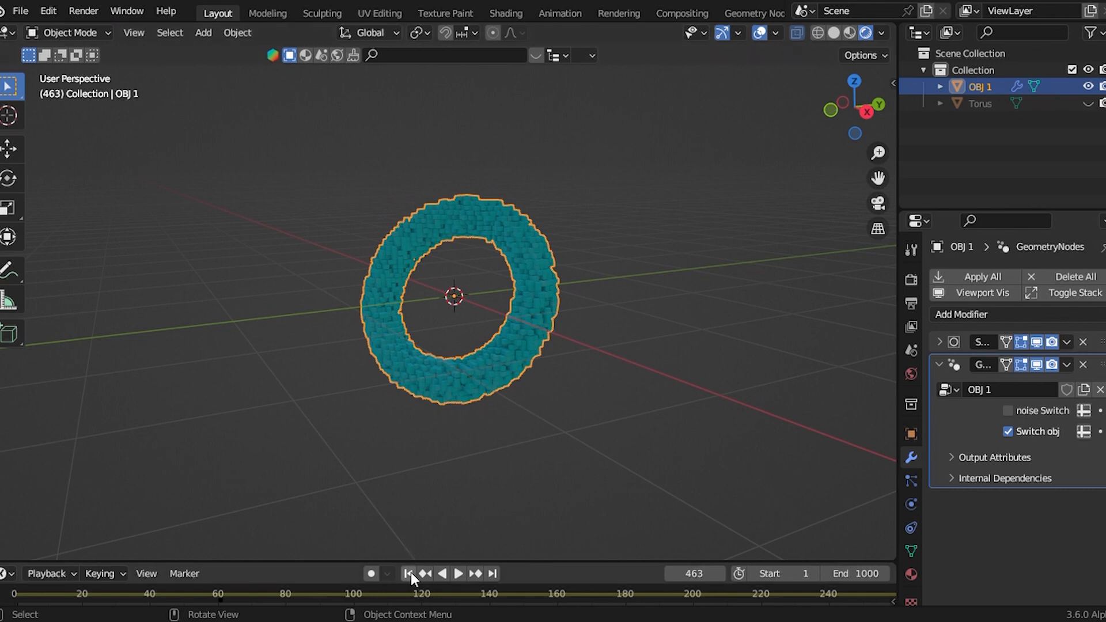
Step: Rewind to frame 1 and play the sphere's morph into the torus while orbiting around it
key("shift+Left")
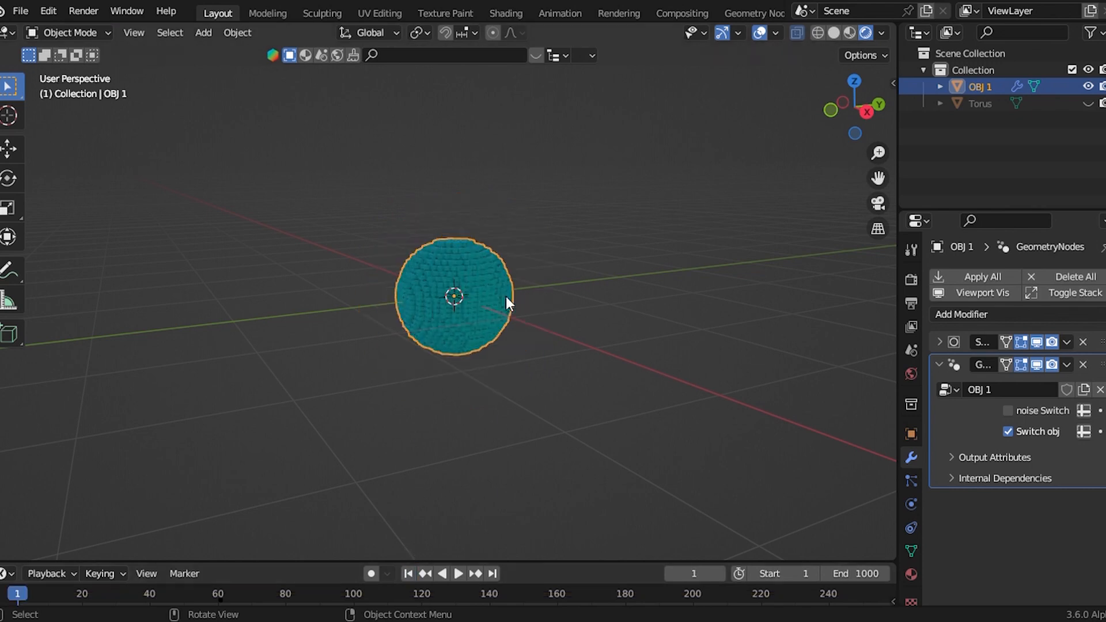
key("space")
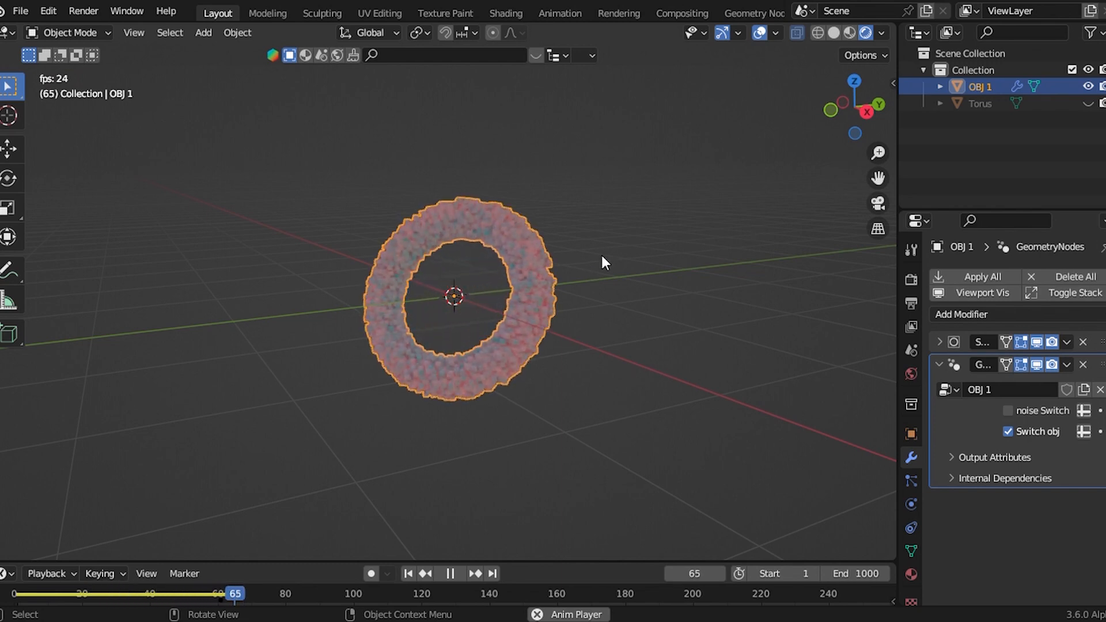
middle_click_drag(841, 122, 563, 233)
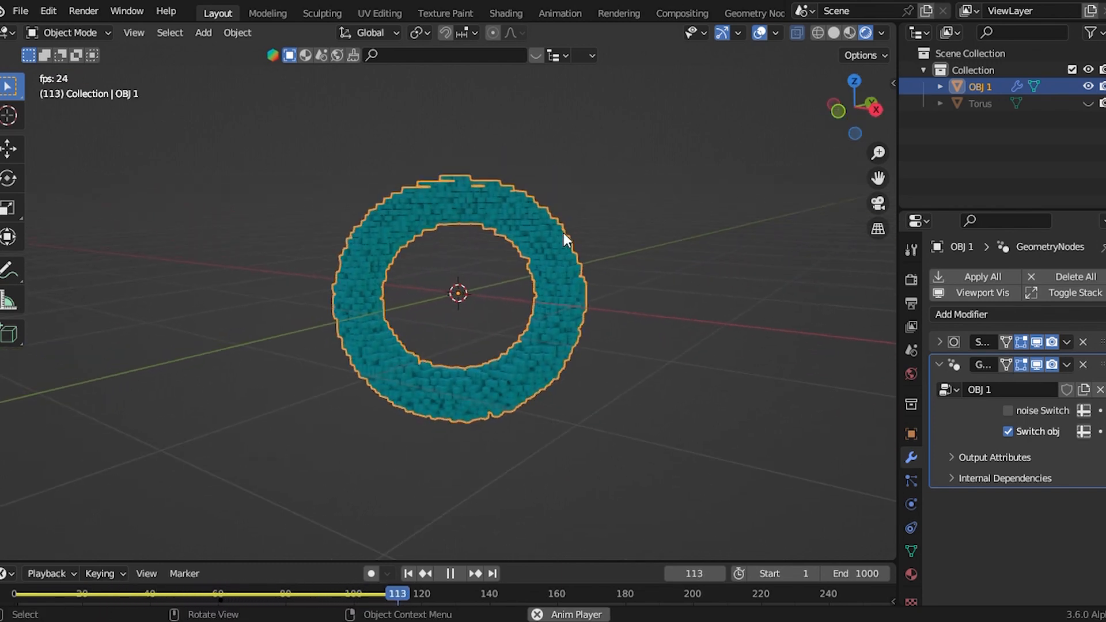
Step: Stop and rewind to frame 1, inspect the sphere's wireframe in Edit Mode and replay the animation in Object Mode
key("Tab")
key("Tab")
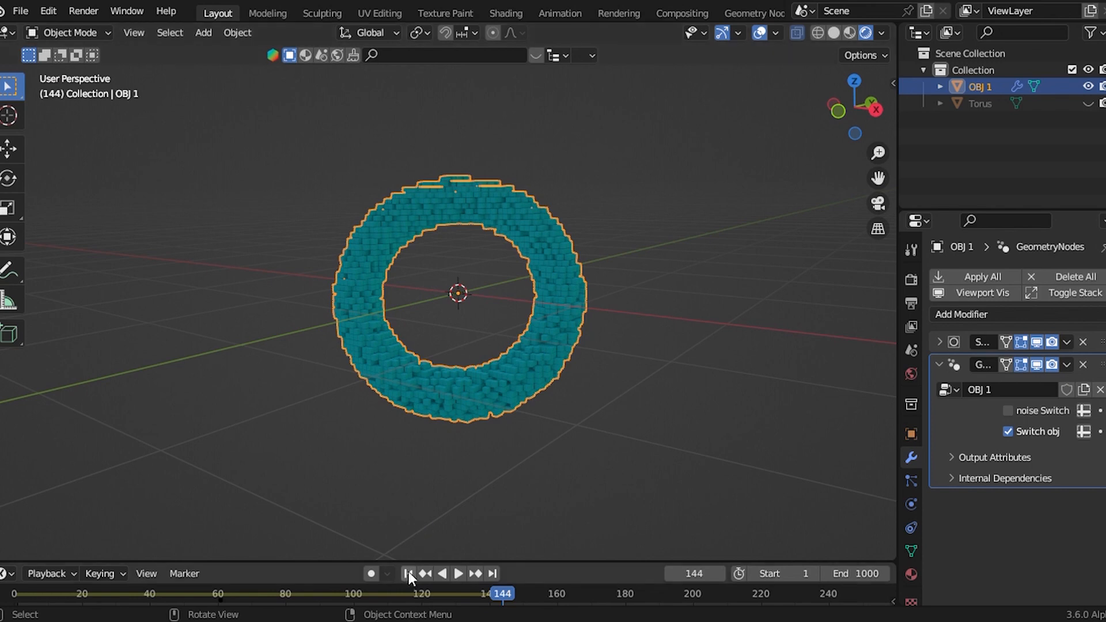
key("Escape")
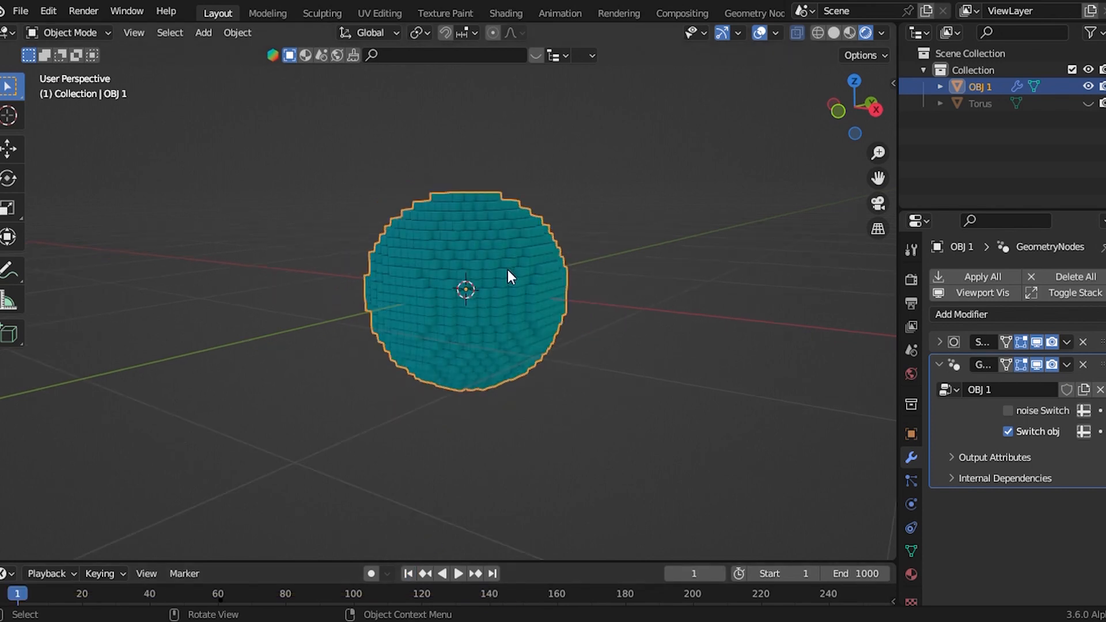
key("Tab")
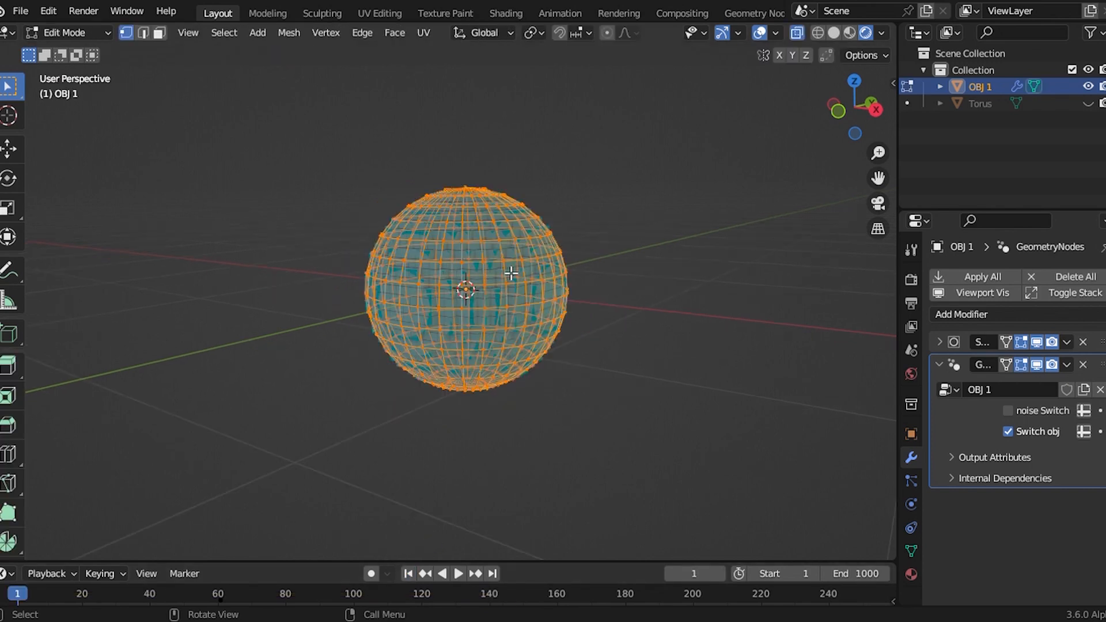
scroll(508, 272, "down", 2)
key("Tab")
key("space")
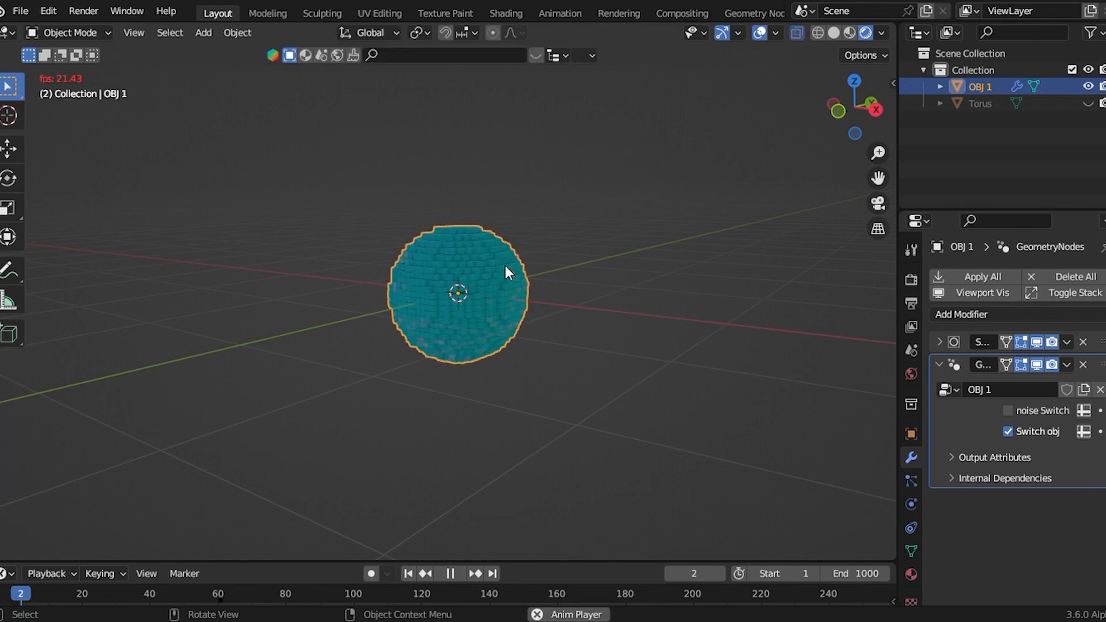
Step: Stop the playback and delete all vertices of the OBJ 1 sphere mesh in Edit Mode
key("space")
key("Tab")
key("x")
left_click(506, 265)
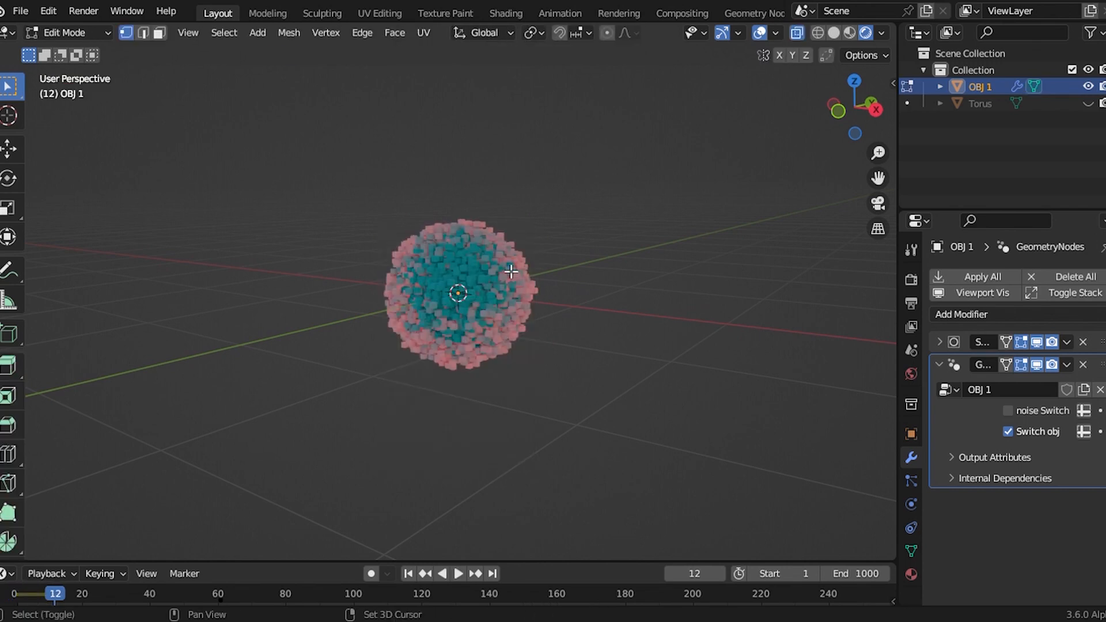
Step: Add a cube to the OBJ 1 mesh, scale it uniformly to about 0.22 and narrow it along X
key("shift+a")
left_click(483, 231)
scroll(649, 276, "up", 2)
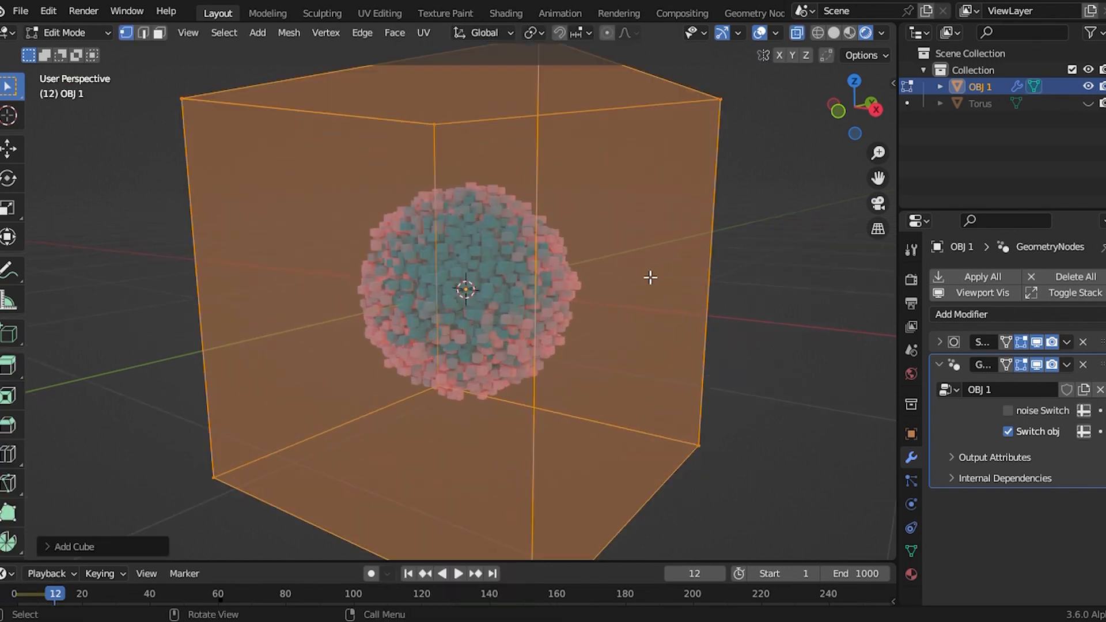
key("s")
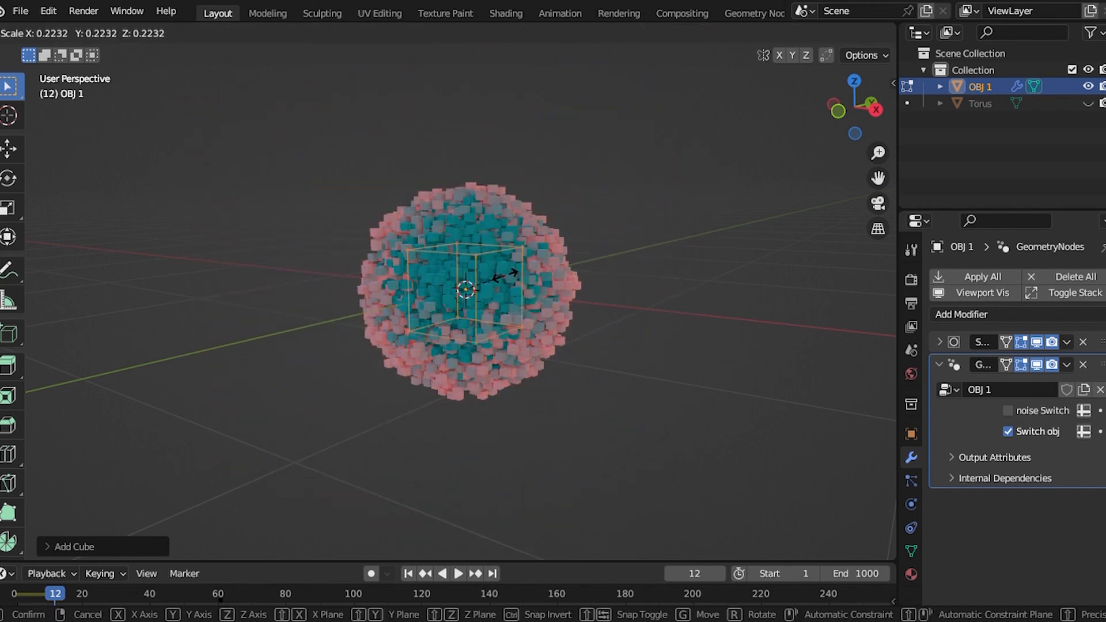
left_click(516, 279)
key("s")
key("x")
left_click(522, 274)
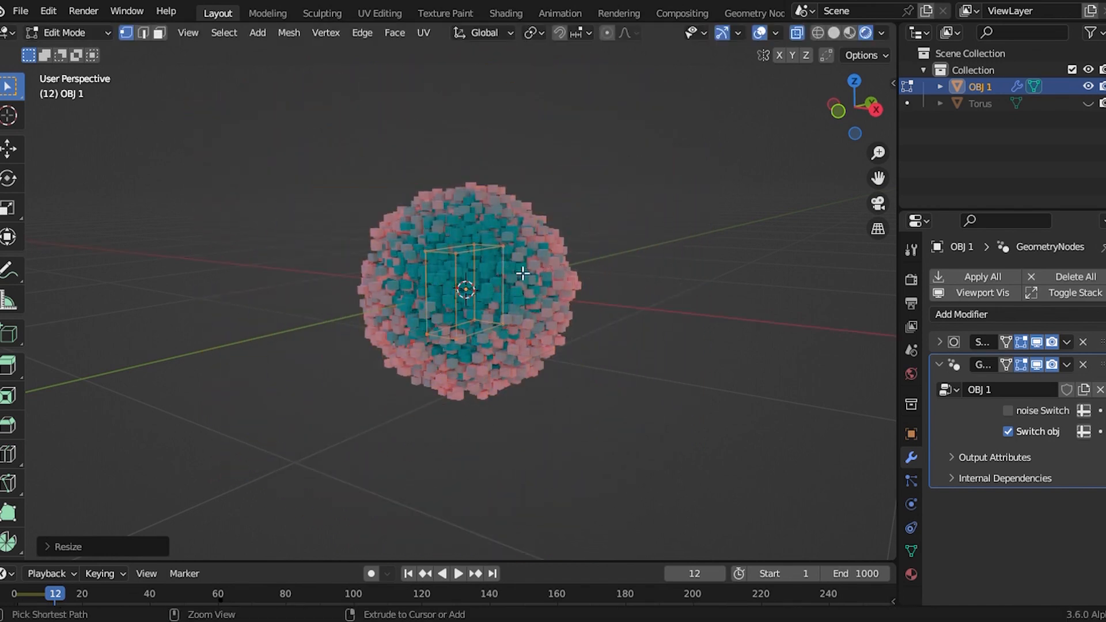
Step: Bevel the edges of the narrowed box slightly and scale it up uniformly by about 1.3
key("ctrl+b")
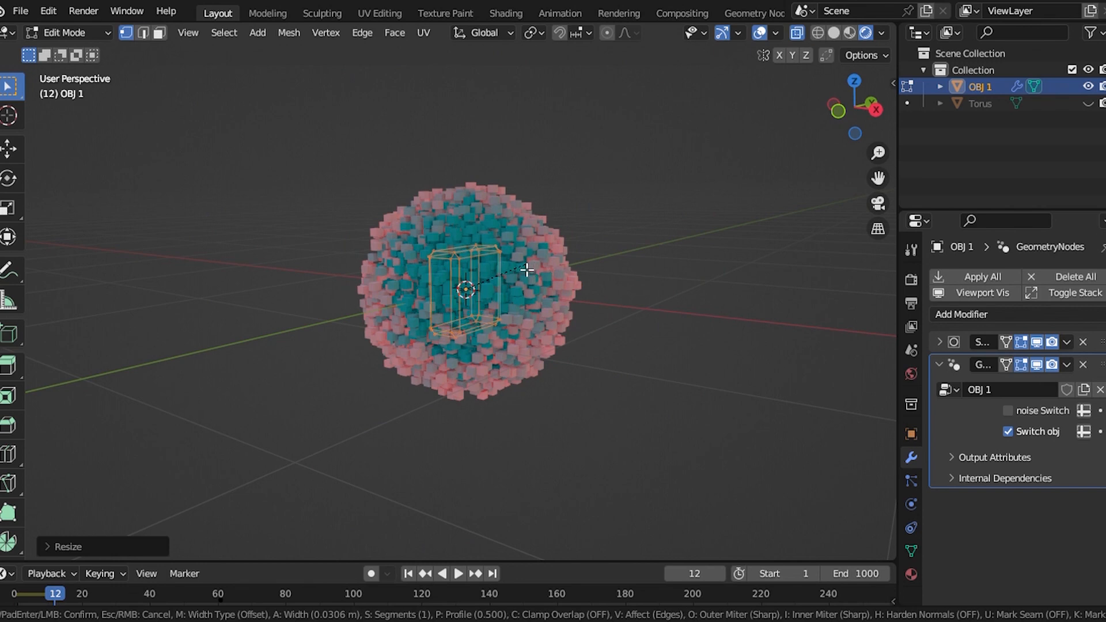
left_click(529, 271)
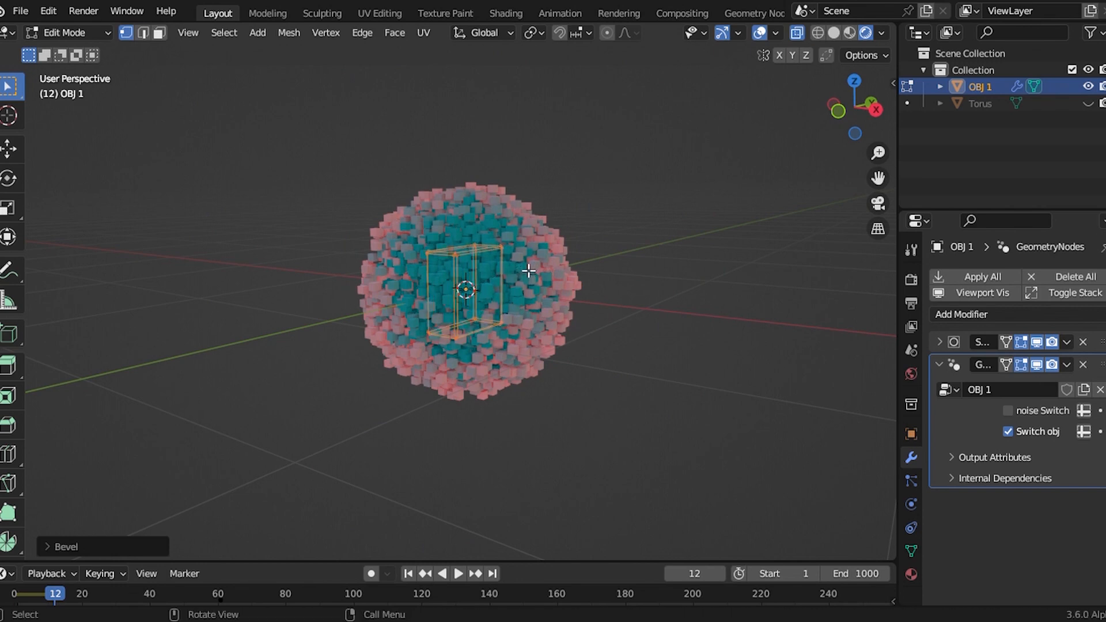
key("s")
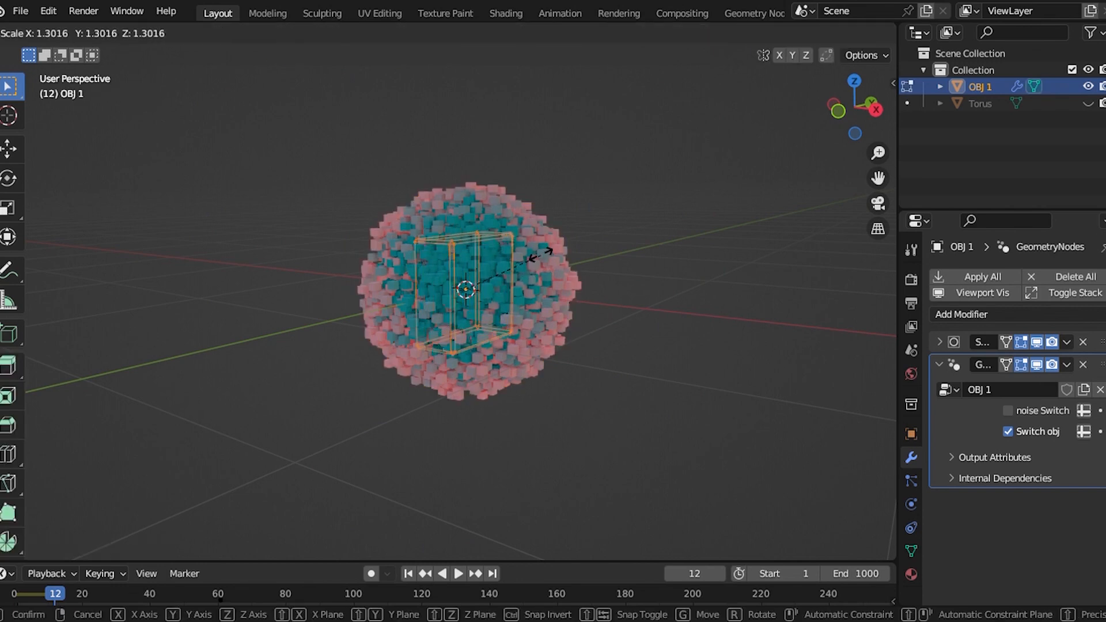
left_click(540, 254)
Step: Duplicate the beveled box with the copy offset along X, and return to Object Mode
key("g")
key("x")
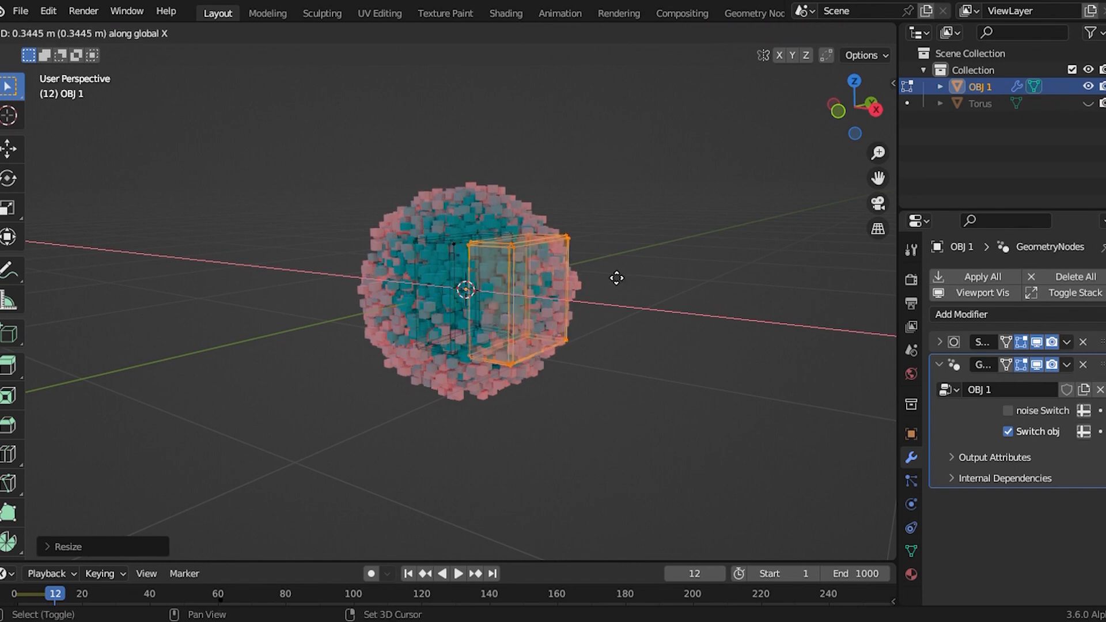
left_click(588, 277)
key("Tab")
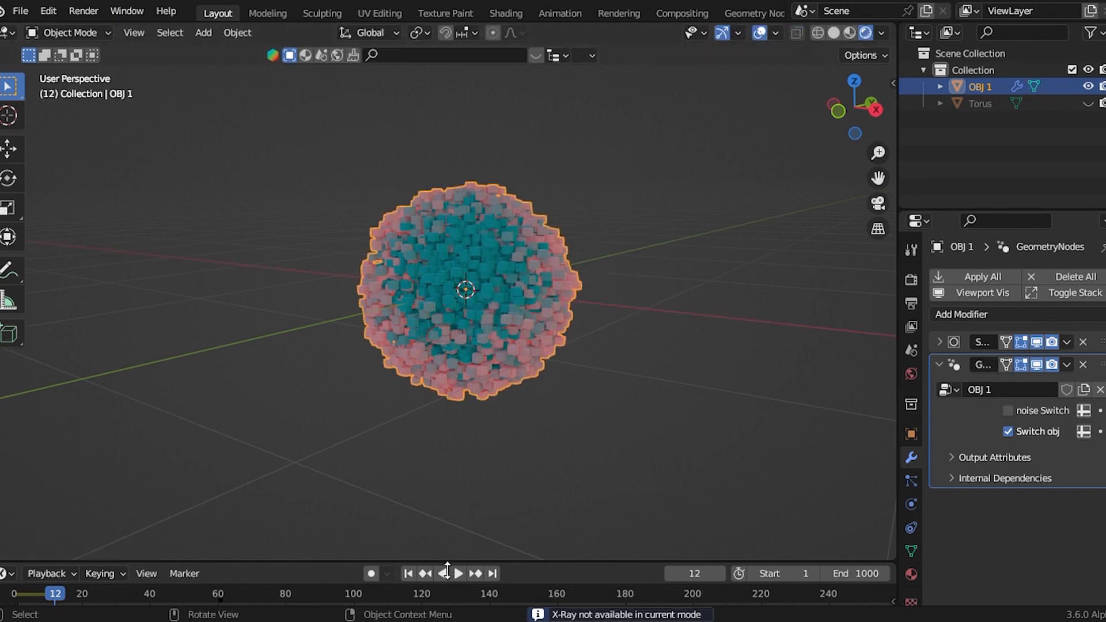
Step: Rewind to frame 1, play the box shape's morph and turn off Switch obj during playback
left_click(406, 571)
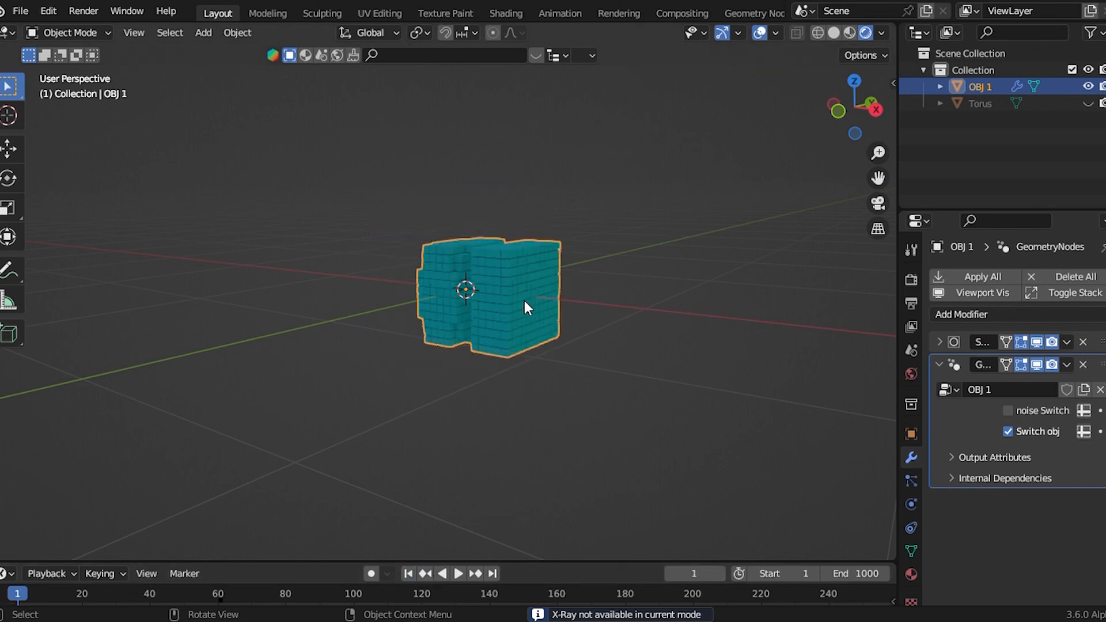
key("space")
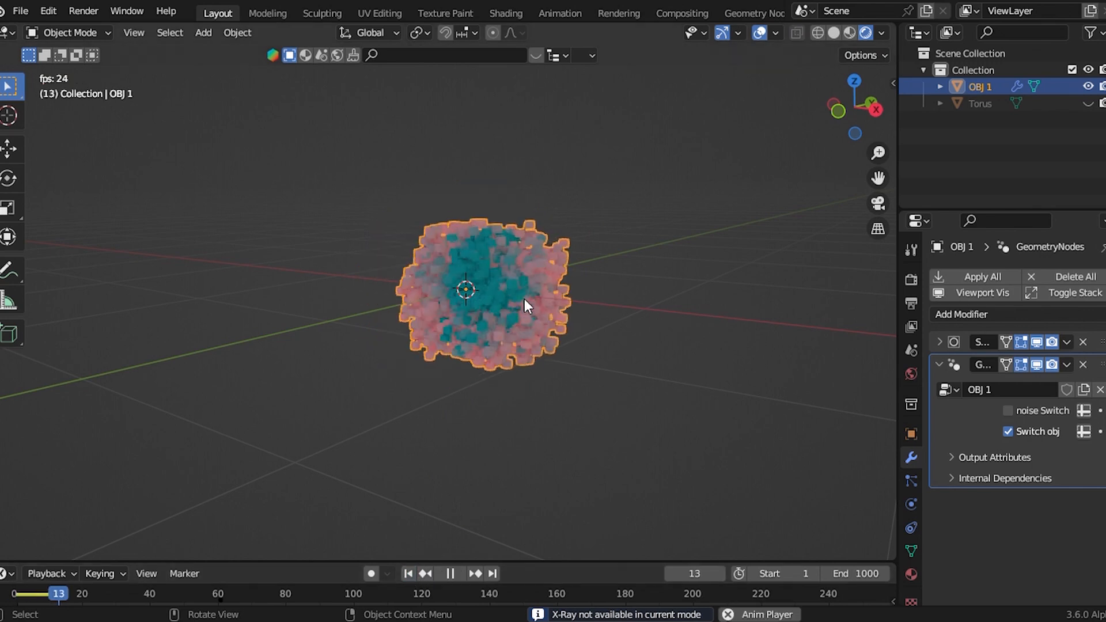
left_click(1013, 430)
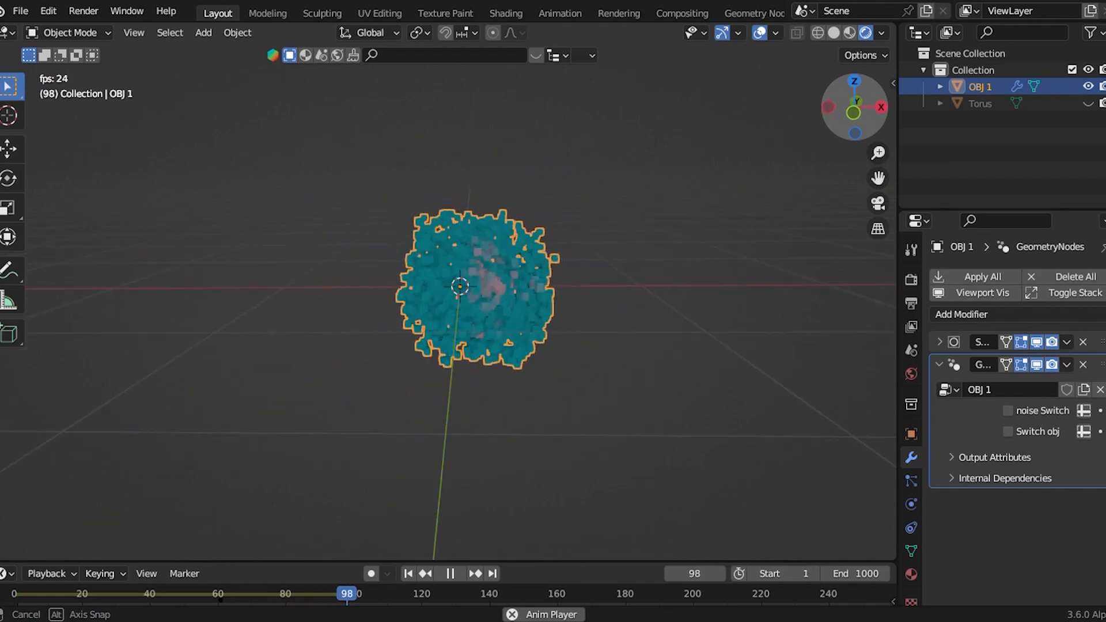